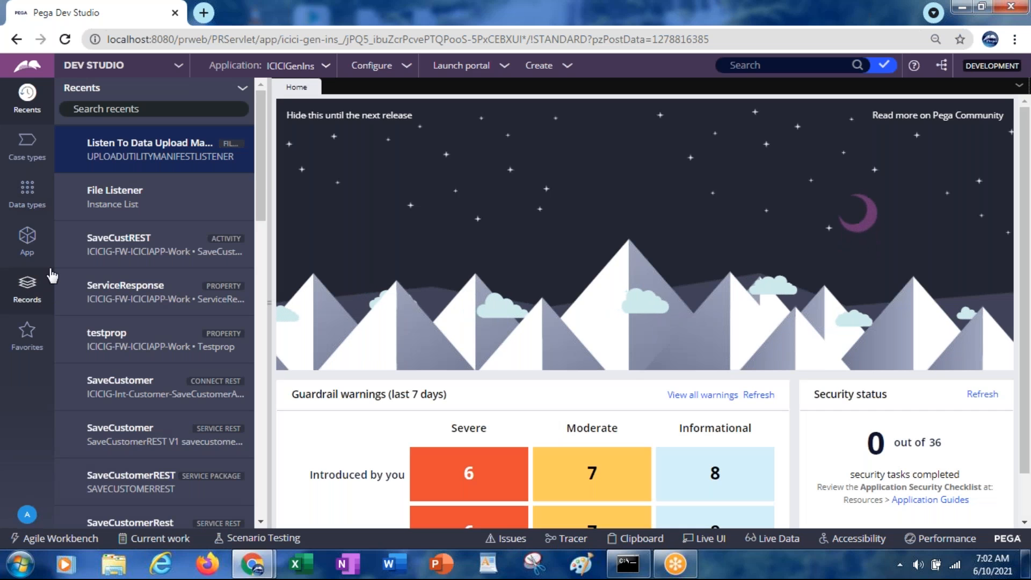
Browse the Integration-Resources rule types available for creation to locate File Listener.
{"action": "left_click", "coordinate": [24, 293]}
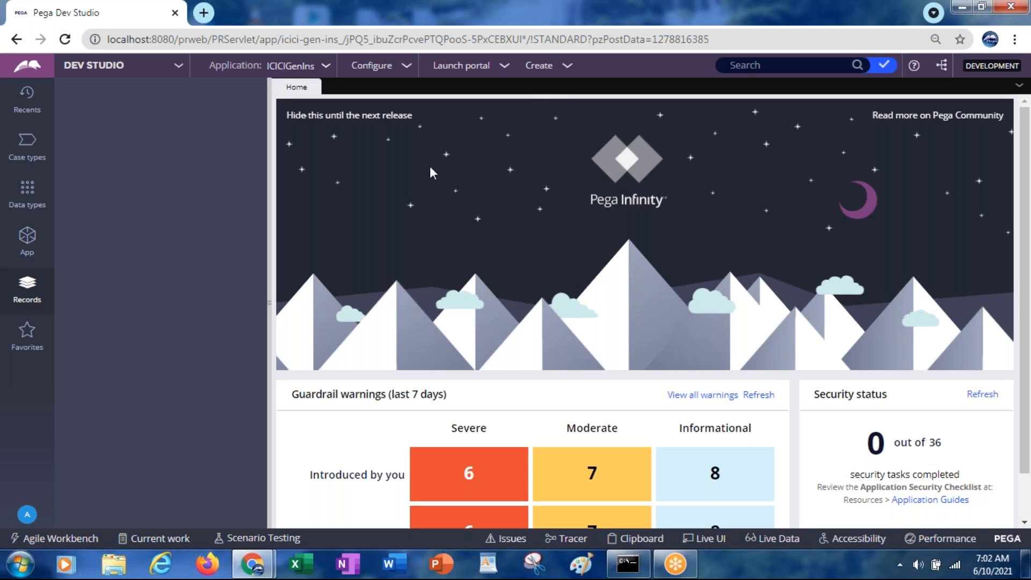
{"action": "left_click", "coordinate": [572, 75]}
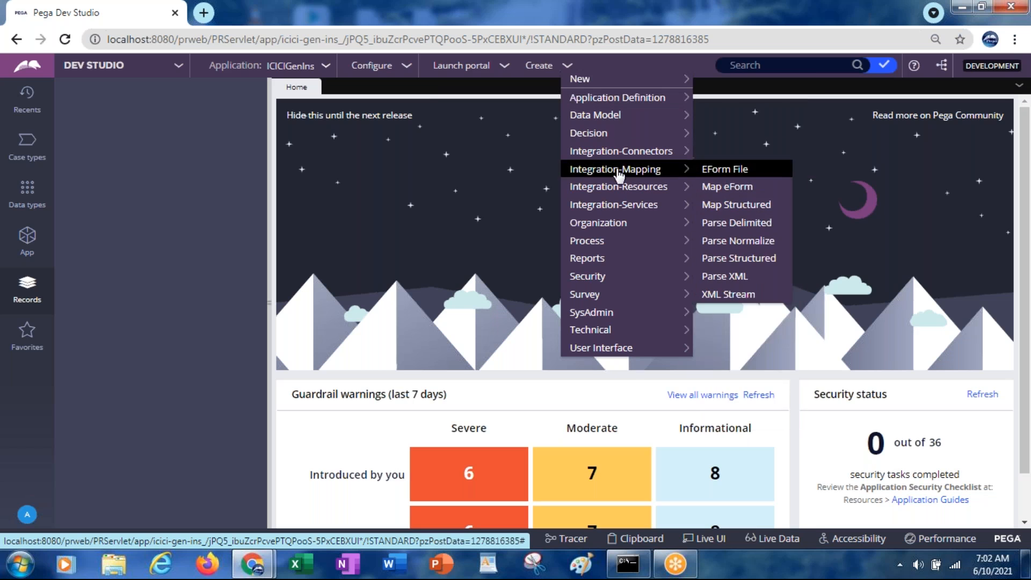
{"action": "mouse_move", "coordinate": [620, 188]}
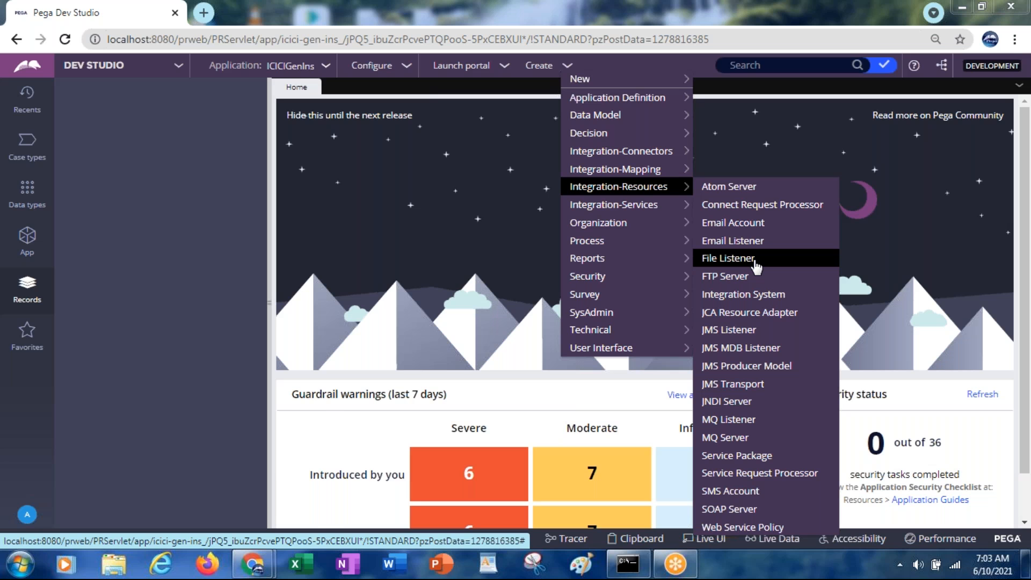
Launch Excel, open the emp workbook, and look through its Sheet2 and Sheet1.
{"action": "key", "text": "super+r"}
{"action": "type", "text": "excel"}
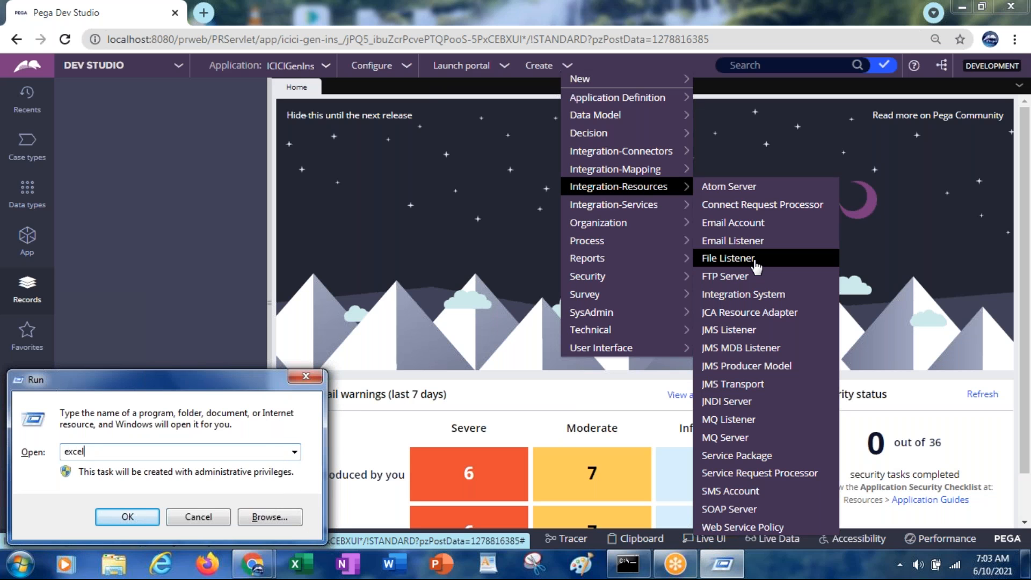
{"action": "key", "text": "Return"}
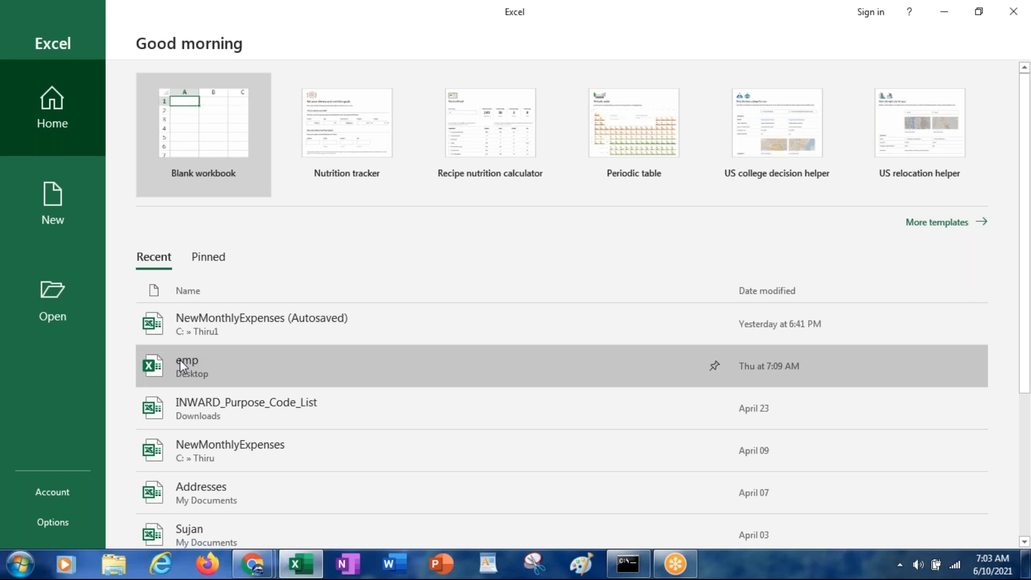
{"action": "left_click", "coordinate": [180, 360]}
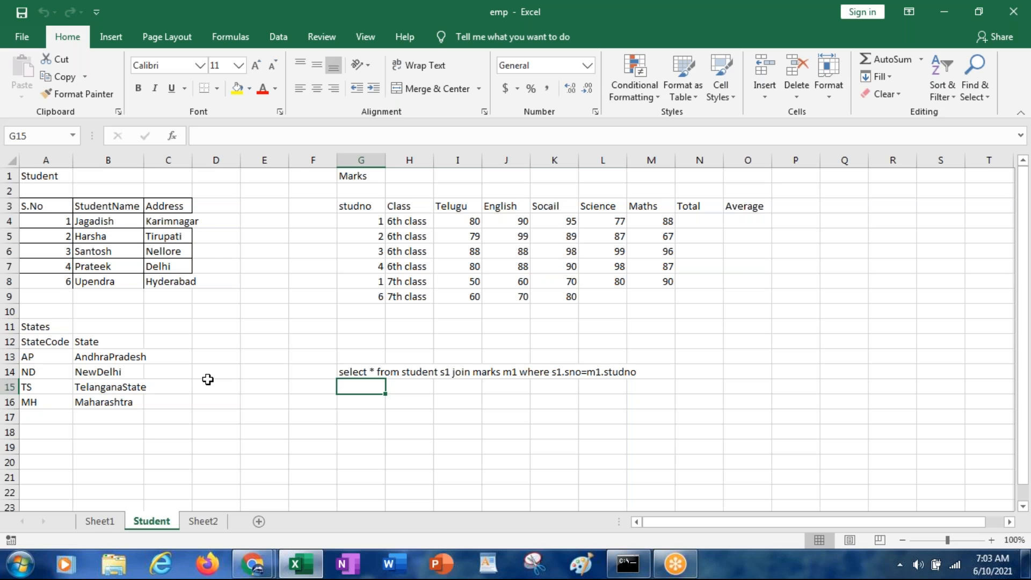
{"action": "left_click", "coordinate": [201, 522]}
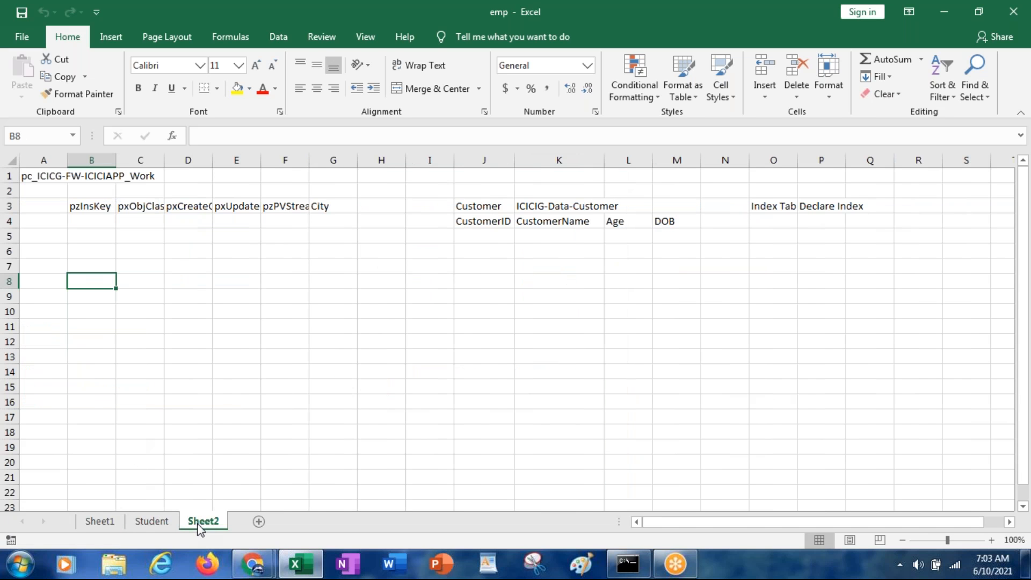
{"action": "left_click", "coordinate": [102, 519]}
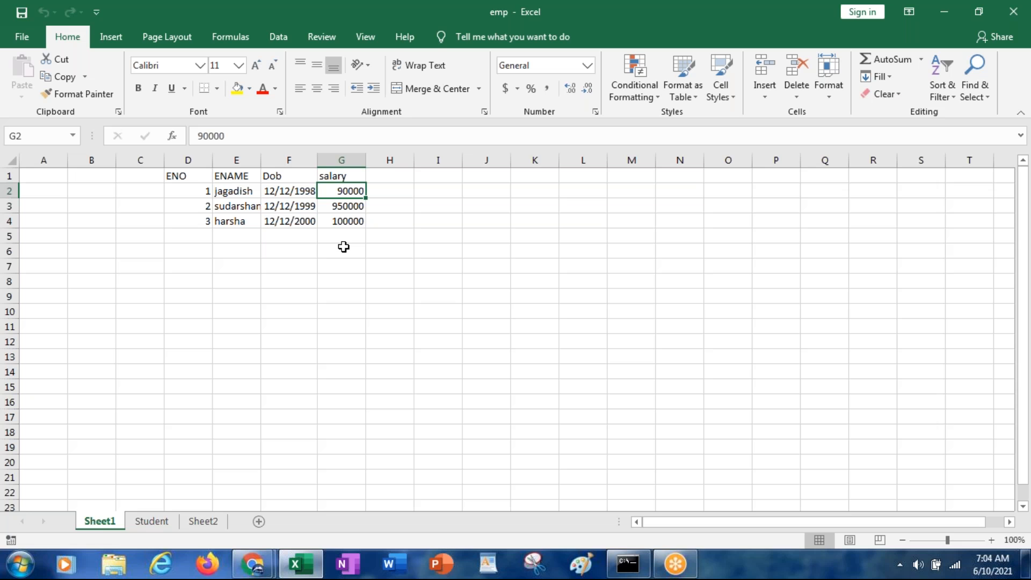
Create a blank workbook, enter the header CustomerID in A1, and autofit column A.
{"action": "key", "text": "ctrl+n"}
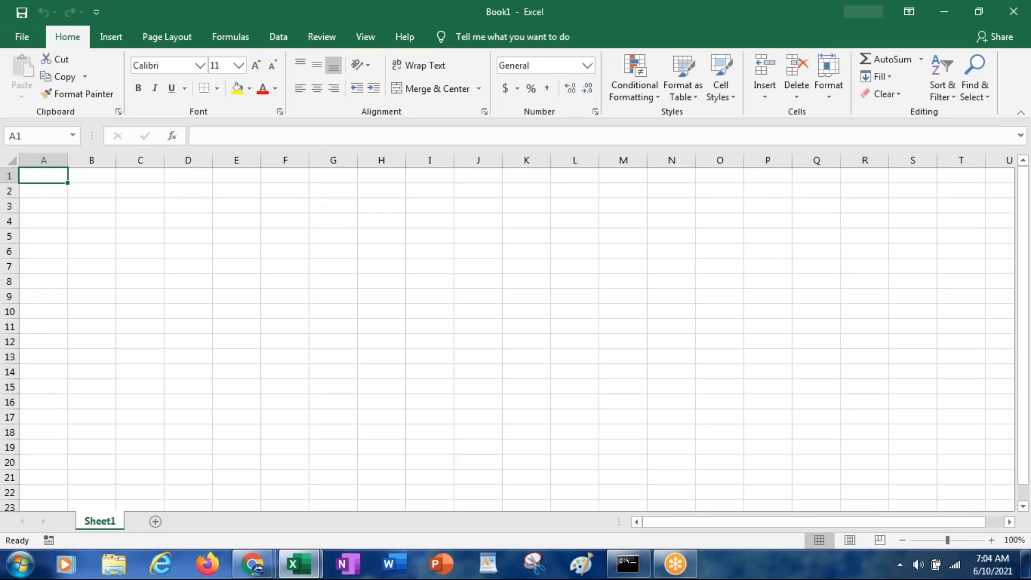
{"action": "type", "text": "Cus"}
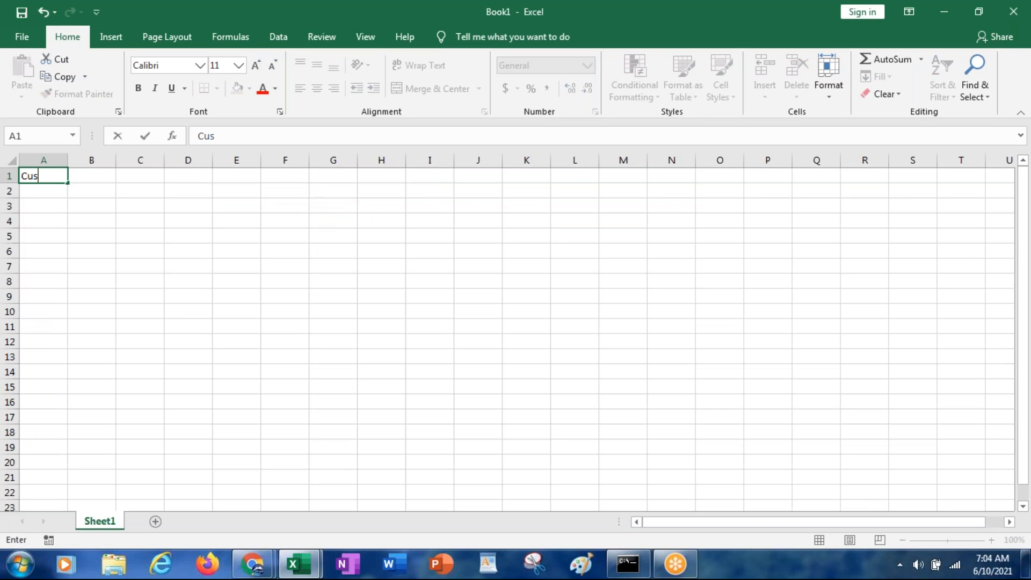
{"action": "type", "text": "tomerID"}
{"action": "key", "text": "Tab"}
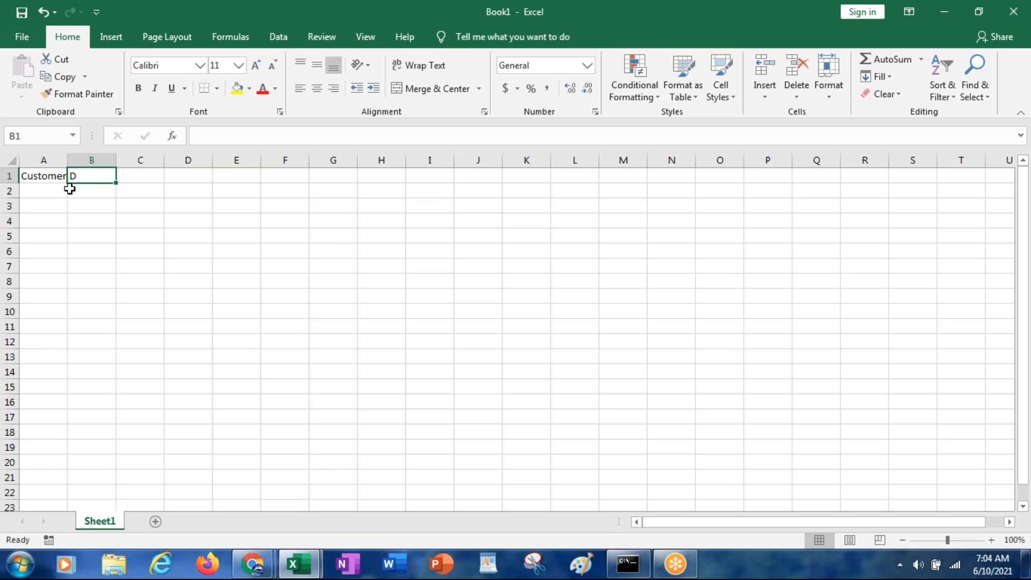
{"action": "double_click", "coordinate": [67, 155]}
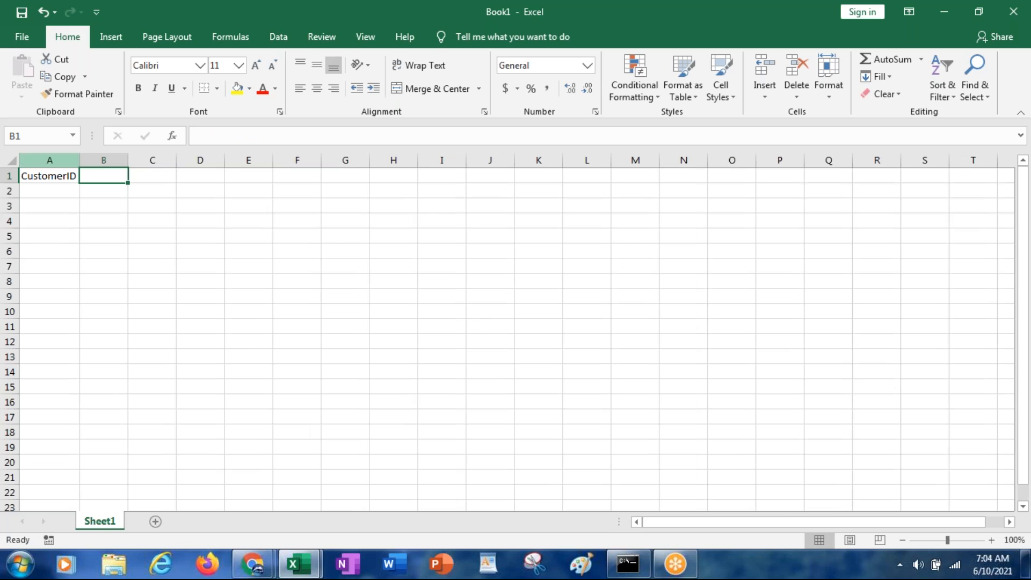
Enter the headers FirstName in B1 and LastName in C1.
{"action": "type", "text": "Custome"}
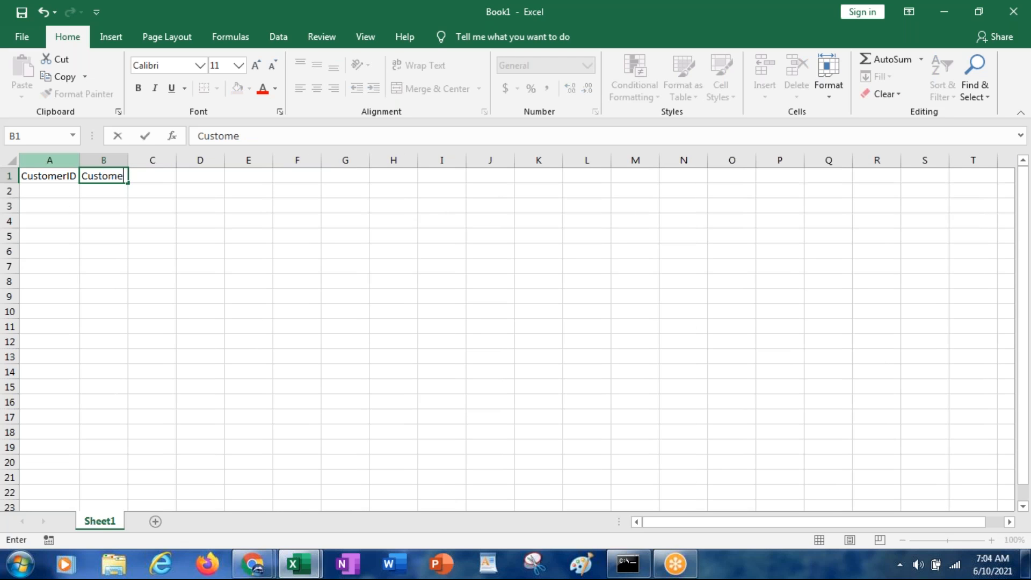
{"action": "key", "text": "BackSpace"}
{"action": "key", "text": "BackSpace"}
{"action": "key", "text": "BackSpace"}
{"action": "key", "text": "BackSpace"}
{"action": "key", "text": "BackSpace"}
{"action": "key", "text": "BackSpace"}
{"action": "key", "text": "BackSpace"}
{"action": "type", "text": "FirstName"}
{"action": "key", "text": "Tab"}
{"action": "type", "text": "LastName"}
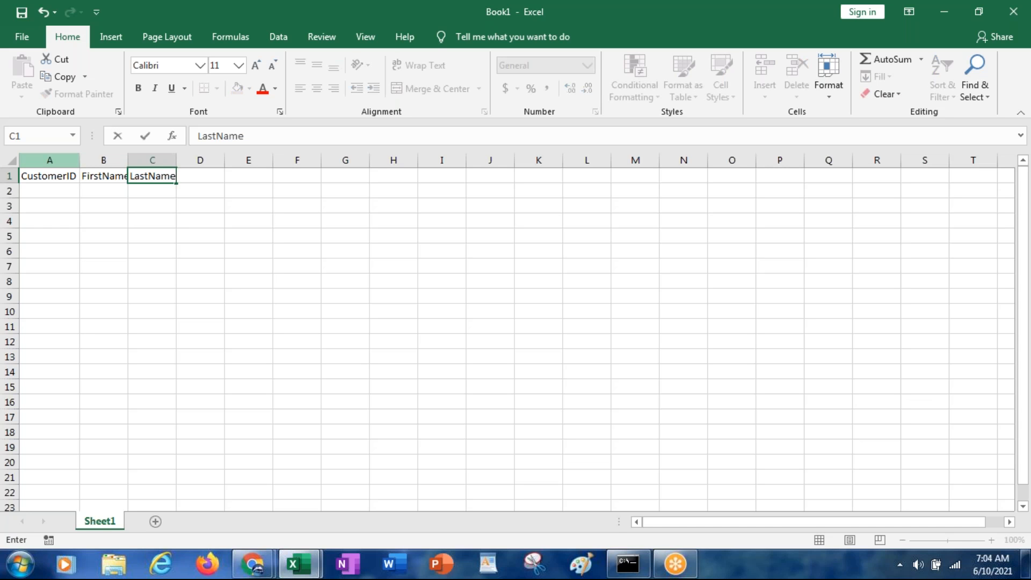
Add the headers Address1 in D1 and Address2 in E1.
{"action": "key", "text": "Tab"}
{"action": "type", "text": "Addre"}
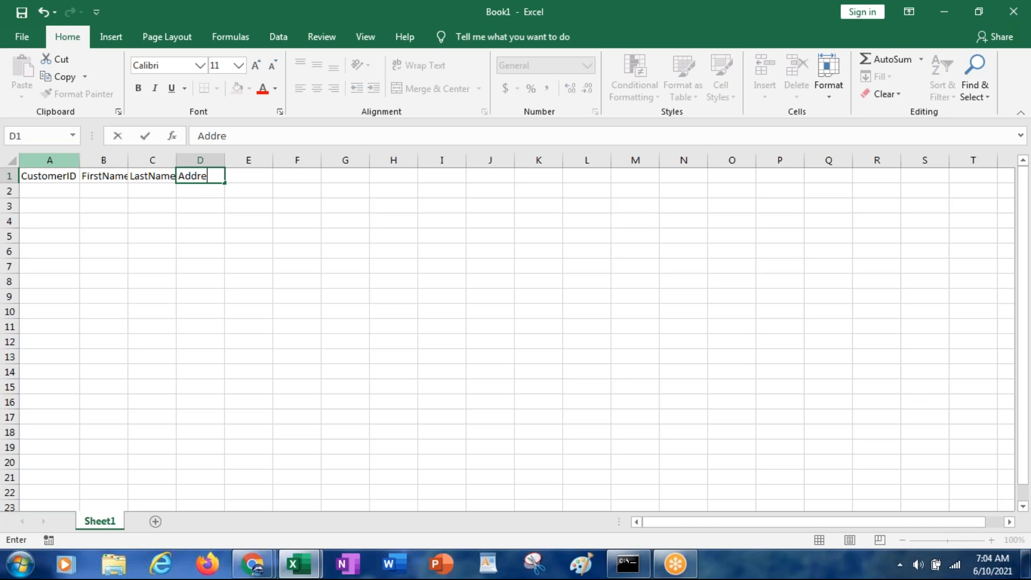
{"action": "type", "text": "ss1"}
{"action": "key", "text": "Tab"}
{"action": "type", "text": "Add"}
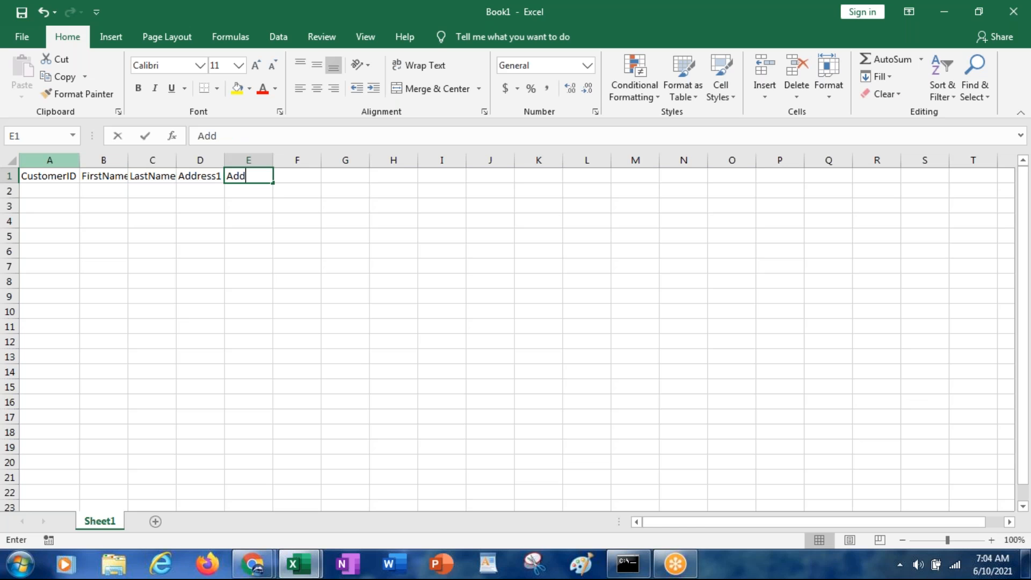
{"action": "type", "text": "ress2"}
Complete the header row with City in F1, State in G1 and Country in H1.
{"action": "key", "text": "Tab"}
{"action": "type", "text": "Ciut"}
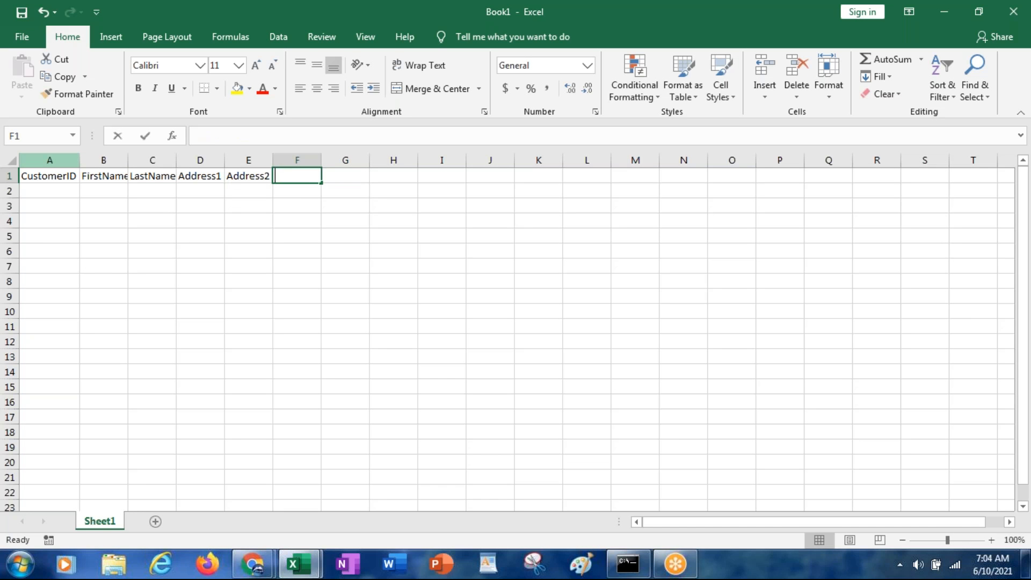
{"action": "key", "text": "BackSpace"}
{"action": "key", "text": "BackSpace"}
{"action": "type", "text": "ty"}
{"action": "key", "text": "Tab"}
{"action": "type", "text": "S"}
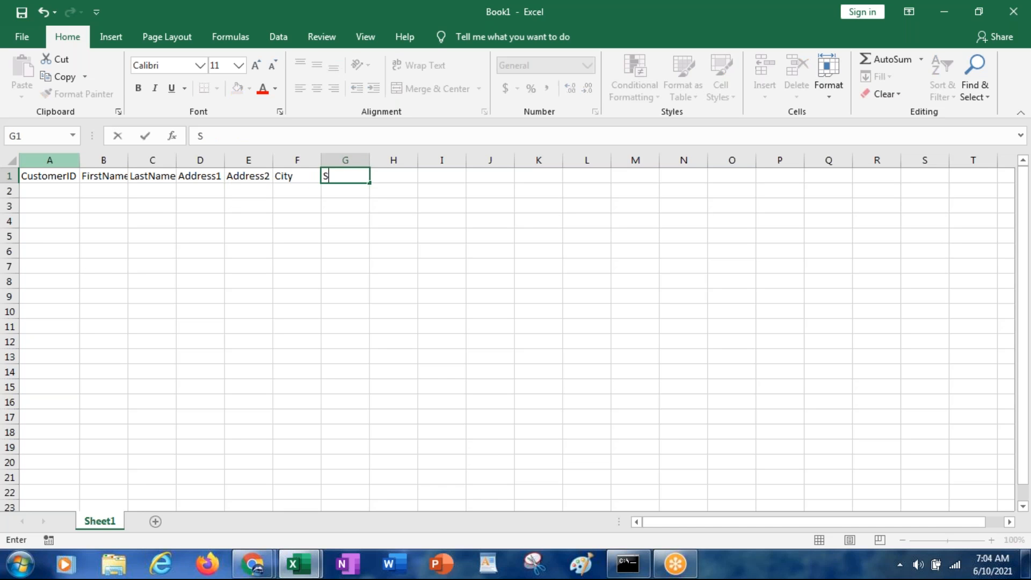
{"action": "type", "text": "tate"}
{"action": "key", "text": "Tab"}
{"action": "type", "text": "Cou"}
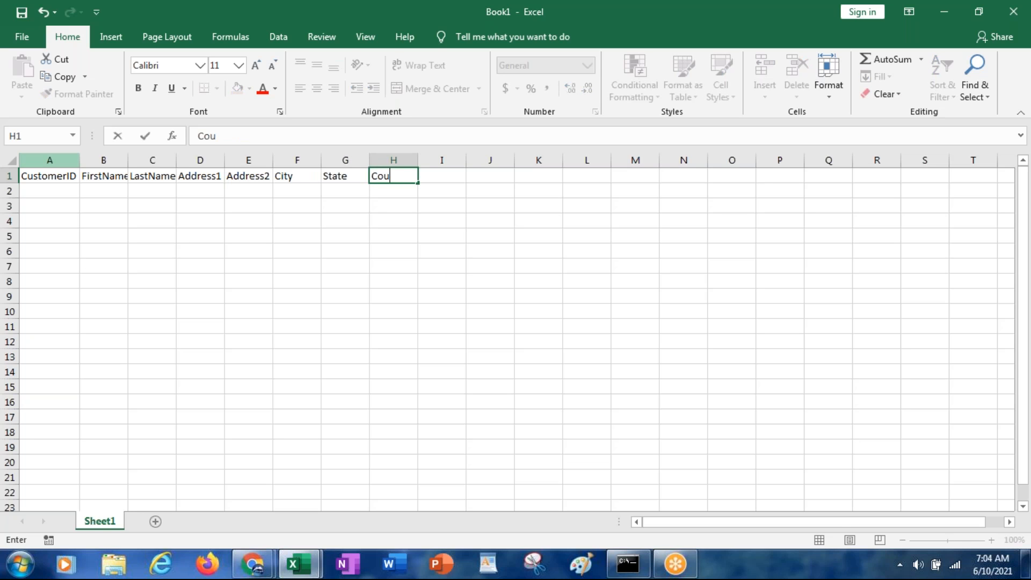
{"action": "type", "text": "ntry"}
{"action": "key", "text": "Return"}
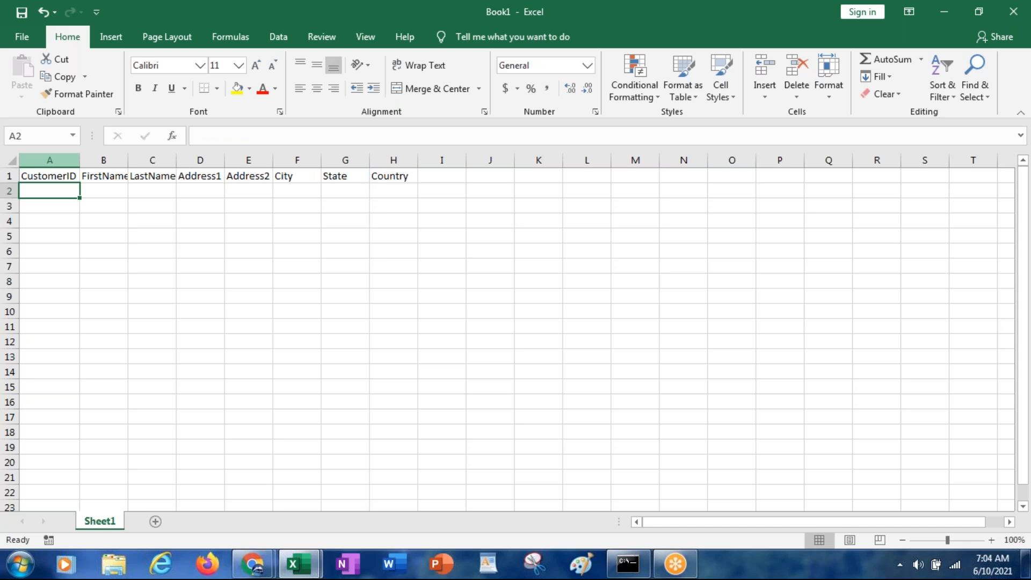
Enter the first customer's ID in A2, without a leading C.
{"action": "type", "text": "C"}
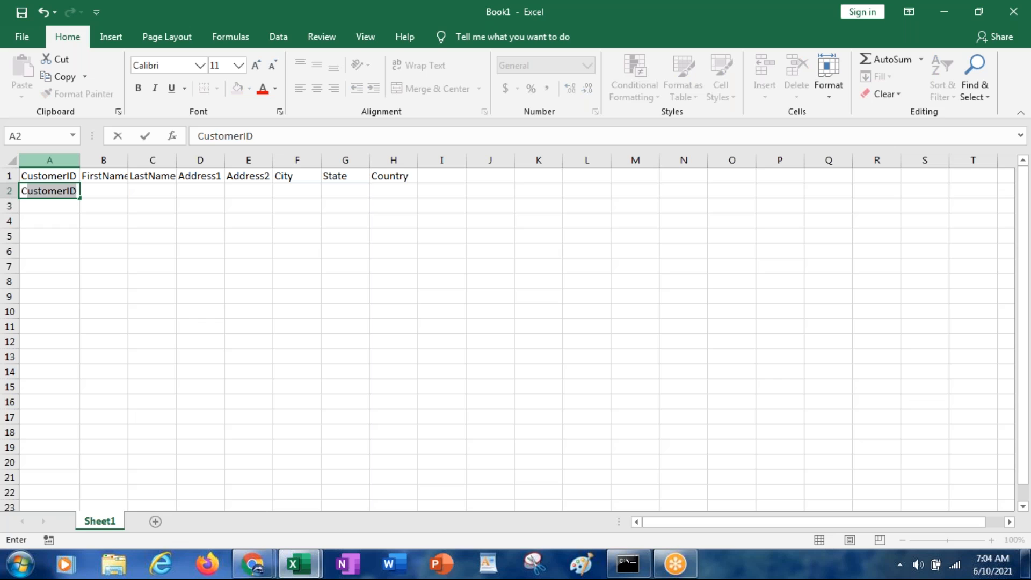
{"action": "key", "text": "Delete"}
{"action": "type", "text": "B001"}
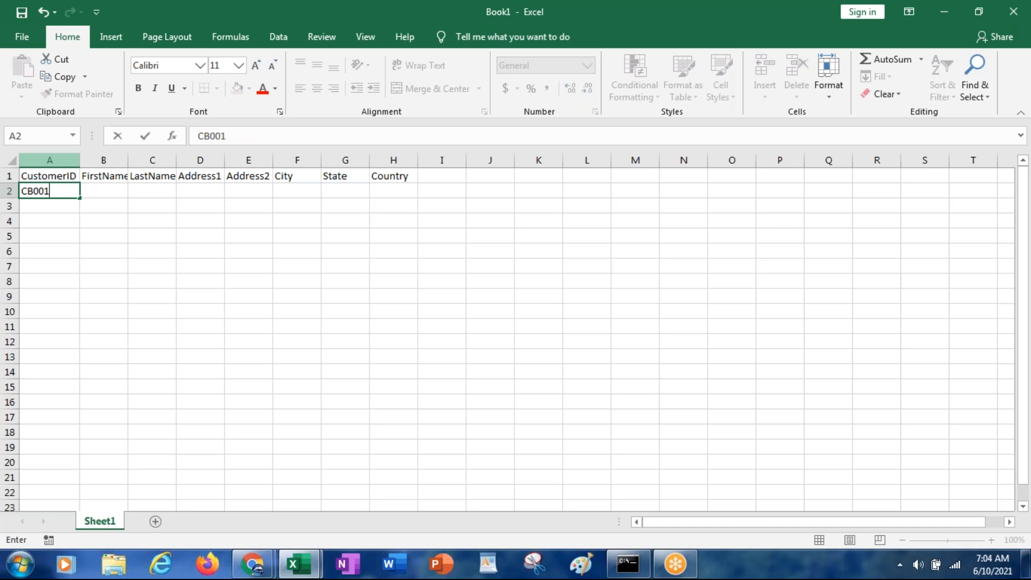
{"action": "key", "text": "ctrl+Return"}
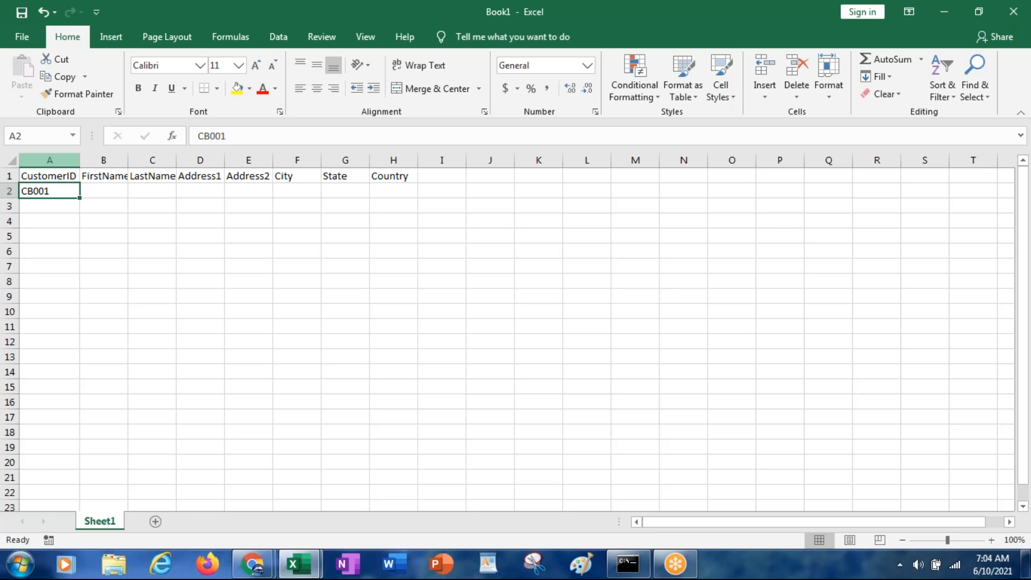
{"action": "left_click", "coordinate": [200, 135]}
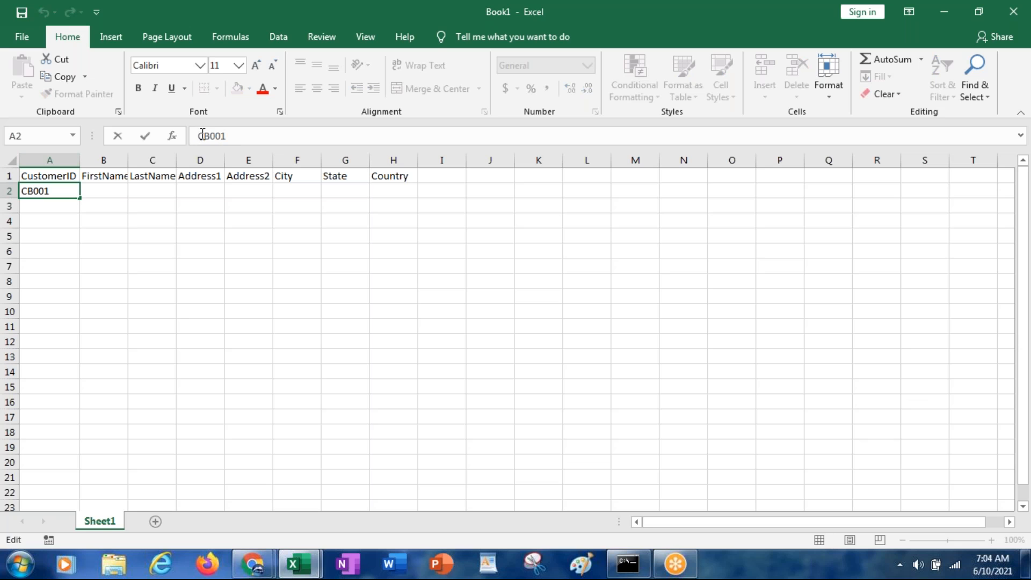
{"action": "key", "text": "Delete"}
{"action": "key", "text": "Return"}
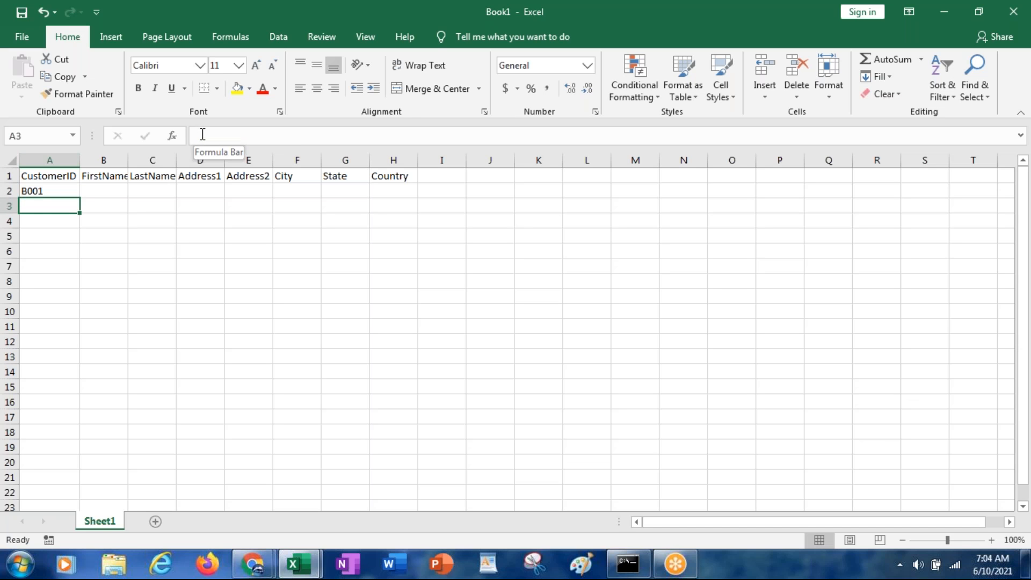
Enter the second customer's ID in A3 and fill the ID series from A2 down to A6.
{"action": "type", "text": "B002"}
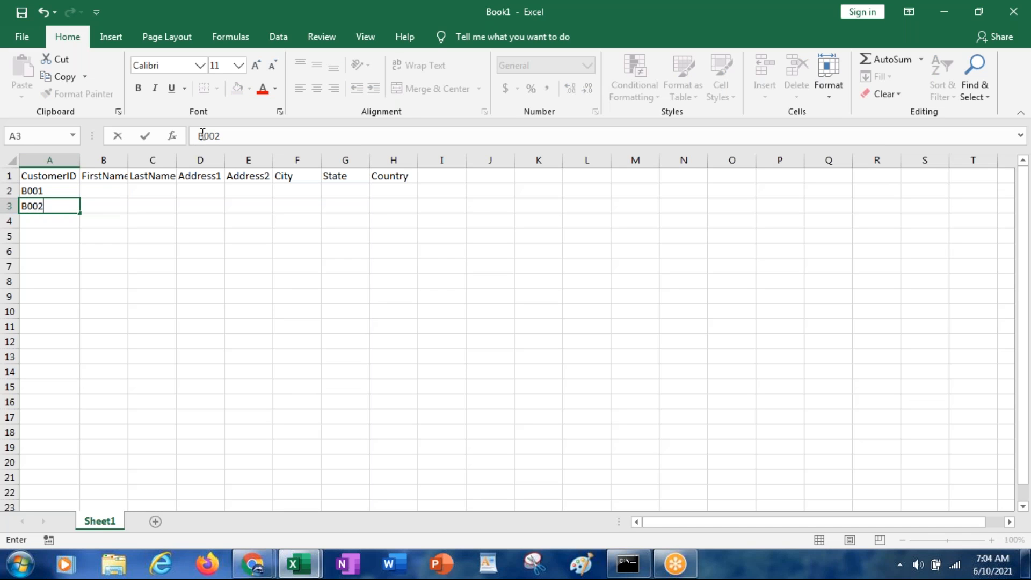
{"action": "key", "text": "Return"}
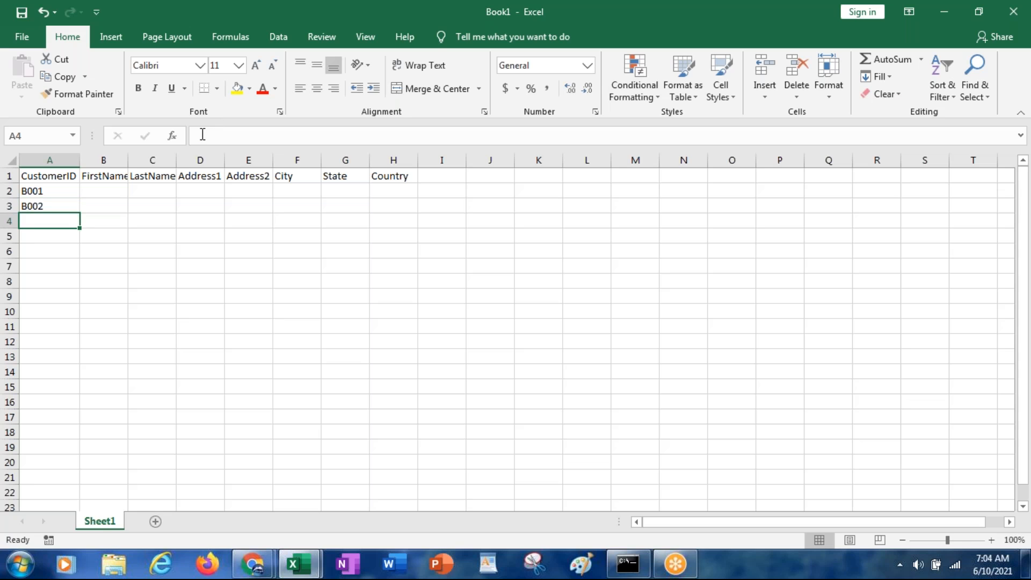
{"action": "left_click", "coordinate": [50, 192]}
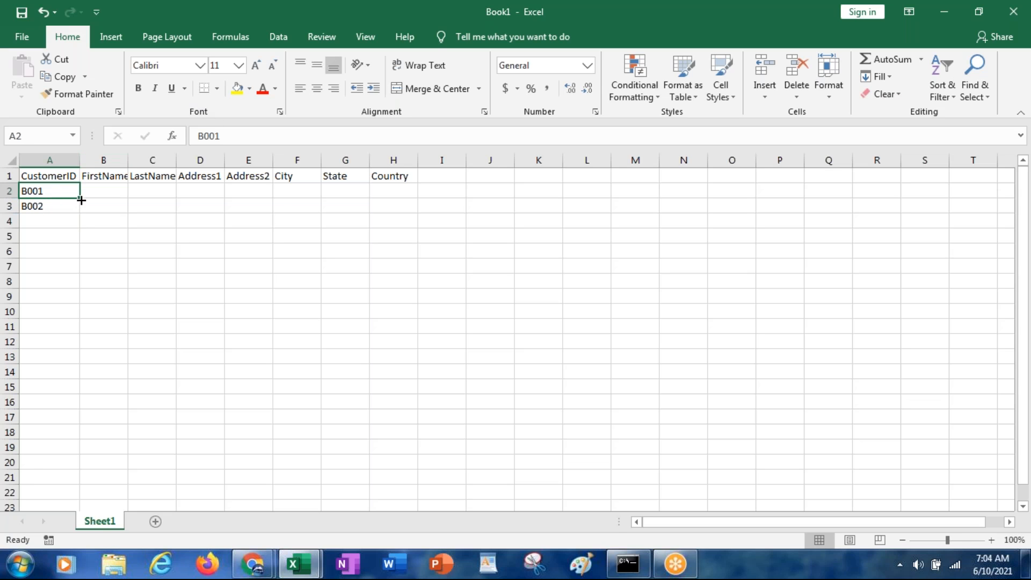
{"action": "left_click_drag", "start_coordinate": [79, 198], "coordinate": [78, 264]}
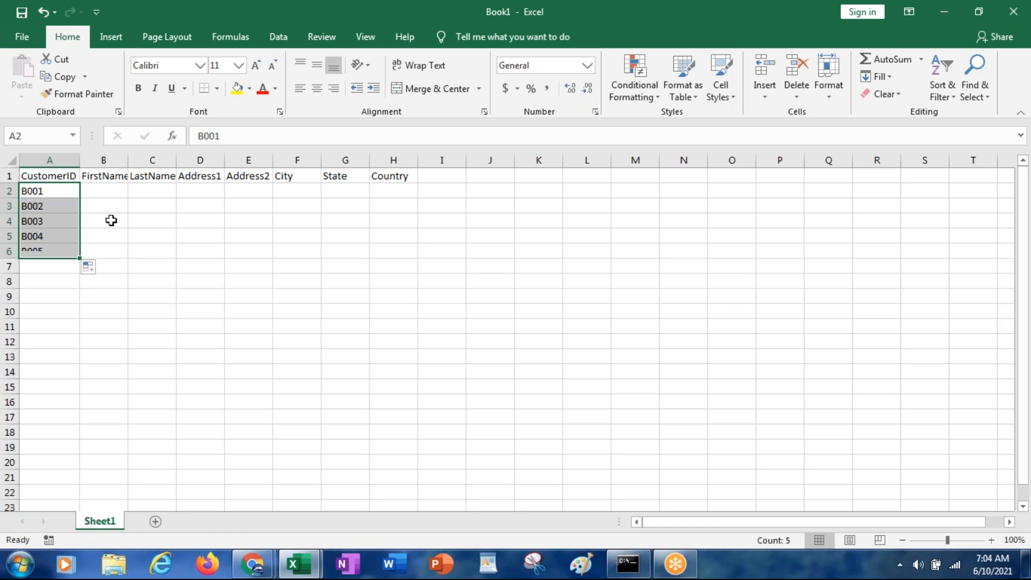
Enter the first names of the first three customers in B2 through B4.
{"action": "left_click", "coordinate": [103, 192]}
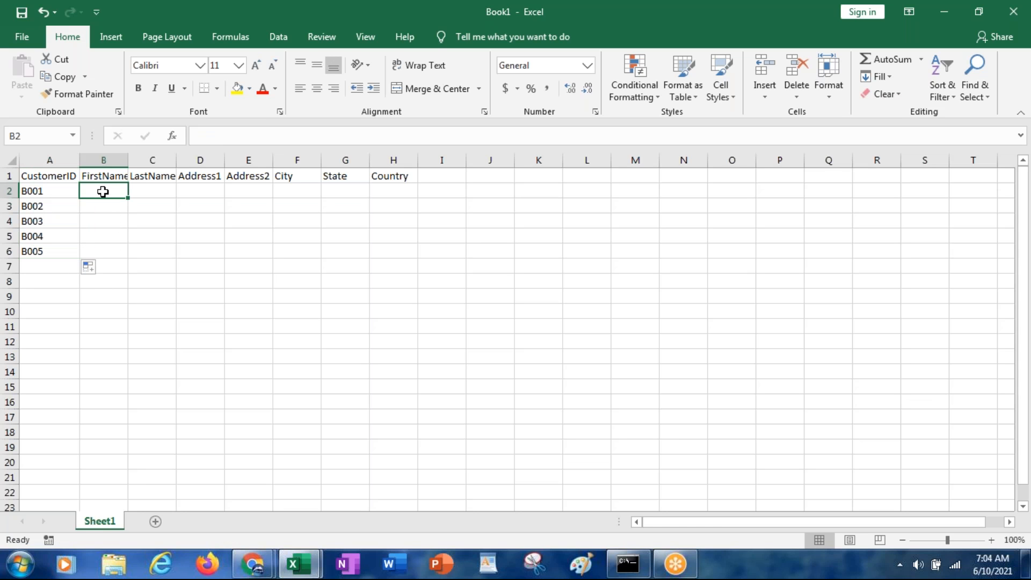
{"action": "type", "text": "Rajesh"}
{"action": "key", "text": "Return"}
{"action": "type", "text": "Sa"}
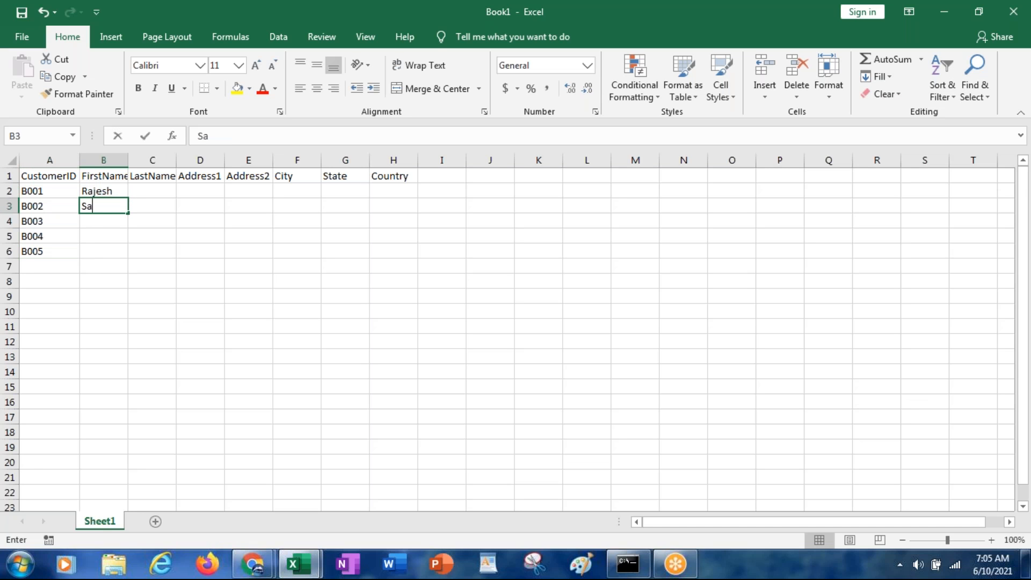
{"action": "type", "text": "ntosh"}
{"action": "key", "text": "Return"}
{"action": "type", "text": "R"}
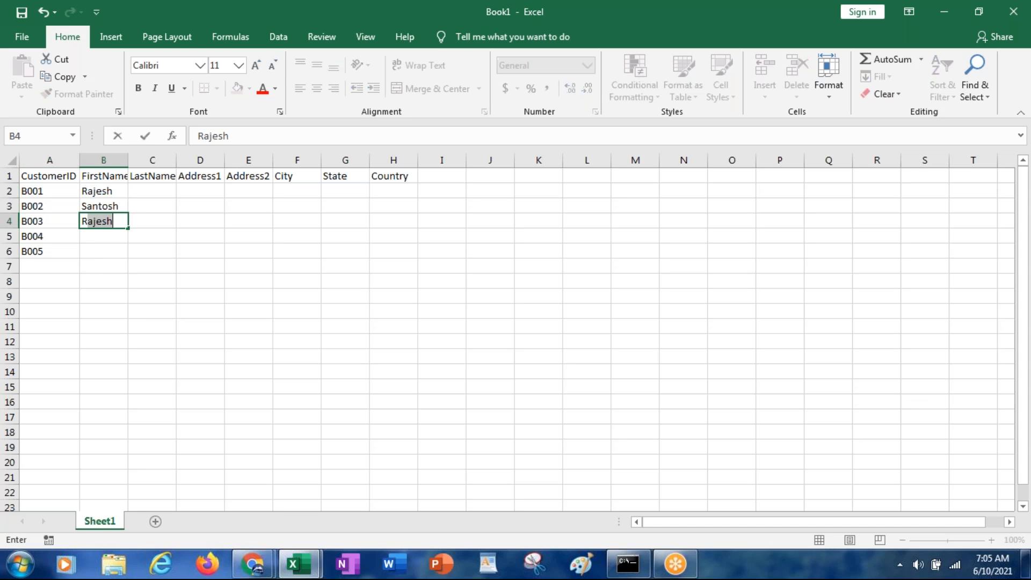
{"action": "type", "text": "aghu"}
{"action": "key", "text": "Return"}
Enter the fourth and fifth customers' first names in B5 and B6, and make C2 the active cell.
{"action": "type", "text": "N"}
{"action": "key", "text": "BackSpace"}
{"action": "type", "text": "Sunil"}
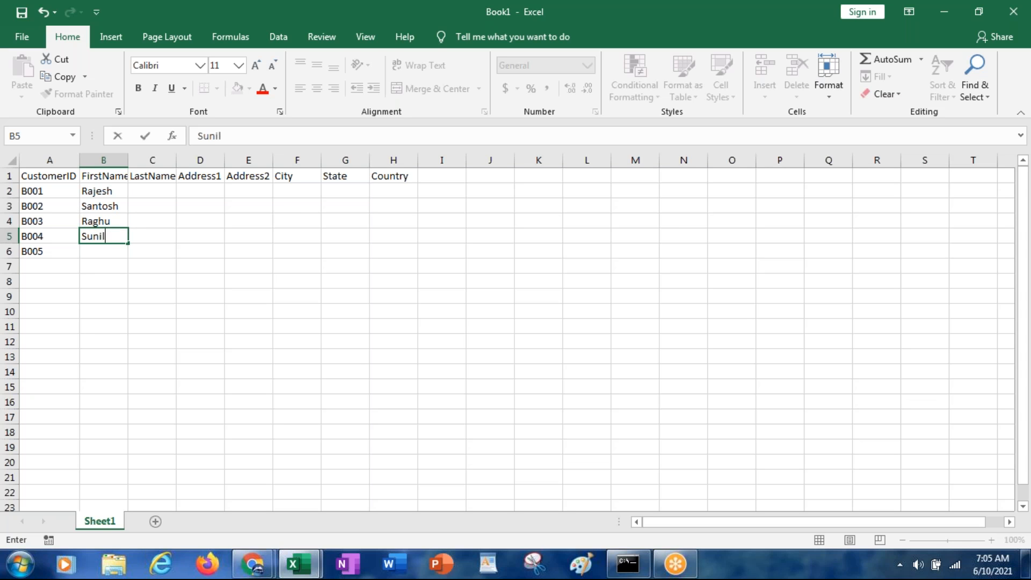
{"action": "key", "text": "Return"}
{"action": "type", "text": "Suman"}
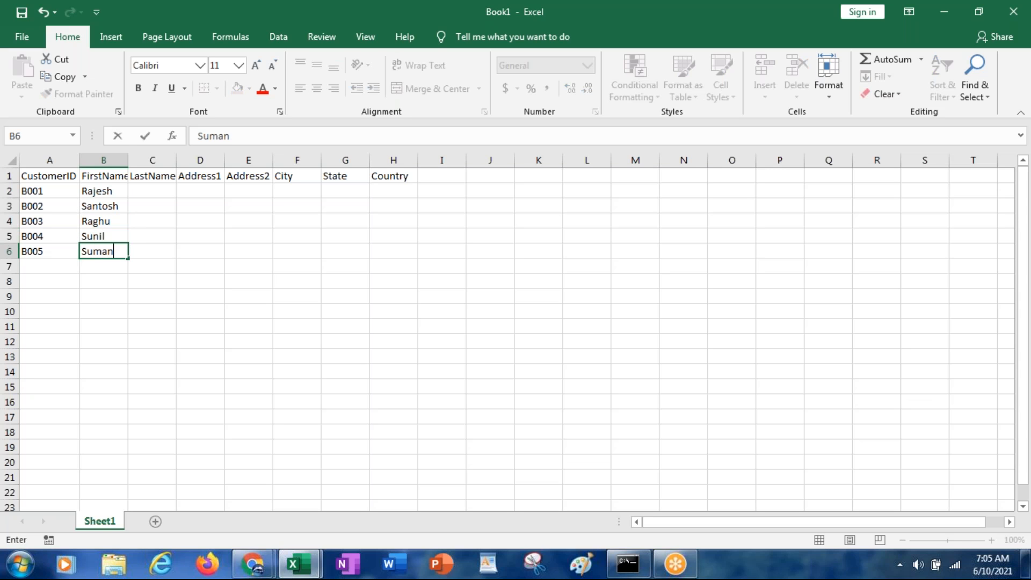
{"action": "key", "text": "Tab"}
{"action": "key", "text": "Up"}
{"action": "key", "text": "Up"}
{"action": "key", "text": "Up"}
{"action": "key", "text": "Up"}
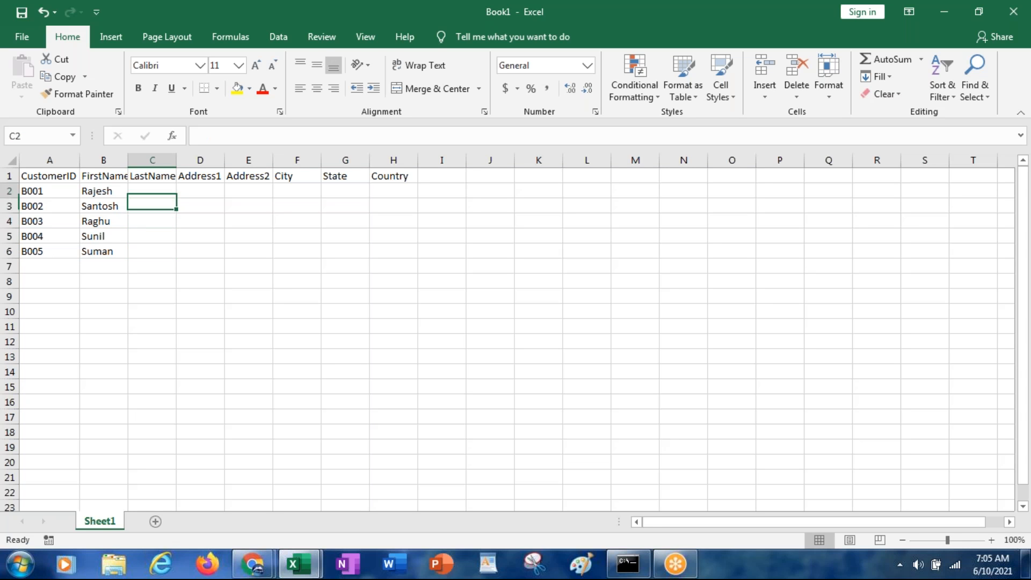
Enter the five customers' one-letter last names in C2 through C6.
{"action": "type", "text": "K"}
{"action": "key", "text": "Return"}
{"action": "type", "text": "A"}
{"action": "key", "text": "Return"}
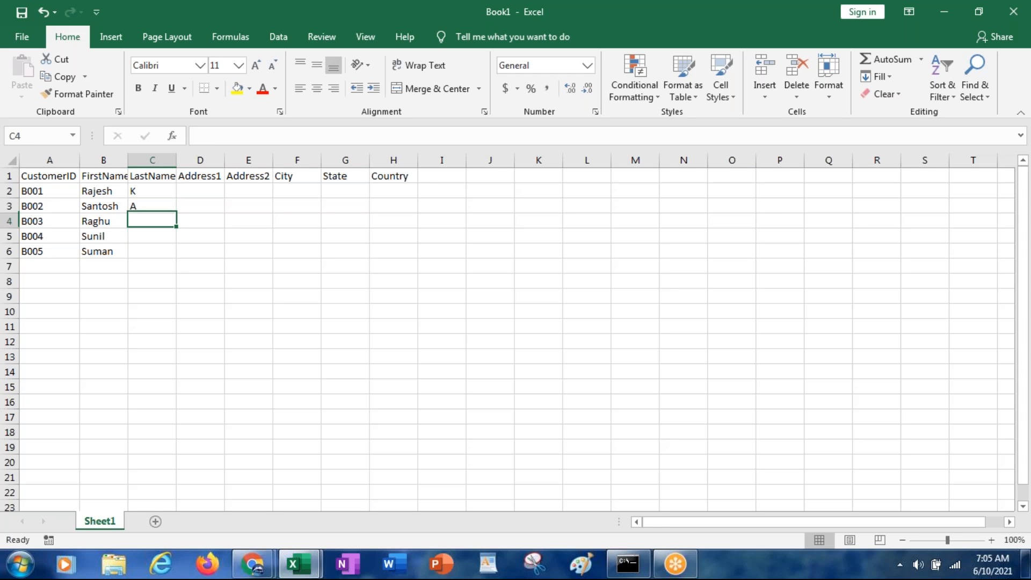
{"action": "type", "text": "V"}
{"action": "key", "text": "Return"}
{"action": "type", "text": "S"}
{"action": "key", "text": "Return"}
{"action": "type", "text": "B"}
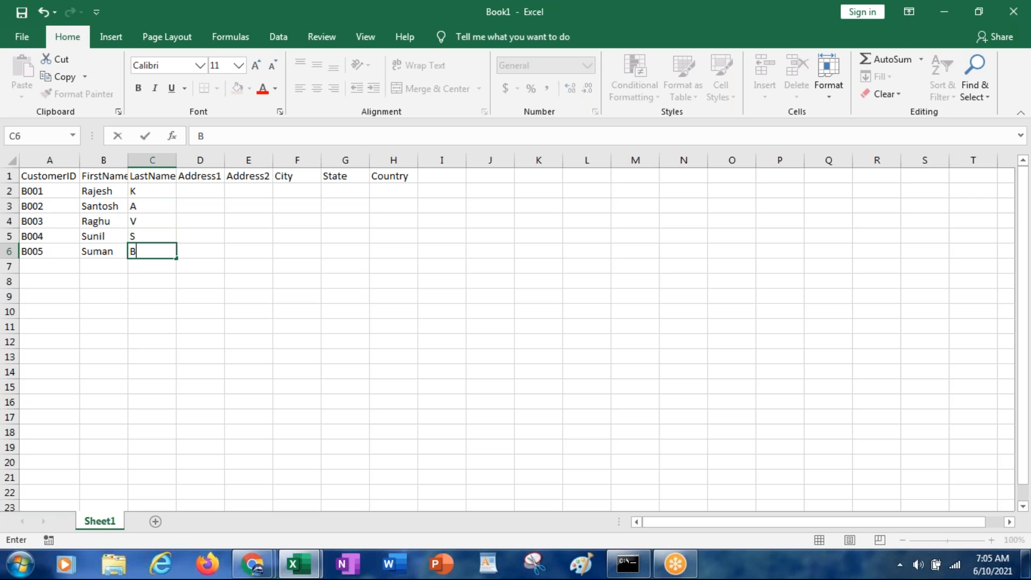
{"action": "key", "text": "Tab"}
Enter the first two customers' Address1 values in D2 and D3, in capital letters.
{"action": "key", "text": "Up"}
{"action": "key", "text": "Up"}
{"action": "key", "text": "Up"}
{"action": "key", "text": "Up"}
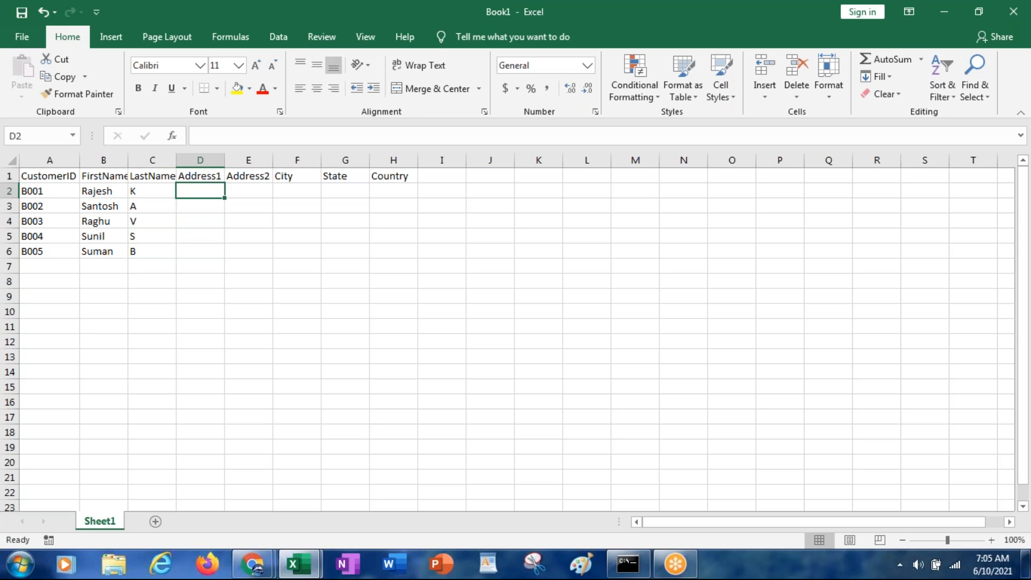
{"action": "type", "text": "KPHB"}
{"action": "key", "text": "Return"}
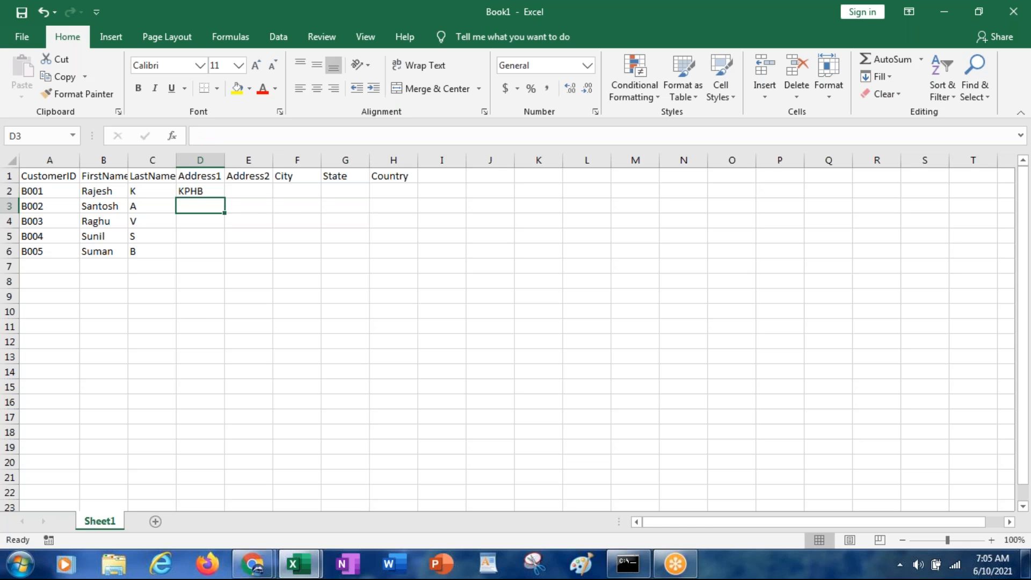
{"action": "type", "text": "SR N"}
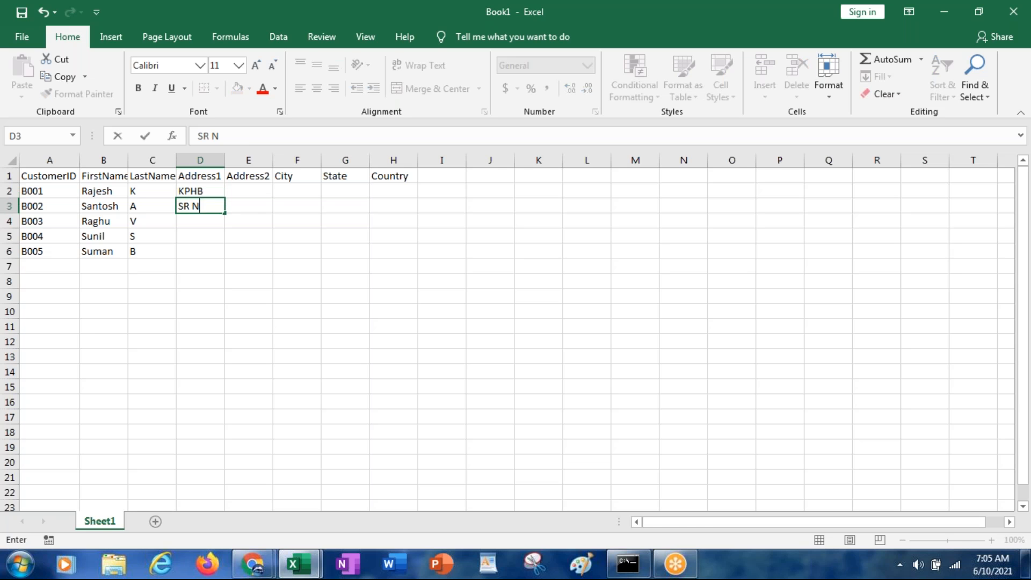
{"action": "type", "text": "AGAR"}
{"action": "key", "text": "Return"}
Enter the last three customers' Address1 values in D4 through D6 in capitals, and auto-fit column D.
{"action": "type", "text": "AMEE"}
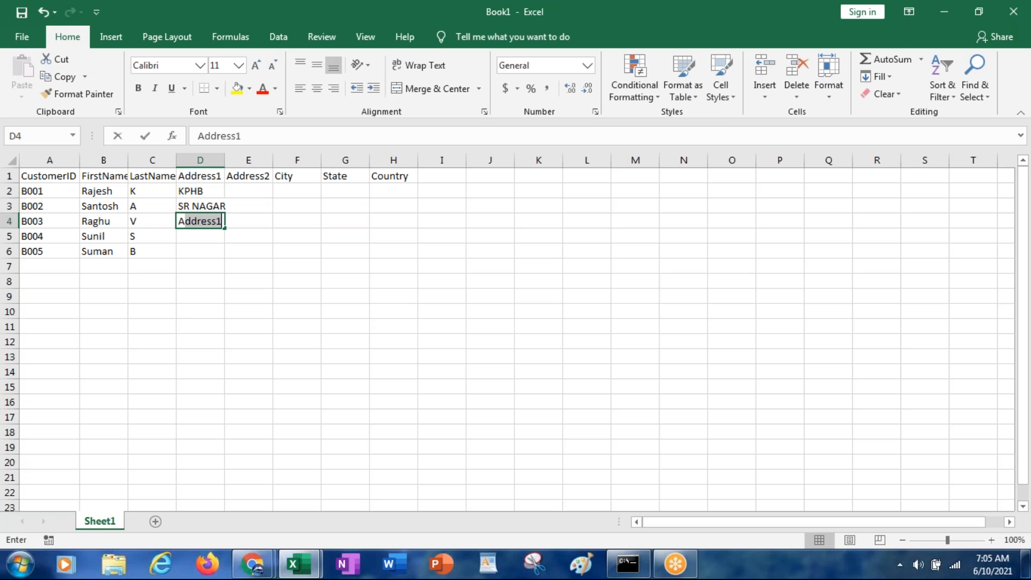
{"action": "type", "text": "RPET"}
{"action": "key", "text": "Return"}
{"action": "type", "text": "BE"}
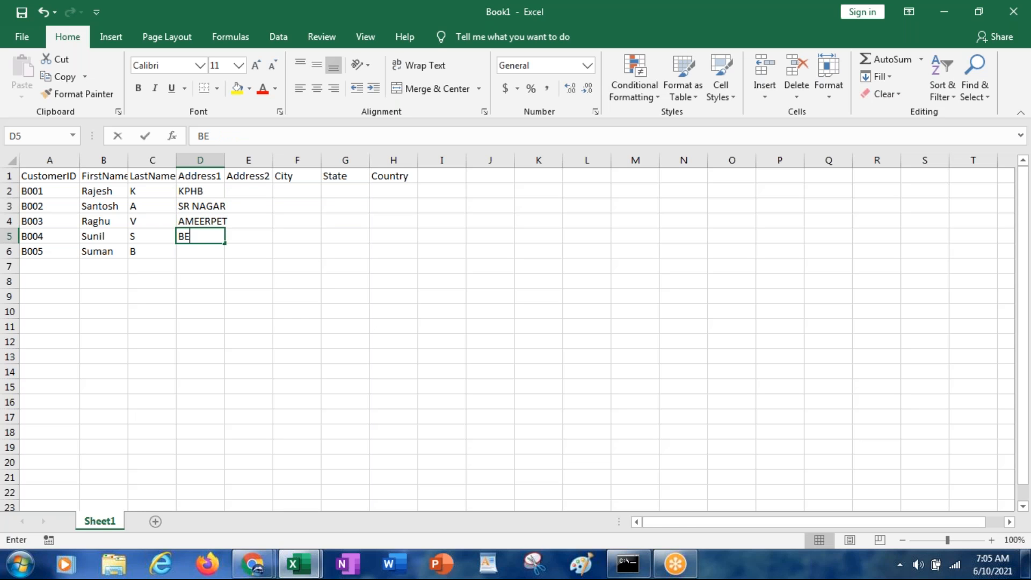
{"action": "type", "text": "GUMPET"}
{"action": "key", "text": "Return"}
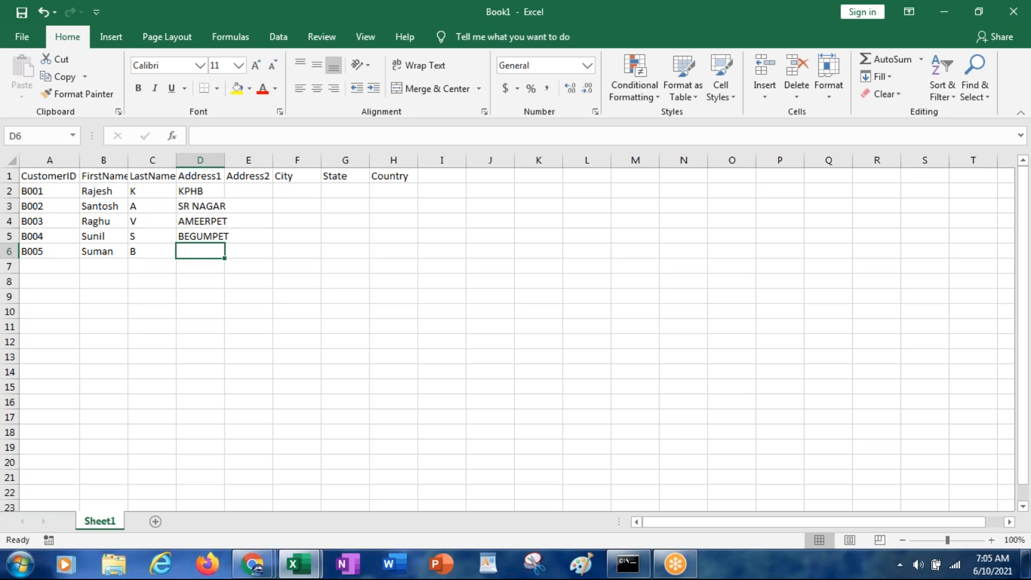
{"action": "type", "text": "ESI"}
{"action": "key", "text": "Tab"}
{"action": "key", "text": "Up"}
{"action": "key", "text": "Up"}
{"action": "key", "text": "Up"}
{"action": "key", "text": "Up"}
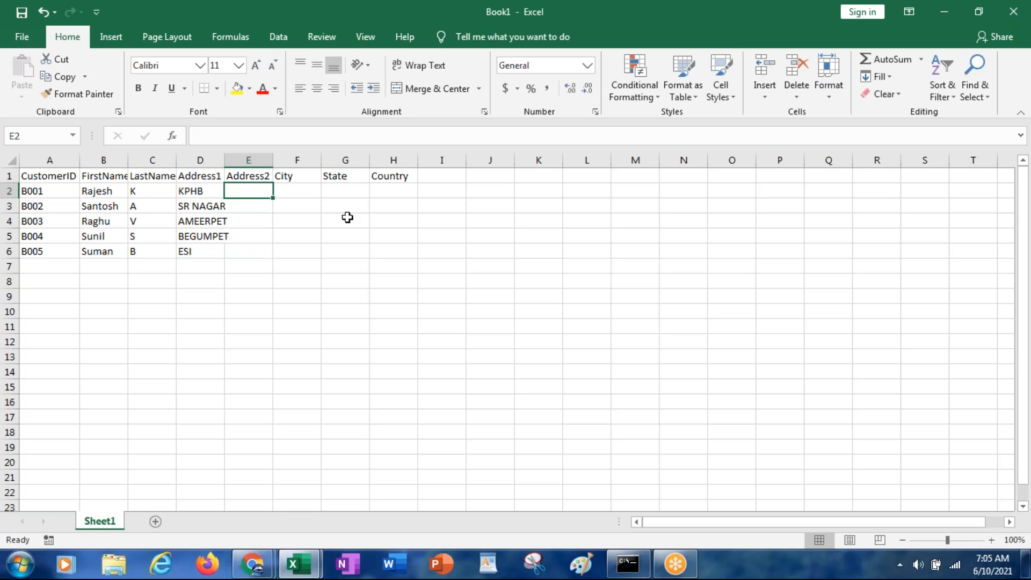
{"action": "double_click", "coordinate": [225, 161]}
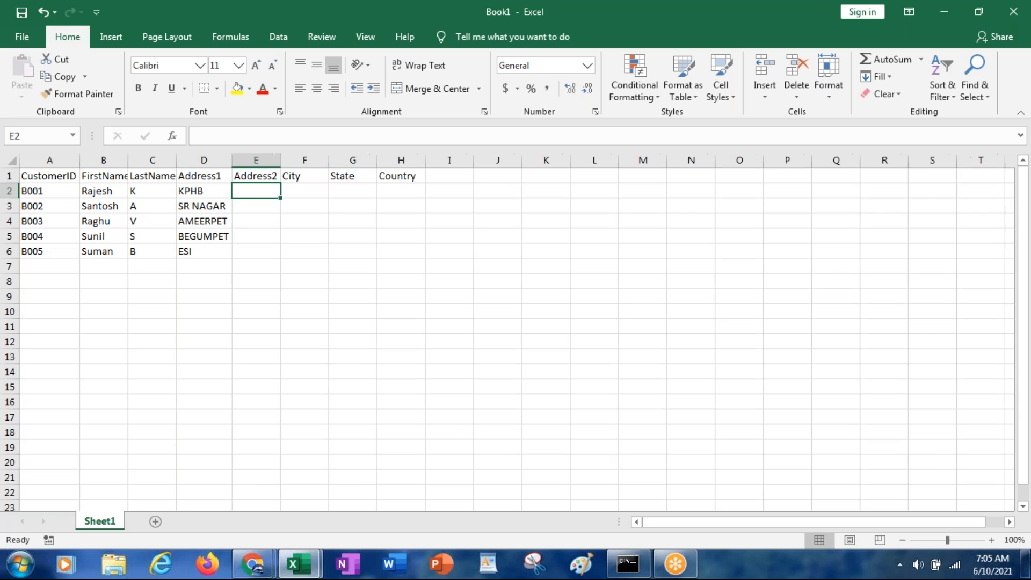
Enter the Address2 placeholders ABC, XYZ, AAA, BBB and CCC in E2 through E6.
{"action": "type", "text": "ABC"}
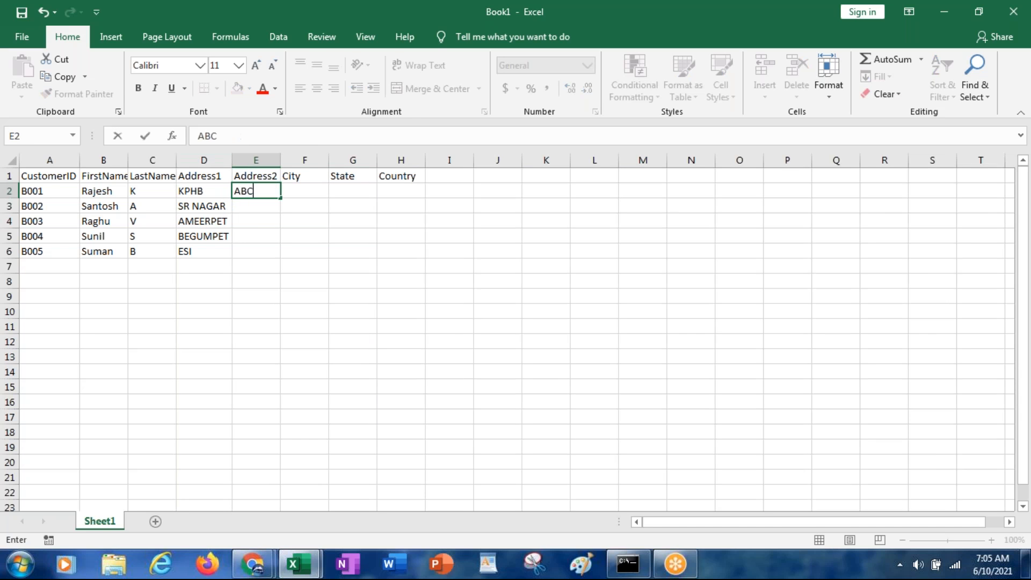
{"action": "key", "text": "Return"}
{"action": "type", "text": "XYZ"}
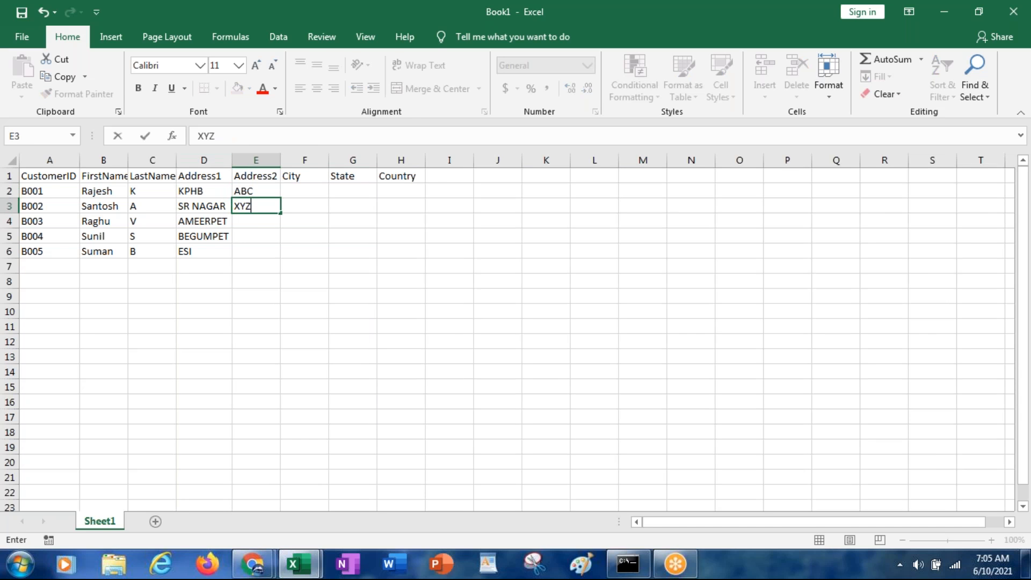
{"action": "key", "text": "Return"}
{"action": "type", "text": "AAA"}
{"action": "key", "text": "Return"}
{"action": "type", "text": "BBB"}
{"action": "key", "text": "Return"}
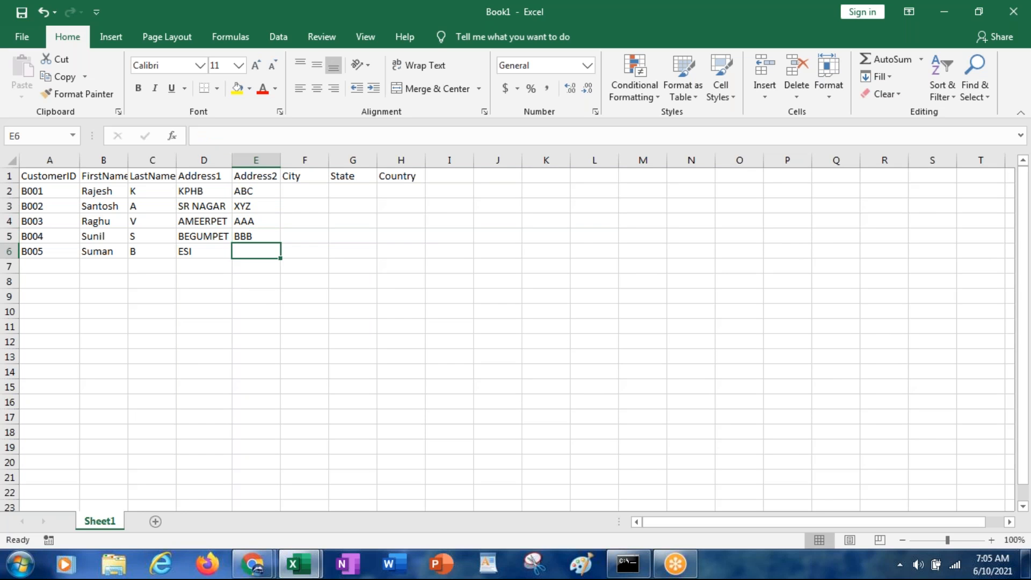
{"action": "type", "text": "CCC"}
{"action": "key", "text": "Tab"}
Enter the cities Hyderabad in F2 and Secunderabad in F3.
{"action": "key", "text": "Up"}
{"action": "key", "text": "Up"}
{"action": "key", "text": "Up"}
{"action": "key", "text": "Up"}
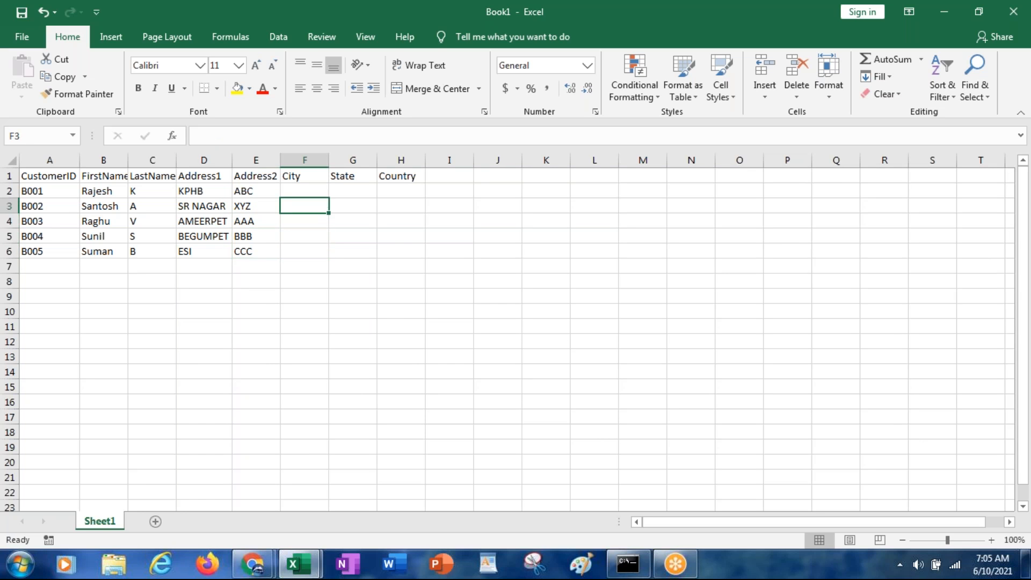
{"action": "type", "text": "H"}
{"action": "key", "text": "BackSpace"}
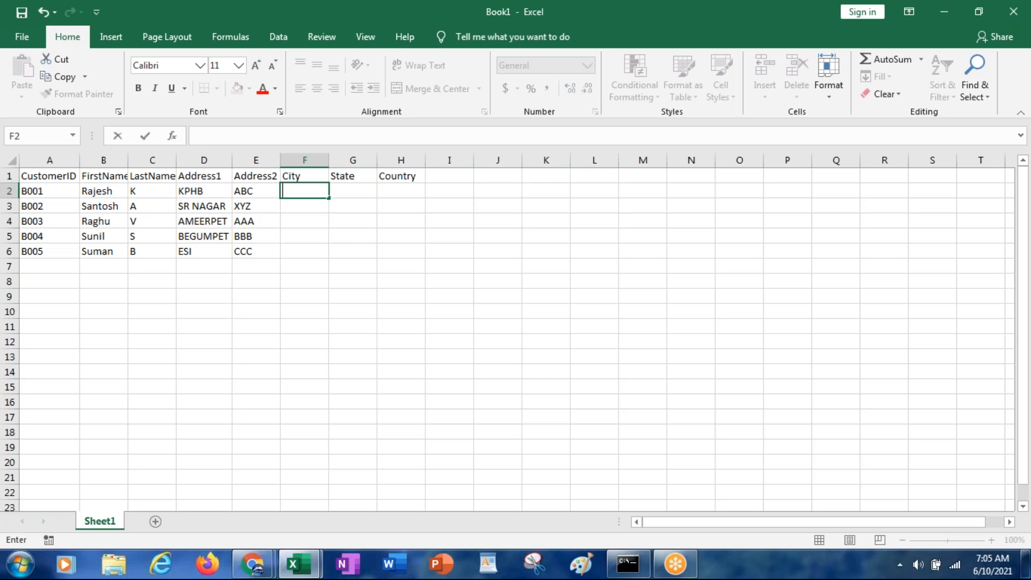
{"action": "type", "text": "Hyderabad"}
{"action": "key", "text": "Return"}
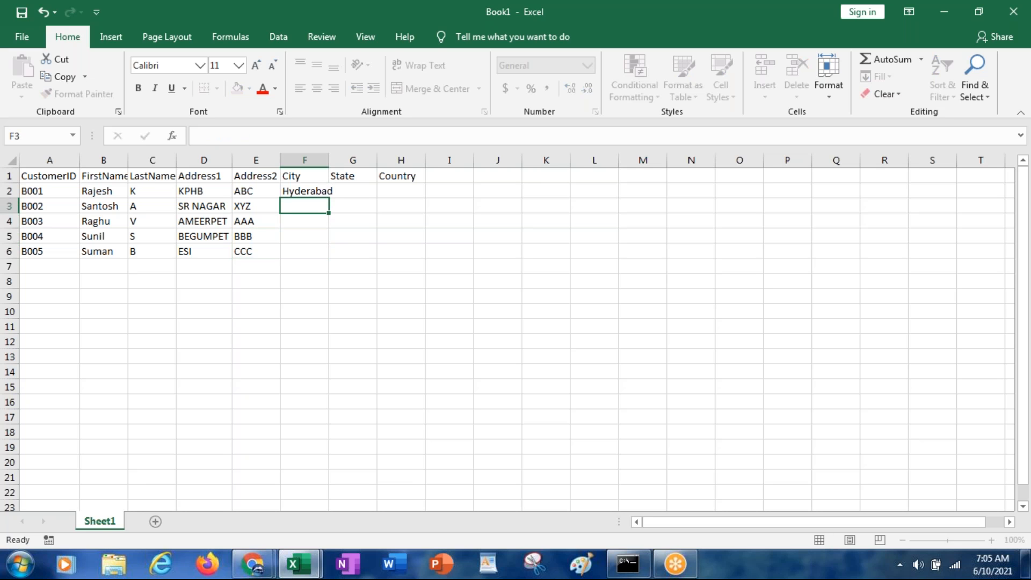
{"action": "type", "text": "Secundera"}
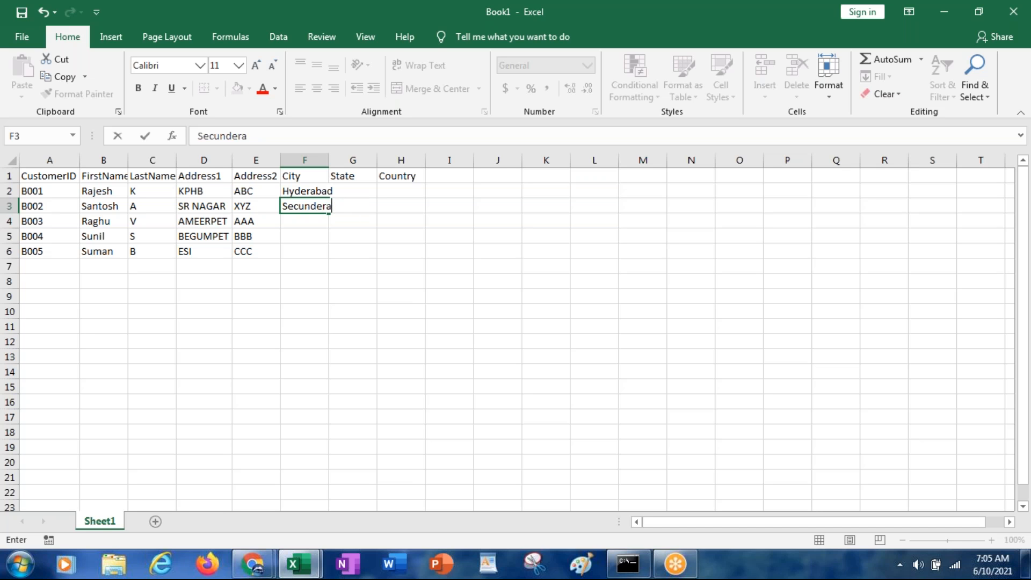
{"action": "type", "text": "bad"}
{"action": "key", "text": "Return"}
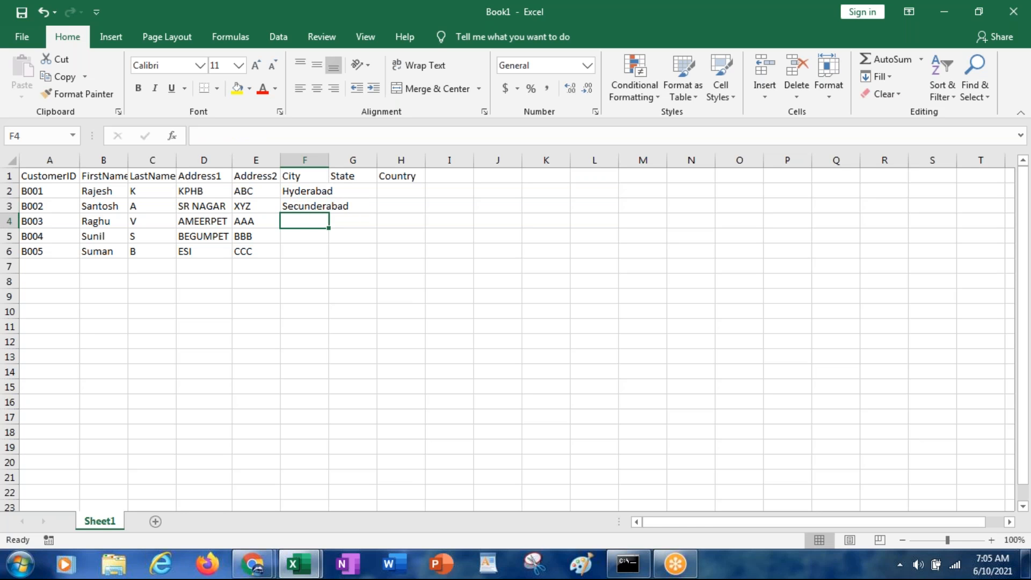
Enter the cities Hyderabad, Secunderabad and Hyderabad in F4 through F6, and auto-fit column F.
{"action": "type", "text": "Na"}
{"action": "key", "text": "BackSpace"}
{"action": "key", "text": "BackSpace"}
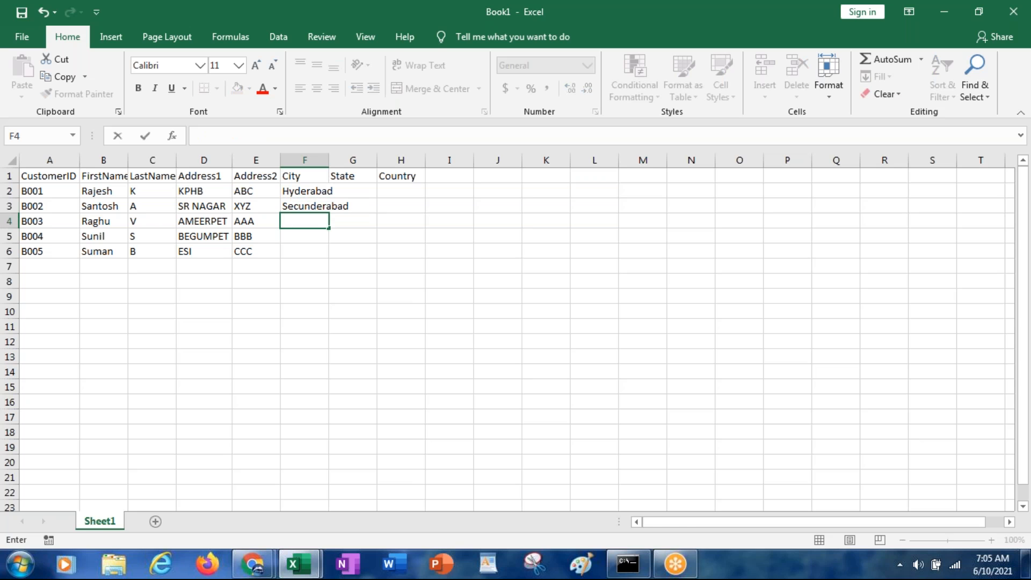
{"action": "type", "text": "Hyderabad"}
{"action": "key", "text": "Return"}
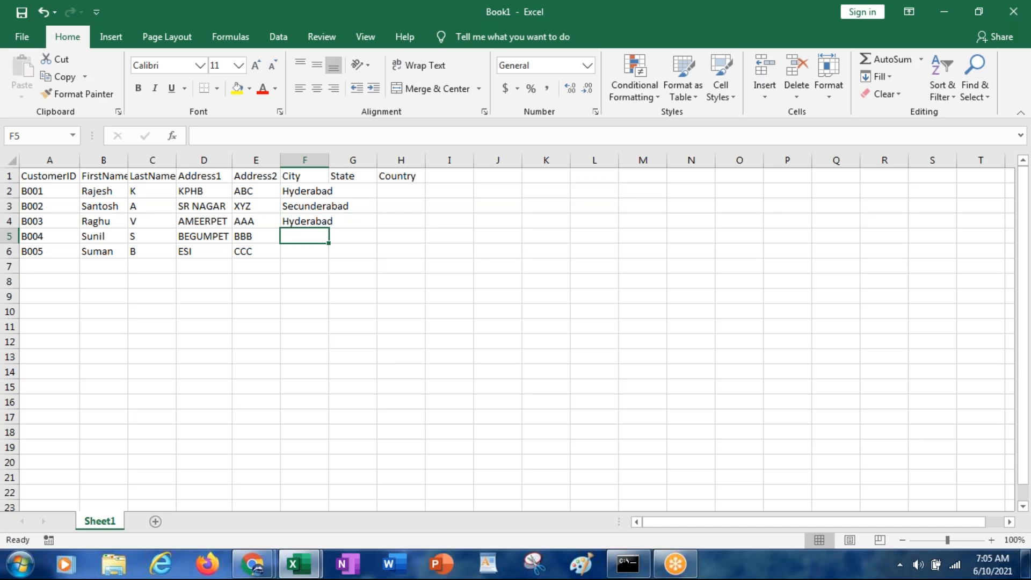
{"action": "type", "text": "Secunderabad"}
{"action": "key", "text": "Return"}
{"action": "type", "text": "Hyderabad"}
{"action": "key", "text": "Return"}
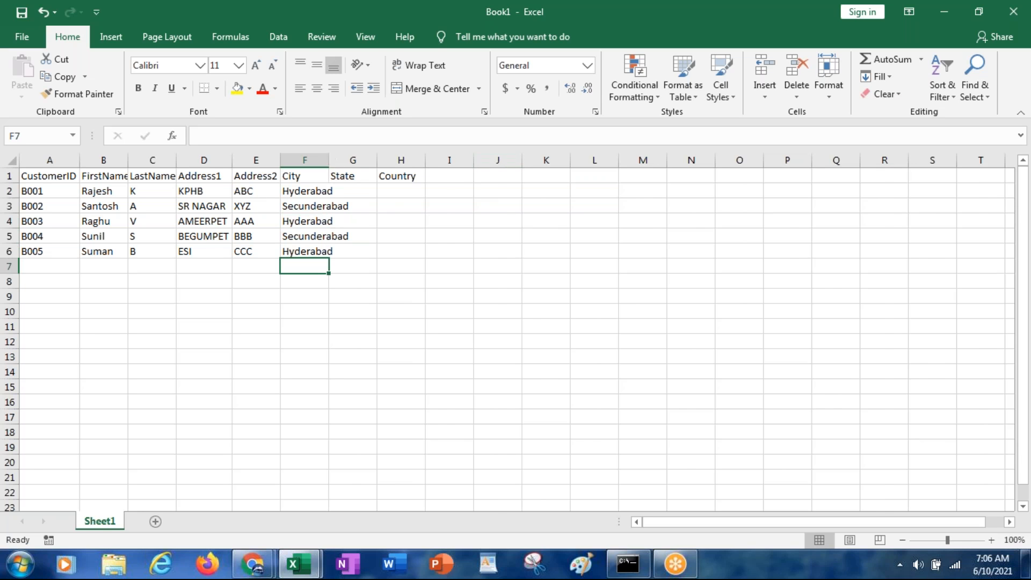
{"action": "double_click", "coordinate": [328, 159]}
Enter Telangana as the state for all five customers in G2 through G6.
{"action": "left_click", "coordinate": [374, 187]}
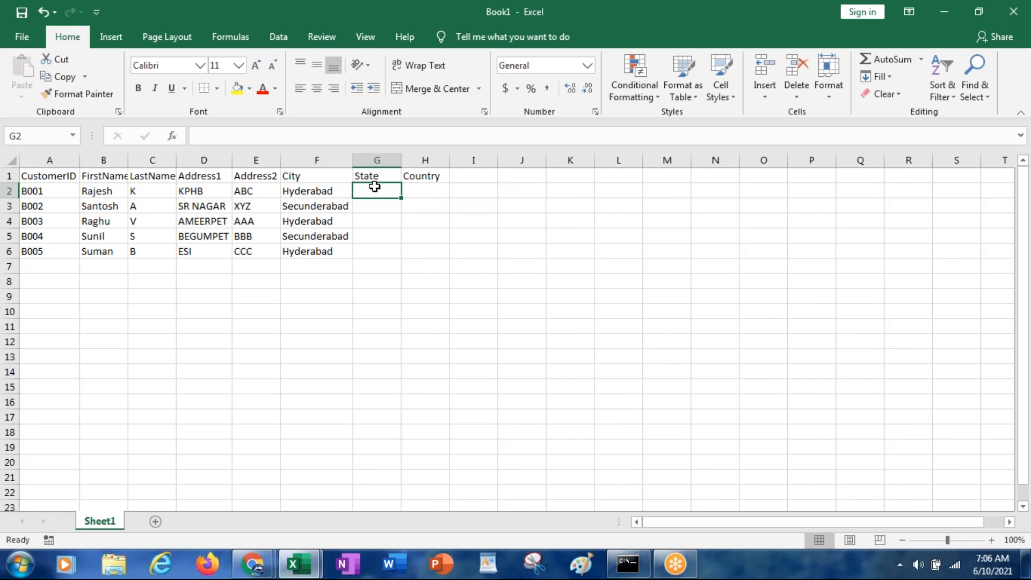
{"action": "type", "text": "T"}
{"action": "key", "text": "BackSpace"}
{"action": "type", "text": "Telangana"}
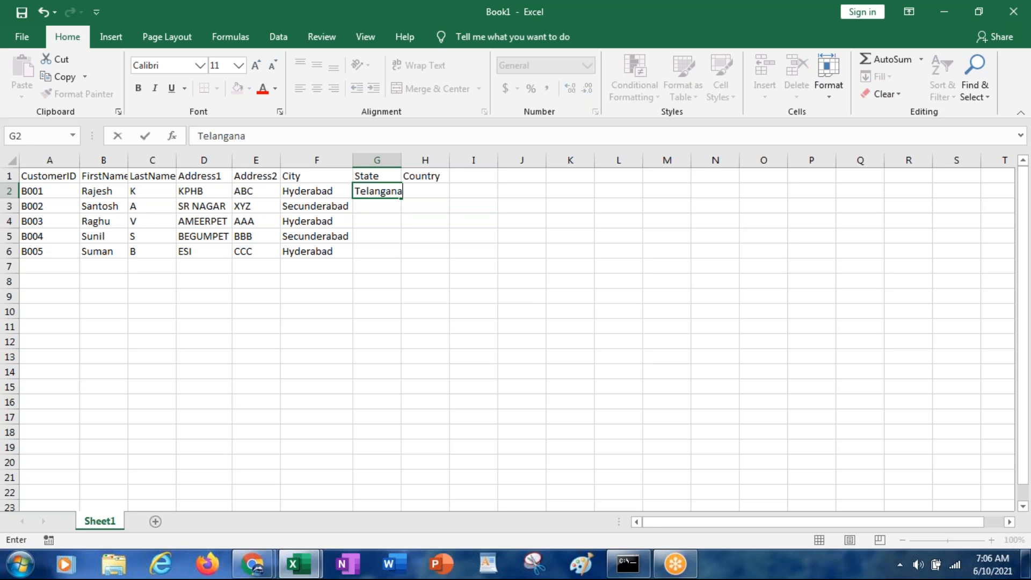
{"action": "key", "text": "Return"}
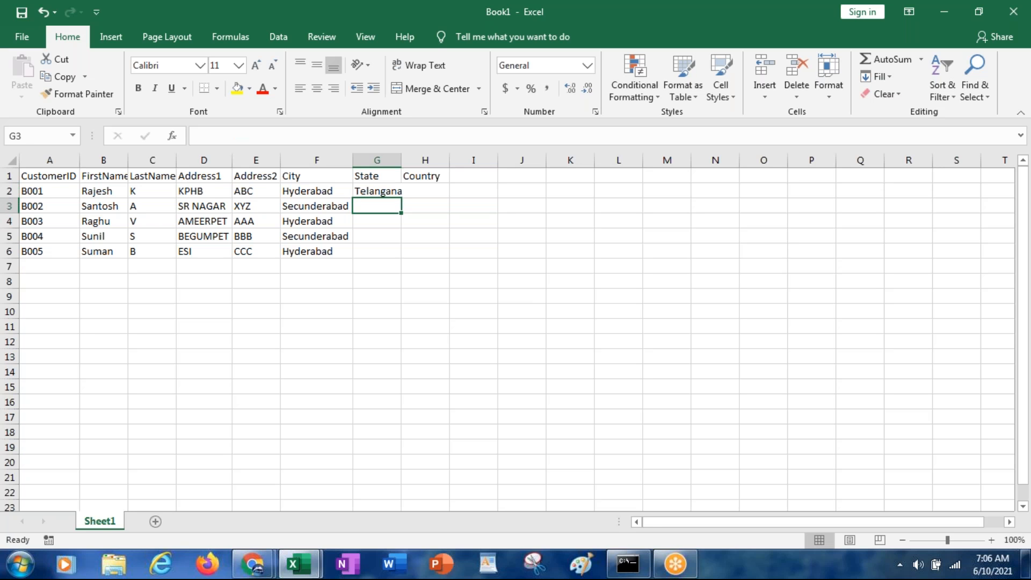
{"action": "type", "text": "Telangana"}
{"action": "key", "text": "Return"}
{"action": "type", "text": "Telangana"}
{"action": "key", "text": "Return"}
{"action": "type", "text": "Telangana"}
{"action": "key", "text": "Return"}
{"action": "type", "text": "Telangana"}
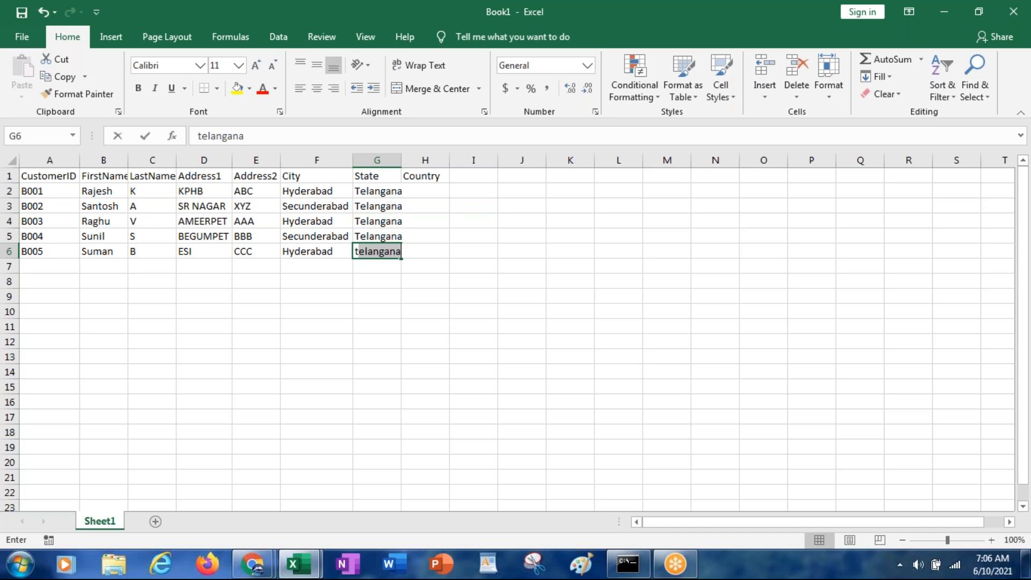
{"action": "key", "text": "Return"}
Enter India as the first customer's country in H2.
{"action": "key", "text": "Up"}
{"action": "key", "text": "Up"}
{"action": "key", "text": "Up"}
{"action": "key", "text": "Up"}
{"action": "key", "text": "Up"}
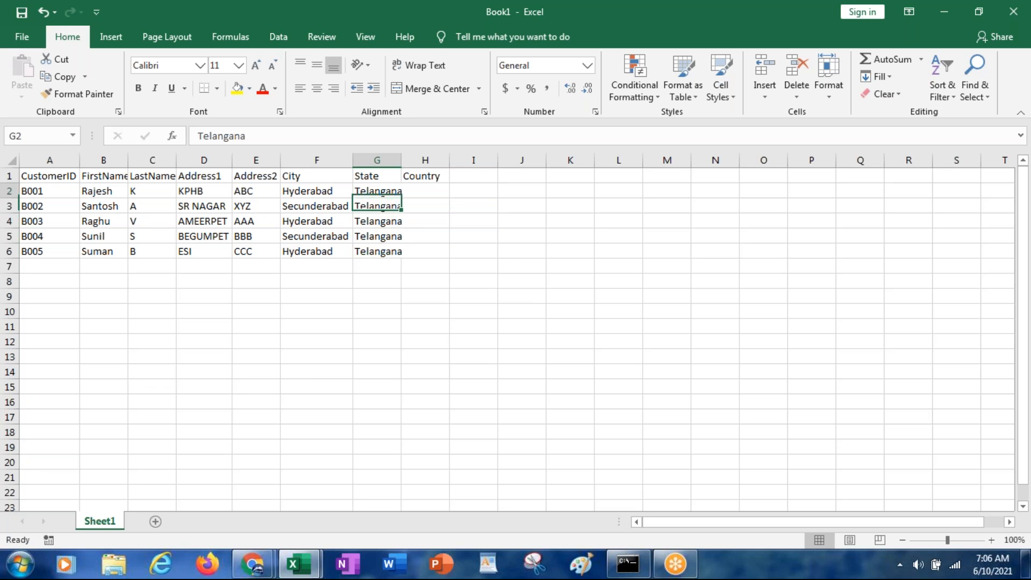
{"action": "key", "text": "Right"}
{"action": "type", "text": "India"}
{"action": "key", "text": "Return"}
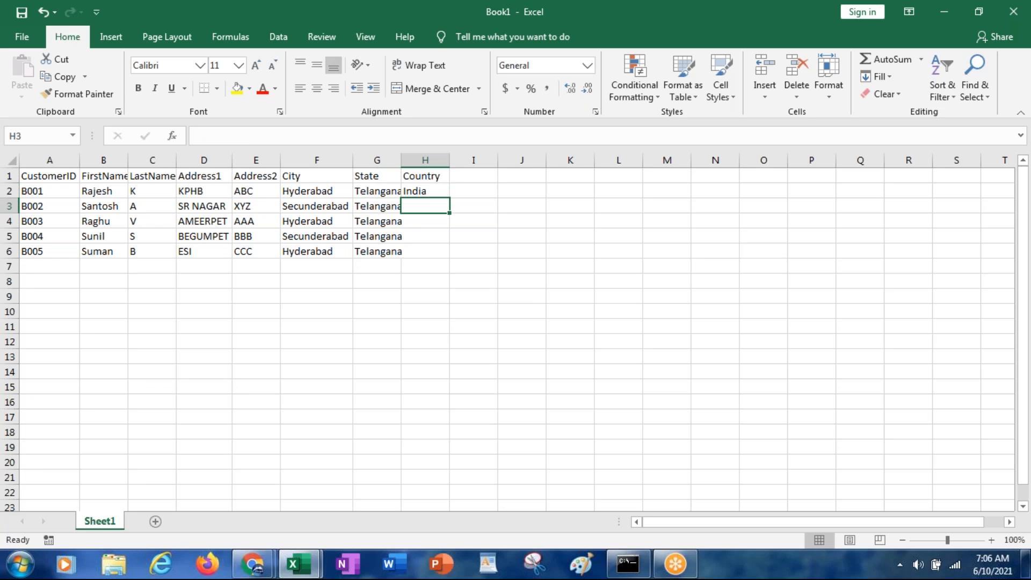
Enter India as the country for the remaining four customers in H3 through H6.
{"action": "type", "text": "India"}
{"action": "key", "text": "Return"}
{"action": "type", "text": "India"}
{"action": "key", "text": "Return"}
{"action": "type", "text": "India"}
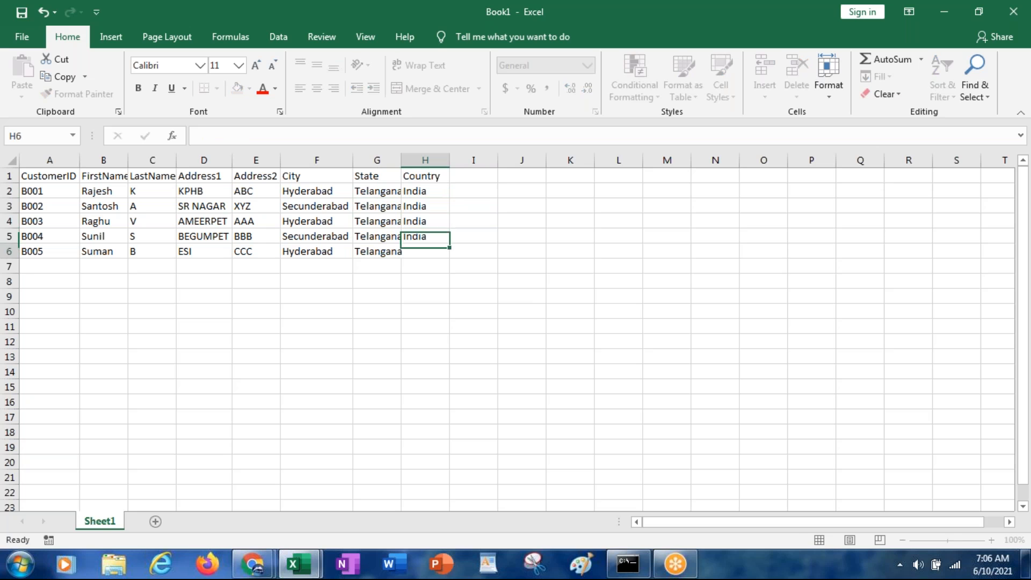
{"action": "key", "text": "Return"}
{"action": "type", "text": "India"}
{"action": "key", "text": "Return"}
{"action": "type", "text": "i"}
{"action": "key", "text": "BackSpace"}
{"action": "key", "text": "BackSpace"}
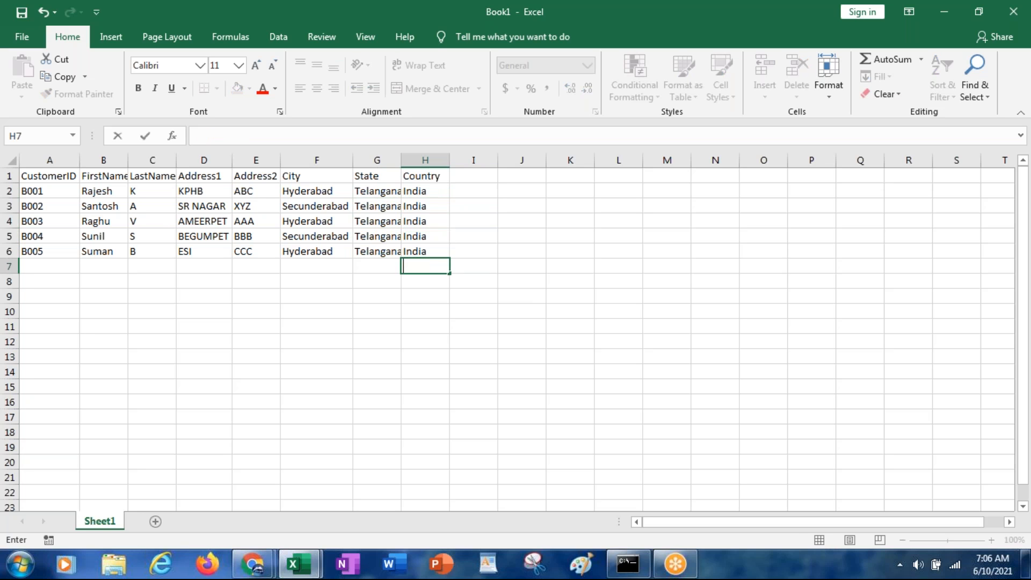
{"action": "key", "text": "Return"}
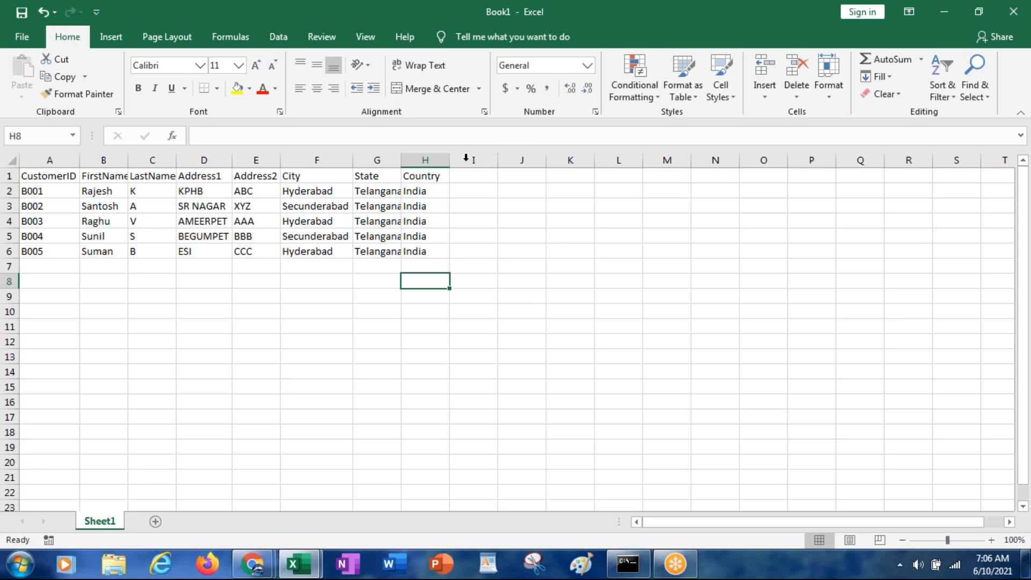
Widen column G to fit the state names, and auto-fit the FirstName and LastName columns.
{"action": "left_click_drag", "start_coordinate": [397, 158], "coordinate": [401, 159]}
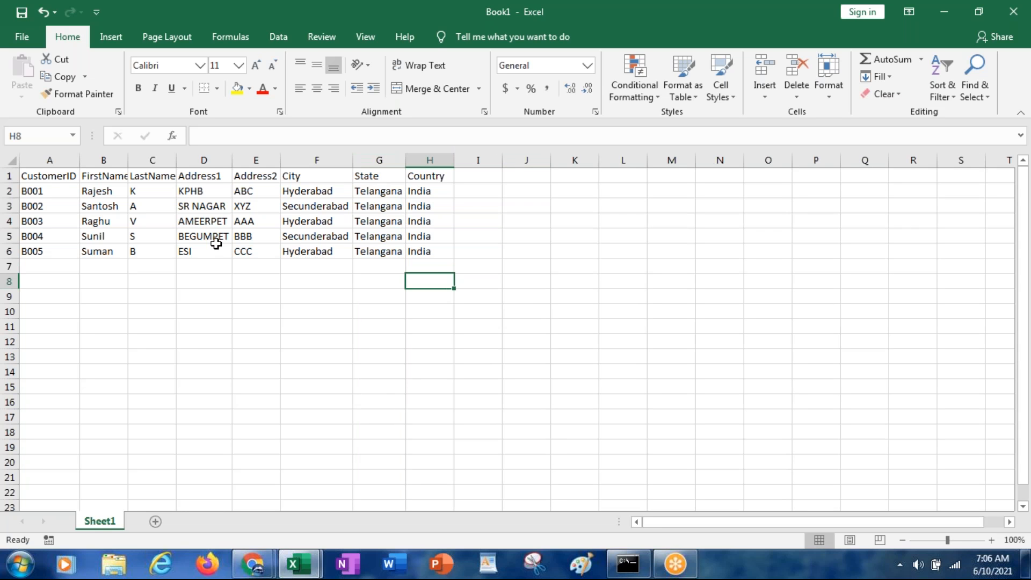
{"action": "double_click", "coordinate": [127, 162]}
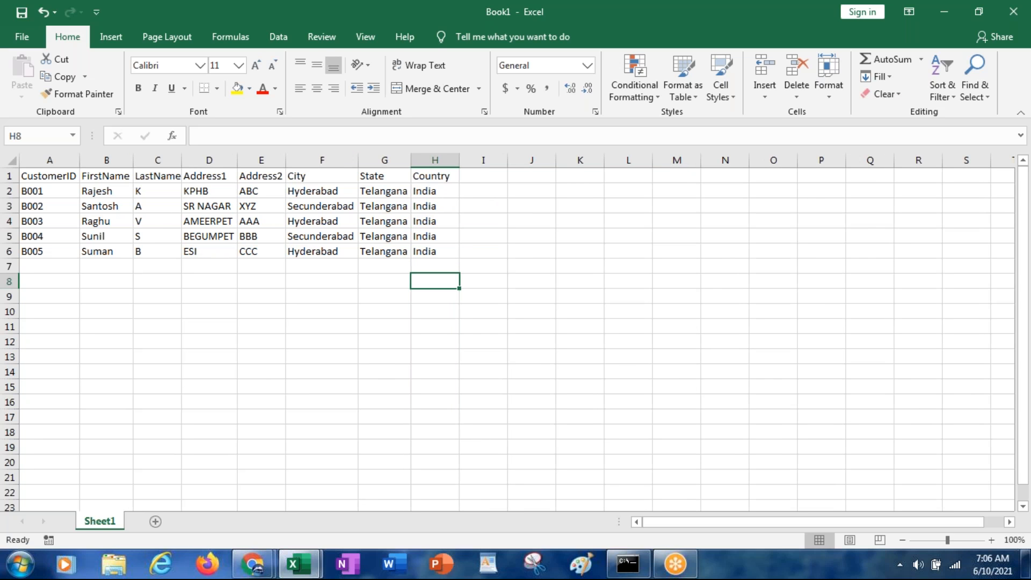
{"action": "double_click", "coordinate": [182, 162]}
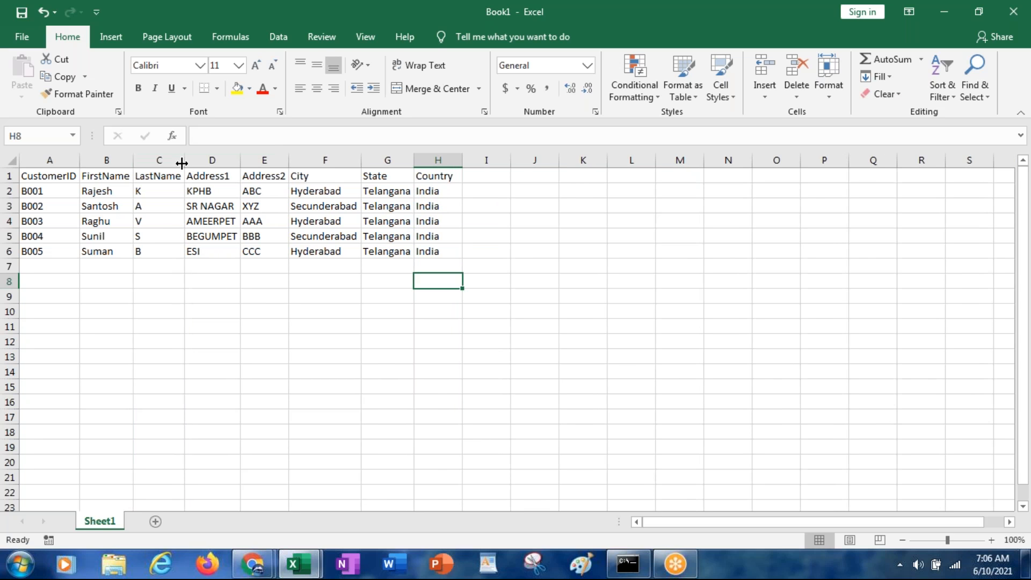
{"action": "left_click", "coordinate": [330, 226]}
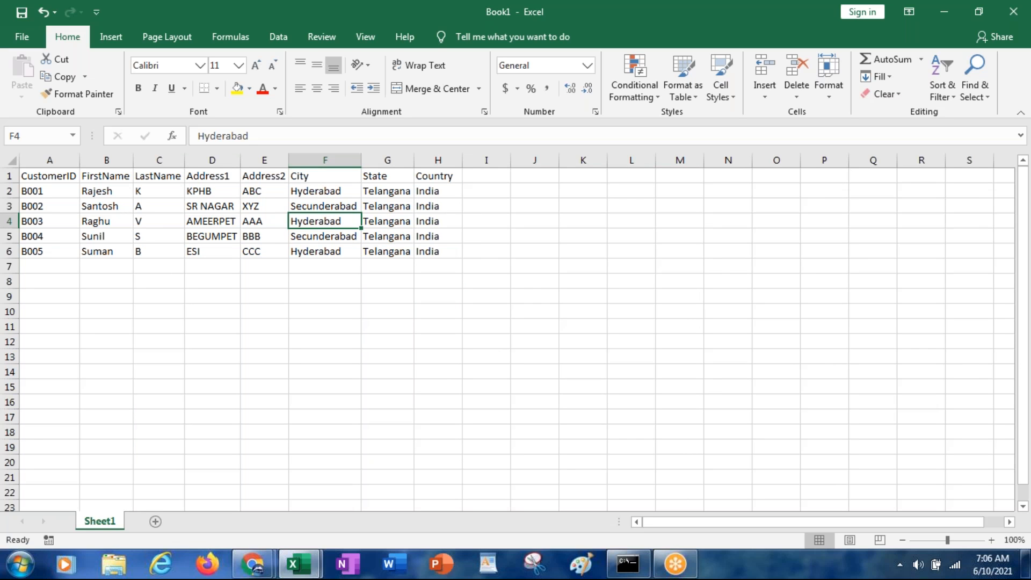
Start saving the workbook to This PC, opening the save dialog at the My Documents folder.
{"action": "key", "text": "ctrl+s"}
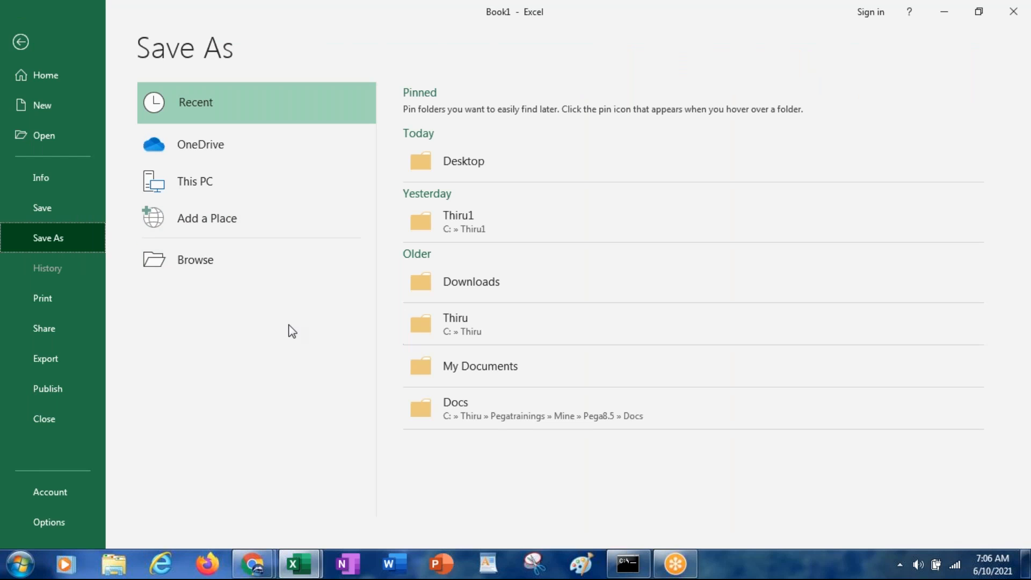
{"action": "left_click", "coordinate": [205, 189]}
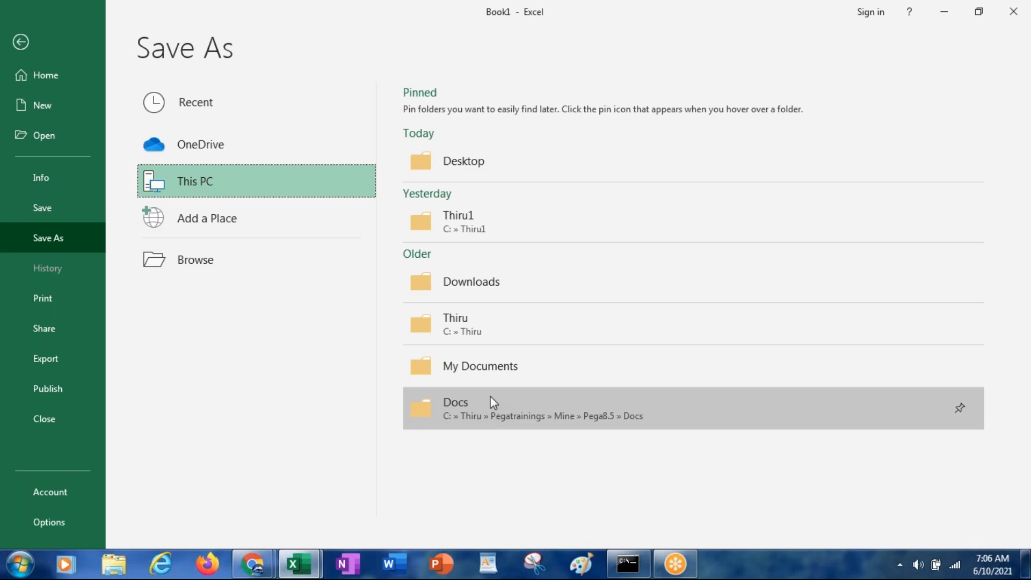
{"action": "left_click", "coordinate": [471, 370]}
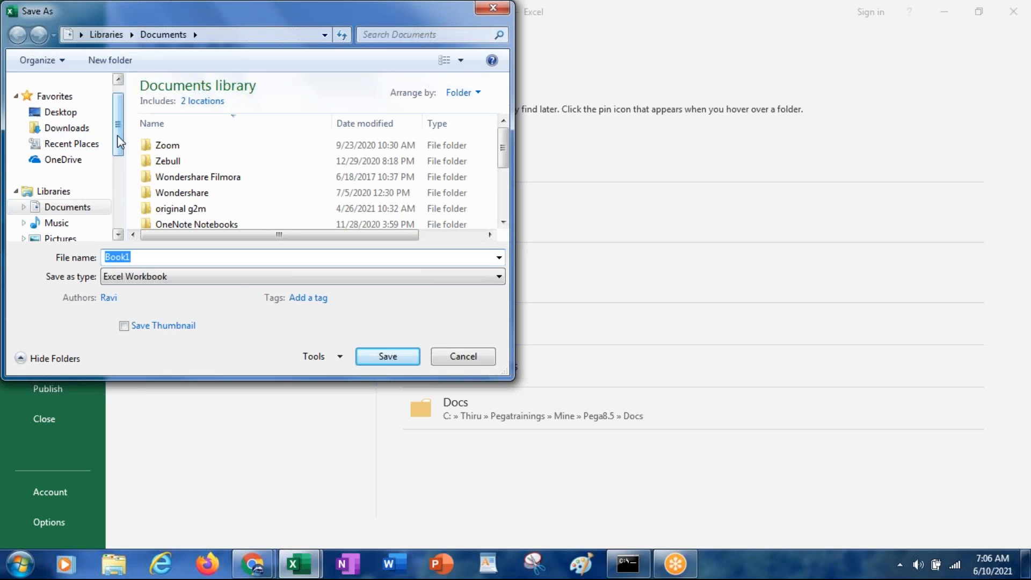
{"action": "left_click_drag", "start_coordinate": [118, 135], "coordinate": [118, 224]}
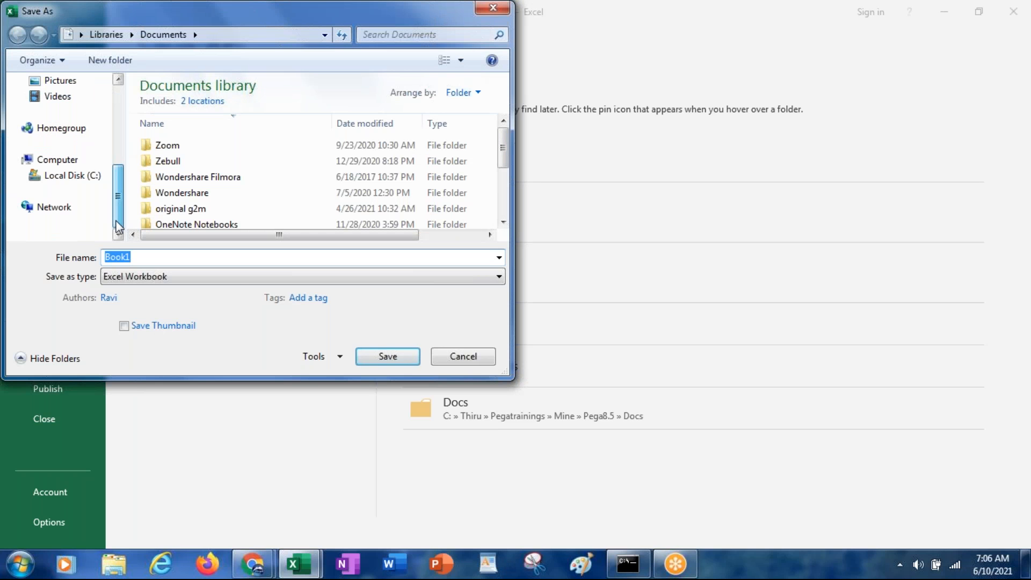
{"action": "left_click", "coordinate": [74, 176]}
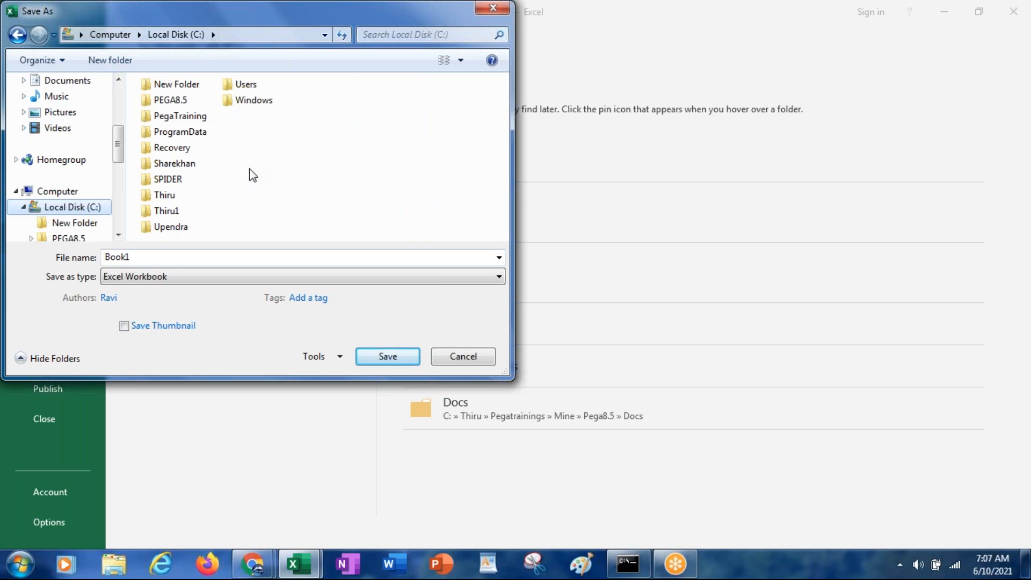
{"action": "left_click", "coordinate": [190, 117]}
{"action": "double_click", "coordinate": [190, 117]}
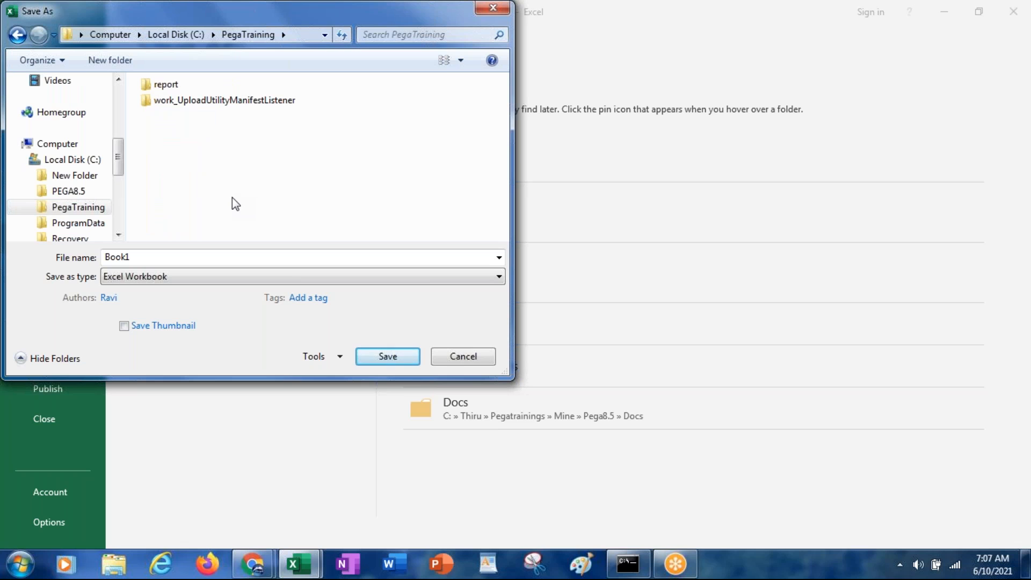
Save the workbook to the Desktop as CustomerDetails in CSV (Comma delimited) format, keeping that format despite possible feature loss.
{"action": "left_click_drag", "start_coordinate": [118, 156], "coordinate": [118, 79]}
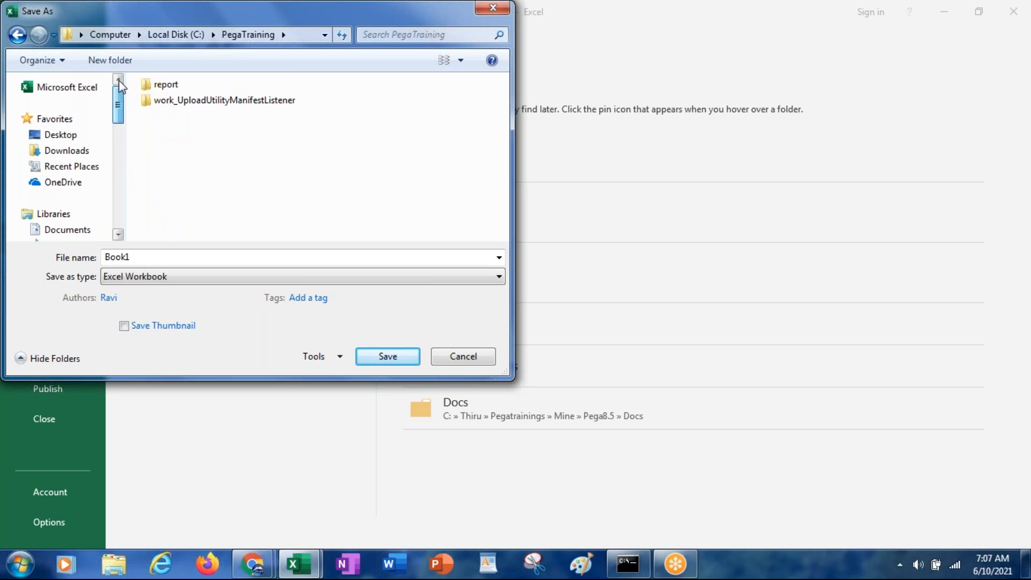
{"action": "left_click", "coordinate": [72, 138]}
{"action": "left_click", "coordinate": [155, 258]}
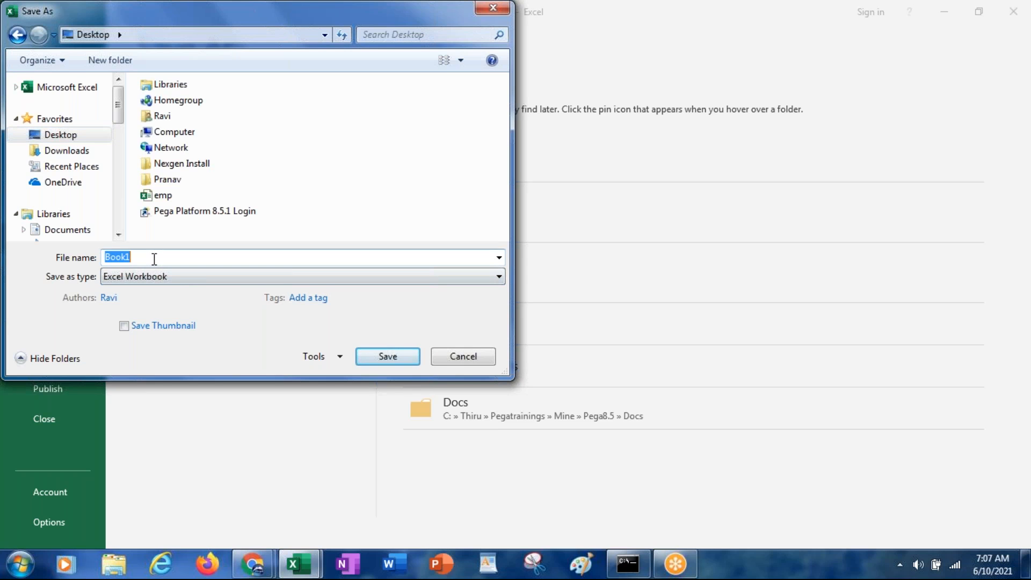
{"action": "type", "text": "CustomerDetails"}
{"action": "left_click", "coordinate": [146, 277]}
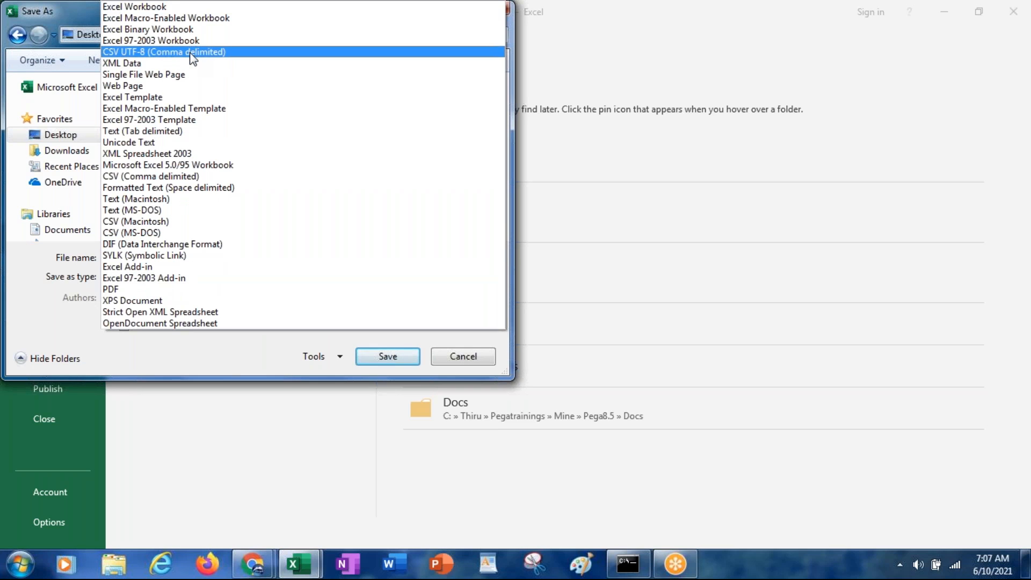
{"action": "left_click", "coordinate": [162, 176]}
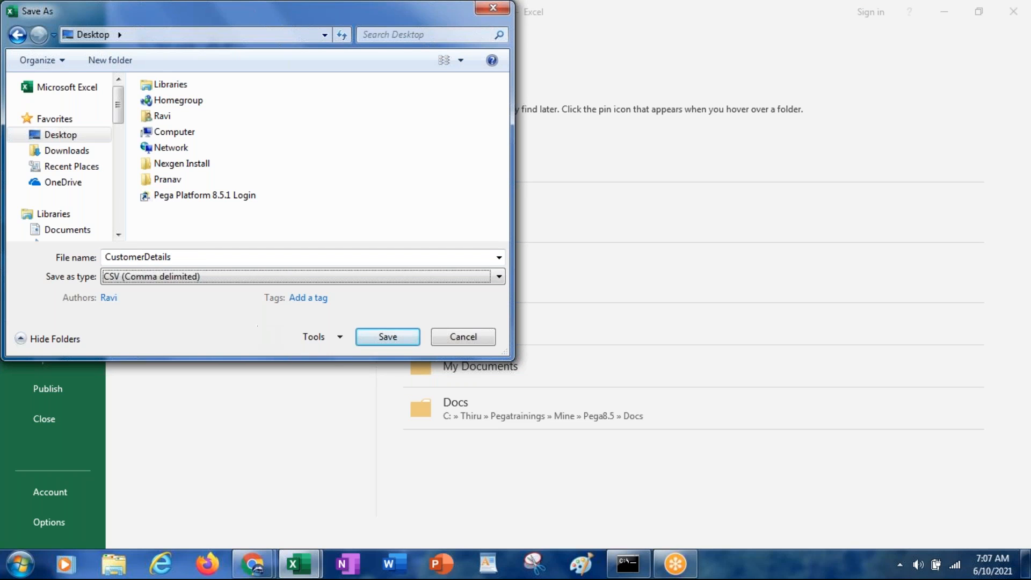
{"action": "left_click", "coordinate": [391, 340]}
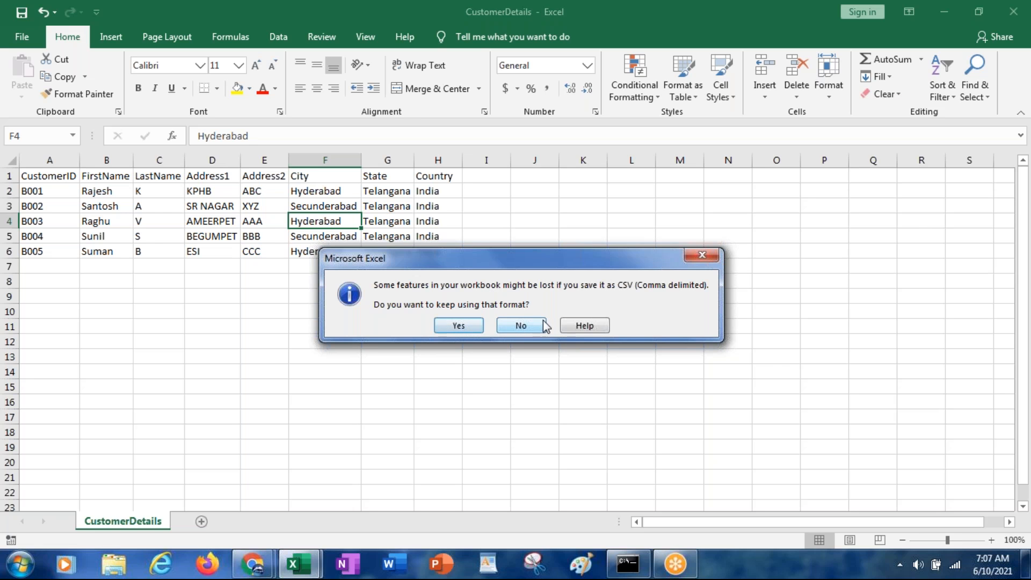
{"action": "left_click", "coordinate": [467, 327]}
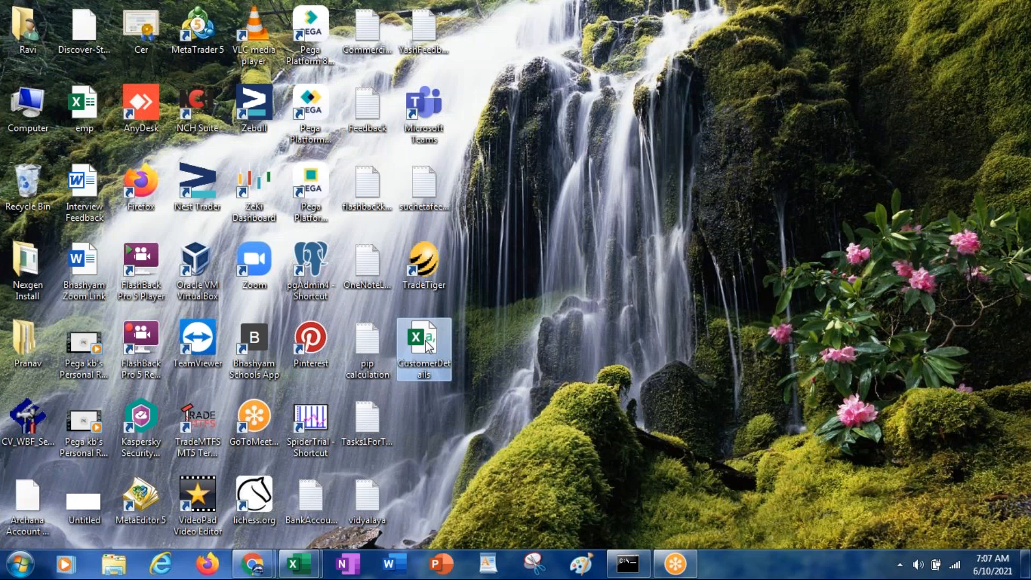
Open the CustomerDetails CSV file from the desktop as text in Notepad and maximize its window.
{"action": "right_click", "coordinate": [426, 340]}
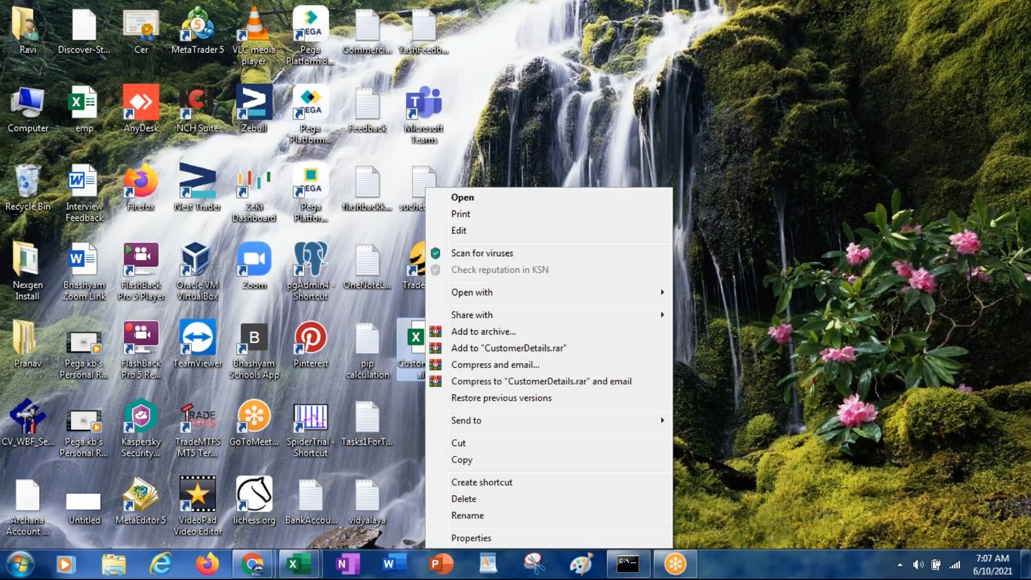
{"action": "left_click", "coordinate": [486, 232]}
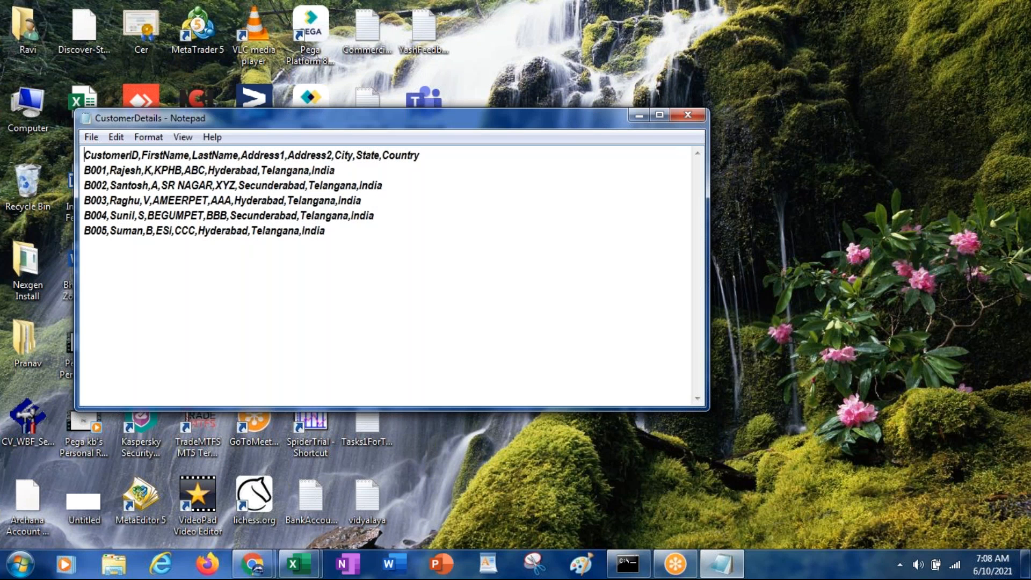
{"action": "double_click", "coordinate": [425, 120]}
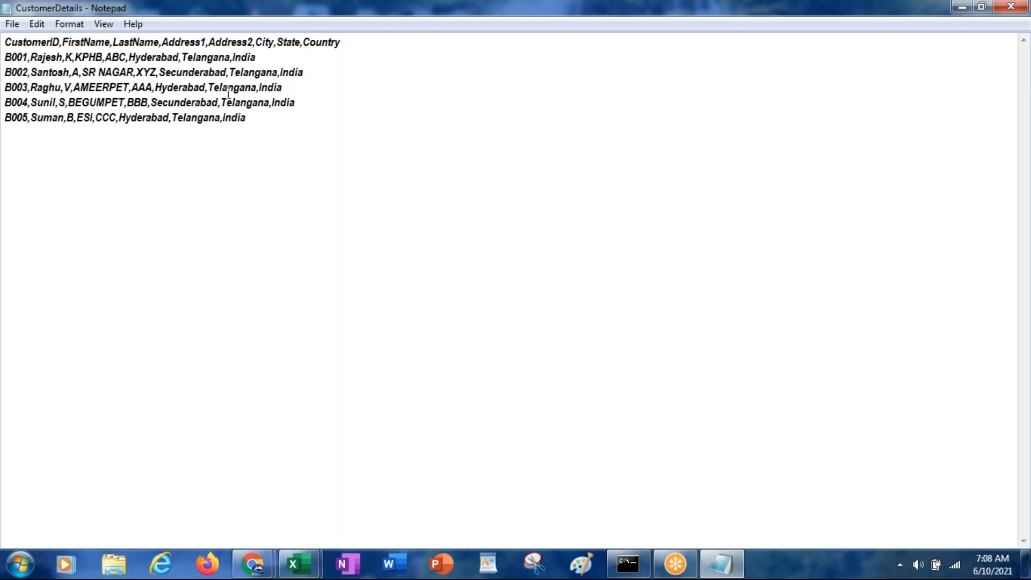
Open a new blank Notepad window and list ServicePackage, ServiceFile and Parse Delimited on separate lines.
{"action": "right_click", "coordinate": [722, 574]}
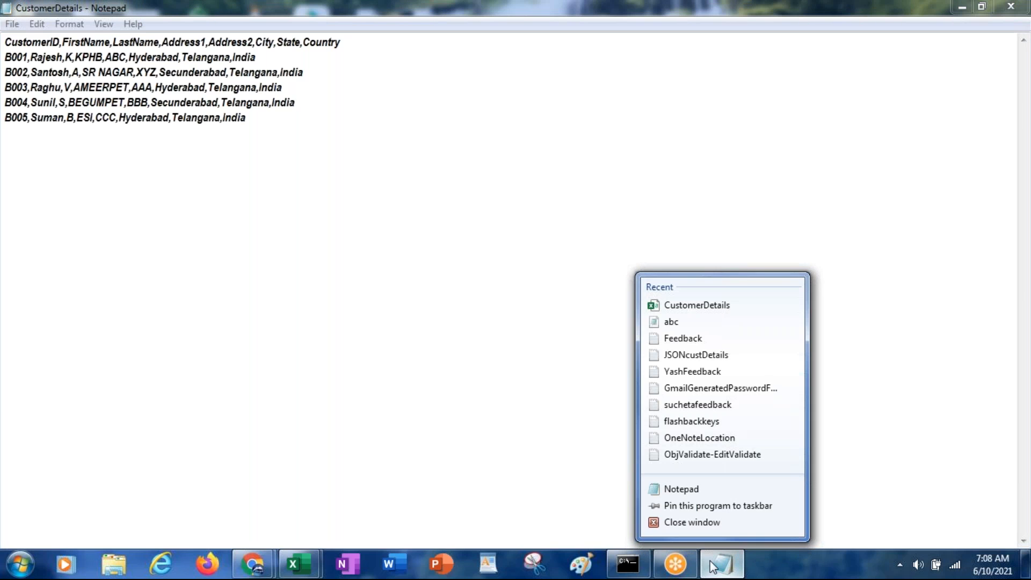
{"action": "left_click", "coordinate": [677, 490]}
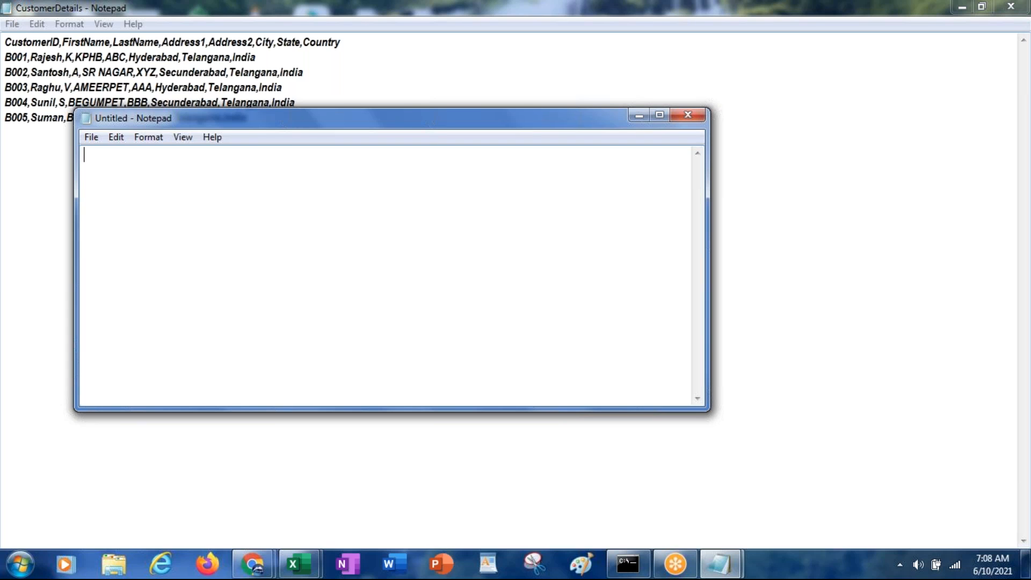
{"action": "type", "text": "ServicePackage"}
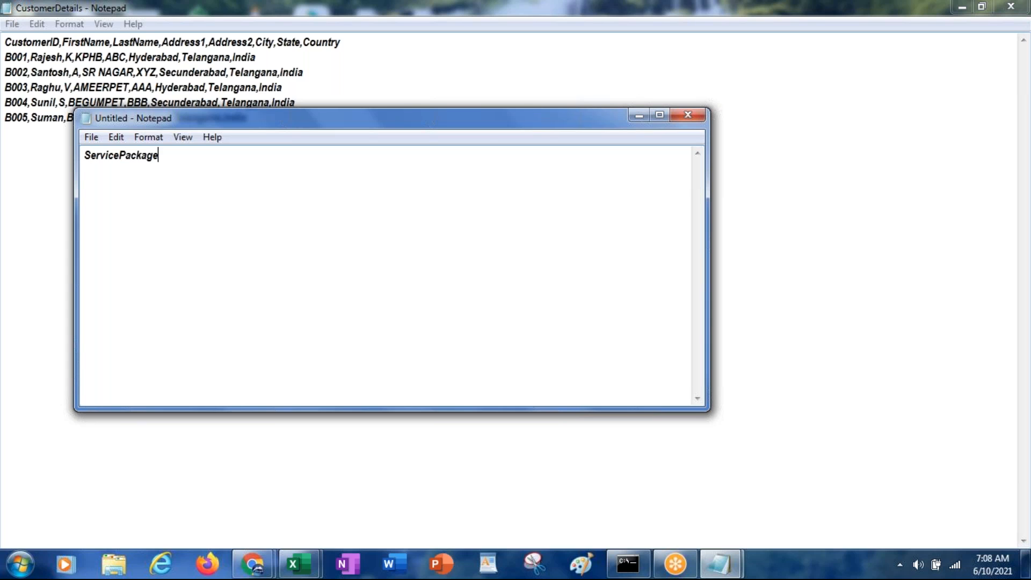
{"action": "key", "text": "Return"}
{"action": "type", "text": "SErv"}
{"action": "key", "text": "BackSpace"}
{"action": "key", "text": "BackSpace"}
{"action": "key", "text": "BackSpace"}
{"action": "type", "text": "erviceFile"}
{"action": "key", "text": "Return"}
{"action": "type", "text": "Parse Del"}
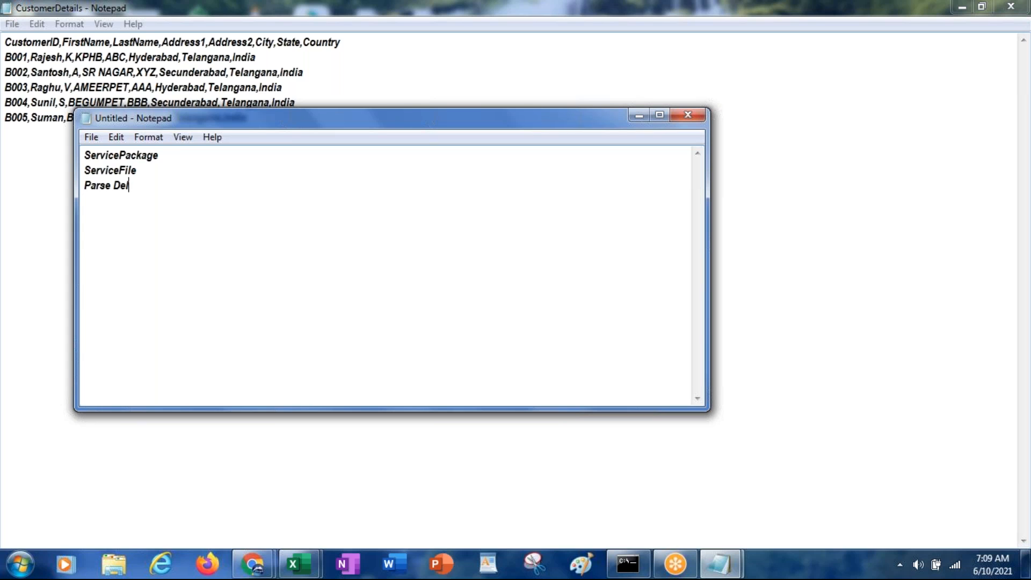
{"action": "type", "text": "imited"}
{"action": "key", "text": "Return"}
Add "CSV File" as the first line of the notes and "activity" as the line after Parse Delimited.
{"action": "key", "text": "Up"}
{"action": "key", "text": "Up"}
{"action": "key", "text": "Up"}
{"action": "key", "text": "Return"}
{"action": "key", "text": "Up"}
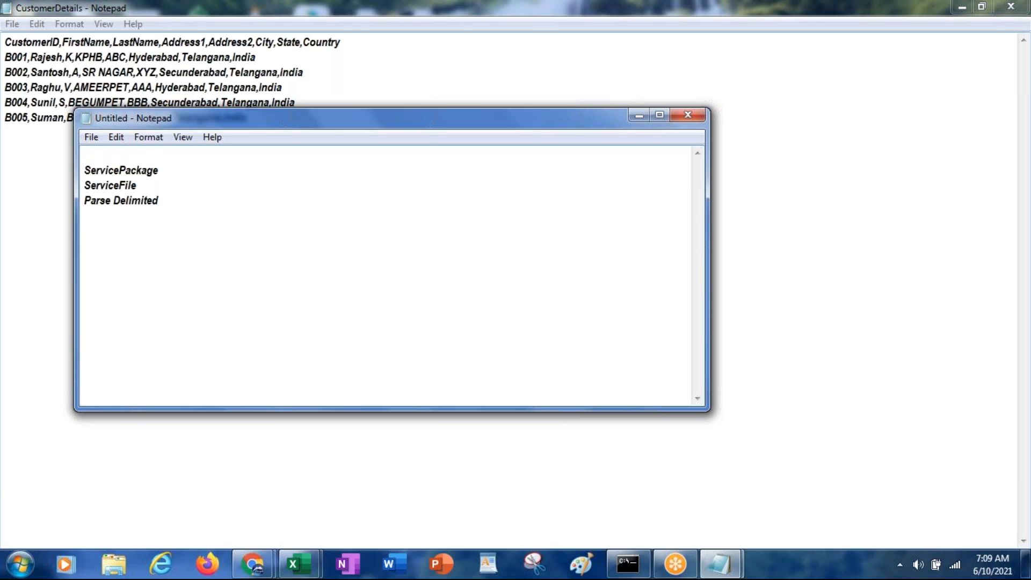
{"action": "type", "text": "CSV File"}
{"action": "left_click", "coordinate": [85, 215]}
{"action": "type", "text": "activity"}
{"action": "key", "text": "Return"}
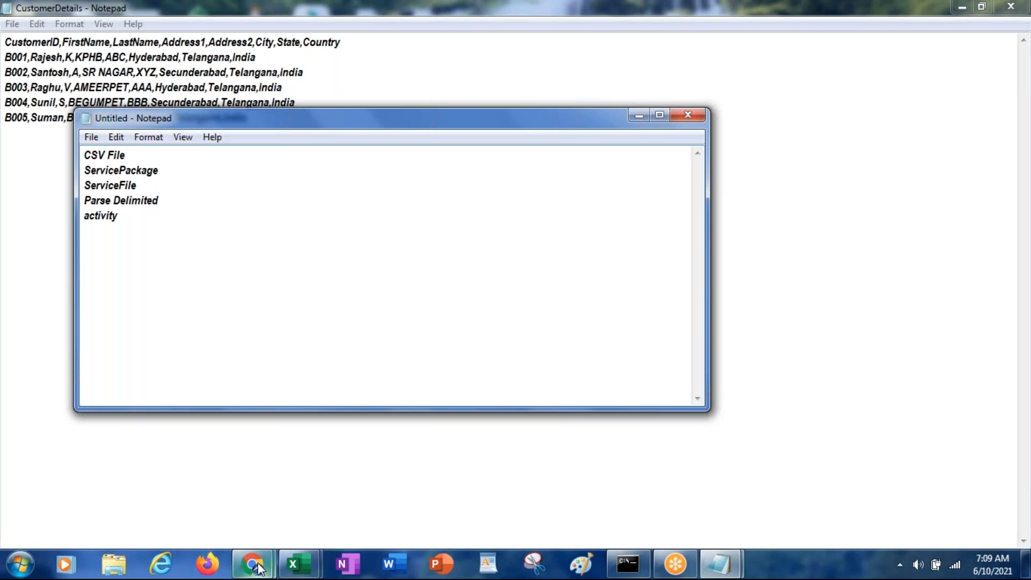
Switch to Pega Dev Studio in Chrome and open the Customer data type from the recent items.
{"action": "left_click", "coordinate": [257, 566]}
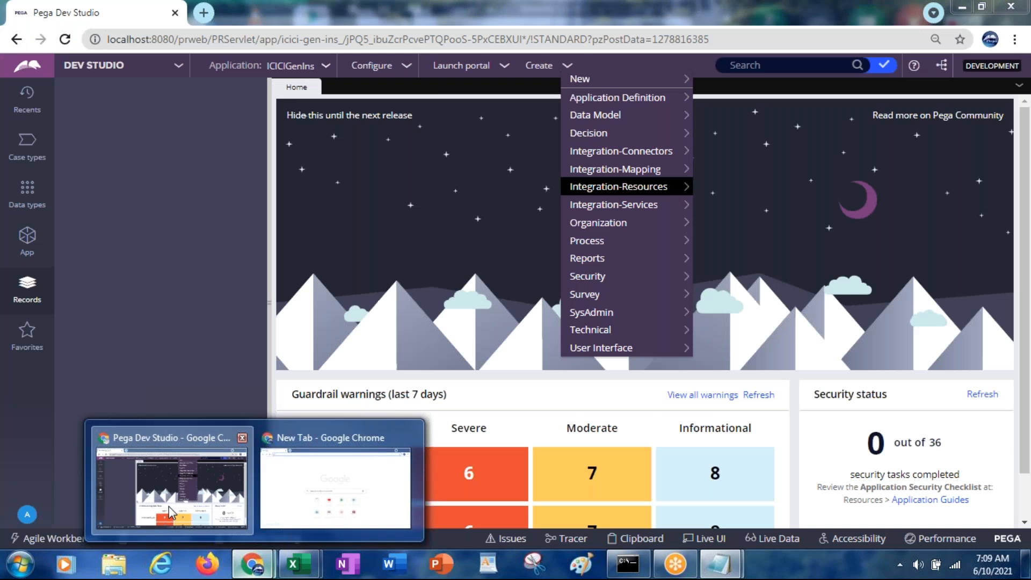
{"action": "left_click", "coordinate": [168, 506]}
{"action": "left_click", "coordinate": [28, 99]}
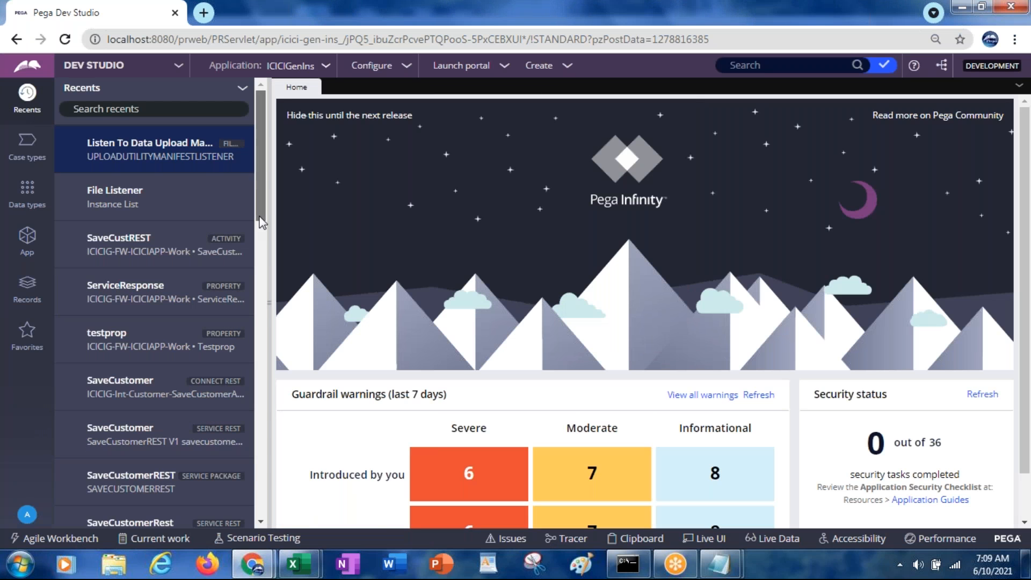
{"action": "scroll", "coordinate": [262, 251], "scroll_direction": "down", "scroll_amount": 3}
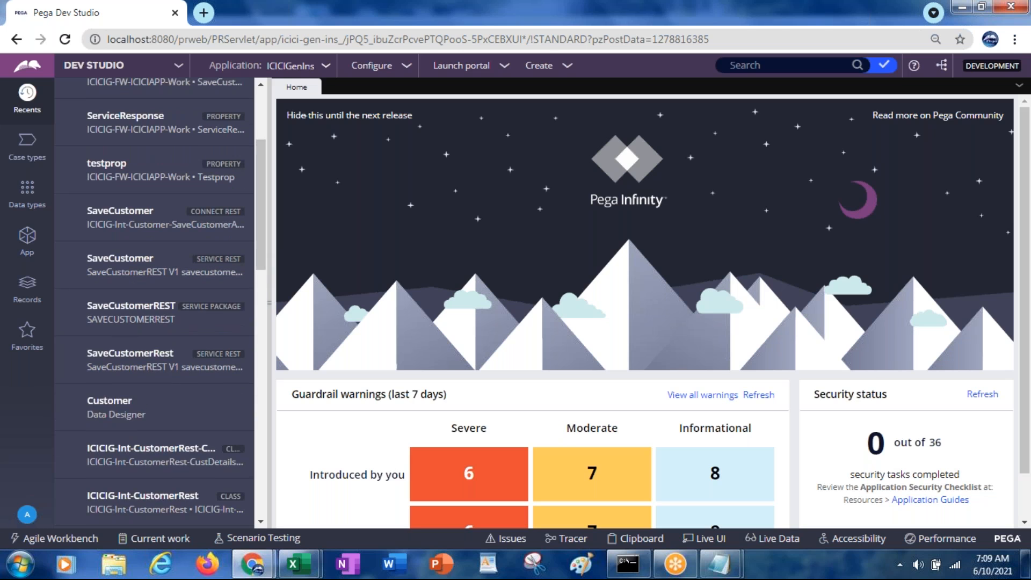
{"action": "left_click", "coordinate": [98, 423]}
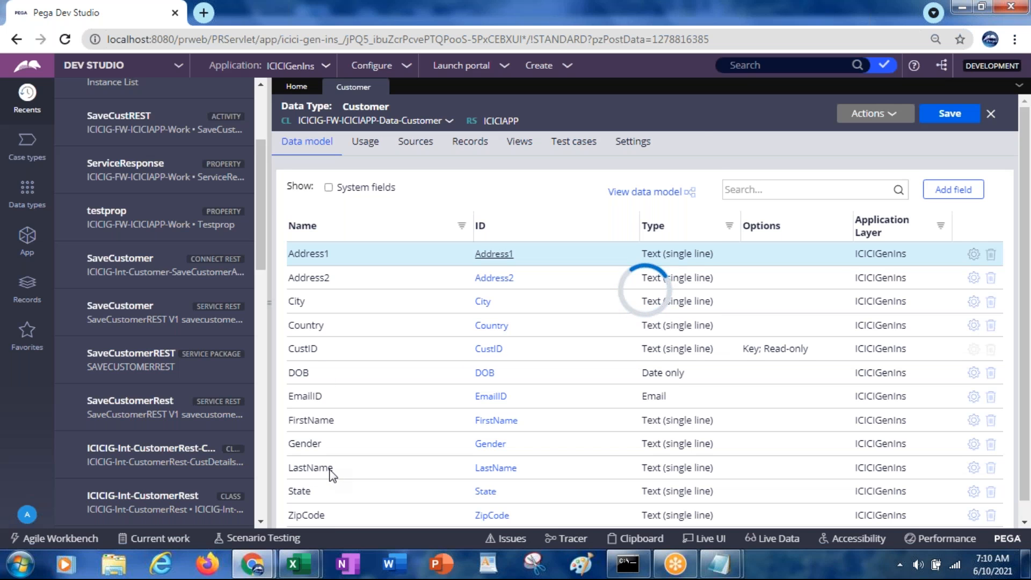
Compare the header fields of the CustomerDetails file with the Customer data type's fields, and view the data type's stored records.
{"action": "key", "text": "alt+Tab"}
{"action": "key", "text": "alt+Tab"}
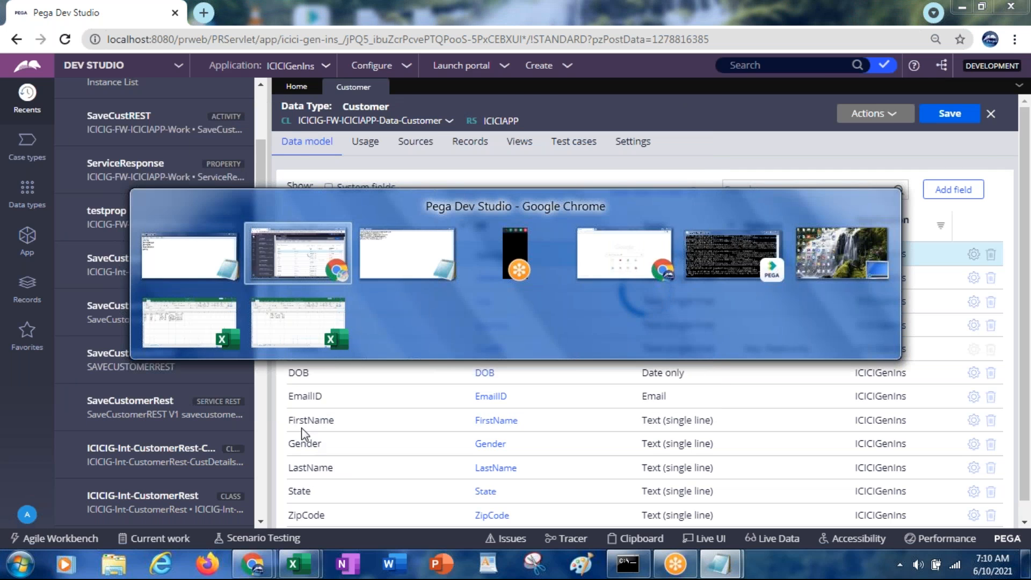
{"action": "key", "text": "alt+Tab"}
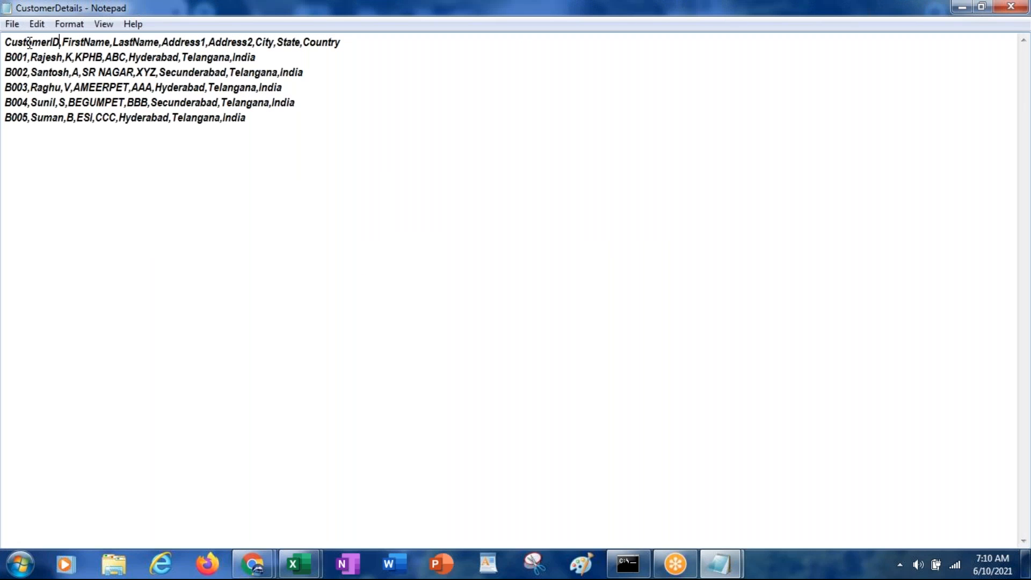
{"action": "key", "text": "alt"}
{"action": "key", "text": "alt+Tab"}
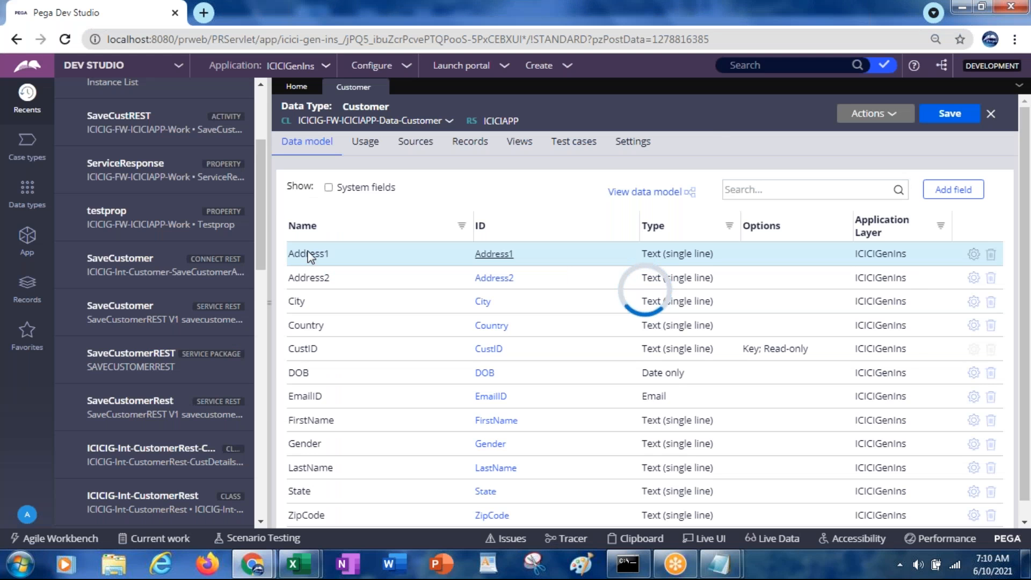
{"action": "key", "text": "alt+Tab"}
{"action": "key", "text": "alt+Tab"}
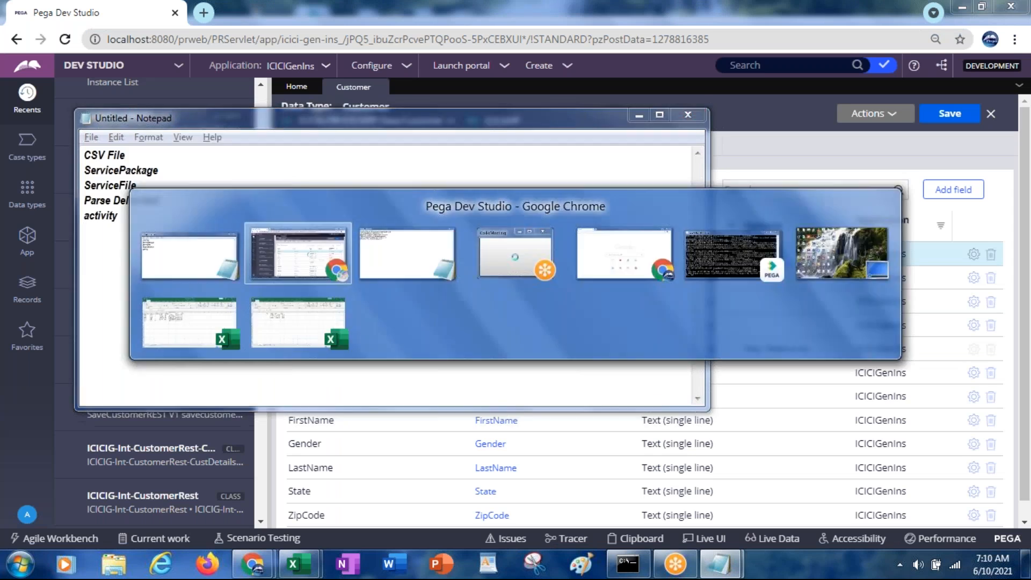
{"action": "key", "text": "alt+Tab"}
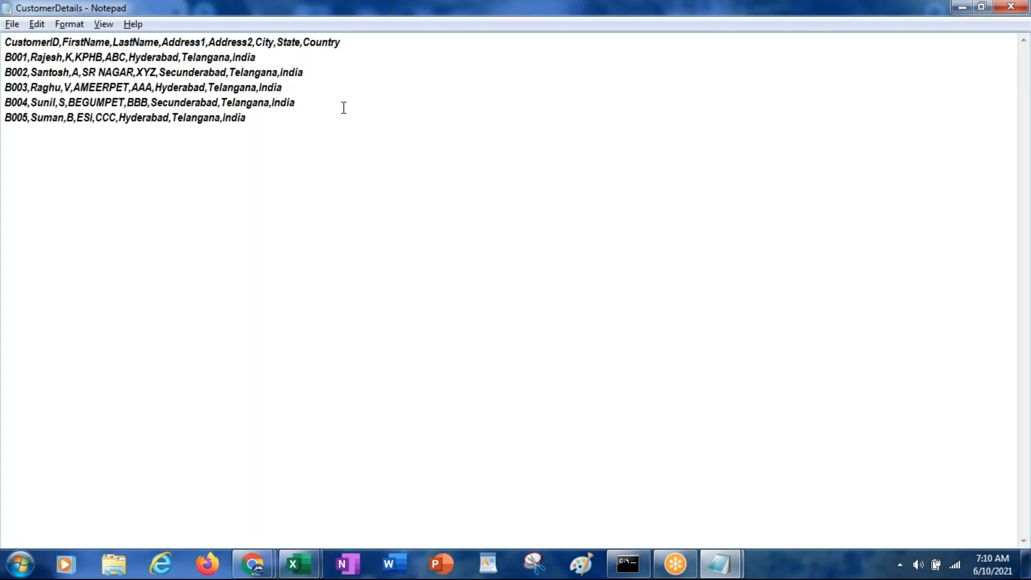
{"action": "key", "text": "alt+Tab"}
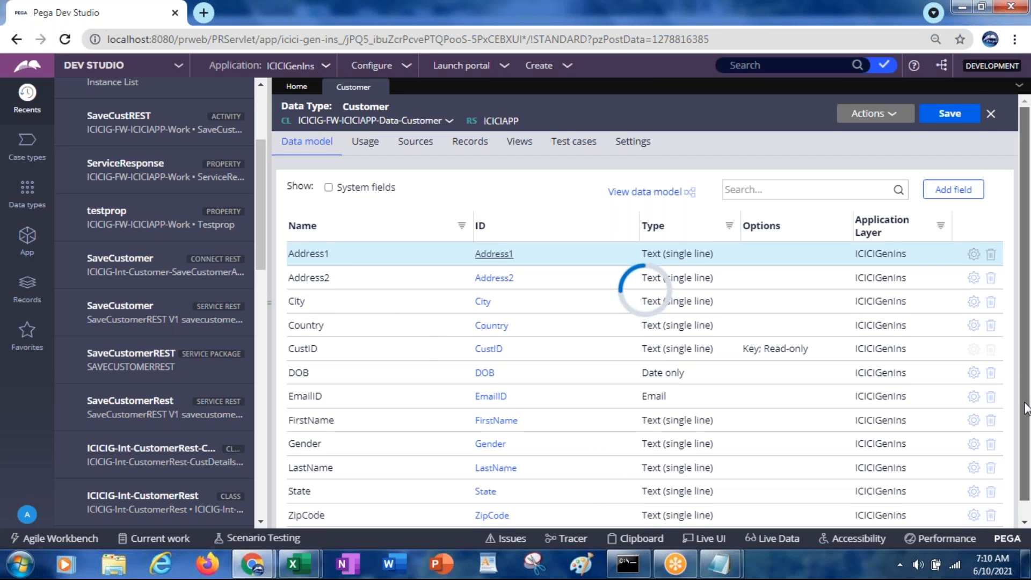
{"action": "scroll", "coordinate": [1025, 477], "scroll_direction": "down", "scroll_amount": 1}
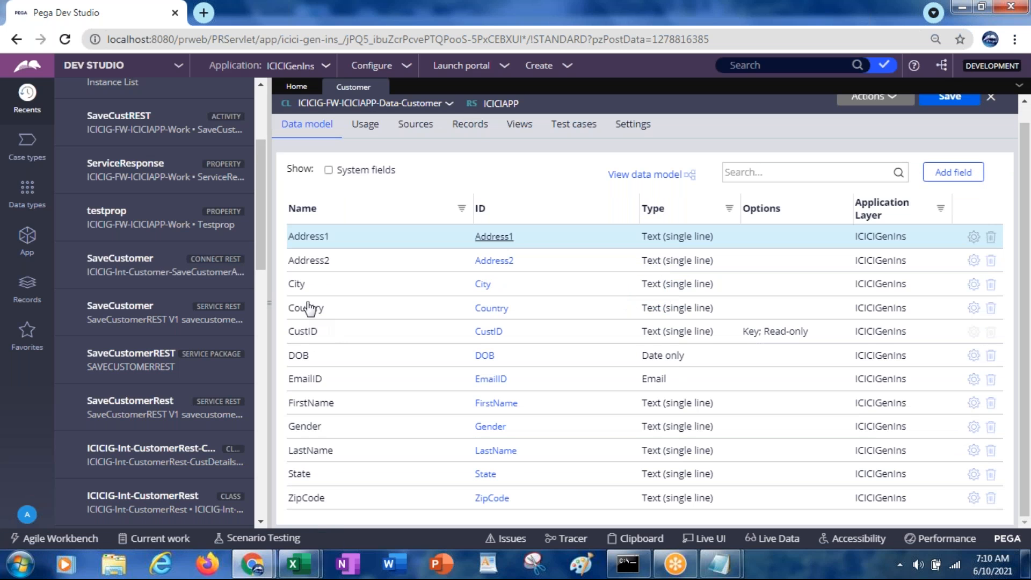
{"action": "left_click", "coordinate": [471, 124]}
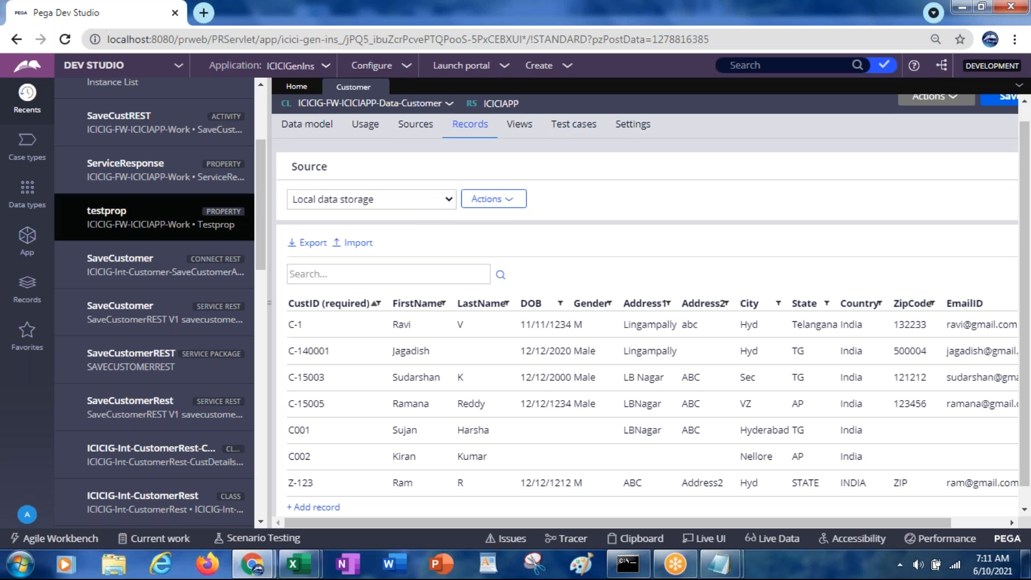
Create and open a new Service Package with FileListenerPackage as both its short description and its package name.
{"action": "left_click", "coordinate": [566, 71]}
{"action": "mouse_move", "coordinate": [600, 176]}
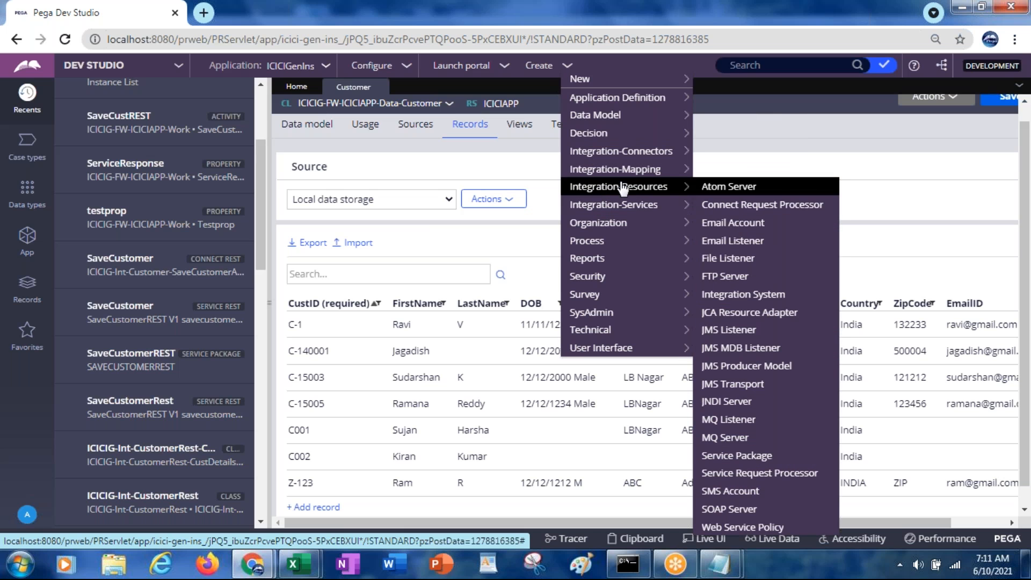
{"action": "left_click", "coordinate": [733, 463]}
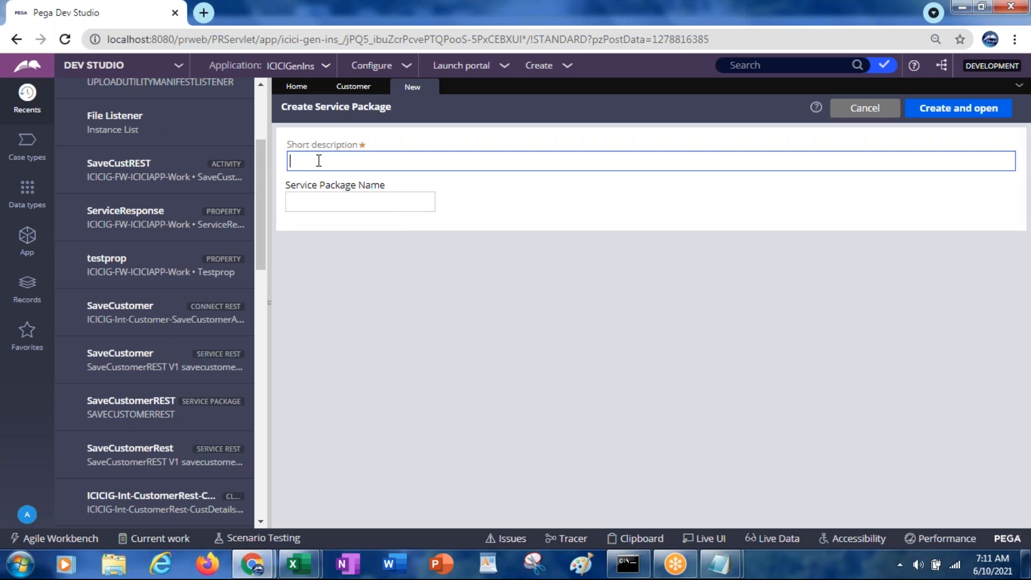
{"action": "type", "text": "FileListenerPackage"}
{"action": "key", "text": "ctrl+a"}
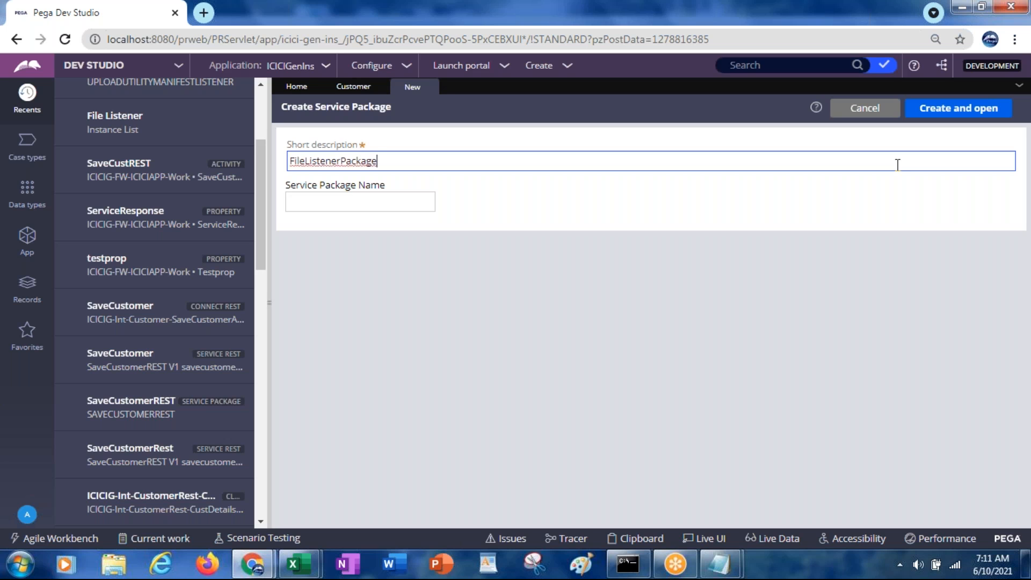
{"action": "key", "text": "Tab"}
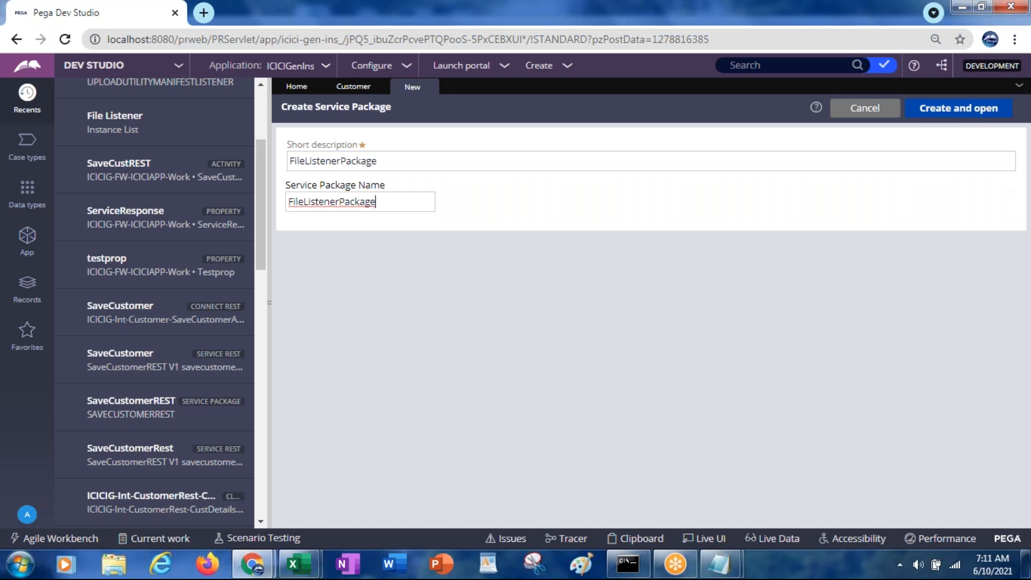
{"action": "left_click", "coordinate": [945, 117]}
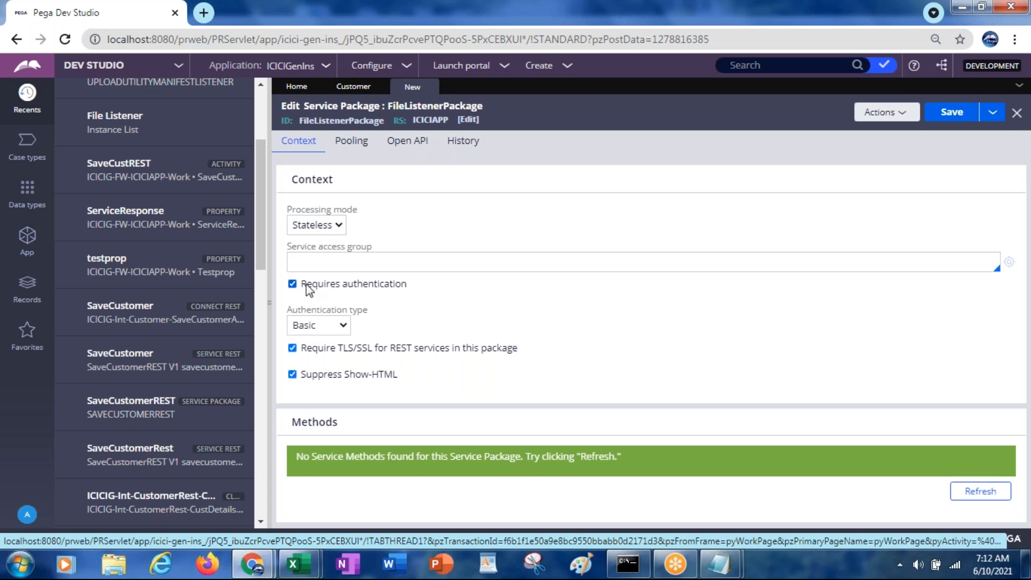
Set the package's service access group to ICICIAPP:Administrators, turn off required authentication, and save the package.
{"action": "left_click", "coordinate": [305, 258]}
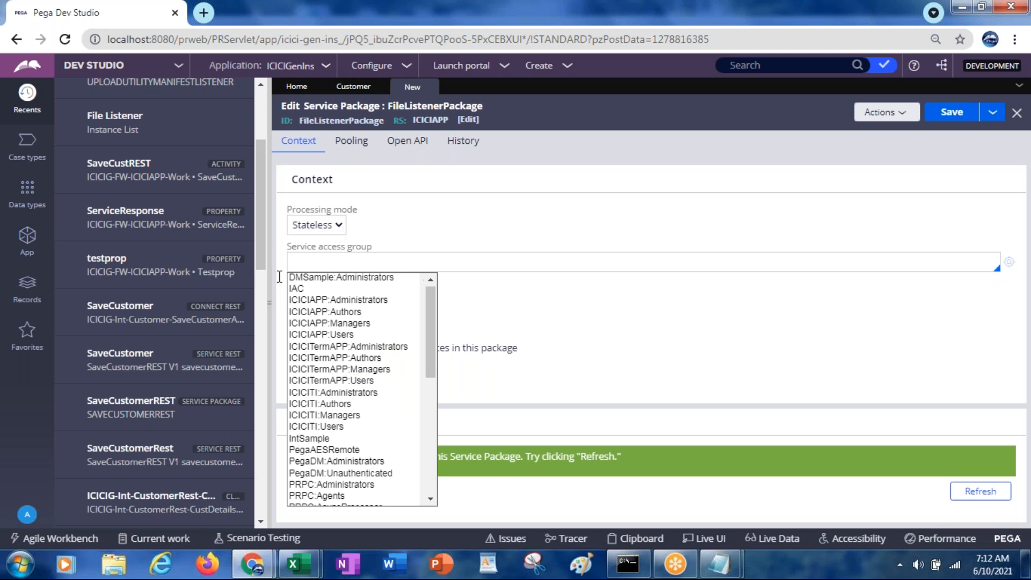
{"action": "left_click", "coordinate": [359, 305]}
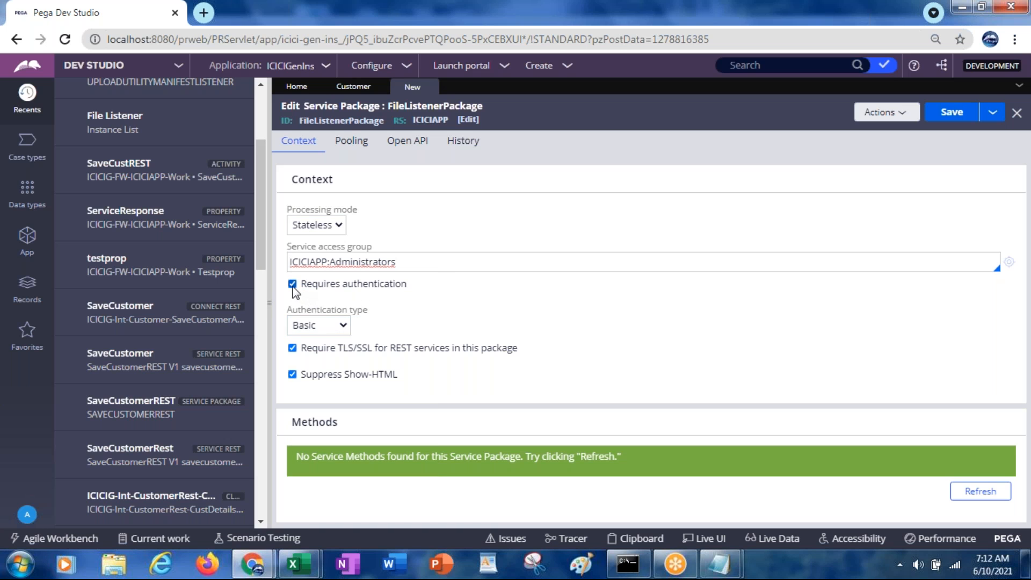
{"action": "left_click", "coordinate": [293, 284]}
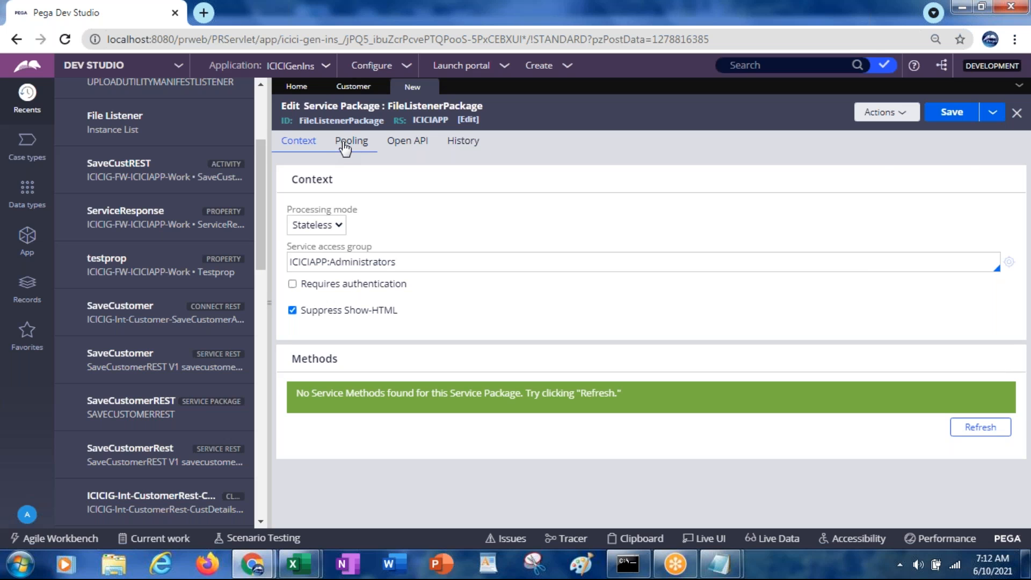
{"action": "left_click", "coordinate": [340, 148]}
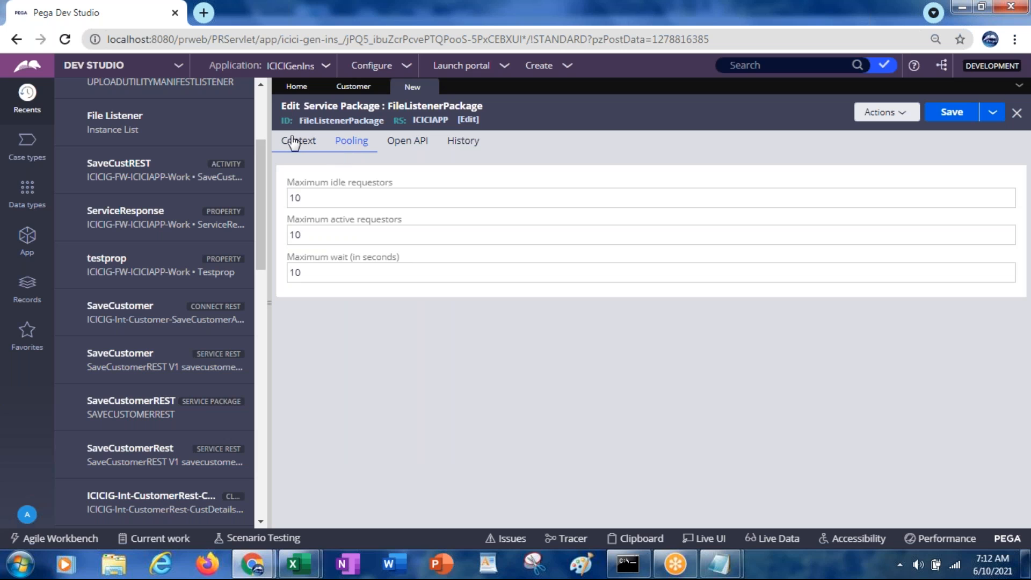
{"action": "left_click", "coordinate": [293, 142]}
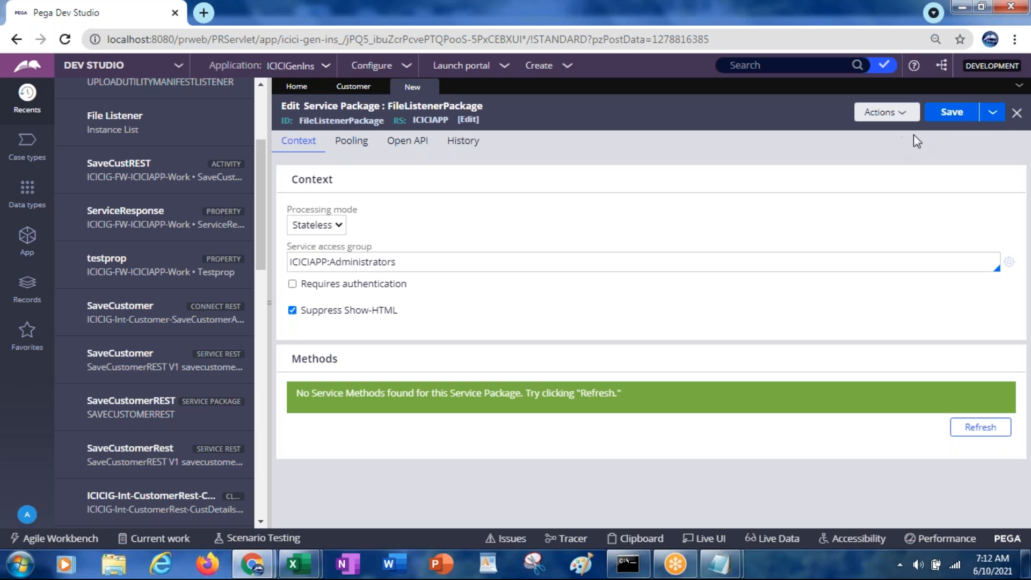
{"action": "left_click", "coordinate": [950, 114]}
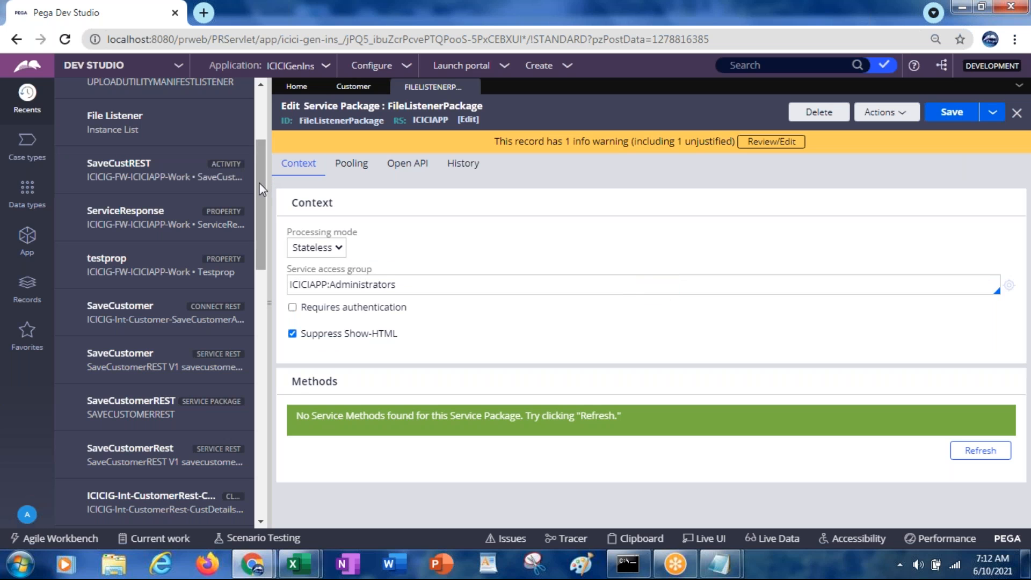
Start a new Service File record from the integration services and label it CustomerServiceFile.
{"action": "left_click_drag", "start_coordinate": [260, 188], "coordinate": [263, 156]}
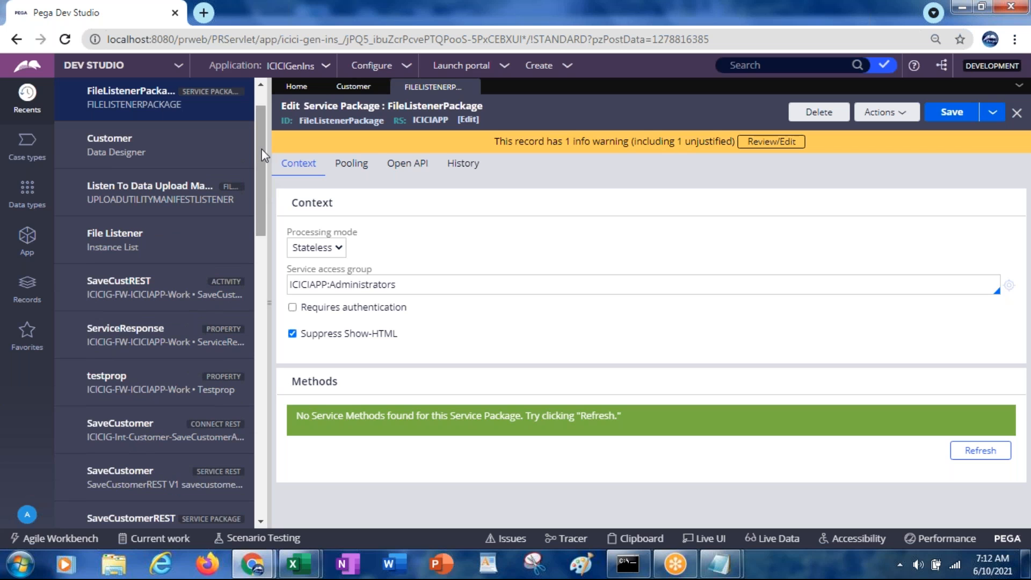
{"action": "left_click", "coordinate": [570, 67]}
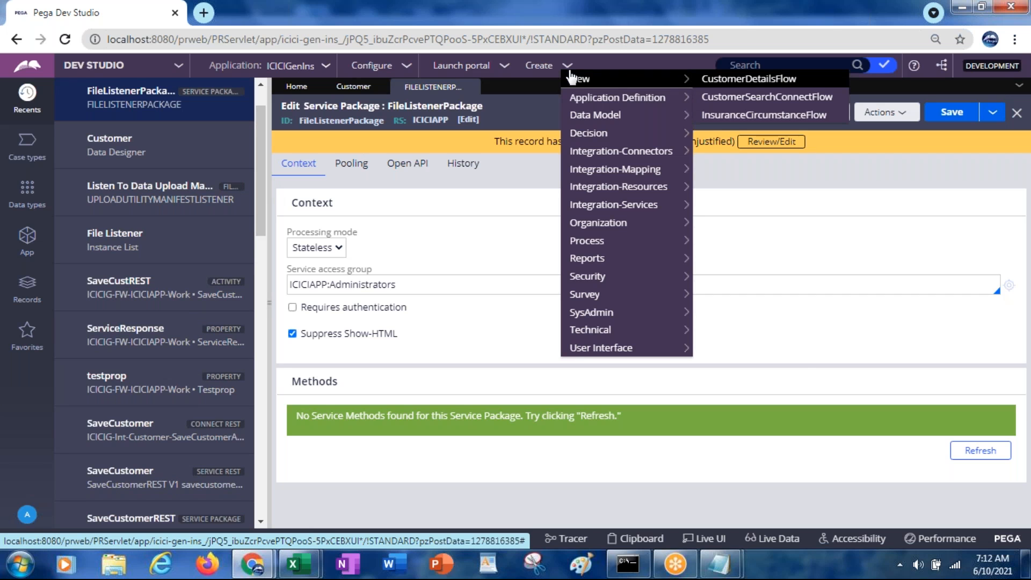
{"action": "mouse_move", "coordinate": [608, 176]}
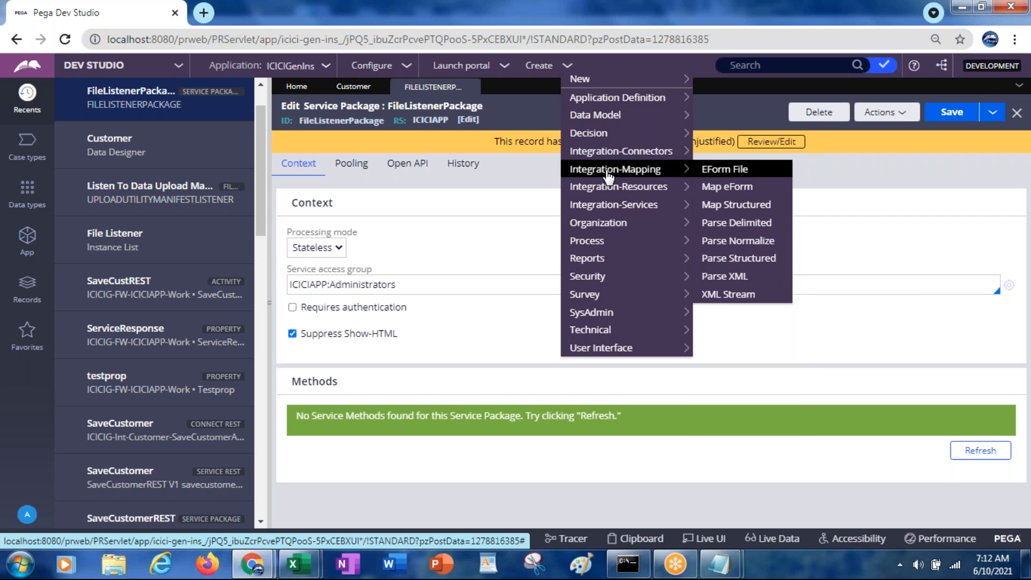
{"action": "mouse_move", "coordinate": [608, 209]}
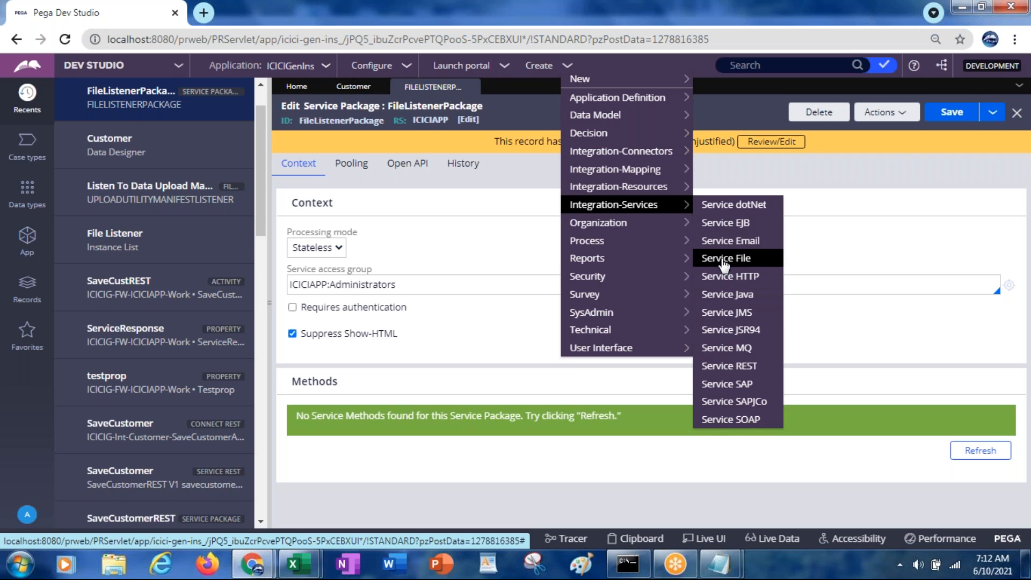
{"action": "left_click", "coordinate": [724, 263]}
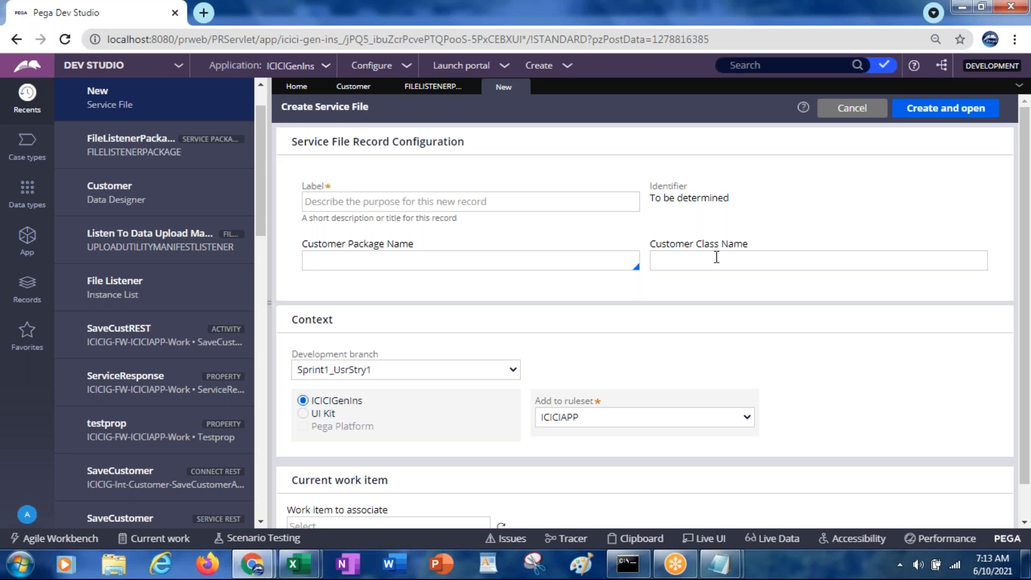
{"action": "left_click", "coordinate": [402, 196]}
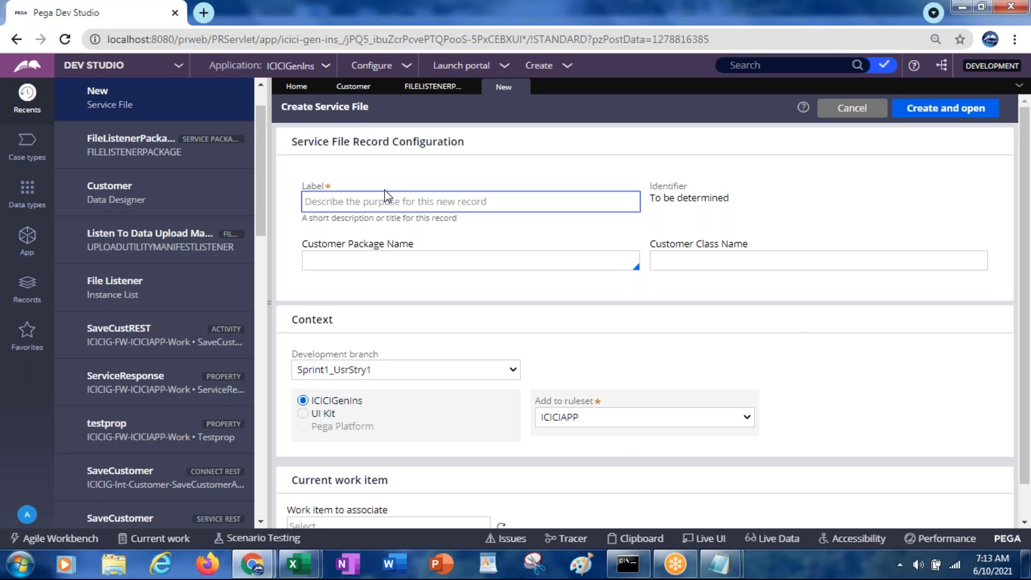
{"action": "left_click", "coordinate": [352, 206]}
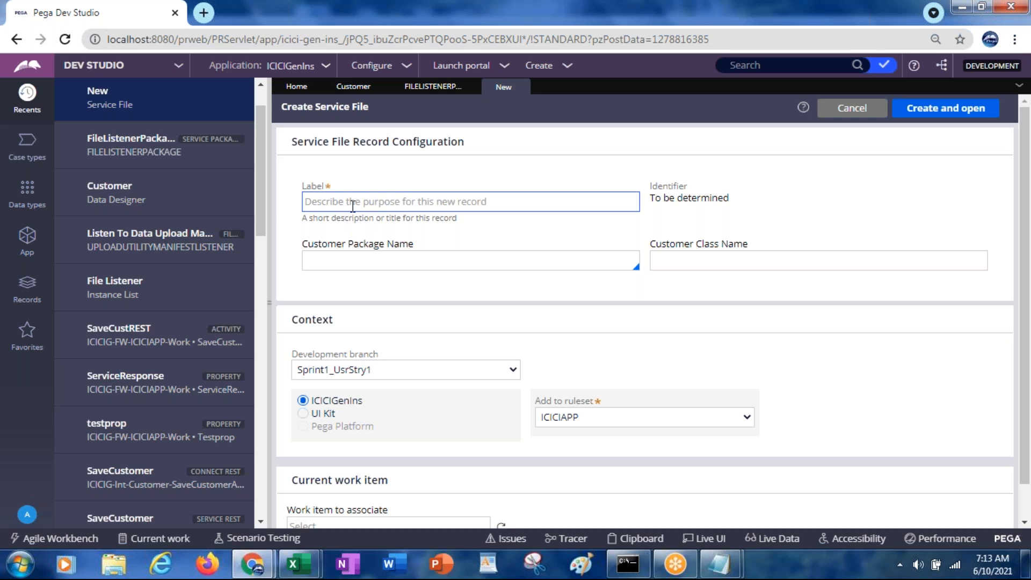
{"action": "type", "text": "Customerserv"}
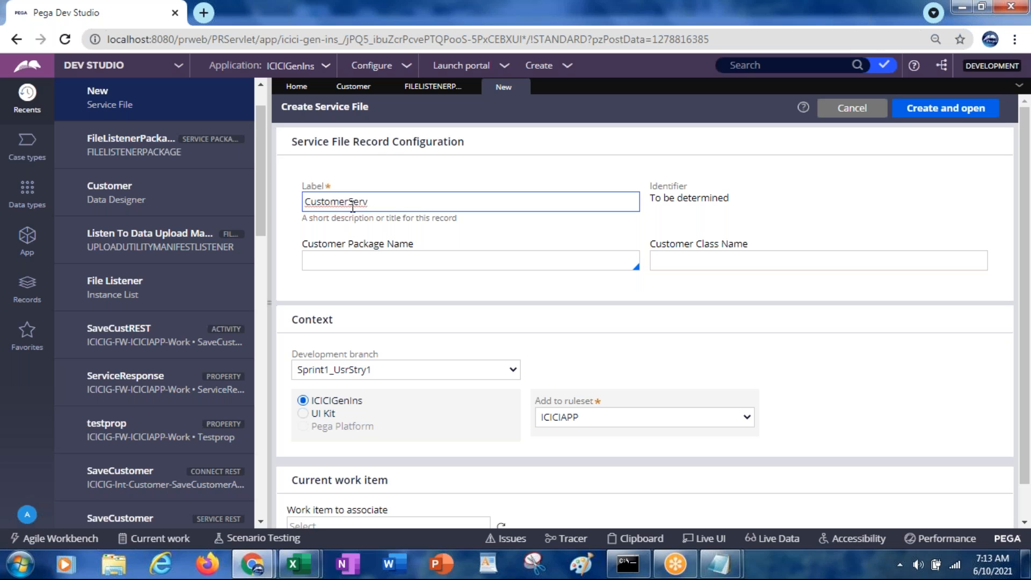
{"action": "type", "text": "iceFile"}
{"action": "key", "text": "Tab"}
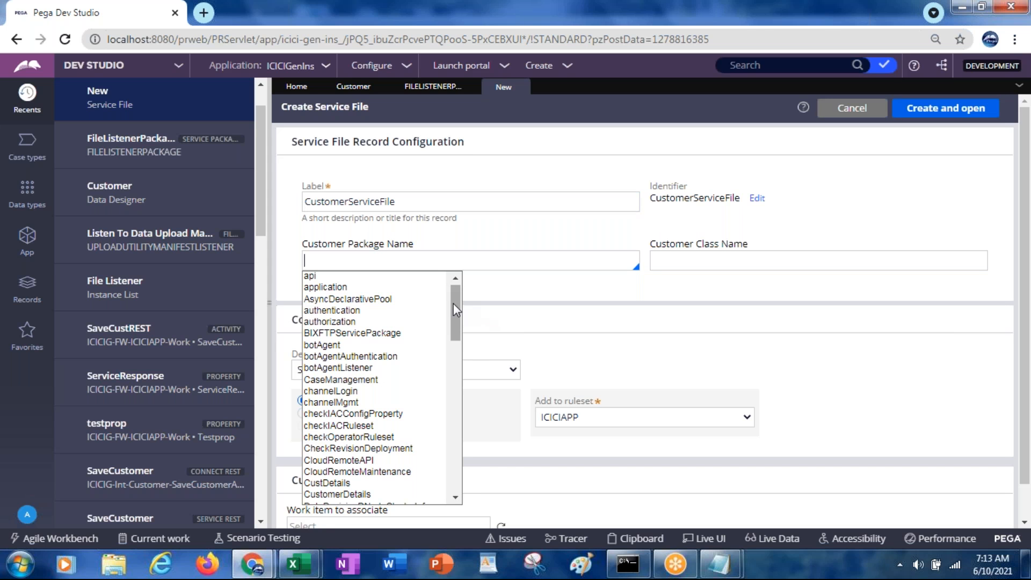
Set the service file's customer package name to FileListenerPackage and its customer class name to CSV.
{"action": "left_click_drag", "start_coordinate": [454, 303], "coordinate": [453, 309]}
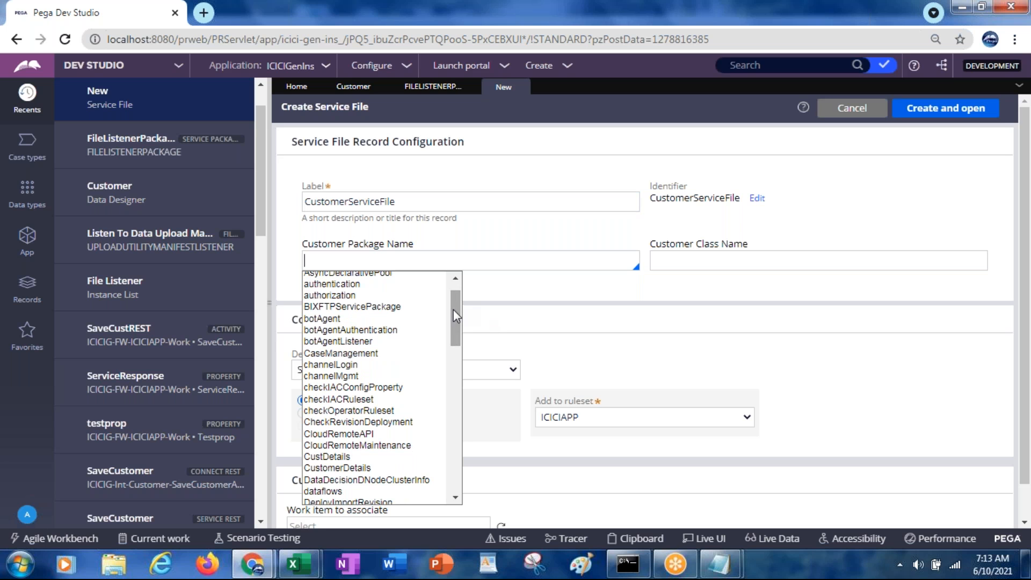
{"action": "type", "text": "file"}
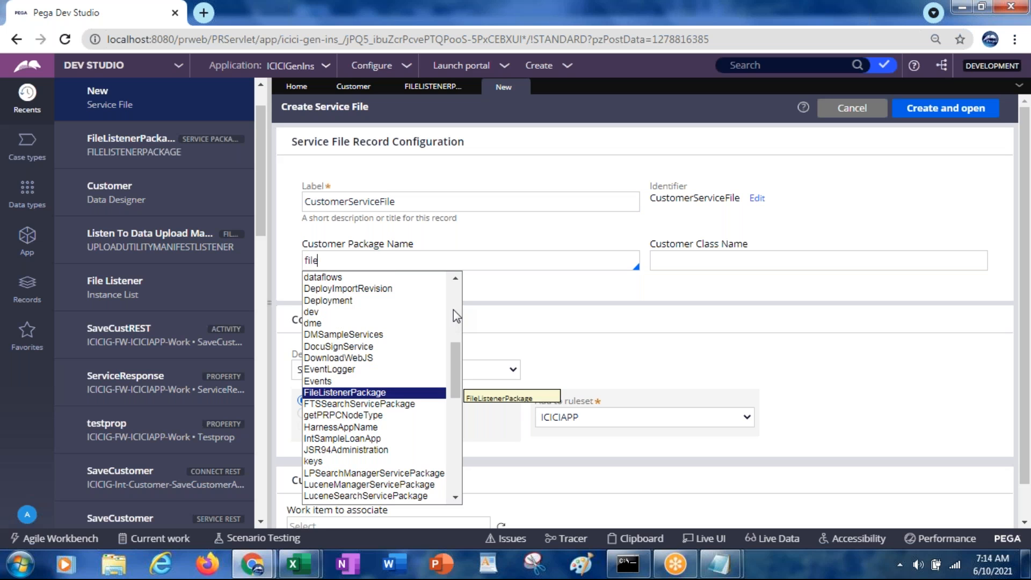
{"action": "key", "text": "Return"}
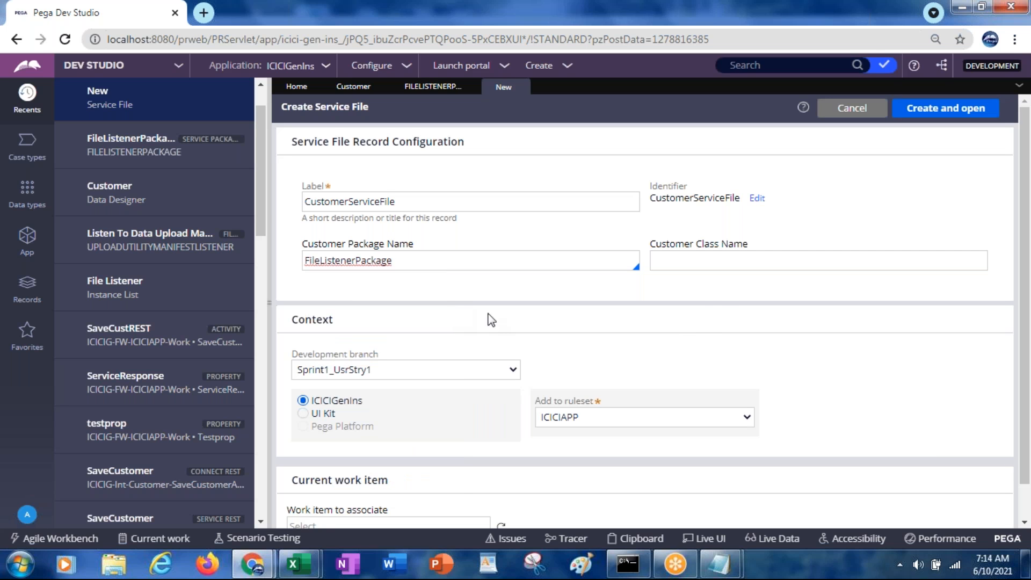
{"action": "left_click", "coordinate": [675, 256]}
{"action": "type", "text": "CSV"}
Choose no development branch and ICICIAPP ruleset version 01-01-02 for the service file, and create and open the record.
{"action": "left_click", "coordinate": [421, 372]}
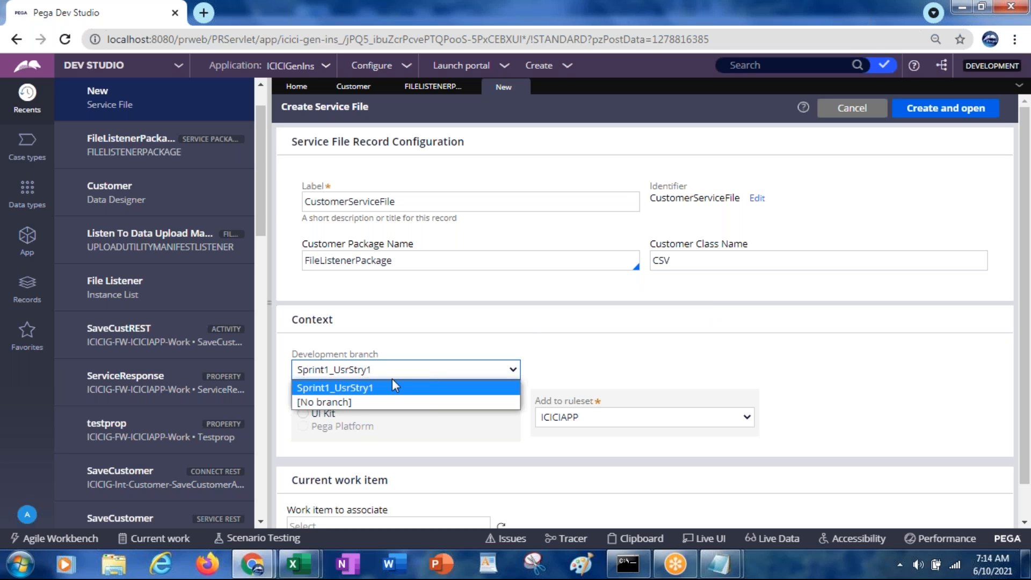
{"action": "left_click", "coordinate": [336, 403]}
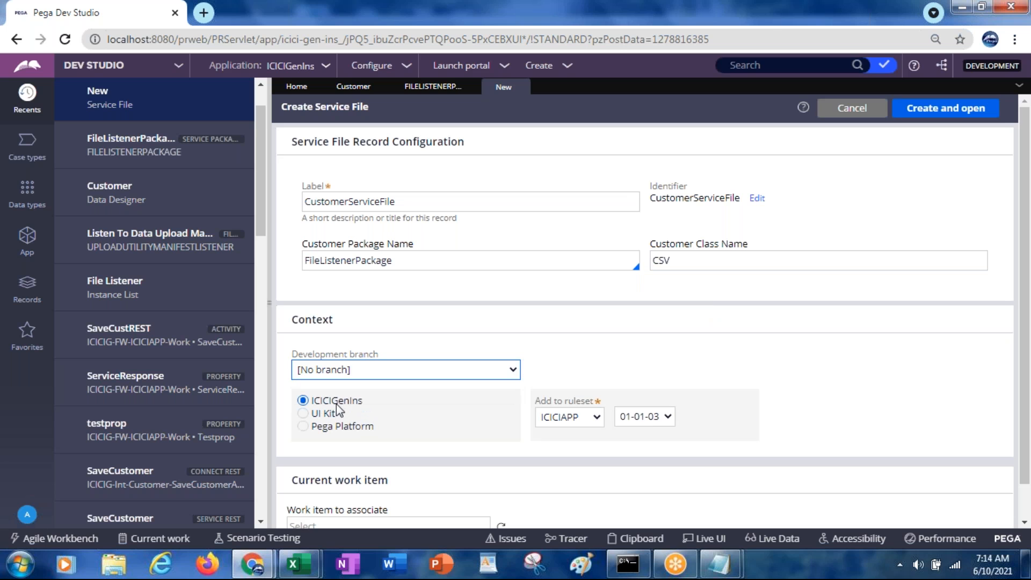
{"action": "left_click", "coordinate": [644, 417]}
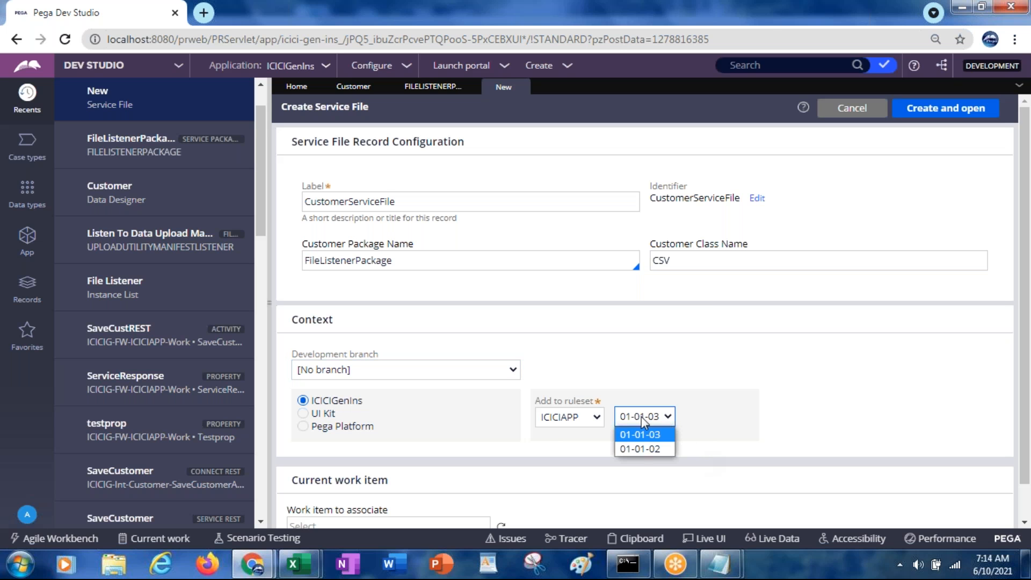
{"action": "left_click", "coordinate": [646, 447]}
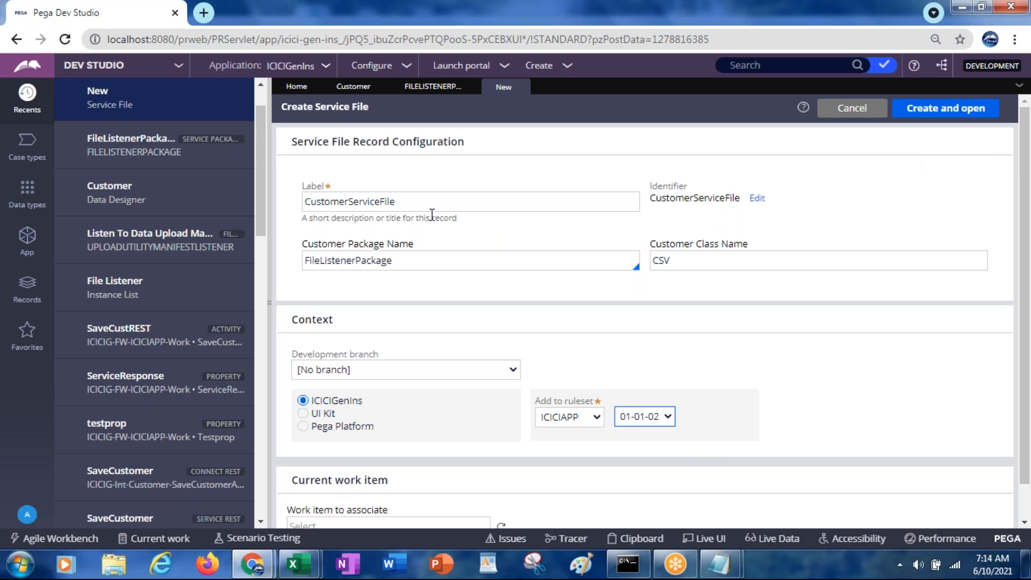
{"action": "left_click", "coordinate": [605, 203]}
{"action": "left_click", "coordinate": [689, 263]}
{"action": "left_click", "coordinate": [913, 113]}
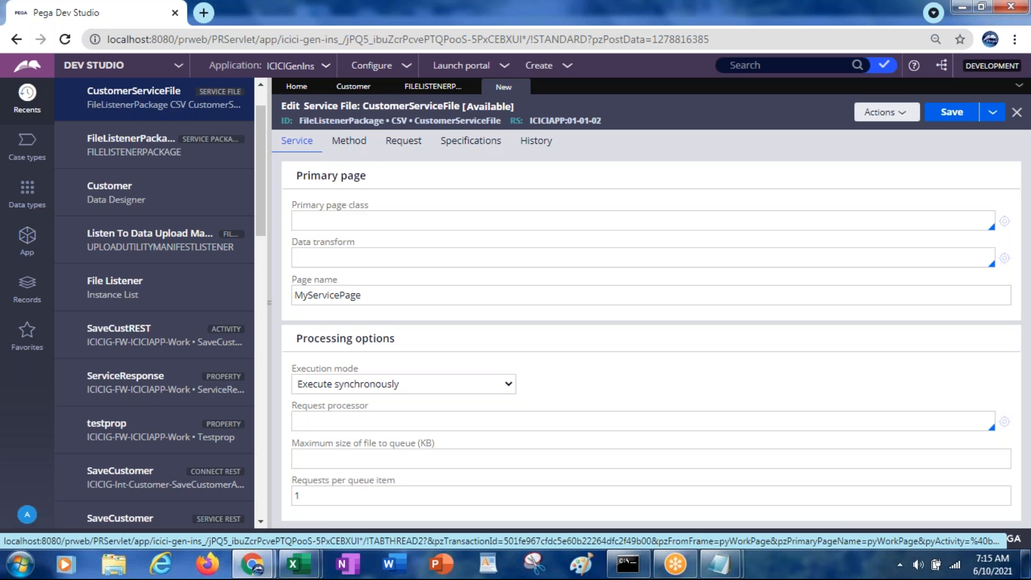
Set the service file's primary page class to ICICIG-FW-ICICIAPP-Work.
{"action": "left_click", "coordinate": [325, 224]}
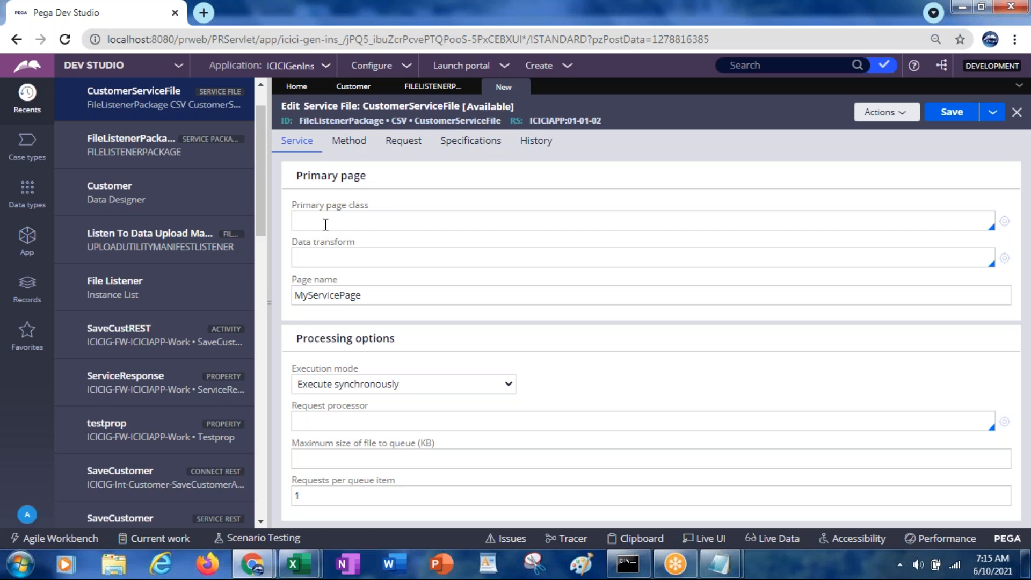
{"action": "left_click", "coordinate": [325, 225]}
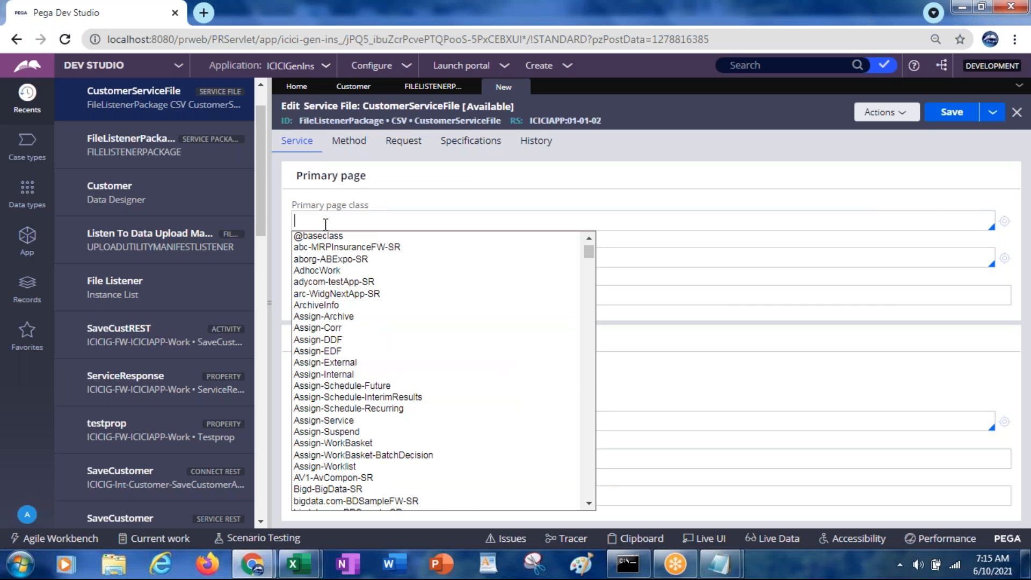
{"action": "type", "text": "ICICIG"}
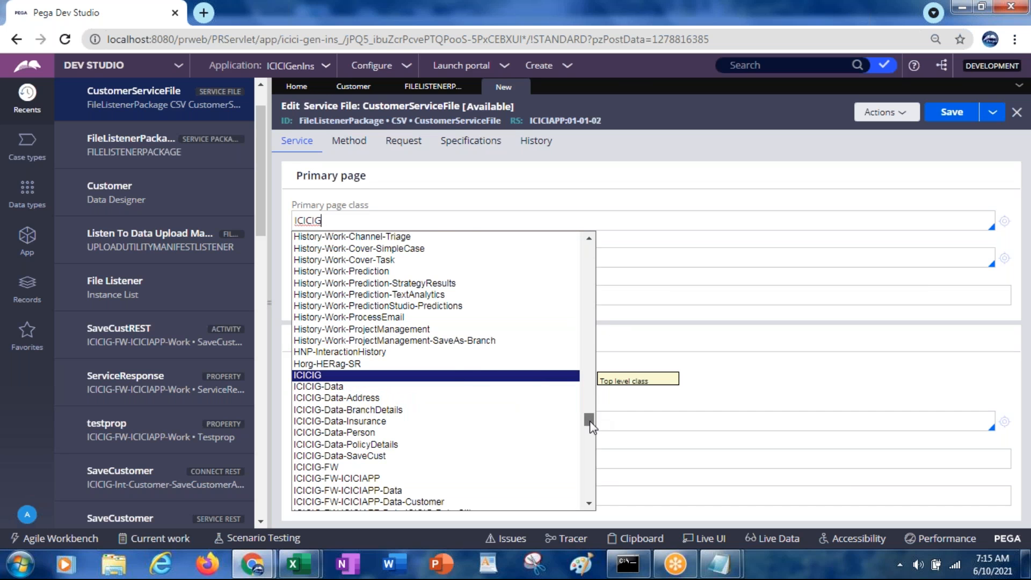
{"action": "left_click_drag", "start_coordinate": [588, 419], "coordinate": [589, 420]}
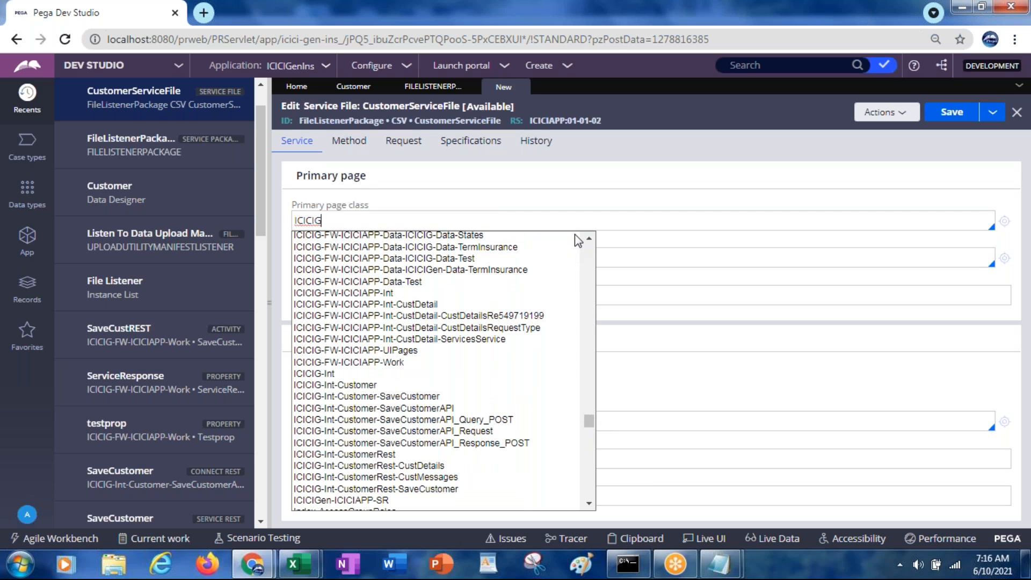
{"action": "left_click_drag", "start_coordinate": [589, 240], "coordinate": [588, 239]}
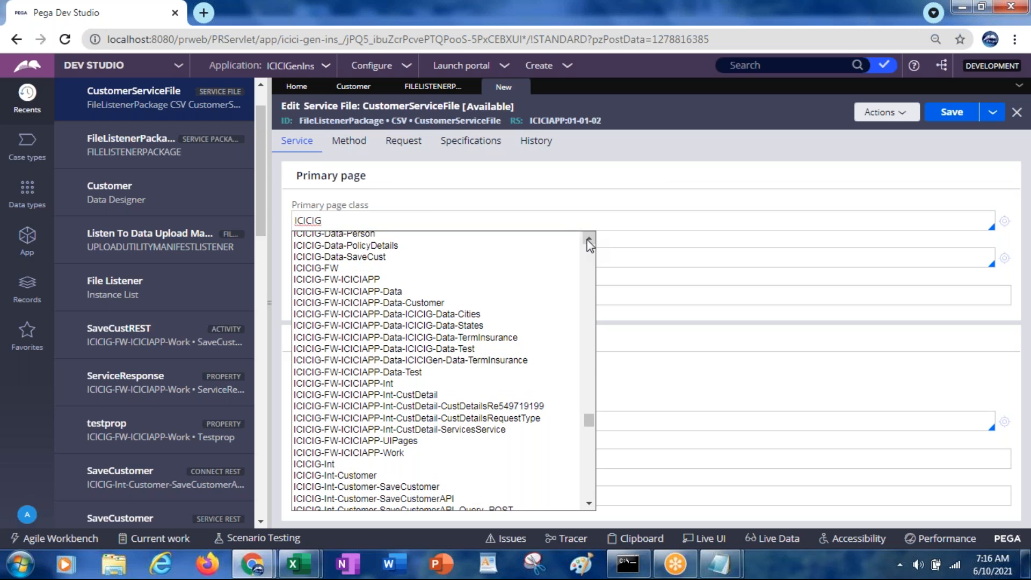
{"action": "left_click_drag", "start_coordinate": [588, 240], "coordinate": [587, 240]}
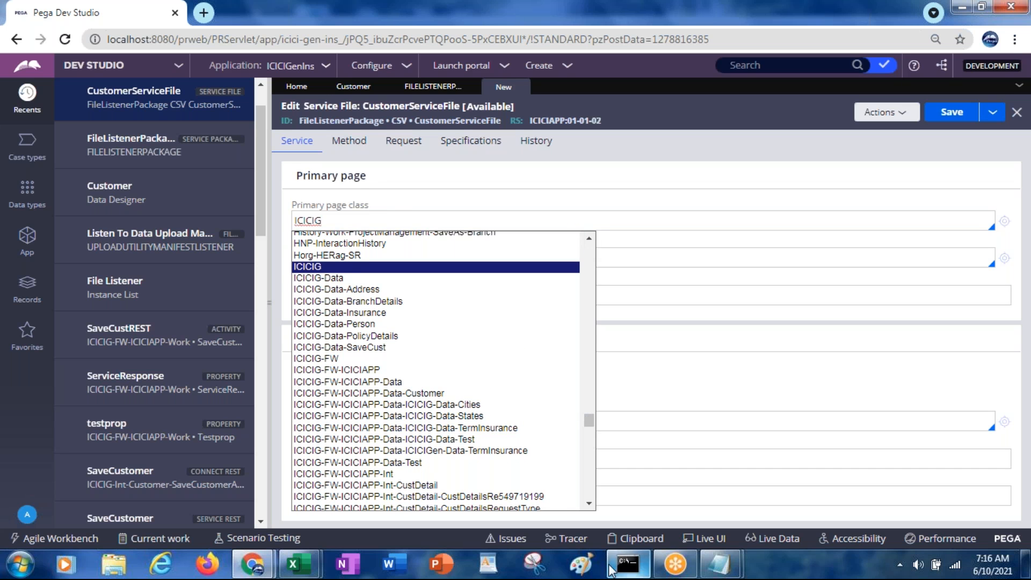
{"action": "left_click_drag", "start_coordinate": [589, 505], "coordinate": [589, 506]}
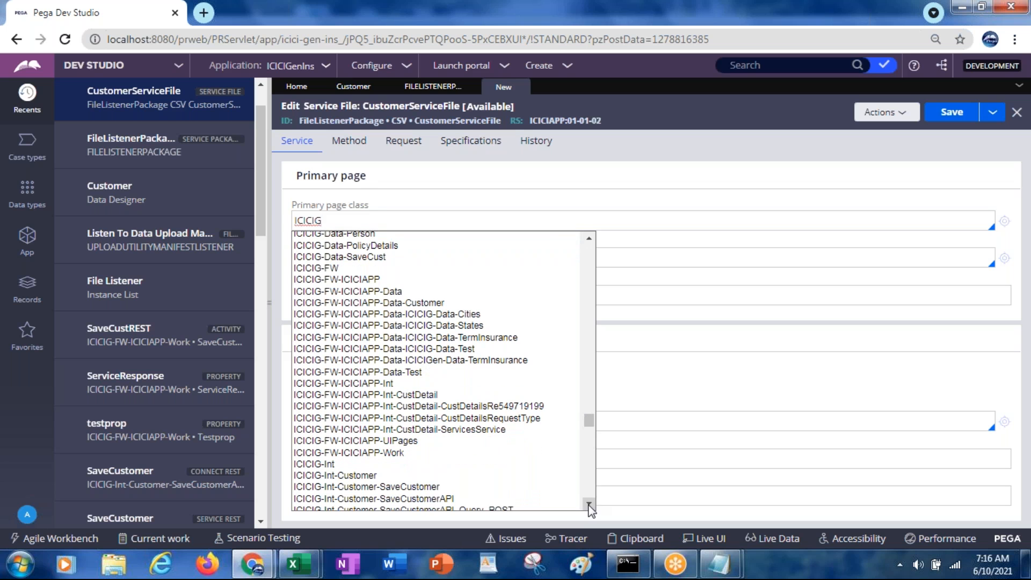
{"action": "left_click", "coordinate": [365, 454]}
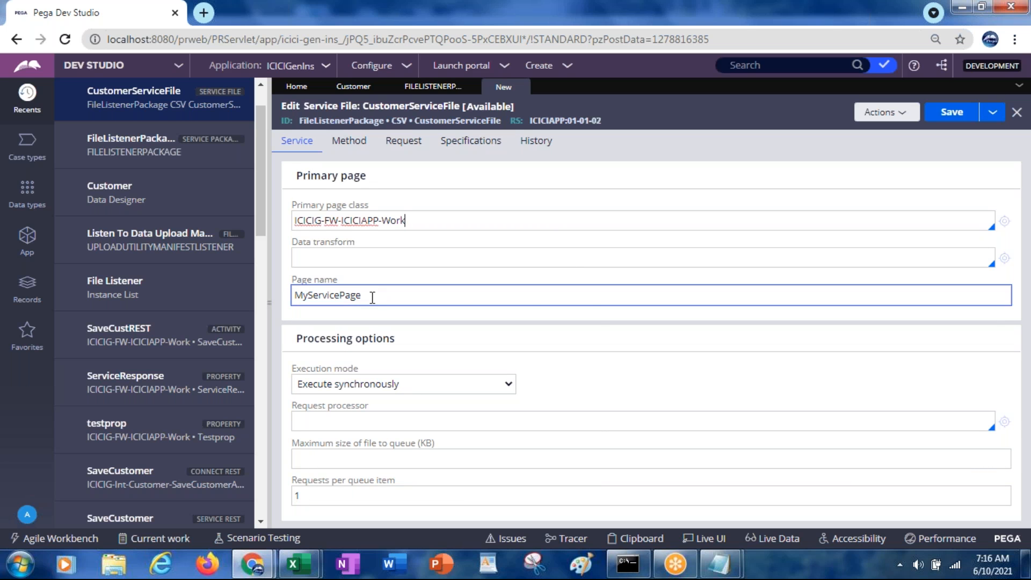
Review the service page name and the available execution modes, keeping synchronous execution.
{"action": "double_click", "coordinate": [344, 297]}
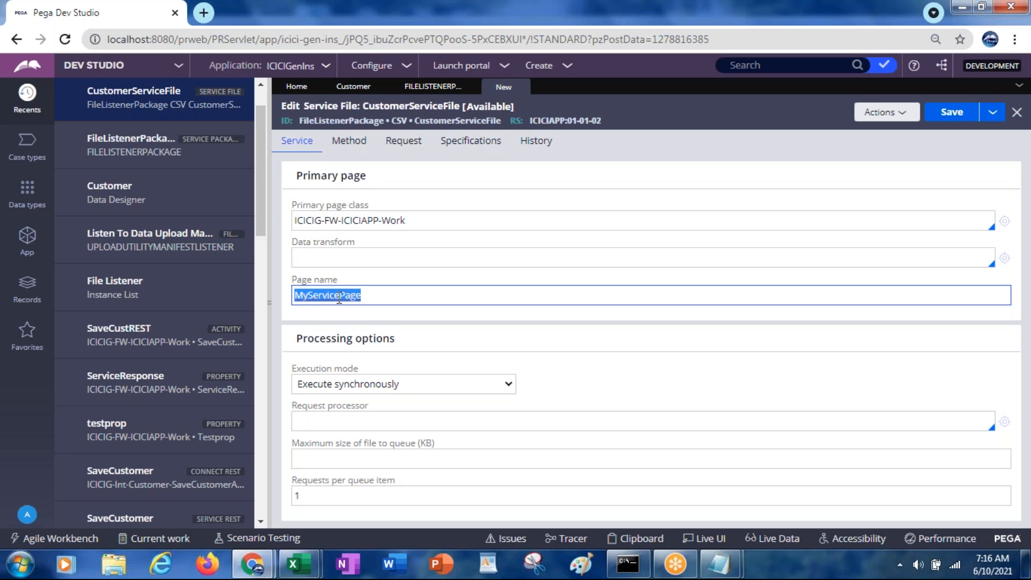
{"action": "left_click", "coordinate": [367, 386]}
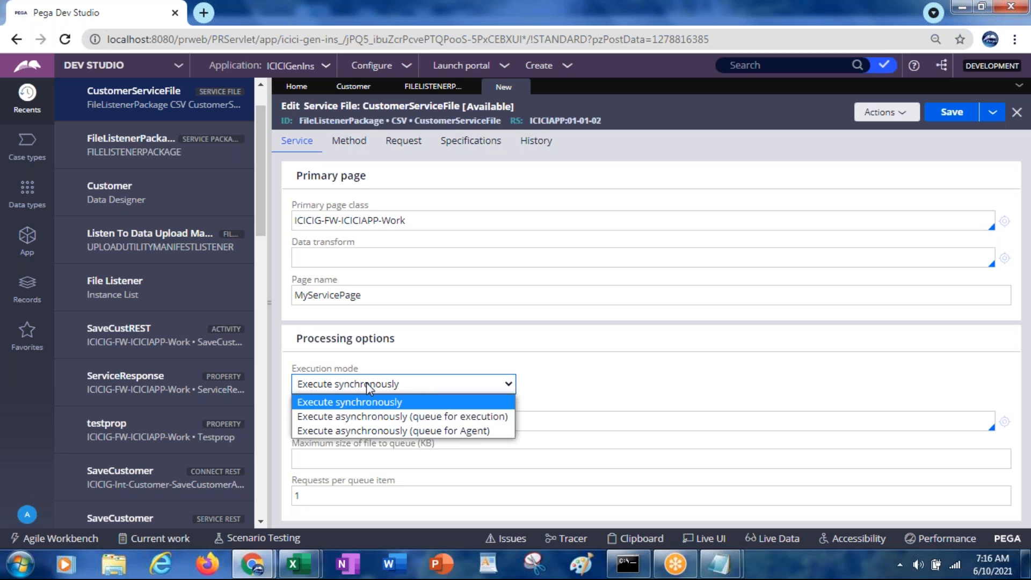
{"action": "left_click", "coordinate": [567, 394]}
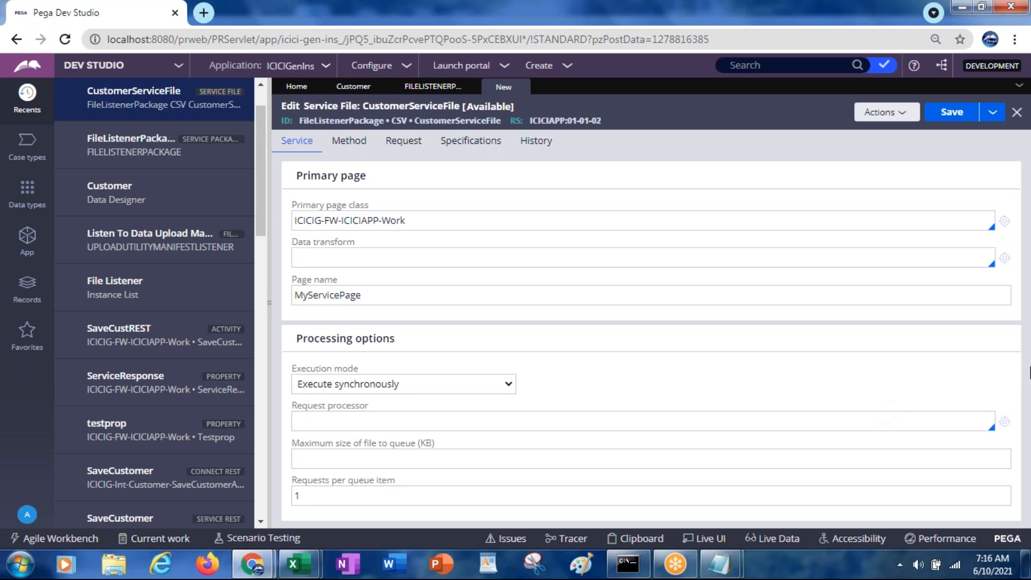
Set the service file's processing method to record at a time.
{"action": "left_click", "coordinate": [361, 150]}
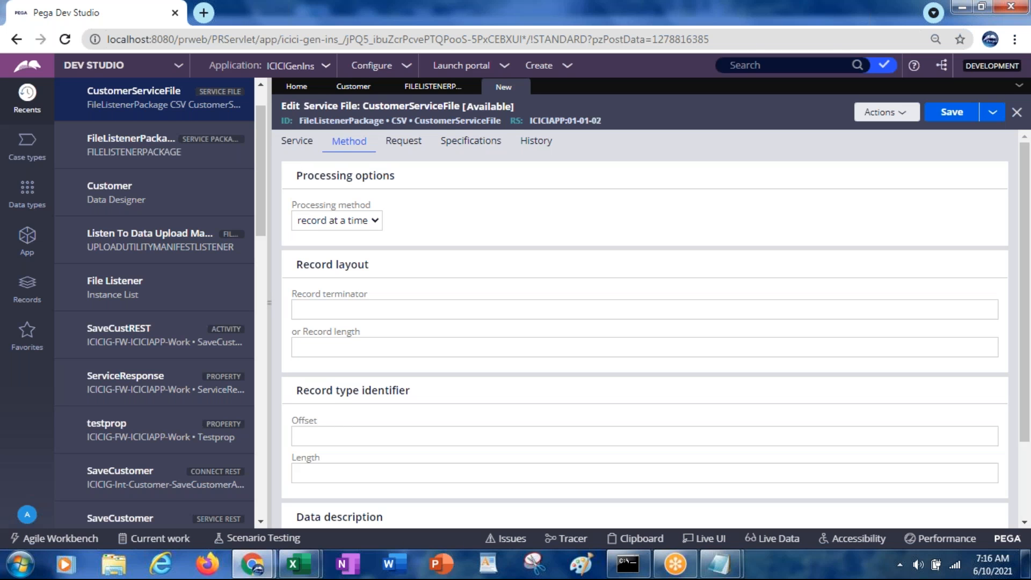
{"action": "left_click", "coordinate": [321, 225]}
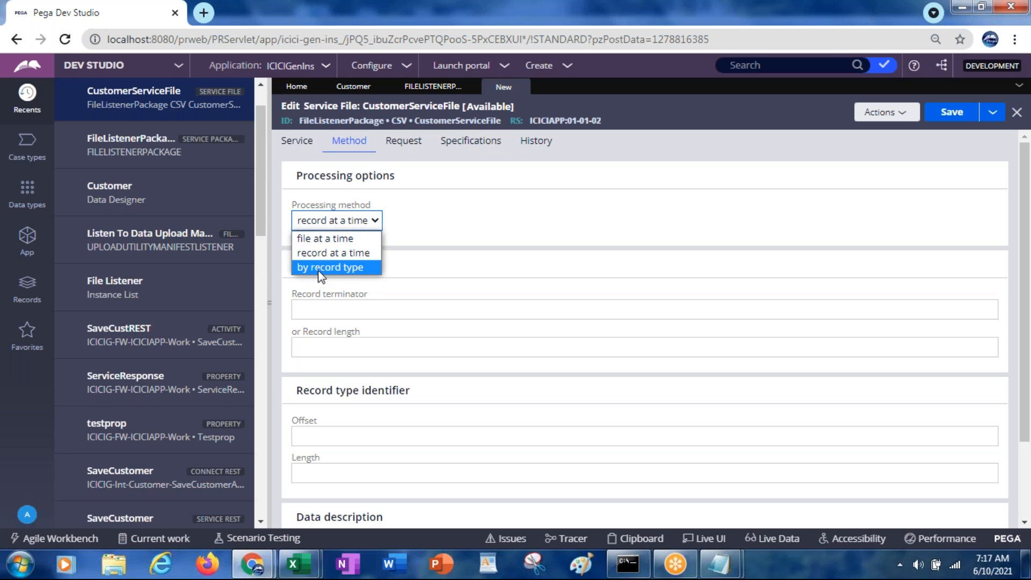
{"action": "left_click", "coordinate": [314, 254]}
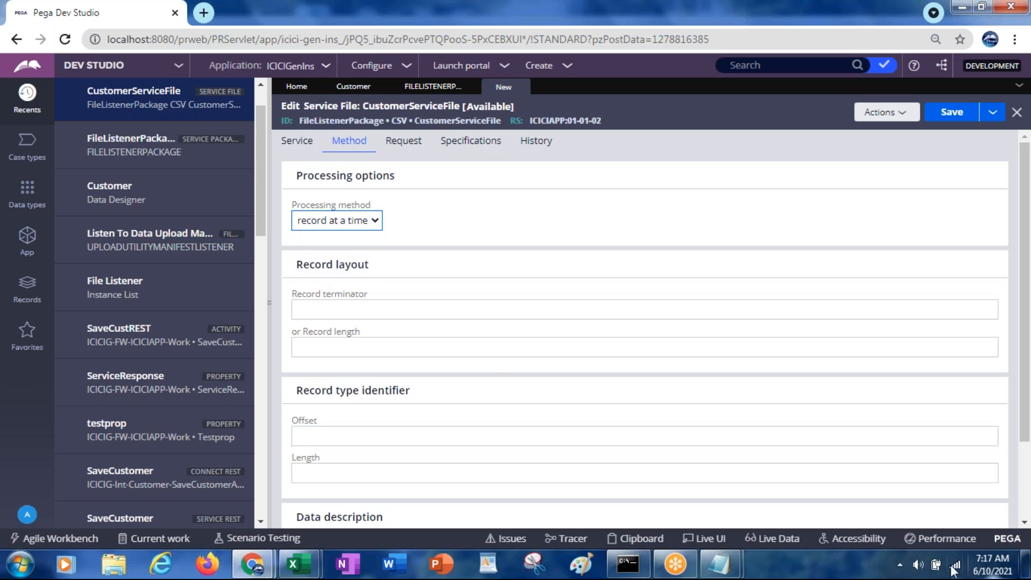
Switch to the CustomerDetails file in Notepad and examine its header row and individual customer records line by line.
{"action": "mouse_move", "coordinate": [733, 569]}
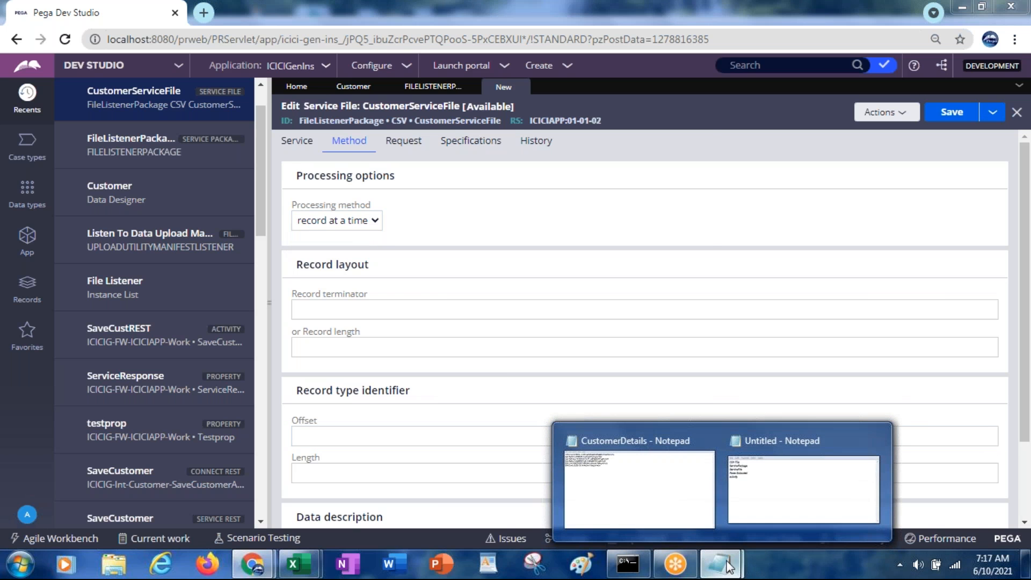
{"action": "mouse_move", "coordinate": [750, 492]}
{"action": "left_click", "coordinate": [639, 488]}
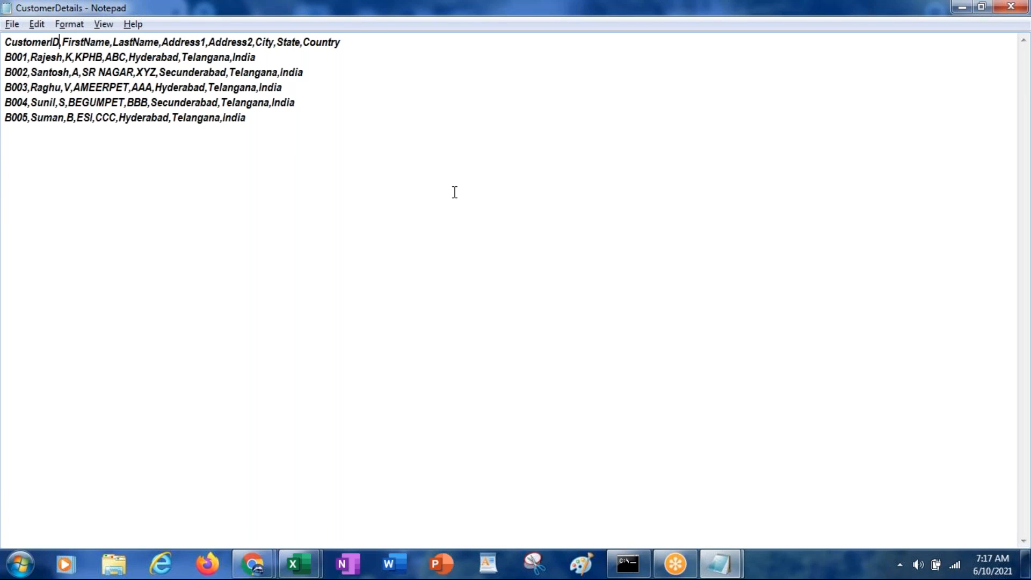
{"action": "left_click_drag", "start_coordinate": [348, 45], "coordinate": [4, 43]}
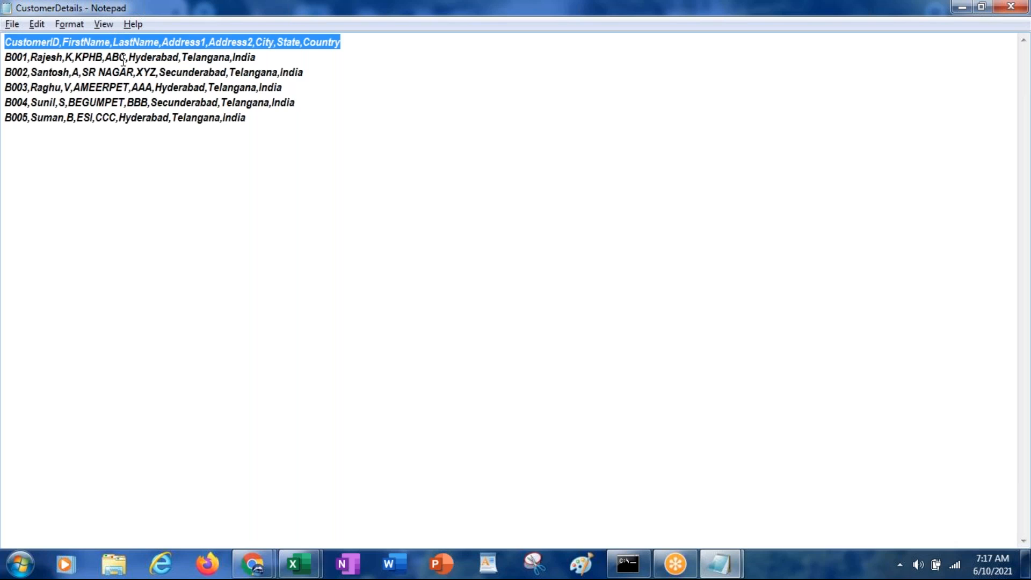
{"action": "left_click_drag", "start_coordinate": [277, 54], "coordinate": [7, 57]}
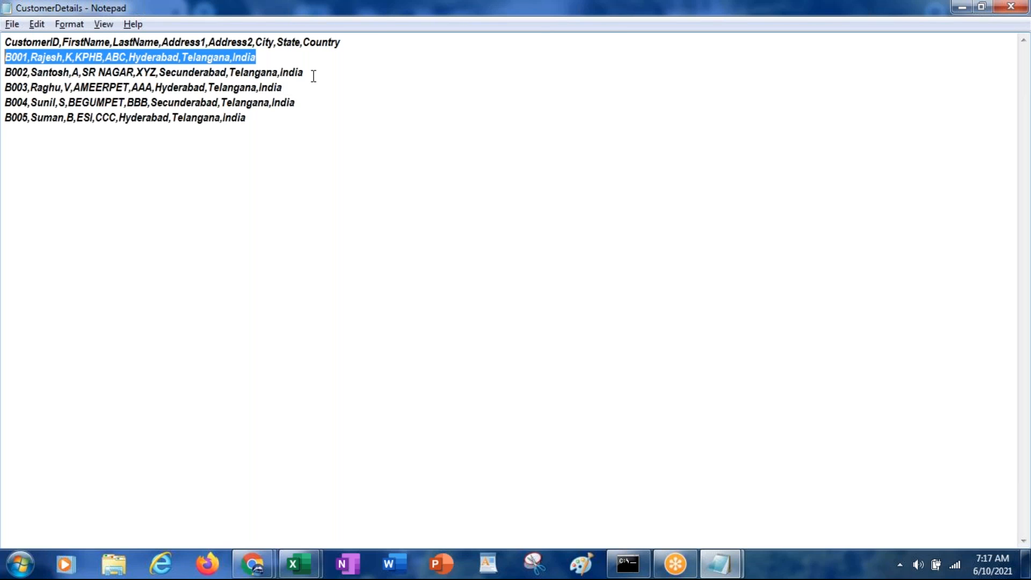
{"action": "left_click_drag", "start_coordinate": [306, 72], "coordinate": [5, 72]}
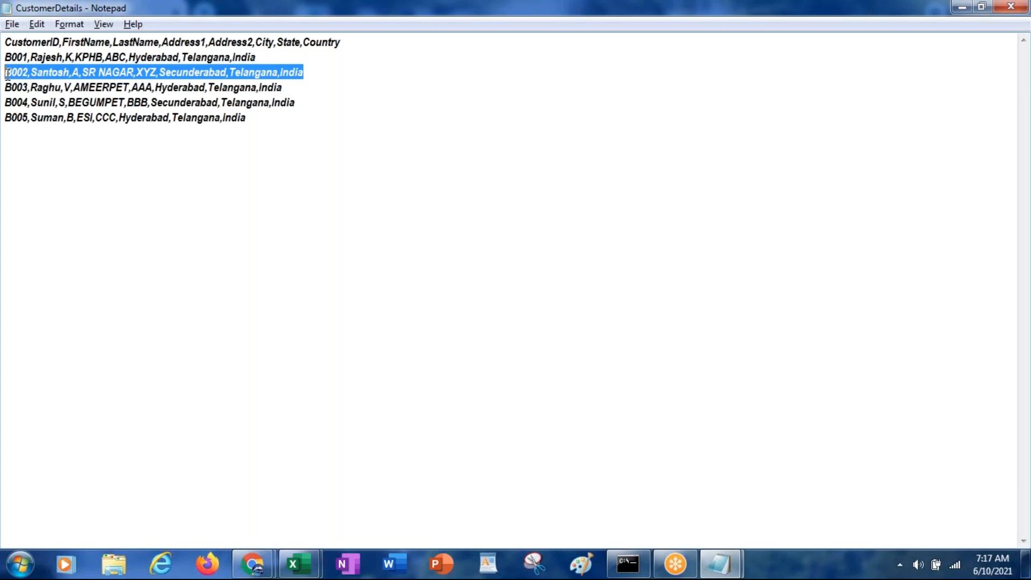
{"action": "left_click_drag", "start_coordinate": [301, 88], "coordinate": [6, 87]}
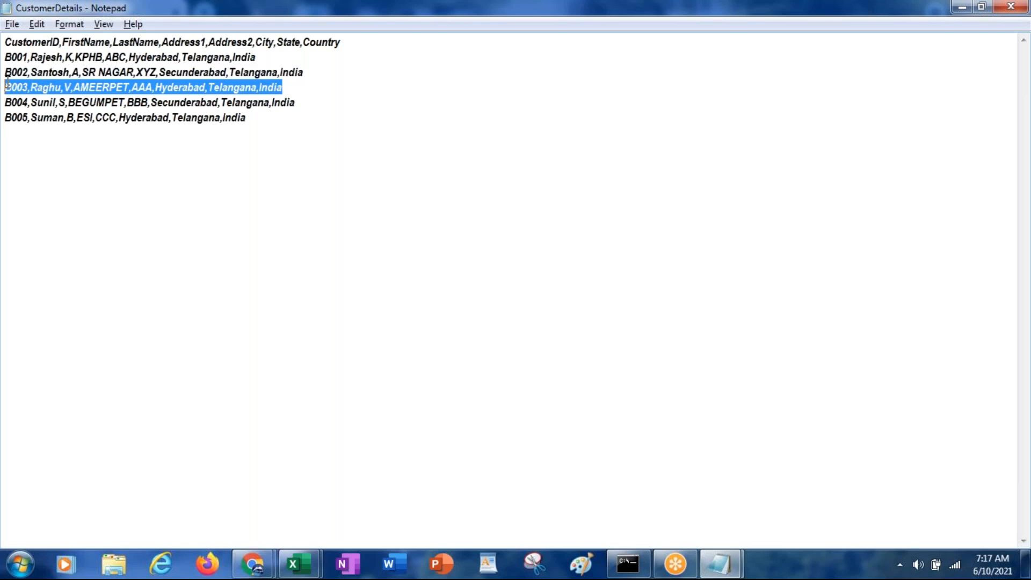
{"action": "left_click", "coordinate": [304, 103]}
{"action": "left_click_drag", "start_coordinate": [303, 103], "coordinate": [7, 103]}
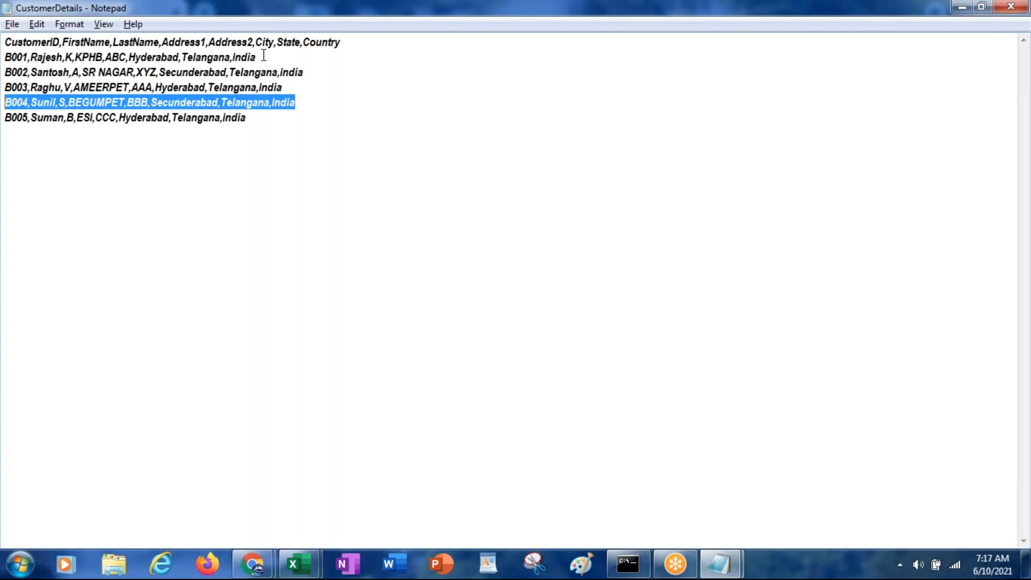
{"action": "left_click_drag", "start_coordinate": [263, 56], "coordinate": [14, 57]}
{"action": "left_click_drag", "start_coordinate": [302, 73], "coordinate": [7, 72]}
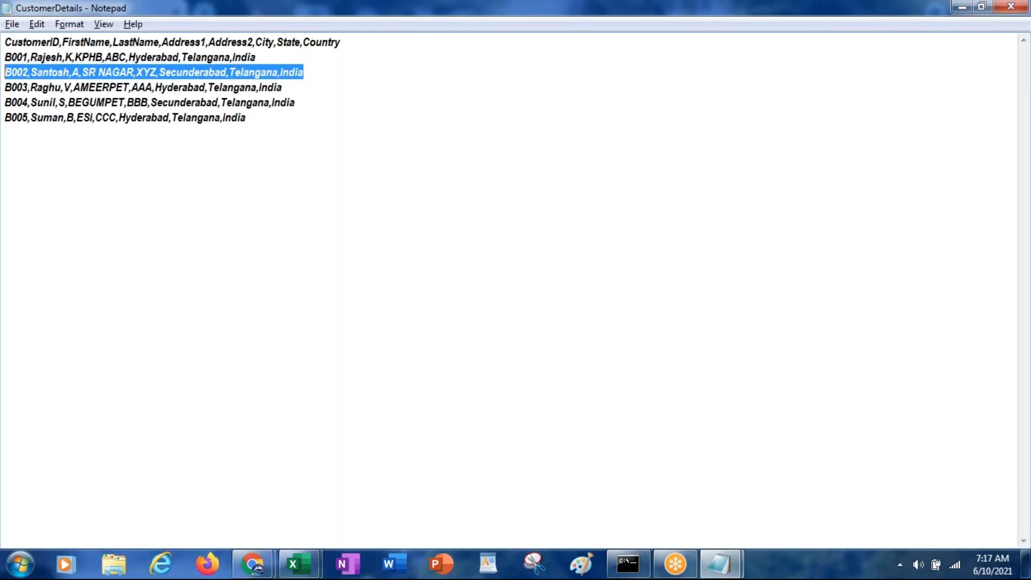
{"action": "left_click", "coordinate": [194, 73]}
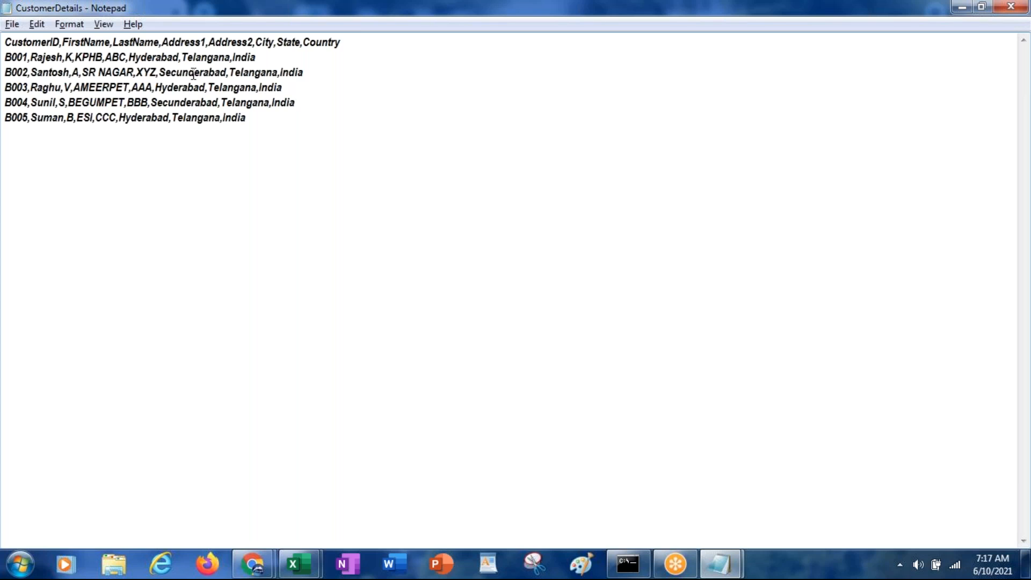
{"action": "left_click", "coordinate": [193, 74]}
Try an @ character inside the fourth customer record's first address value and remove it.
{"action": "left_click", "coordinate": [91, 103]}
{"action": "type", "text": "@"}
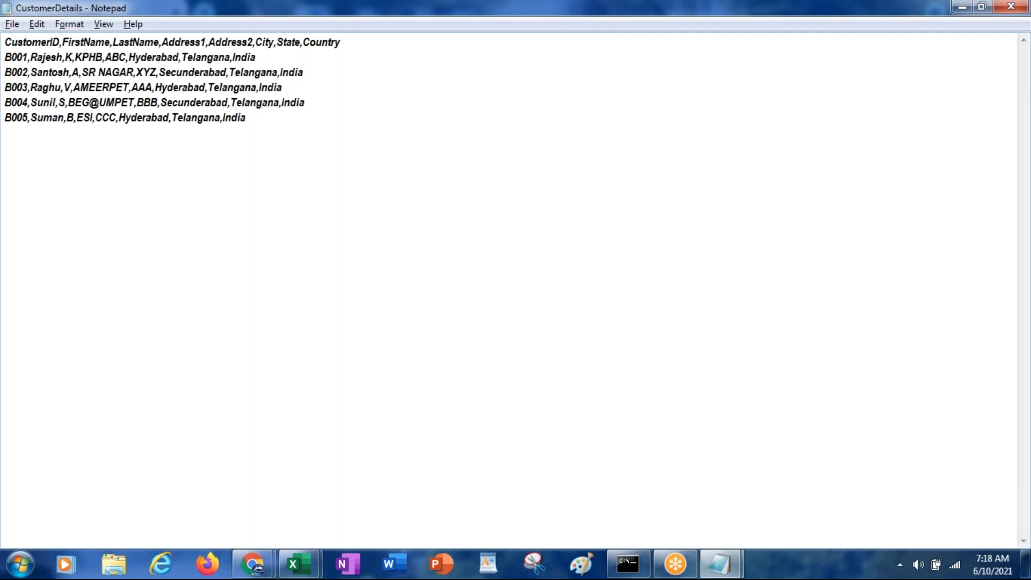
{"action": "key", "text": "BackSpace"}
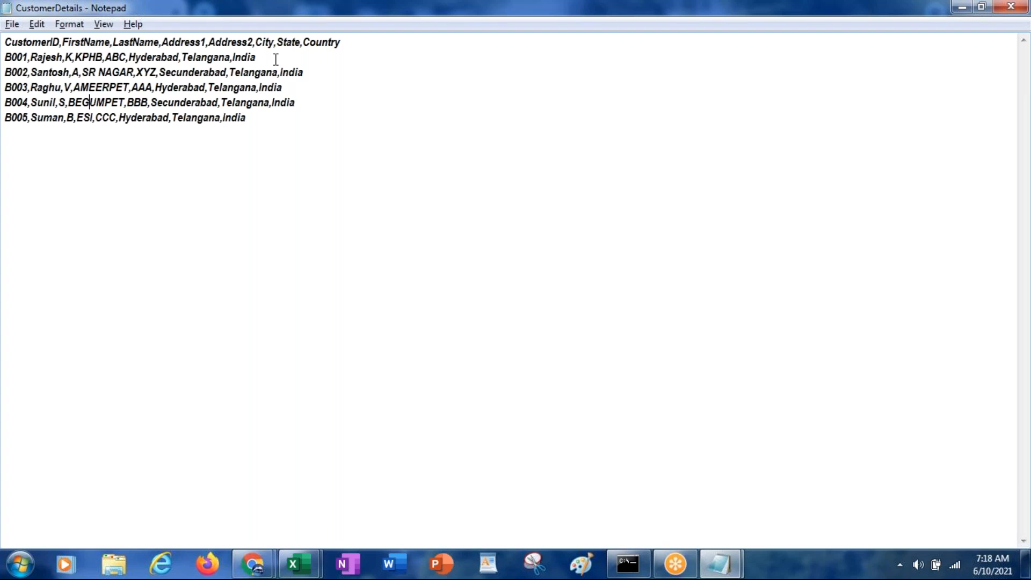
Compare how the records in CustomerDetails end with the service file's record terminator setting in Pega Dev Studio.
{"action": "left_click_drag", "start_coordinate": [256, 56], "coordinate": [32, 56]}
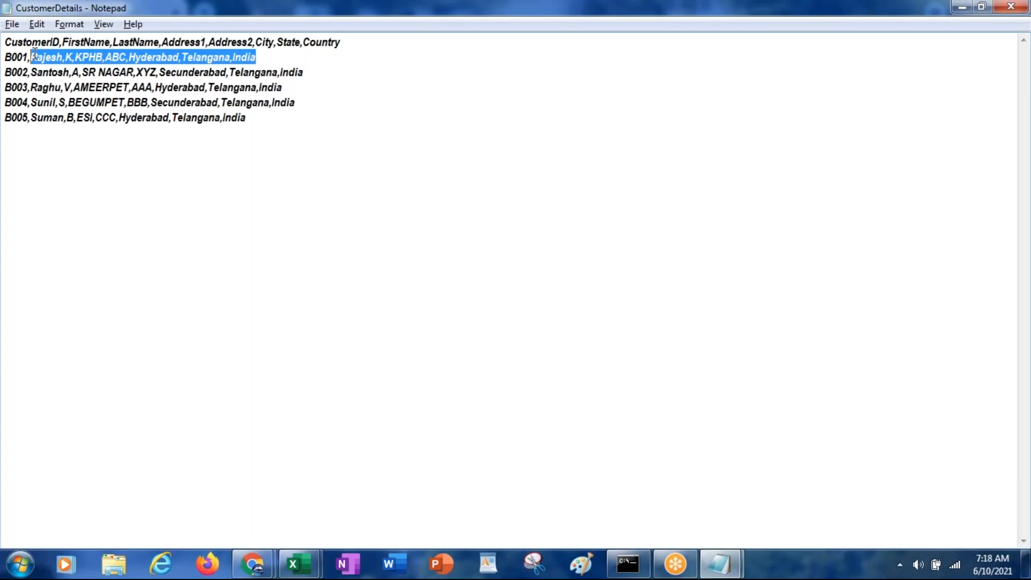
{"action": "left_click", "coordinate": [235, 71]}
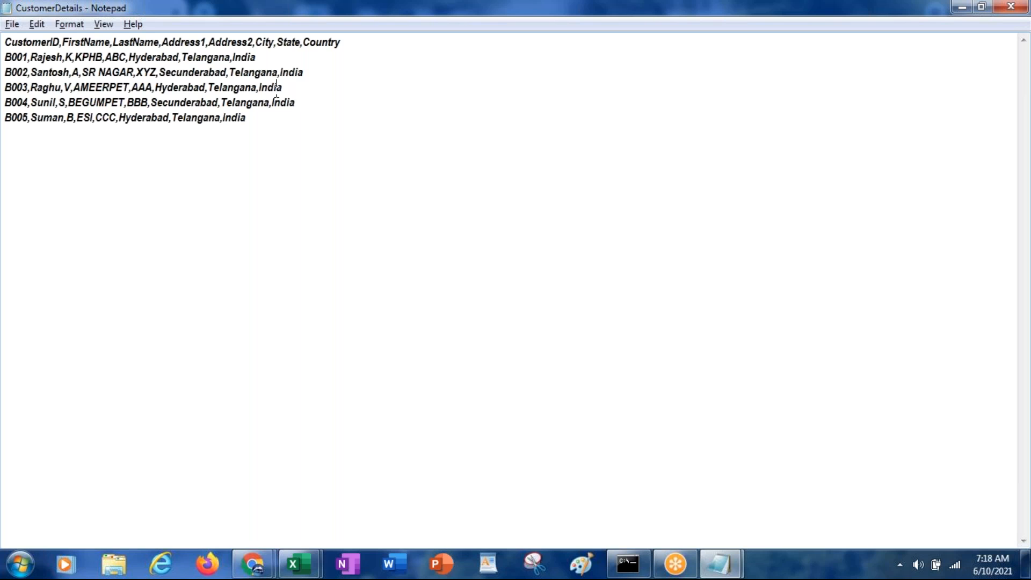
{"action": "key", "text": "alt+Tab"}
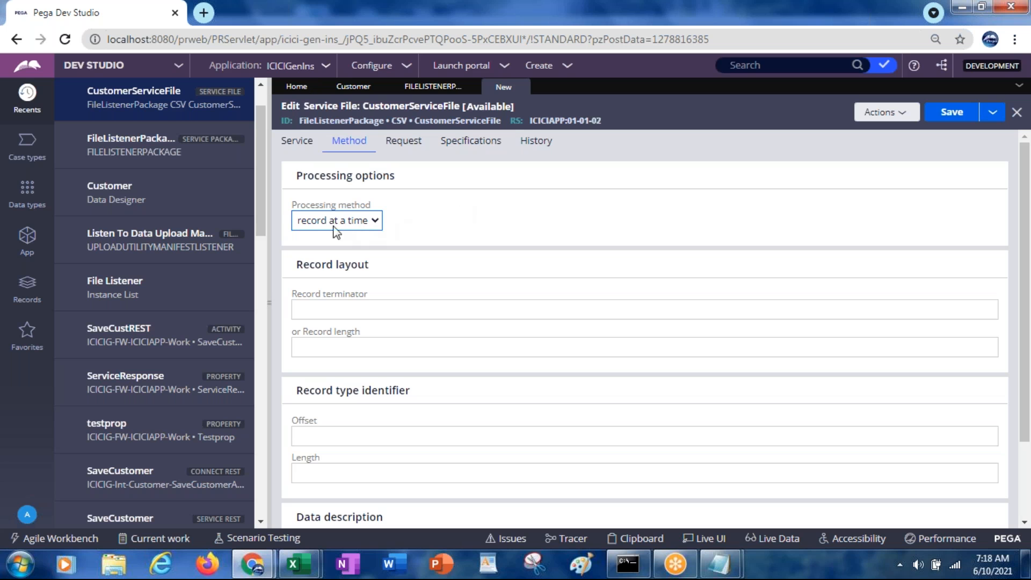
{"action": "left_click", "coordinate": [311, 304]}
{"action": "key", "text": "alt+Tab"}
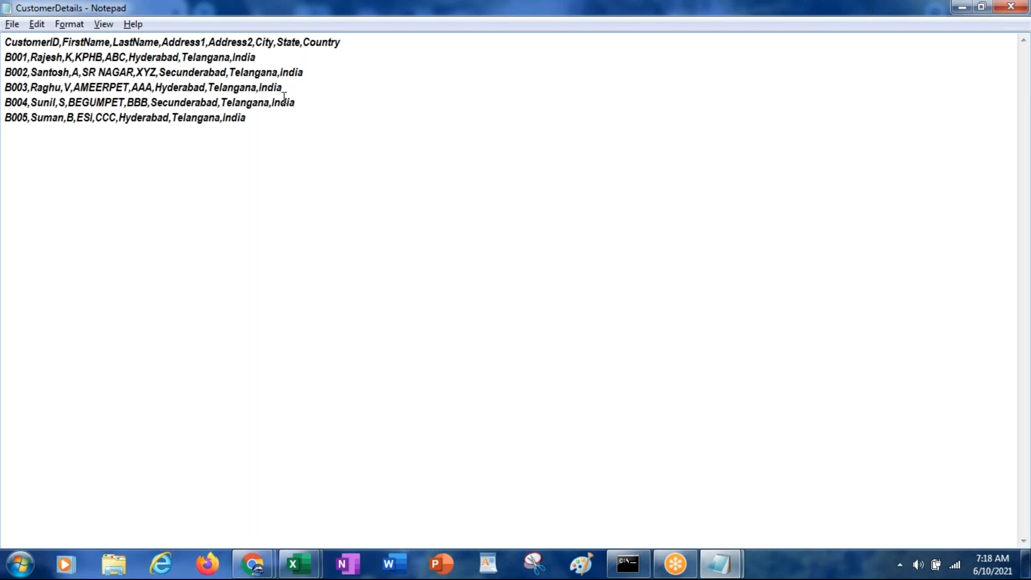
Try a \n line terminator after the last customer record in CustomerDetails and remove it.
{"action": "left_click", "coordinate": [264, 121]}
{"action": "key", "text": "Return"}
{"action": "key", "text": "BackSpace"}
{"action": "left_click", "coordinate": [247, 117]}
{"action": "type", "text": "\\N"}
{"action": "key", "text": "BackSpace"}
{"action": "type", "text": "n"}
{"action": "key", "text": "Return"}
{"action": "key", "text": "BackSpace"}
{"action": "key", "text": "BackSpace"}
{"action": "key", "text": "BackSpace"}
Try to save the CustomerDetails text file, dismissing the warning and cancelling the save under another name.
{"action": "key", "text": "alt+f"}
{"action": "key", "text": "s"}
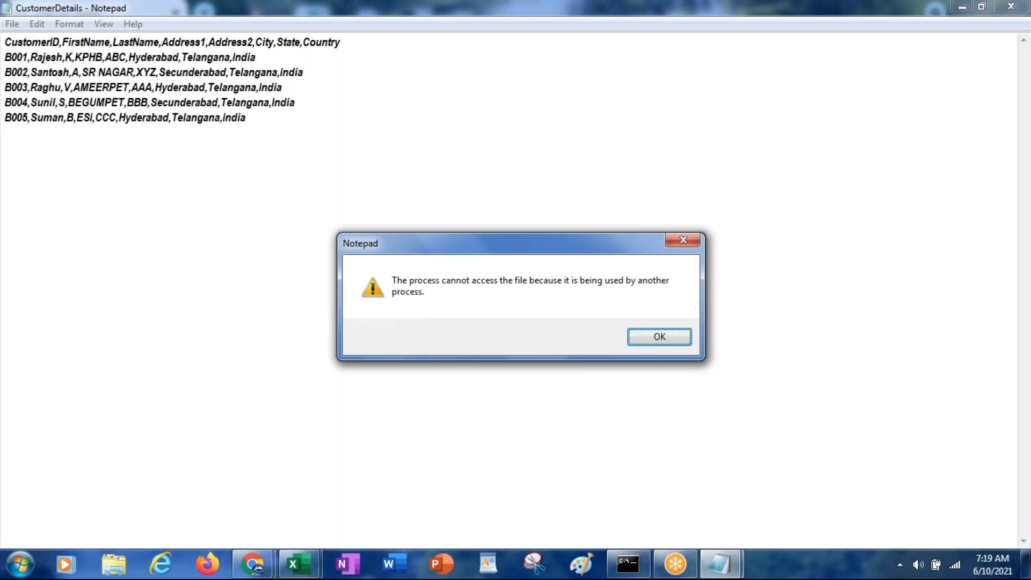
{"action": "left_click", "coordinate": [669, 333]}
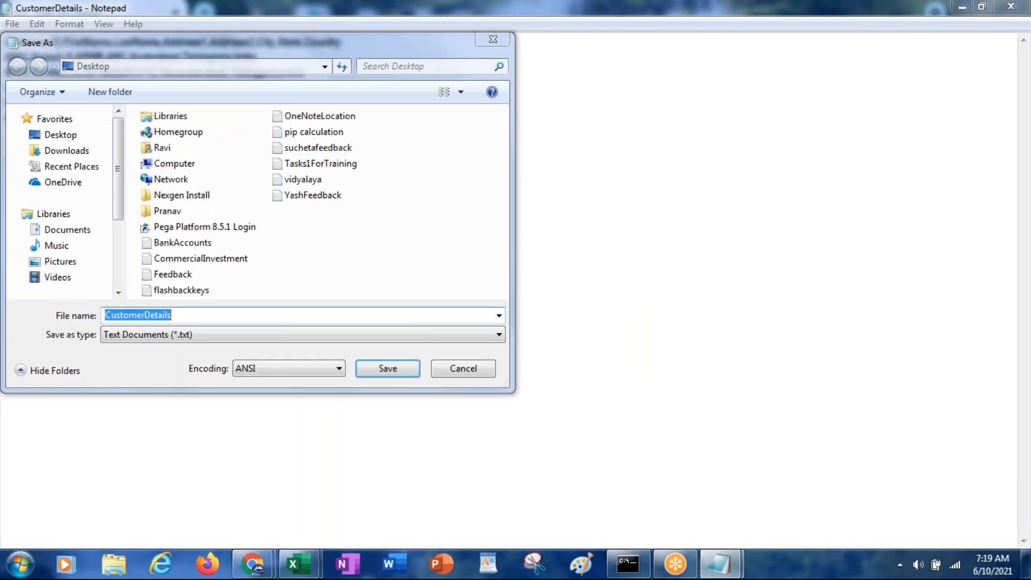
{"action": "left_click", "coordinate": [465, 369]}
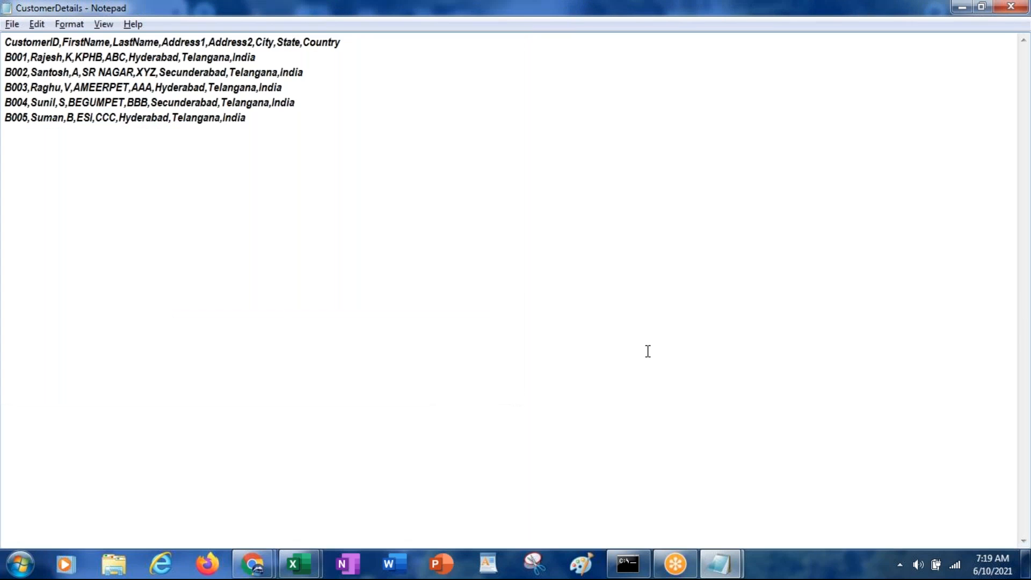
Switch back to Pega Dev Studio and set the service file's record terminator to \n and record length to 30.
{"action": "key", "text": "alt+Tab"}
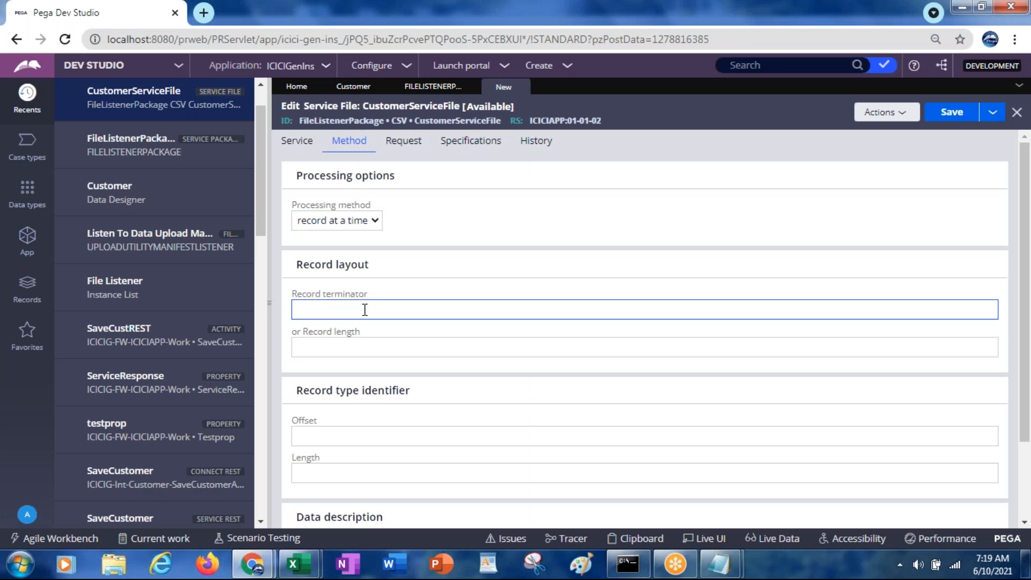
{"action": "type", "text": "\\n"}
{"action": "left_click", "coordinate": [316, 349]}
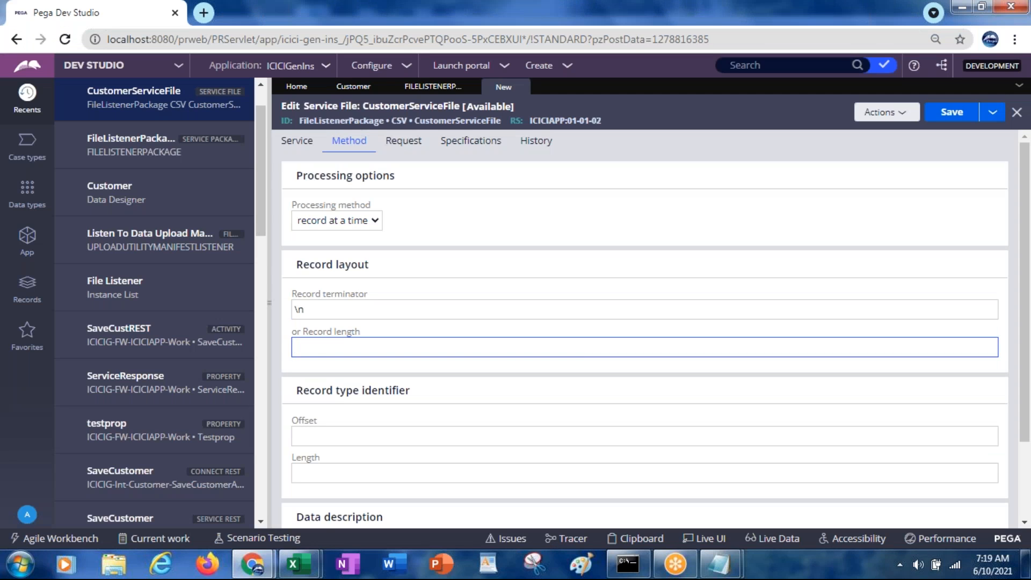
{"action": "type", "text": "30"}
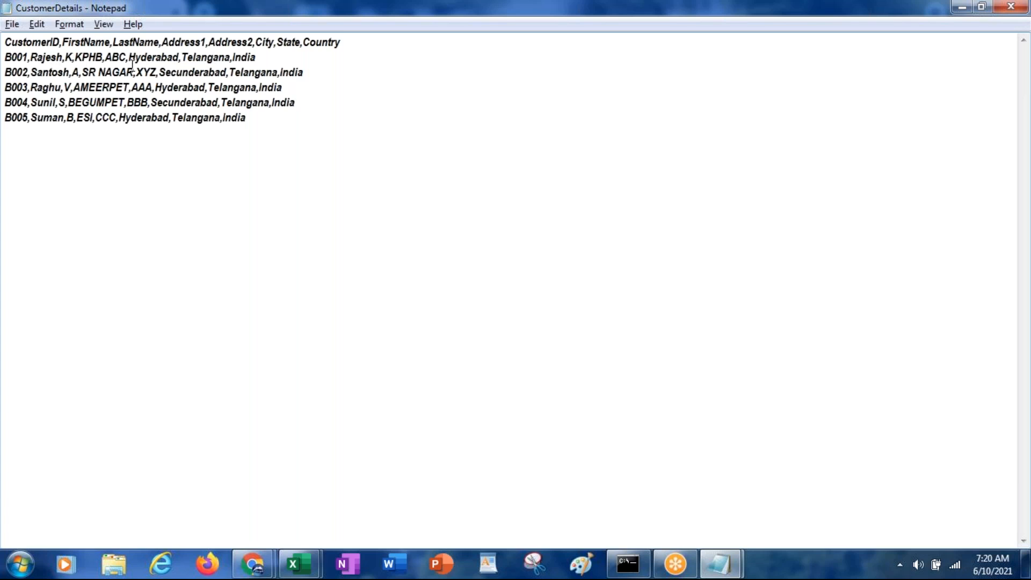
Check the second customer record in CustomerDetails, then switch to Pega Dev Studio and review the service file's data mode options.
{"action": "double_click", "coordinate": [190, 73]}
{"action": "left_click", "coordinate": [189, 73]}
{"action": "key", "text": "alt+Tab"}
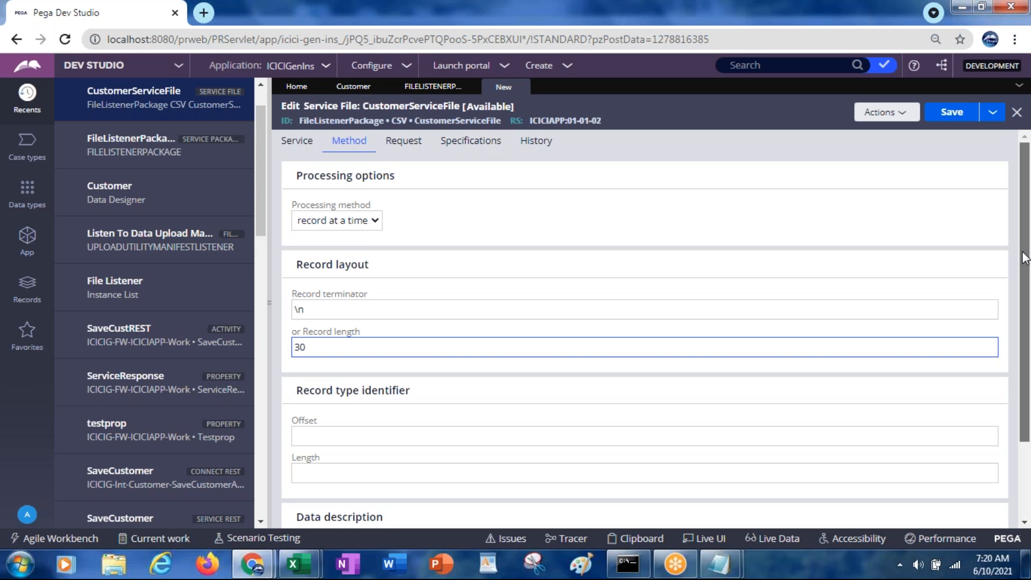
{"action": "left_click_drag", "start_coordinate": [1024, 258], "coordinate": [1024, 366]}
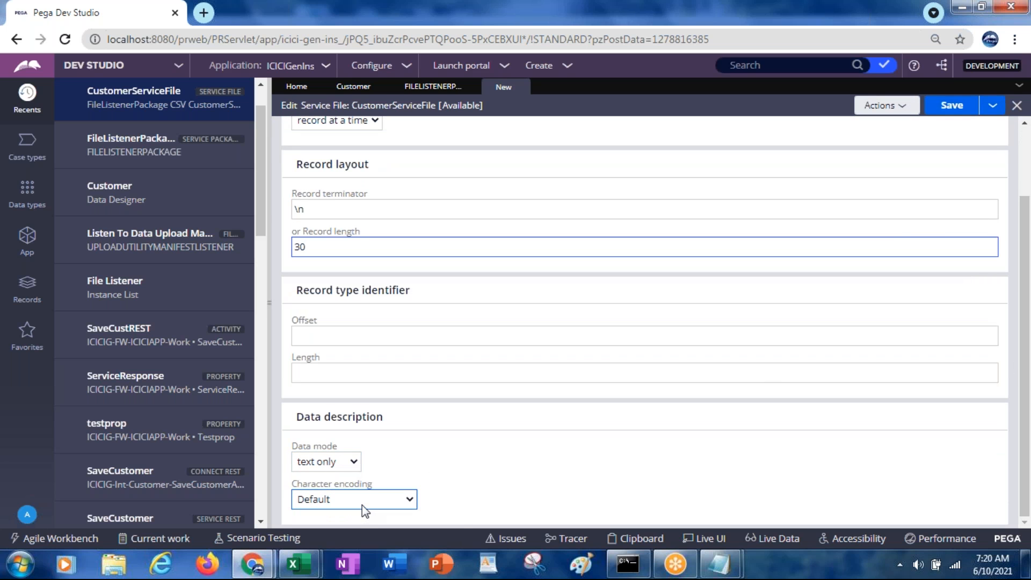
{"action": "left_click", "coordinate": [334, 462]}
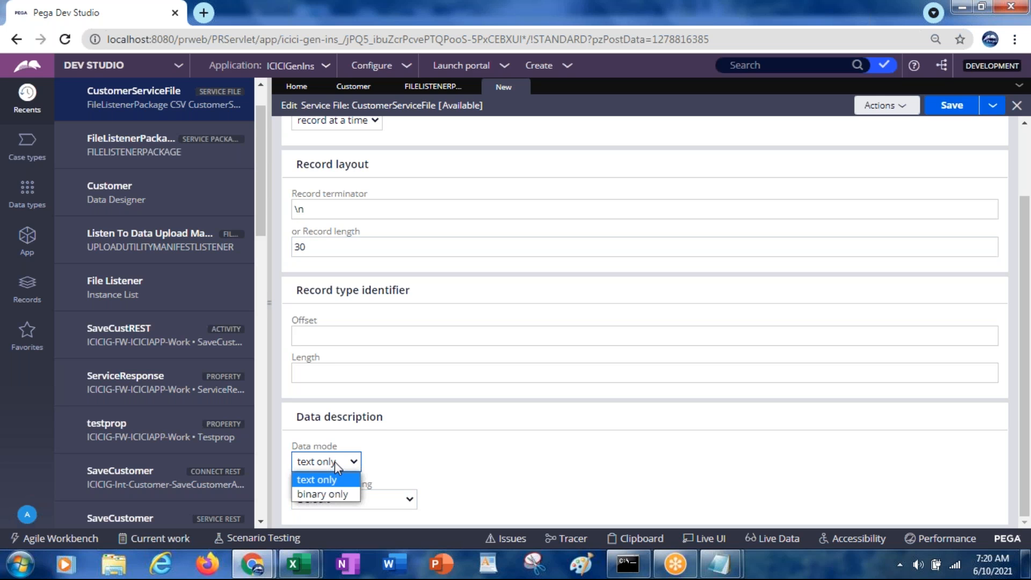
{"action": "left_click", "coordinate": [334, 461]}
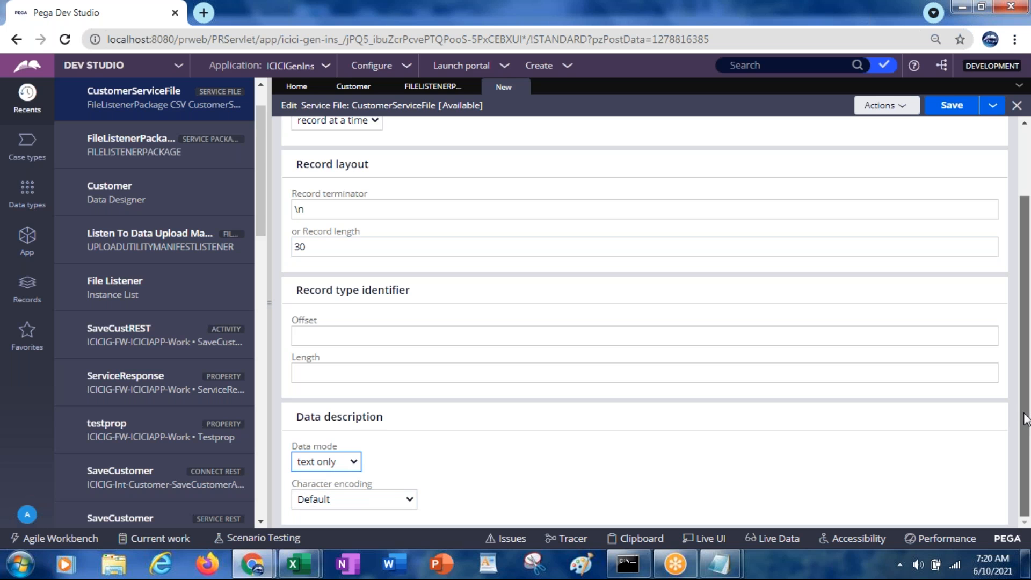
{"action": "left_click_drag", "start_coordinate": [1022, 416], "coordinate": [1023, 357]}
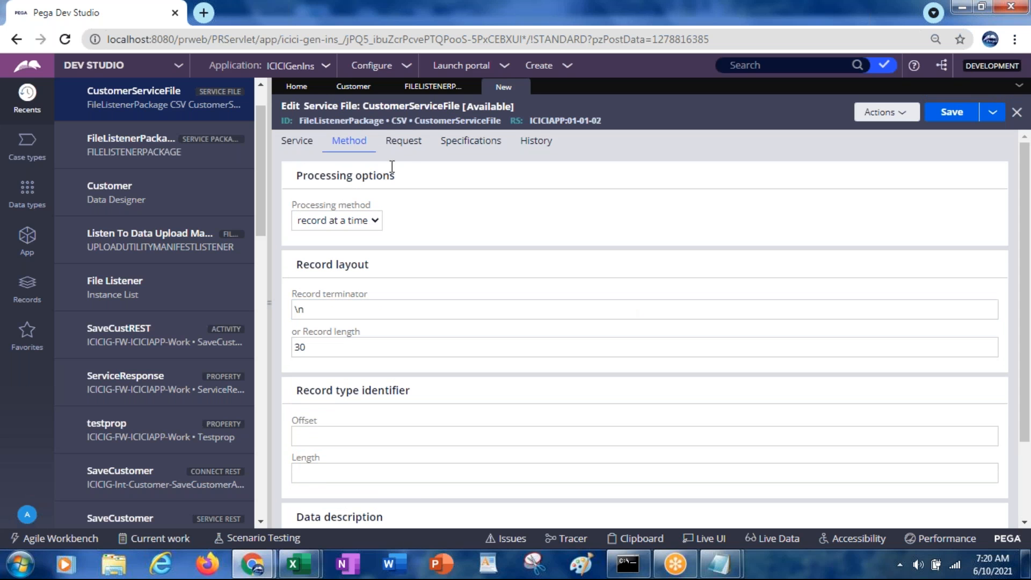
Examine the service file's request settings: processing prolog, parse segment columns and processing epilog.
{"action": "left_click", "coordinate": [406, 142]}
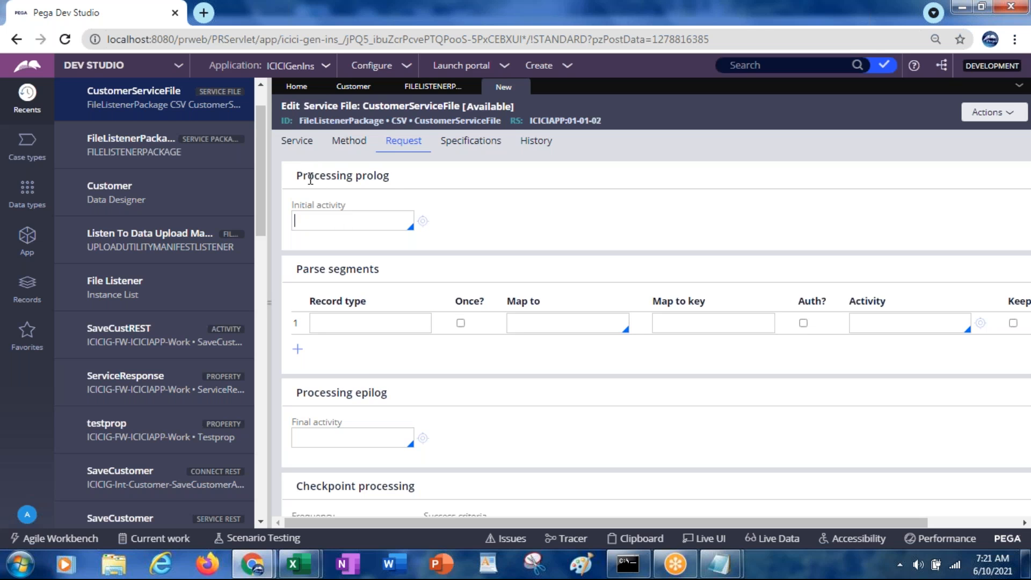
{"action": "left_click_drag", "start_coordinate": [311, 180], "coordinate": [385, 177]}
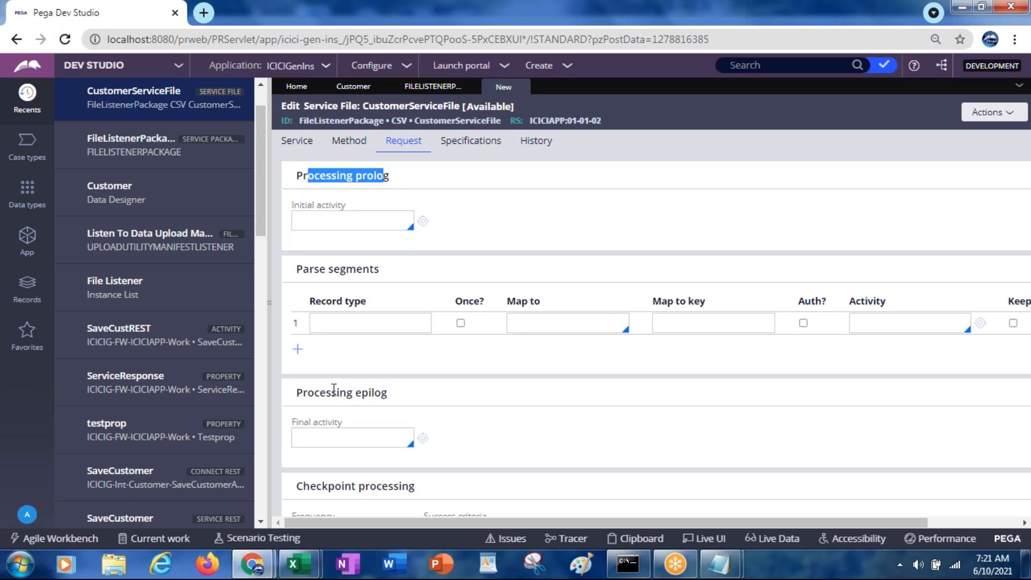
{"action": "left_click_drag", "start_coordinate": [331, 392], "coordinate": [414, 408]}
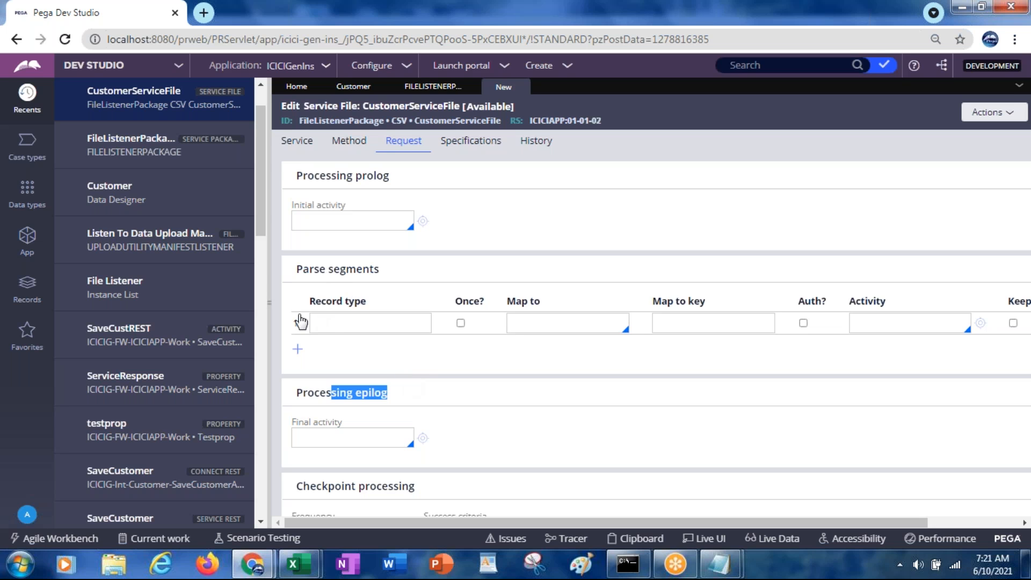
{"action": "left_click", "coordinate": [322, 323]}
{"action": "left_click", "coordinate": [323, 221]}
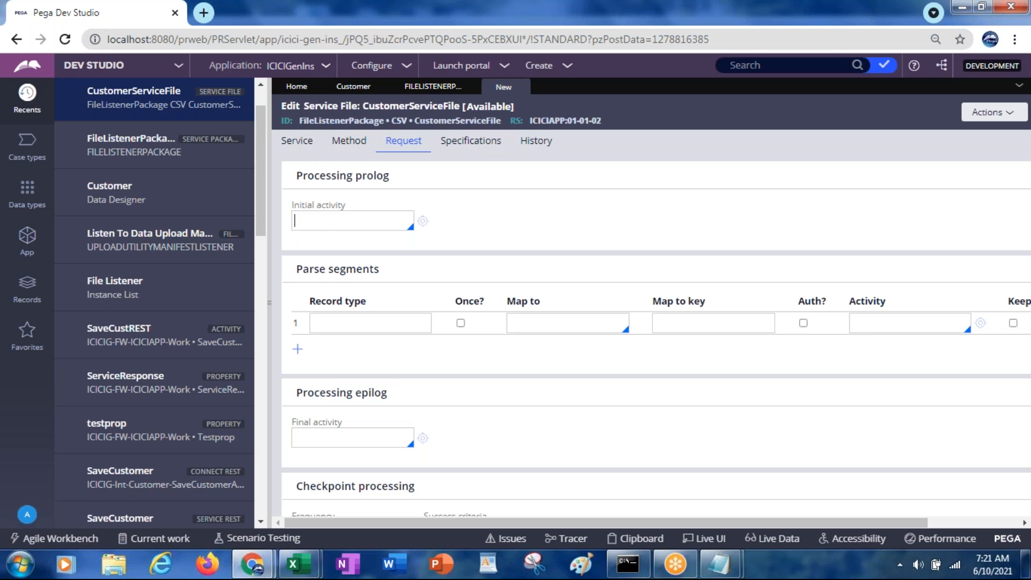
{"action": "left_click", "coordinate": [325, 437]}
{"action": "left_click", "coordinate": [385, 321]}
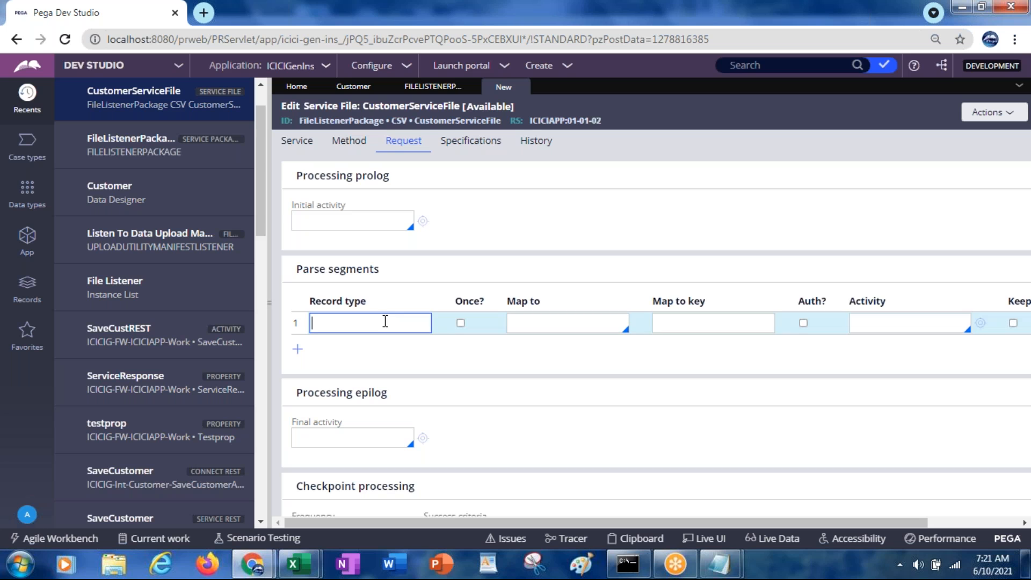
{"action": "left_click", "coordinate": [550, 322]}
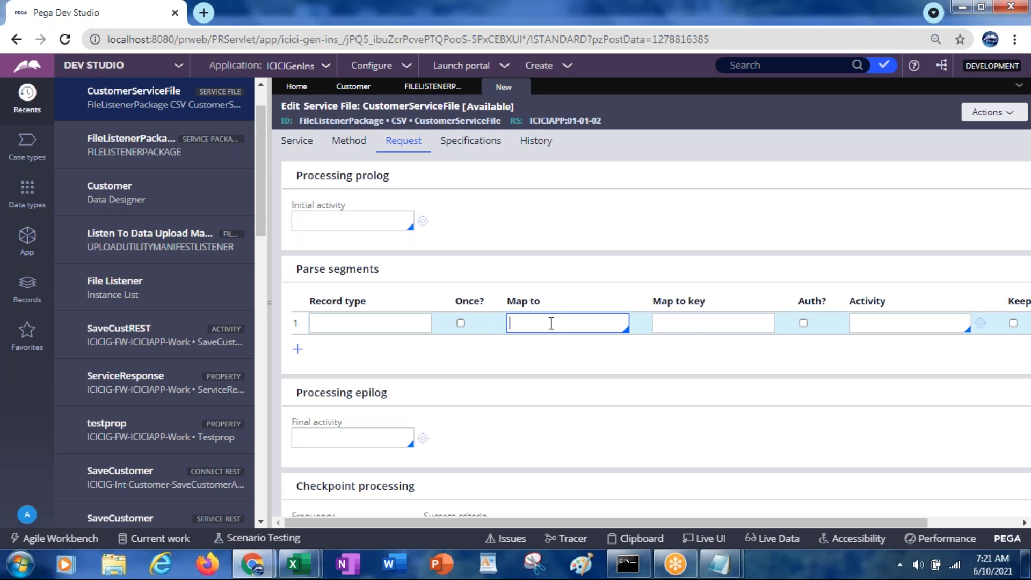
{"action": "left_click", "coordinate": [697, 321]}
{"action": "left_click", "coordinate": [351, 322]}
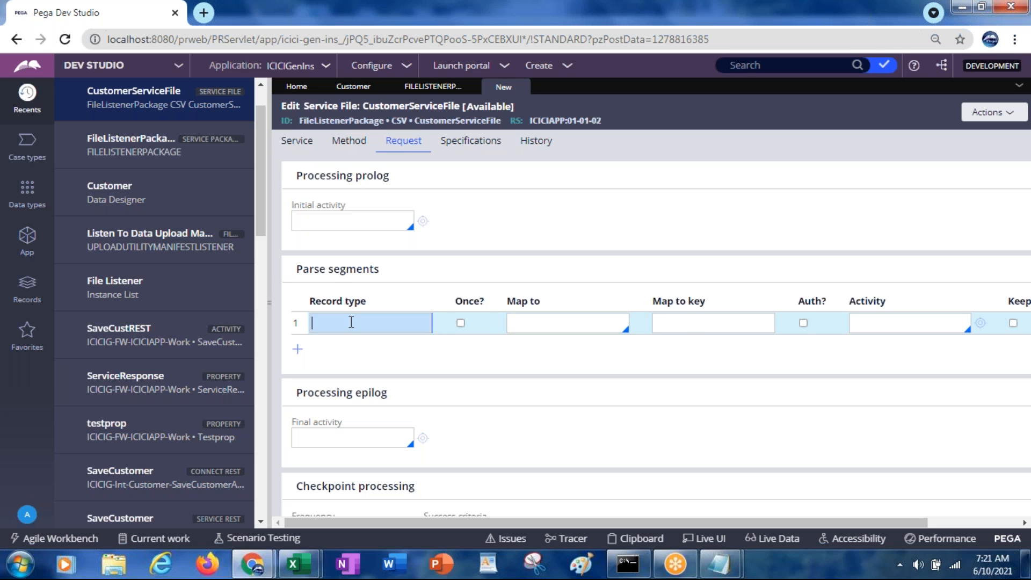
Map the first parse segment to Clipboard and set its record type to CustomerDetailsType.
{"action": "left_click", "coordinate": [525, 324]}
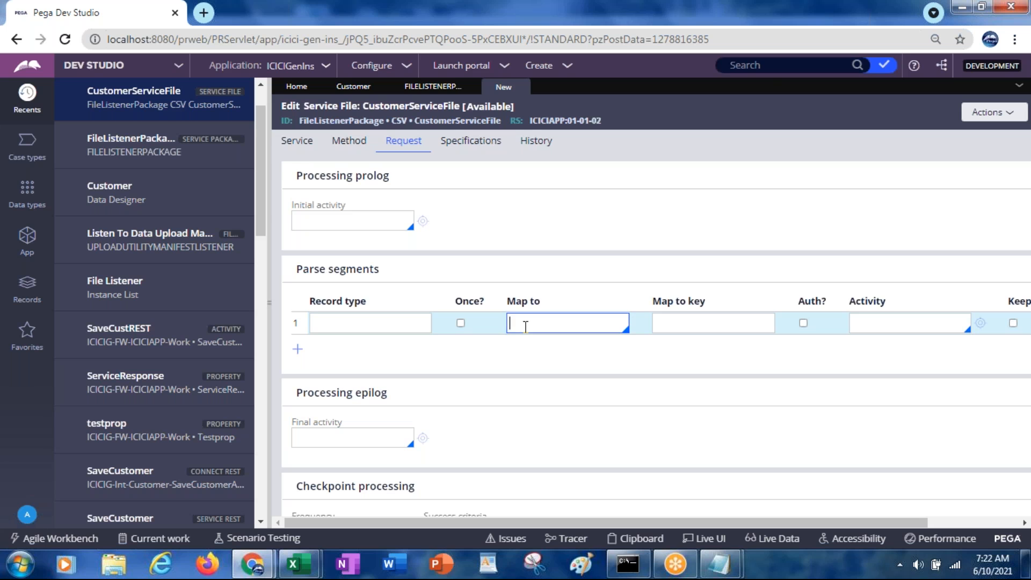
{"action": "left_click", "coordinate": [525, 326]}
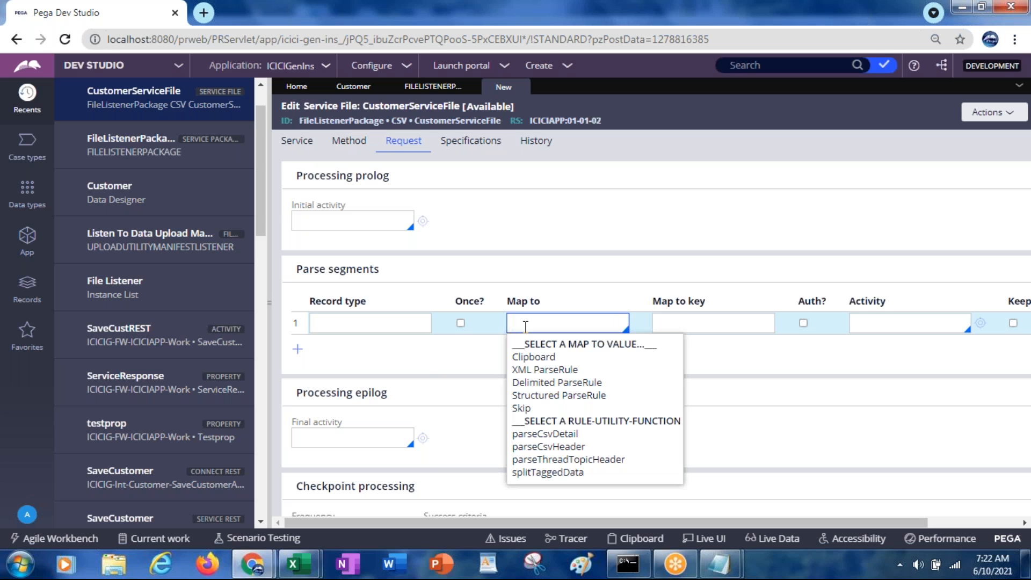
{"action": "left_click", "coordinate": [534, 357]}
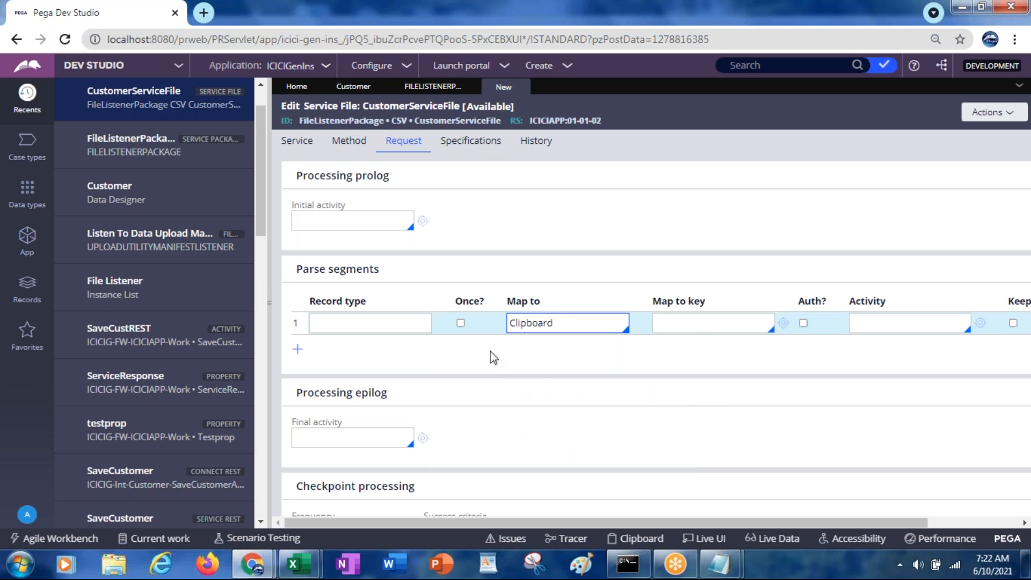
{"action": "left_click", "coordinate": [399, 323]}
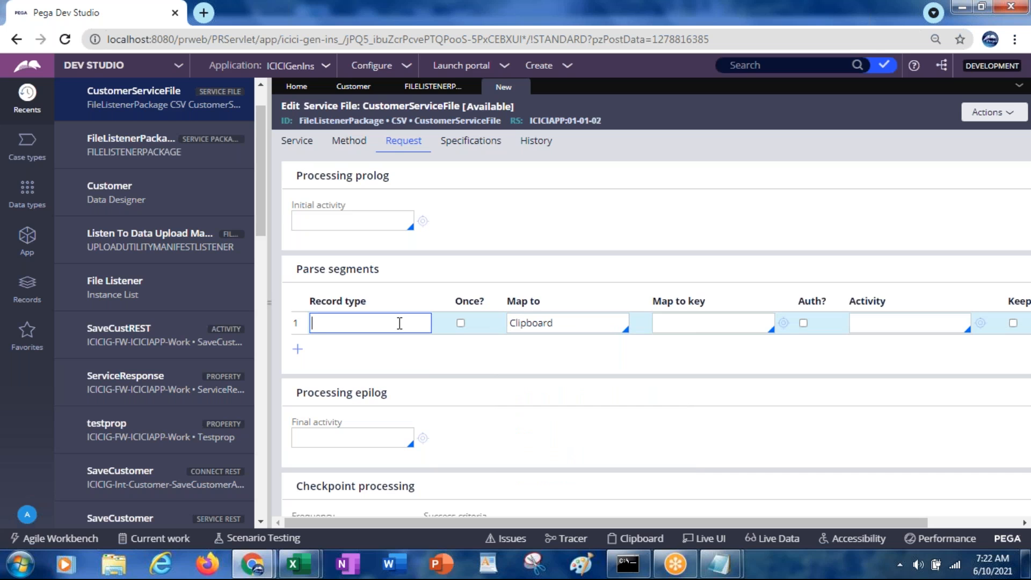
{"action": "type", "text": "CustomerDetailsType"}
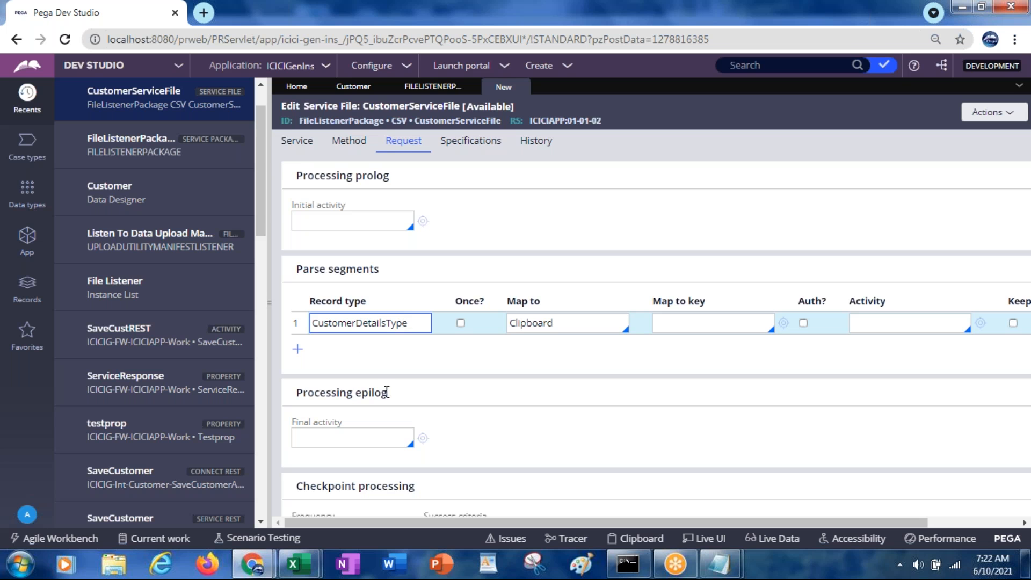
Compare the properties offered for the segment's map to key with the fields of the first customer record in the CustomerDetails Notepad file.
{"action": "left_click", "coordinate": [681, 321]}
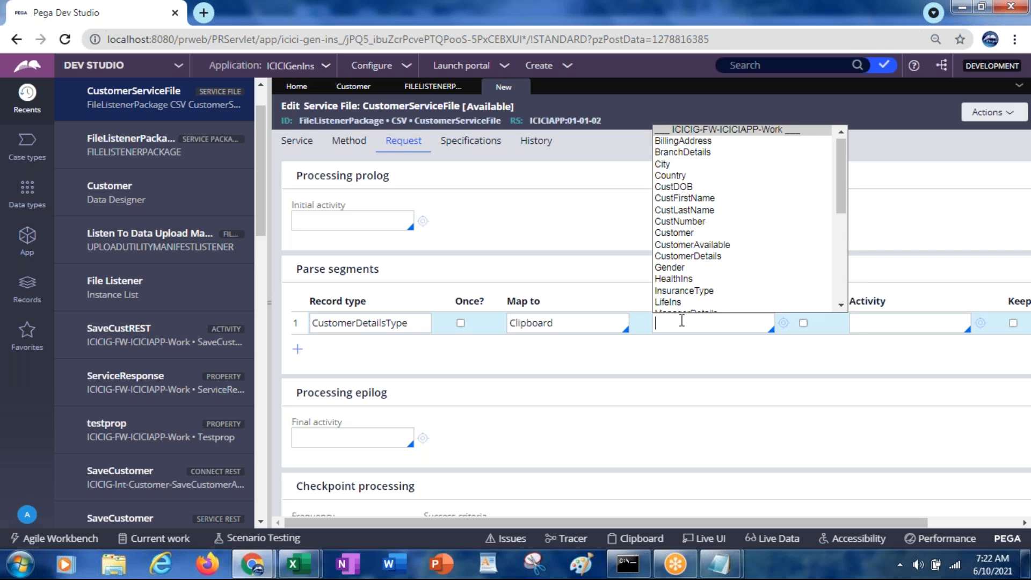
{"action": "left_click", "coordinate": [681, 320]}
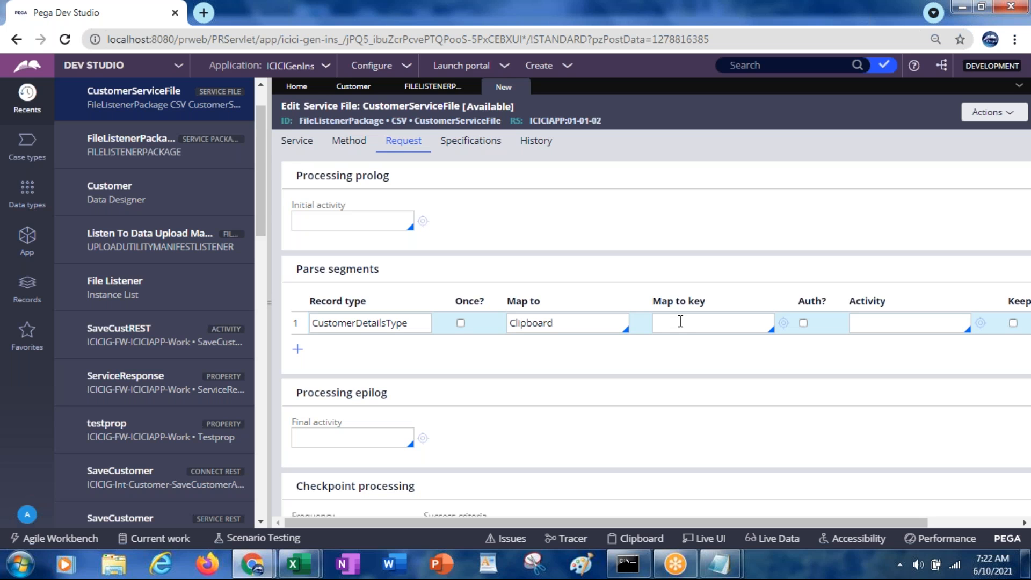
{"action": "key", "text": "alt+Tab"}
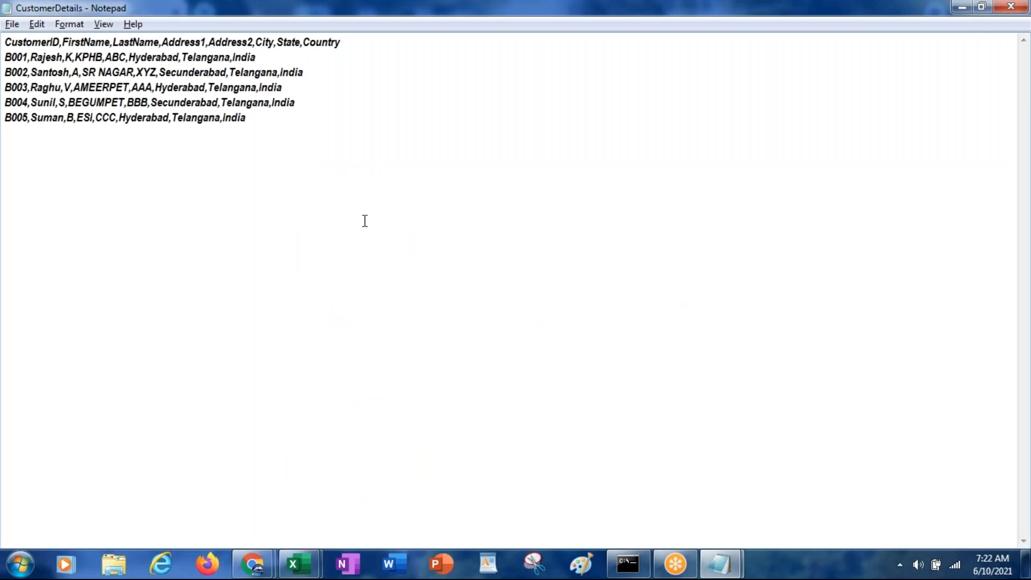
{"action": "double_click", "coordinate": [17, 57]}
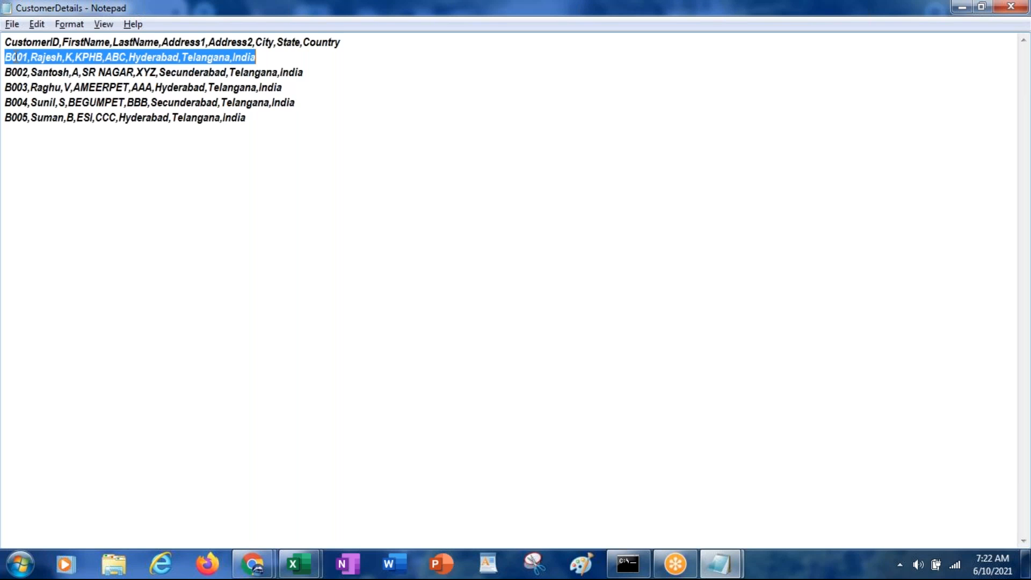
{"action": "left_click", "coordinate": [27, 57]}
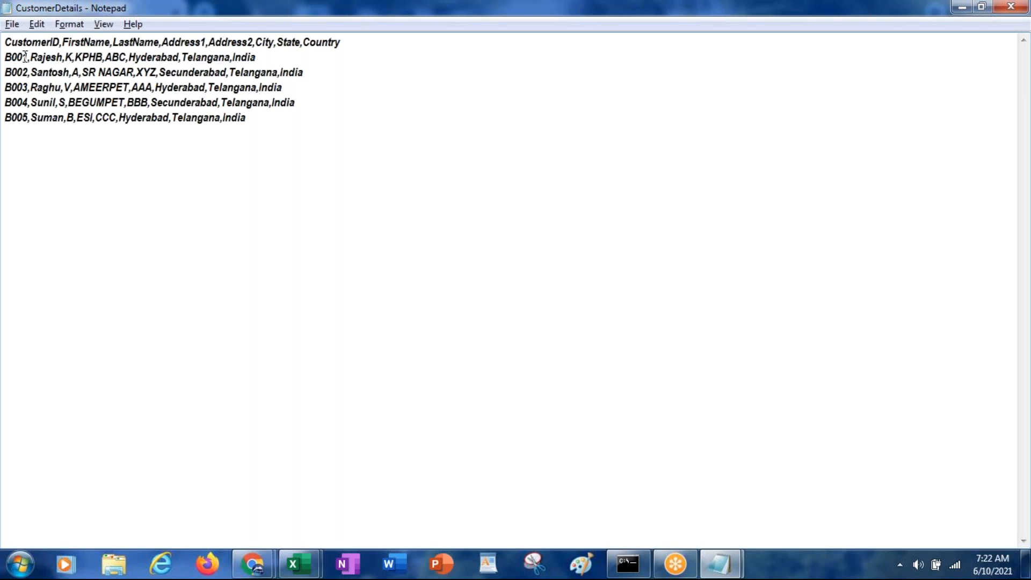
{"action": "left_click_drag", "start_coordinate": [27, 57], "coordinate": [6, 57]}
{"action": "left_click_drag", "start_coordinate": [30, 57], "coordinate": [125, 57]}
{"action": "double_click", "coordinate": [149, 56]}
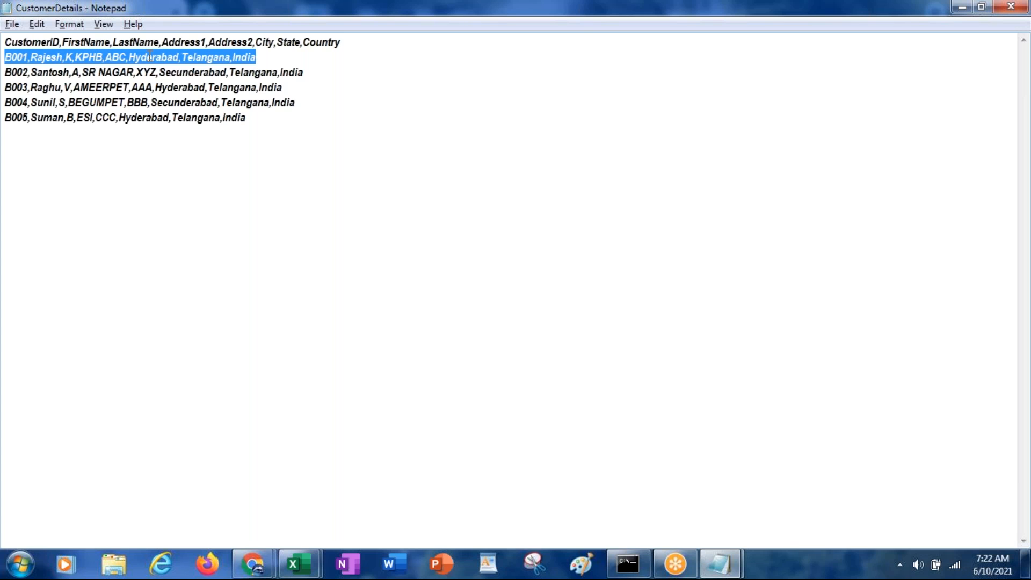
{"action": "key", "text": "alt+Tab"}
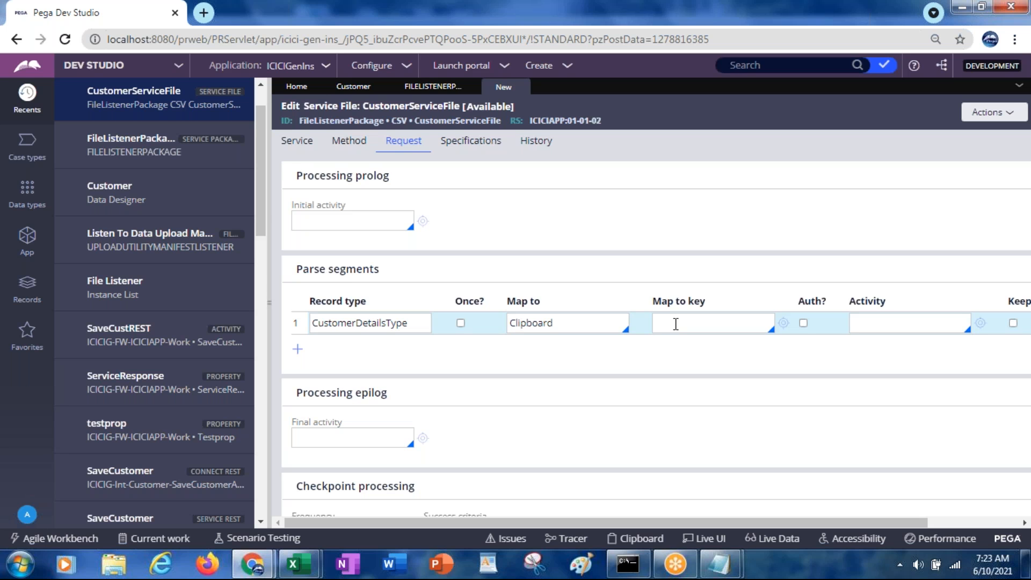
Set the segment's map to key to ParseCustDetails and create and save it as a text property in ICICIG-FW-ICICIAPP-Work.
{"action": "type", "text": "ParseCustDetails"}
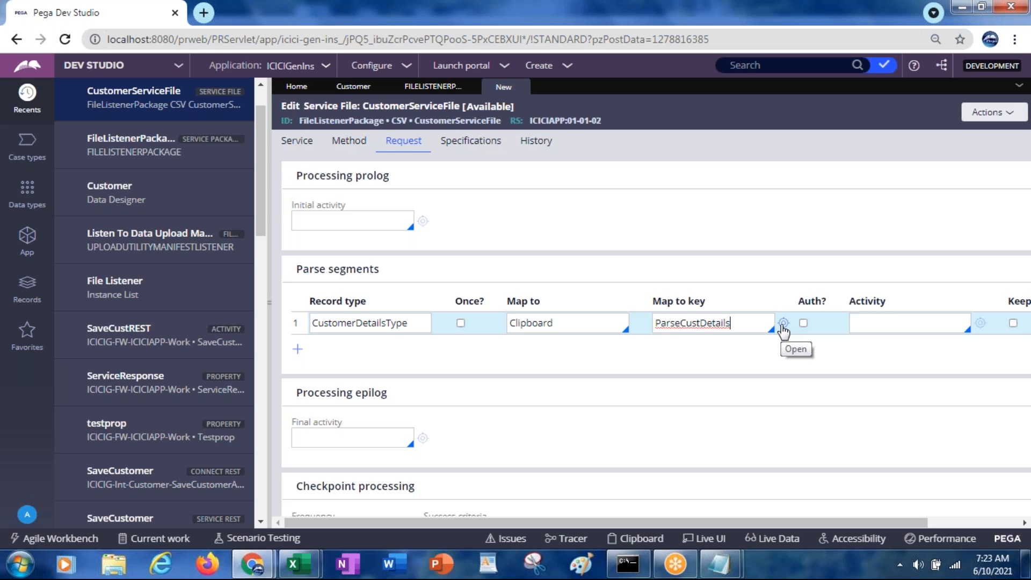
{"action": "left_click", "coordinate": [783, 324]}
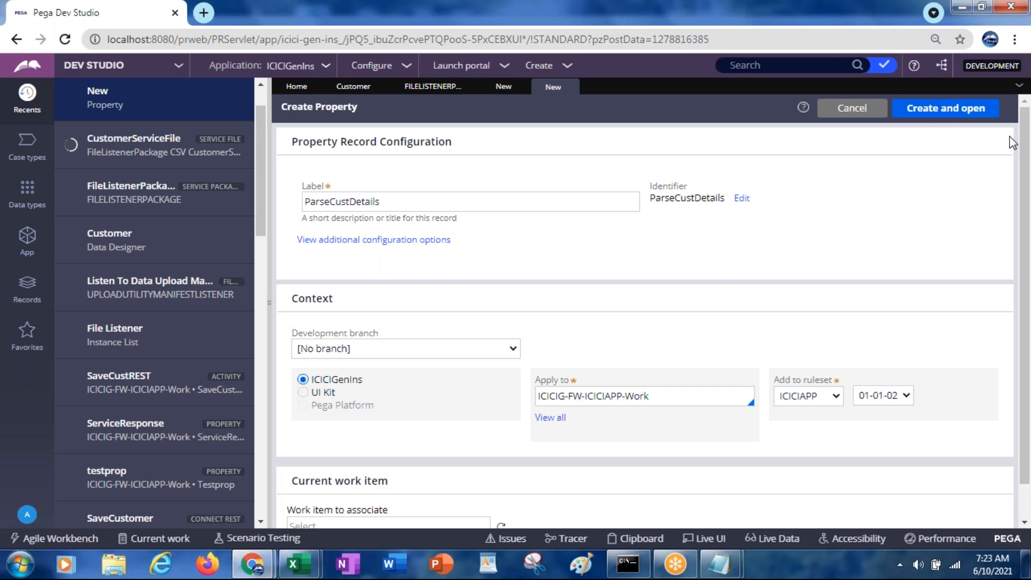
{"action": "left_click", "coordinate": [937, 114]}
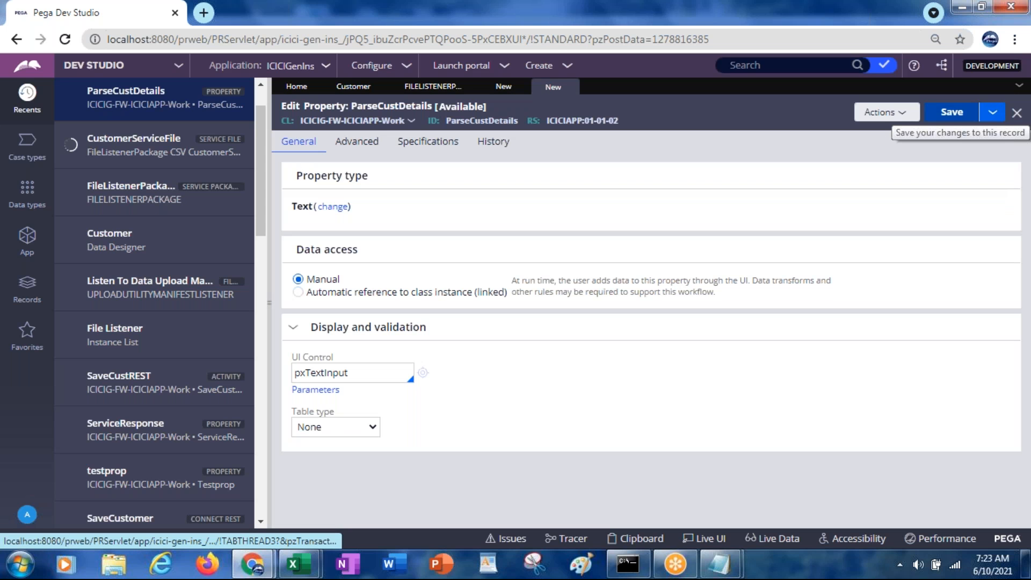
{"action": "left_click", "coordinate": [954, 111]}
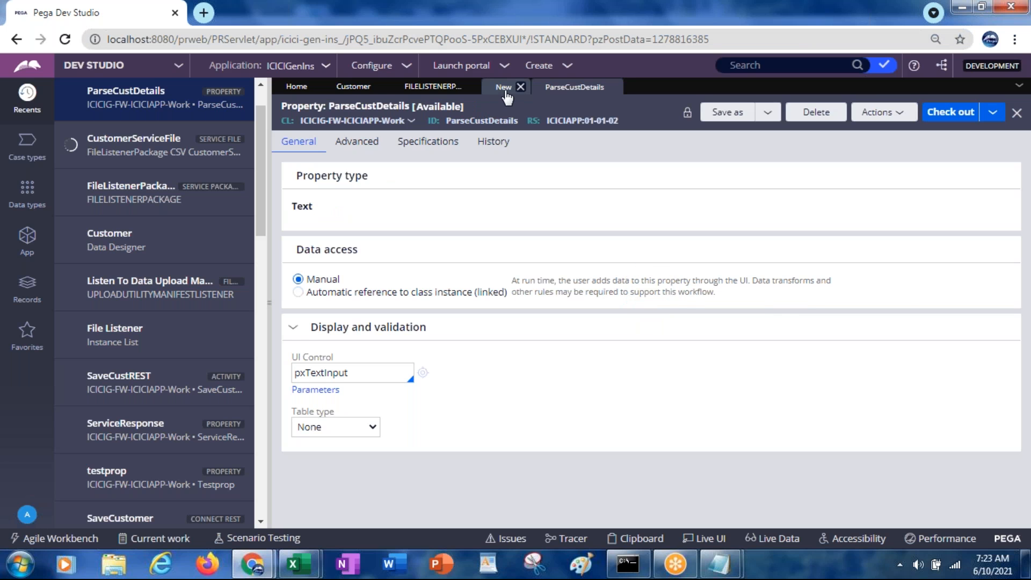
Return to CustomerServiceFile and change the first parse segment's Map to value to Delimited ParseRule.
{"action": "left_click", "coordinate": [505, 89]}
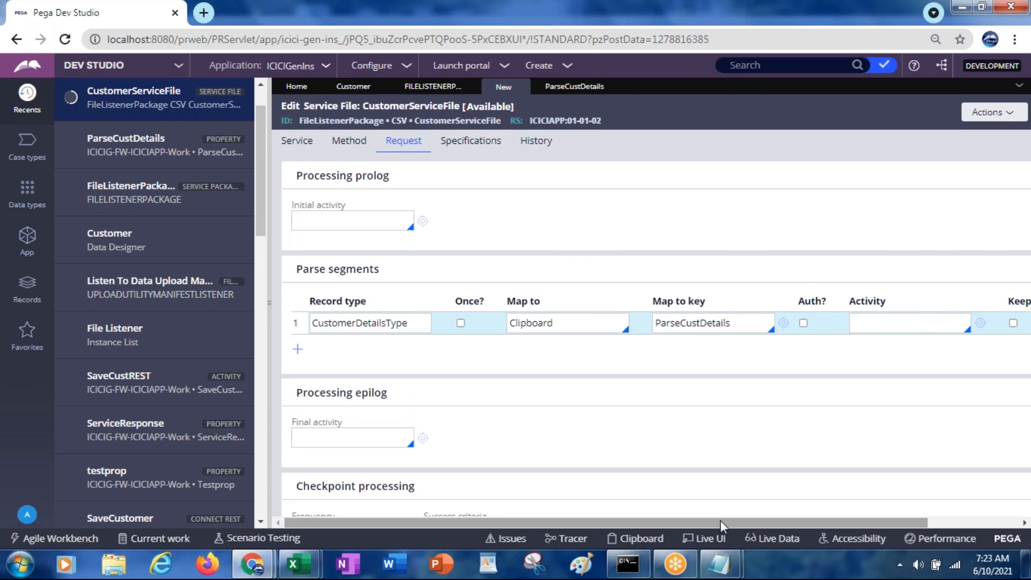
{"action": "left_click_drag", "start_coordinate": [720, 520], "coordinate": [699, 520]}
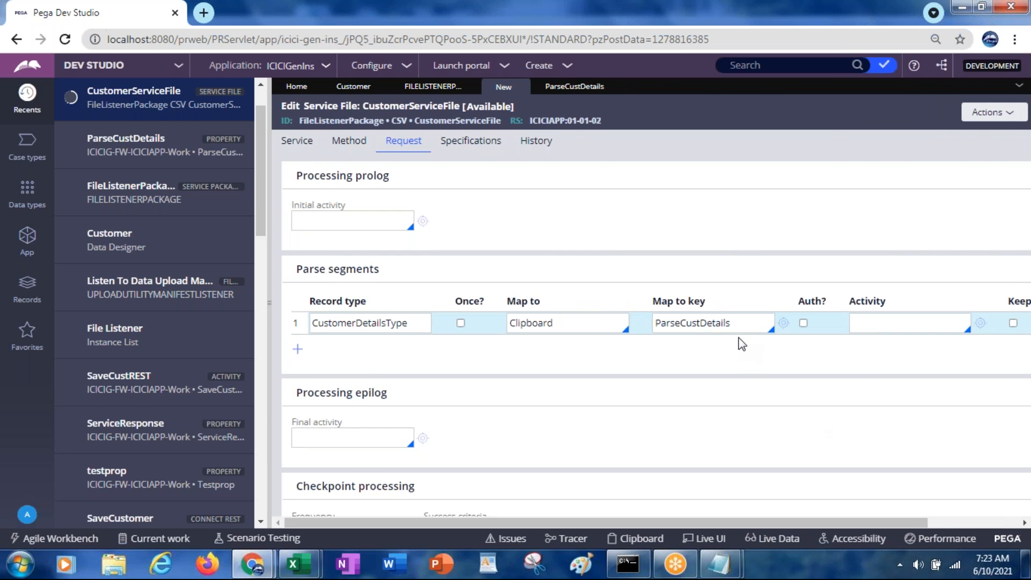
{"action": "left_click", "coordinate": [589, 327]}
{"action": "left_click", "coordinate": [589, 328]}
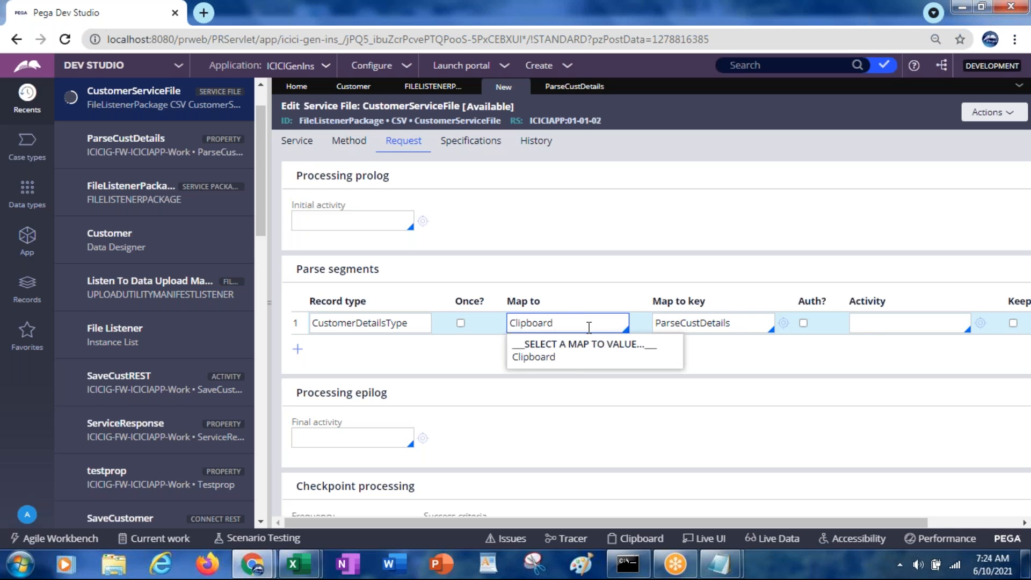
{"action": "key", "text": "BackSpace"}
{"action": "key", "text": "BackSpace"}
{"action": "key", "text": "BackSpace"}
{"action": "key", "text": "BackSpace"}
{"action": "key", "text": "BackSpace"}
{"action": "key", "text": "BackSpace"}
{"action": "key", "text": "BackSpace"}
{"action": "key", "text": "BackSpace"}
{"action": "key", "text": "BackSpace"}
{"action": "key", "text": "Down"}
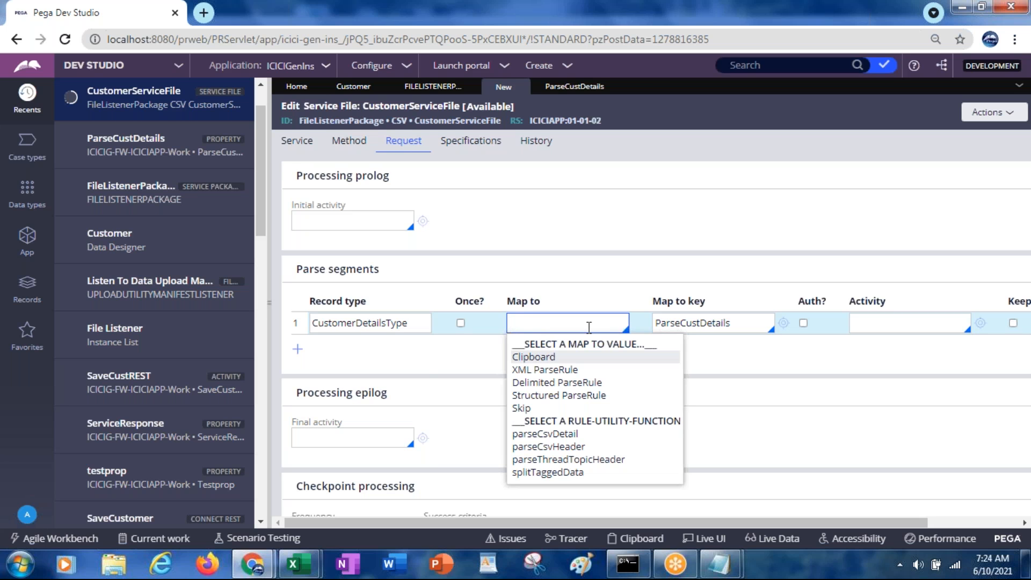
{"action": "left_click", "coordinate": [544, 383]}
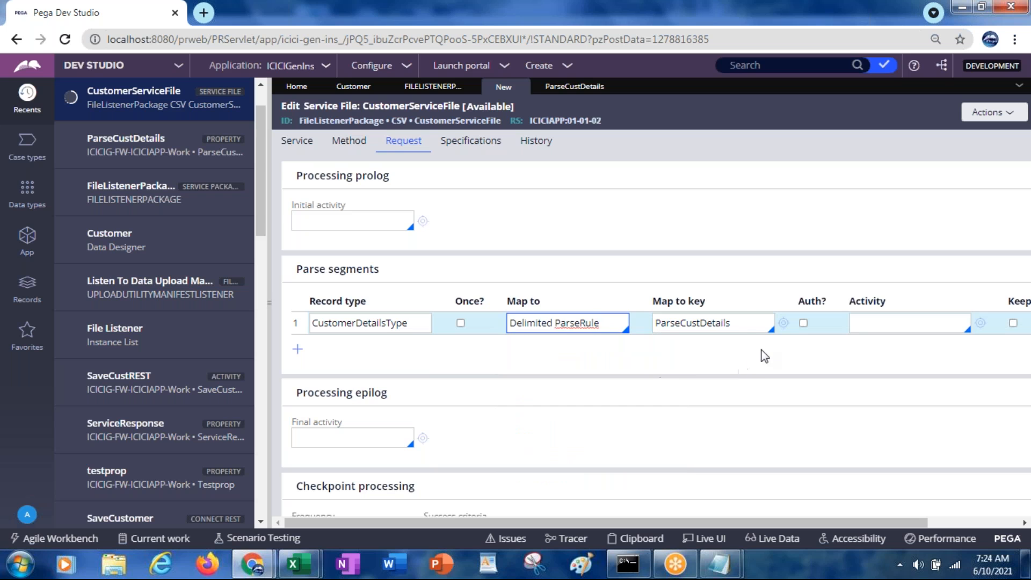
Create the Parse Delimited rule ParseCustDetails with record type CSV from the segment's map to key, then close the ParseCustDetails property.
{"action": "left_click", "coordinate": [747, 321]}
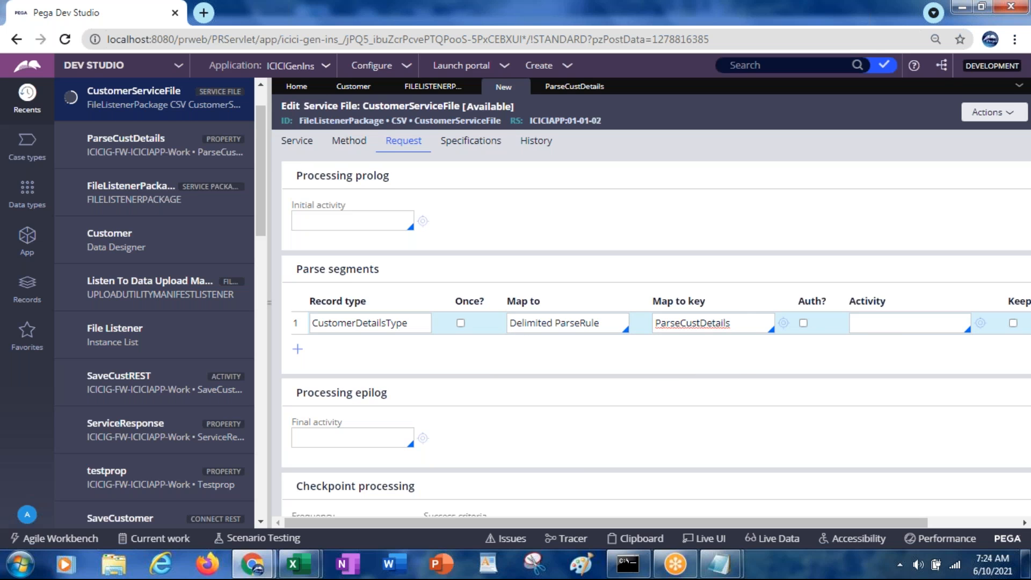
{"action": "left_click", "coordinate": [782, 323]}
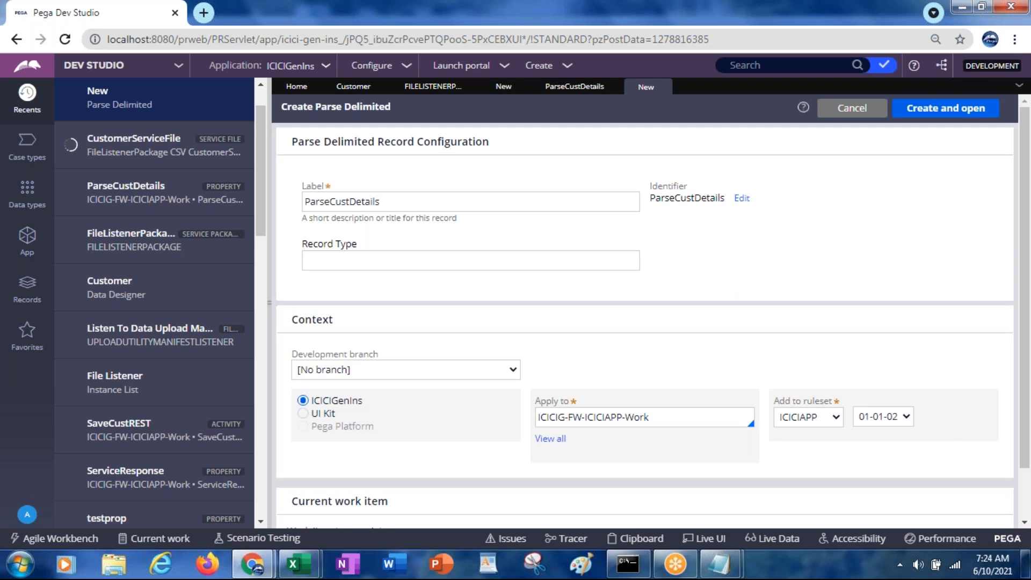
{"action": "left_click", "coordinate": [382, 201]}
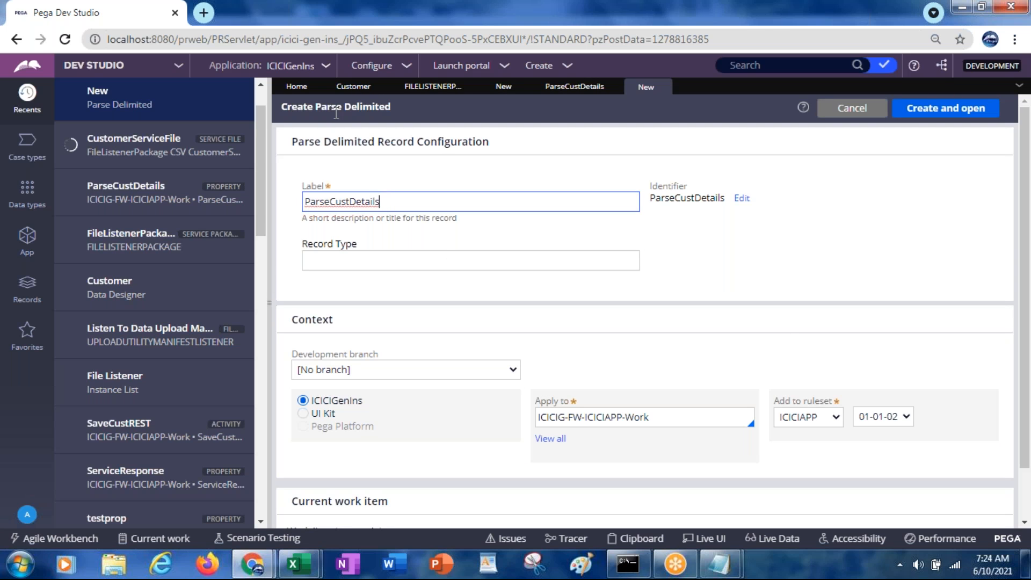
{"action": "left_click", "coordinate": [331, 262]}
{"action": "type", "text": "c"}
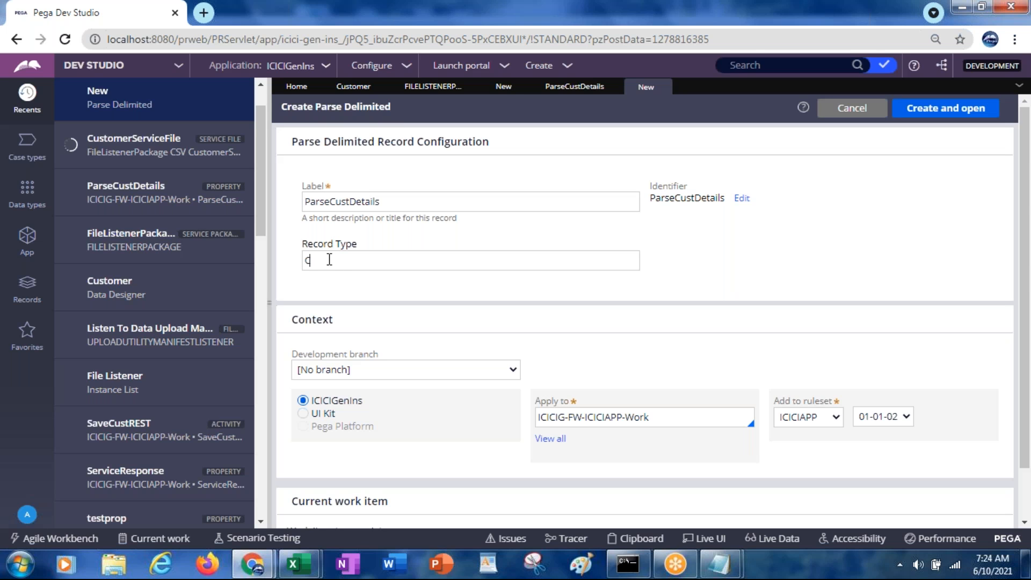
{"action": "type", "text": "SV"}
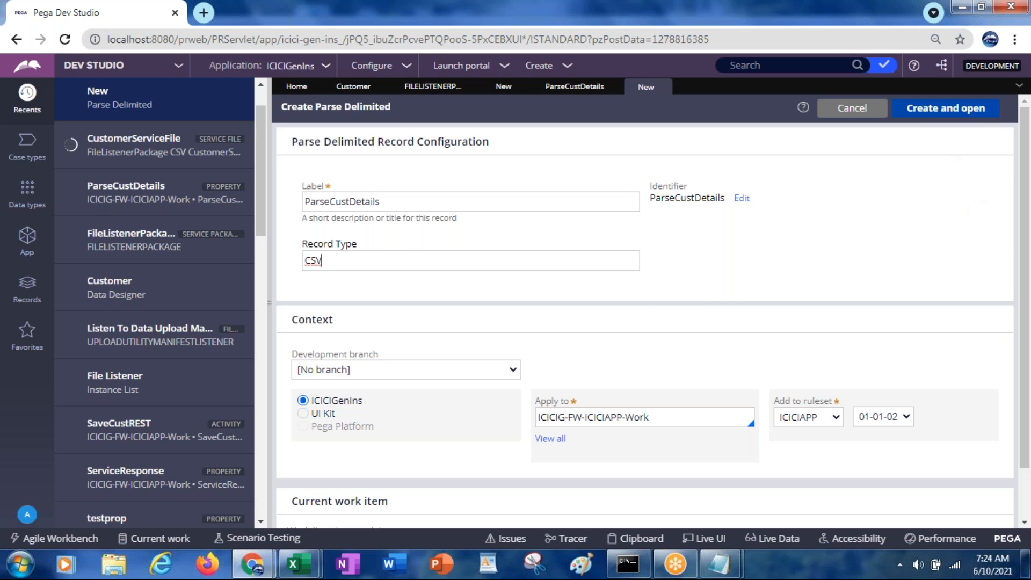
{"action": "left_click", "coordinate": [924, 112]}
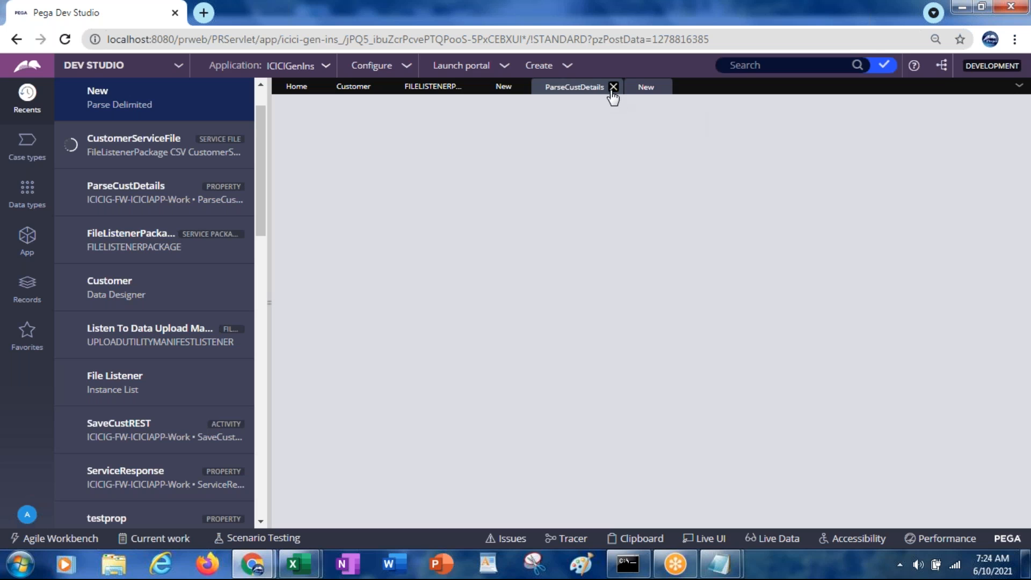
{"action": "left_click", "coordinate": [613, 86]}
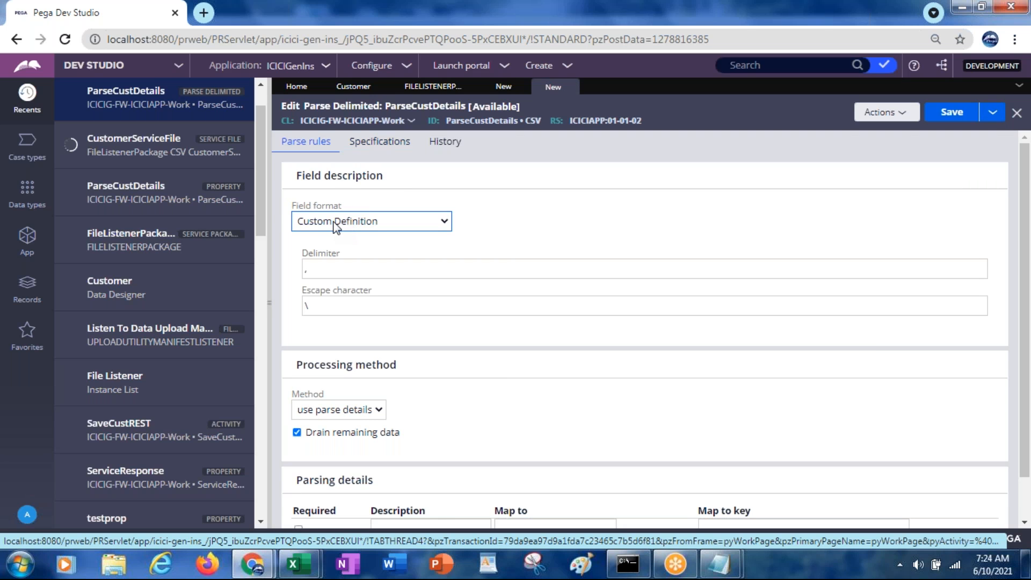
Compare the Comma-Separated Values (CSV) and Custom Definition field formats, including the custom delimiter and escape character, against the CustomerDetails records.
{"action": "key", "text": "alt+Tab"}
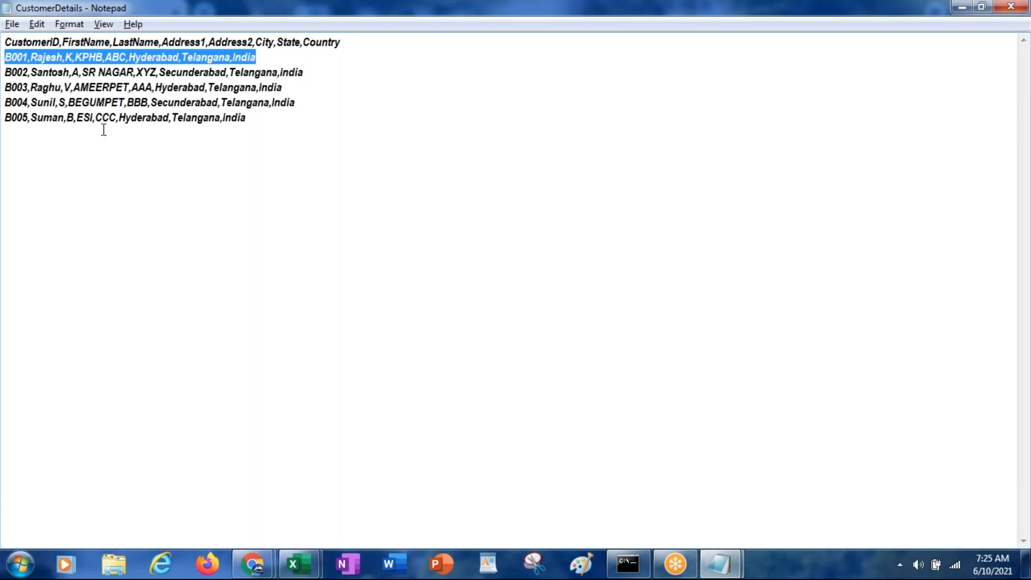
{"action": "key", "text": "alt+Tab"}
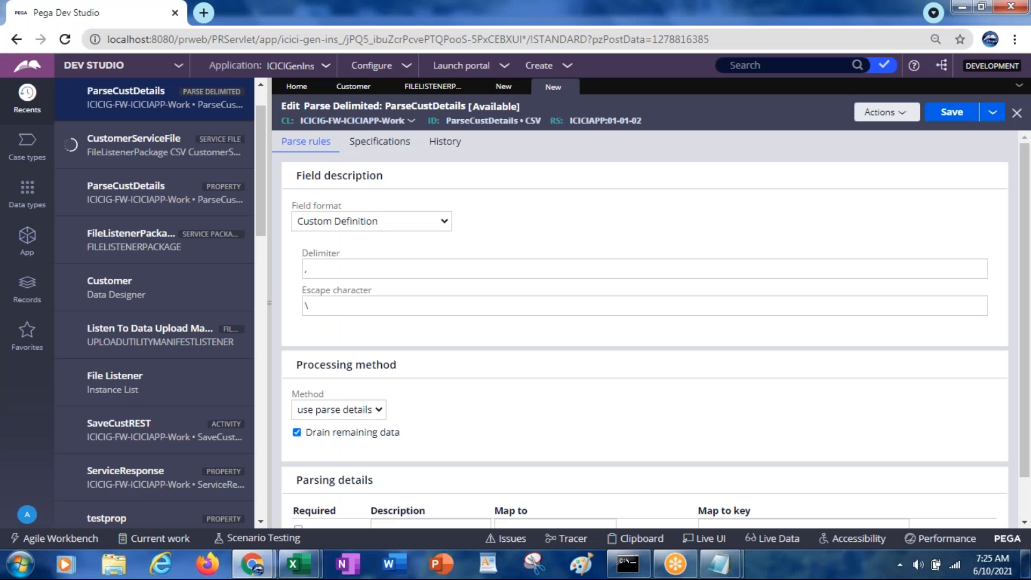
{"action": "left_click", "coordinate": [354, 229]}
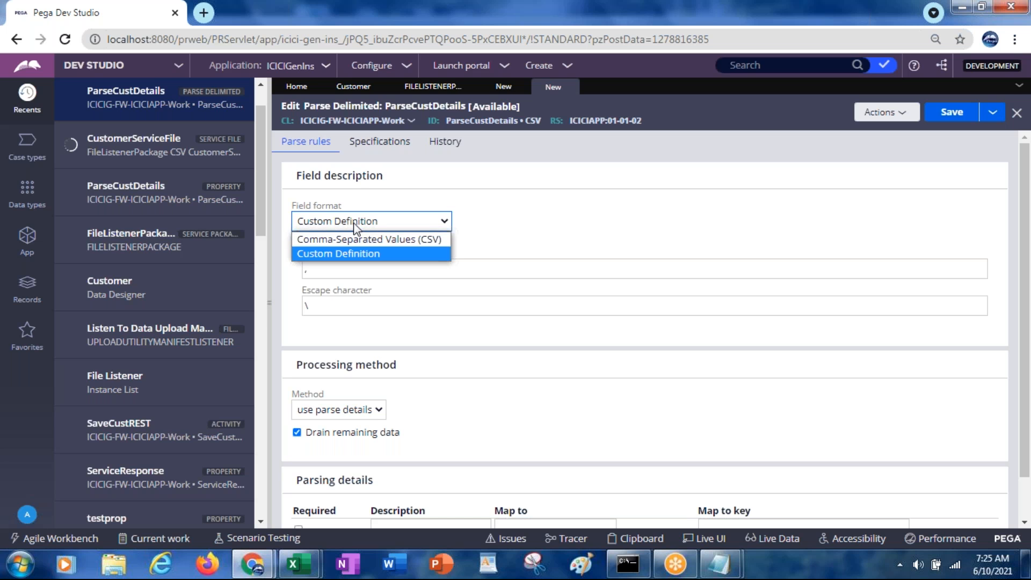
{"action": "left_click", "coordinate": [369, 239]}
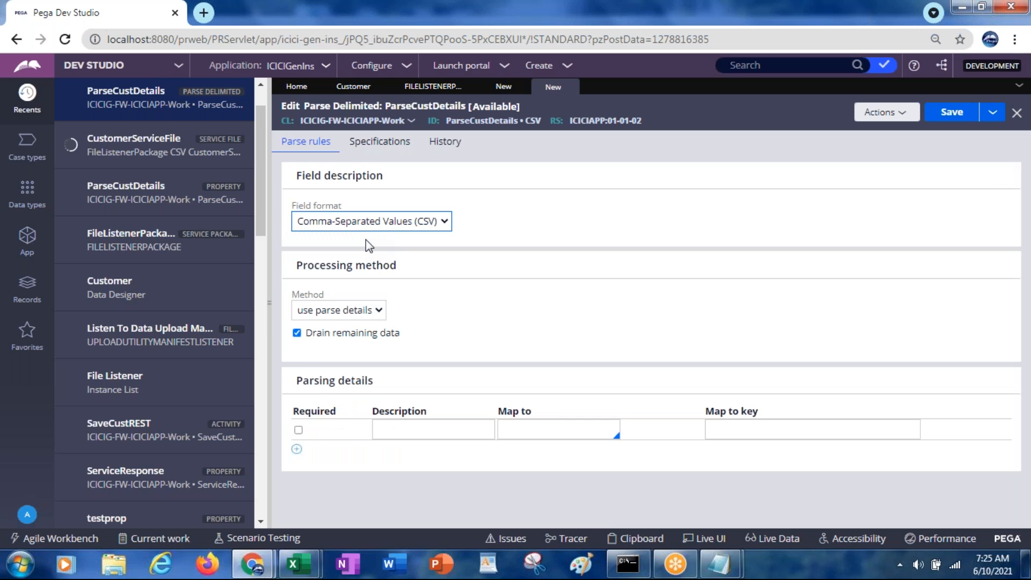
{"action": "left_click", "coordinate": [343, 223]}
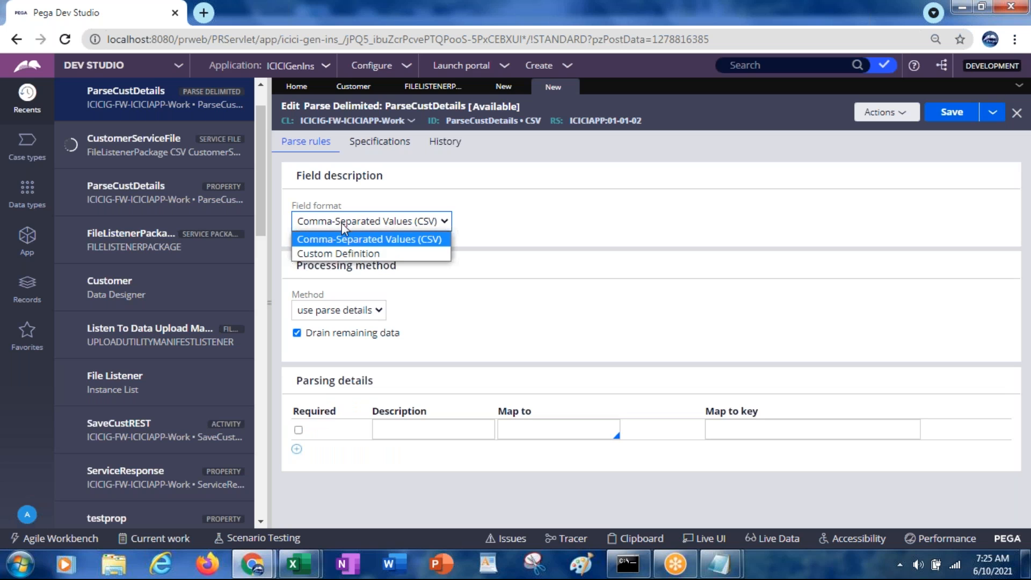
{"action": "left_click", "coordinate": [338, 250]}
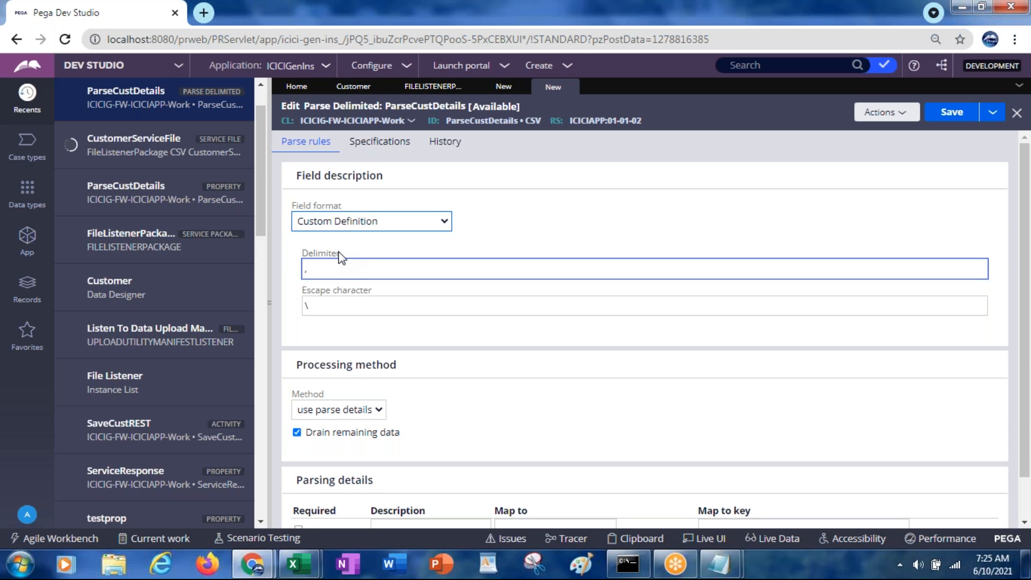
{"action": "left_click", "coordinate": [324, 293]}
{"action": "left_click", "coordinate": [315, 269]}
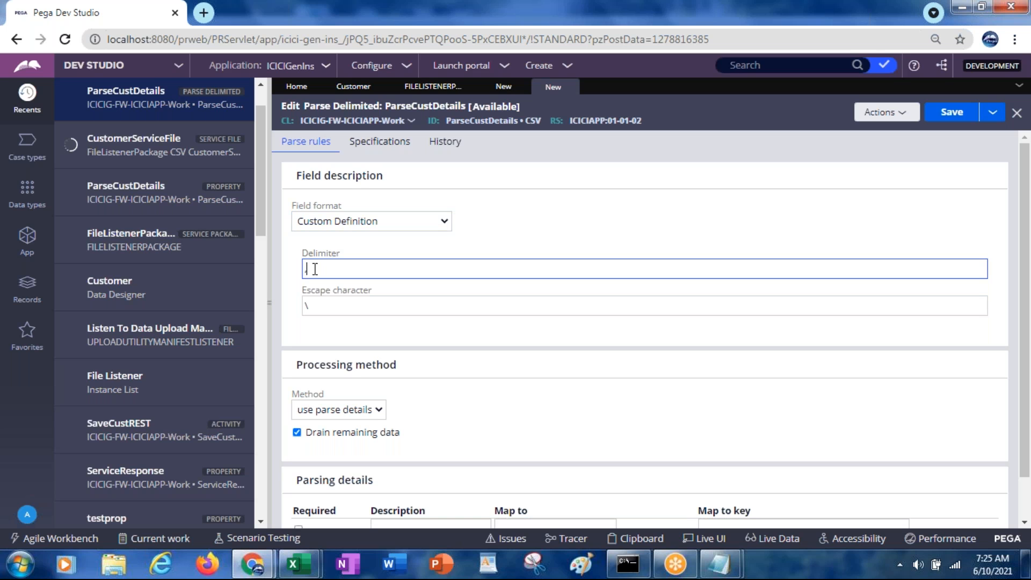
{"action": "left_click", "coordinate": [314, 304]}
{"action": "left_click", "coordinate": [304, 270]}
{"action": "left_click", "coordinate": [342, 227]}
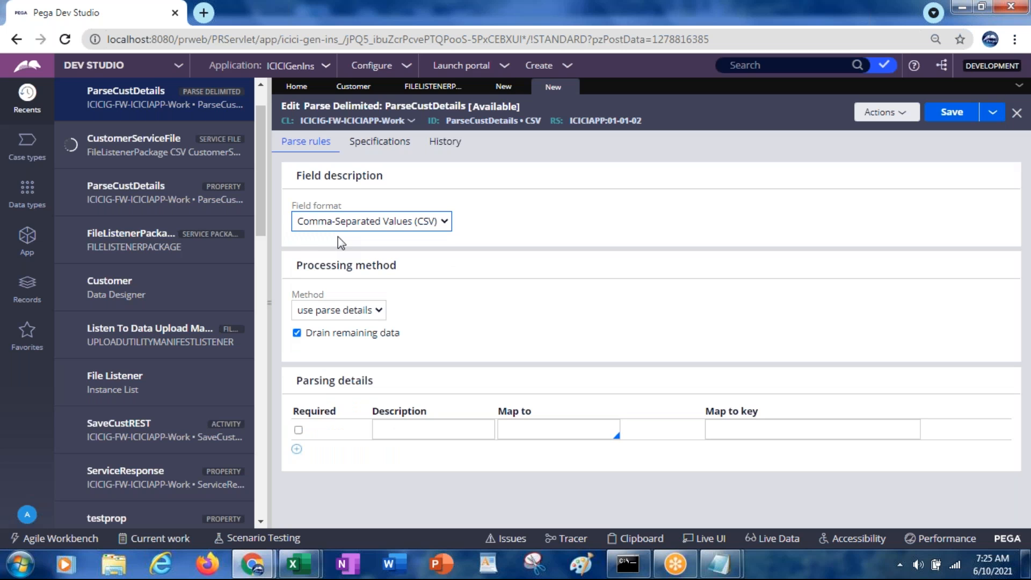
{"action": "left_click", "coordinate": [326, 226]}
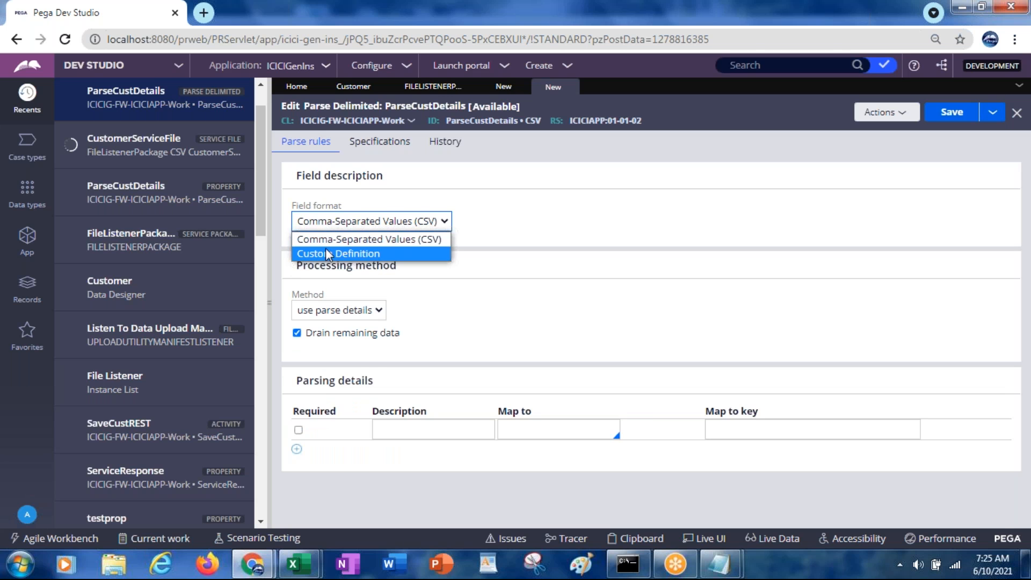
{"action": "left_click", "coordinate": [325, 253]}
{"action": "left_click", "coordinate": [323, 268]}
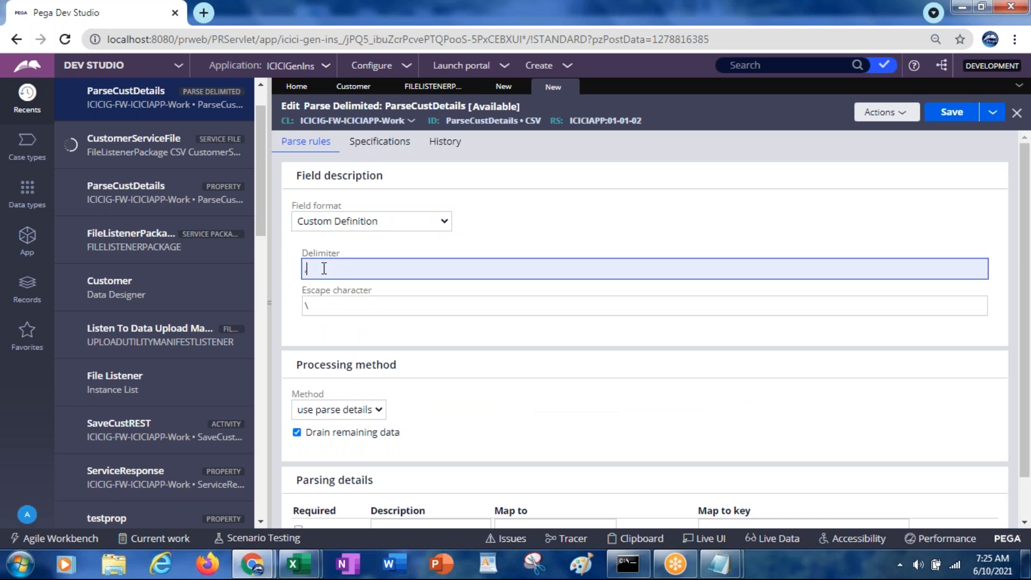
In the CustomerDetails Notepad file, replace the commas after the first record's customer ID and first name with colons.
{"action": "key", "text": "alt+Tab"}
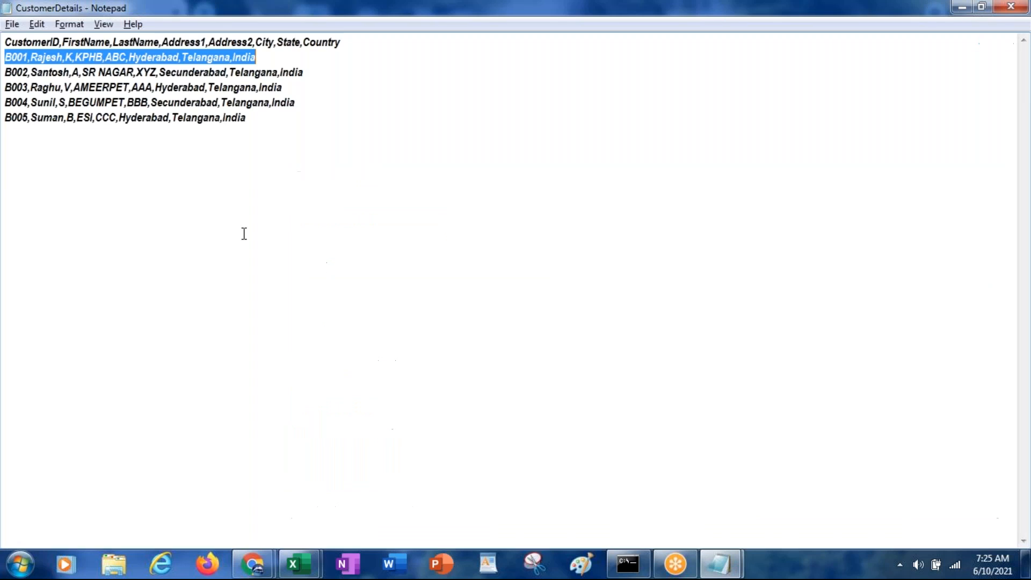
{"action": "left_click", "coordinate": [32, 60]}
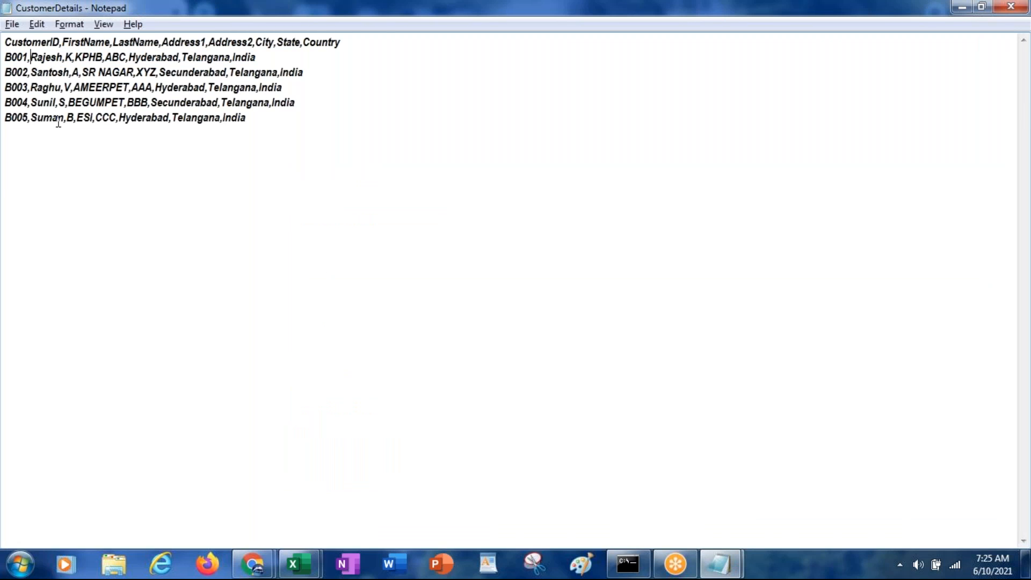
{"action": "key", "text": "BackSpace"}
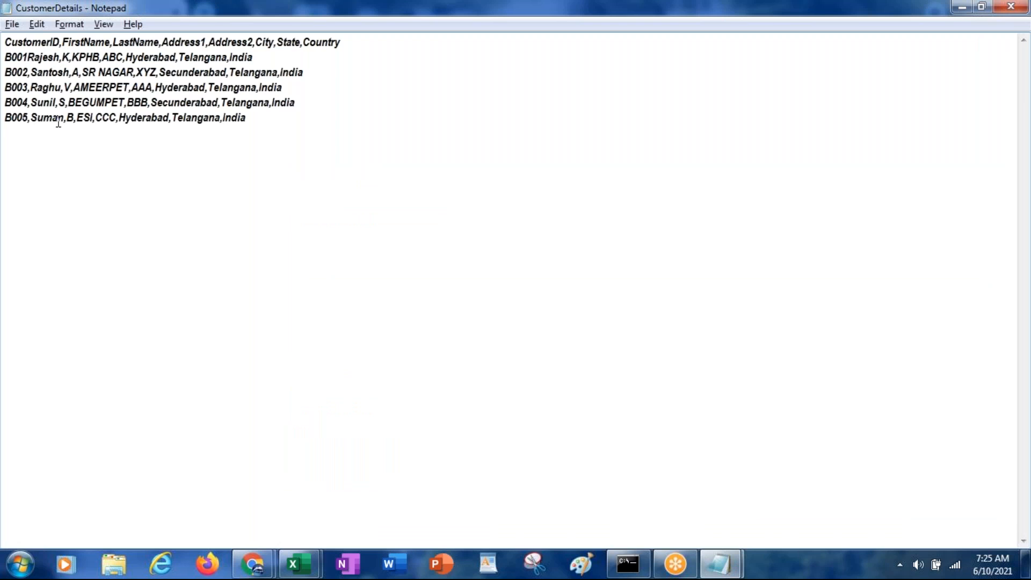
{"action": "type", "text": ":"}
{"action": "key", "text": "Right"}
{"action": "key", "text": "Right"}
{"action": "key", "text": "Right"}
{"action": "key", "text": "Right"}
{"action": "key", "text": "Right"}
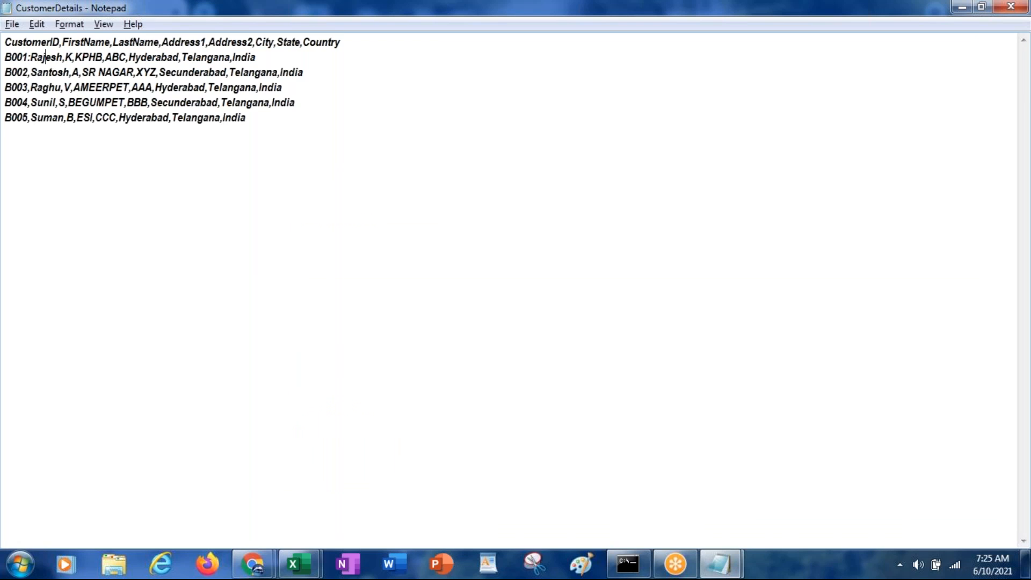
{"action": "key", "text": "Right"}
{"action": "key", "text": "Delete"}
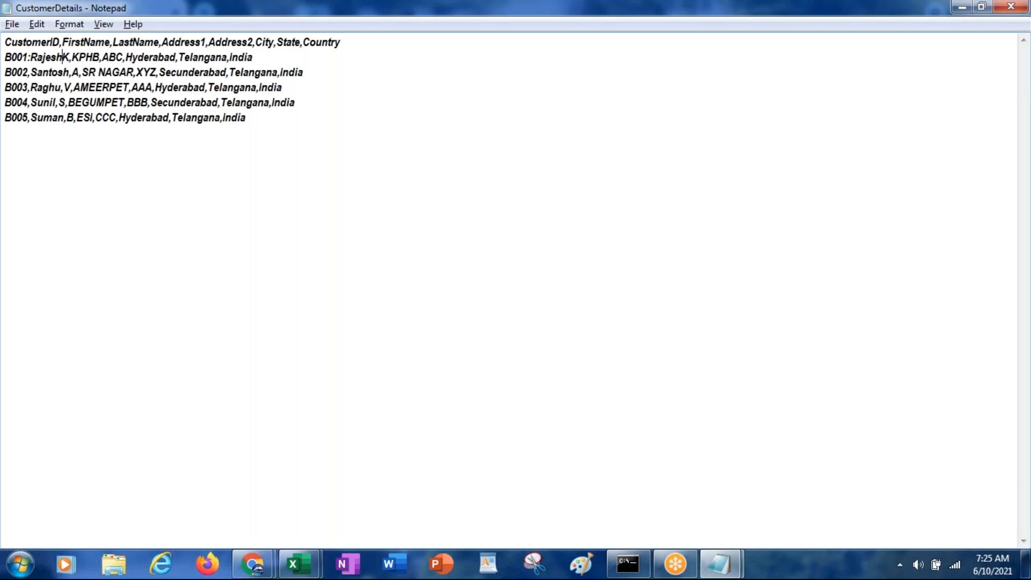
{"action": "type", "text": ":"}
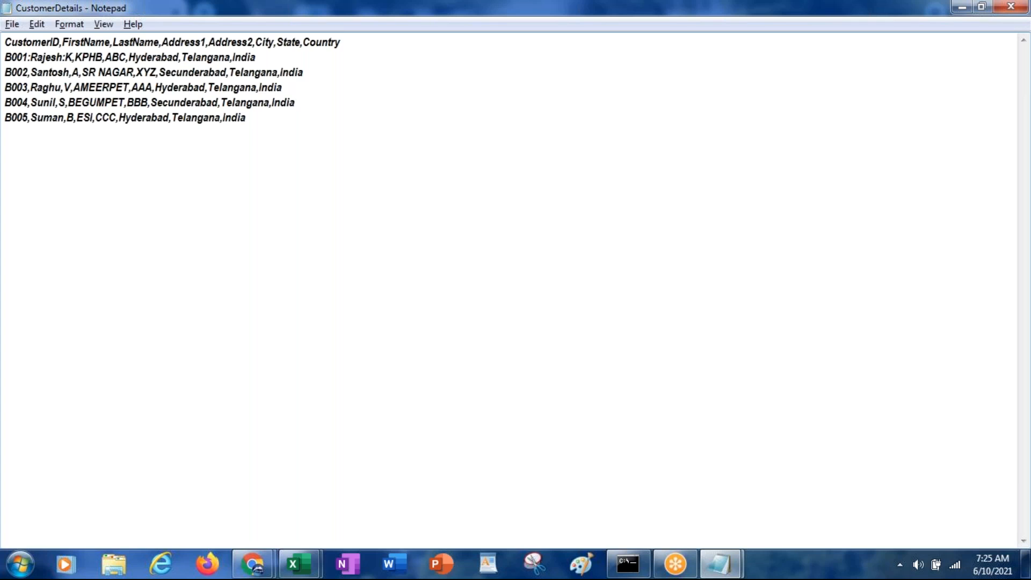
Restore the commas after the first name and customer ID in the first record, and return to the parse rule in Dev Studio.
{"action": "key", "text": "BackSpace"}
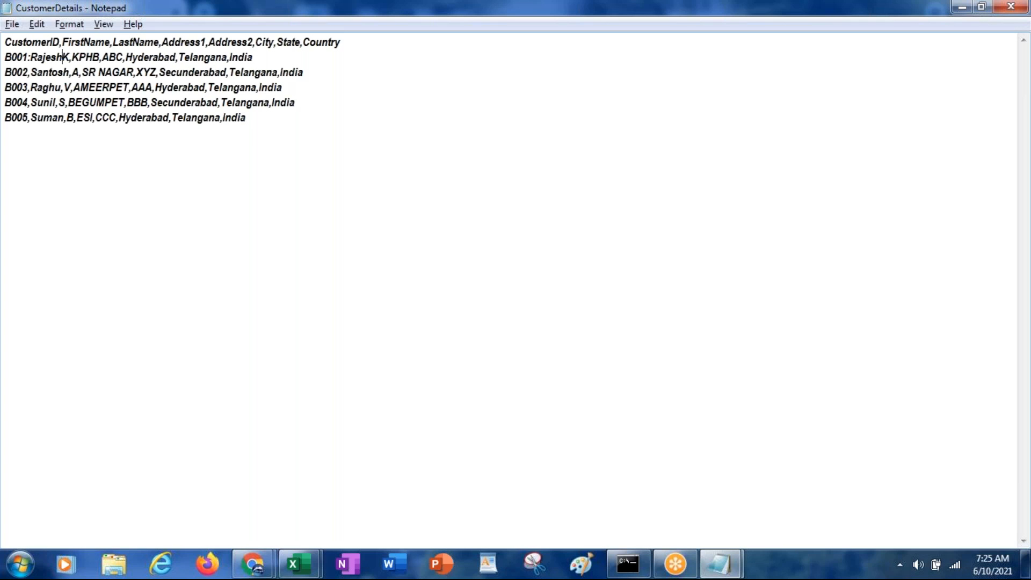
{"action": "type", "text": ","}
{"action": "left_click", "coordinate": [30, 57]}
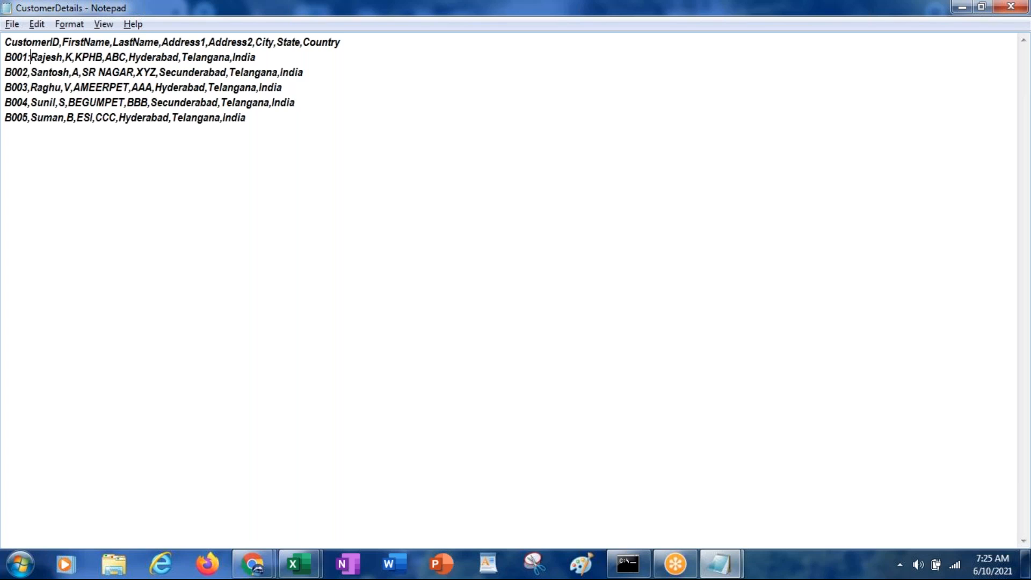
{"action": "key", "text": "BackSpace"}
{"action": "type", "text": ","}
{"action": "key", "text": "alt+Tab"}
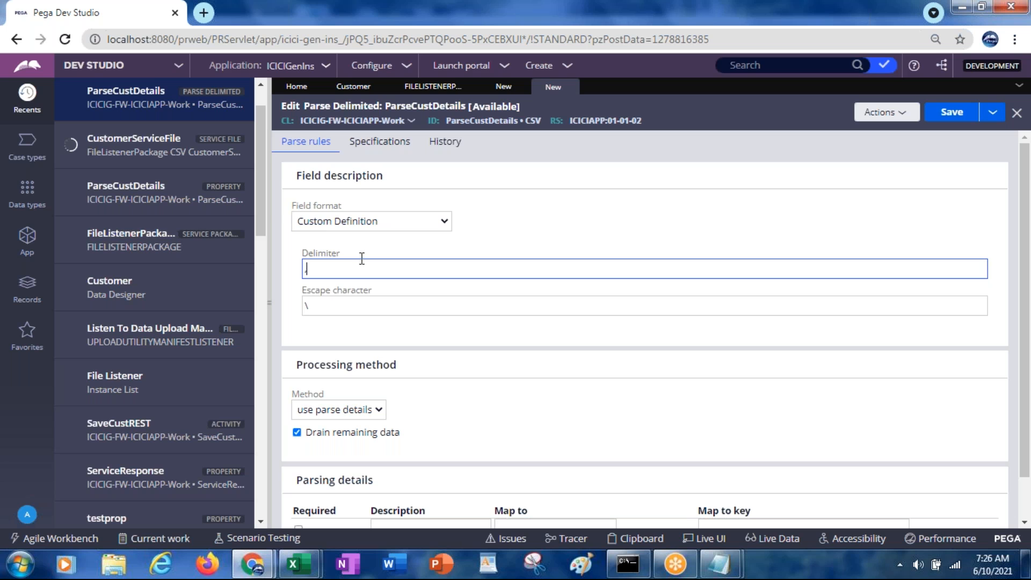
Set the parse rule's field format to Comma-Separated Values (CSV) and try to save the rule.
{"action": "left_click", "coordinate": [337, 223]}
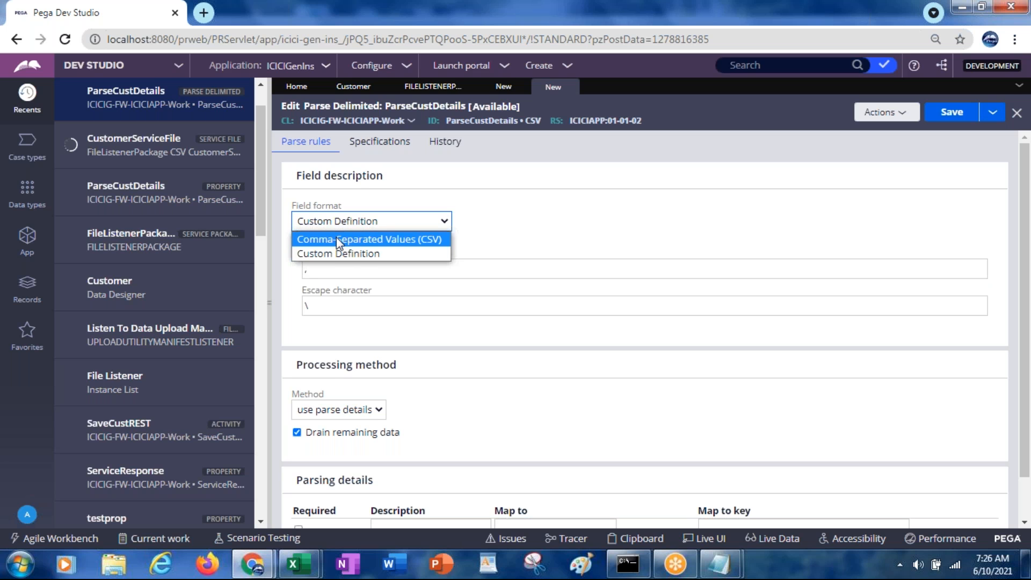
{"action": "left_click", "coordinate": [339, 239]}
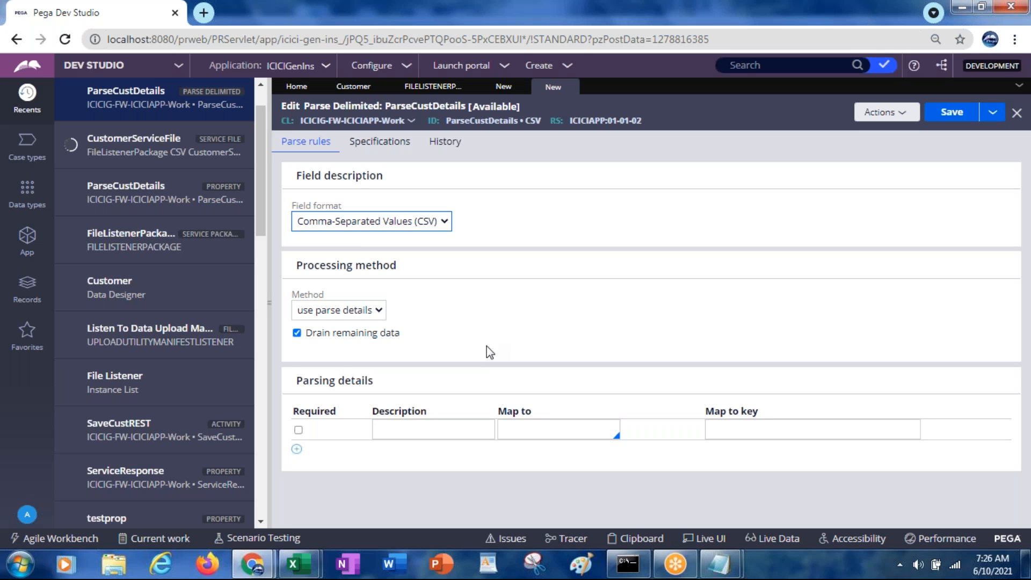
{"action": "left_click", "coordinate": [942, 114]}
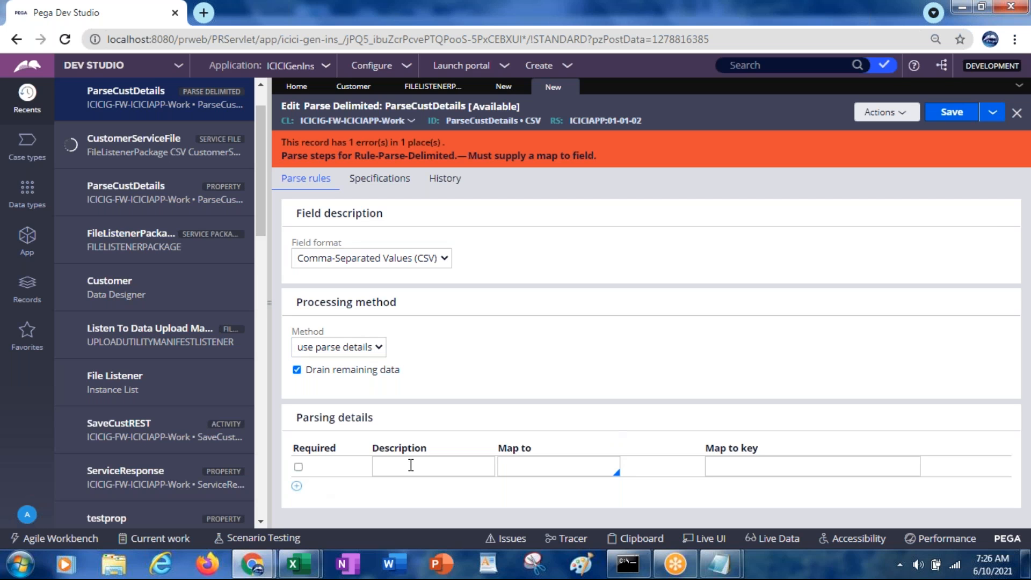
Map the first parsing detail to the Clipboard with .CustNumber as its map-to key.
{"action": "left_click", "coordinate": [511, 469]}
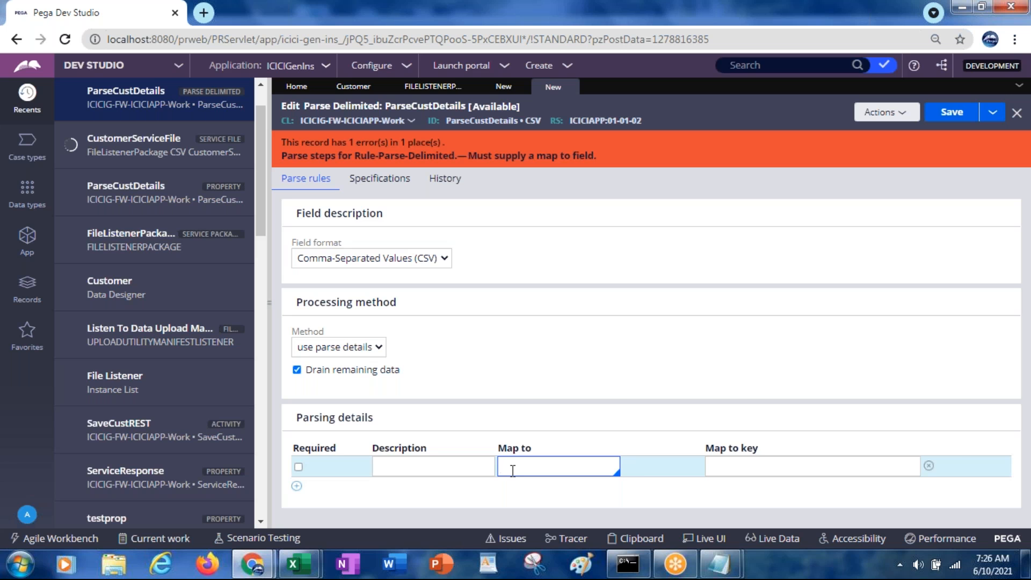
{"action": "left_click", "coordinate": [513, 470]}
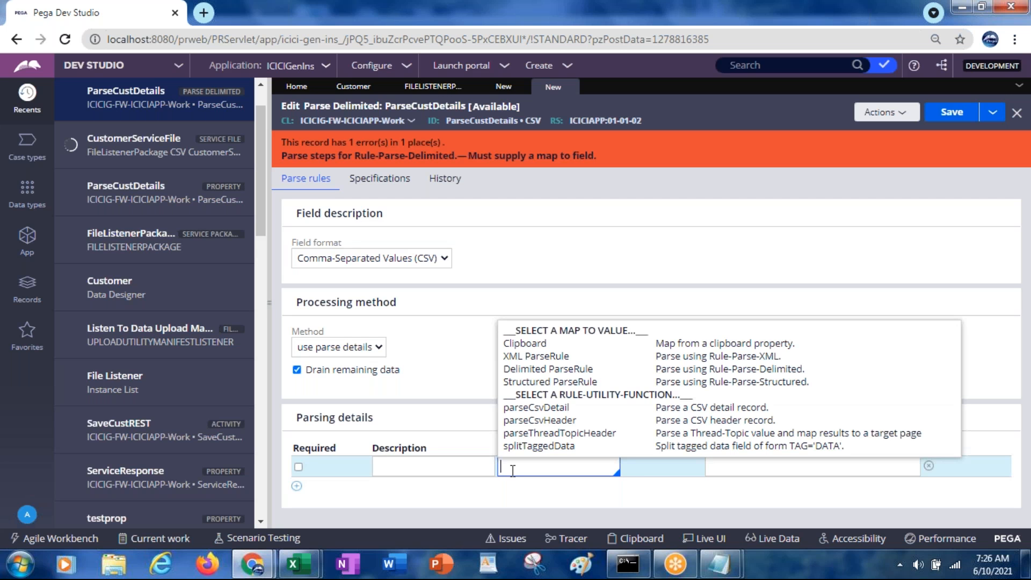
{"action": "left_click", "coordinate": [531, 346]}
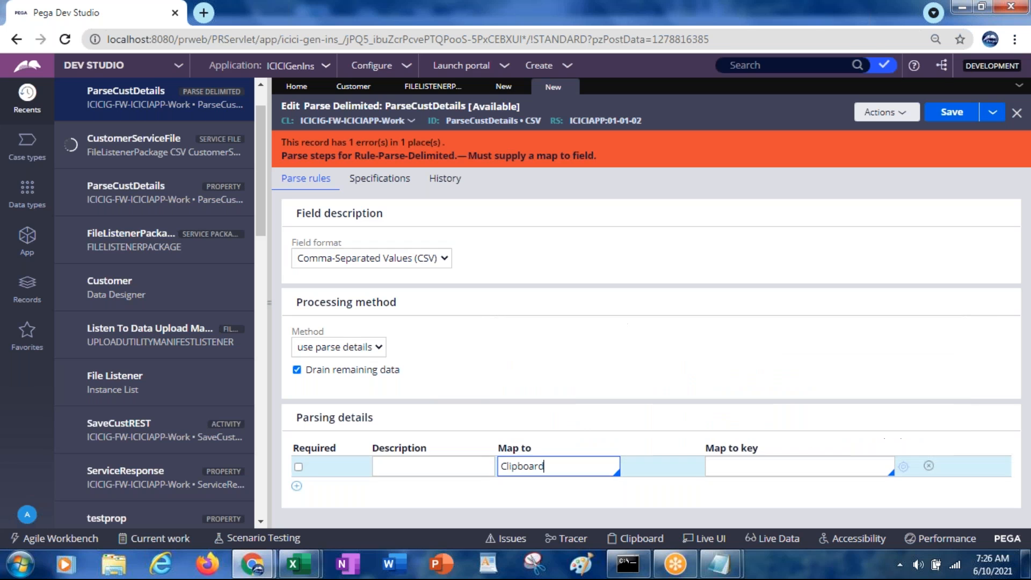
{"action": "left_click", "coordinate": [725, 465]}
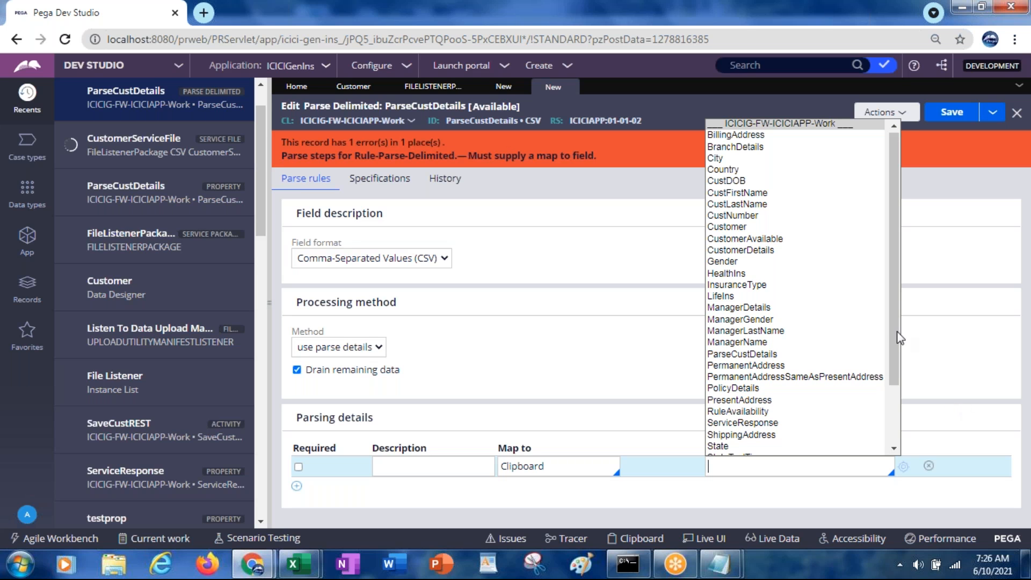
{"action": "mouse_move", "coordinate": [894, 317]}
{"action": "left_mouse_down"}
{"action": "mouse_move", "coordinate": [896, 396]}
{"action": "mouse_move", "coordinate": [902, 310]}
{"action": "left_mouse_up"}
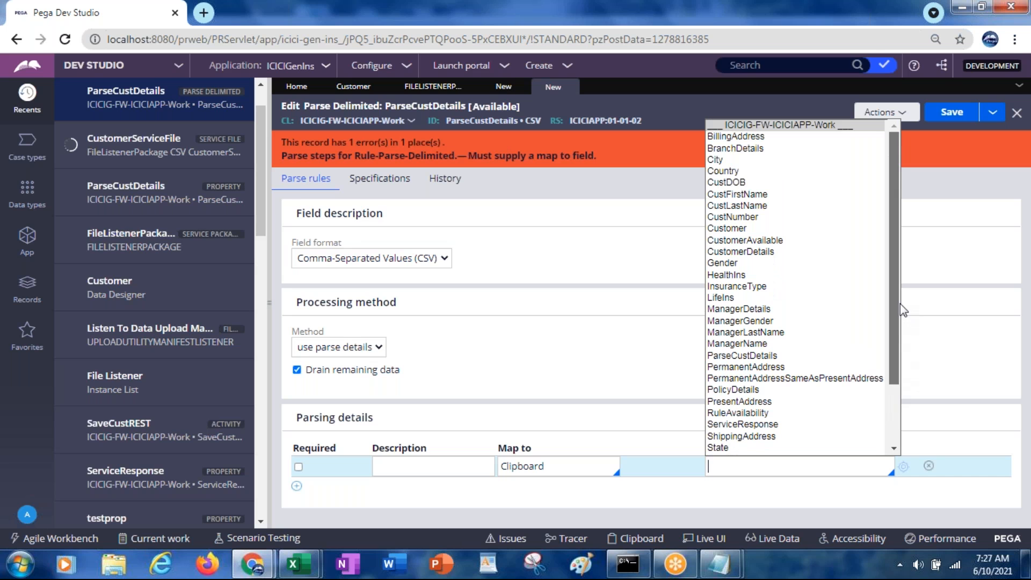
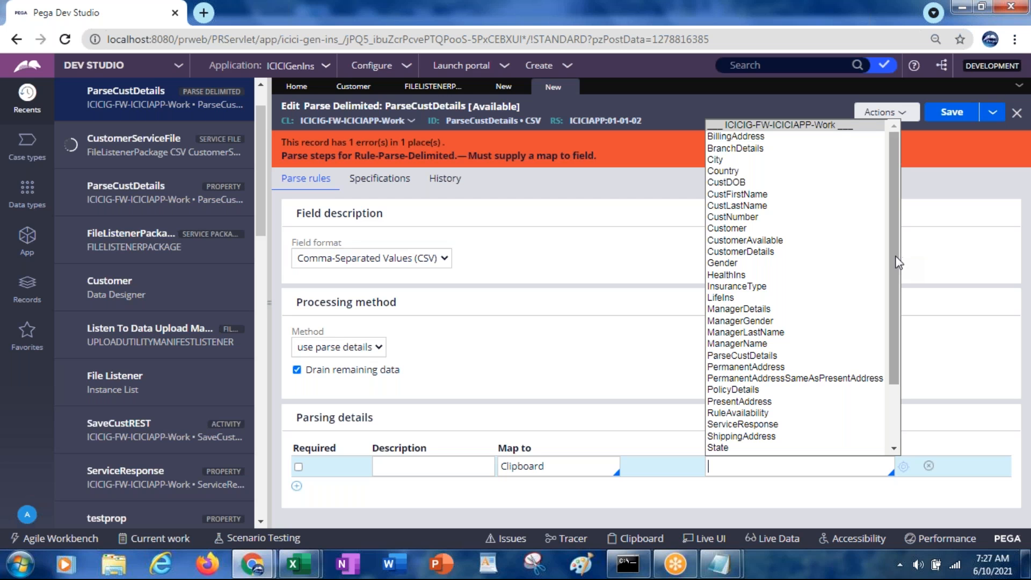
{"action": "mouse_move", "coordinate": [891, 256]}
{"action": "left_mouse_down"}
{"action": "mouse_move", "coordinate": [891, 316]}
{"action": "mouse_move", "coordinate": [890, 254]}
{"action": "left_mouse_up"}
{"action": "left_click", "coordinate": [737, 217]}
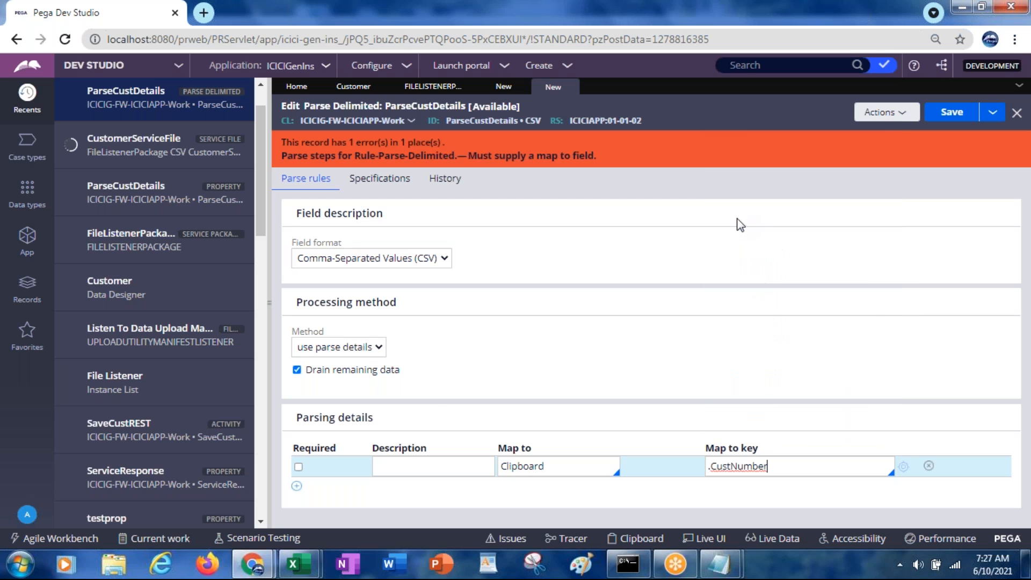
Describe the parsing detail as CustNumber and save the parse rule, keeping the processing method at use parse details.
{"action": "left_click", "coordinate": [409, 471]}
{"action": "type", "text": "CustNumber"}
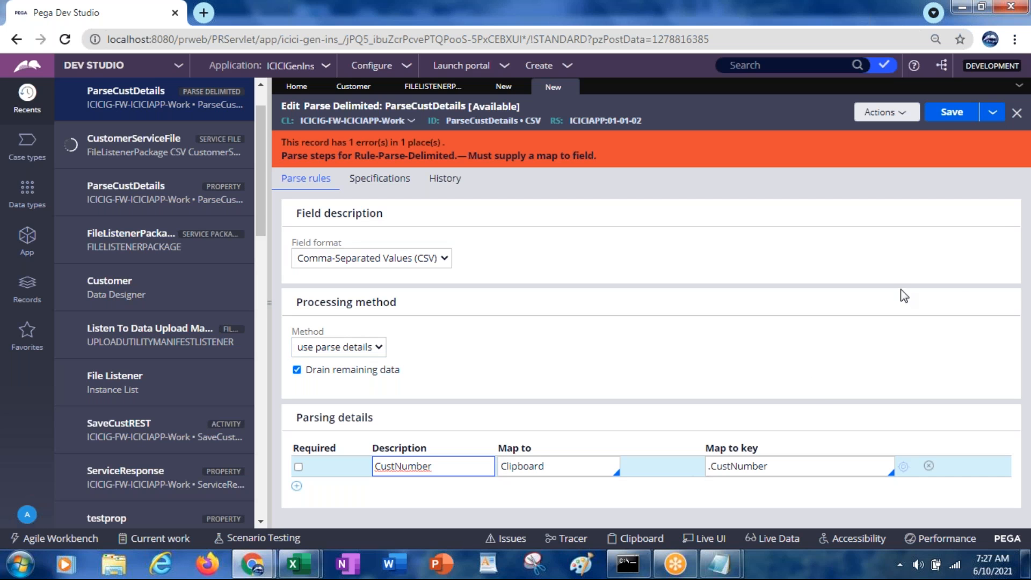
{"action": "left_click", "coordinate": [941, 114]}
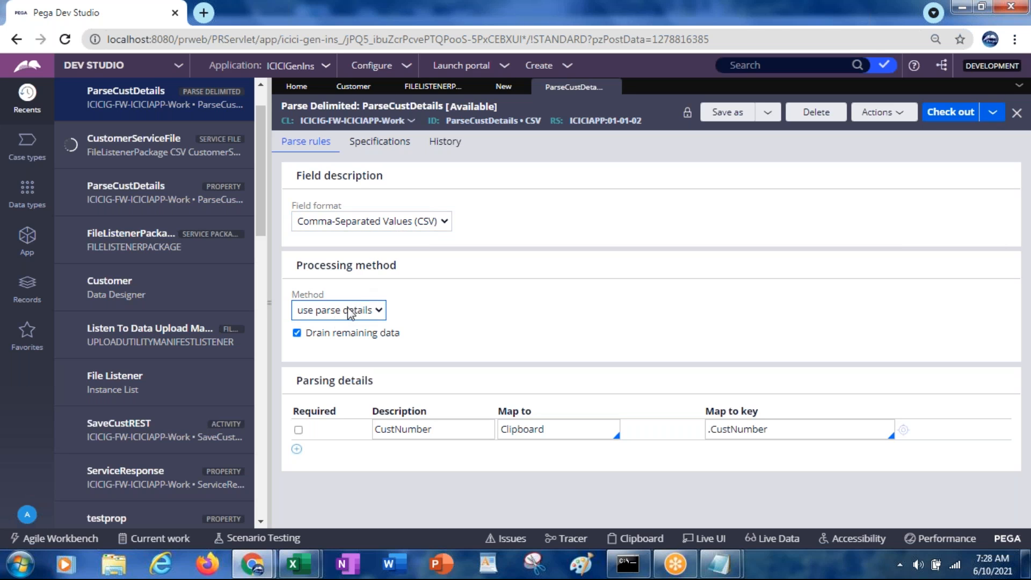
{"action": "left_click", "coordinate": [316, 321]}
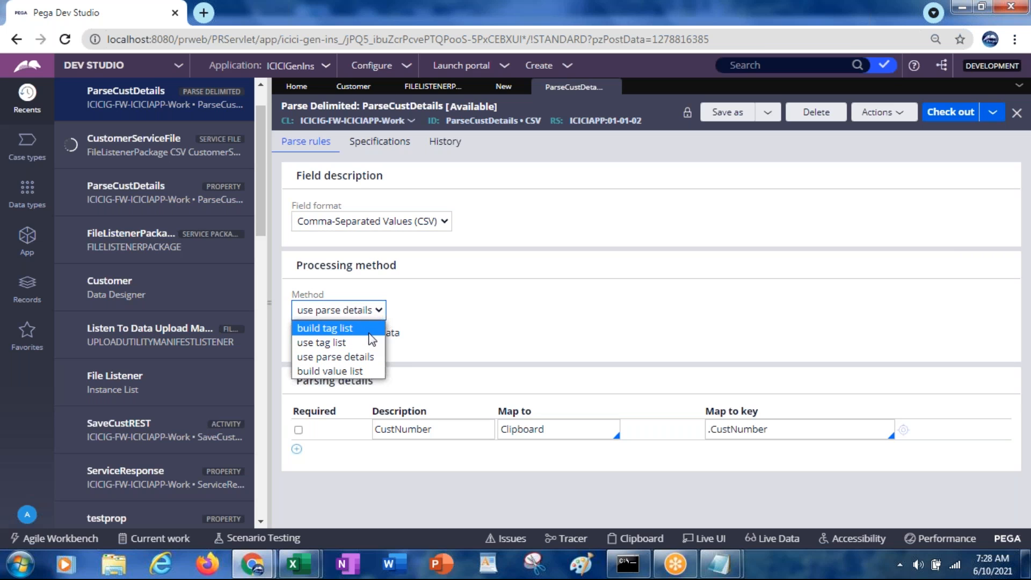
{"action": "left_click", "coordinate": [365, 357]}
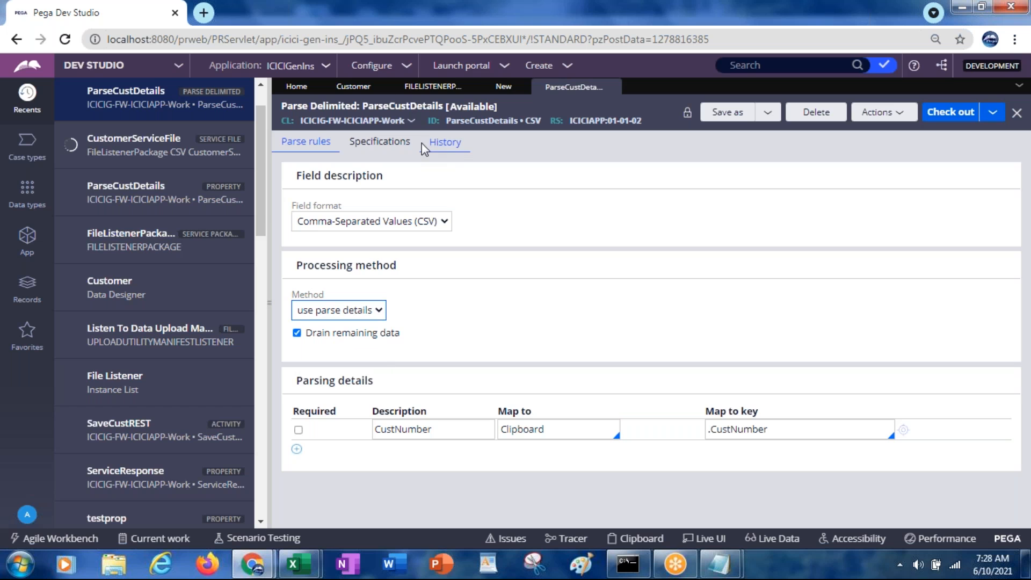
Set the CustomerServiceFile parse segment's activity to SaveCustByListener and create that activity in class ICICIG-FW-ICICIAPP-Work.
{"action": "left_click", "coordinate": [505, 88]}
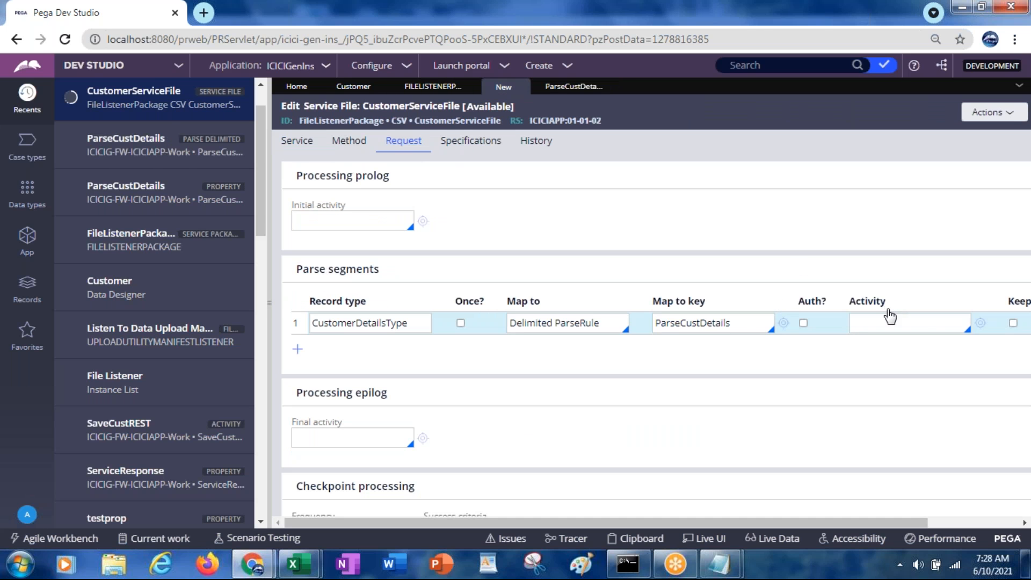
{"action": "left_click", "coordinate": [883, 321]}
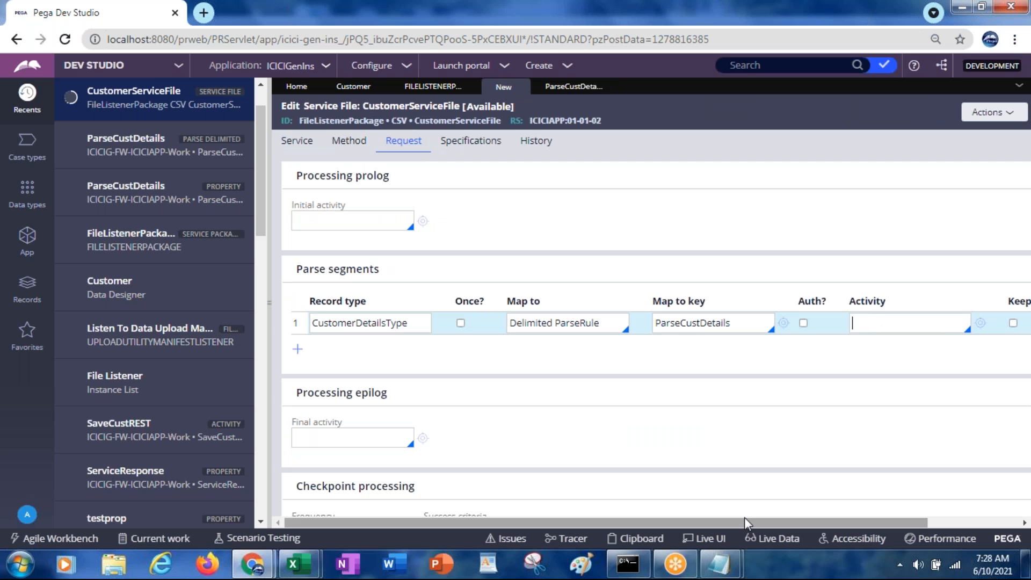
{"action": "left_click_drag", "start_coordinate": [744, 521], "coordinate": [766, 517]}
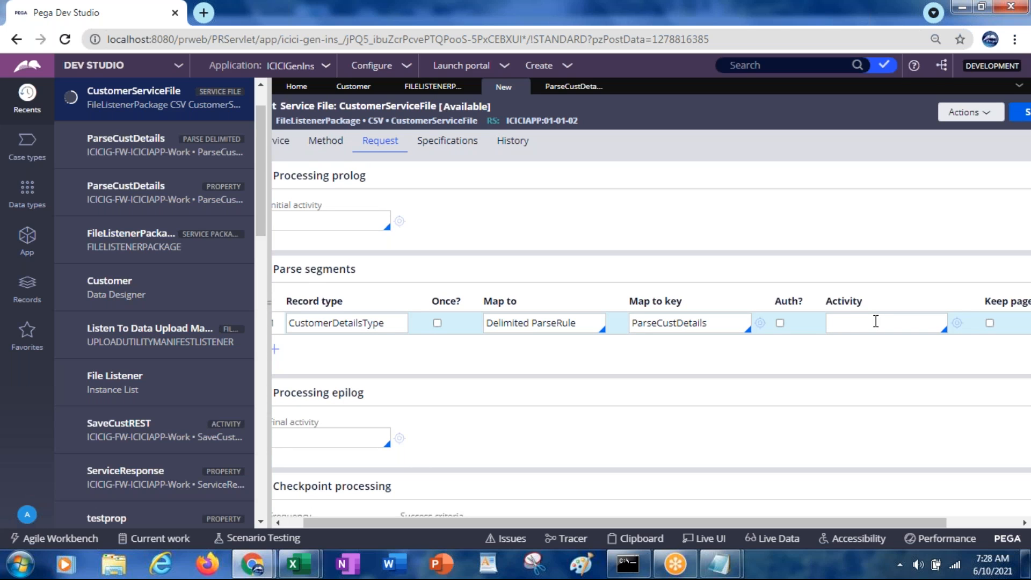
{"action": "type", "text": "SaveCust"}
{"action": "type", "text": "Bu"}
{"action": "type", "text": "List"}
{"action": "type", "text": "ener"}
{"action": "left_click", "coordinate": [956, 323]}
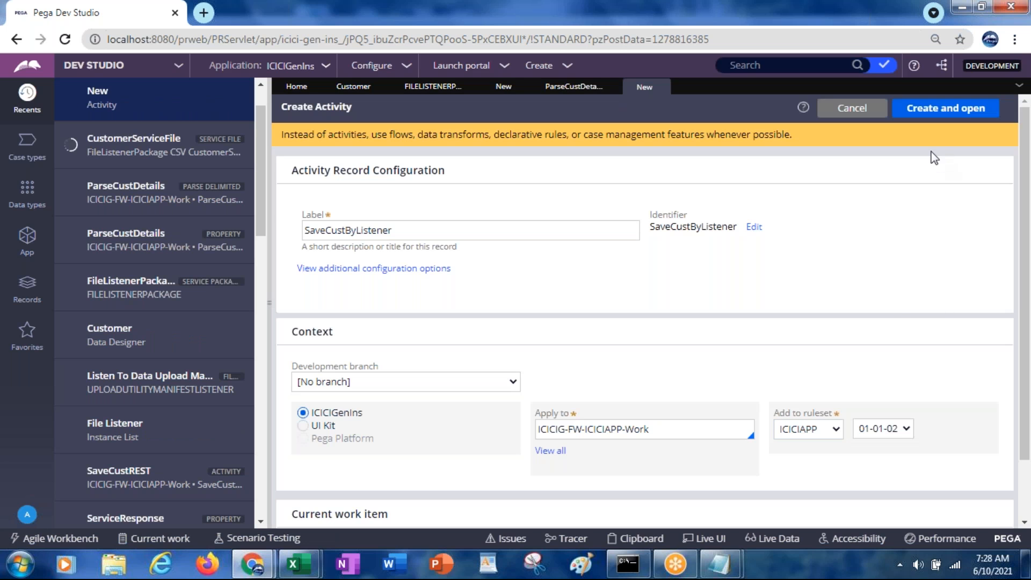
{"action": "left_click", "coordinate": [918, 115]}
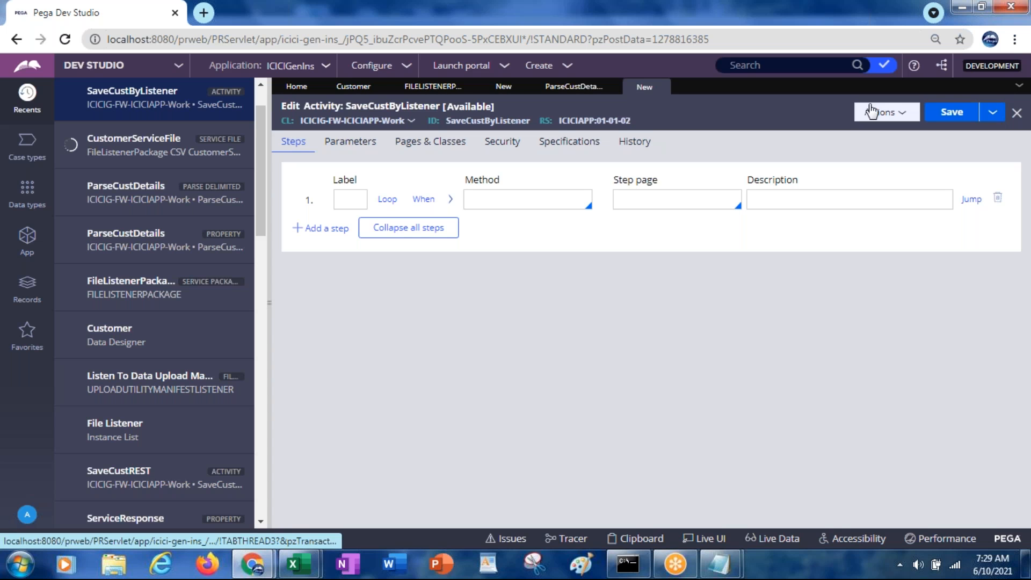
Copy the service file's page name MyServicePage into the first Pages & Classes entry of the SaveCustByListener activity.
{"action": "left_click", "coordinate": [440, 153]}
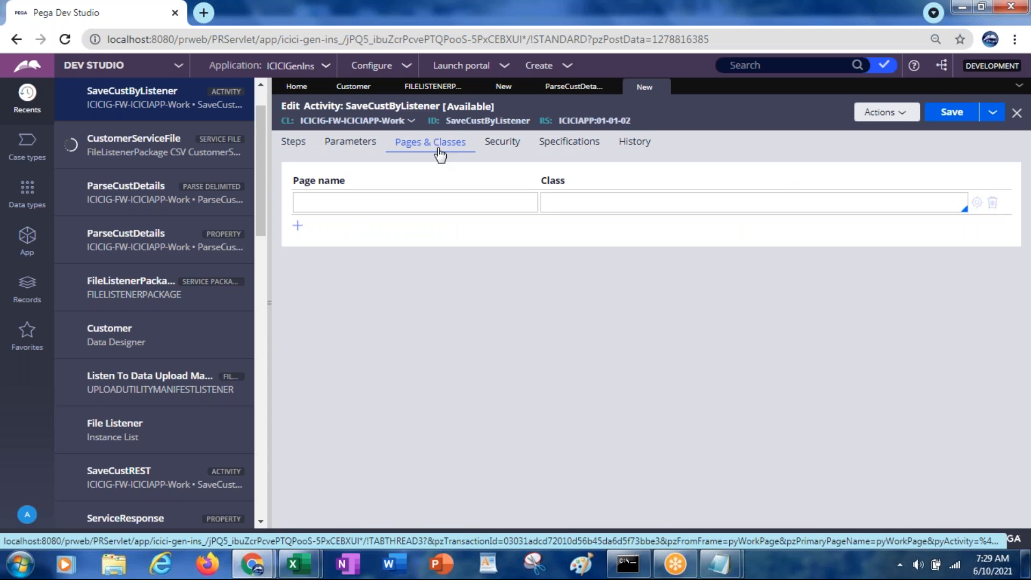
{"action": "left_click", "coordinate": [424, 87]}
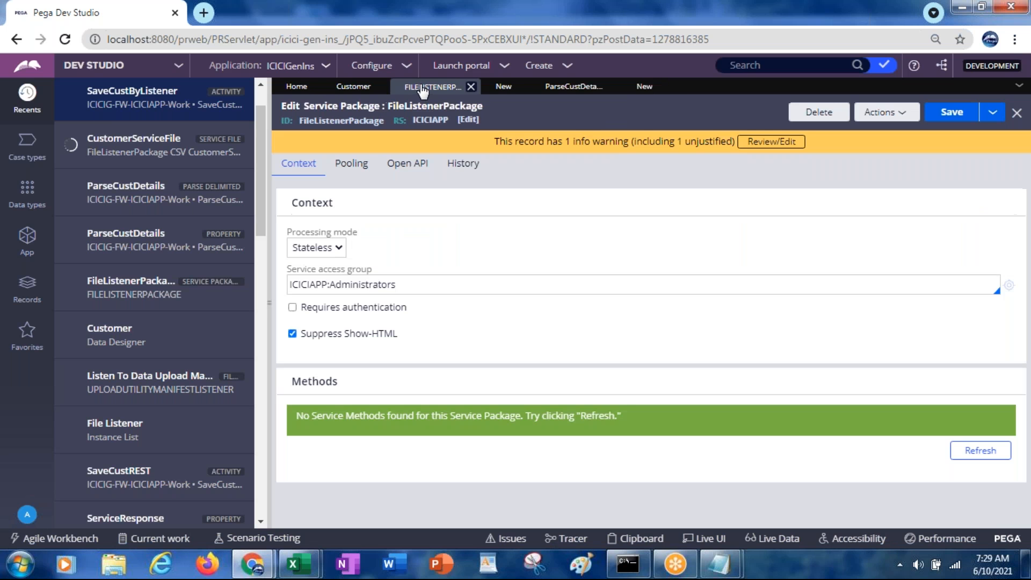
{"action": "left_click", "coordinate": [349, 89]}
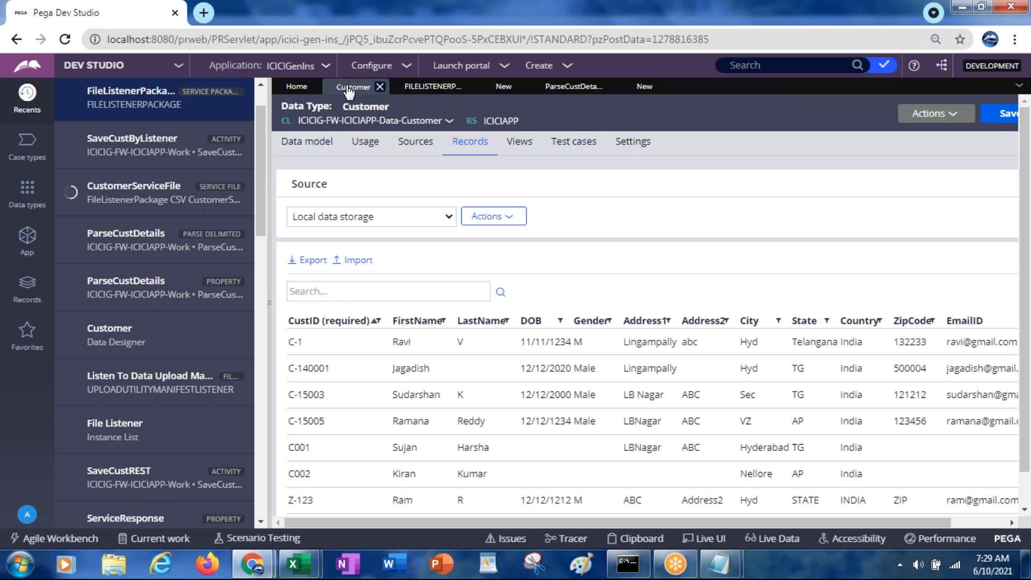
{"action": "left_click", "coordinate": [421, 90]}
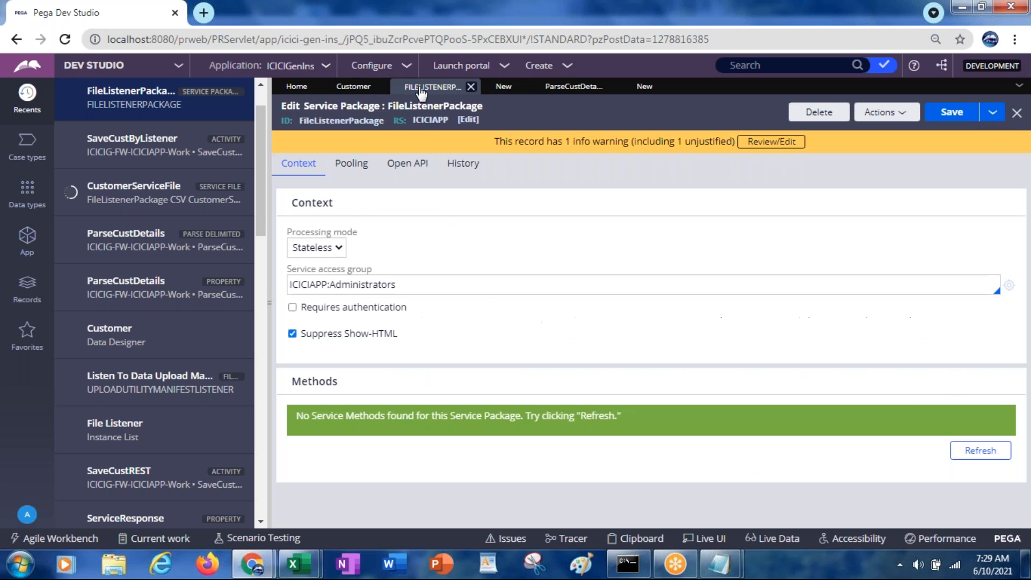
{"action": "left_click", "coordinate": [494, 89]}
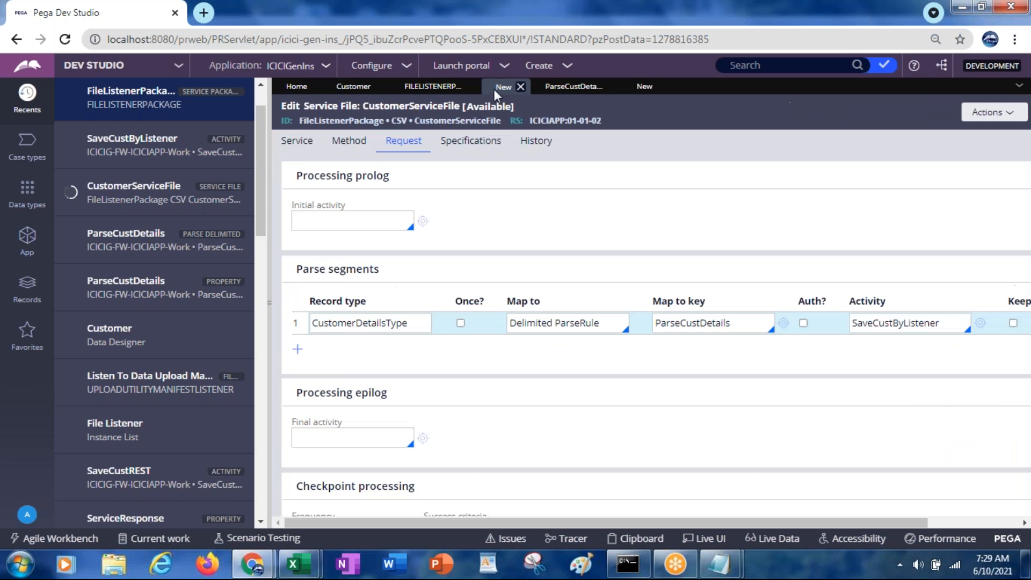
{"action": "left_click", "coordinate": [289, 148]}
{"action": "double_click", "coordinate": [326, 295]}
{"action": "key", "text": "ctrl+c"}
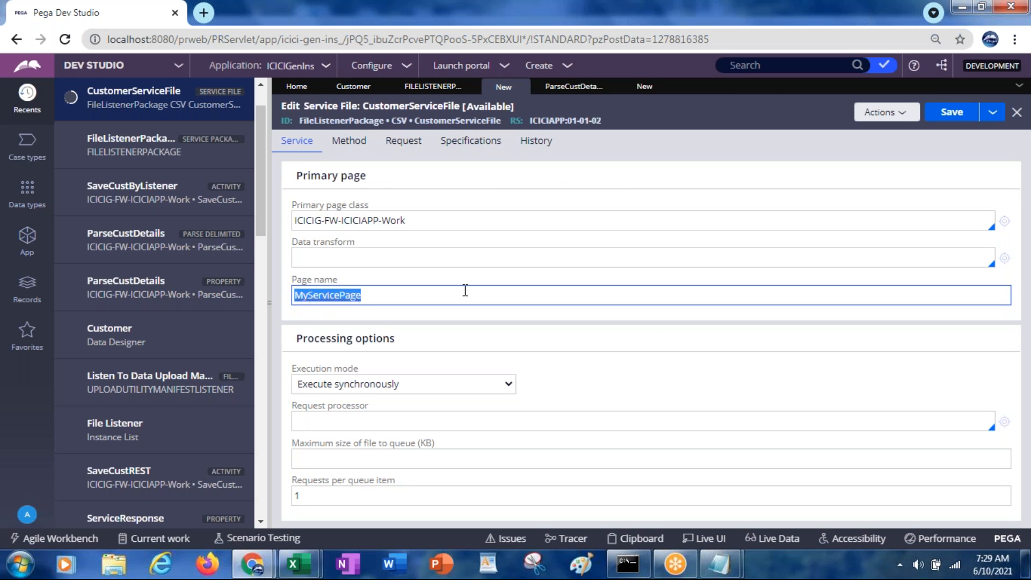
{"action": "left_click", "coordinate": [642, 92]}
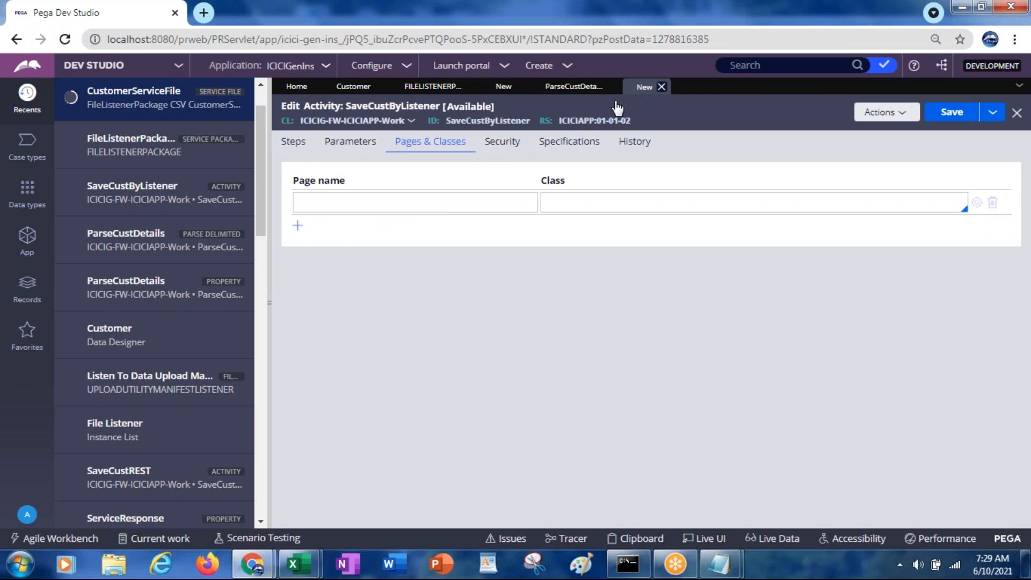
{"action": "left_click", "coordinate": [445, 201]}
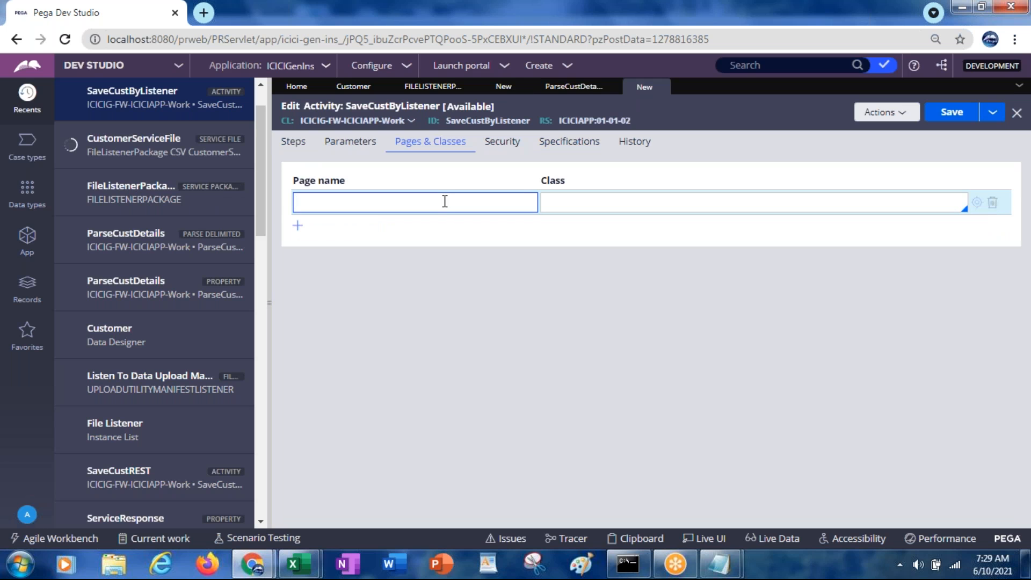
{"action": "key", "text": "ctrl+v"}
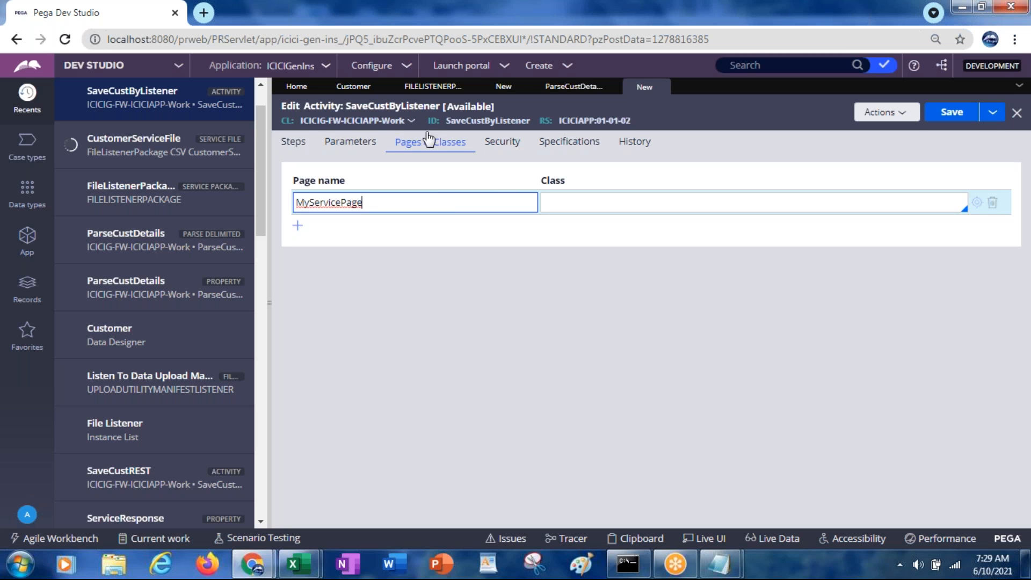
Set the class of MyServicePage to ICICIG-FW-ICICIAPP-Work, copied from the service file's primary page class.
{"action": "left_click", "coordinate": [413, 90]}
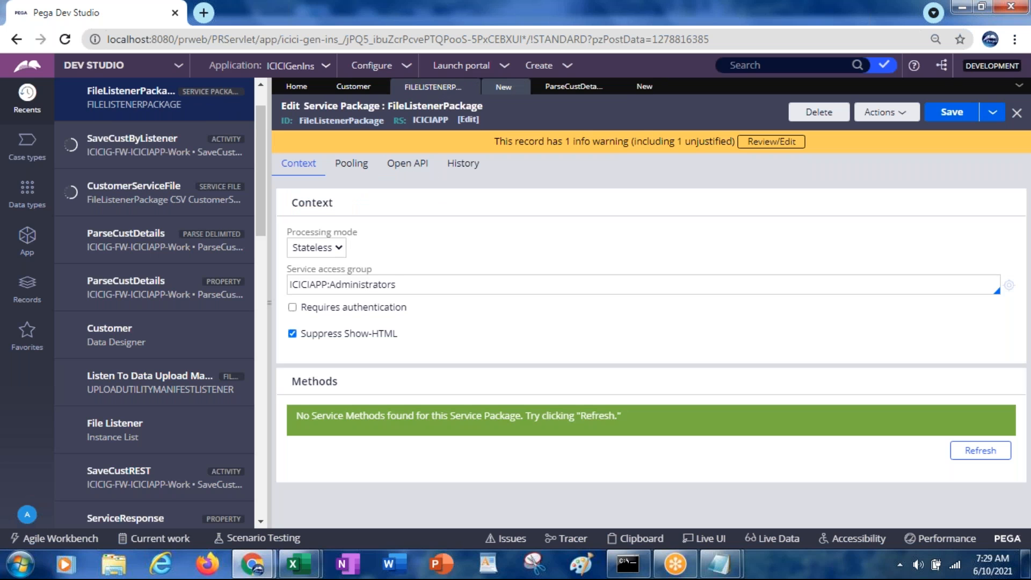
{"action": "left_click", "coordinate": [504, 87]}
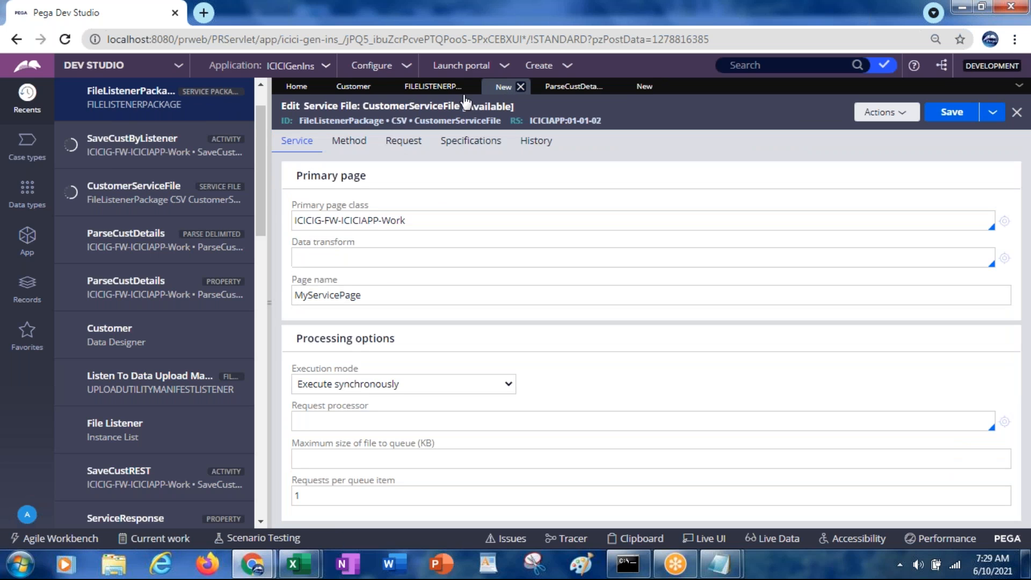
{"action": "triple_click", "coordinate": [352, 221]}
{"action": "key", "text": "ctrl+c"}
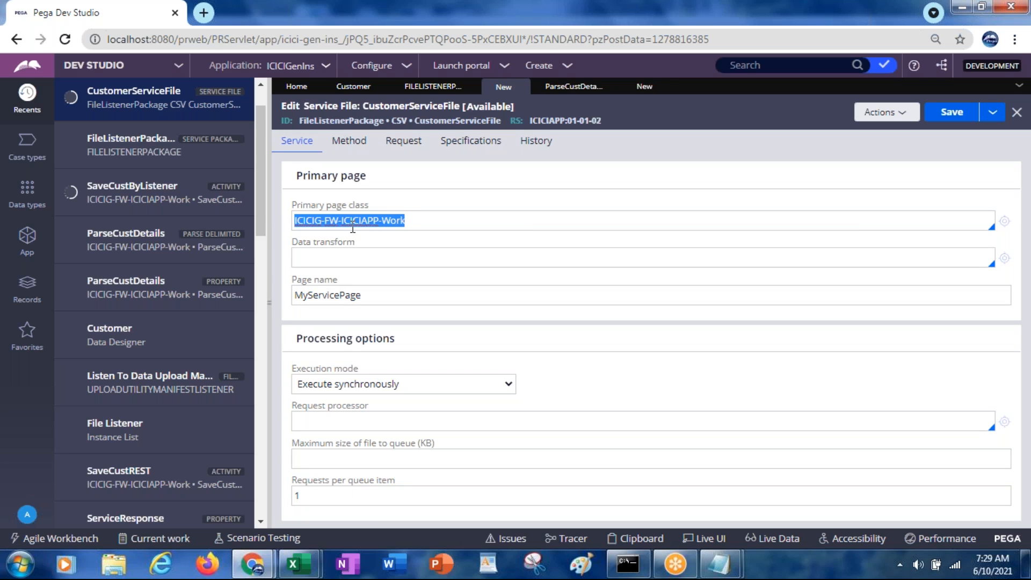
{"action": "left_click", "coordinate": [647, 86]}
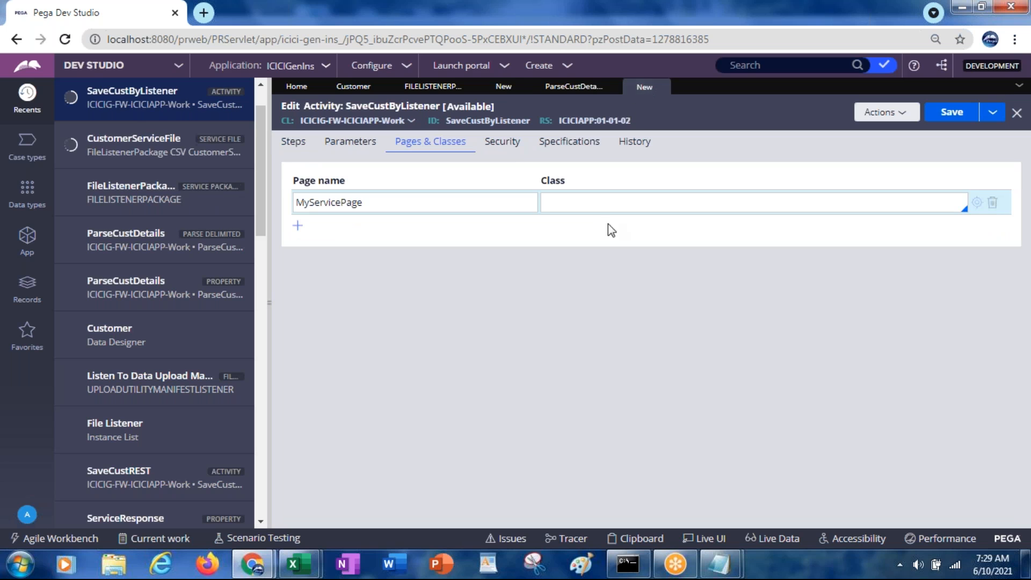
{"action": "left_click", "coordinate": [587, 202]}
{"action": "key", "text": "ctrl+v"}
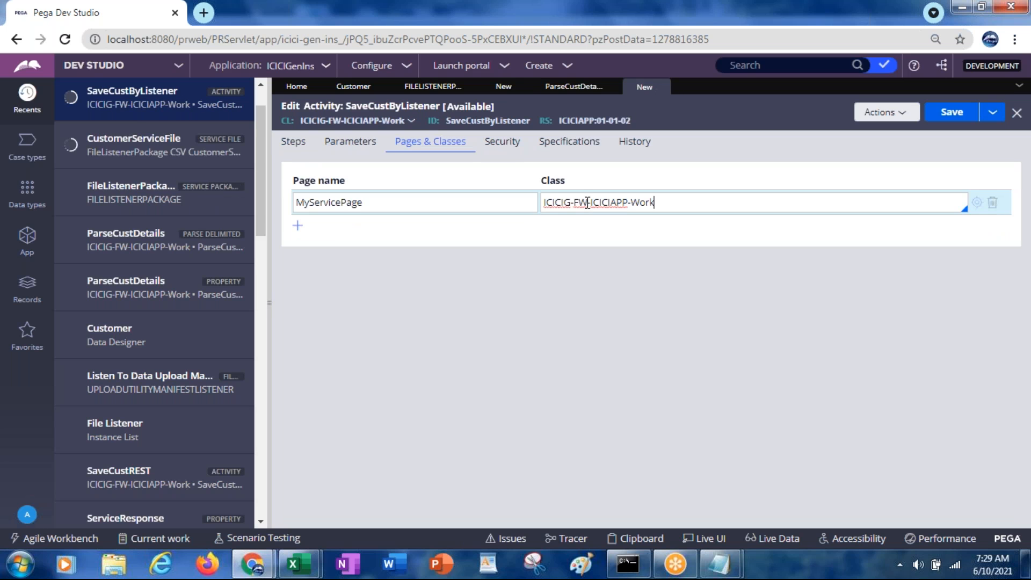
Add a second page entry with class ICICIG-FW-ICICIAPP-Data-Customer, copied from the Customer data type.
{"action": "left_click", "coordinate": [297, 229]}
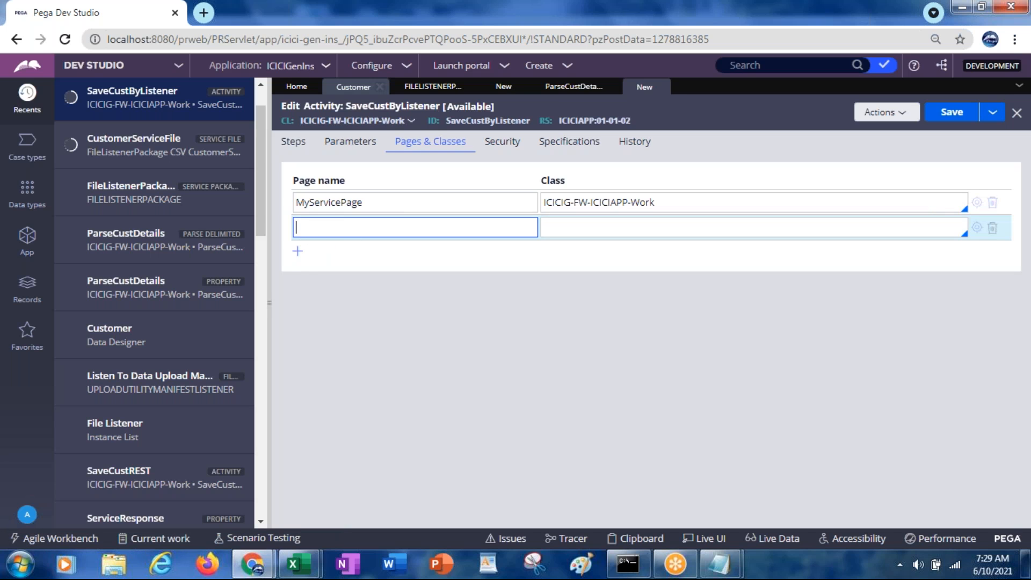
{"action": "left_click", "coordinate": [353, 87]}
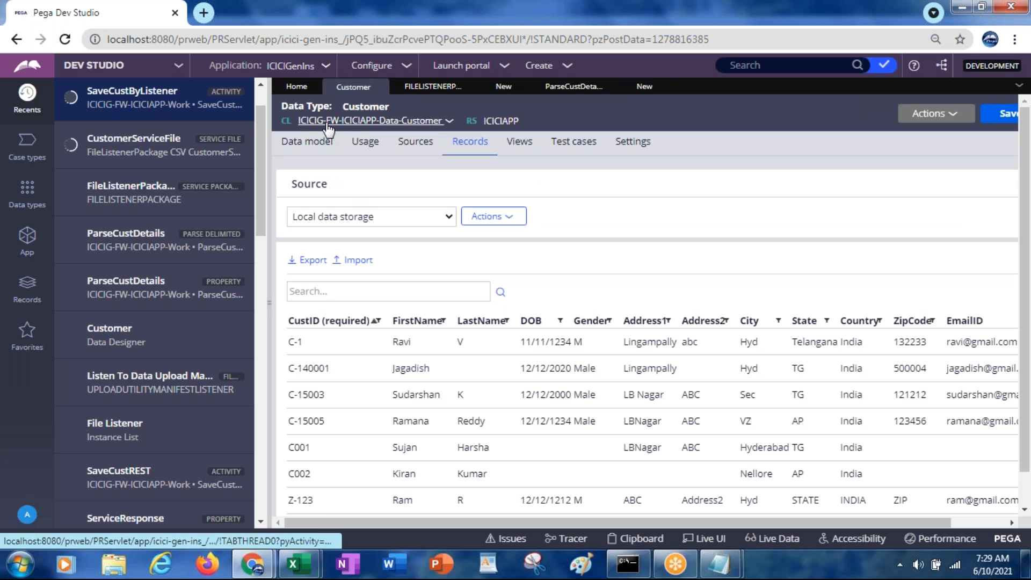
{"action": "triple_click", "coordinate": [301, 120]}
{"action": "left_click_drag", "start_coordinate": [351, 120], "coordinate": [443, 121]}
{"action": "key", "text": "ctrl+c"}
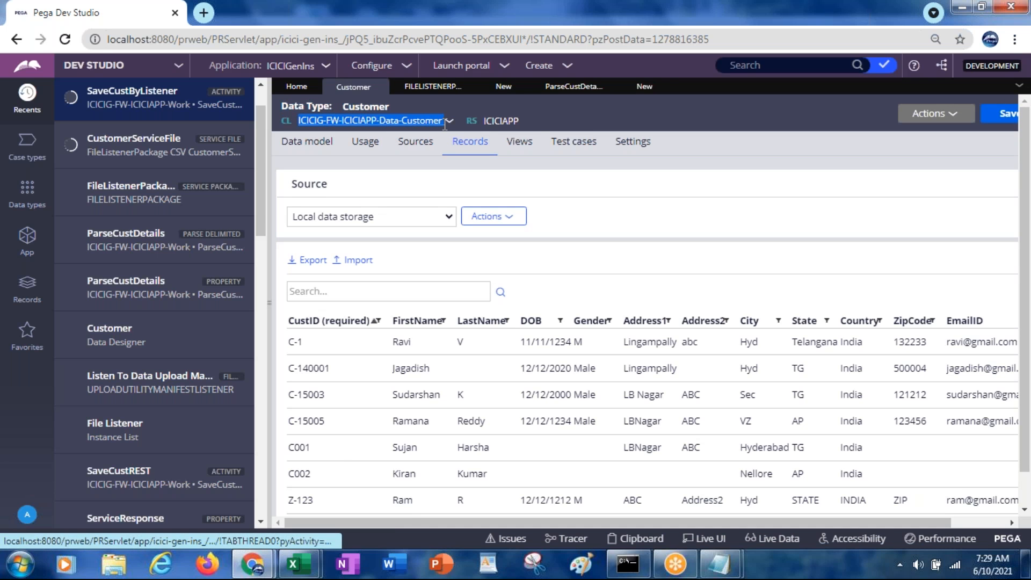
{"action": "left_click", "coordinate": [635, 88]}
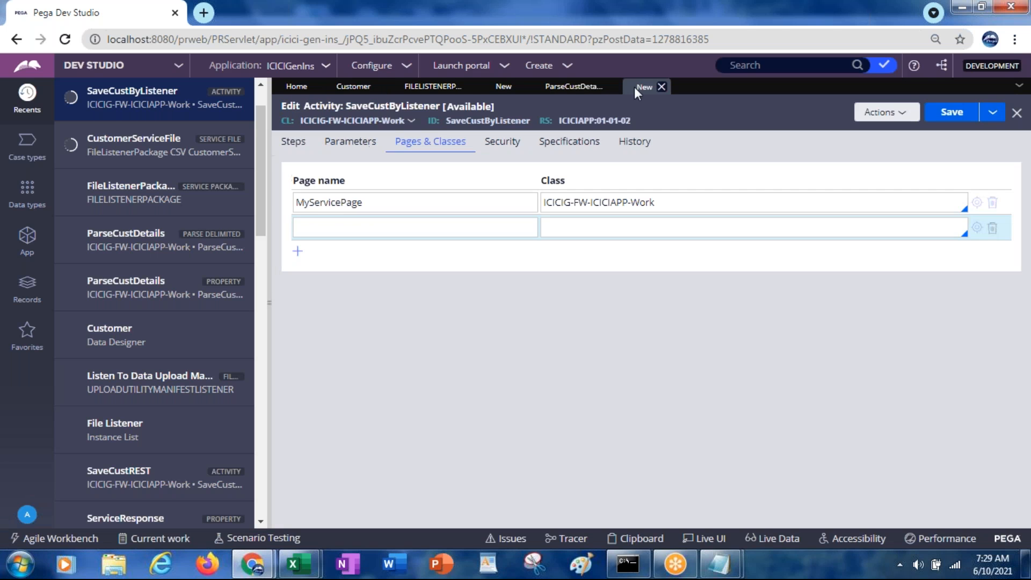
{"action": "left_click", "coordinate": [563, 230]}
{"action": "key", "text": "ctrl+v"}
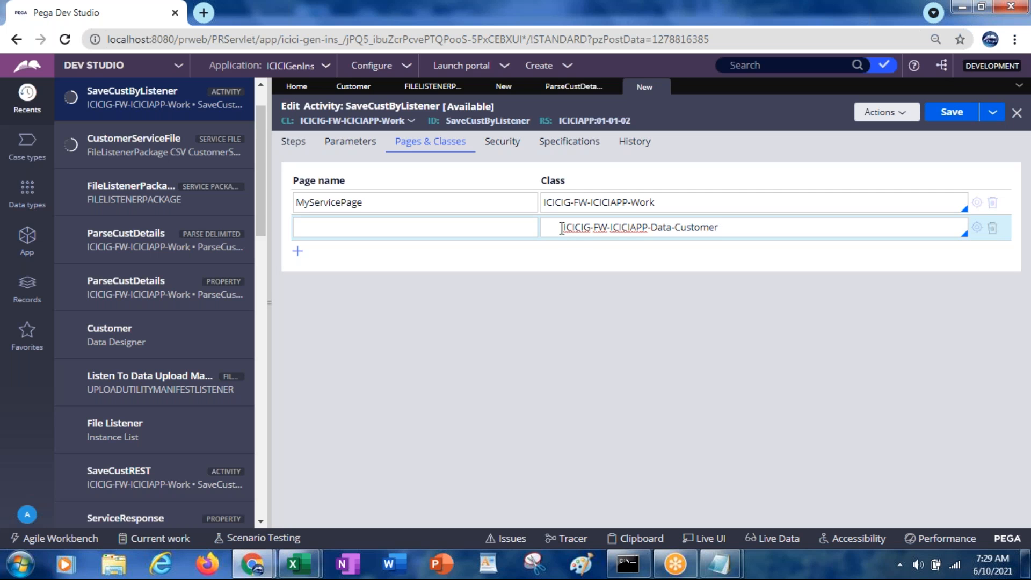
Remove the leading spaces from the second page's class and name that page CustDTPage.
{"action": "left_click", "coordinate": [562, 228]}
{"action": "key", "text": "BackSpace"}
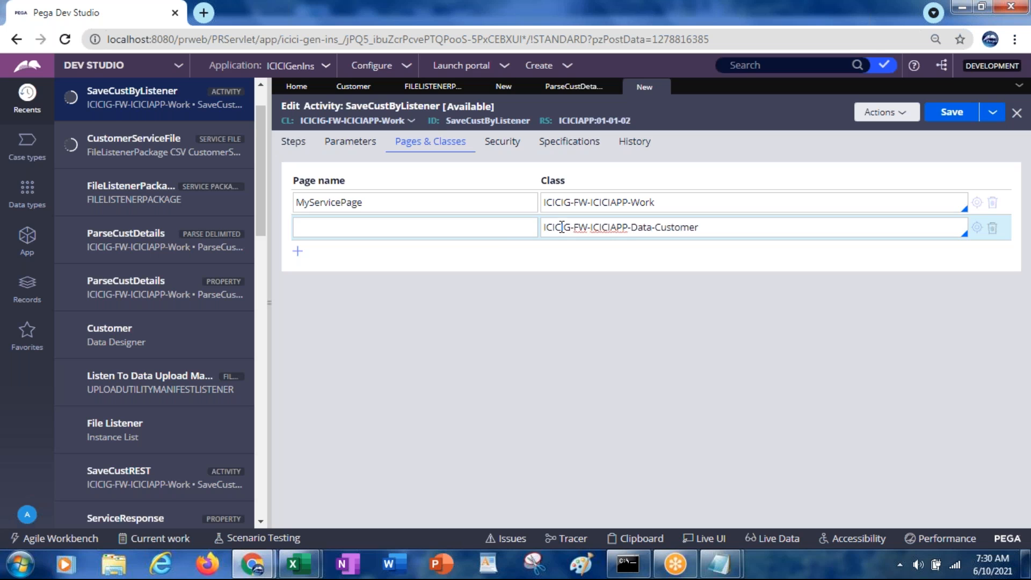
{"action": "left_click", "coordinate": [476, 225]}
{"action": "type", "text": "C"}
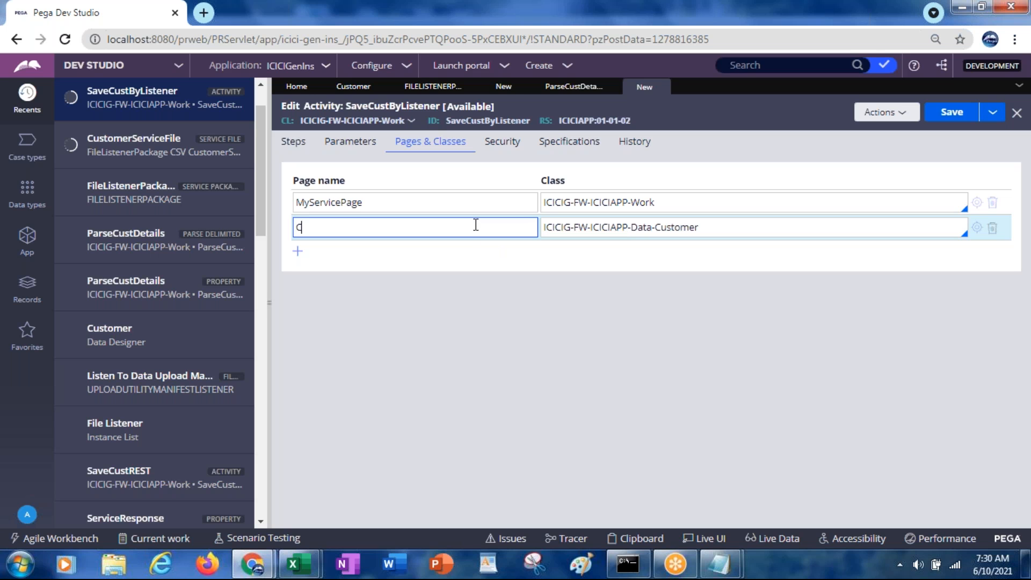
{"action": "type", "text": "ustDTPage"}
Set the activity's first step to method Property-Set with step page MyServicePage, and expand its method parameters.
{"action": "left_click", "coordinate": [293, 141]}
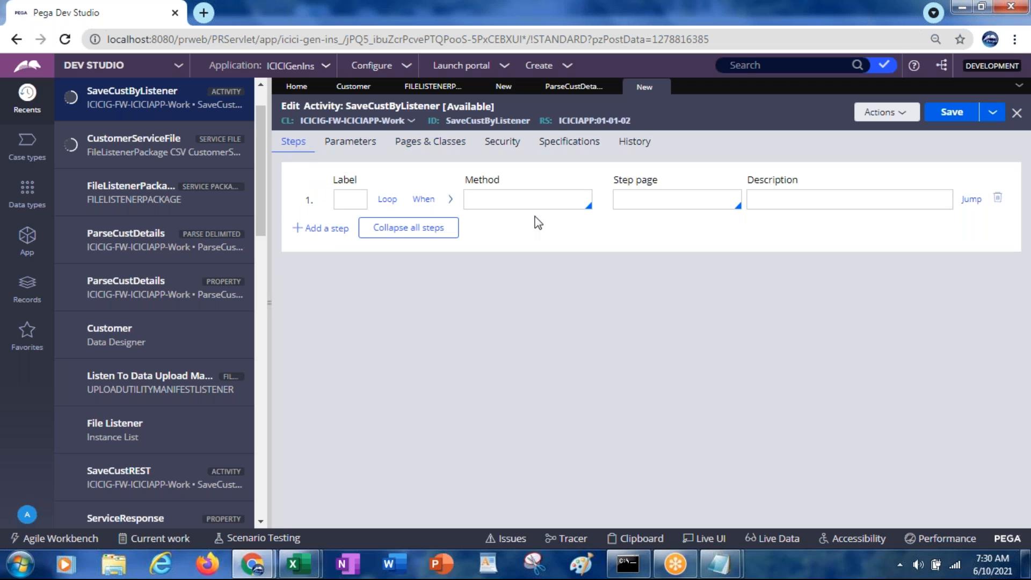
{"action": "left_click", "coordinate": [625, 204]}
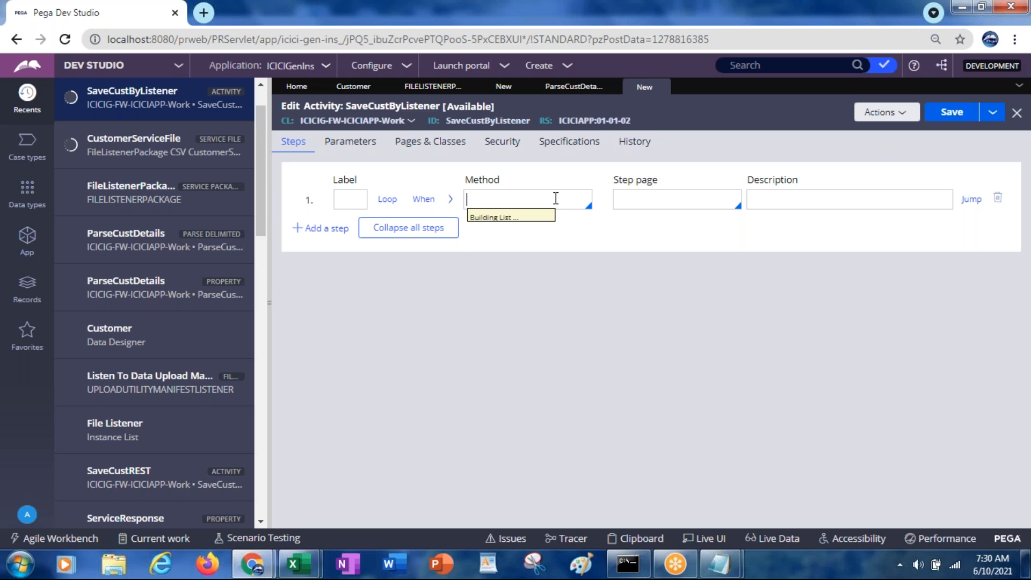
{"action": "type", "text": "property-set"}
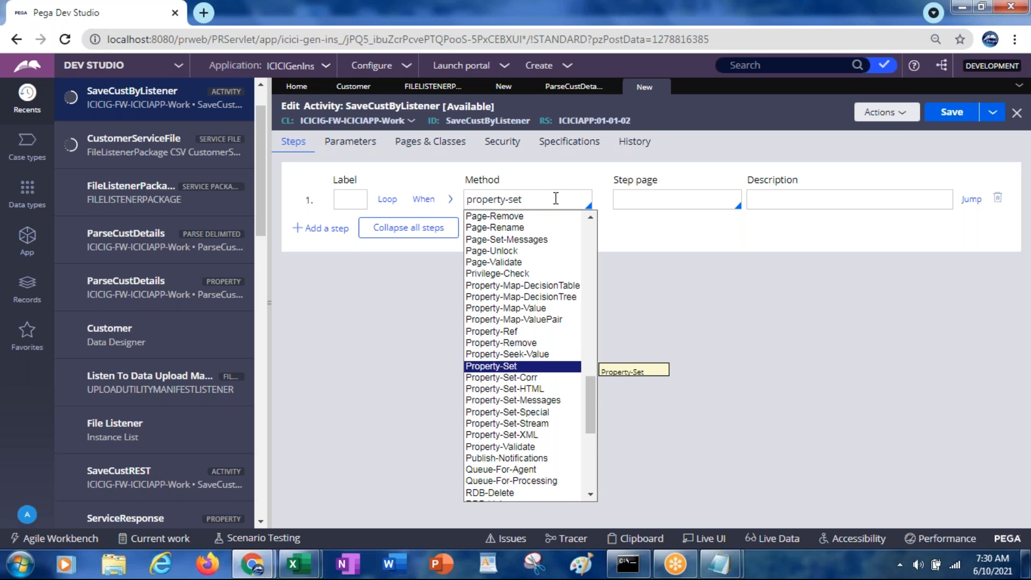
{"action": "key", "text": "Return"}
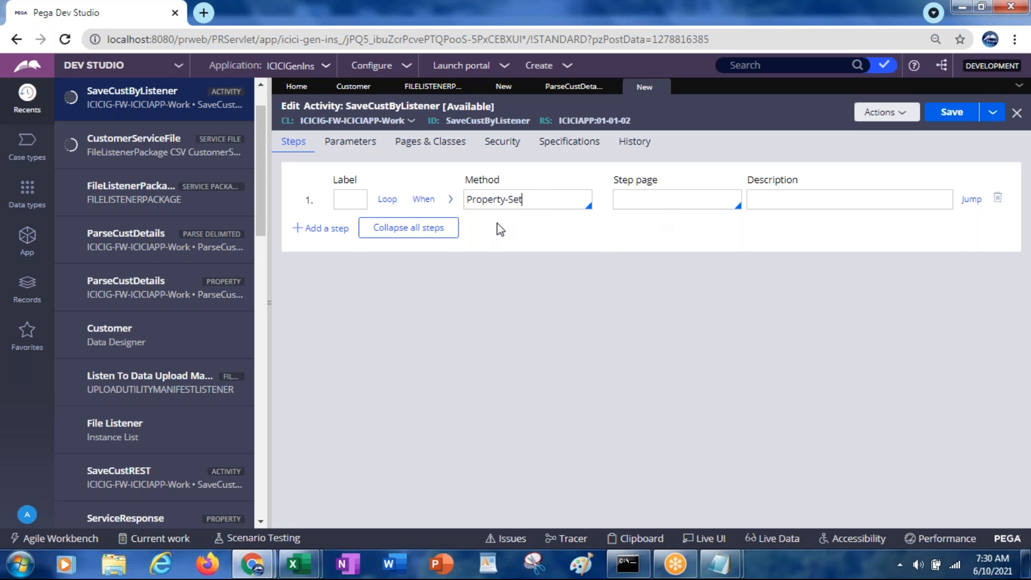
{"action": "left_click", "coordinate": [652, 201]}
{"action": "key", "text": "Down"}
{"action": "key", "text": "Down"}
{"action": "key", "text": "Down"}
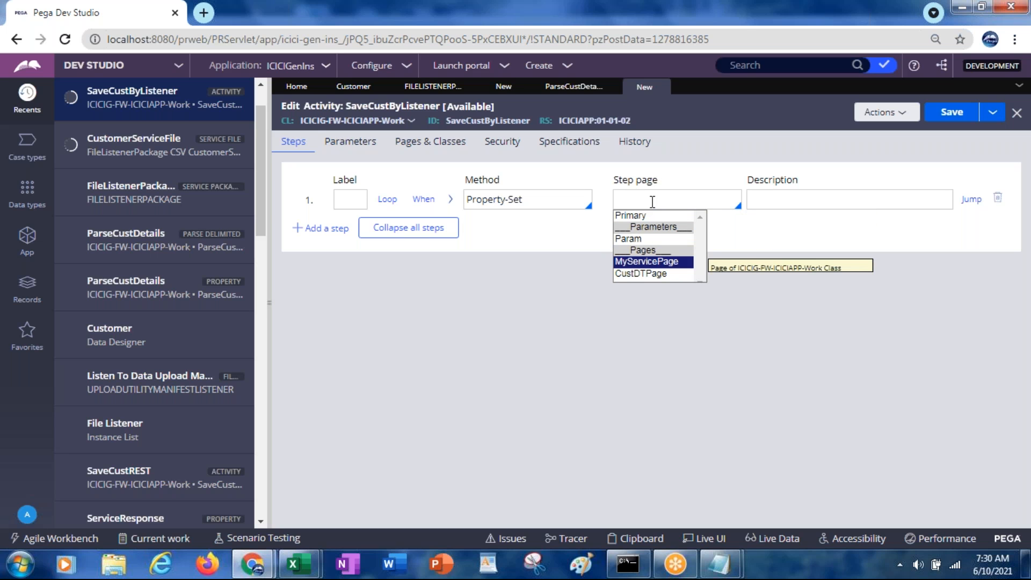
{"action": "key", "text": "Return"}
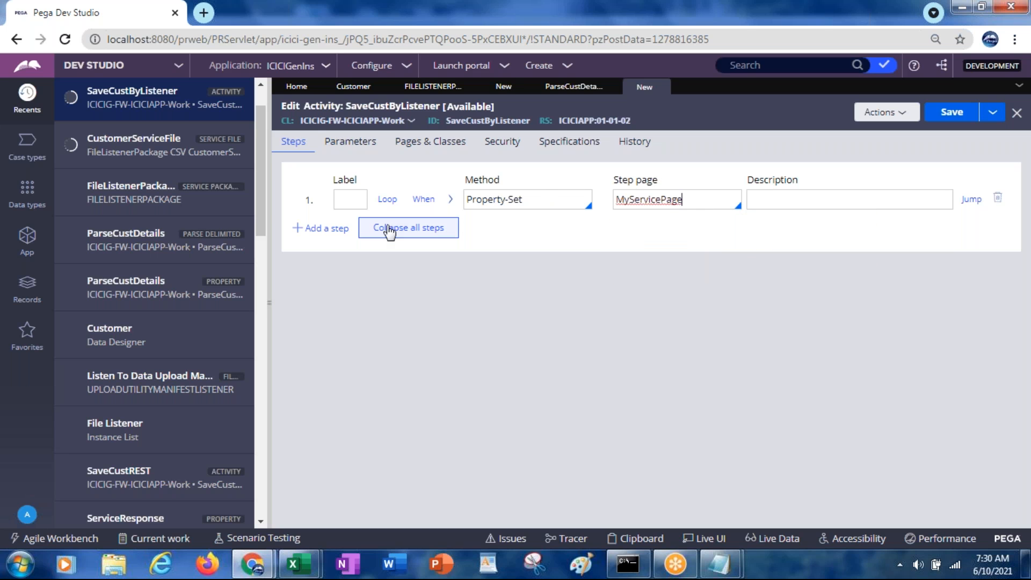
{"action": "left_click", "coordinate": [451, 200]}
{"action": "left_click", "coordinate": [384, 286]}
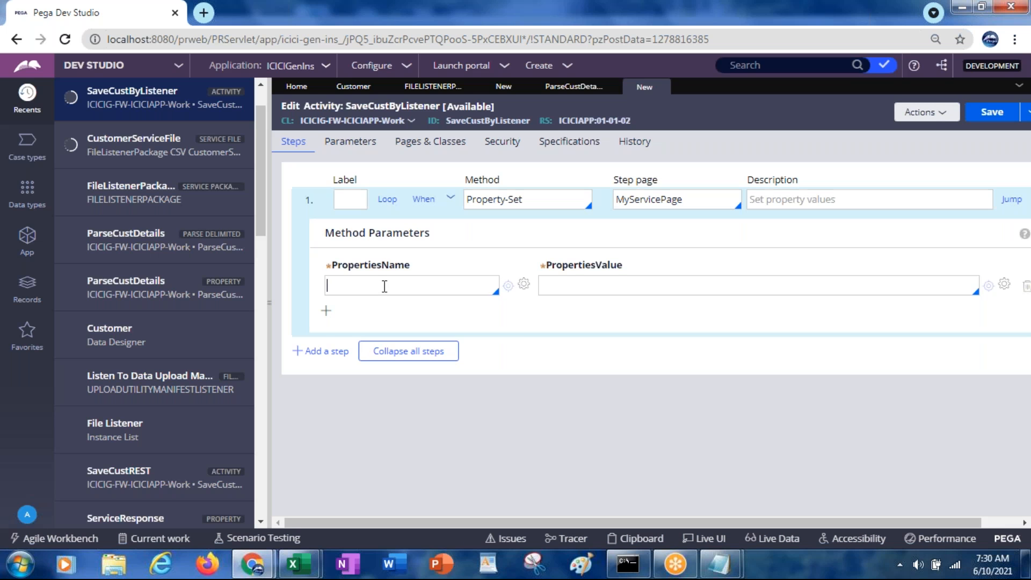
{"action": "type", "text": ".cust"}
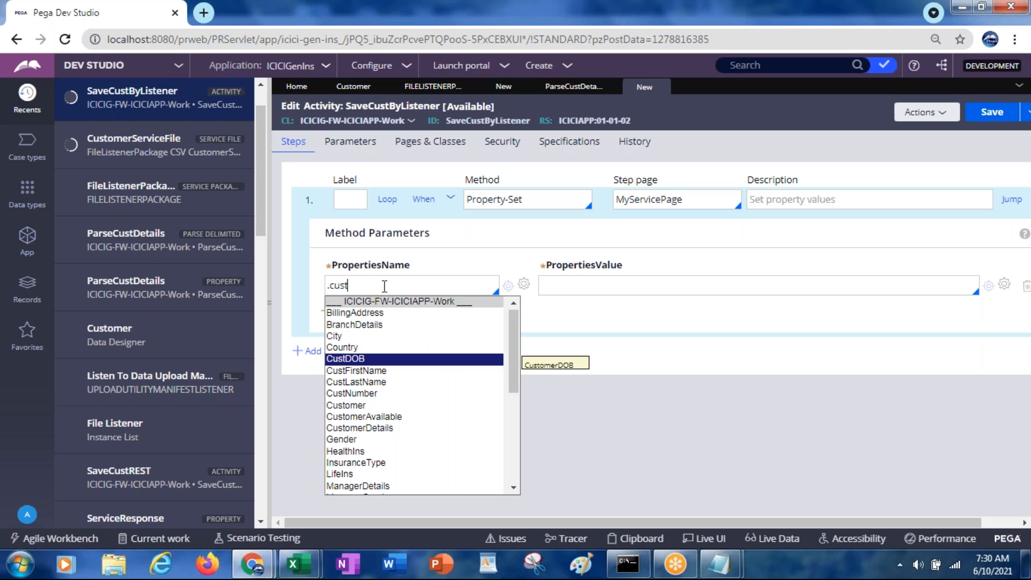
{"action": "type", "text": "id"}
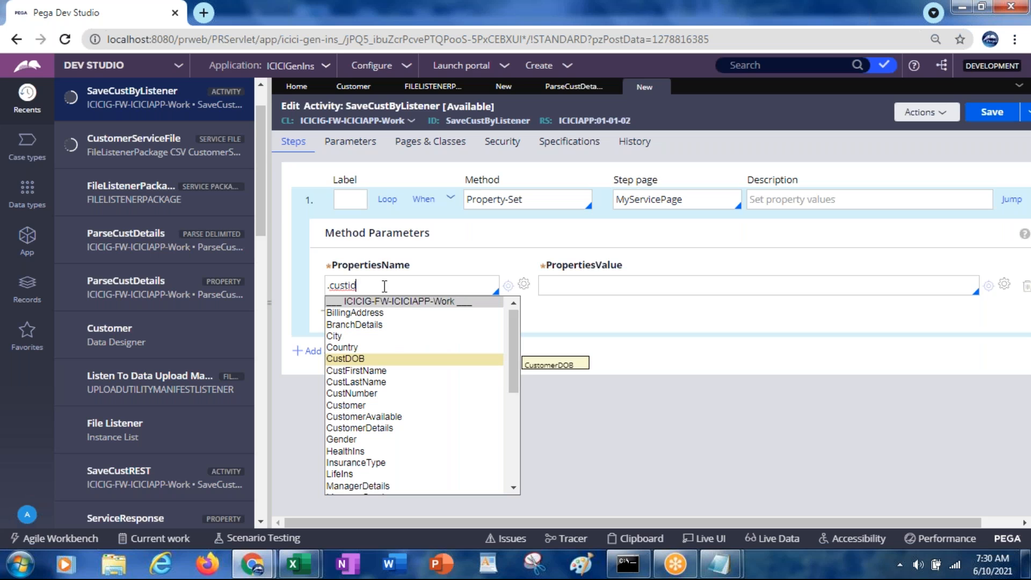
{"action": "left_click_drag", "start_coordinate": [383, 286], "coordinate": [326, 285]}
{"action": "left_click", "coordinate": [348, 285]}
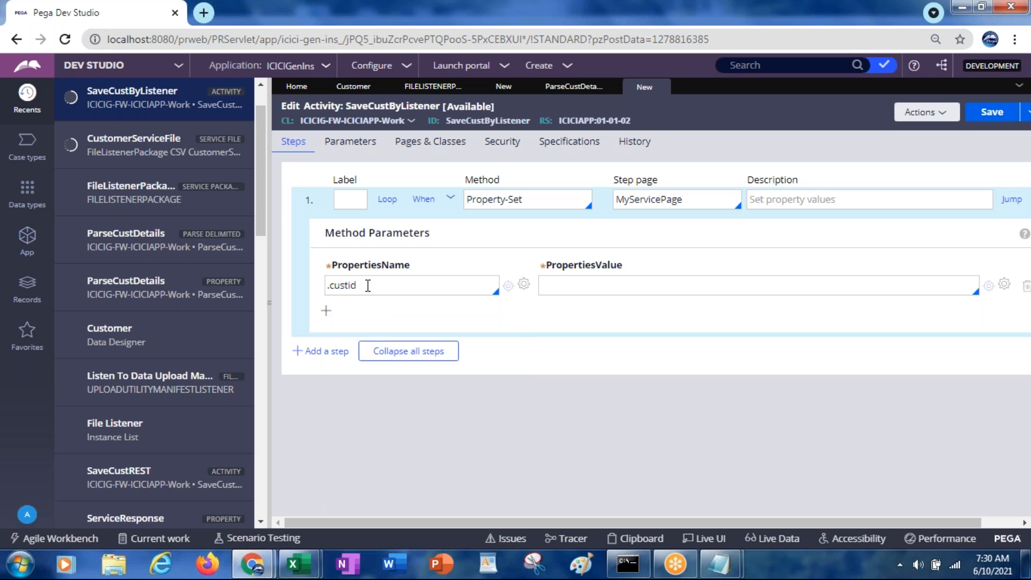
{"action": "triple_click", "coordinate": [368, 285]}
{"action": "left_click", "coordinate": [369, 285]}
{"action": "key", "text": "BackSpace"}
{"action": "key", "text": "BackSpace"}
{"action": "key", "text": "BackSpace"}
{"action": "key", "text": "BackSpace"}
{"action": "key", "text": "BackSpace"}
{"action": "key", "text": "BackSpace"}
{"action": "key", "text": "BackSpace"}
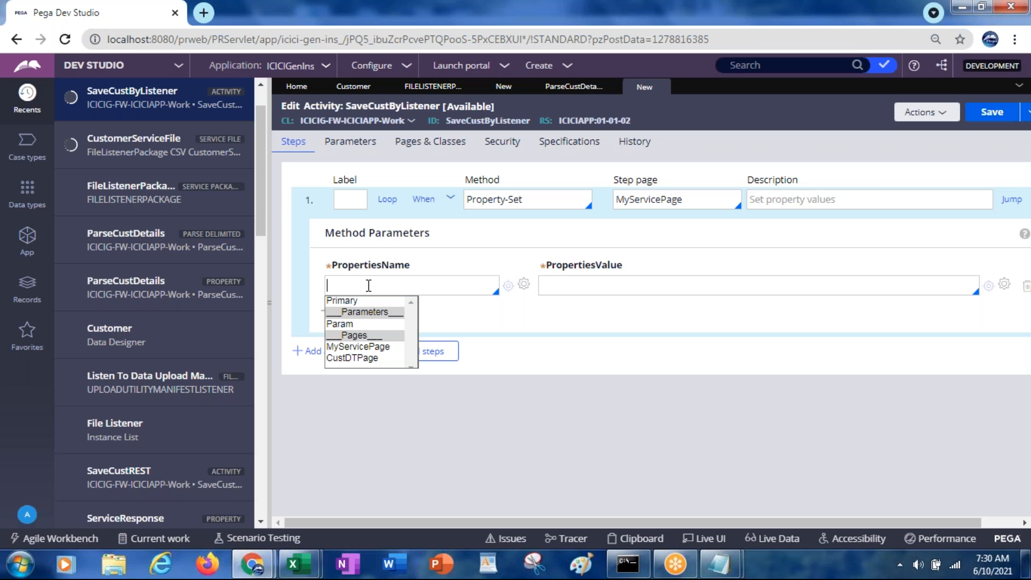
Enter MyServicePage.custid as the first property name of the Property-Set step.
{"action": "key", "text": "Down"}
{"action": "key", "text": "Down"}
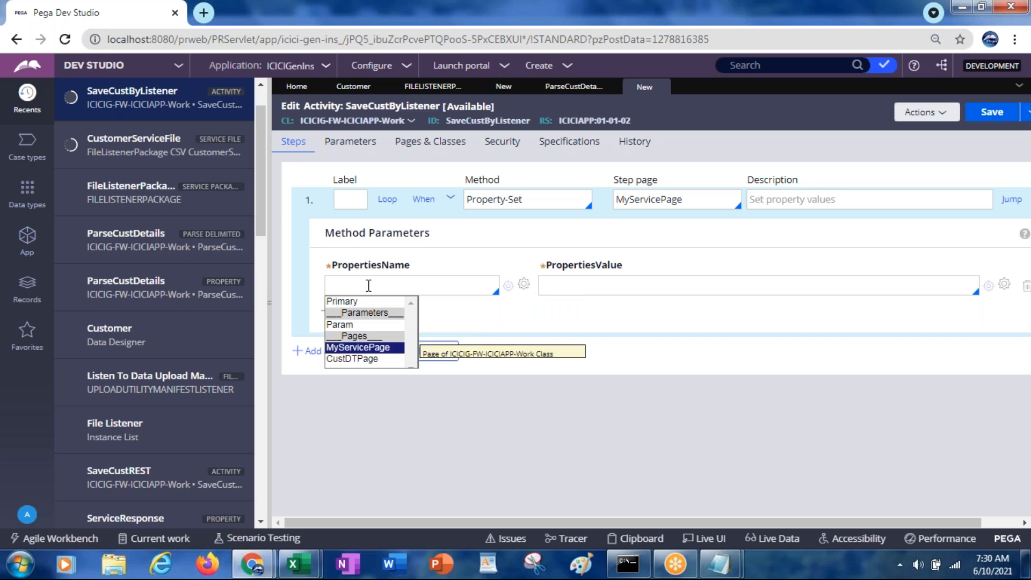
{"action": "key", "text": "Return"}
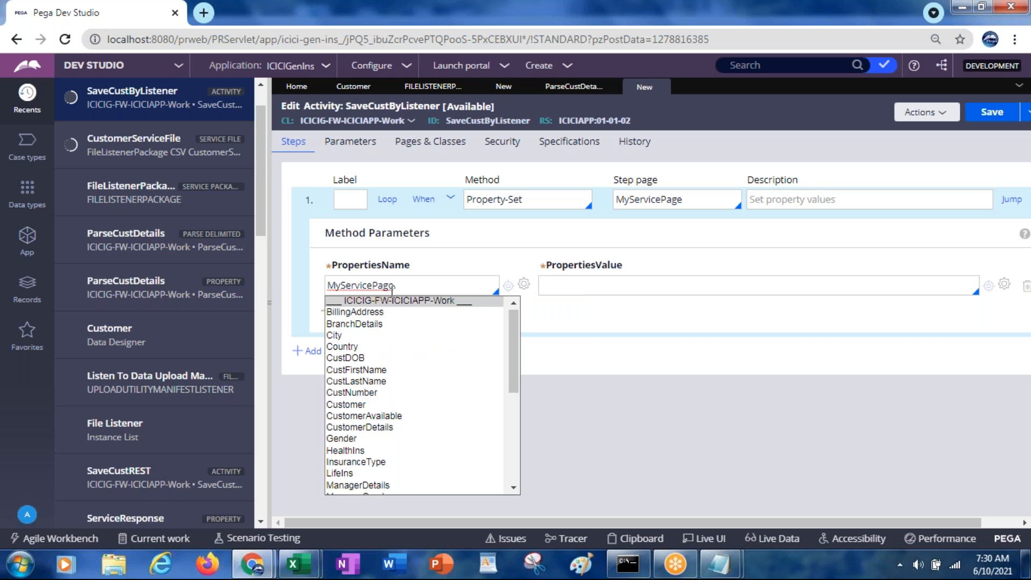
{"action": "type", "text": "cust"}
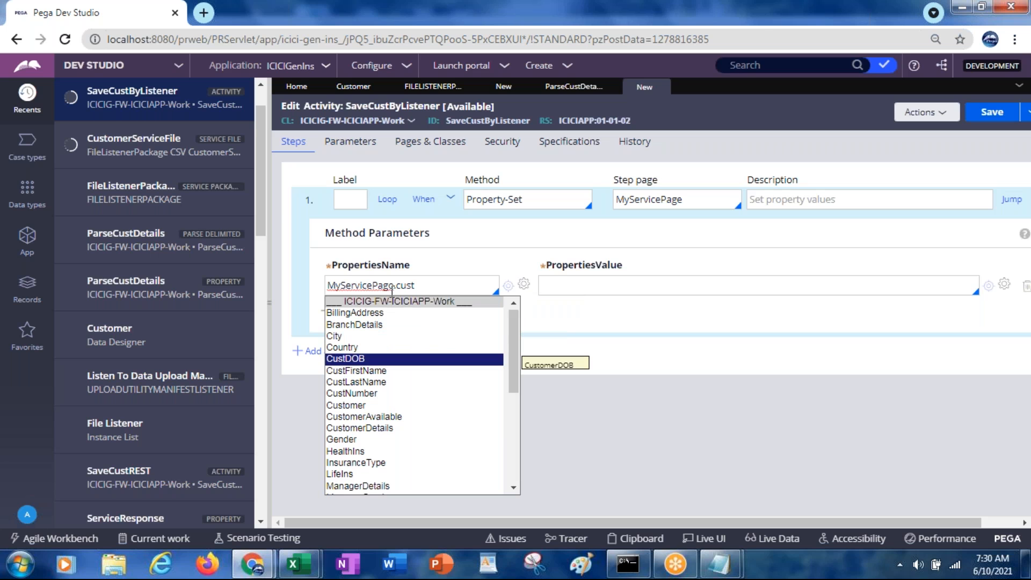
{"action": "type", "text": "d"}
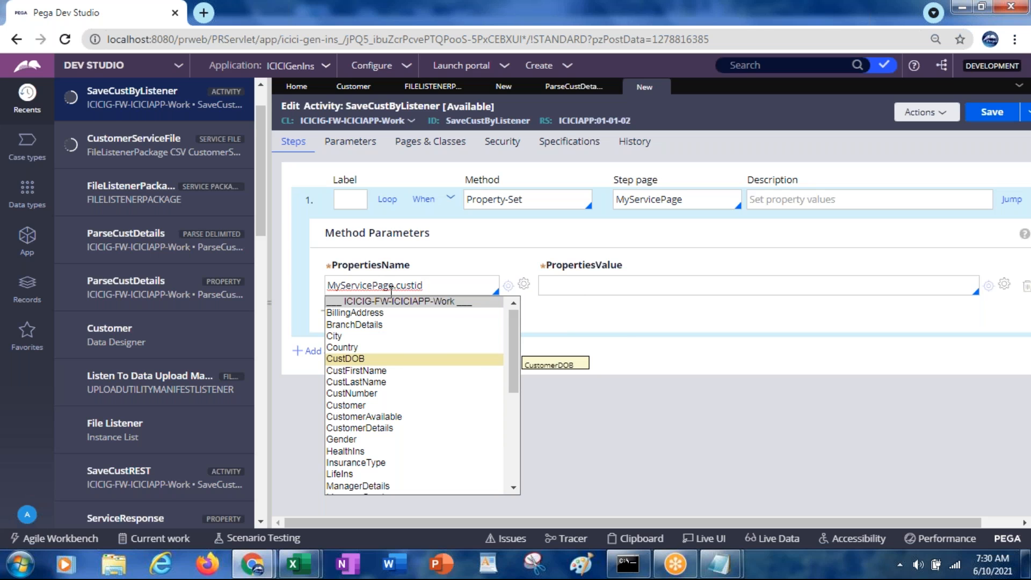
Replace the page in the first property name with CustDTPage, copied from Pages & Classes, and choose its CustID property.
{"action": "double_click", "coordinate": [377, 285]}
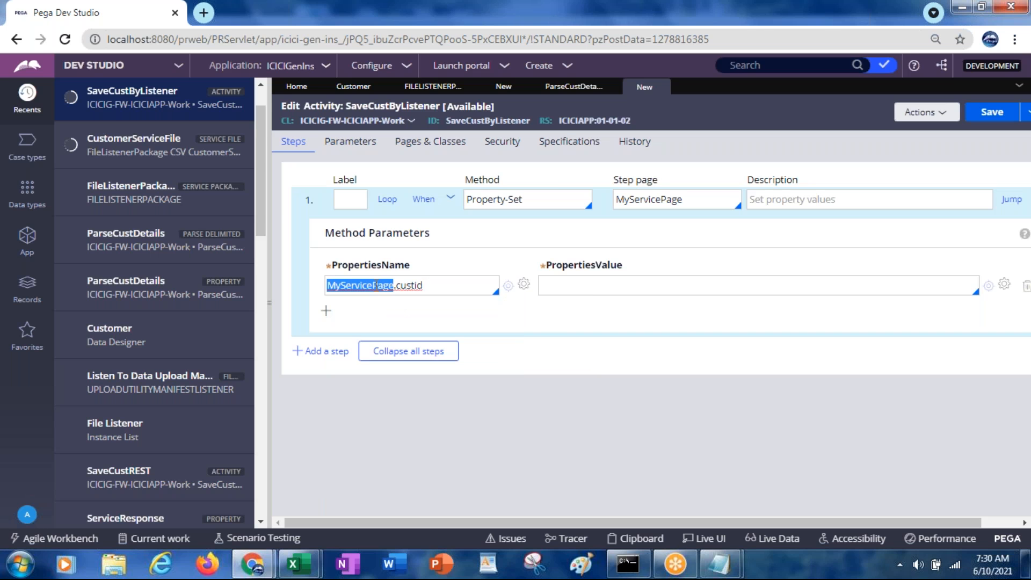
{"action": "left_click", "coordinate": [427, 142]}
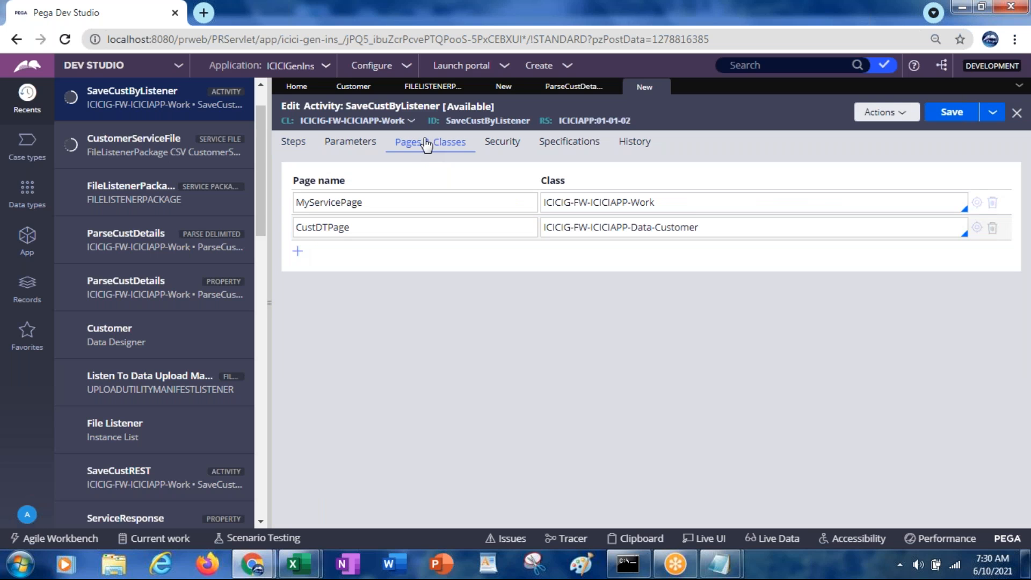
{"action": "double_click", "coordinate": [329, 232]}
{"action": "key", "text": "ctrl+c"}
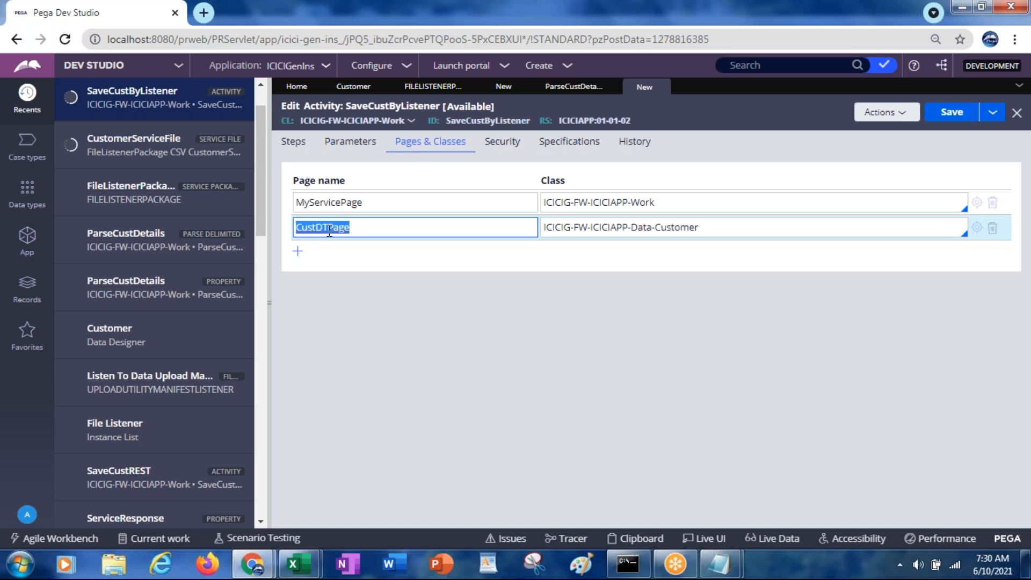
{"action": "left_click", "coordinate": [293, 143]}
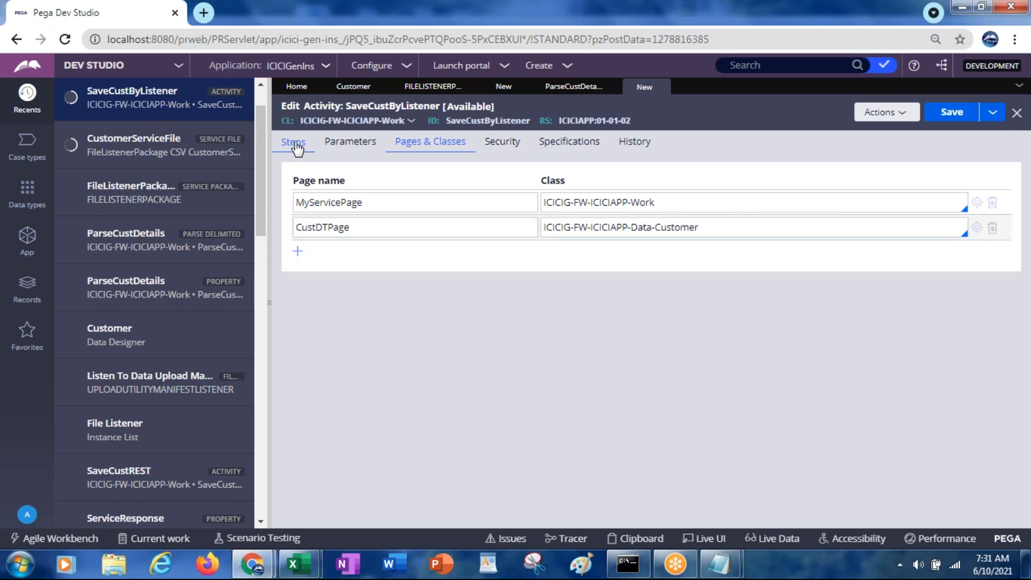
{"action": "double_click", "coordinate": [354, 286]}
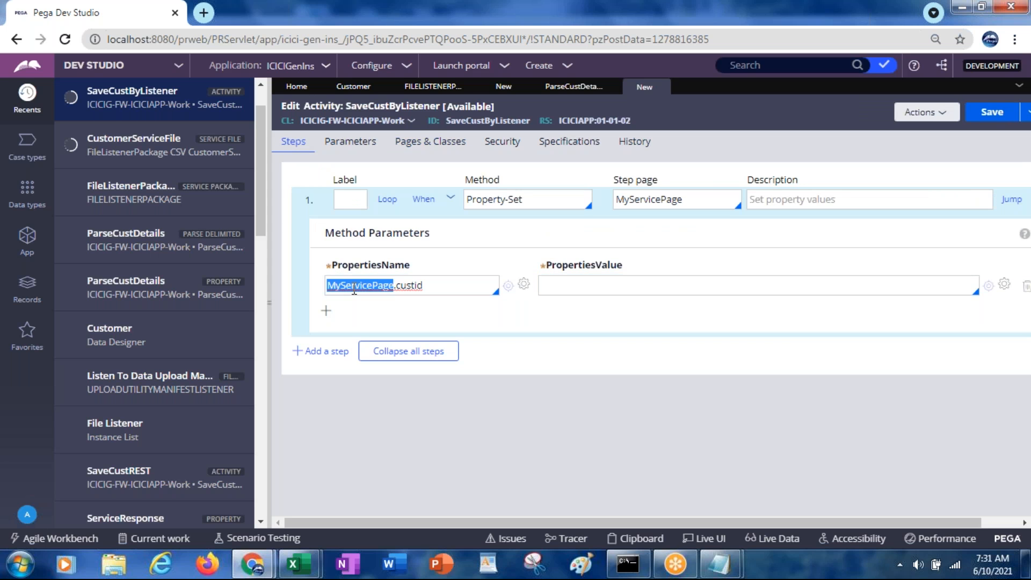
{"action": "key", "text": "ctrl+v"}
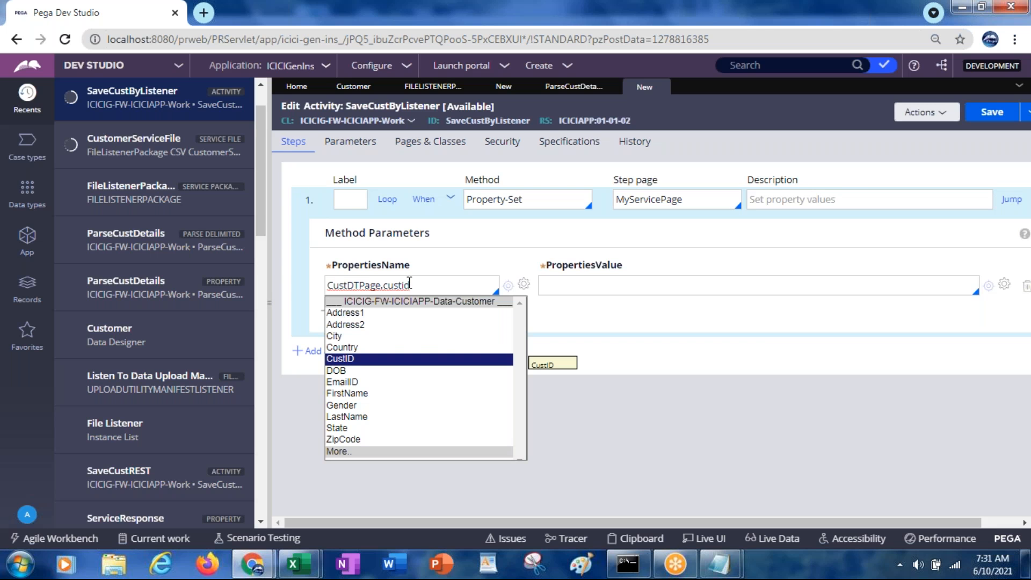
{"action": "key", "text": "Return"}
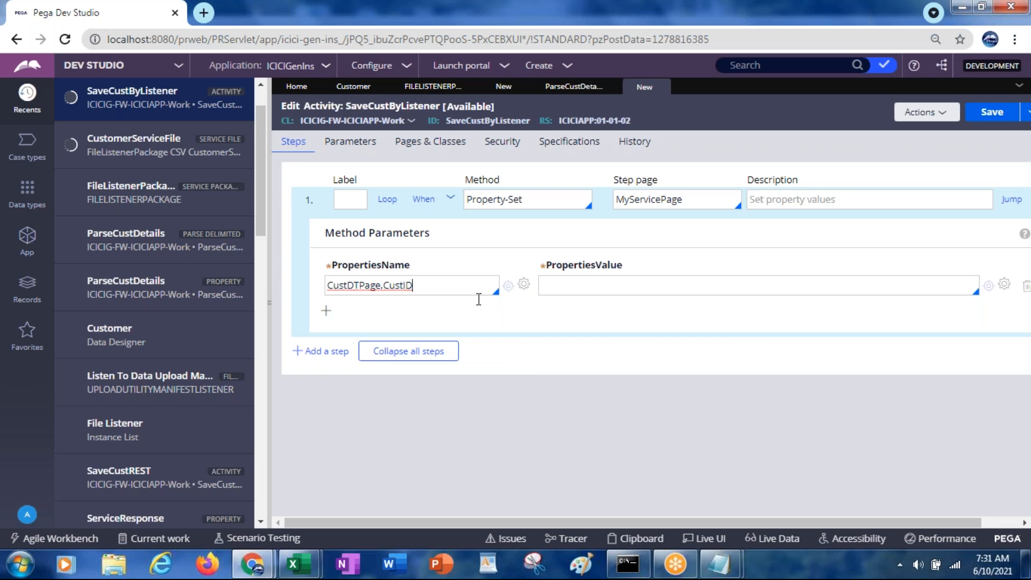
Set the value of CustDTPage.CustID to .CustNumber.
{"action": "left_click", "coordinate": [574, 285]}
{"action": "type", "text": "."}
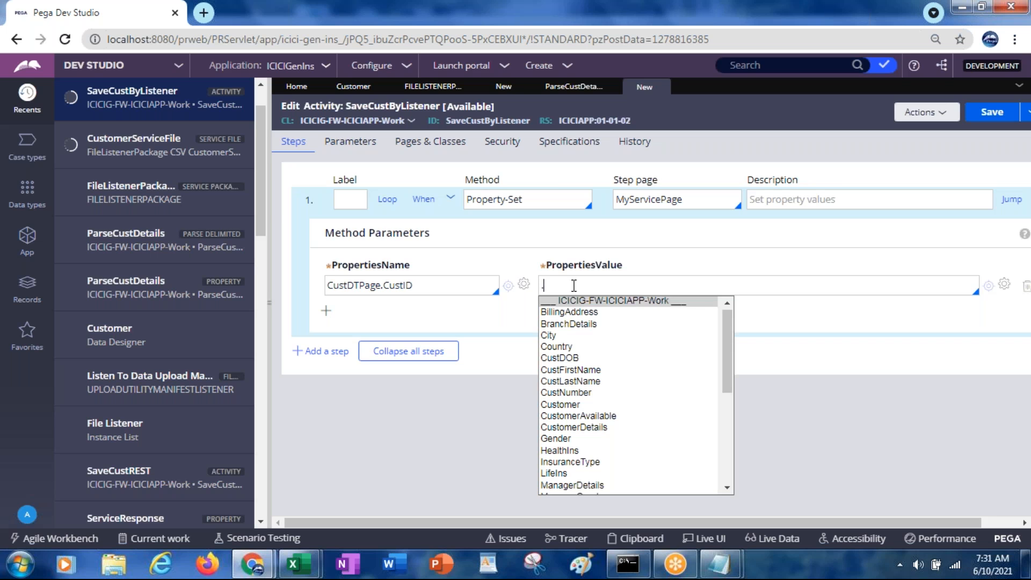
{"action": "type", "text": "cu"}
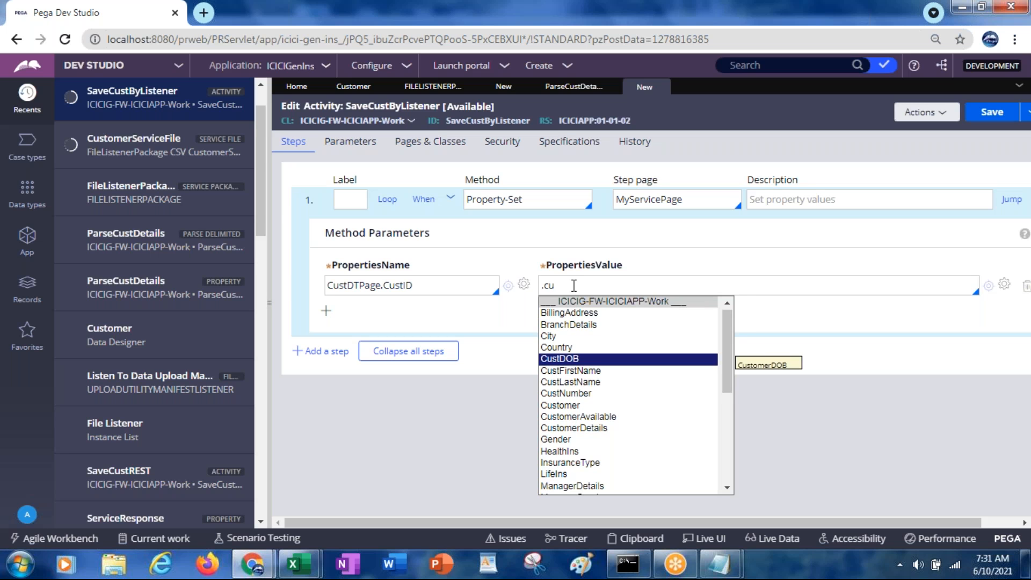
{"action": "key", "text": "Down"}
{"action": "key", "text": "Down"}
{"action": "key", "text": "Down"}
{"action": "key", "text": "Return"}
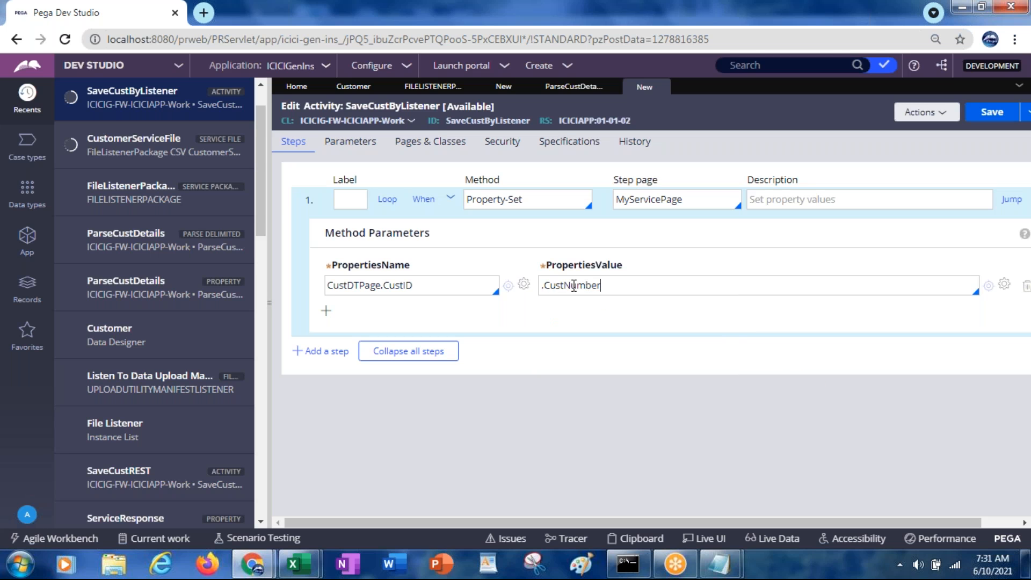
Add a second property row named CustDTPage.FirstName, reusing the page name from the first row.
{"action": "left_click", "coordinate": [327, 312]}
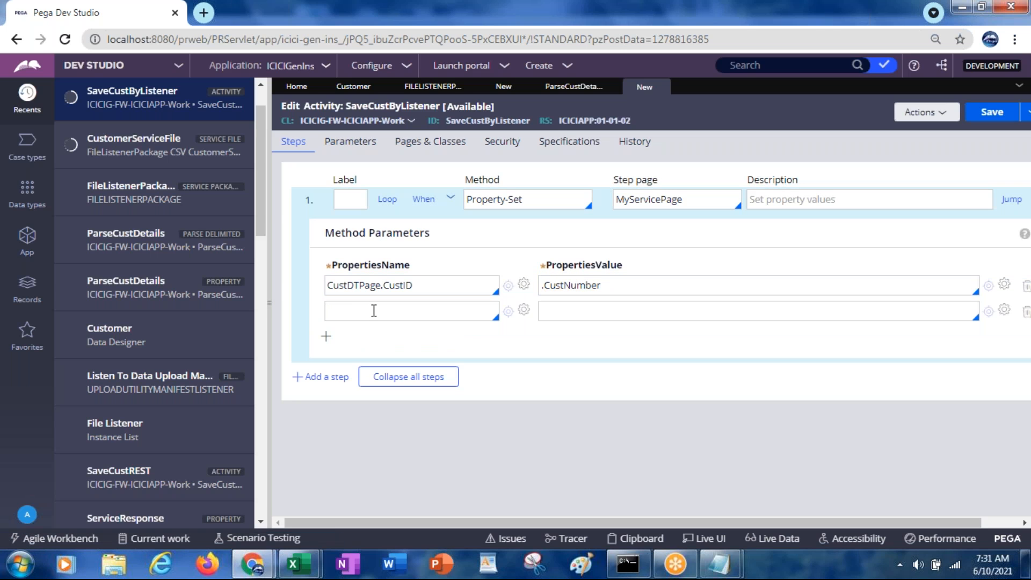
{"action": "double_click", "coordinate": [352, 285]}
{"action": "key", "text": "ctrl+c"}
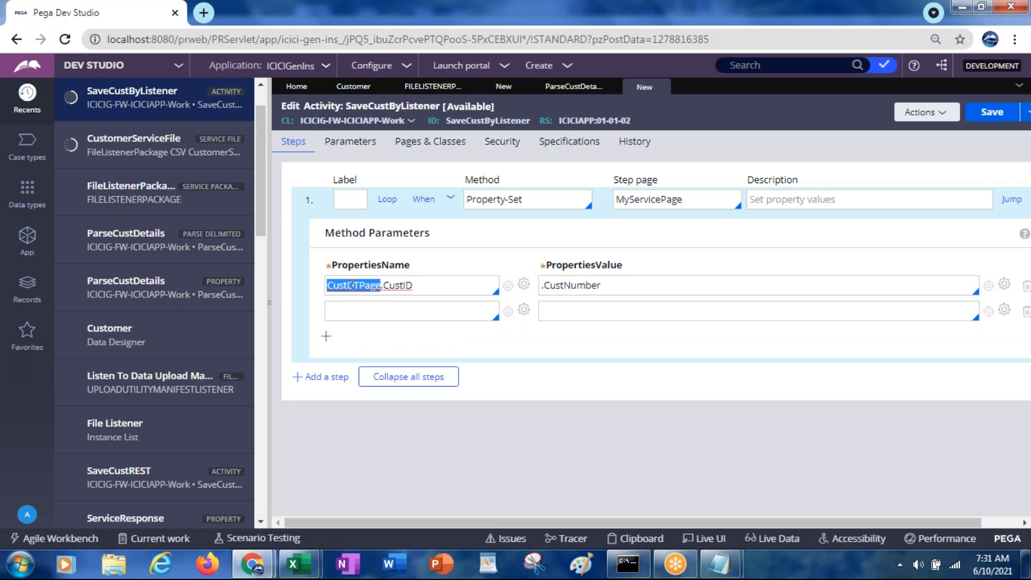
{"action": "left_click", "coordinate": [346, 311]}
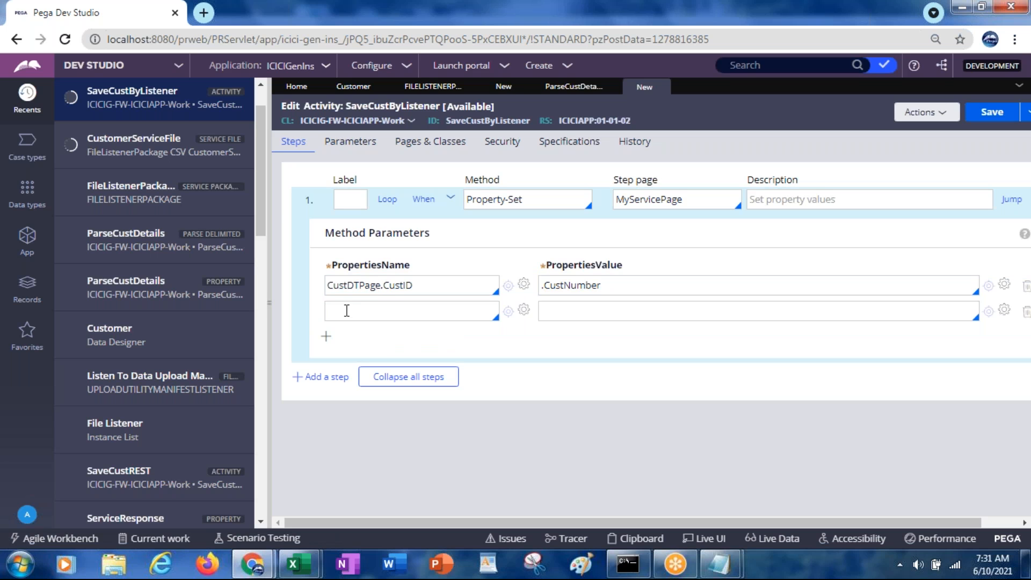
{"action": "key", "text": "ctrl+v"}
{"action": "type", "text": "."}
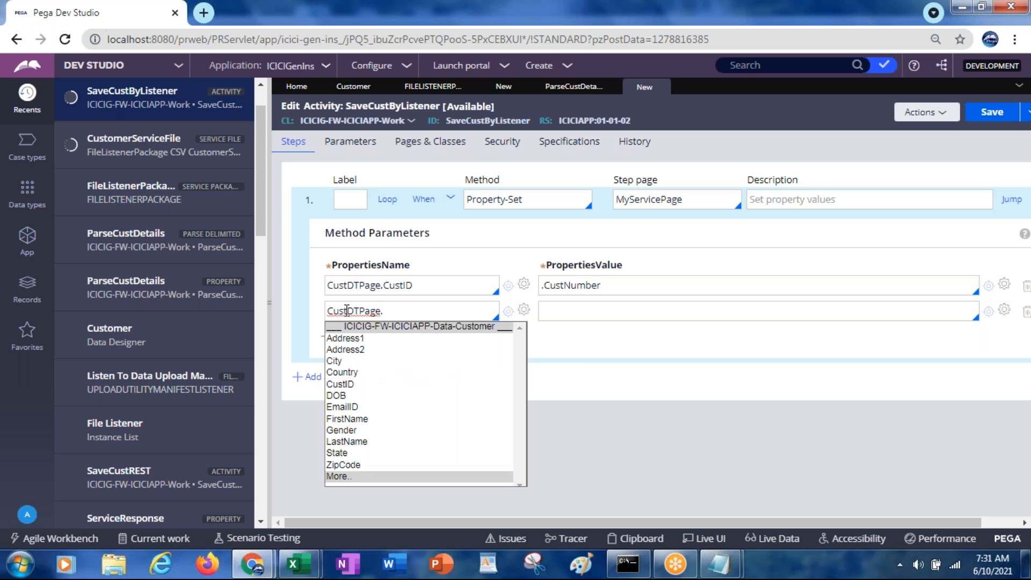
{"action": "key", "text": "Down"}
{"action": "key", "text": "Down"}
{"action": "key", "text": "Down"}
{"action": "key", "text": "Down"}
{"action": "key", "text": "Down"}
{"action": "key", "text": "Down"}
{"action": "key", "text": "Down"}
{"action": "key", "text": "Down"}
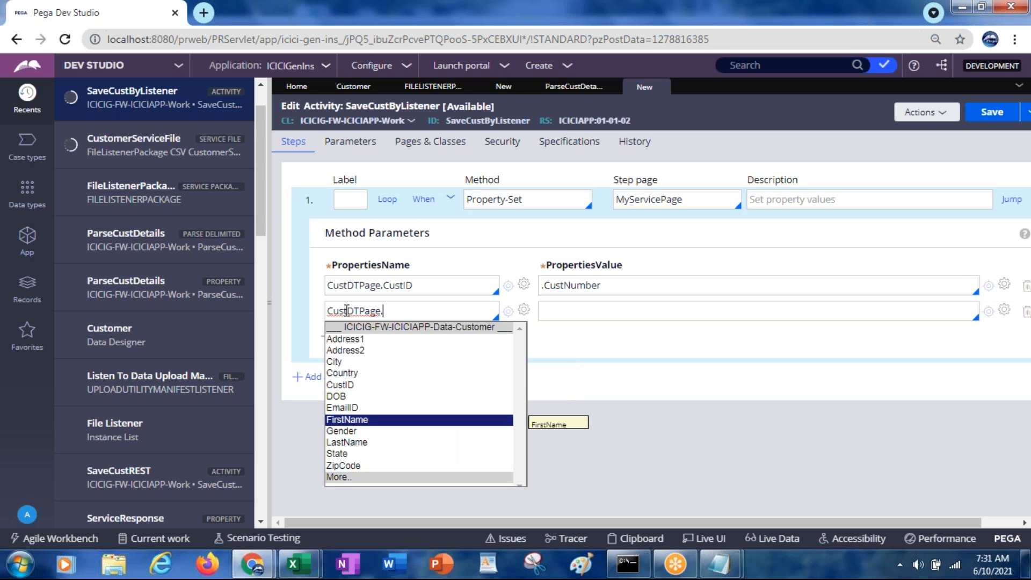
{"action": "key", "text": "Return"}
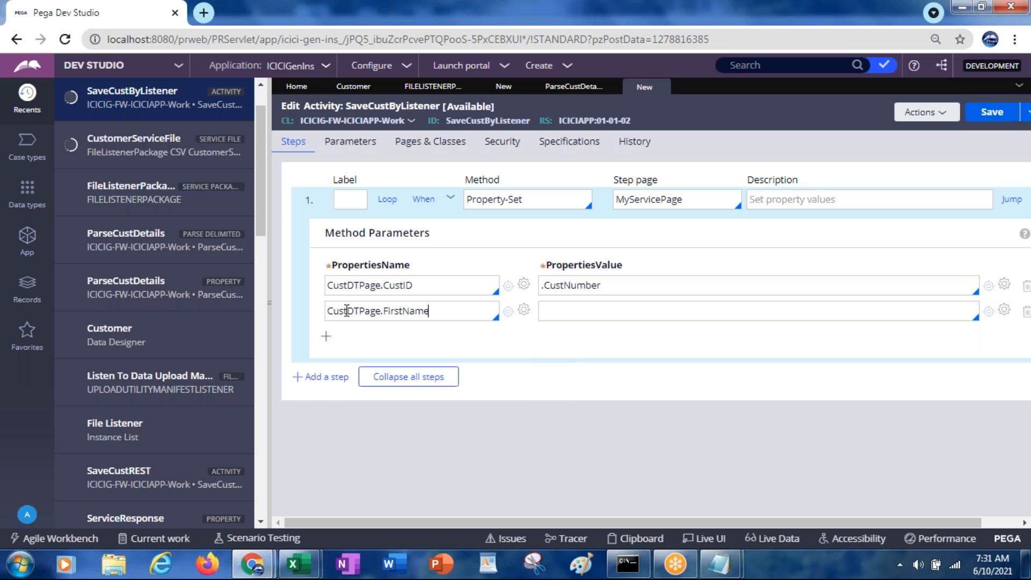
Add six more property rows to the Property-Set step, entering the page name CustDTPage in the first new row.
{"action": "left_click", "coordinate": [326, 338]}
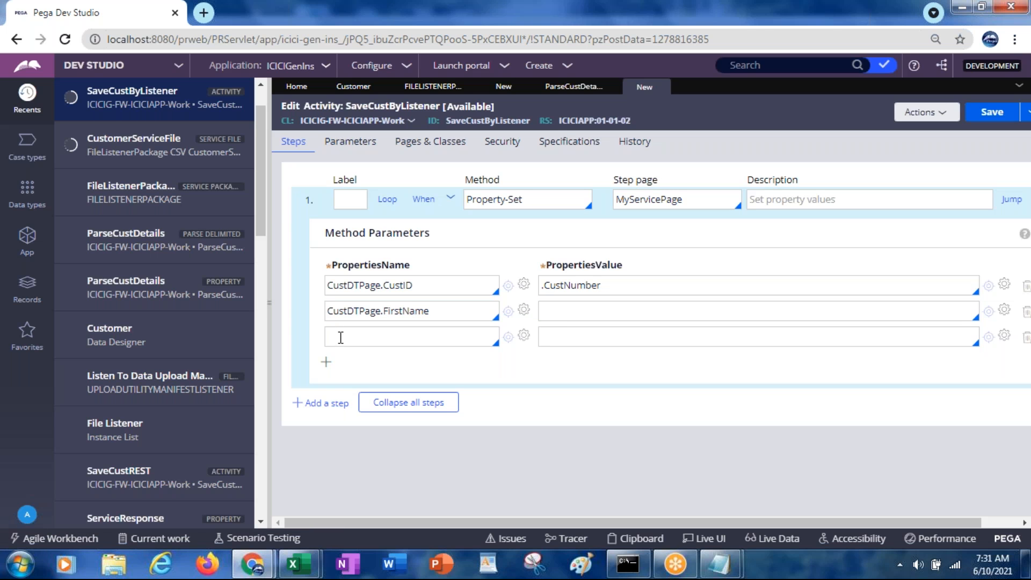
{"action": "key", "text": "ctrl+v"}
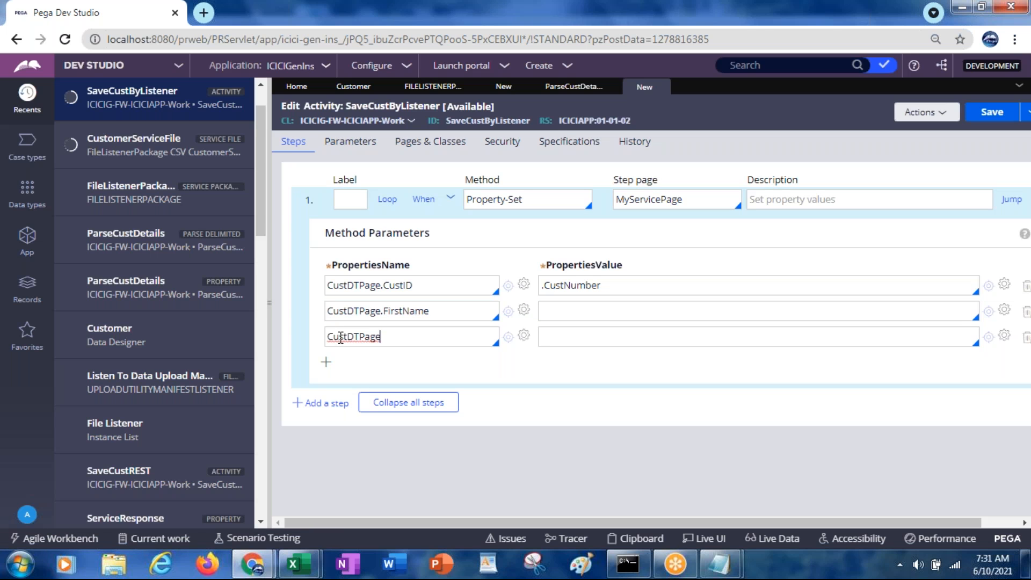
{"action": "left_click", "coordinate": [326, 364]}
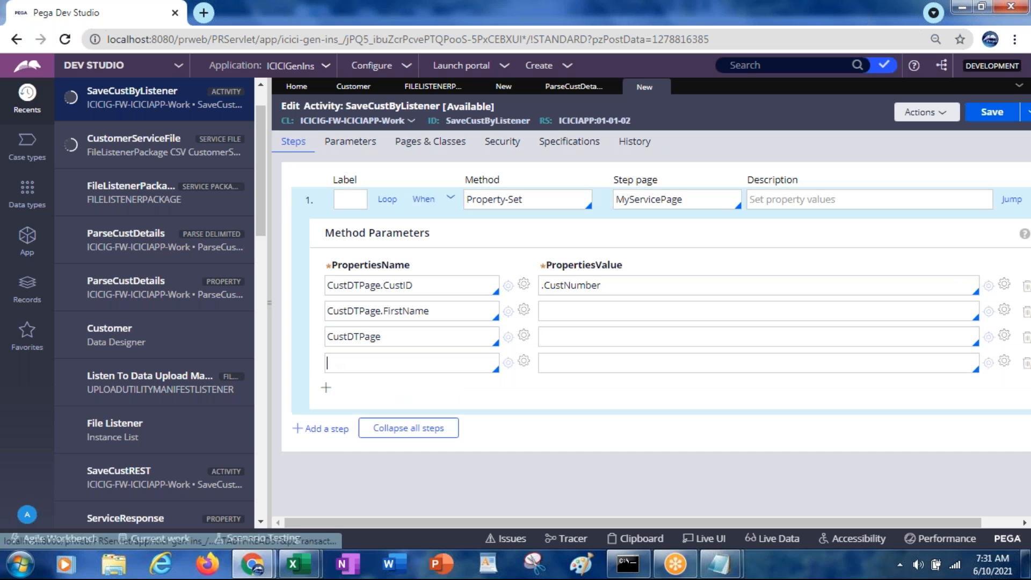
{"action": "left_click", "coordinate": [326, 387]}
{"action": "left_click", "coordinate": [325, 413]}
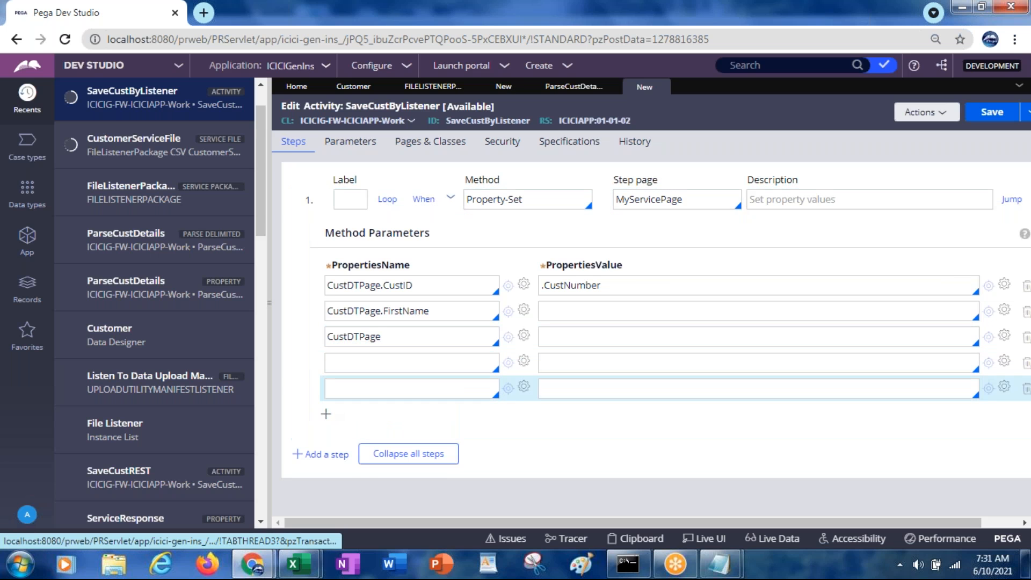
{"action": "left_click", "coordinate": [326, 439]}
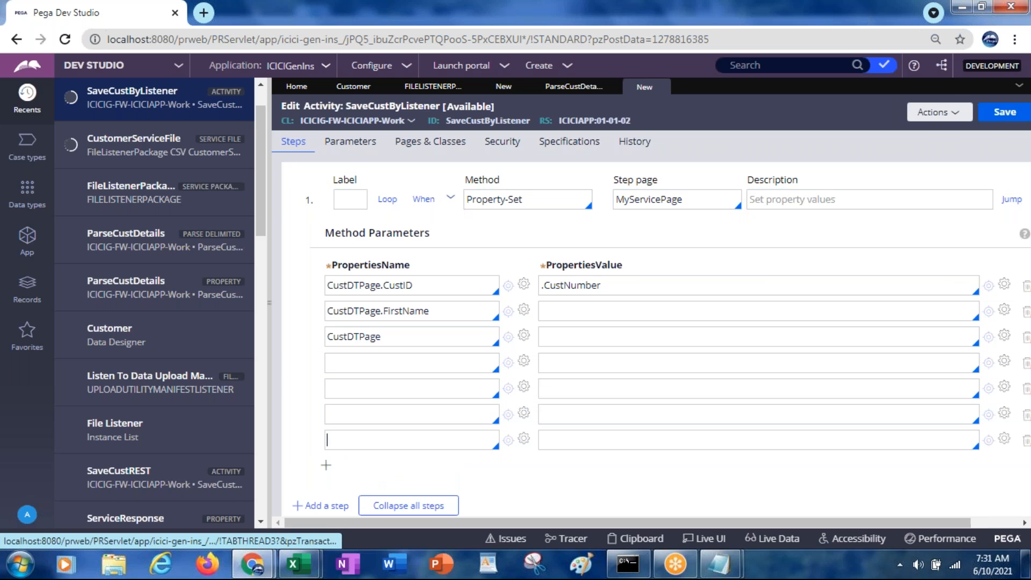
{"action": "left_click", "coordinate": [326, 465]}
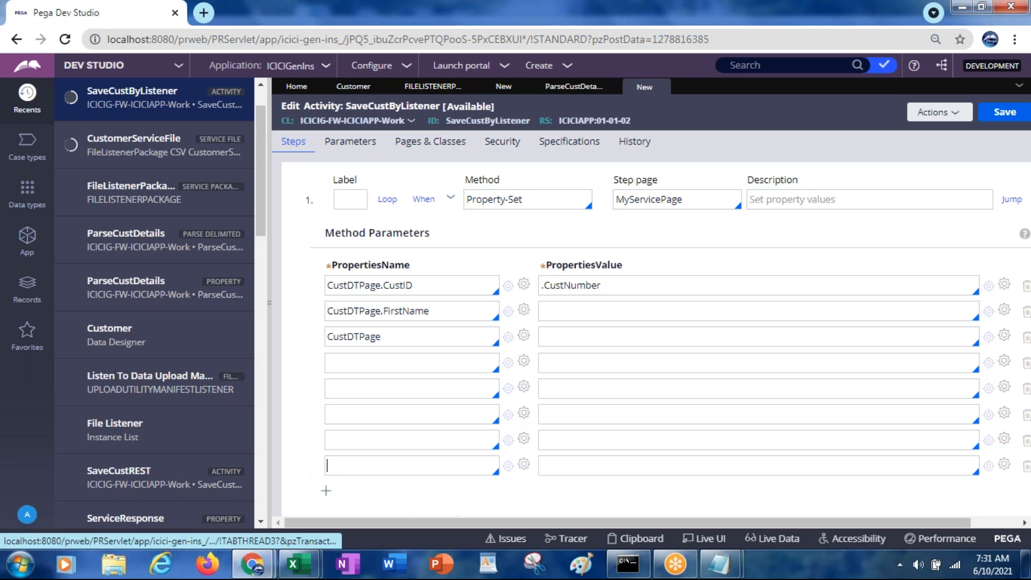
Set the third and fourth property names to CustDTPage.LastName and CustDTPage.Address1.
{"action": "left_click", "coordinate": [399, 332]}
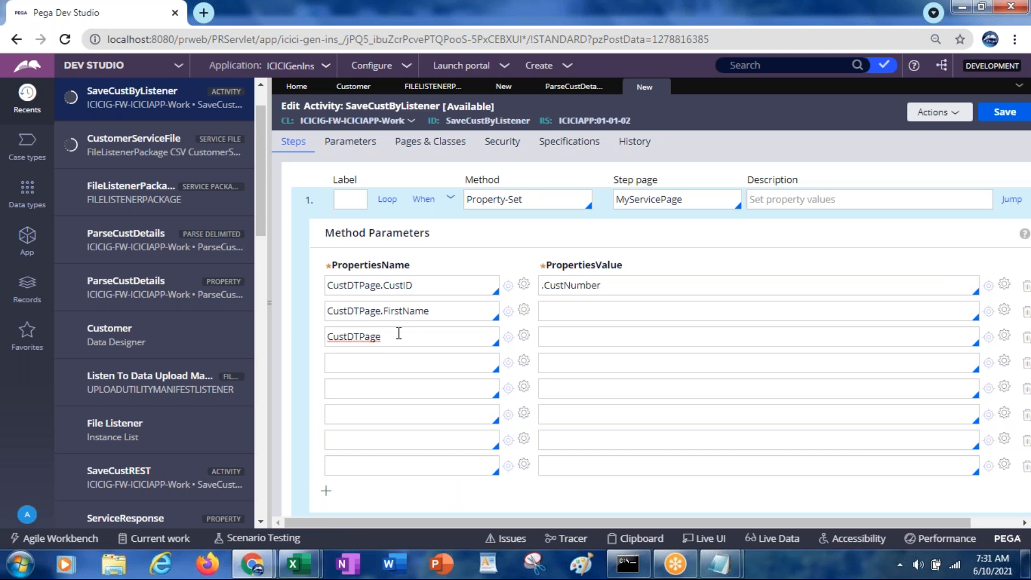
{"action": "type", "text": ".l"}
{"action": "key", "text": "Return"}
{"action": "left_click", "coordinate": [349, 360]}
{"action": "key", "text": "ctrl+v"}
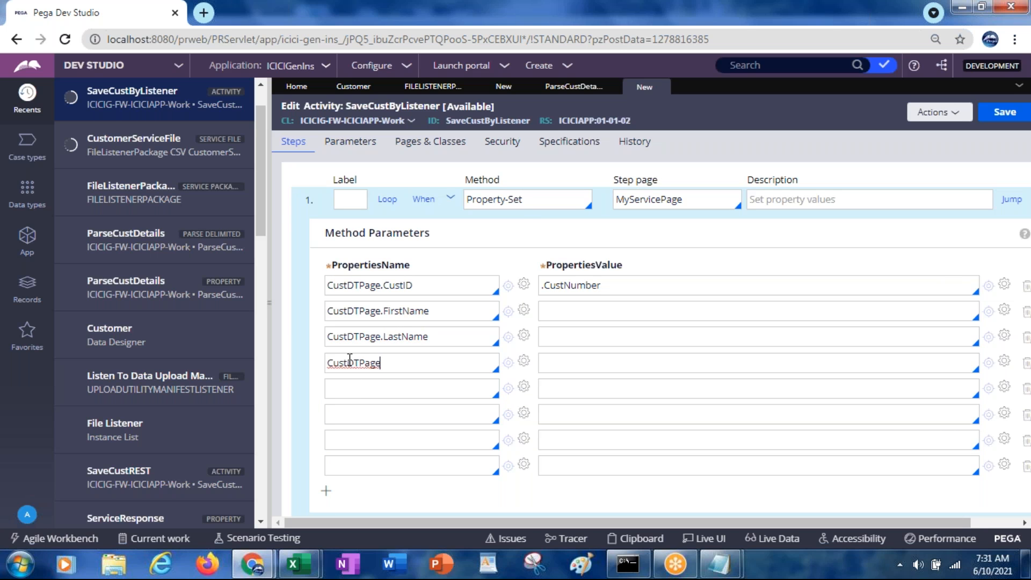
{"action": "type", "text": ".add"}
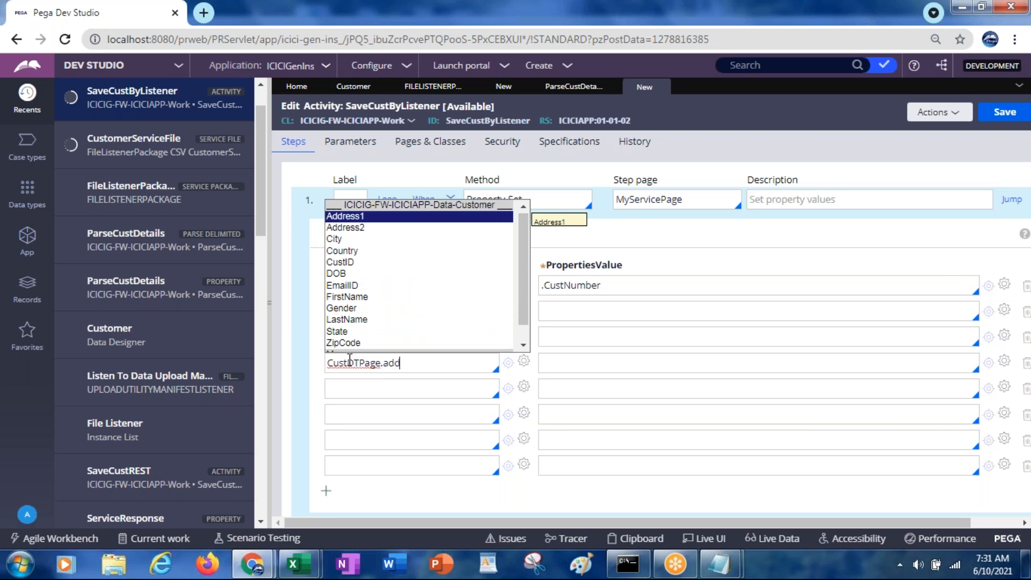
{"action": "key", "text": "Return"}
Set the fifth property name to the Address2 property of the CustDTPage page.
{"action": "left_click", "coordinate": [339, 389]}
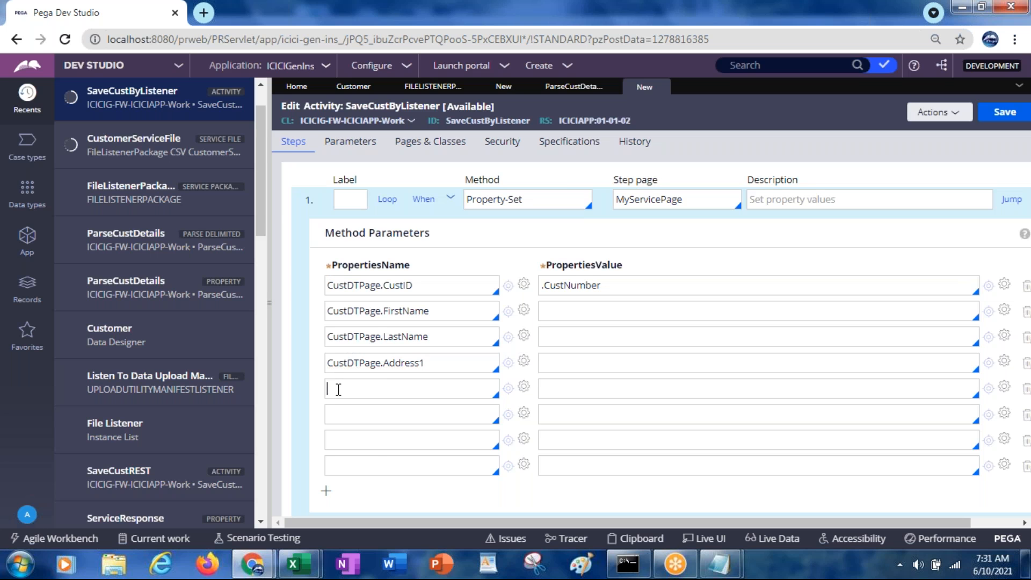
{"action": "key", "text": "Down"}
{"action": "key", "text": "Down"}
{"action": "key", "text": "Down"}
{"action": "key", "text": "Down"}
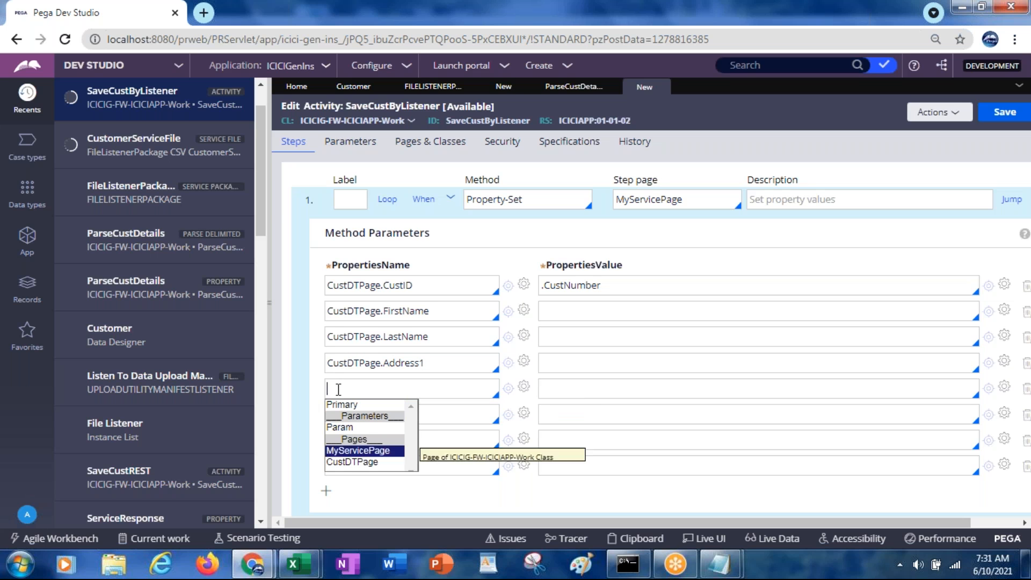
{"action": "key", "text": "Return"}
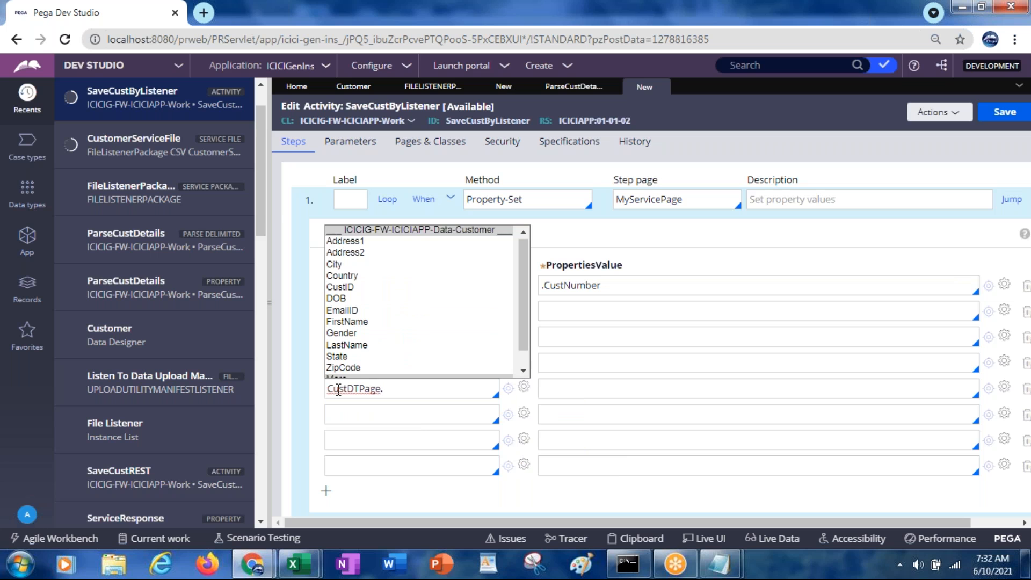
{"action": "type", "text": "addre"}
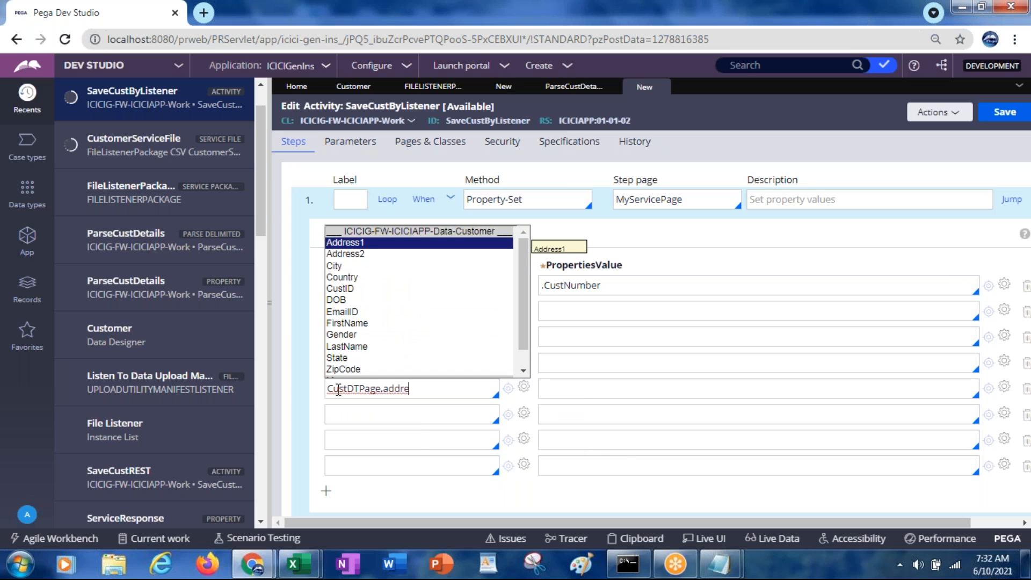
{"action": "key", "text": "Down"}
{"action": "key", "text": "Return"}
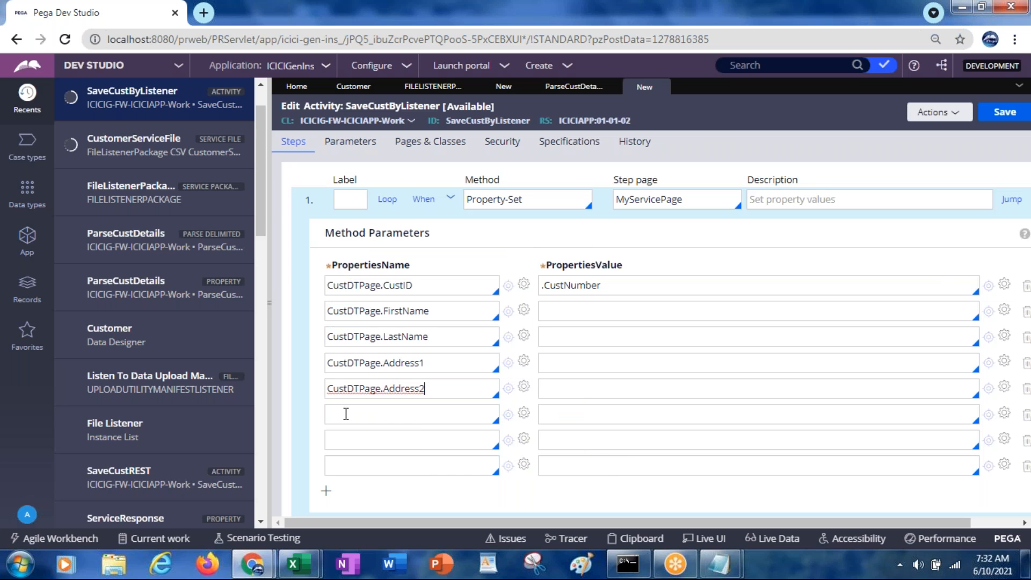
Fill the sixth and seventh property names with CustDTPage.City and CustDTPage.State.
{"action": "left_click", "coordinate": [346, 414]}
{"action": "type", "text": "CustDTPage"}
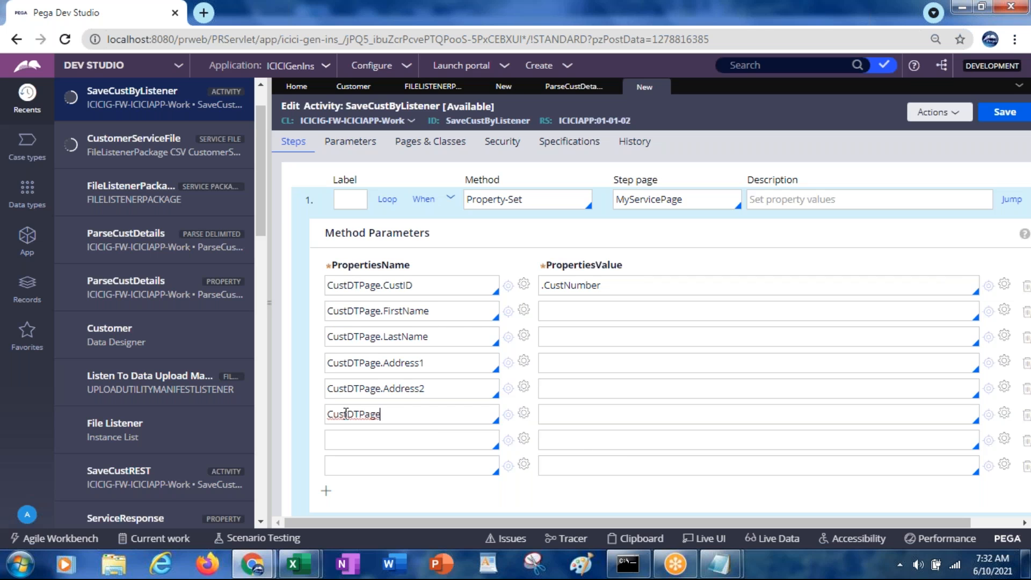
{"action": "type", "text": ".cit"}
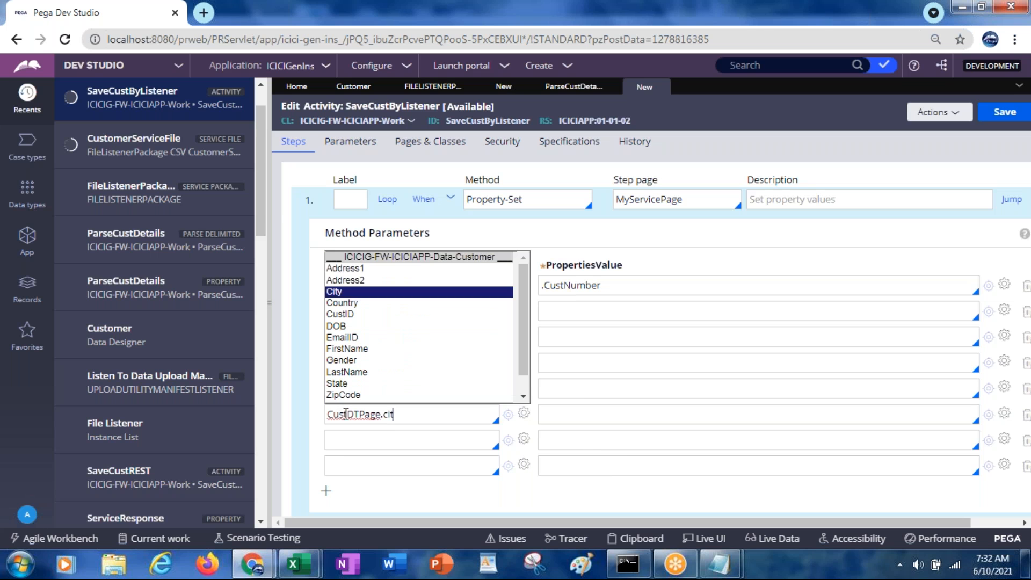
{"action": "key", "text": "Return"}
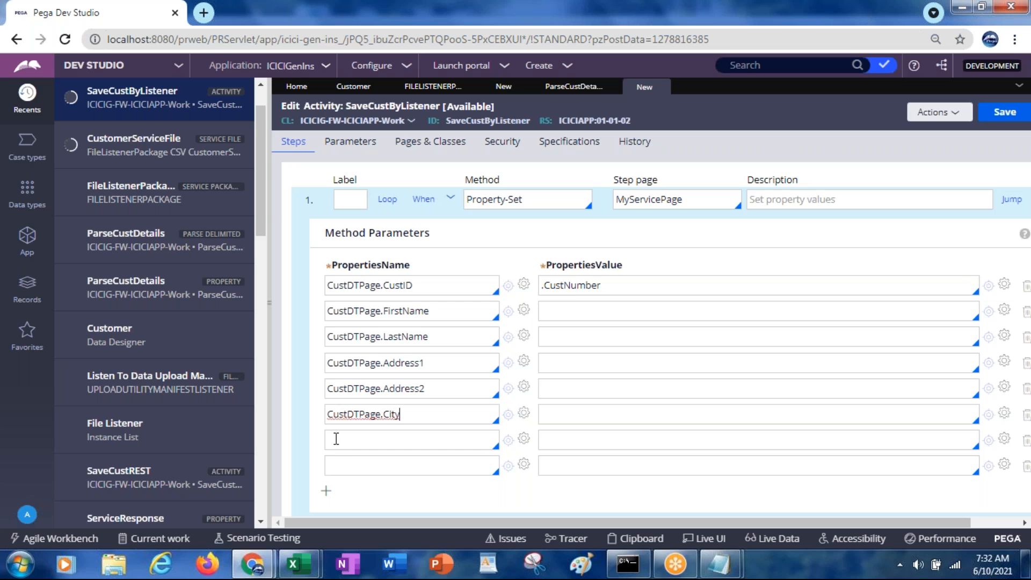
{"action": "left_click", "coordinate": [336, 439]}
{"action": "type", "text": "CustDTPage"}
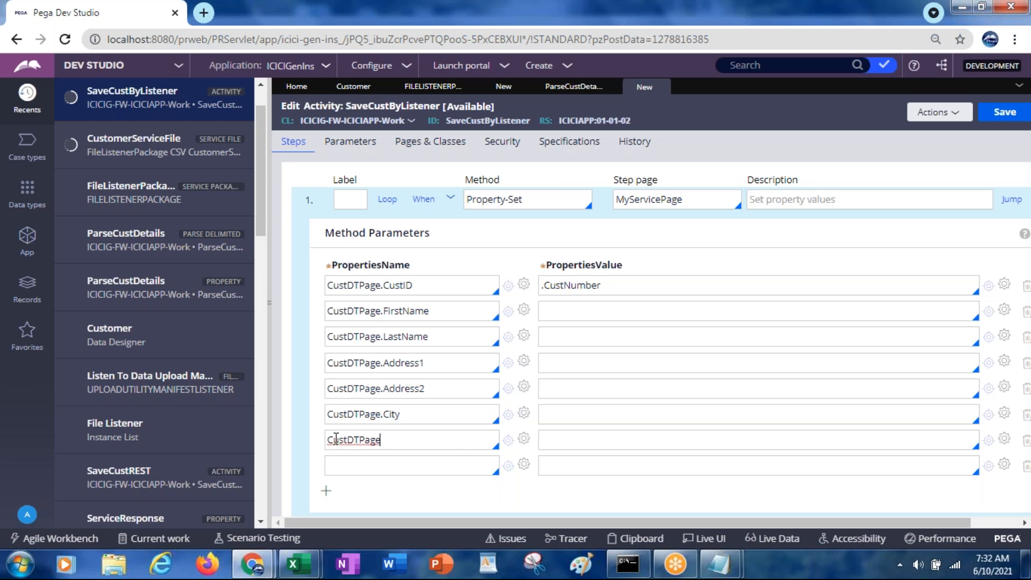
{"action": "type", "text": ".st"}
{"action": "key", "text": "Return"}
Set the eighth property name of the Property-Set step to CustDTPage.Country.
{"action": "left_click", "coordinate": [344, 471]}
{"action": "type", "text": "CustDTPage"}
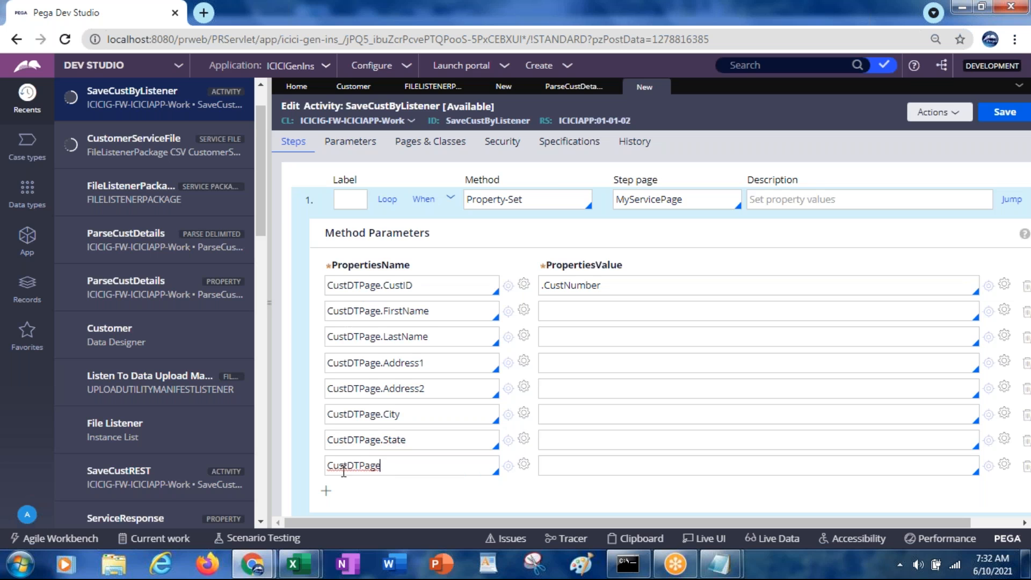
{"action": "type", "text": ".coun"}
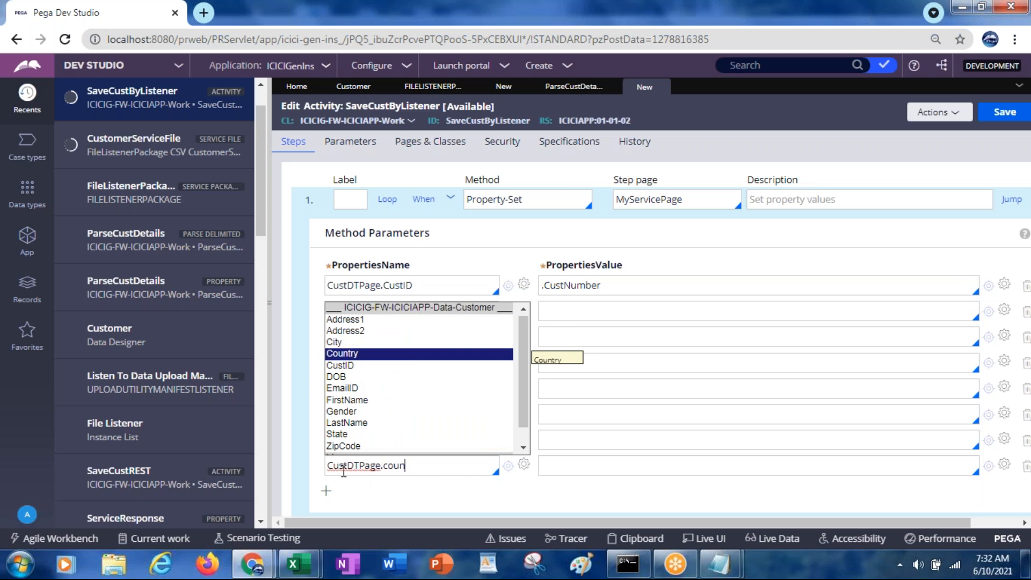
{"action": "key", "text": "Return"}
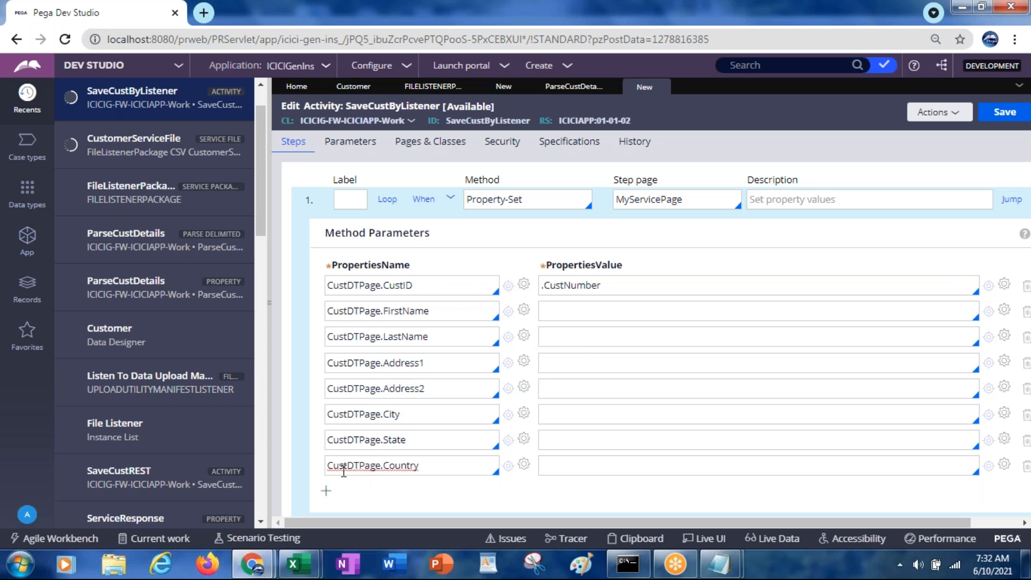
Return to the open ParseCustDetails parse delimited rule and add seven empty rows to its parsing details below CustNumber.
{"action": "left_click", "coordinate": [557, 306]}
{"action": "left_click", "coordinate": [558, 88]}
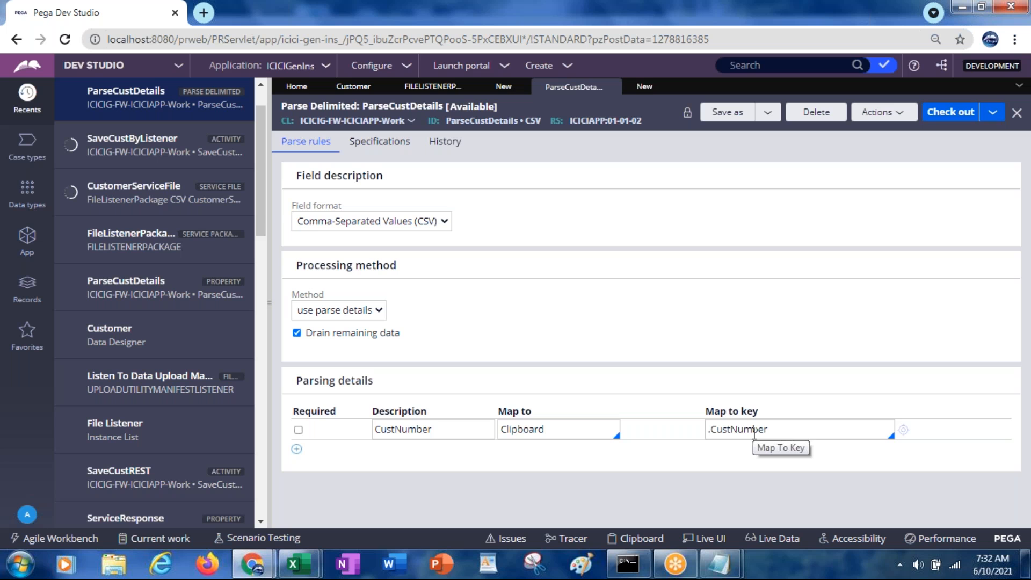
{"action": "left_click", "coordinate": [297, 449]}
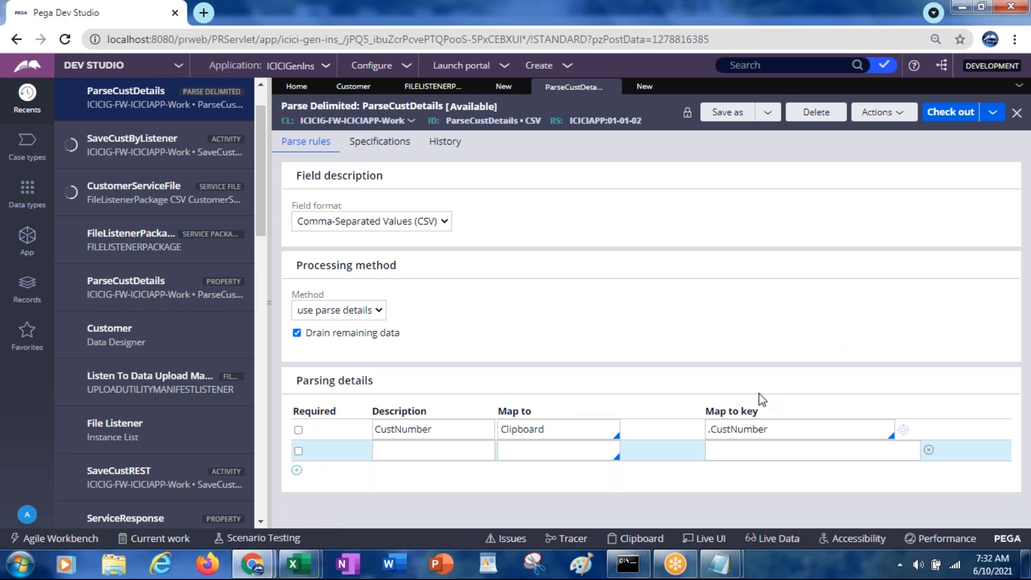
{"action": "left_click", "coordinate": [297, 471]}
{"action": "left_click", "coordinate": [297, 492]}
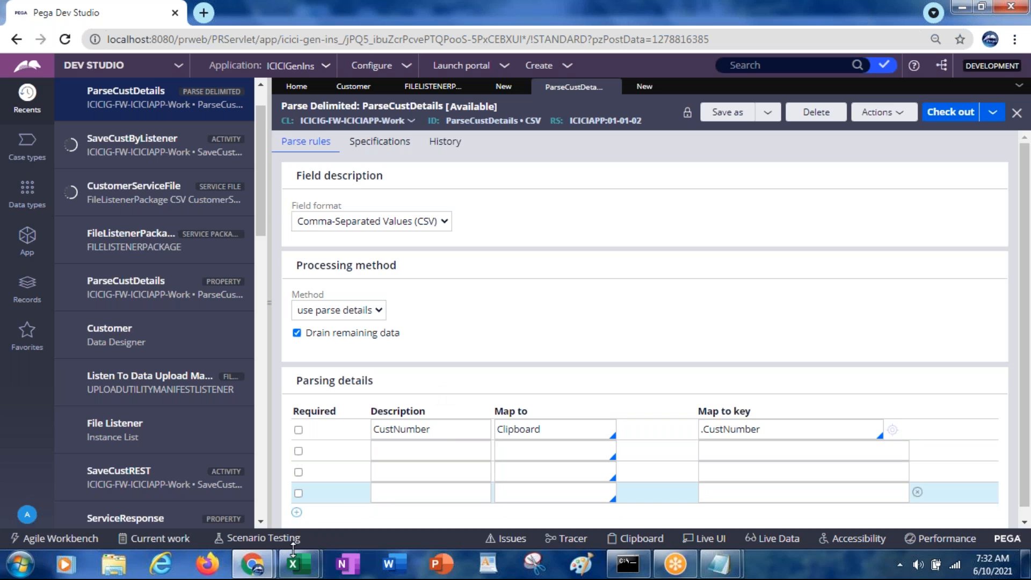
{"action": "left_click", "coordinate": [296, 511]}
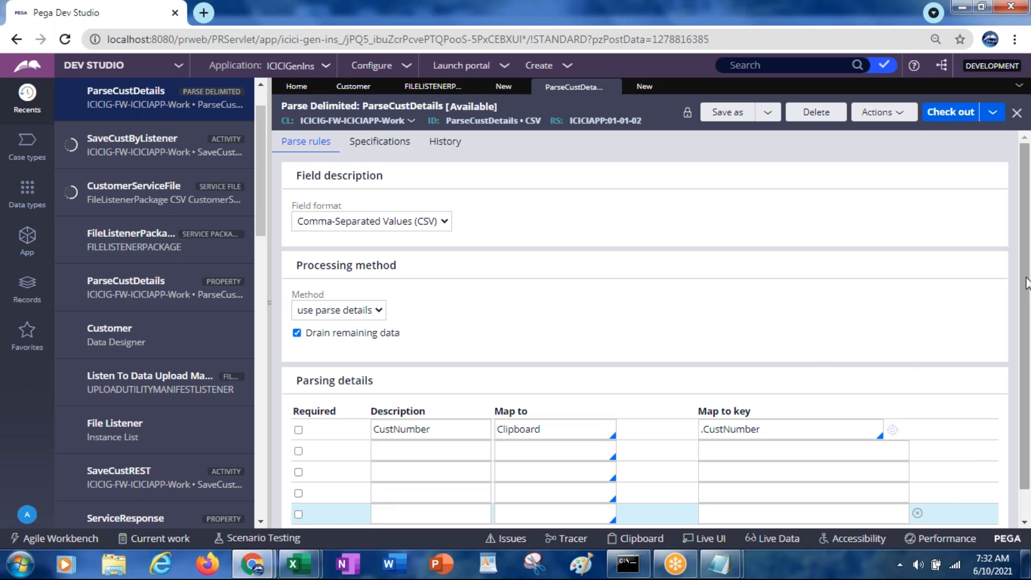
{"action": "left_click_drag", "start_coordinate": [1026, 283], "coordinate": [1027, 311]}
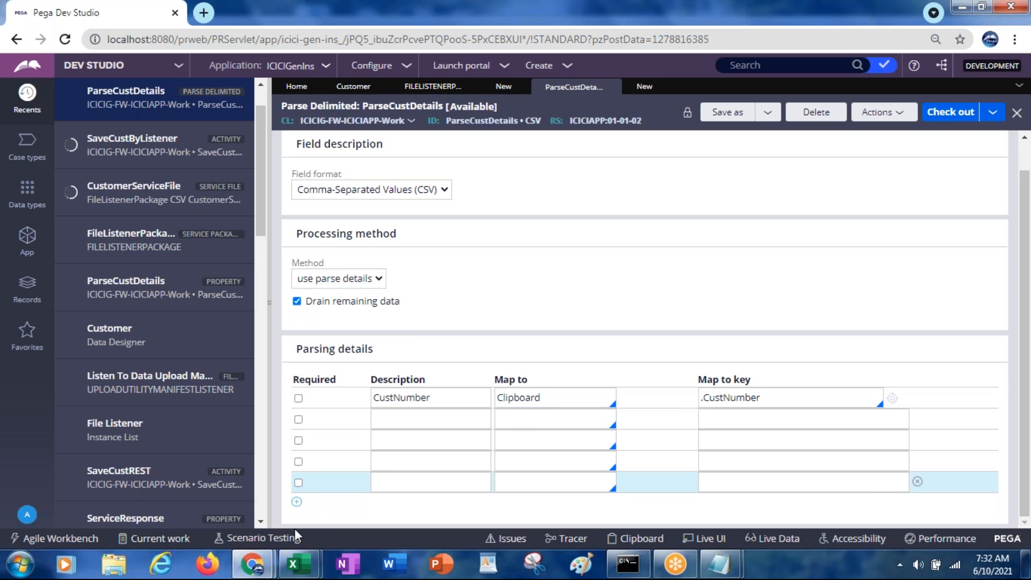
{"action": "left_click", "coordinate": [296, 501]}
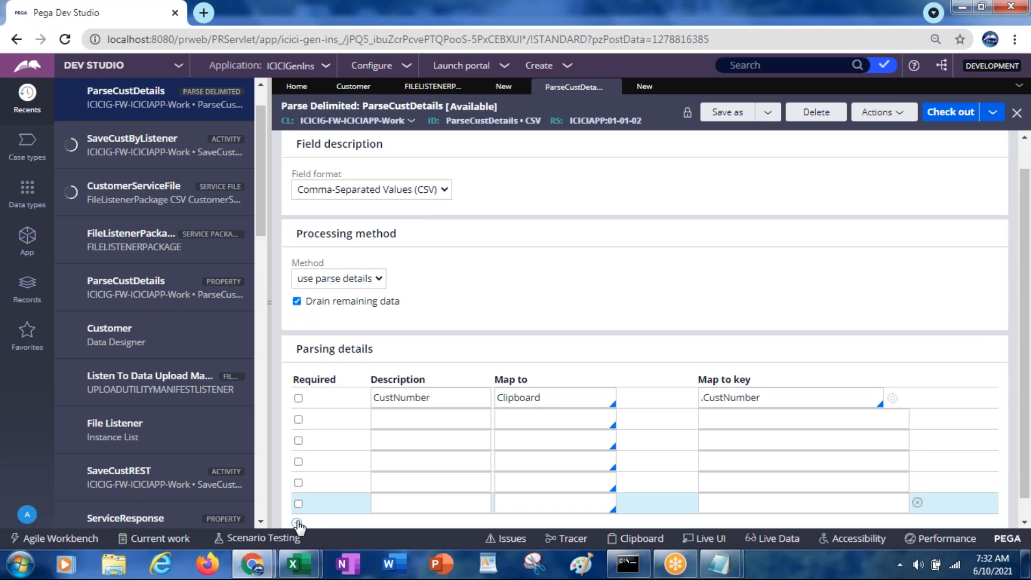
{"action": "left_click", "coordinate": [297, 523]}
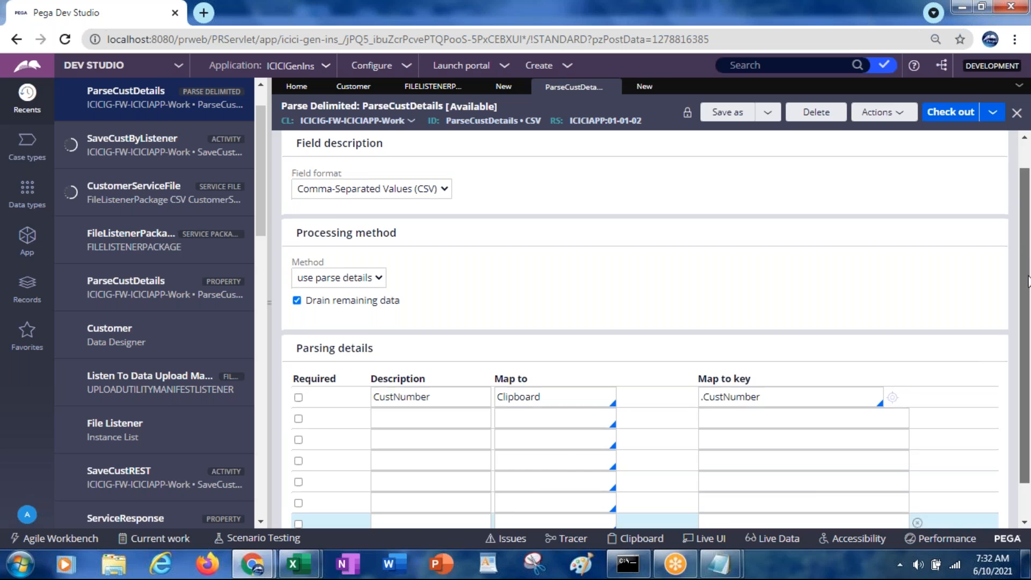
{"action": "left_click_drag", "start_coordinate": [1026, 283], "coordinate": [1026, 316]}
{"action": "left_click", "coordinate": [724, 400]}
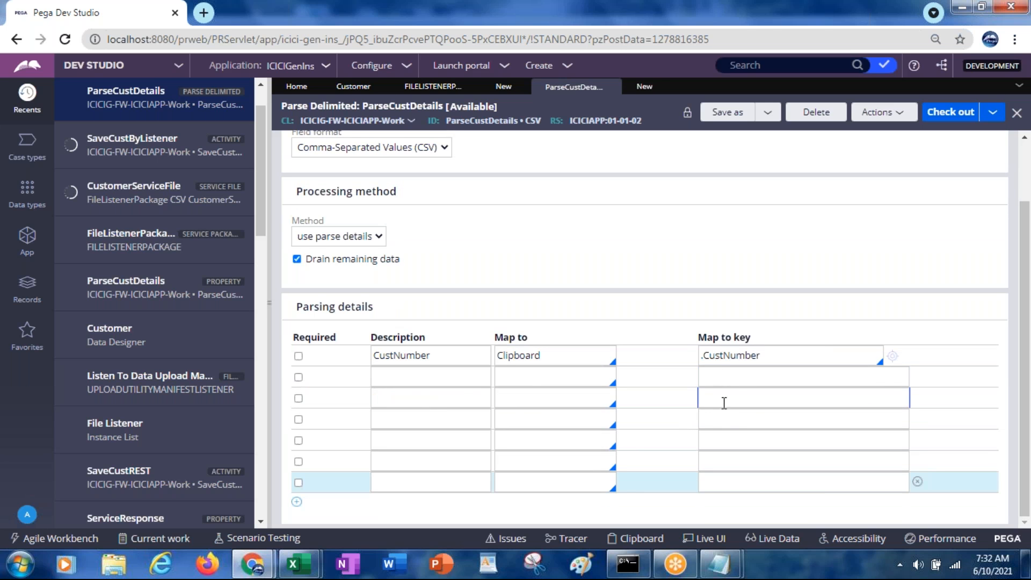
{"action": "left_click", "coordinate": [725, 412]}
{"action": "left_click", "coordinate": [296, 502]}
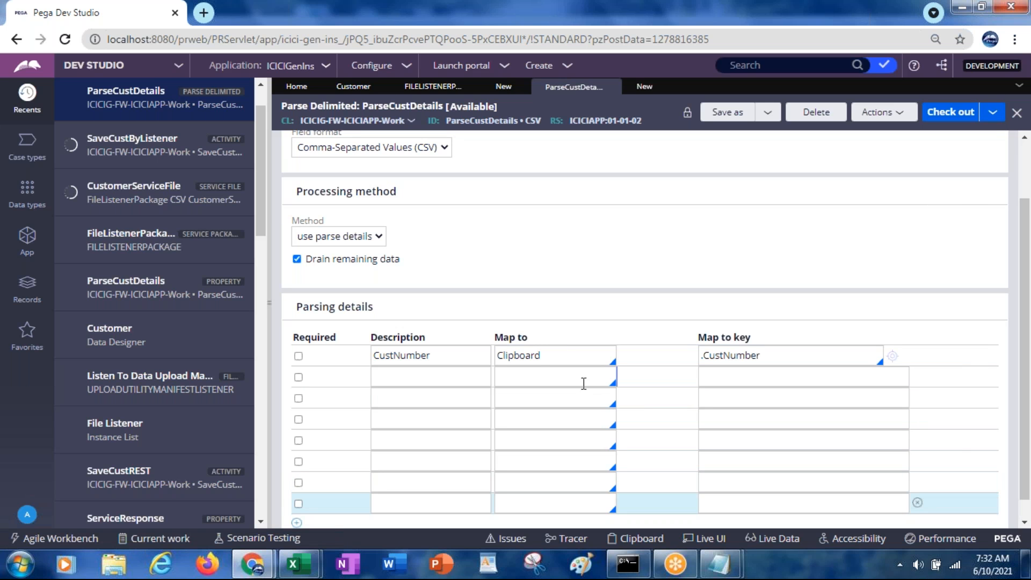
Map the second and third parsing detail rows to Clipboard, keeping Clipboard for the CustNumber row.
{"action": "left_click", "coordinate": [531, 355]}
{"action": "double_click", "coordinate": [531, 356]}
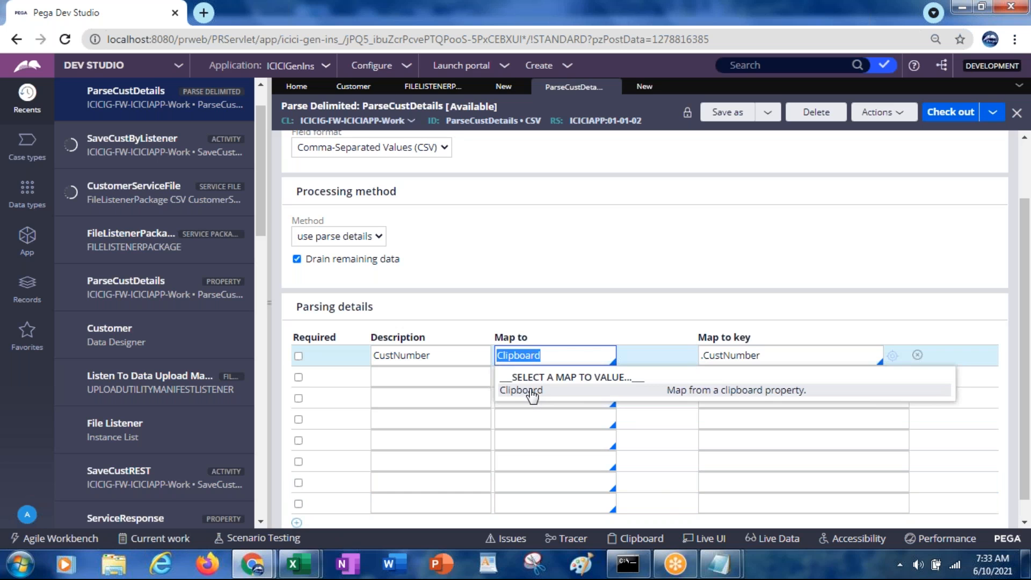
{"action": "left_click", "coordinate": [523, 388]}
{"action": "left_click", "coordinate": [518, 377]}
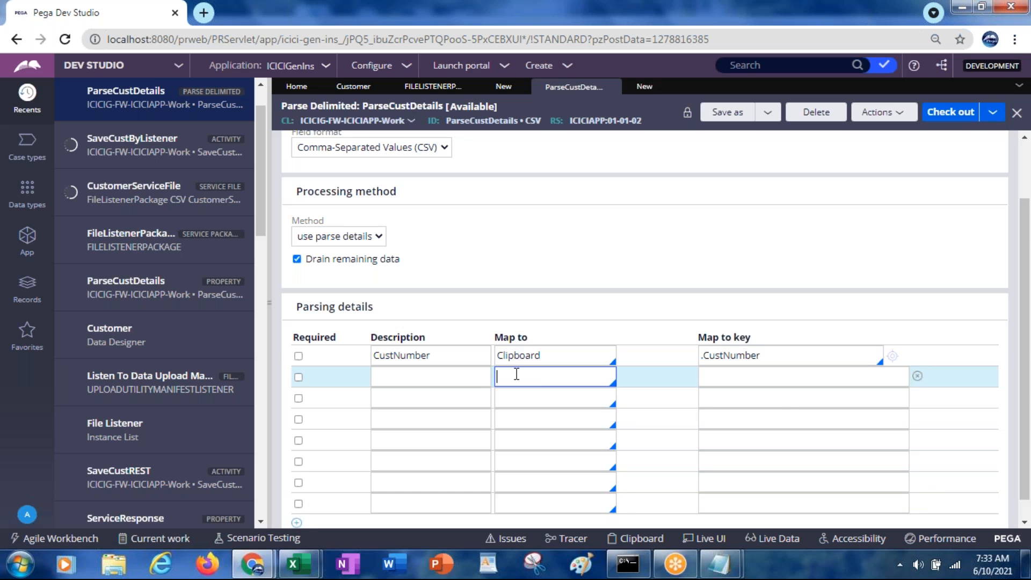
{"action": "left_click", "coordinate": [513, 415]}
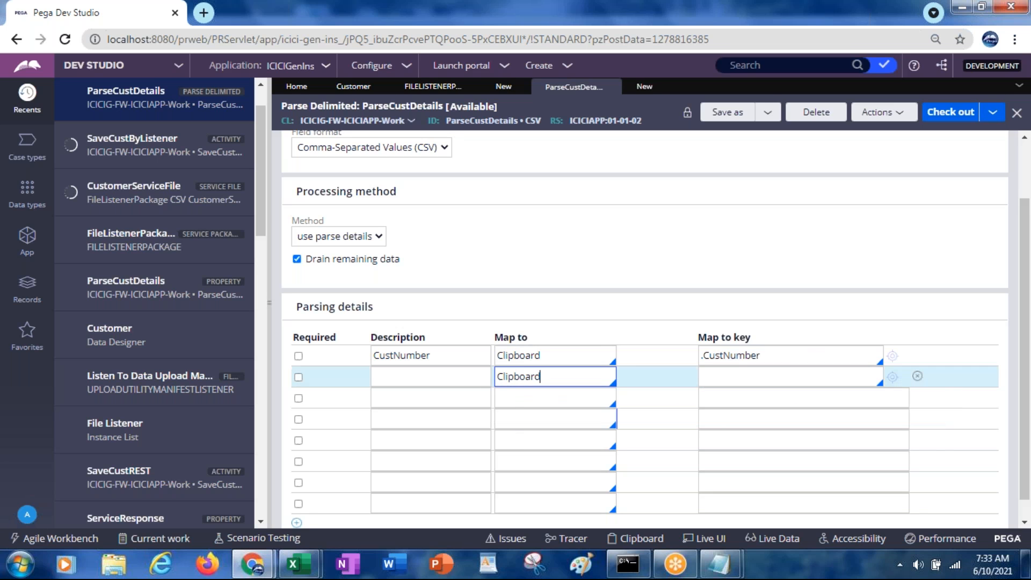
{"action": "left_click", "coordinate": [507, 399]}
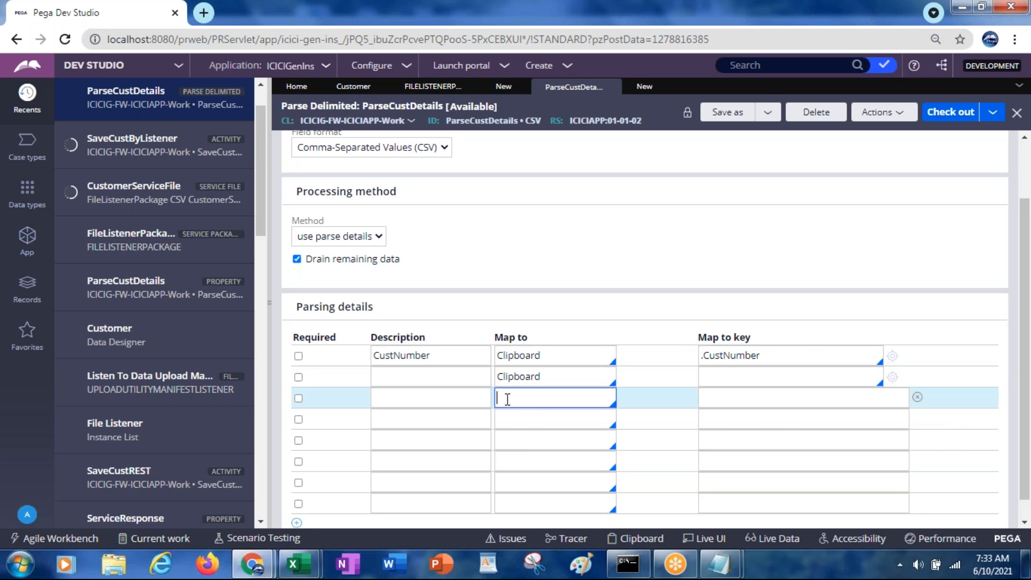
{"action": "left_click", "coordinate": [515, 429]}
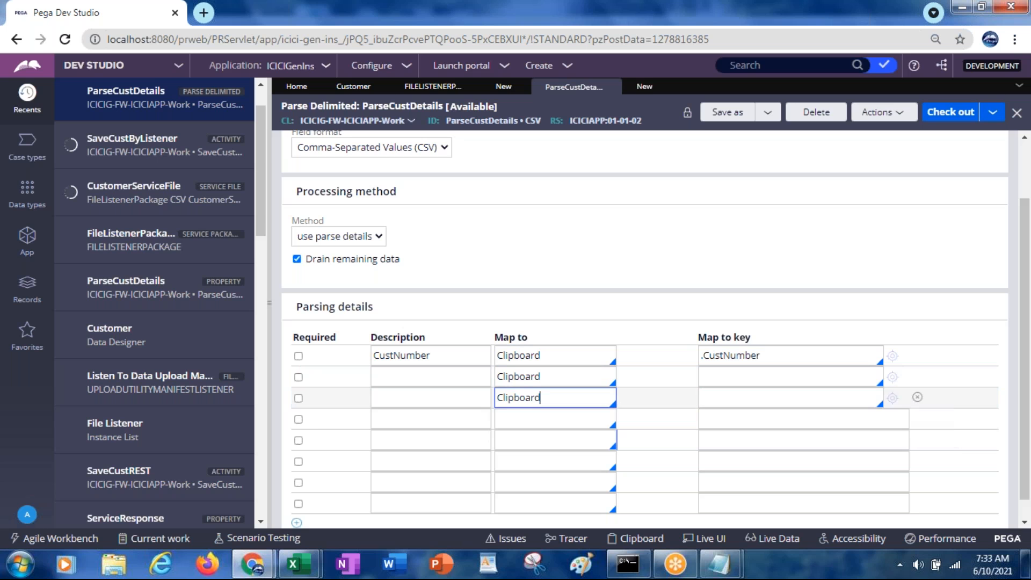
Map the fourth through eighth parsing detail rows to Clipboard.
{"action": "left_click", "coordinate": [508, 422]}
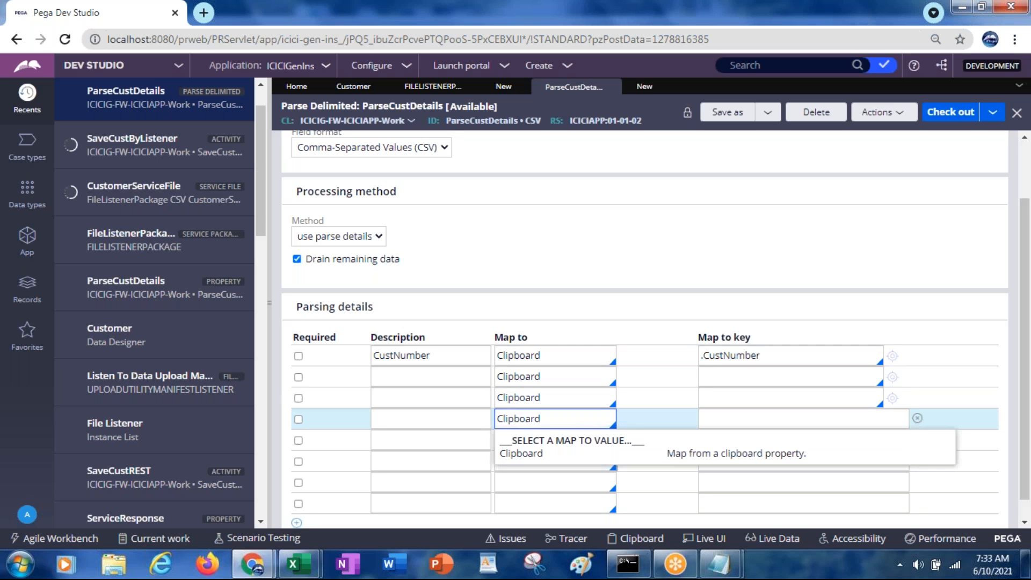
{"action": "left_click", "coordinate": [502, 453]}
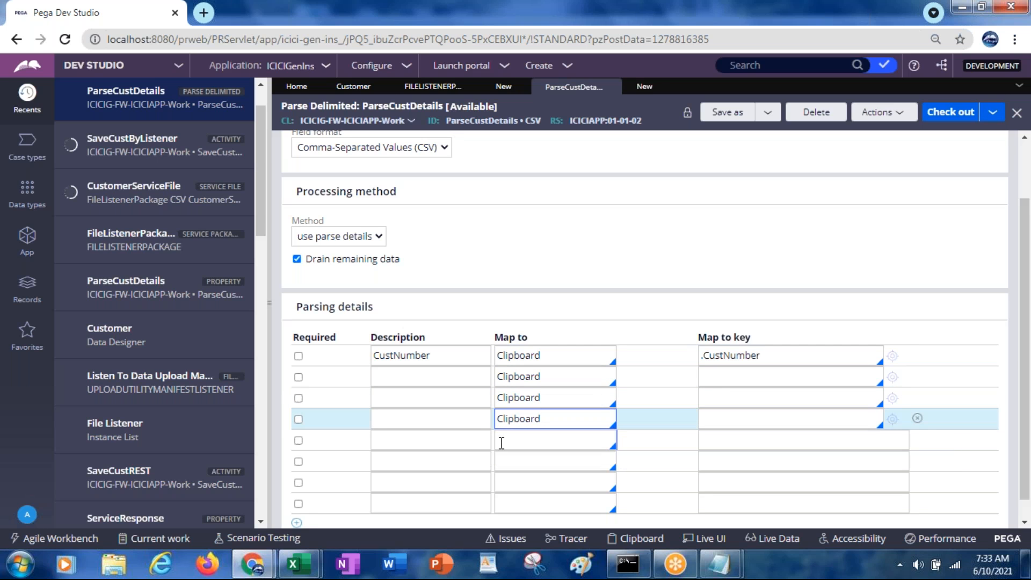
{"action": "left_click", "coordinate": [501, 443]}
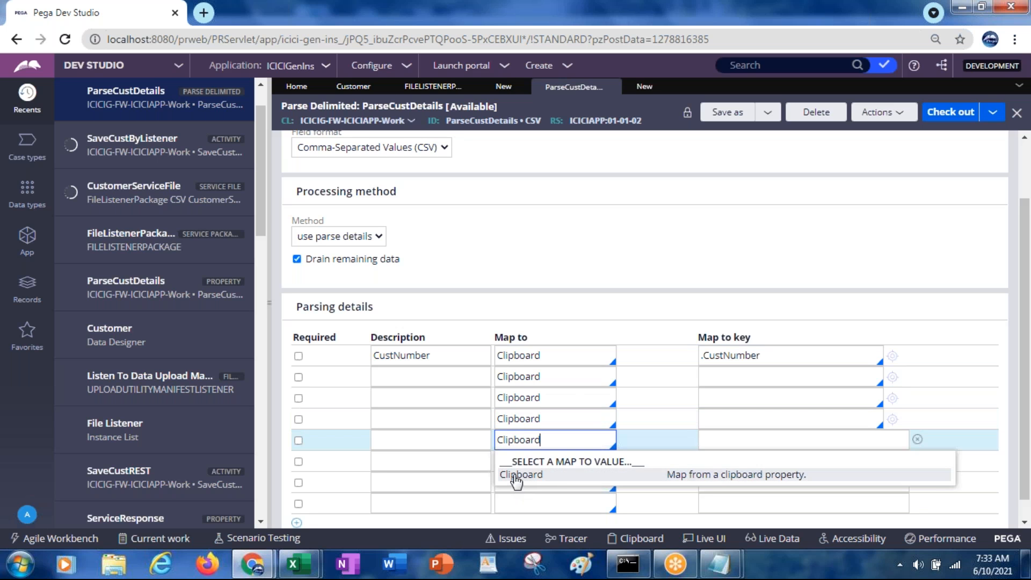
{"action": "left_click", "coordinate": [515, 478]}
{"action": "left_click", "coordinate": [506, 460]}
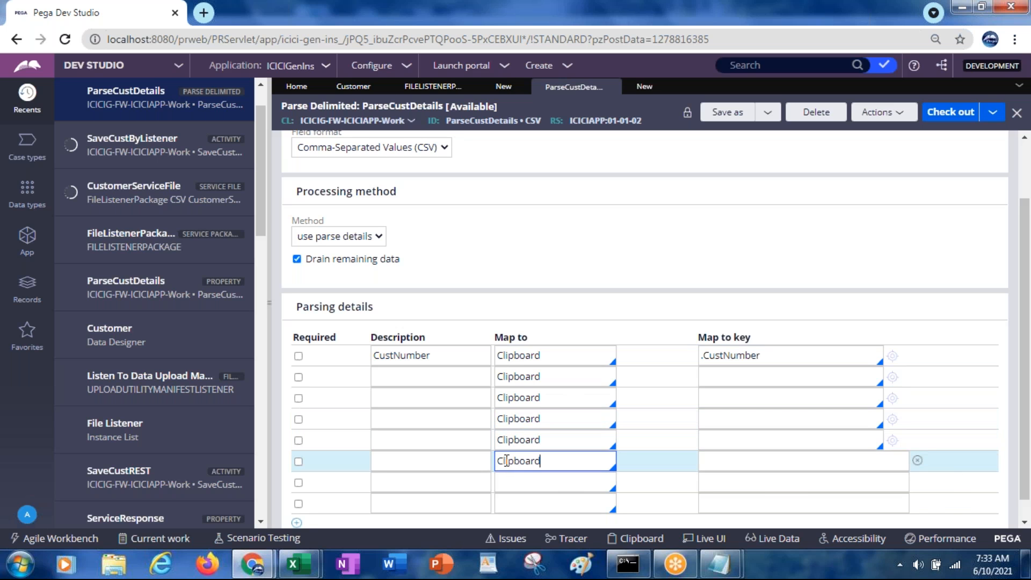
{"action": "left_click", "coordinate": [523, 491]}
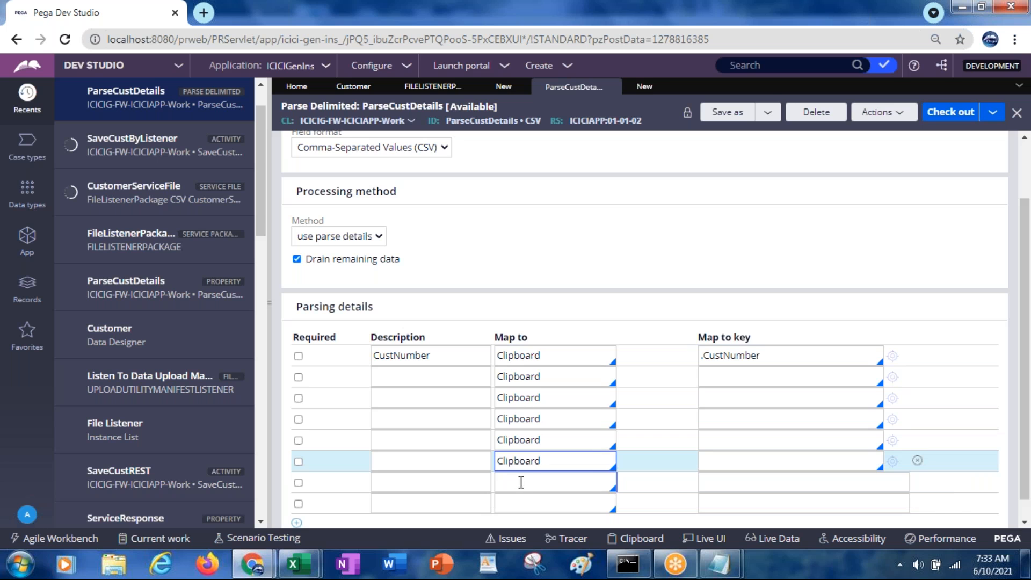
{"action": "left_click", "coordinate": [521, 482]}
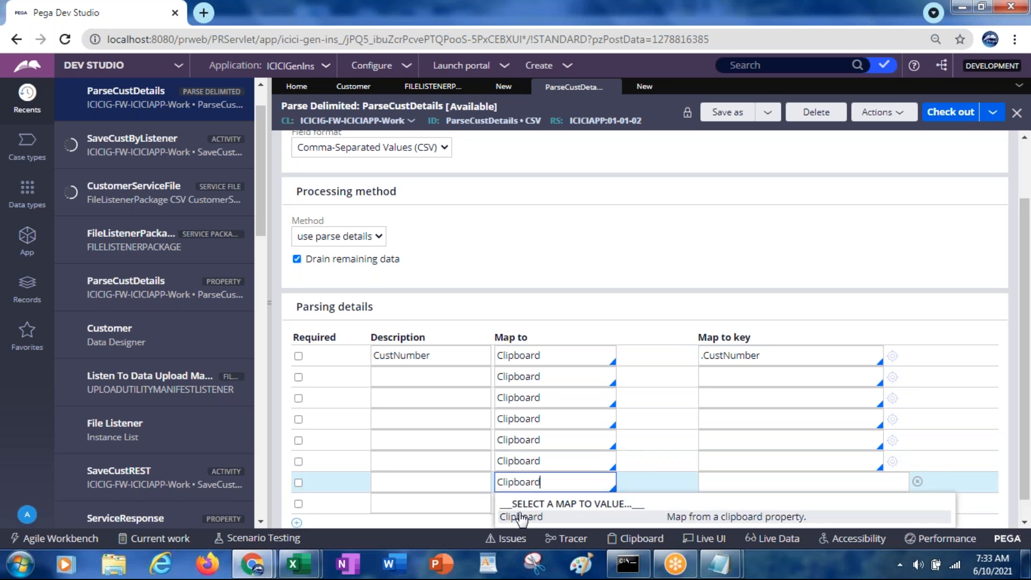
{"action": "left_click", "coordinate": [521, 517]}
{"action": "left_click", "coordinate": [511, 503]}
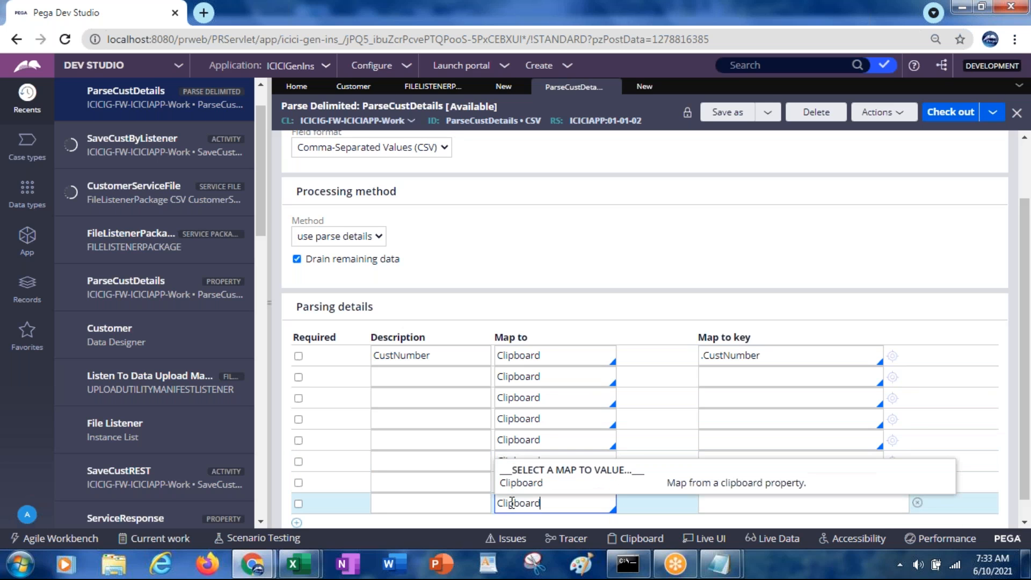
{"action": "left_click", "coordinate": [537, 483]}
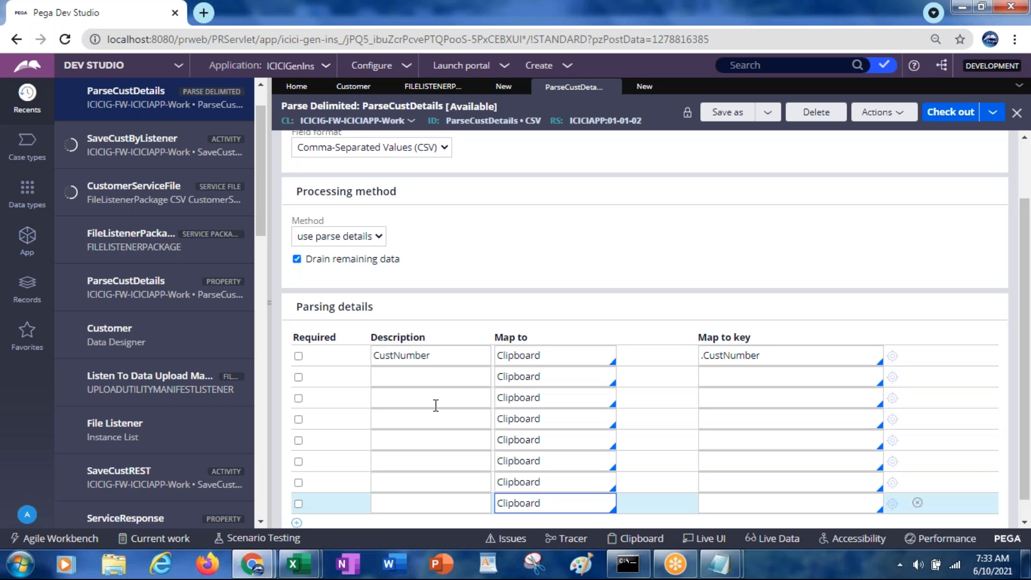
Enter FirstName and LastName as the descriptions of the second and third parsing detail rows.
{"action": "left_click", "coordinate": [415, 377]}
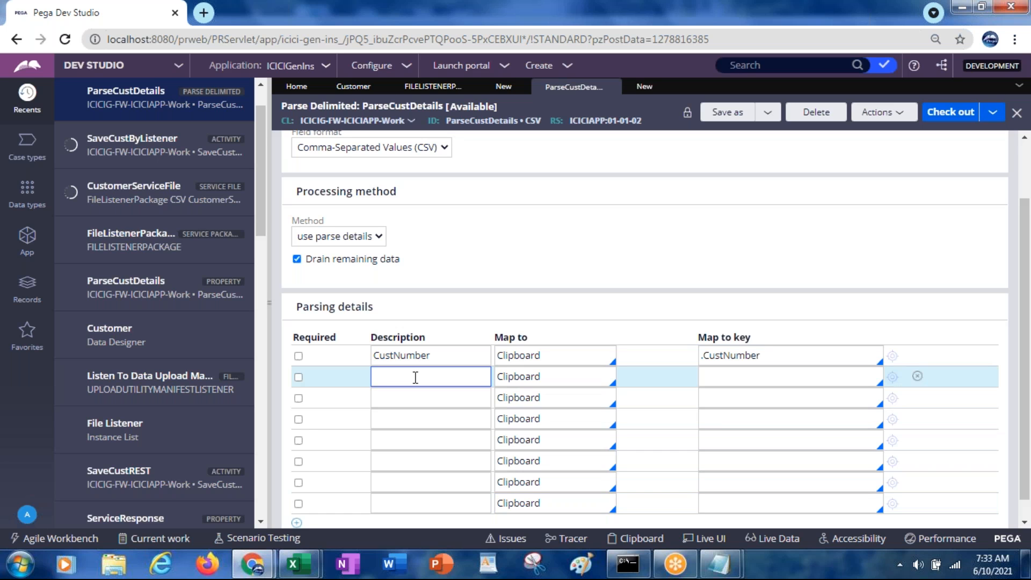
{"action": "type", "text": "FirstName"}
{"action": "left_click", "coordinate": [391, 402]}
{"action": "type", "text": "Last"}
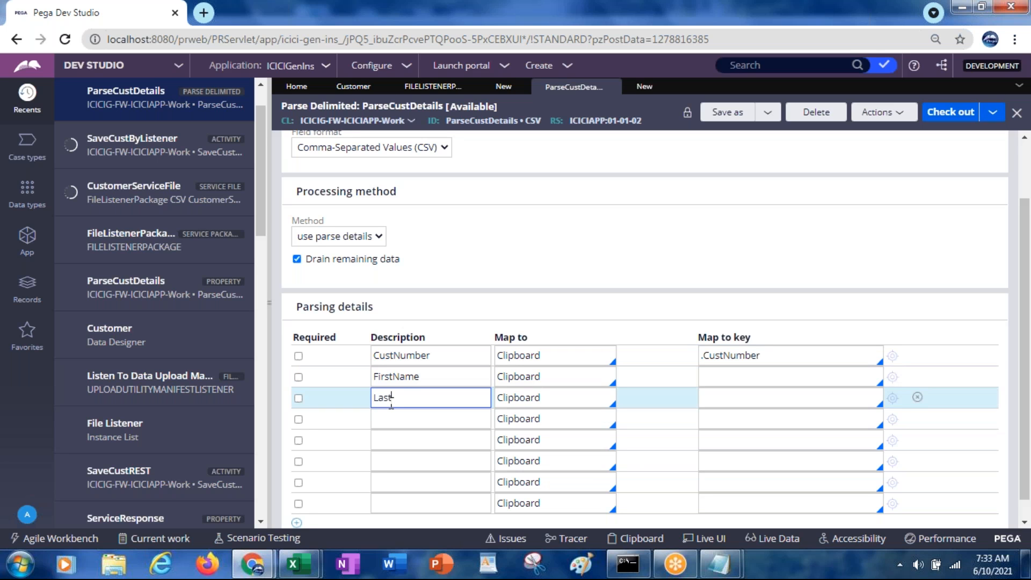
{"action": "type", "text": "Name"}
Describe the fourth and fifth parsing detail rows as Address1 and Address2.
{"action": "left_click", "coordinate": [394, 417]}
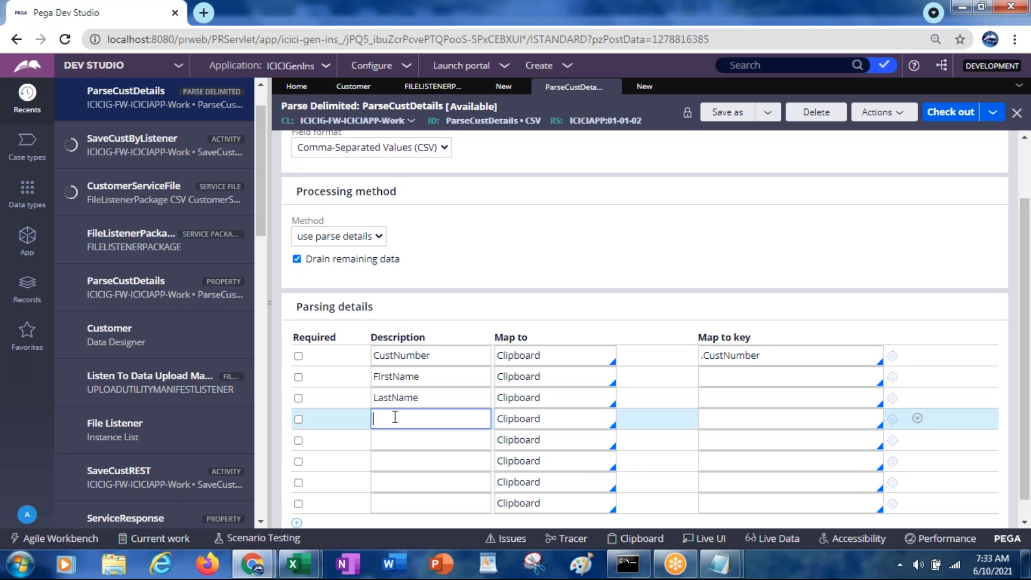
{"action": "type", "text": "Address1"}
{"action": "left_click", "coordinate": [390, 439]}
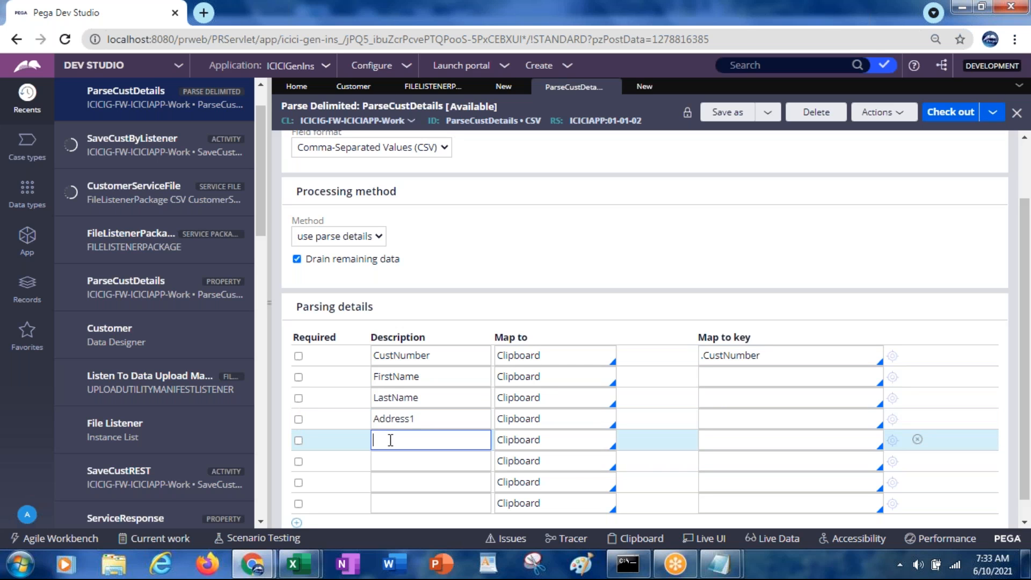
{"action": "type", "text": "Address2"}
Fill the descriptions of the sixth and seventh parsing detail rows with City and State.
{"action": "left_click", "coordinate": [405, 460]}
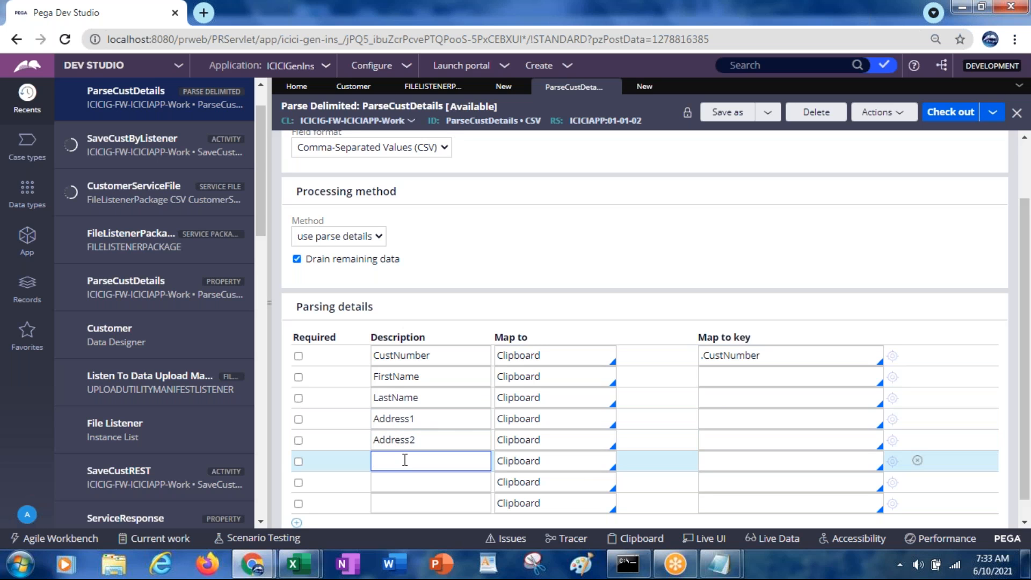
{"action": "type", "text": "City"}
{"action": "left_click", "coordinate": [401, 483]}
{"action": "type", "text": "State"}
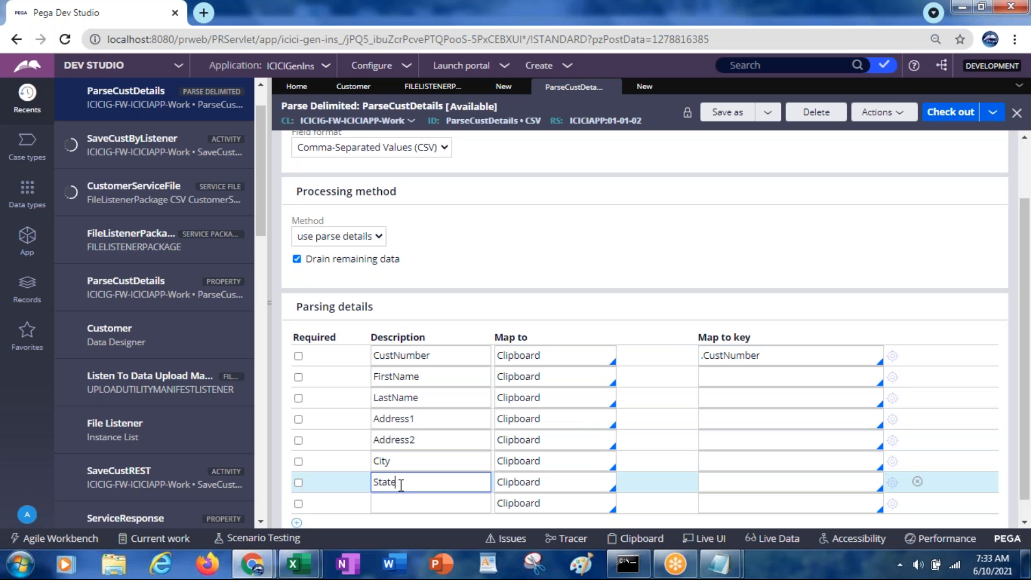
Enter Country as the last parsing row's description and map the FirstName row to .Customer.FirstName.
{"action": "left_click", "coordinate": [393, 503]}
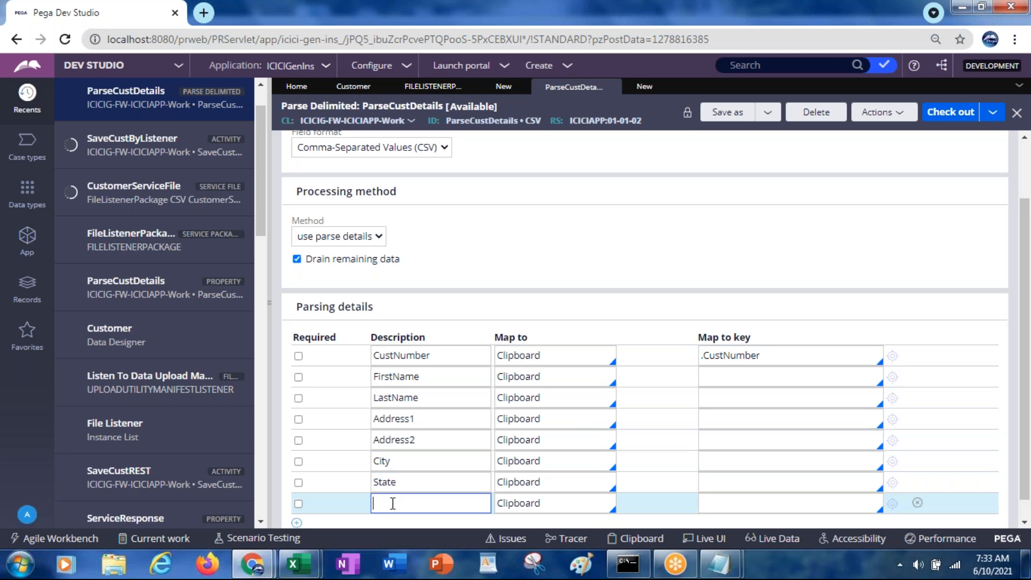
{"action": "type", "text": "Country"}
{"action": "left_click", "coordinate": [729, 378]}
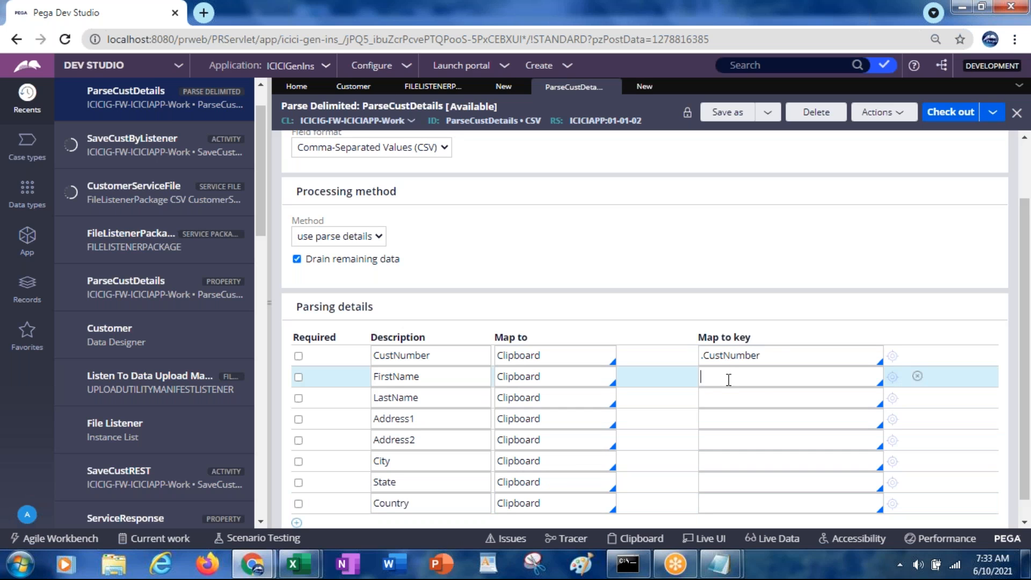
{"action": "type", "text": "."}
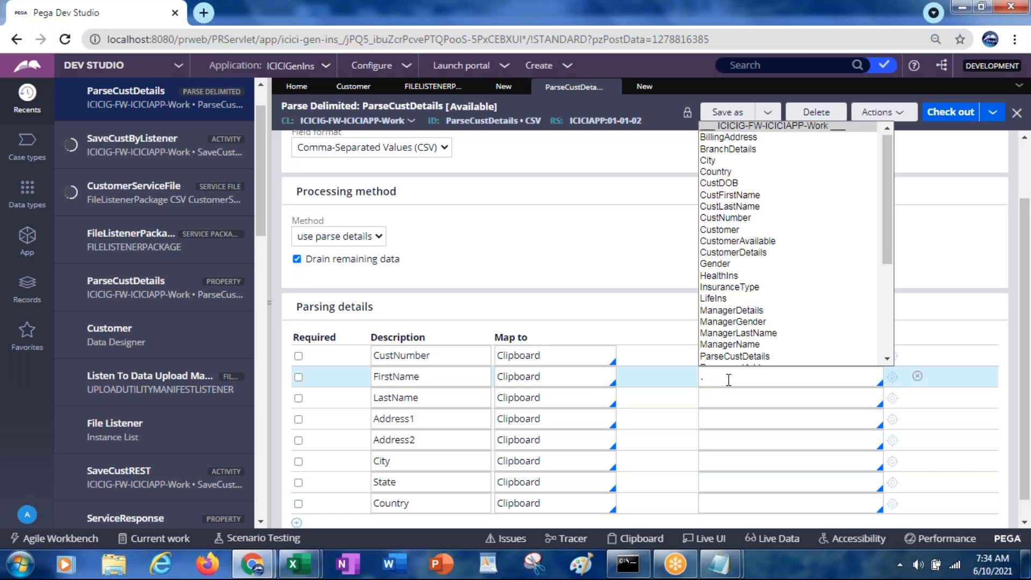
{"action": "left_click", "coordinate": [718, 230]}
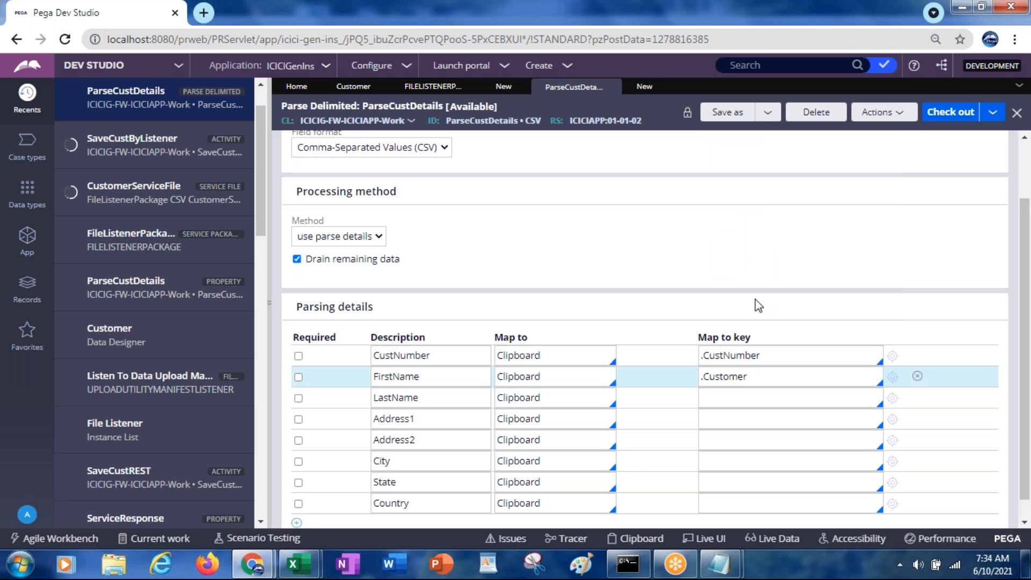
{"action": "type", "text": "."}
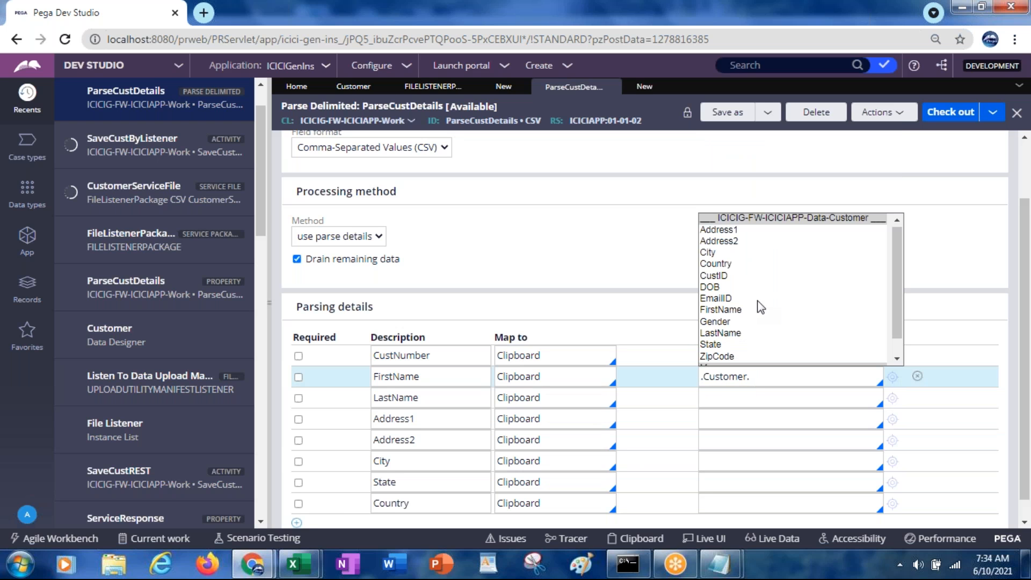
{"action": "left_click", "coordinate": [729, 311]}
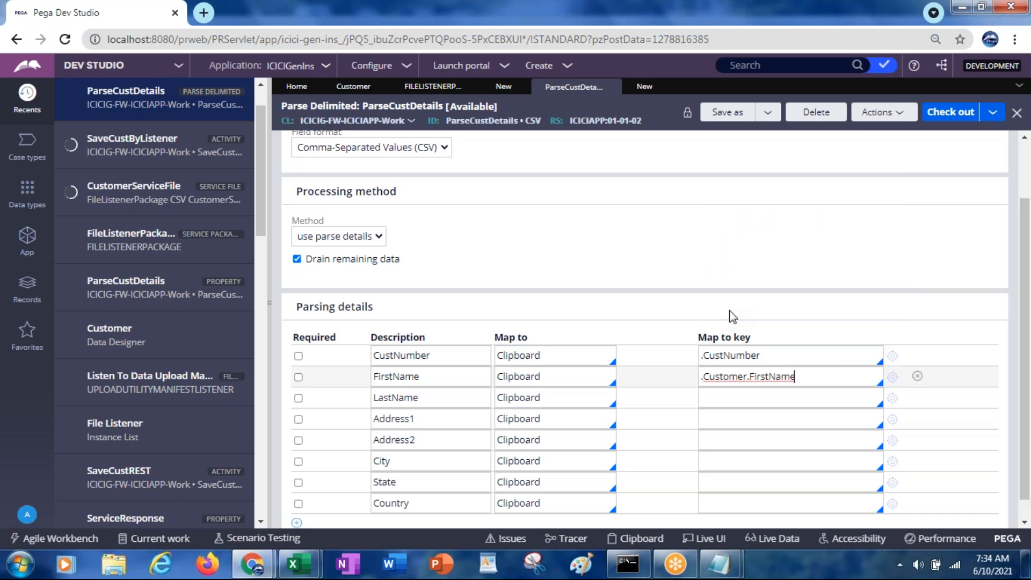
Reuse the .Customer. prefix from the FirstName row to map the LastName row to .Customer.LastName.
{"action": "triple_click", "coordinate": [729, 377]}
{"action": "double_click", "coordinate": [729, 378]}
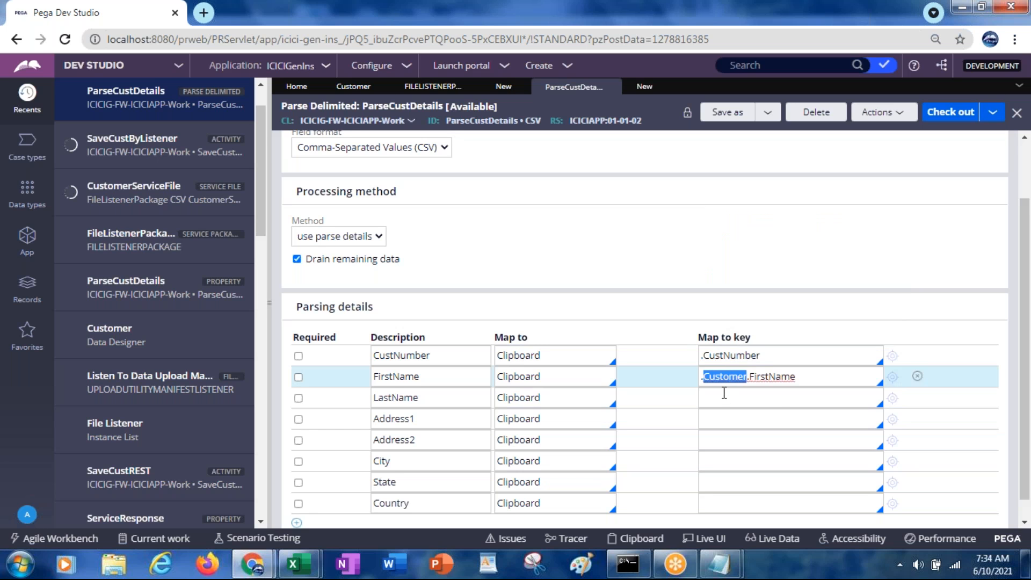
{"action": "key", "text": "Home"}
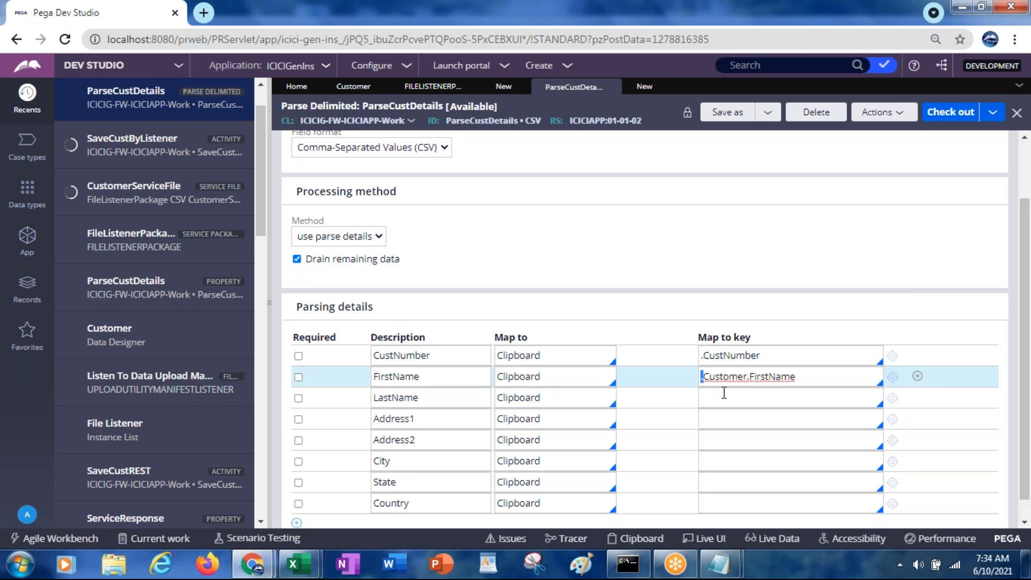
{"action": "key", "text": "ctrl+shift+Right"}
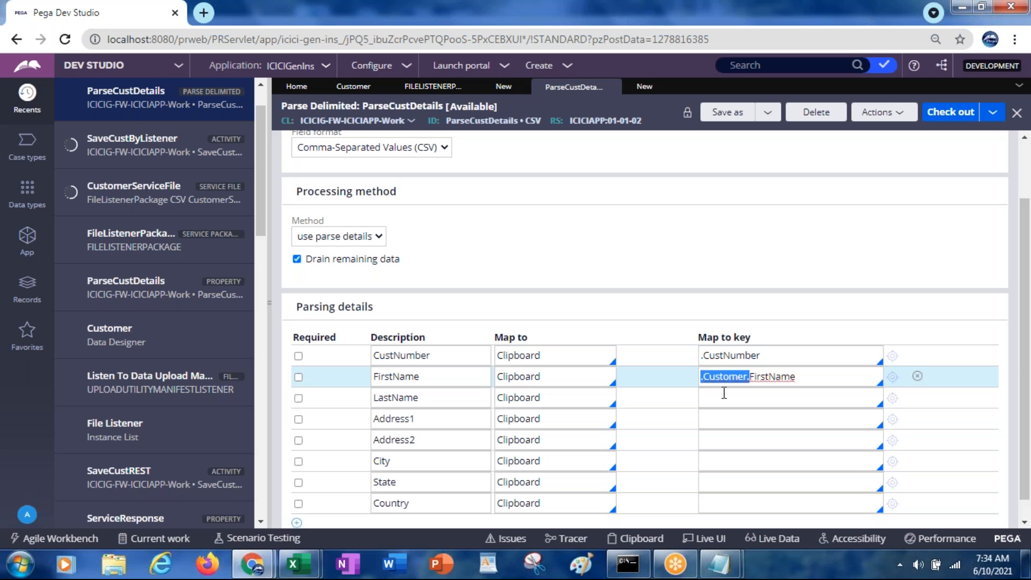
{"action": "left_click", "coordinate": [720, 398]}
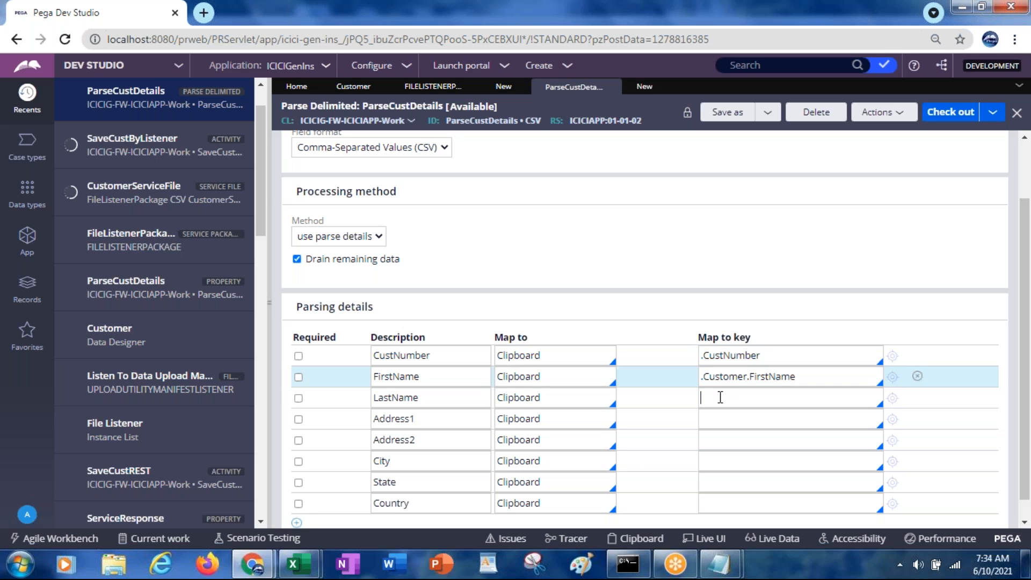
{"action": "type", "text": ".Customer."}
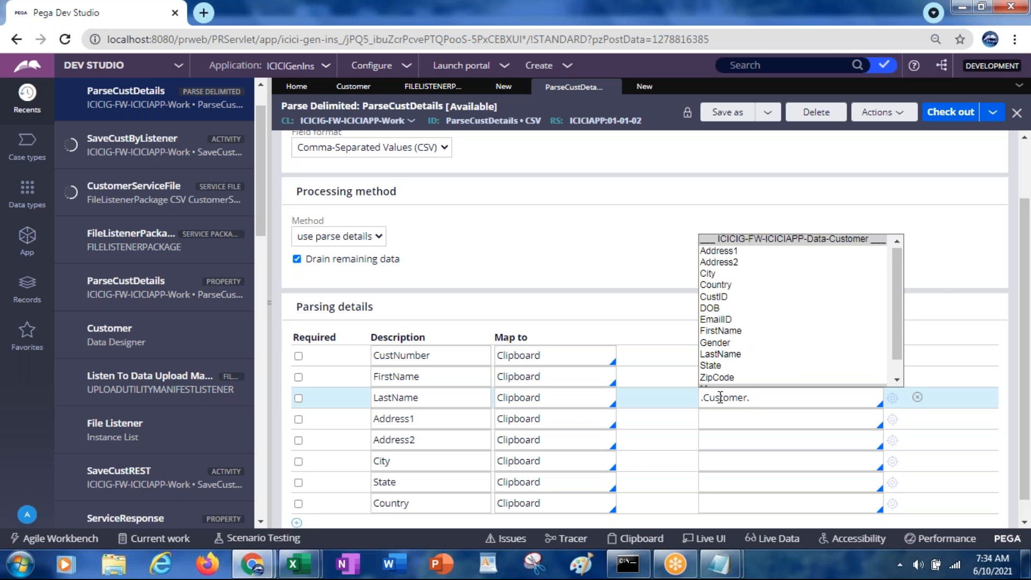
{"action": "key", "text": "Down"}
{"action": "key", "text": "Down"}
{"action": "key", "text": "Down"}
{"action": "key", "text": "Down"}
{"action": "key", "text": "Down"}
{"action": "key", "text": "Down"}
{"action": "key", "text": "Down"}
{"action": "key", "text": "Down"}
{"action": "key", "text": "Down"}
{"action": "key", "text": "Down"}
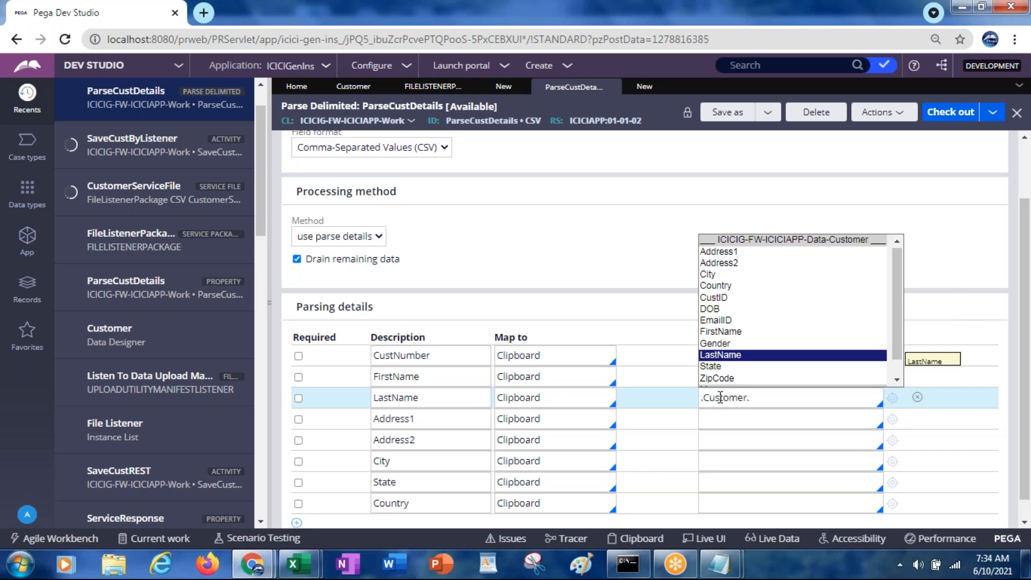
{"action": "key", "text": "Return"}
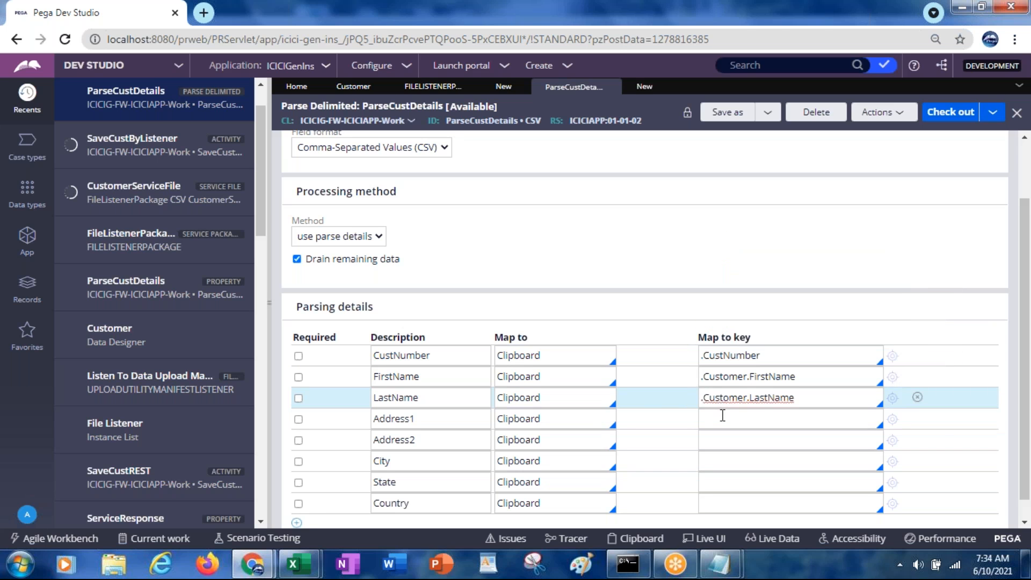
Map the Address1 row to .Customer.Address1 and the Address2 row to .Customer.Address2.
{"action": "left_click", "coordinate": [723, 415]}
{"action": "type", "text": ".Customer."}
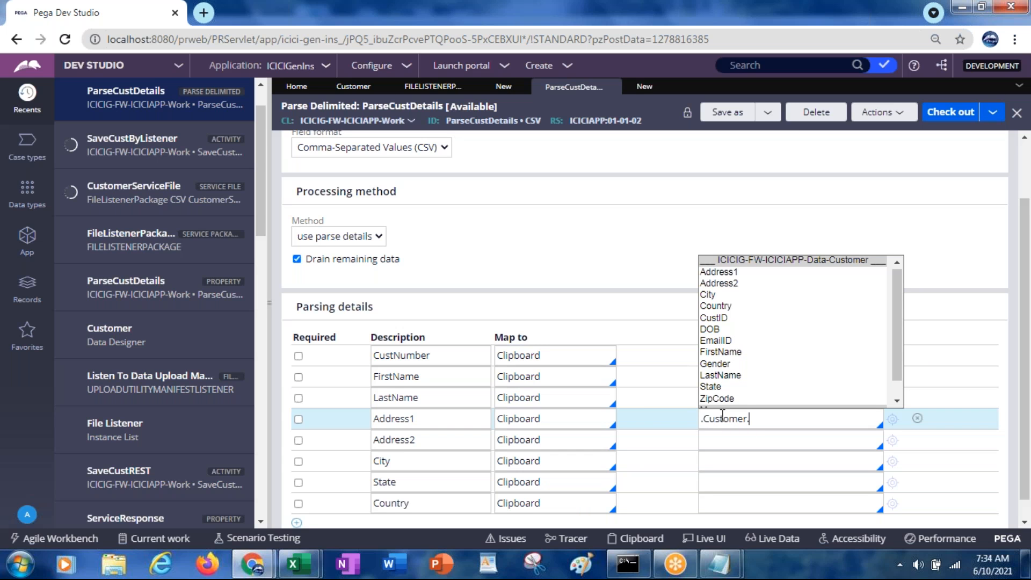
{"action": "type", "text": "Add"}
{"action": "key", "text": "Return"}
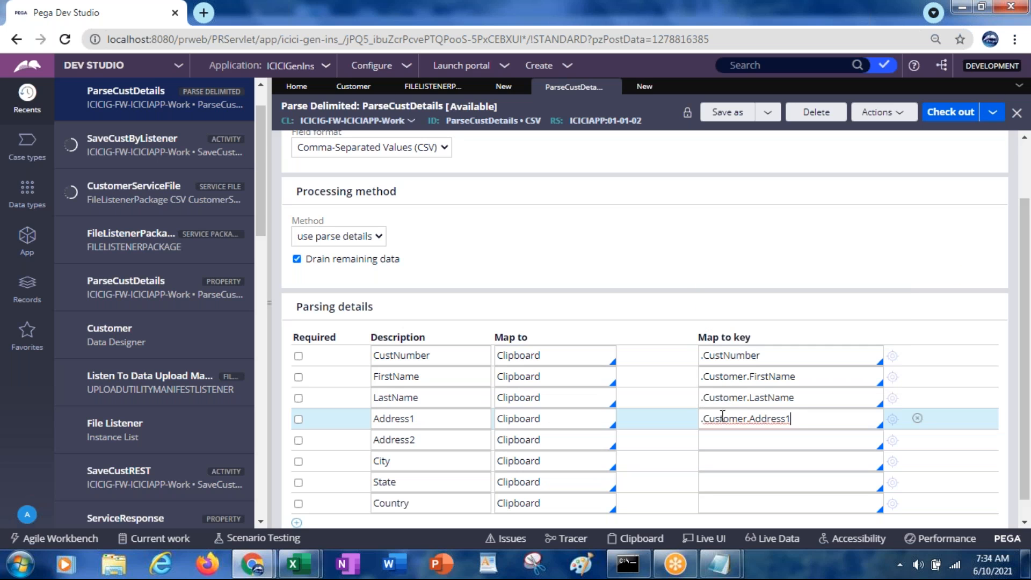
{"action": "left_click", "coordinate": [724, 445]}
{"action": "type", "text": ".Customer."}
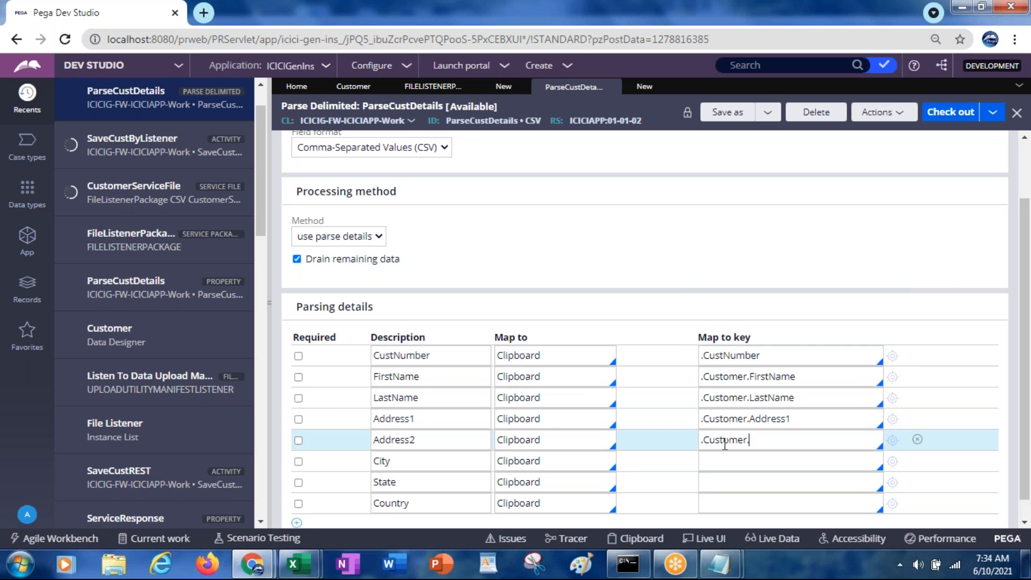
{"action": "type", "text": "add"}
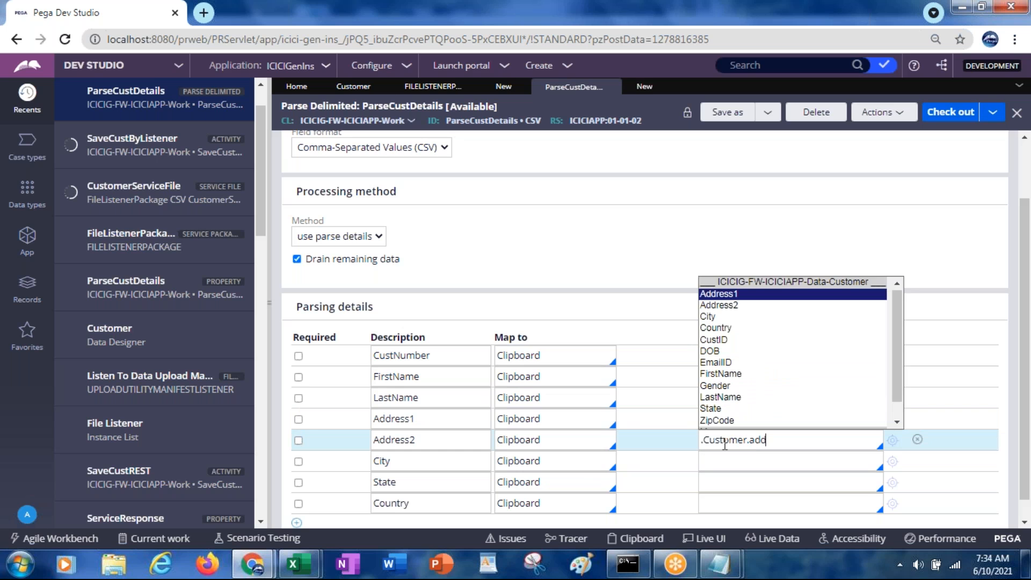
{"action": "key", "text": "Down"}
{"action": "key", "text": "Return"}
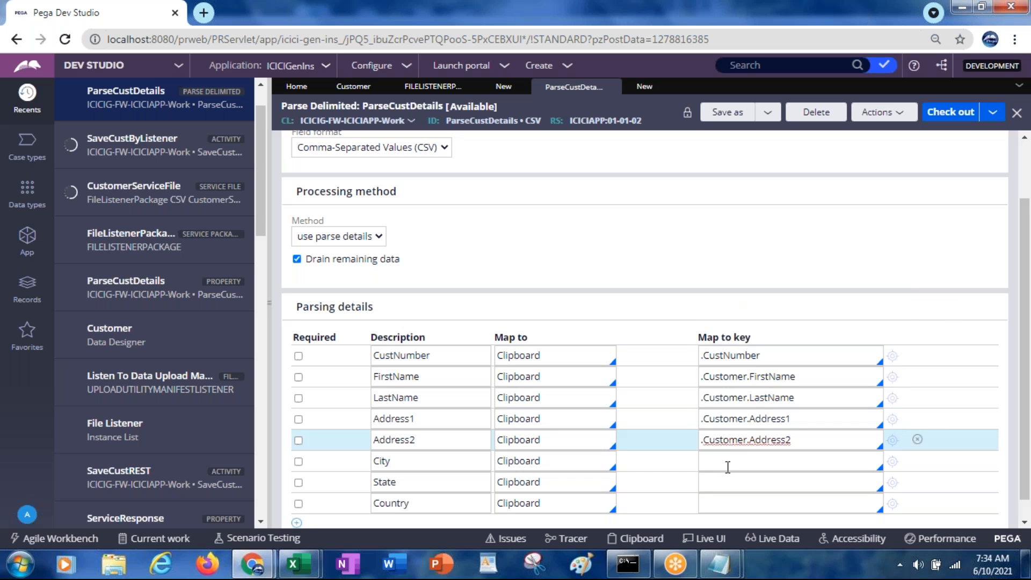
Map the City row to .Customer.City and the State row to .Customer.State.
{"action": "left_click", "coordinate": [728, 464]}
{"action": "type", "text": ".Customer."}
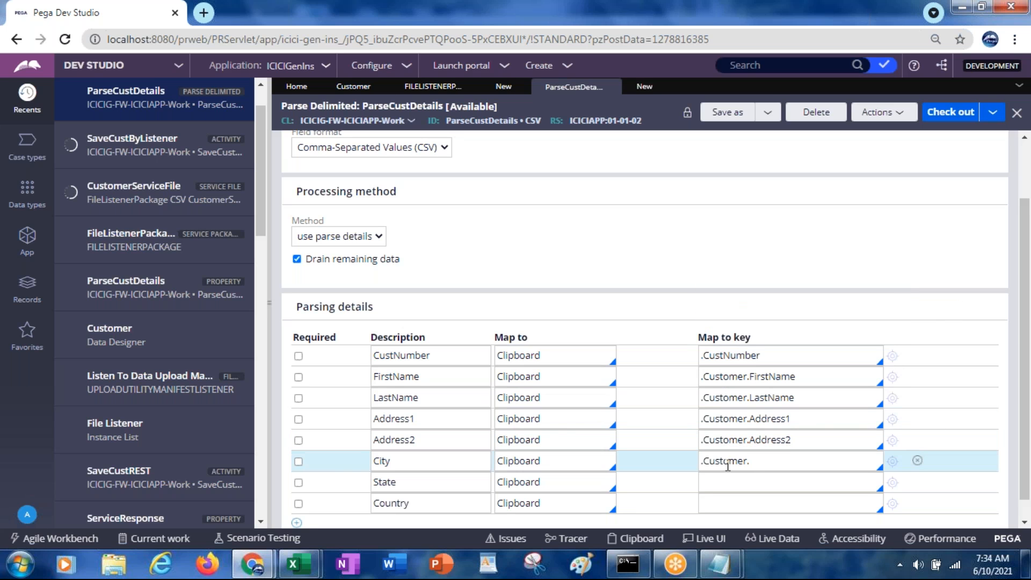
{"action": "type", "text": "cit"}
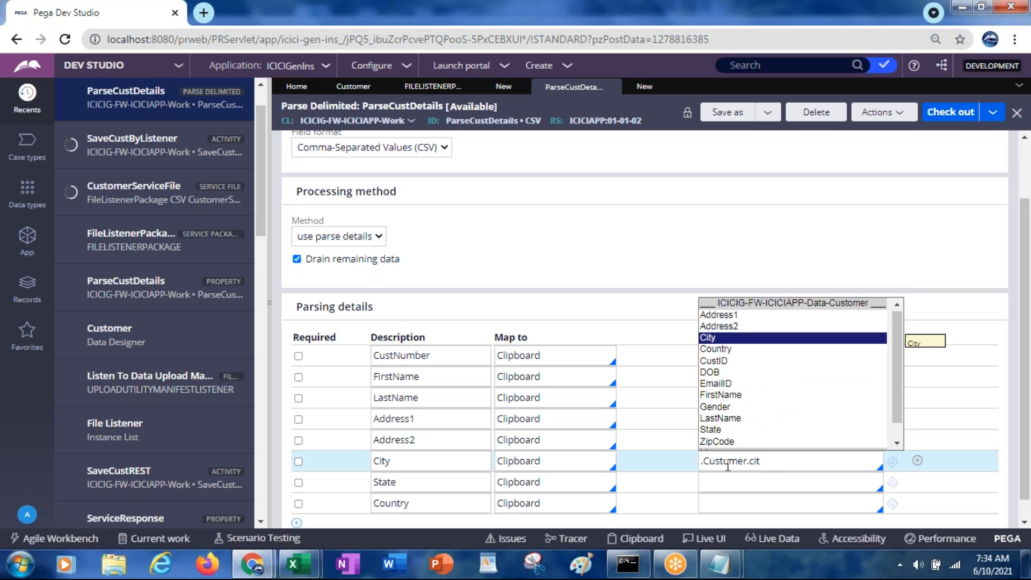
{"action": "key", "text": "Return"}
{"action": "left_click", "coordinate": [729, 483]}
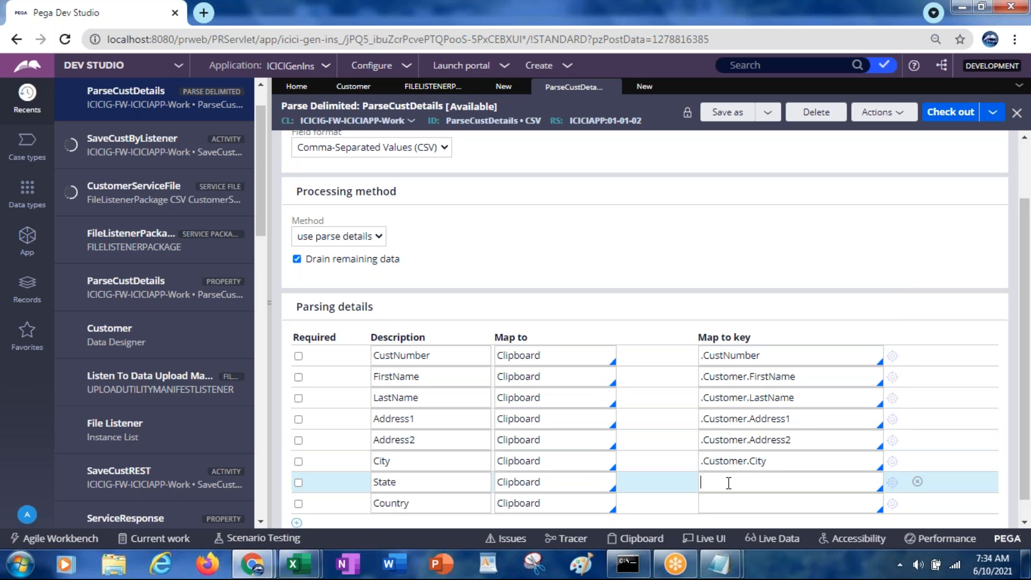
{"action": "type", "text": ".Customer."}
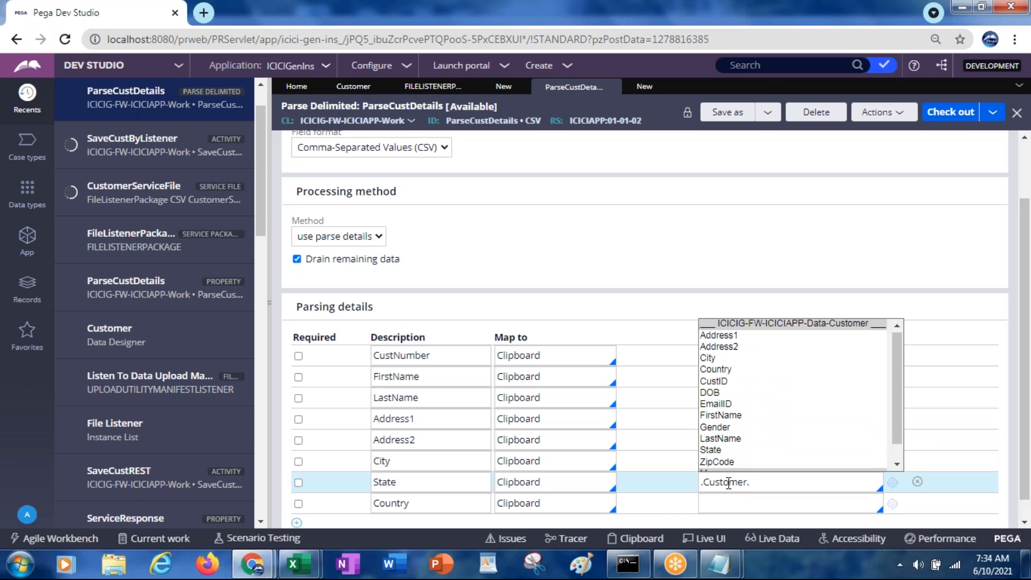
{"action": "type", "text": "State"}
{"action": "key", "text": "Return"}
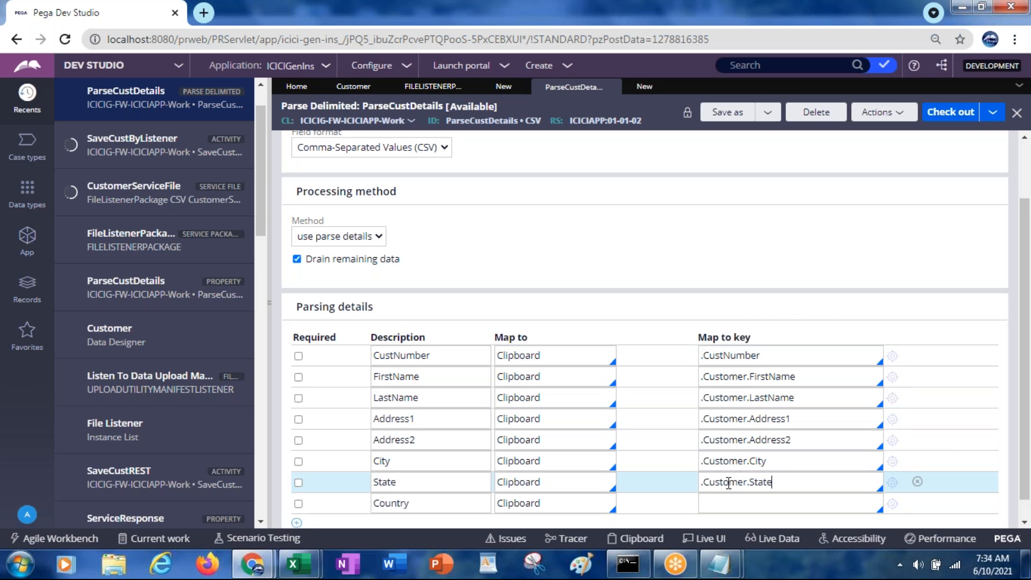
Map the Country row to .Customer.Country, with a capital C in the property name.
{"action": "left_click", "coordinate": [727, 505]}
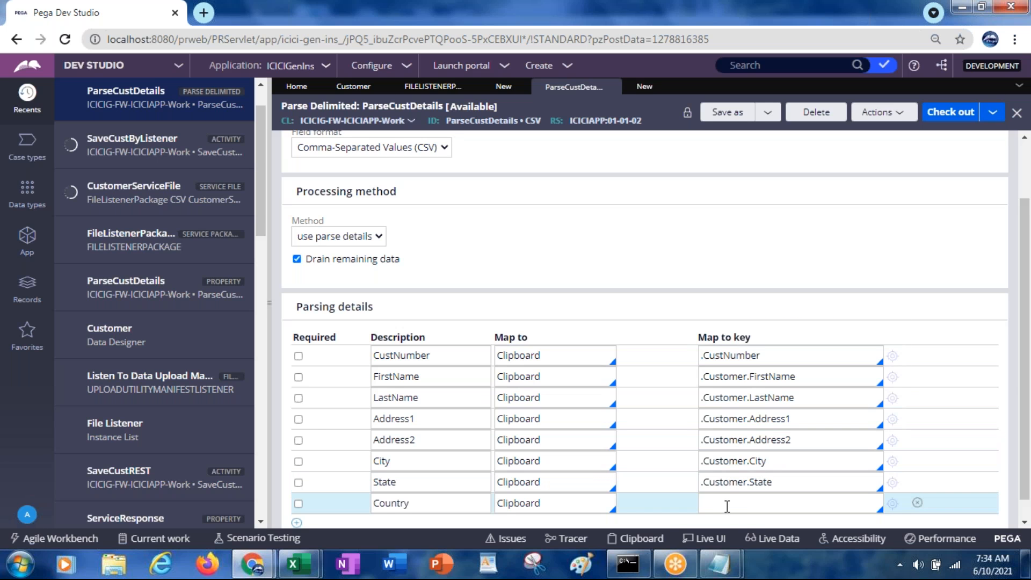
{"action": "type", "text": ".Customer."}
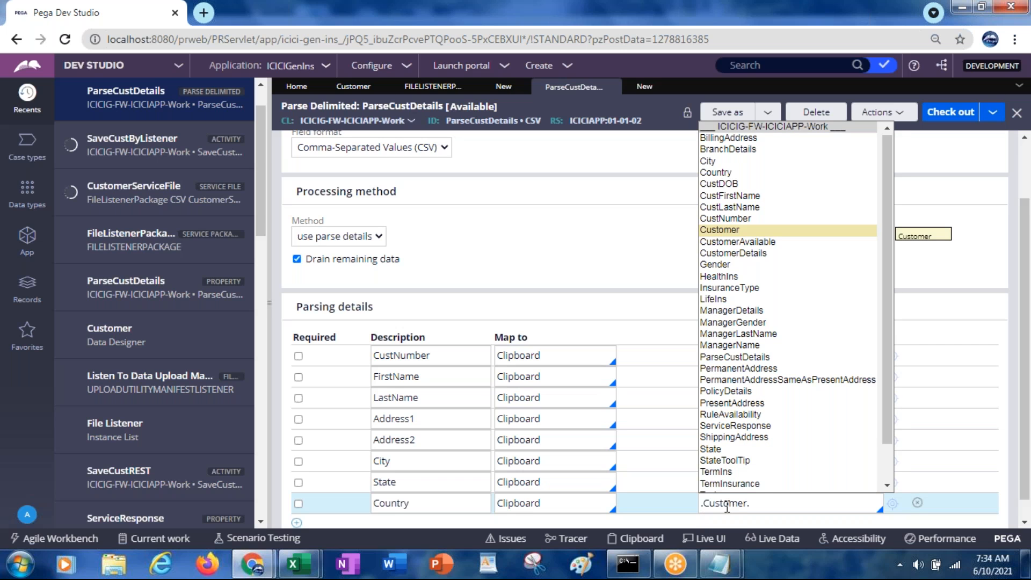
{"action": "type", "text": "coun"}
{"action": "key", "text": "BackSpace"}
{"action": "key", "text": "BackSpace"}
{"action": "key", "text": "BackSpace"}
{"action": "key", "text": "BackSpace"}
{"action": "type", "text": "country"}
{"action": "key", "text": "Left"}
{"action": "key", "text": "Left"}
{"action": "key", "text": "Left"}
{"action": "key", "text": "Right"}
{"action": "key", "text": "BackSpace"}
{"action": "type", "text": "C"}
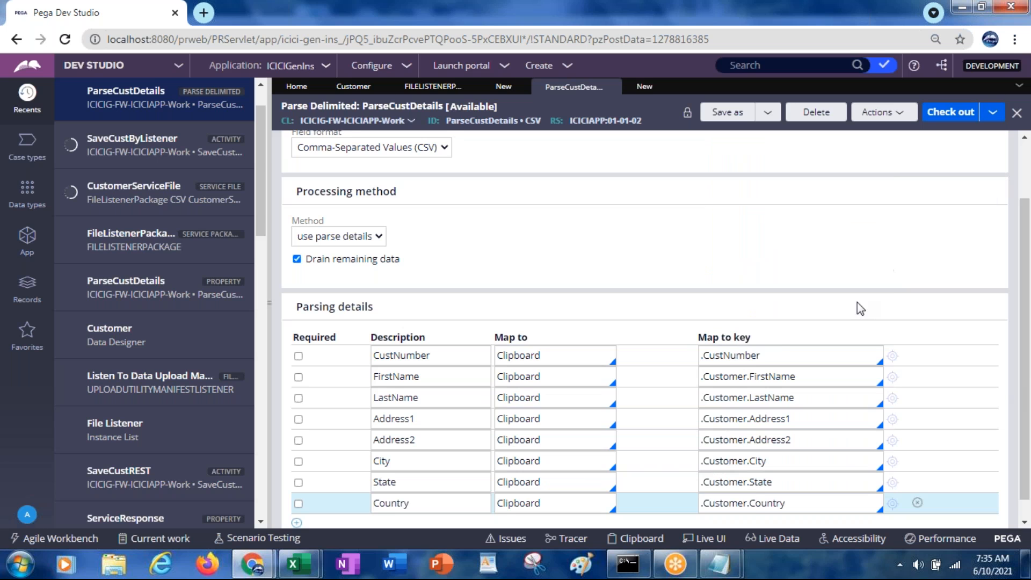
Change the CustNumber row's map-to key to .Customer.CustID.
{"action": "double_click", "coordinate": [733, 354]}
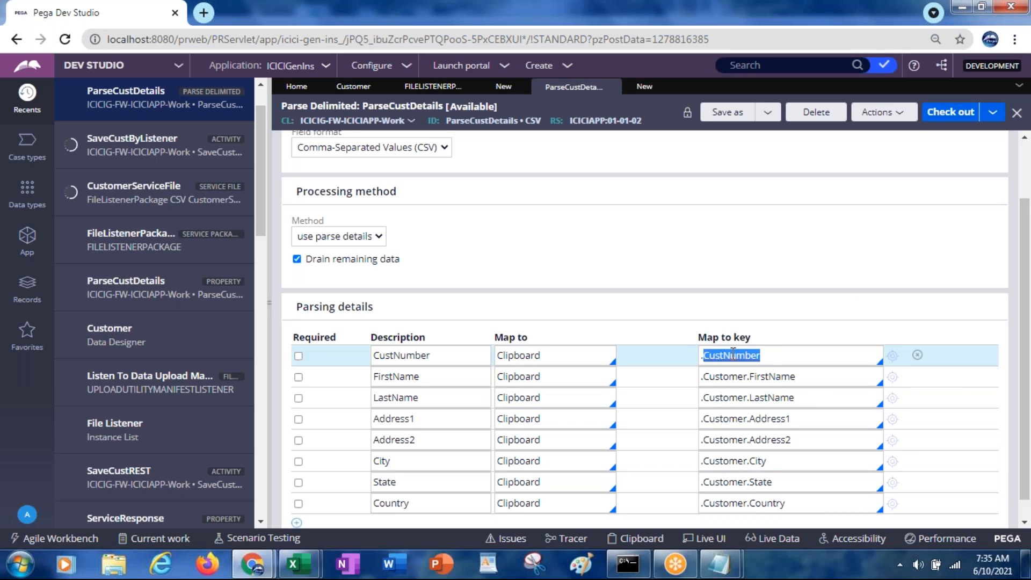
{"action": "key", "text": "BackSpace"}
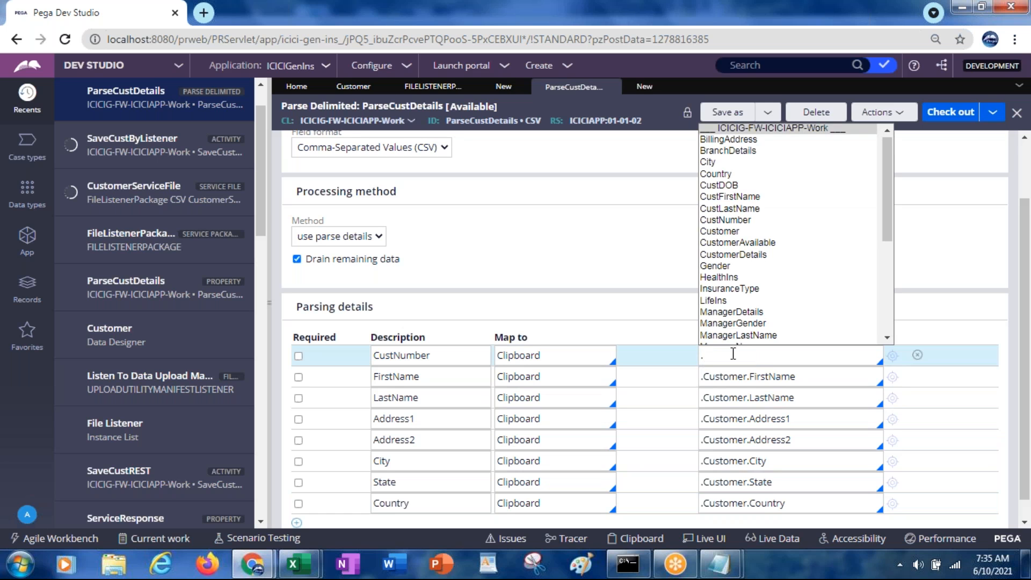
{"action": "type", "text": "custo"}
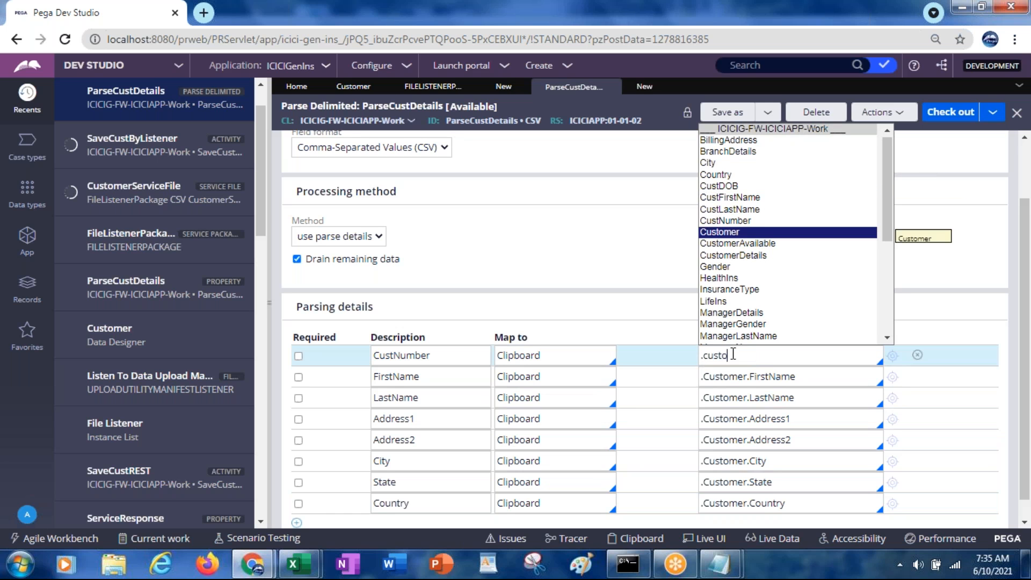
{"action": "type", "text": "mer.cus"}
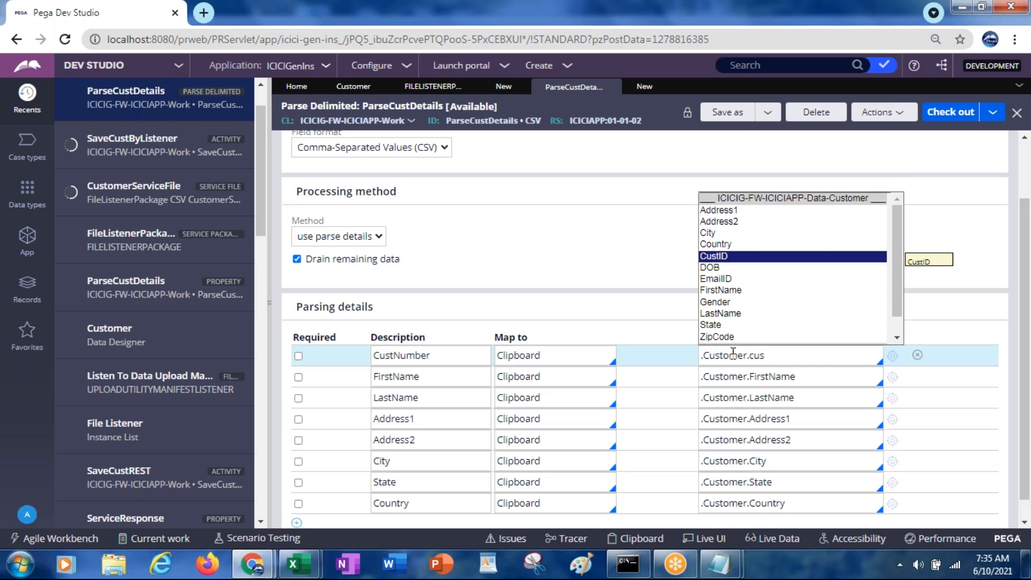
{"action": "key", "text": "Return"}
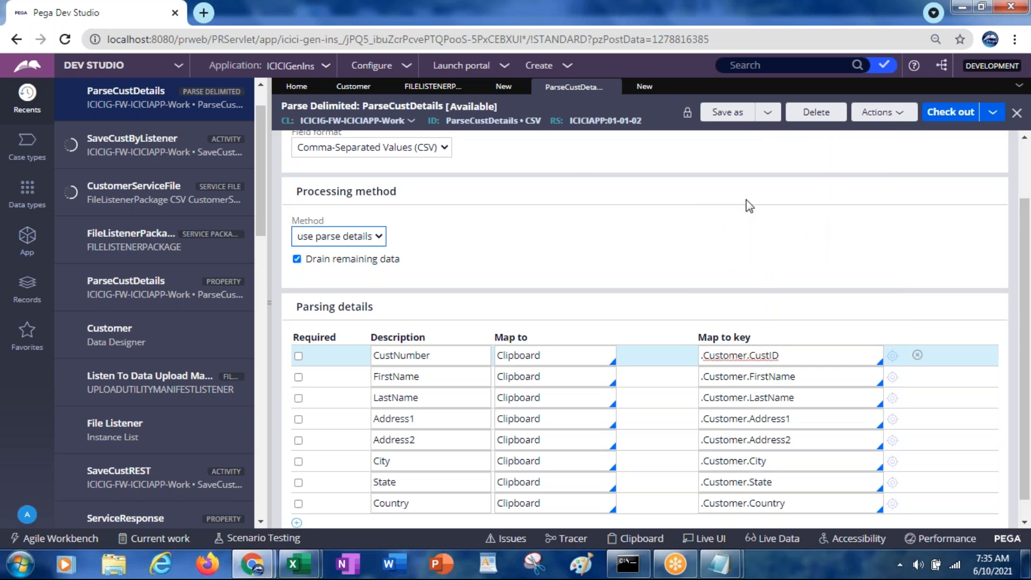
Check out the ParseCustDetails parse delimited rule for editing.
{"action": "left_click", "coordinate": [937, 120]}
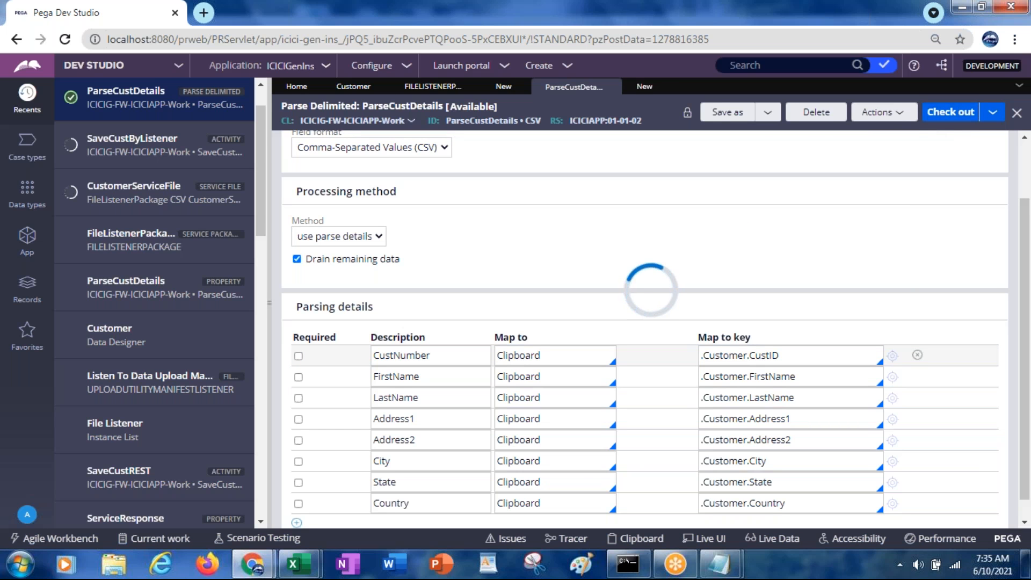
{"action": "left_click", "coordinate": [933, 114]}
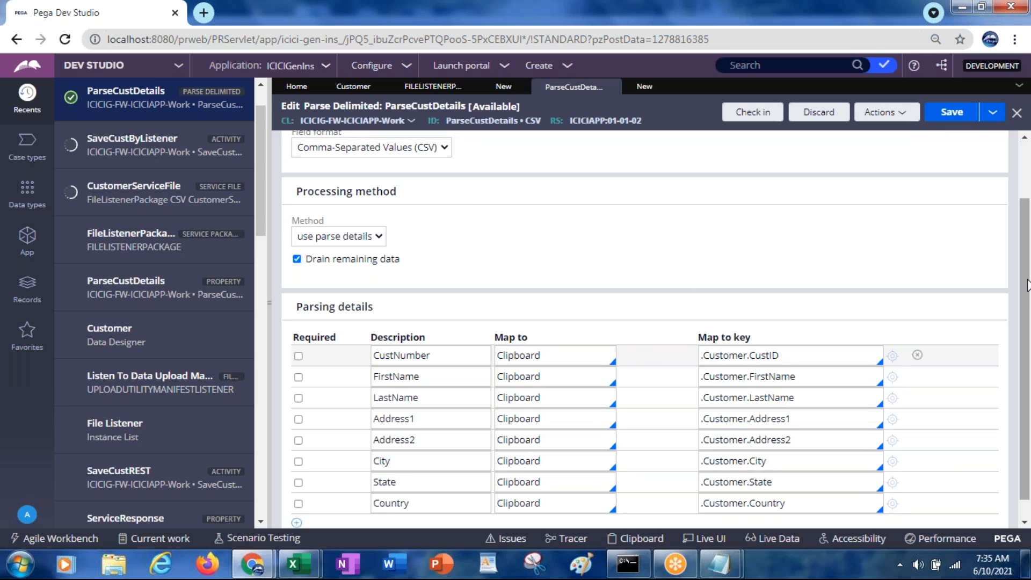
{"action": "left_click_drag", "start_coordinate": [1028, 285], "coordinate": [1028, 226]}
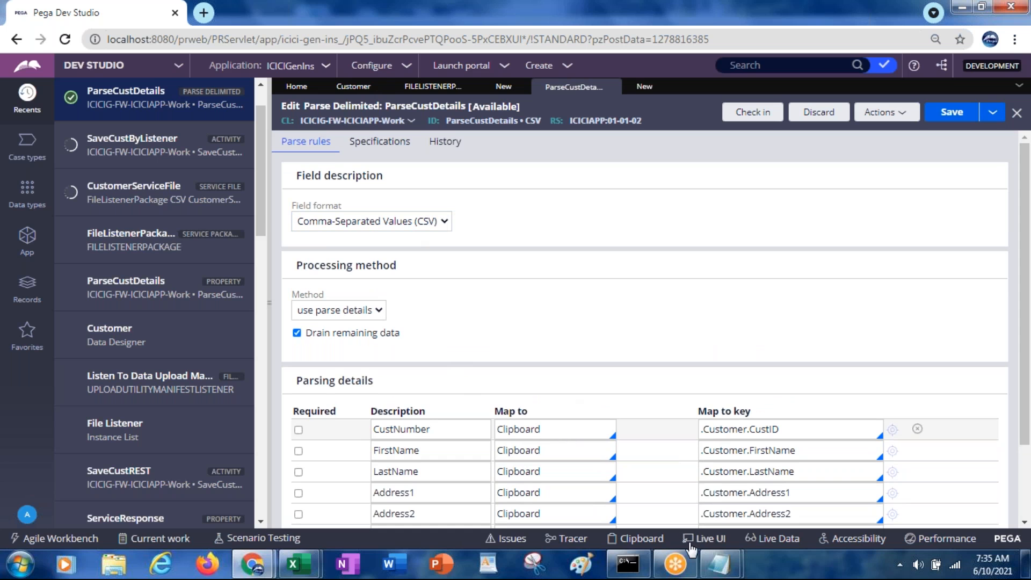
Review the column headers in the CustomerDetails file in Notepad against the parse rule's map-to keys.
{"action": "mouse_move", "coordinate": [715, 570]}
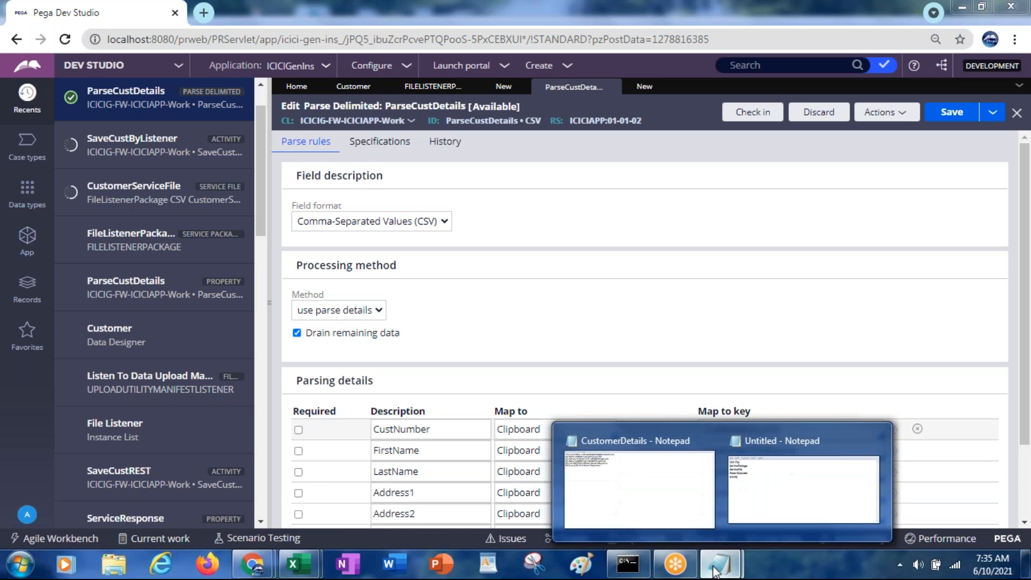
{"action": "left_click", "coordinate": [634, 502]}
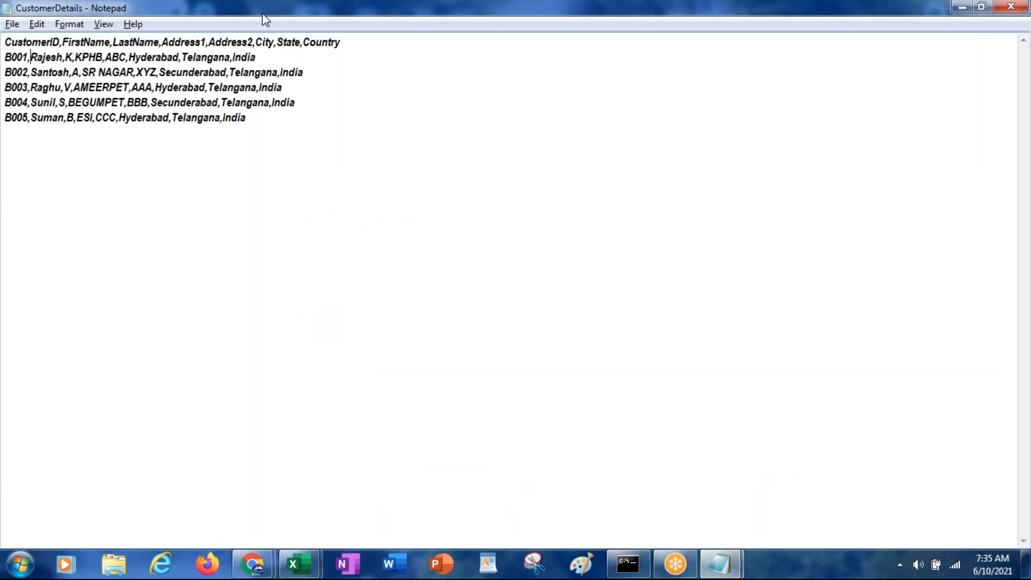
{"action": "left_click_drag", "start_coordinate": [257, 14], "coordinate": [236, 212]}
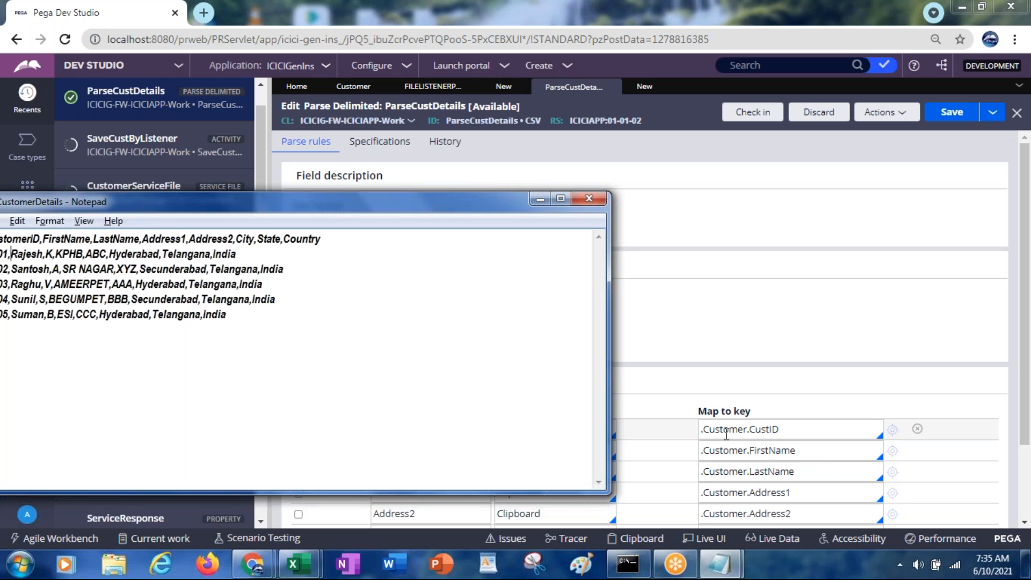
{"action": "left_click", "coordinate": [738, 304]}
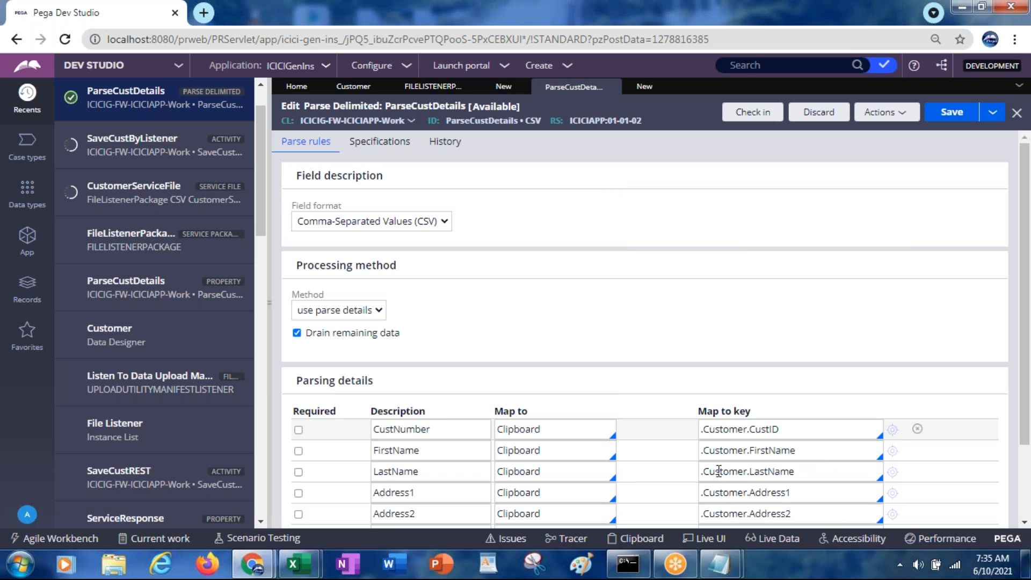
Set the CustomerServiceFile parse segment's map-to key to ParseCustDetails.CSV and try to save the service file rule.
{"action": "left_click", "coordinate": [506, 91]}
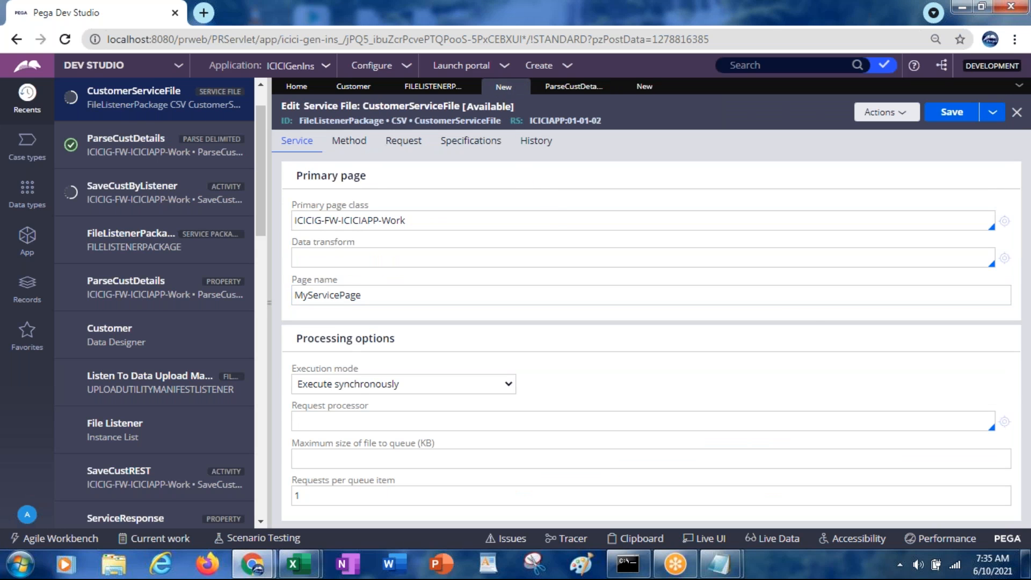
{"action": "left_click", "coordinate": [973, 289]}
{"action": "left_click", "coordinate": [396, 152]}
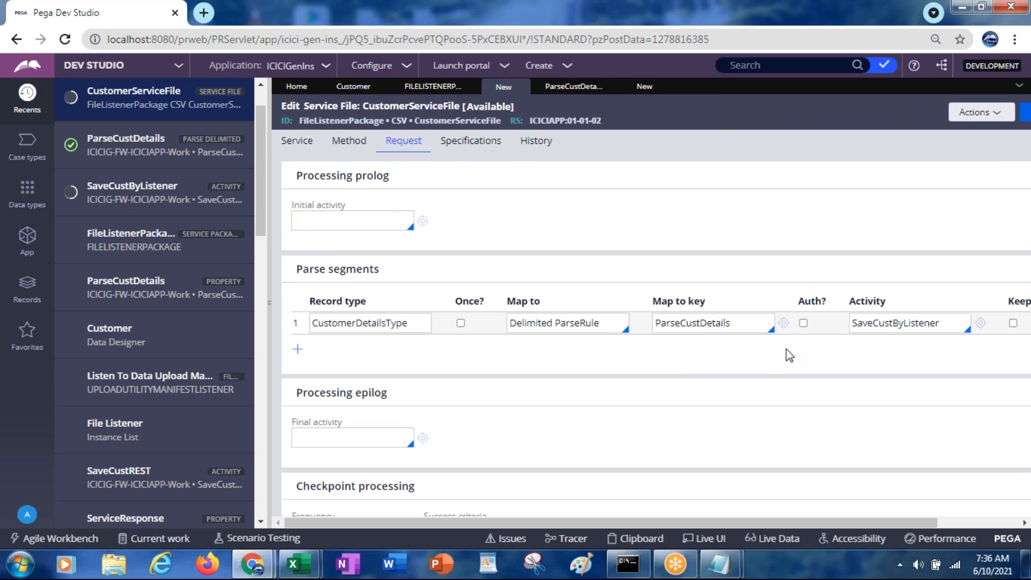
{"action": "left_click", "coordinate": [745, 324]}
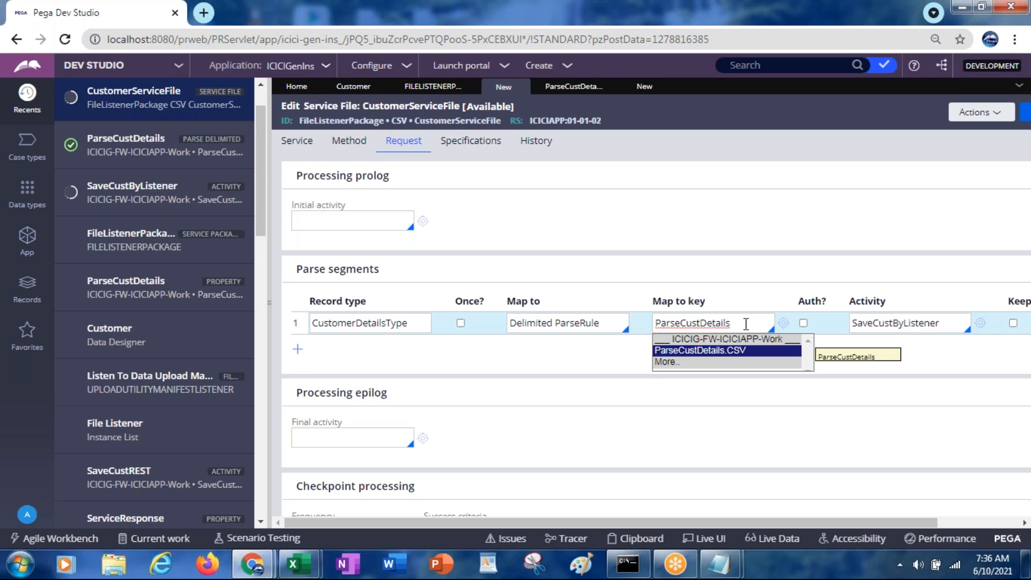
{"action": "key", "text": "Return"}
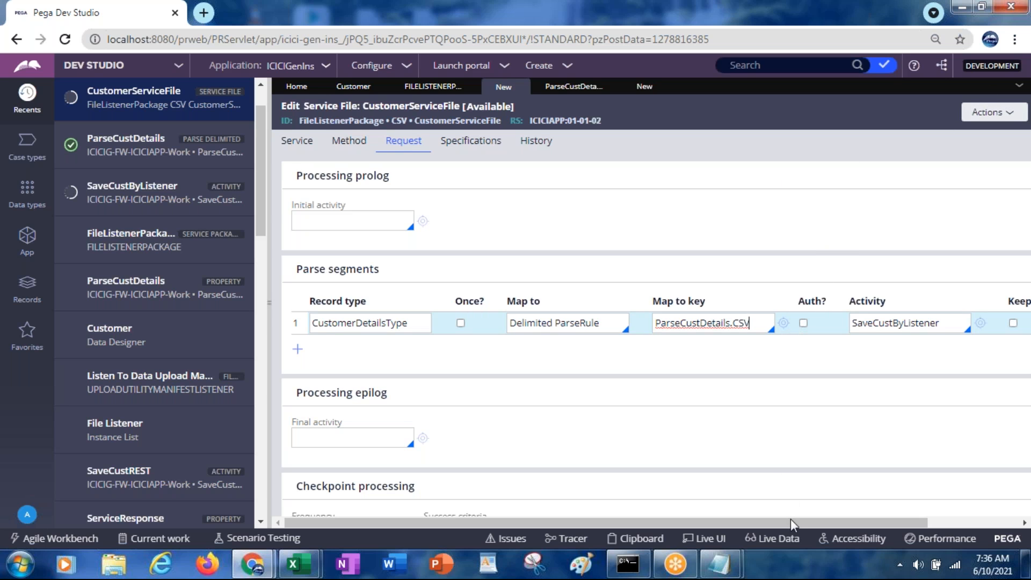
{"action": "left_click_drag", "start_coordinate": [791, 519], "coordinate": [926, 503]}
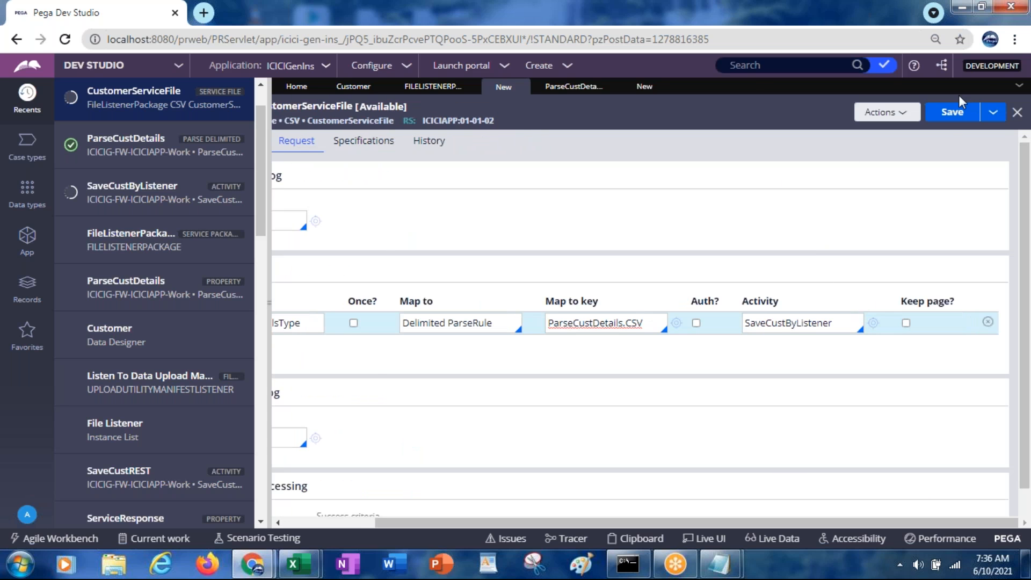
{"action": "left_click", "coordinate": [950, 117]}
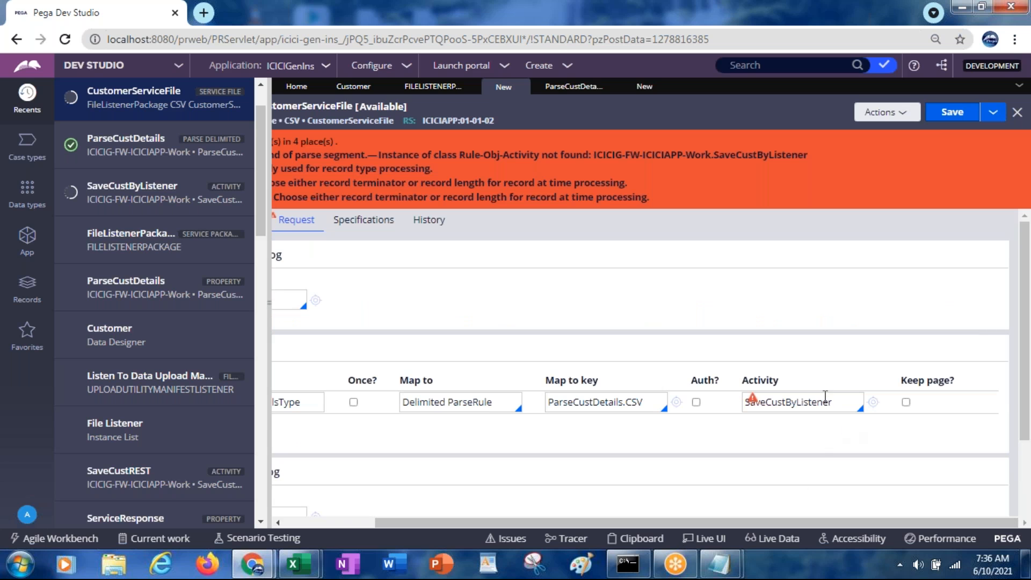
In the SaveCustByListener activity's Property-Set step, change the value of CustDTPage.CustID to .Customer.CustID.
{"action": "left_click", "coordinate": [643, 89]}
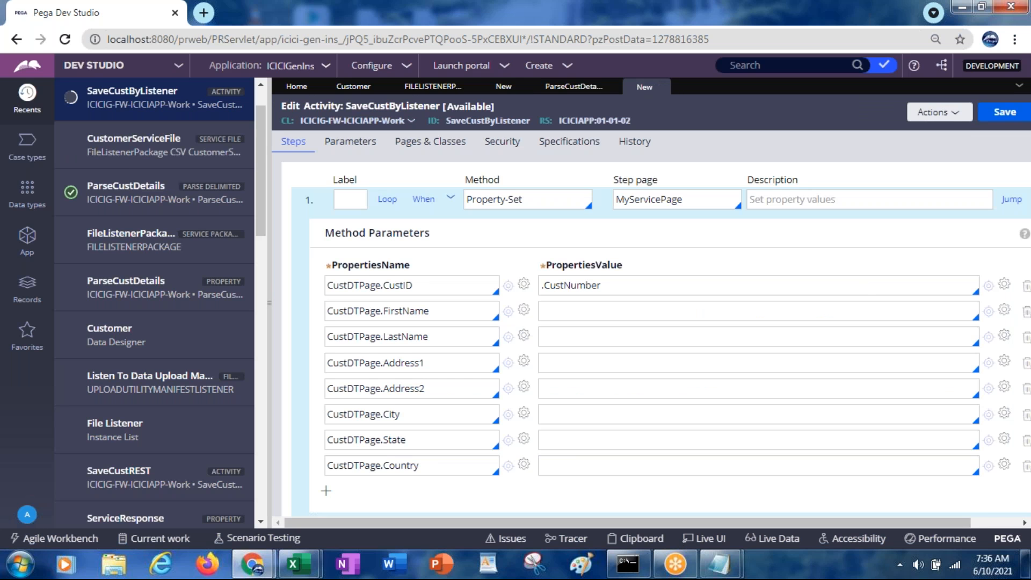
{"action": "double_click", "coordinate": [572, 287]}
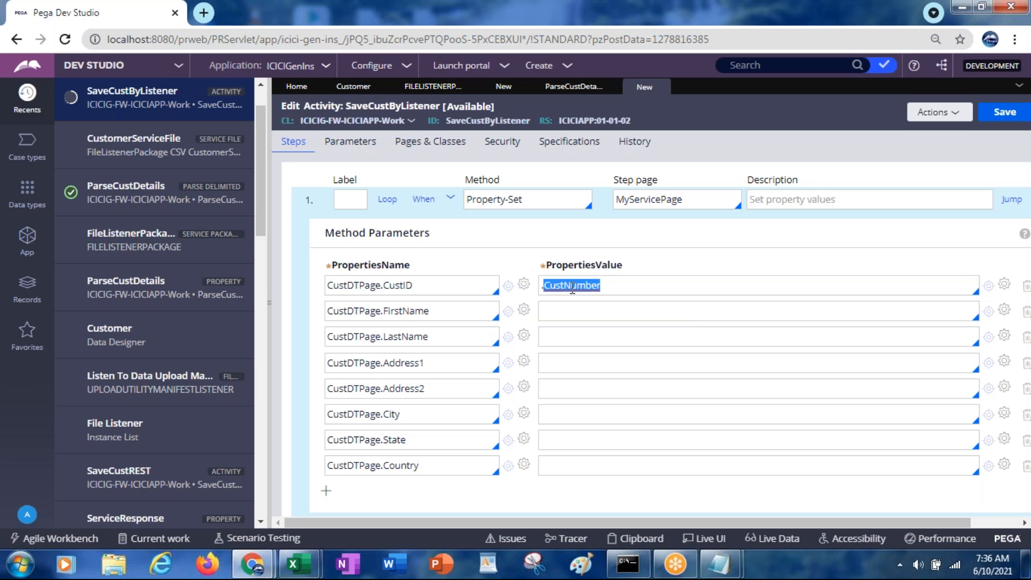
{"action": "key", "text": "BackSpace"}
{"action": "type", "text": "custom"}
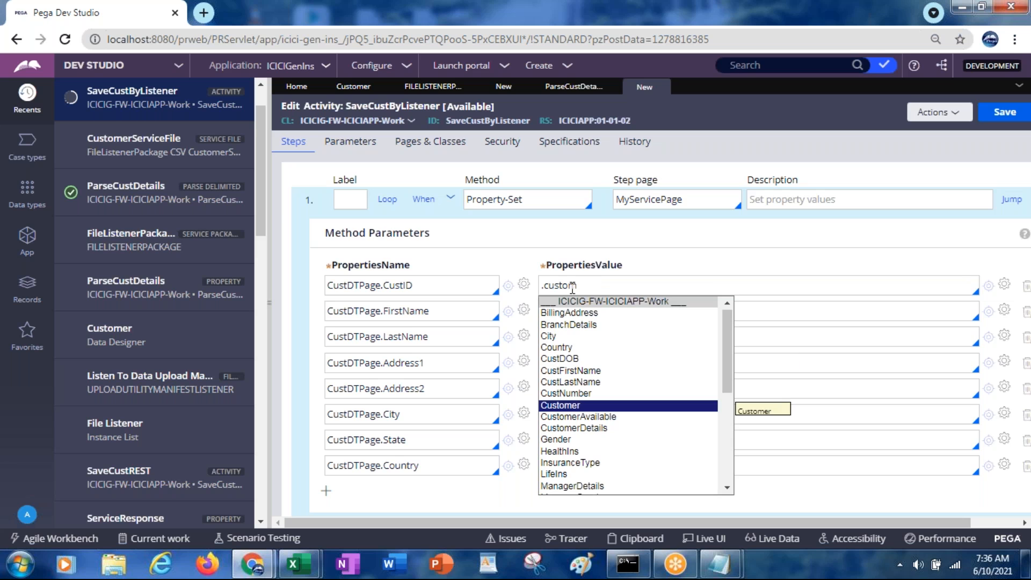
{"action": "key", "text": "Return"}
{"action": "type", "text": "."}
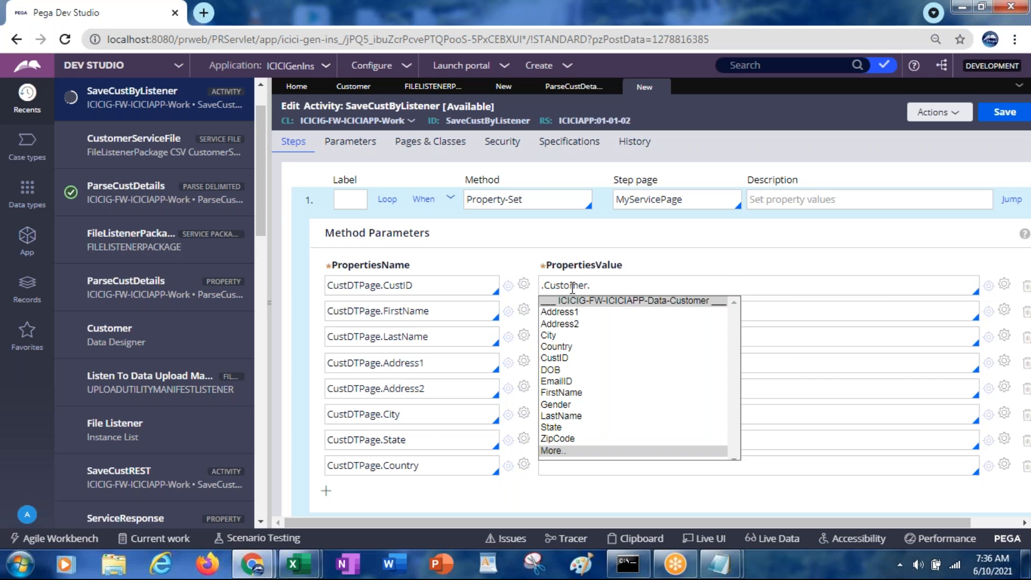
{"action": "key", "text": "Down"}
{"action": "key", "text": "Down"}
{"action": "key", "text": "Down"}
{"action": "key", "text": "Down"}
{"action": "key", "text": "Down"}
{"action": "key", "text": "Return"}
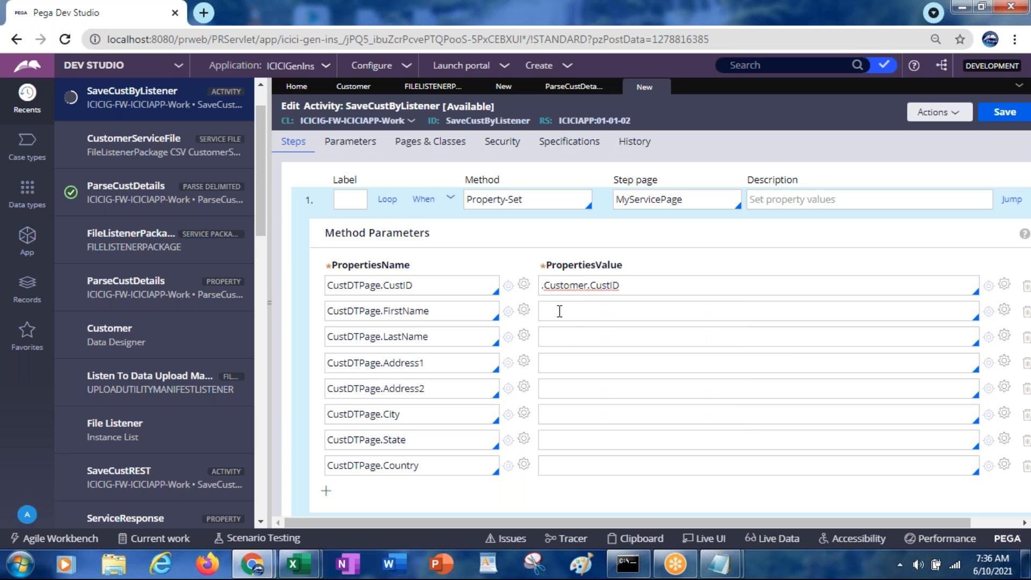
Set the value of CustDTPage.FirstName to .Customer.FirstName.
{"action": "left_click", "coordinate": [559, 311]}
{"action": "type", "text": ".customer"}
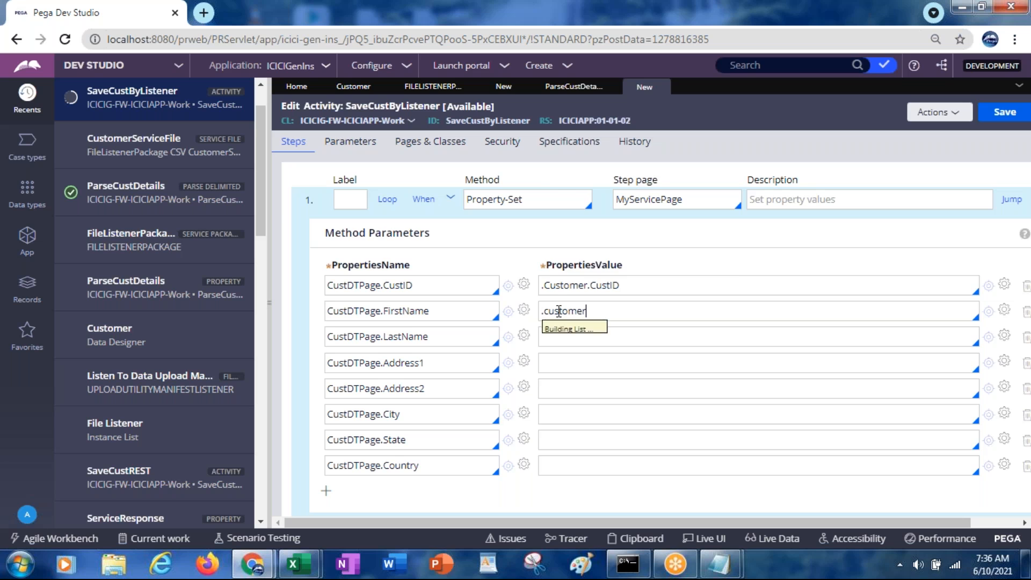
{"action": "key", "text": "Return"}
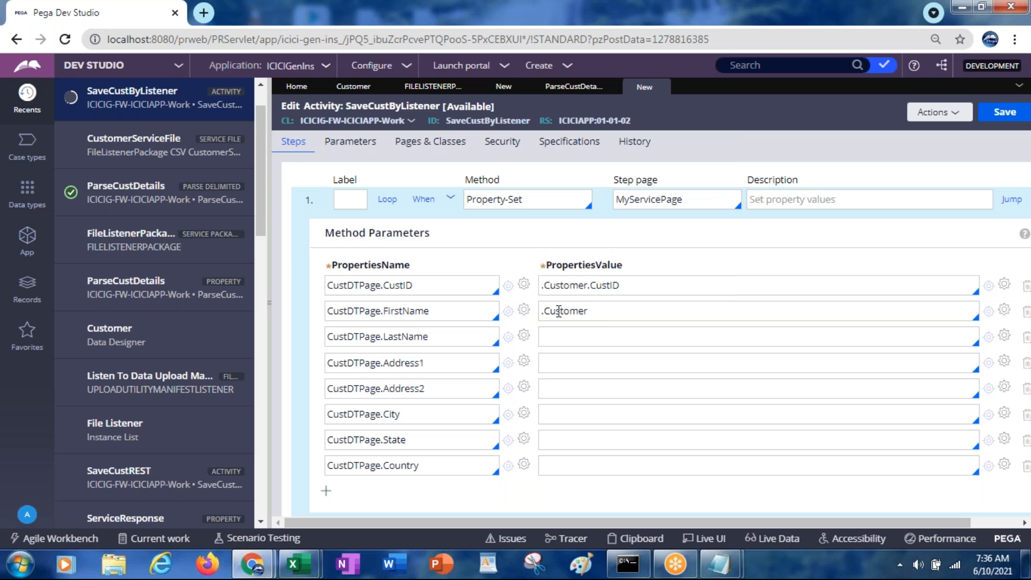
{"action": "type", "text": "fir"}
{"action": "key", "text": "BackSpace"}
{"action": "key", "text": "BackSpace"}
{"action": "key", "text": "BackSpace"}
{"action": "key", "text": "BackSpace"}
{"action": "type", "text": "r."}
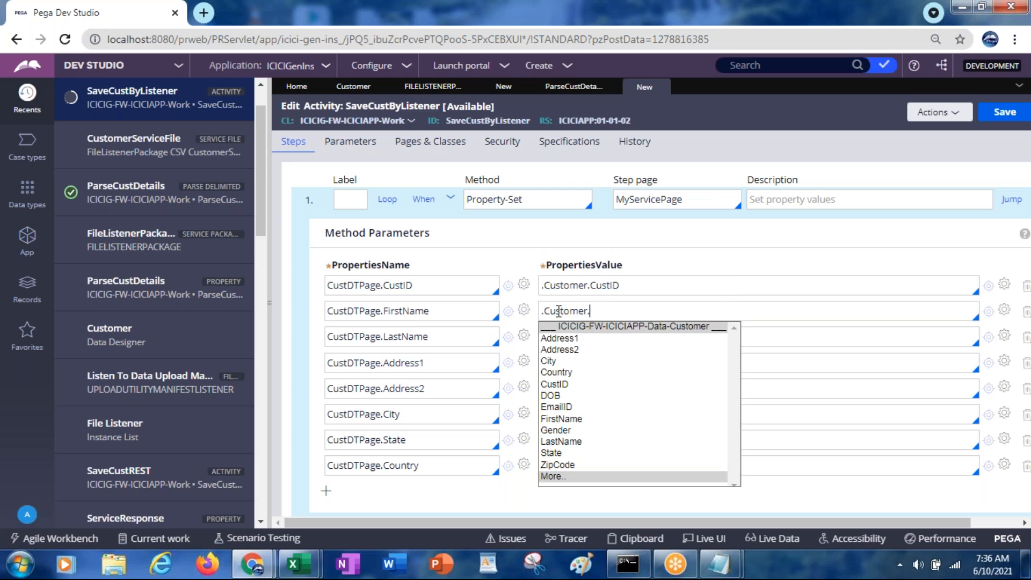
{"action": "type", "text": "fi"}
{"action": "key", "text": "Return"}
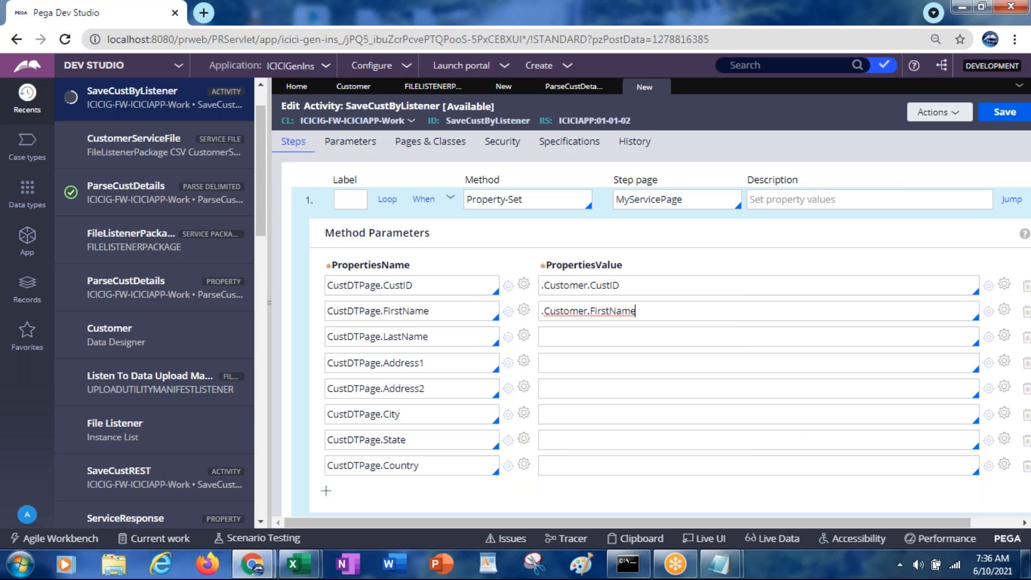
Set the value of CustDTPage.LastName to .Customer.LastName.
{"action": "left_click", "coordinate": [570, 336]}
{"action": "type", "text": ".cus"}
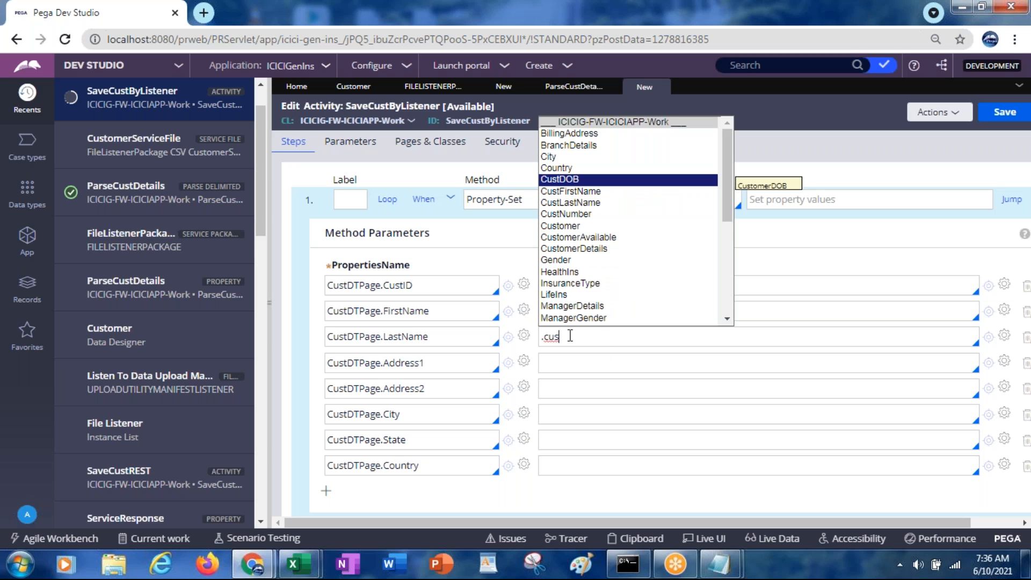
{"action": "key", "text": "Down"}
{"action": "key", "text": "Down"}
{"action": "key", "text": "Down"}
{"action": "key", "text": "Down"}
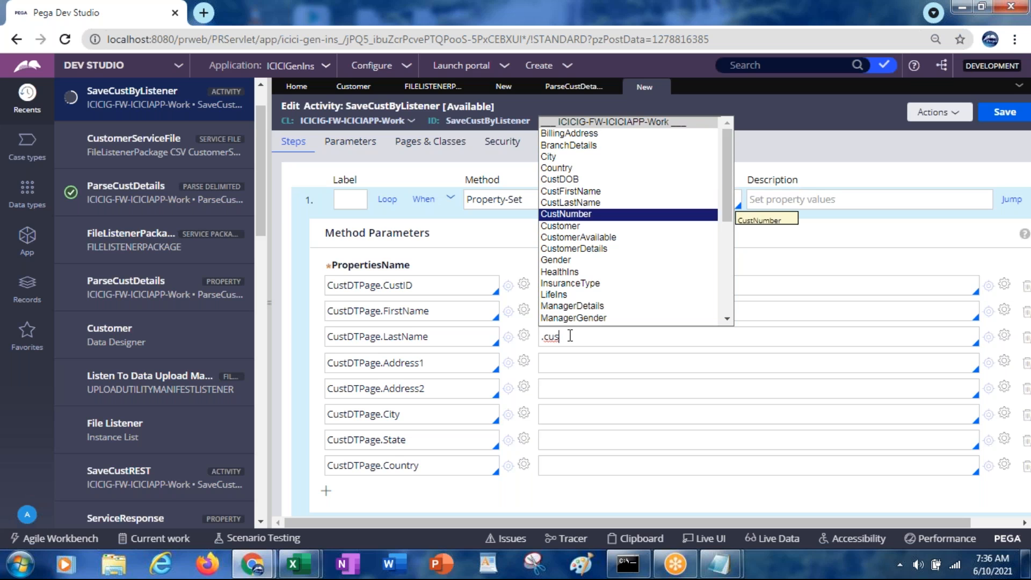
{"action": "key", "text": "Return"}
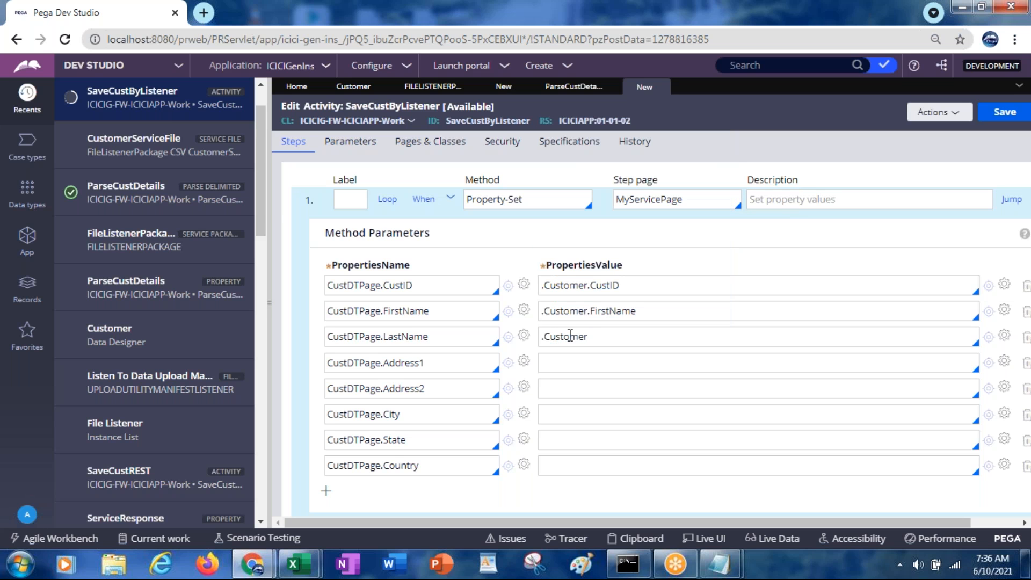
{"action": "type", "text": "."}
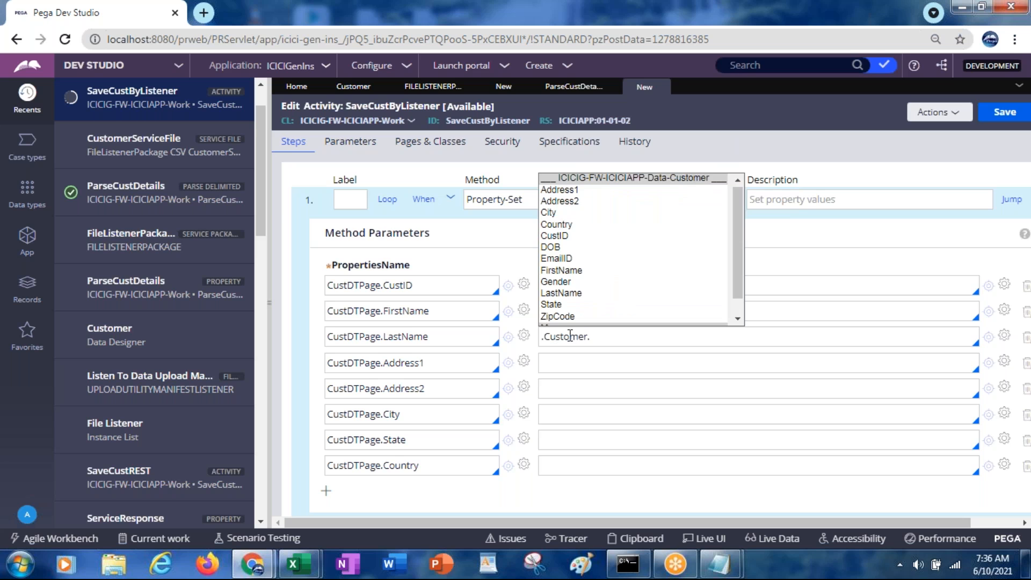
{"action": "type", "text": "L"}
{"action": "key", "text": "Return"}
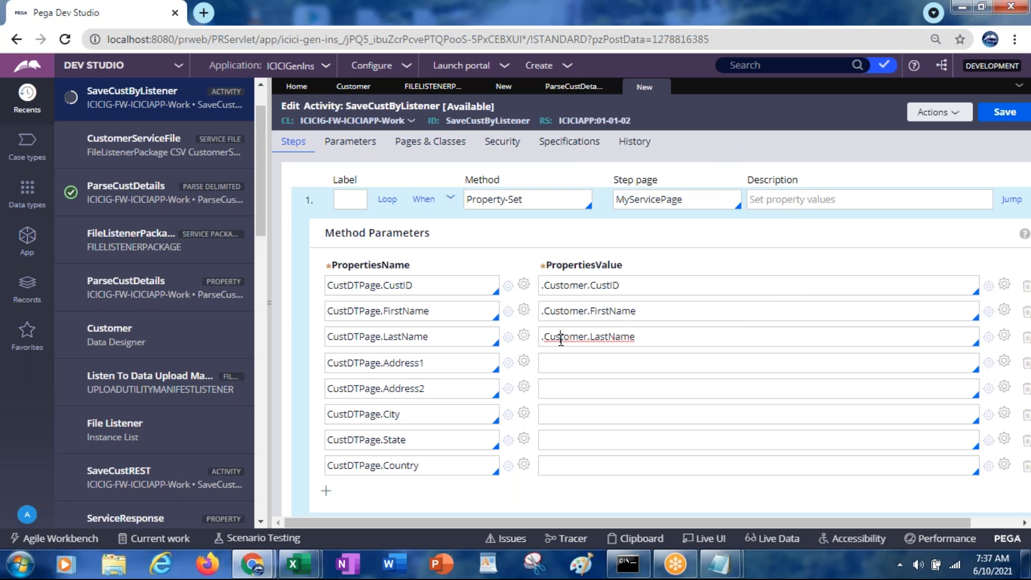
Copy the LastName value into the CustDTPage.Address1 row and change it to .Customer.Address1.
{"action": "triple_click", "coordinate": [560, 340]}
{"action": "key", "text": "ctrl+c"}
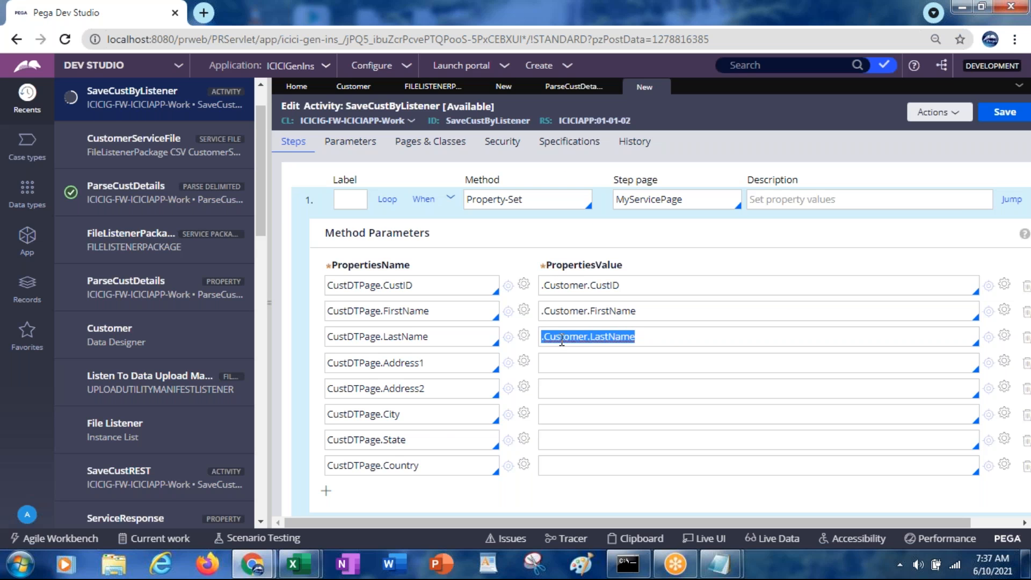
{"action": "left_click", "coordinate": [562, 360]}
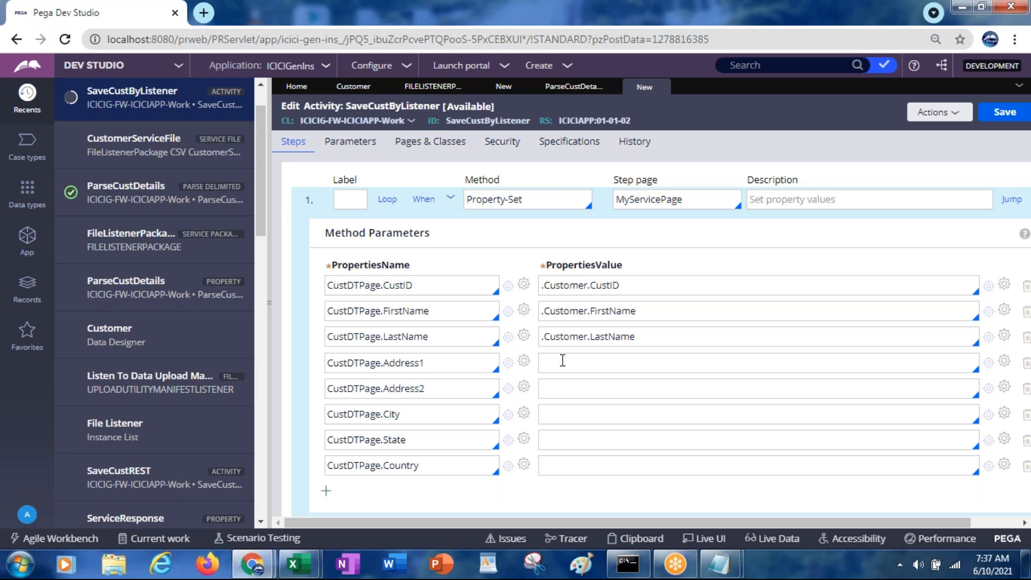
{"action": "key", "text": "ctrl+v"}
{"action": "key", "text": "BackSpace"}
{"action": "key", "text": "BackSpace"}
{"action": "key", "text": "BackSpace"}
{"action": "key", "text": "BackSpace"}
{"action": "key", "text": "BackSpace"}
{"action": "key", "text": "BackSpace"}
{"action": "key", "text": "BackSpace"}
{"action": "key", "text": "BackSpace"}
{"action": "key", "text": "BackSpace"}
{"action": "key", "text": "BackSpace"}
{"action": "type", "text": "r."}
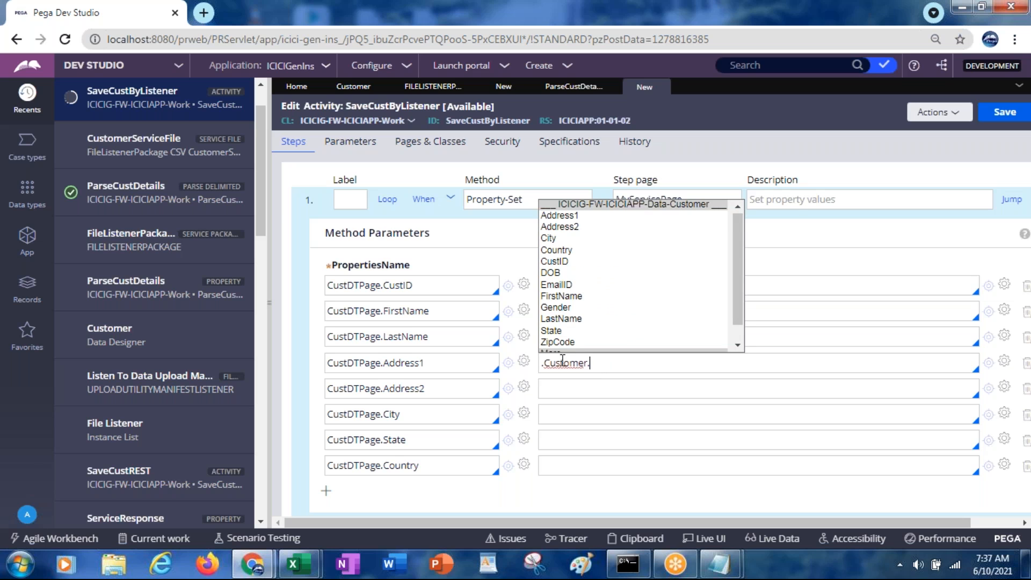
{"action": "type", "text": "Address1"}
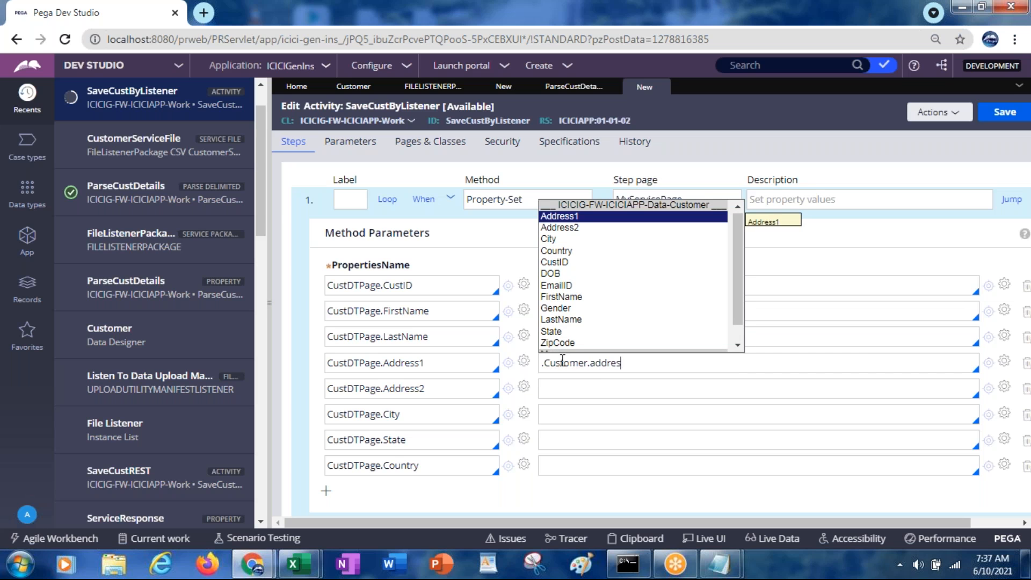
Paste the copied value into the CustDTPage.Address2 row and change it to .Customer.Address2.
{"action": "left_click", "coordinate": [561, 390]}
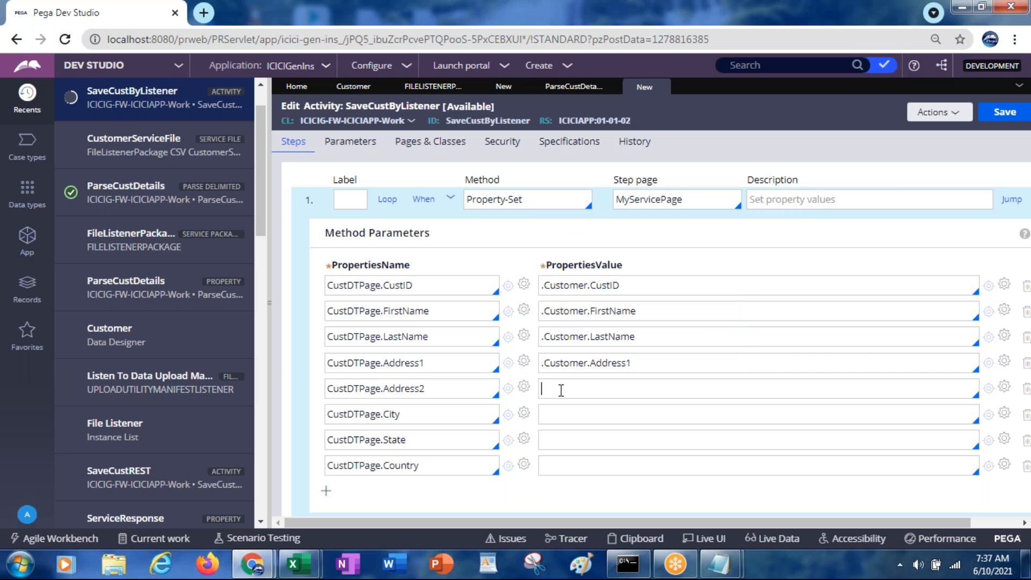
{"action": "key", "text": "ctrl+v"}
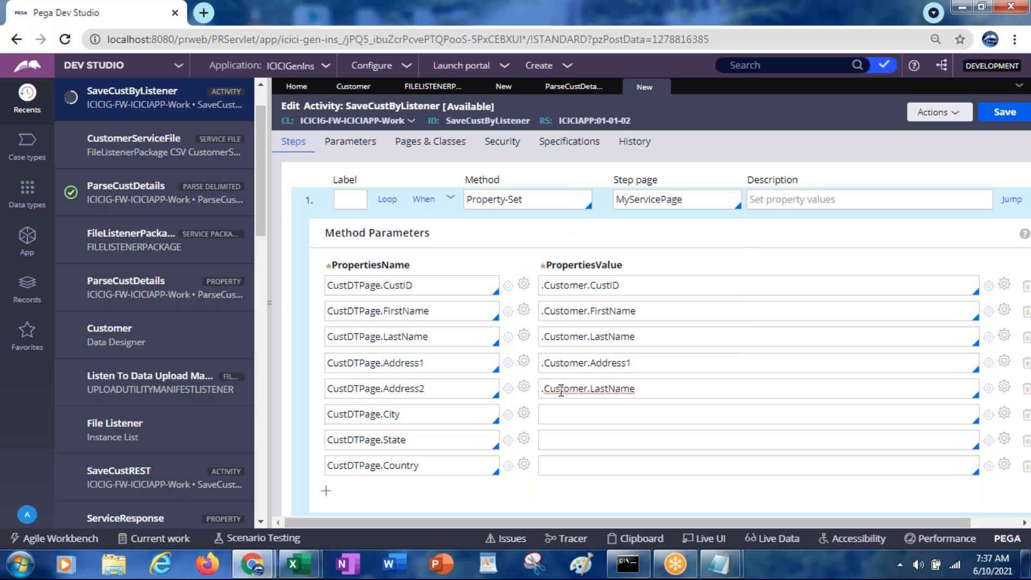
{"action": "key", "text": "BackSpace"}
{"action": "key", "text": "BackSpace"}
{"action": "key", "text": "BackSpace"}
{"action": "key", "text": "BackSpace"}
{"action": "key", "text": "BackSpace"}
{"action": "key", "text": "BackSpace"}
{"action": "key", "text": "BackSpace"}
{"action": "key", "text": "BackSpace"}
{"action": "type", "text": "Address2"}
Set the value of CustDTPage.City to .Customer.City.
{"action": "left_click", "coordinate": [554, 420]}
{"action": "type", "text": ".cu"}
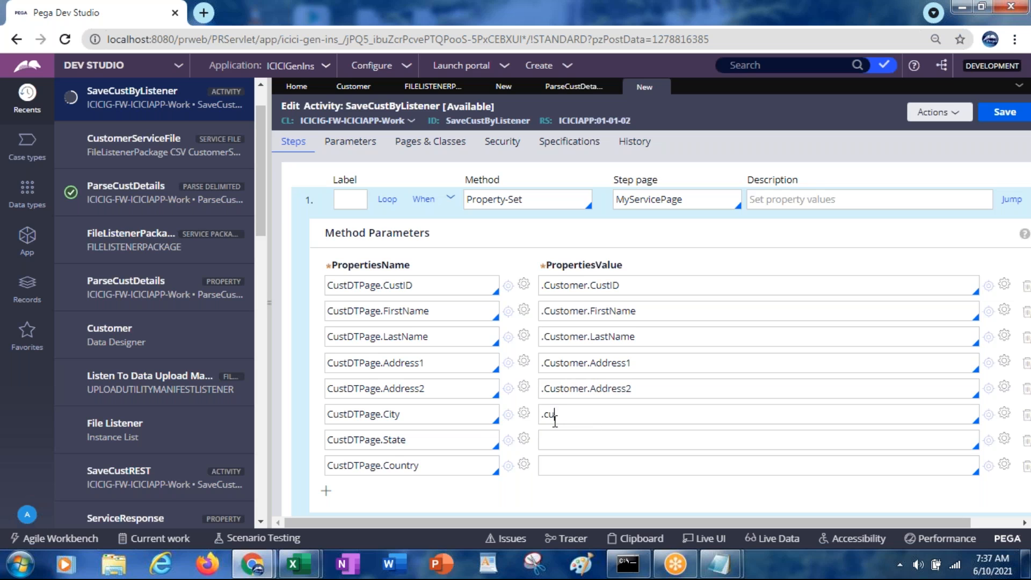
{"action": "type", "text": "stomer"}
{"action": "key", "text": "Return"}
{"action": "type", "text": ".City"}
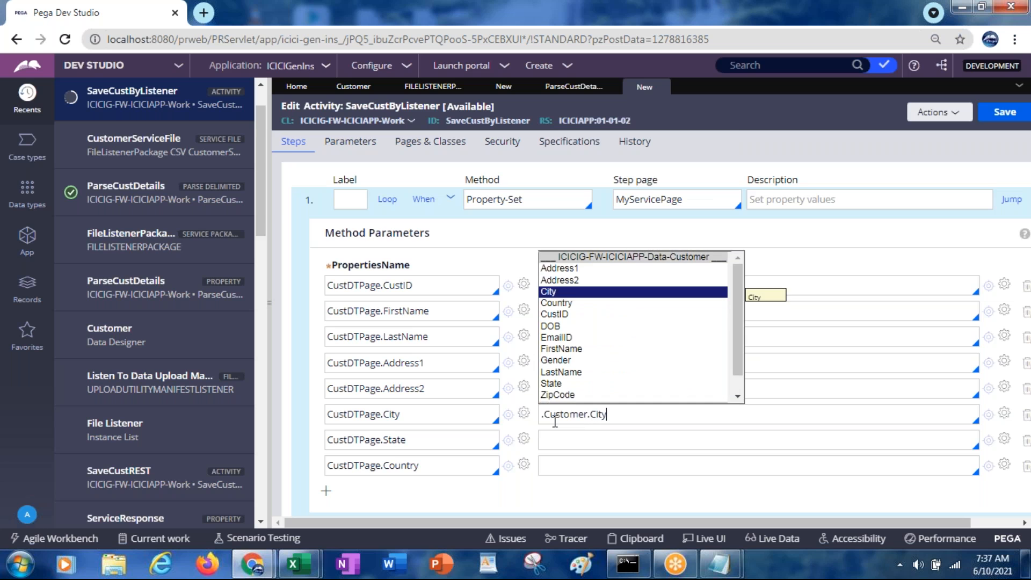
{"action": "key", "text": "Return"}
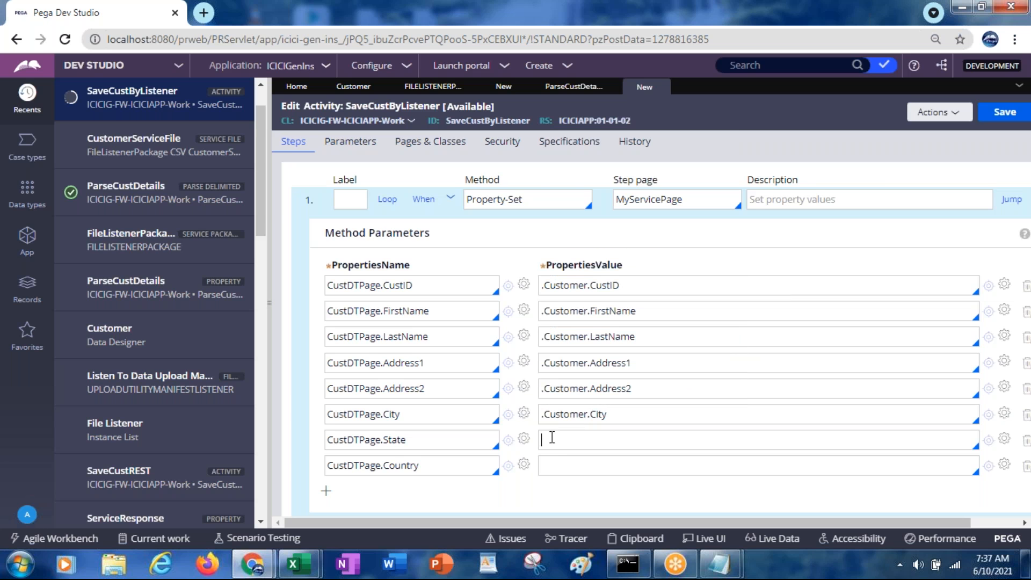
Set the value of CustDTPage.State to .Customer.State.
{"action": "left_click", "coordinate": [552, 438]}
{"action": "type", "text": ".Cus"}
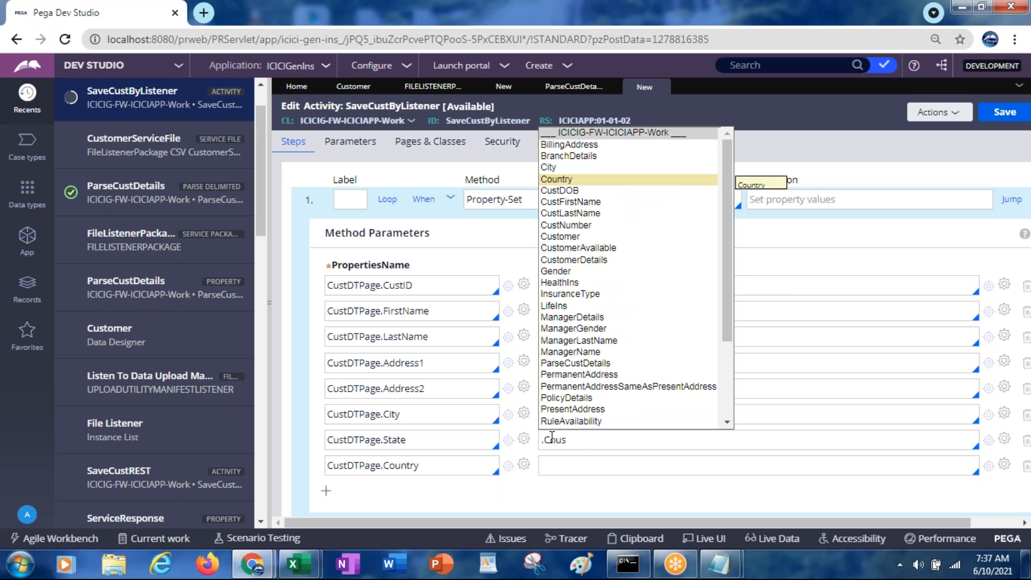
{"action": "key", "text": "Down"}
{"action": "key", "text": "Down"}
{"action": "key", "text": "Down"}
{"action": "key", "text": "Down"}
{"action": "key", "text": "Down"}
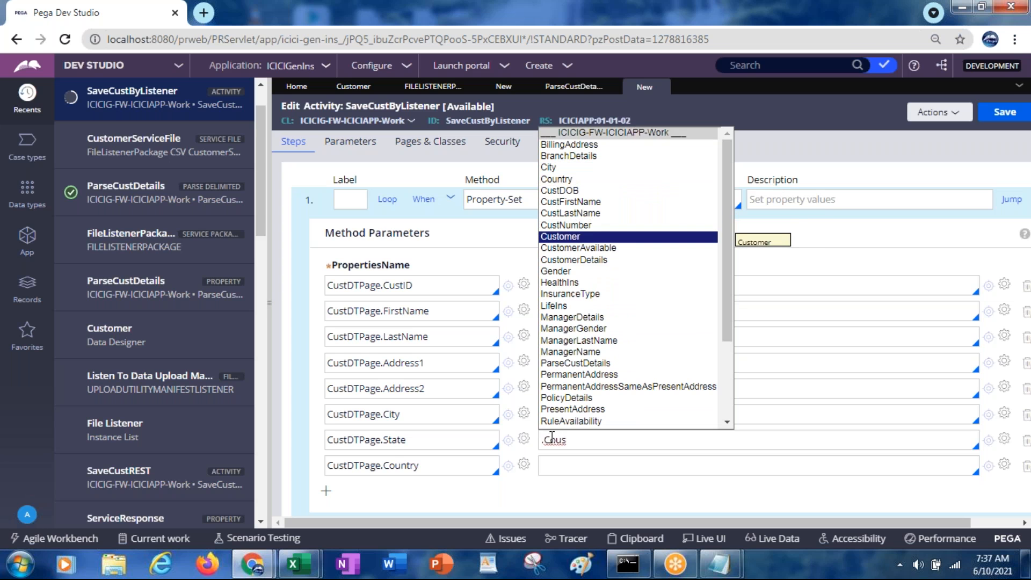
{"action": "key", "text": "Return"}
{"action": "type", "text": ".State"}
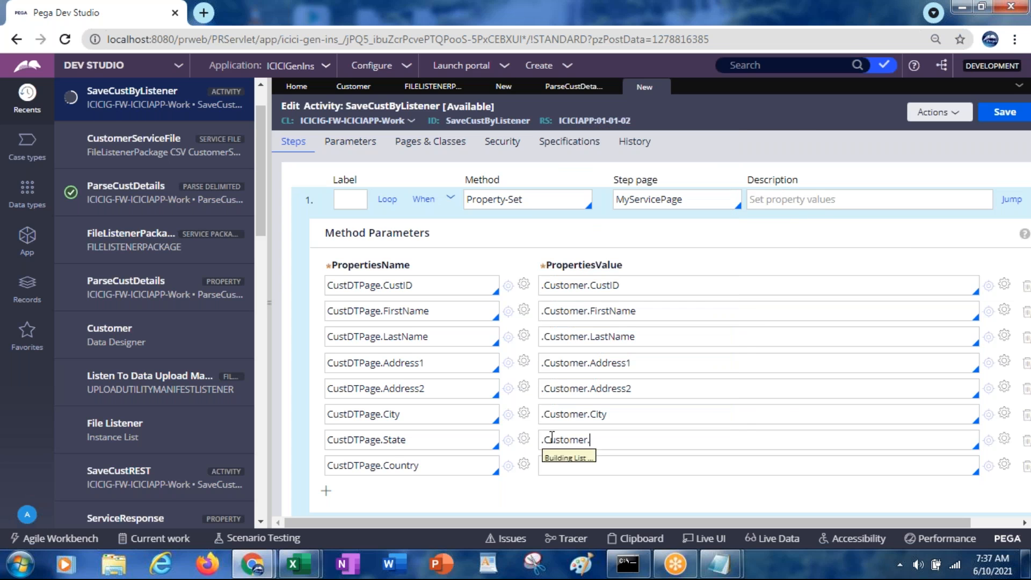
{"action": "key", "text": "Return"}
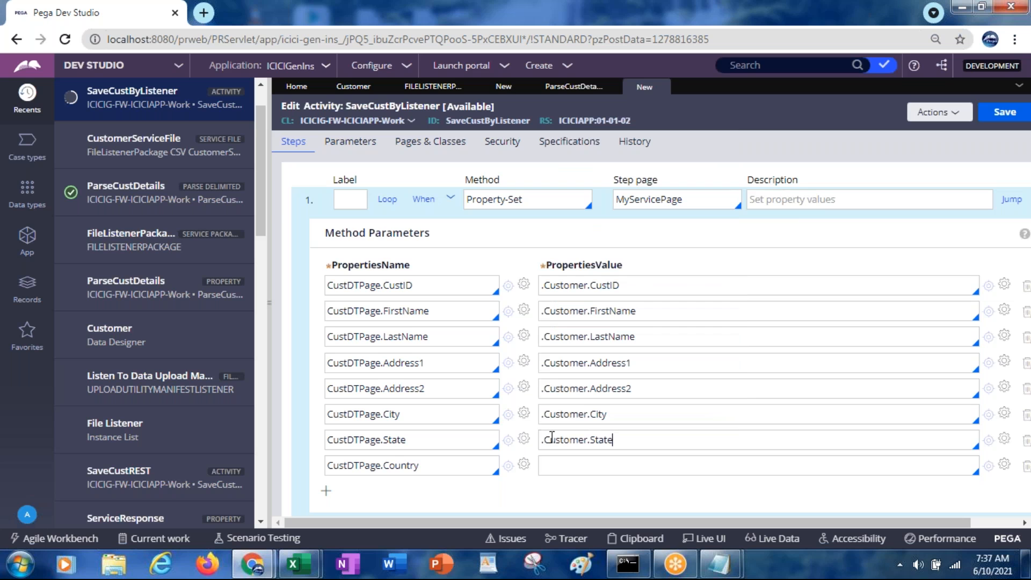
Set the value of CustDTPage.Country to .Customer.Country.
{"action": "left_click", "coordinate": [560, 467]}
{"action": "type", "text": ".customer"}
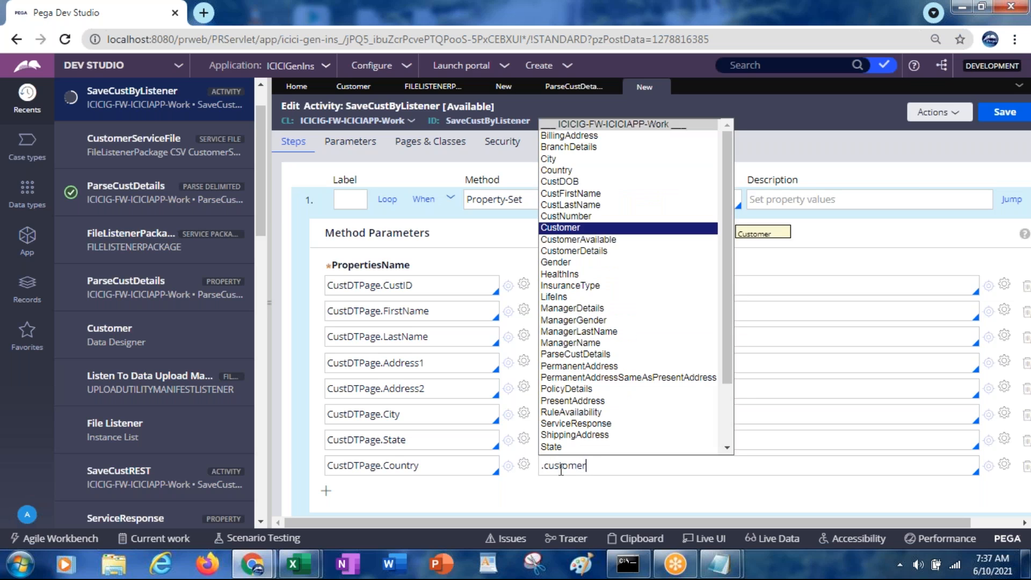
{"action": "key", "text": "Return"}
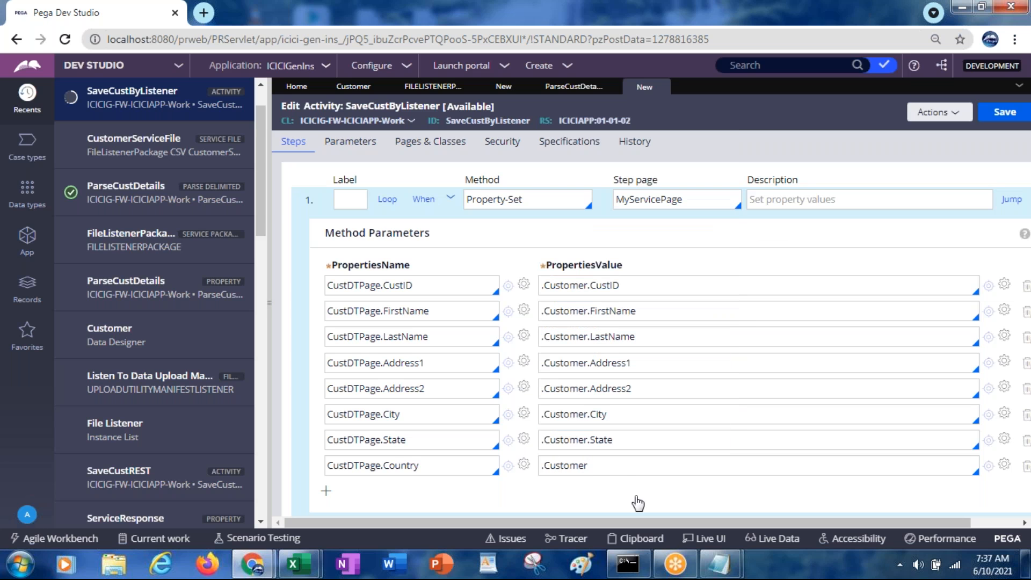
{"action": "type", "text": ".Coun"}
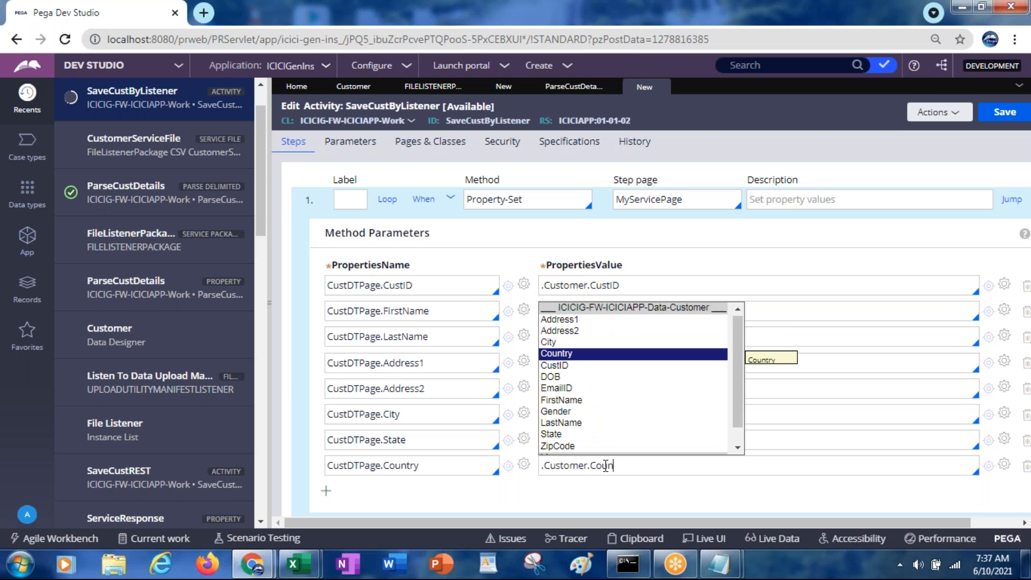
{"action": "key", "text": "Return"}
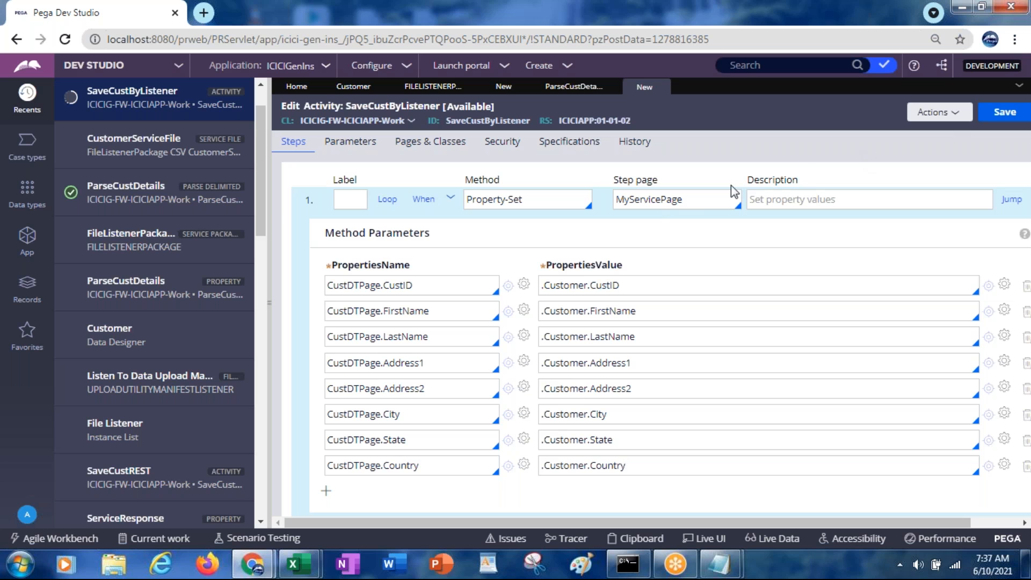
Collapse the Property-Set step and add a second activity step that uses the Obj-Save method.
{"action": "left_click", "coordinate": [451, 200]}
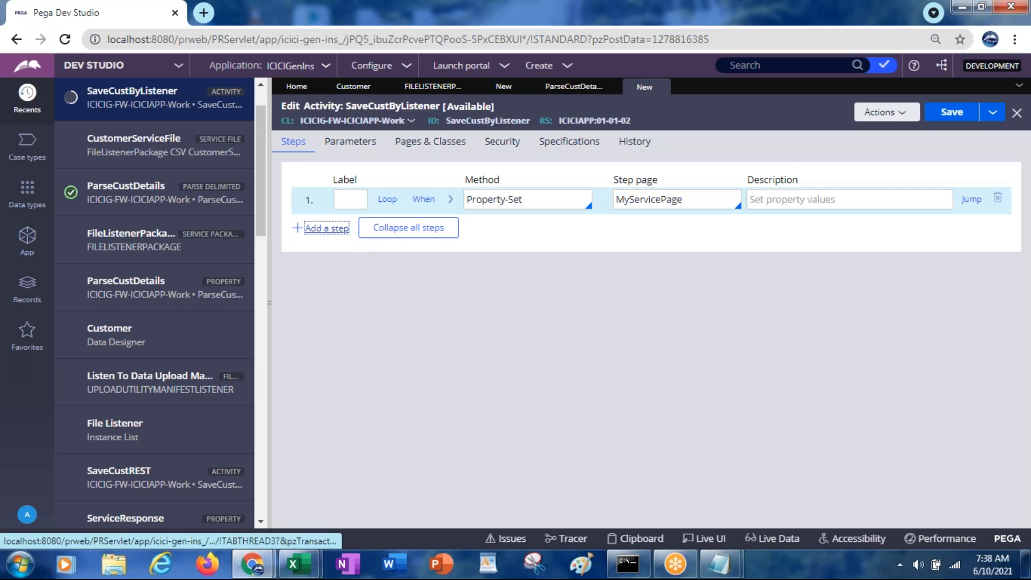
{"action": "left_click", "coordinate": [326, 229]}
{"action": "left_click", "coordinate": [489, 226]}
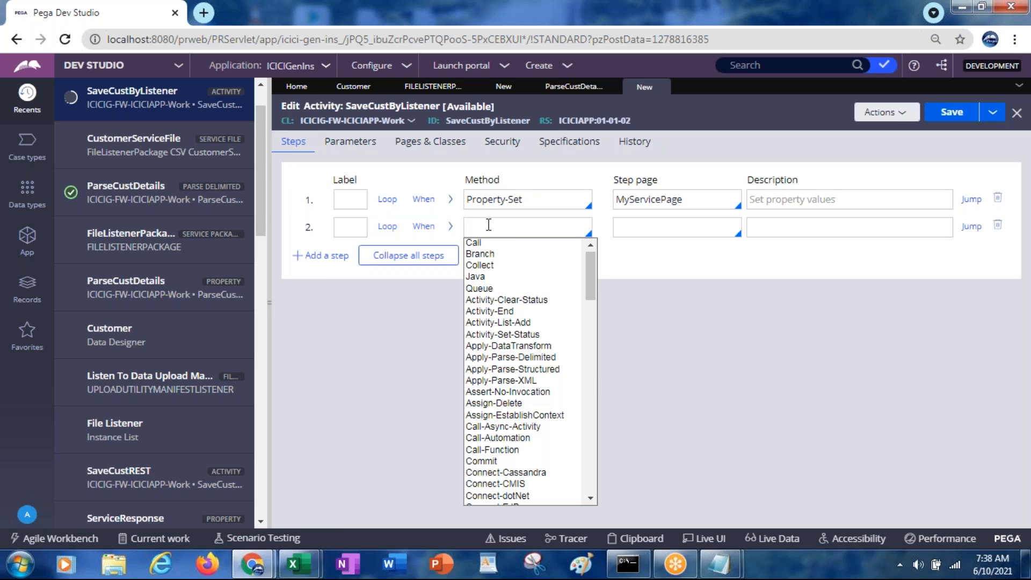
{"action": "type", "text": "obj"}
{"action": "key", "text": "Down"}
{"action": "key", "text": "Down"}
{"action": "key", "text": "Down"}
{"action": "key", "text": "Down"}
{"action": "key", "text": "Down"}
{"action": "key", "text": "Down"}
{"action": "key", "text": "Down"}
{"action": "key", "text": "Down"}
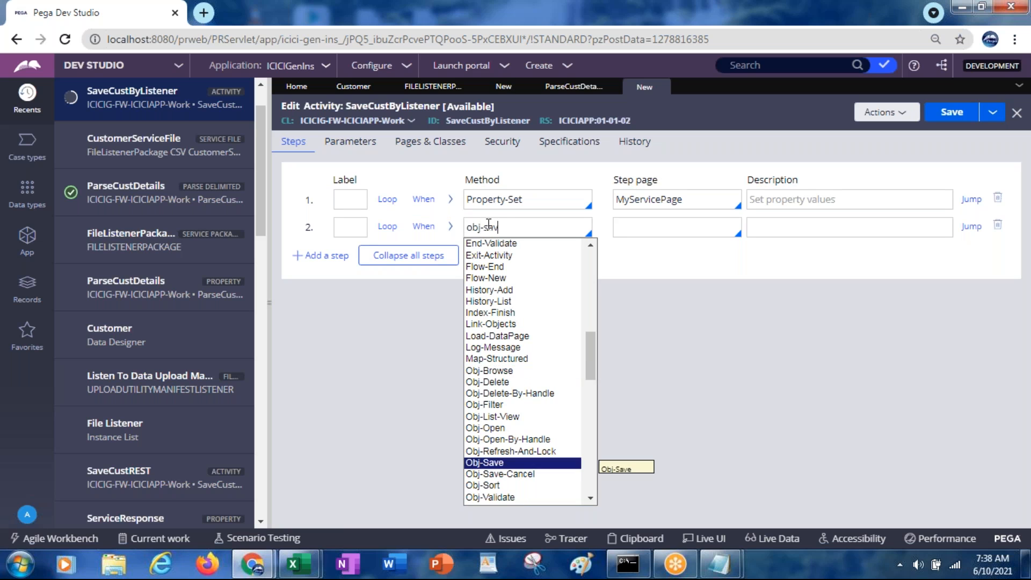
{"action": "key", "text": "Return"}
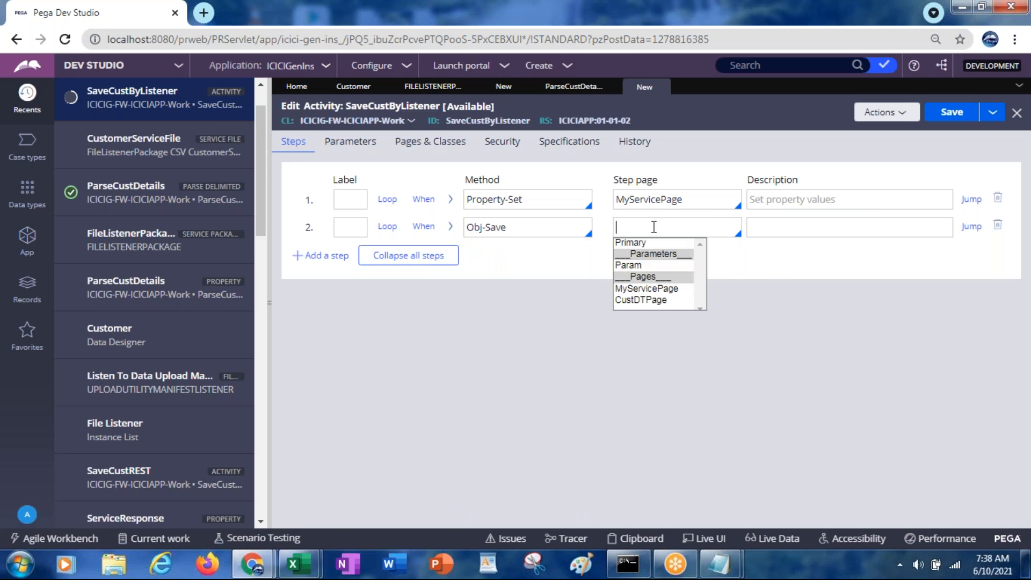
Set the step page of the Obj-Save step to CustDTPage.
{"action": "key", "text": "Down"}
{"action": "key", "text": "Down"}
{"action": "key", "text": "Down"}
{"action": "key", "text": "Down"}
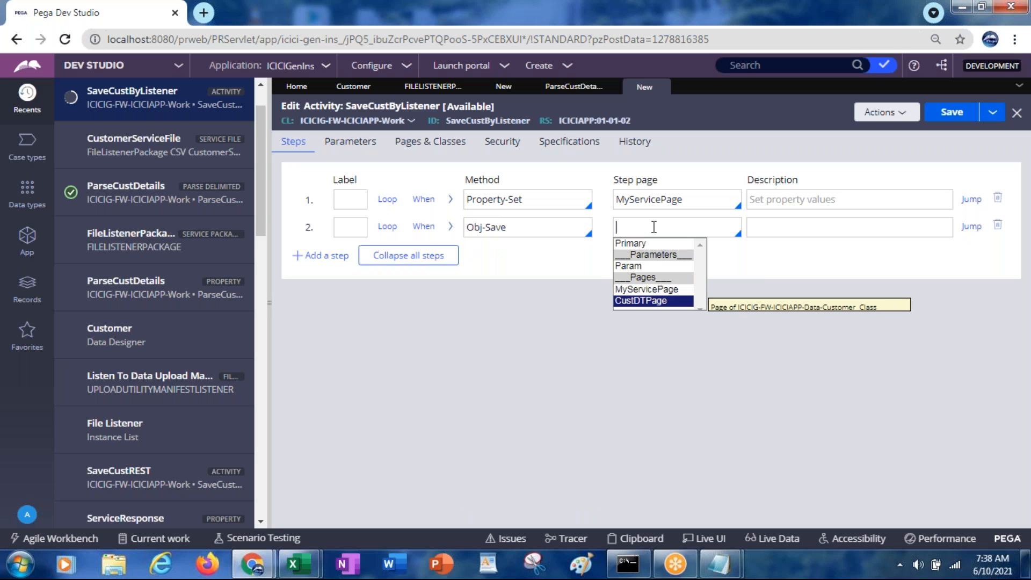
{"action": "key", "text": "Return"}
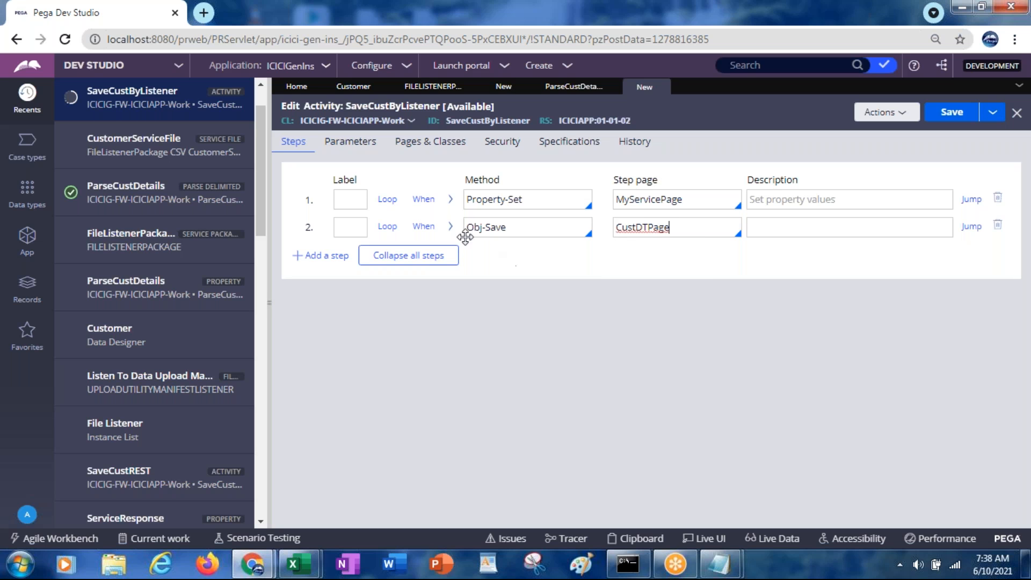
Enable WriteNow in the Obj-Save method parameters and save the SaveCustByListener activity.
{"action": "left_click", "coordinate": [450, 229]}
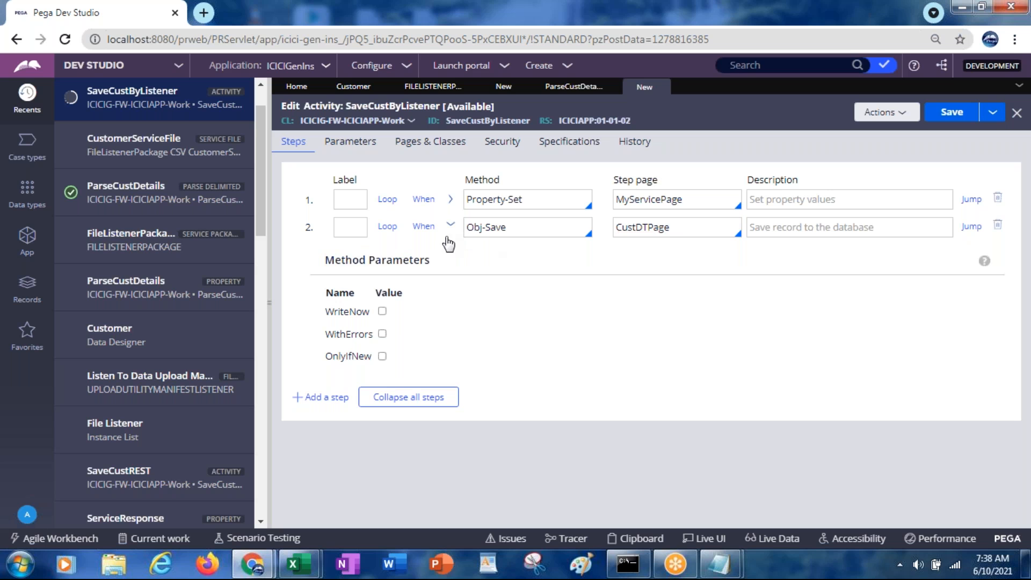
{"action": "left_click", "coordinate": [383, 311]}
{"action": "left_click", "coordinate": [952, 113]}
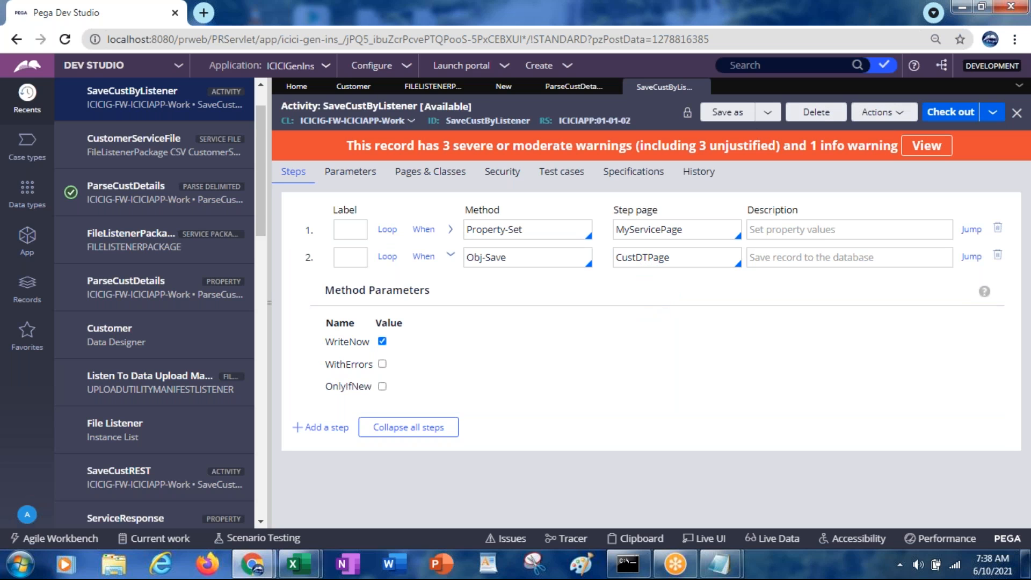
Check in the ParseCustDetails parse delimited rule with the comment "Initial Creation".
{"action": "left_click", "coordinate": [571, 88]}
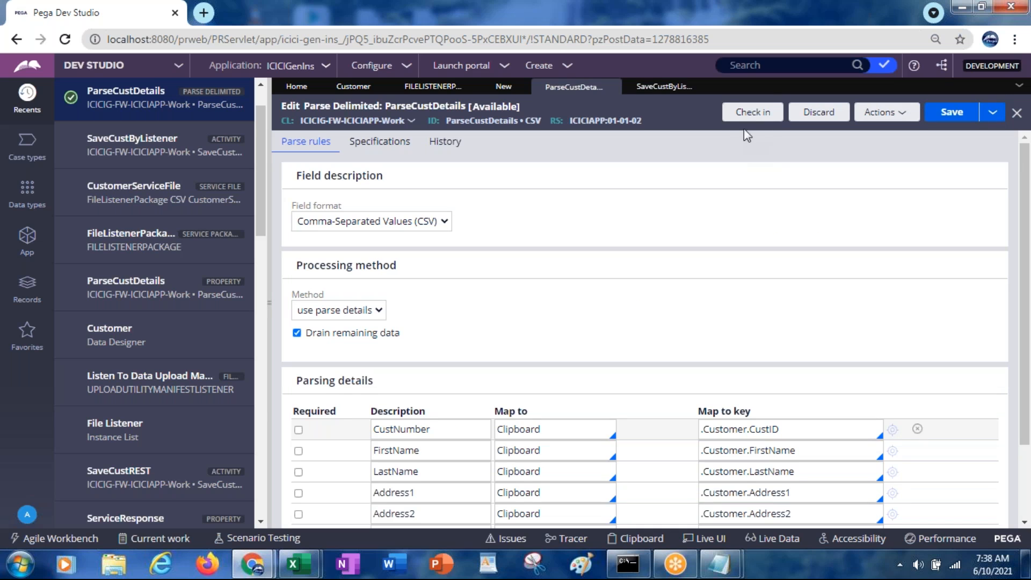
{"action": "left_click", "coordinate": [752, 112]}
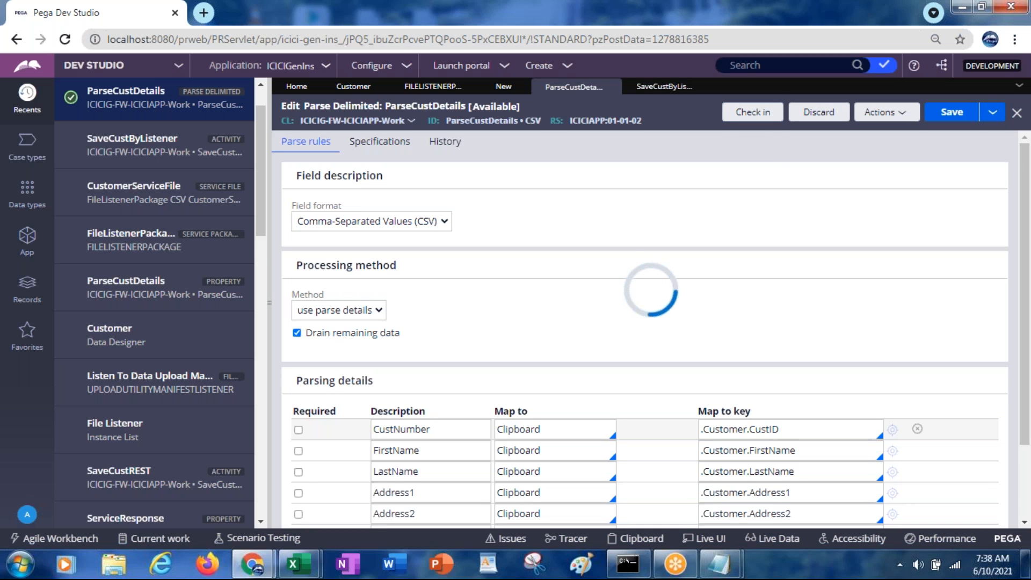
{"action": "type", "text": "Initia"}
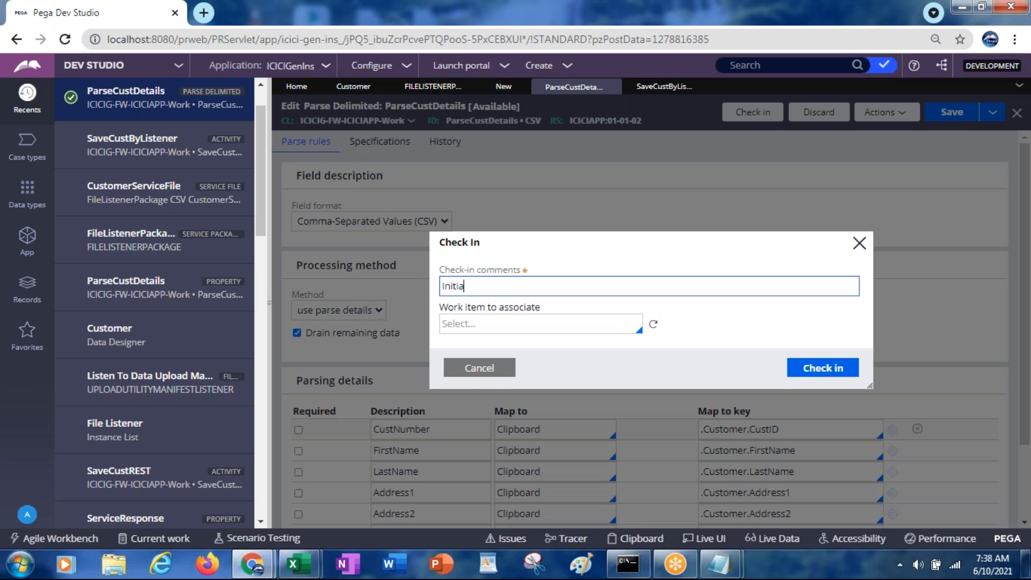
{"action": "type", "text": "l Creation"}
{"action": "key", "text": "Return"}
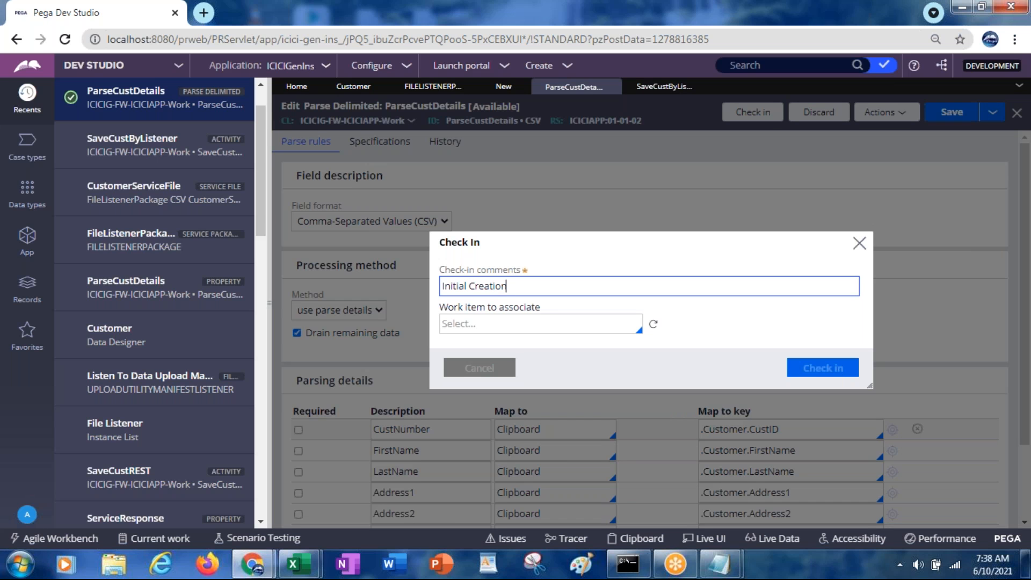
{"action": "key", "text": "Return"}
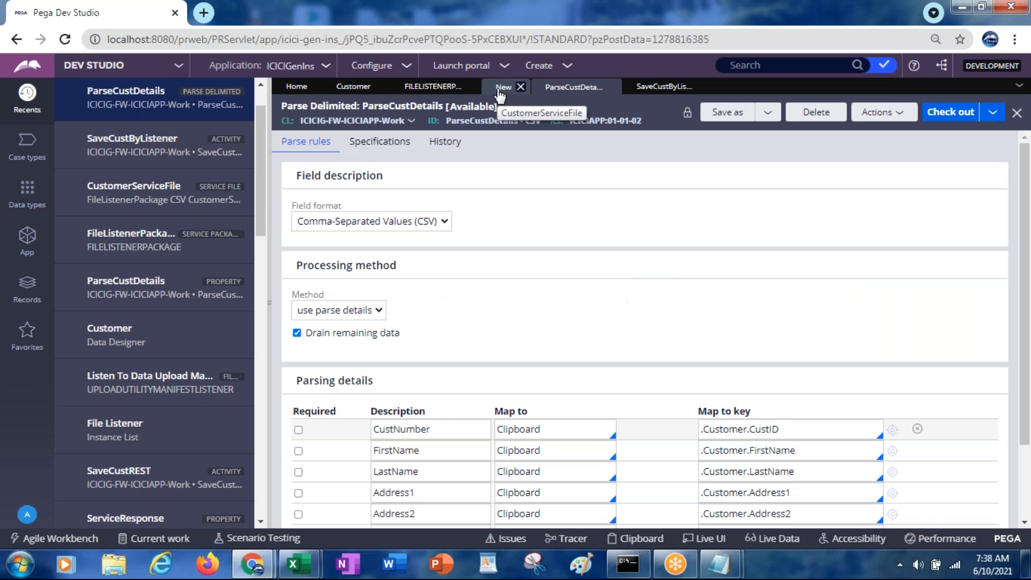
Return to the CustomerServiceFile service file, narrow the list of recent rules and try to save the record.
{"action": "left_click", "coordinate": [499, 91]}
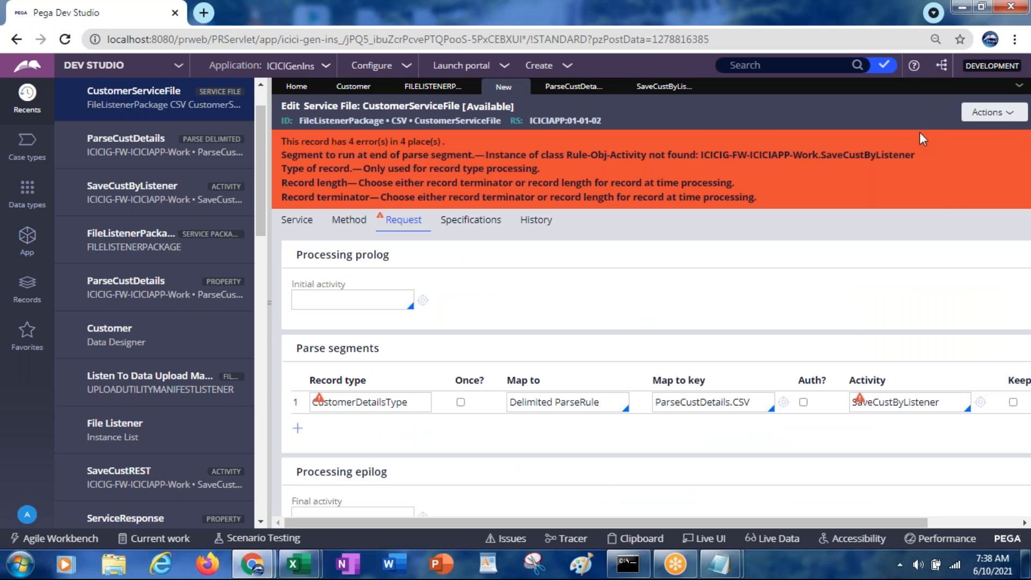
{"action": "scroll", "coordinate": [267, 280], "scroll_direction": "down", "scroll_amount": 3}
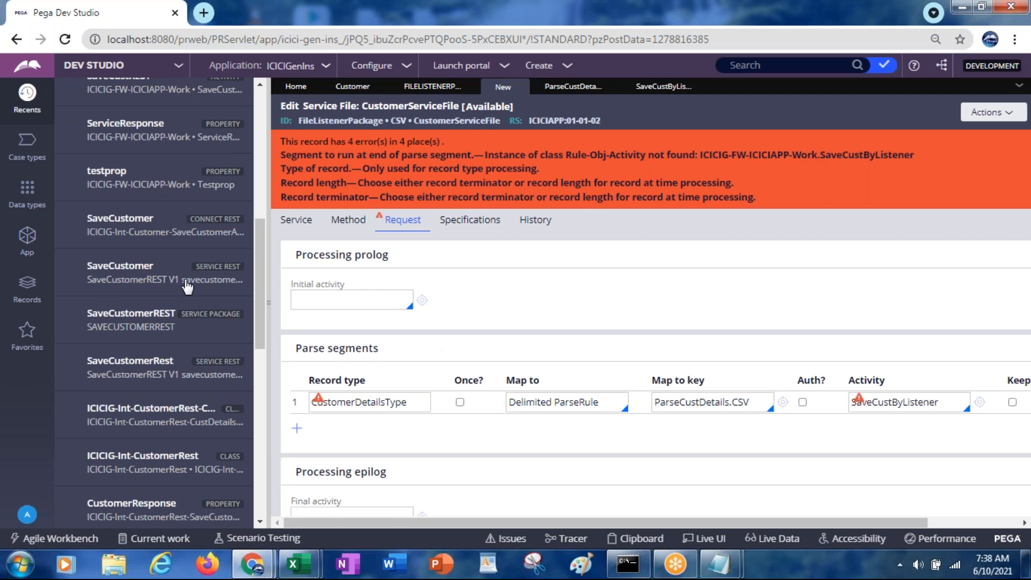
{"action": "left_click_drag", "start_coordinate": [267, 280], "coordinate": [174, 275]}
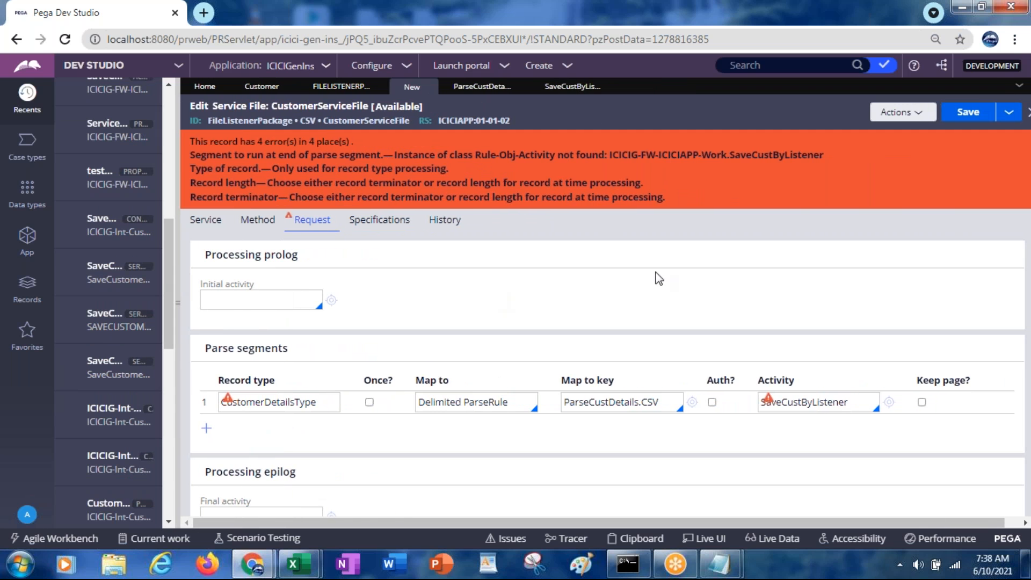
{"action": "left_click", "coordinate": [964, 120]}
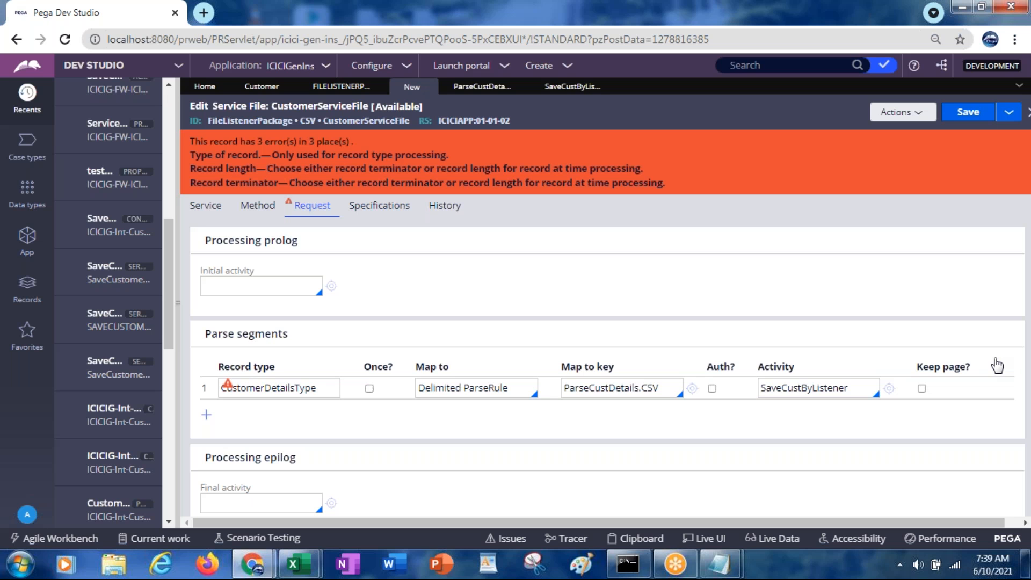
Clear the record type of the first parse segment and try to save the service file.
{"action": "double_click", "coordinate": [296, 389]}
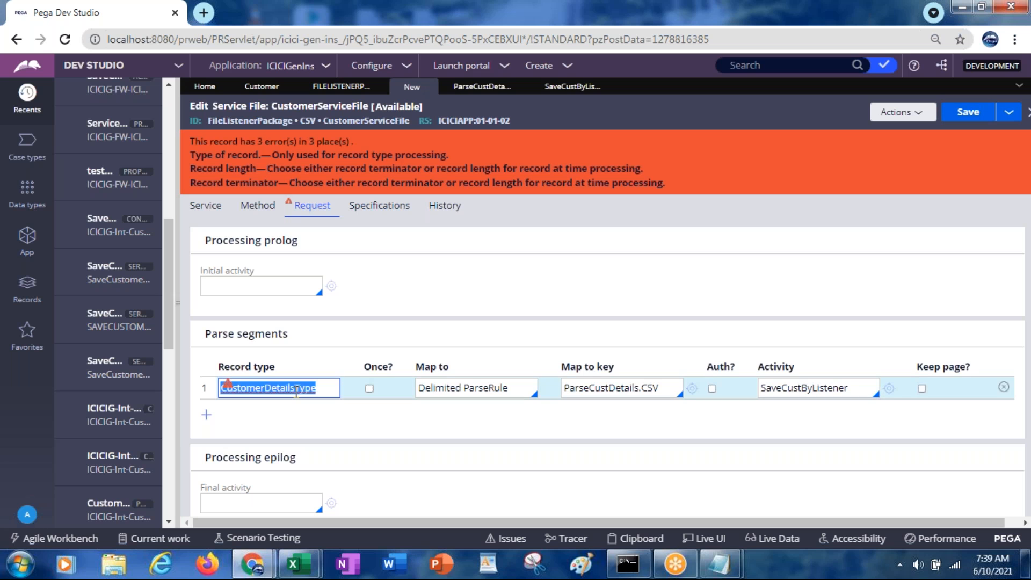
{"action": "key", "text": "BackSpace"}
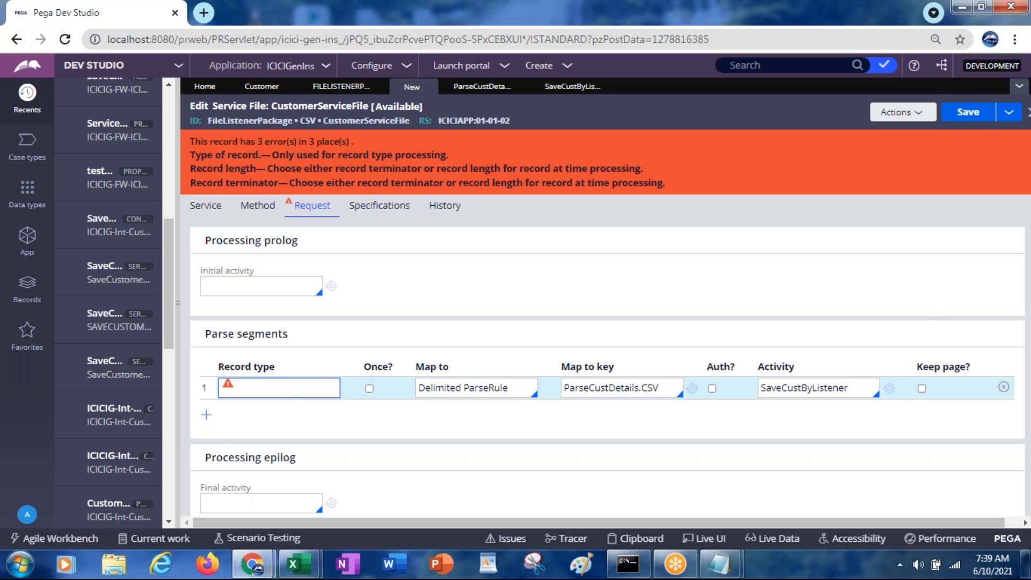
{"action": "left_click", "coordinate": [979, 113]}
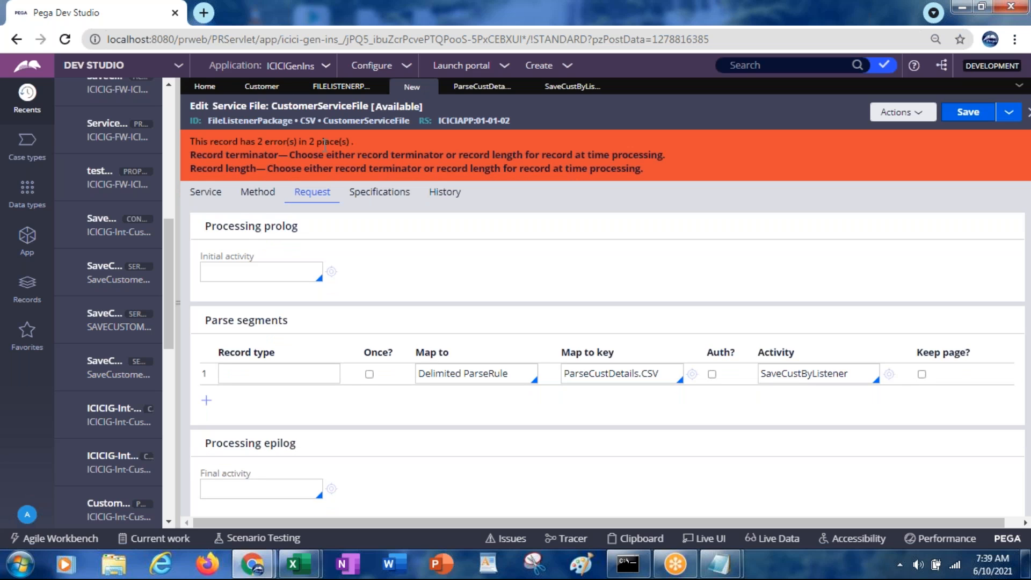
Clear the record length in the service file's record layout, keeping \n as the record terminator, and save the rule.
{"action": "left_click", "coordinate": [258, 192]}
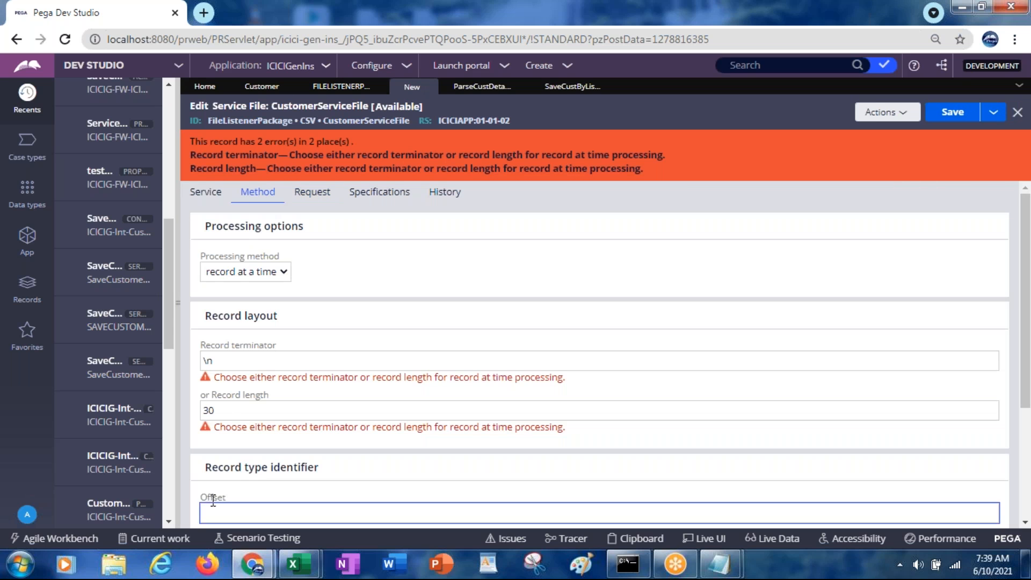
{"action": "left_click", "coordinate": [225, 409]}
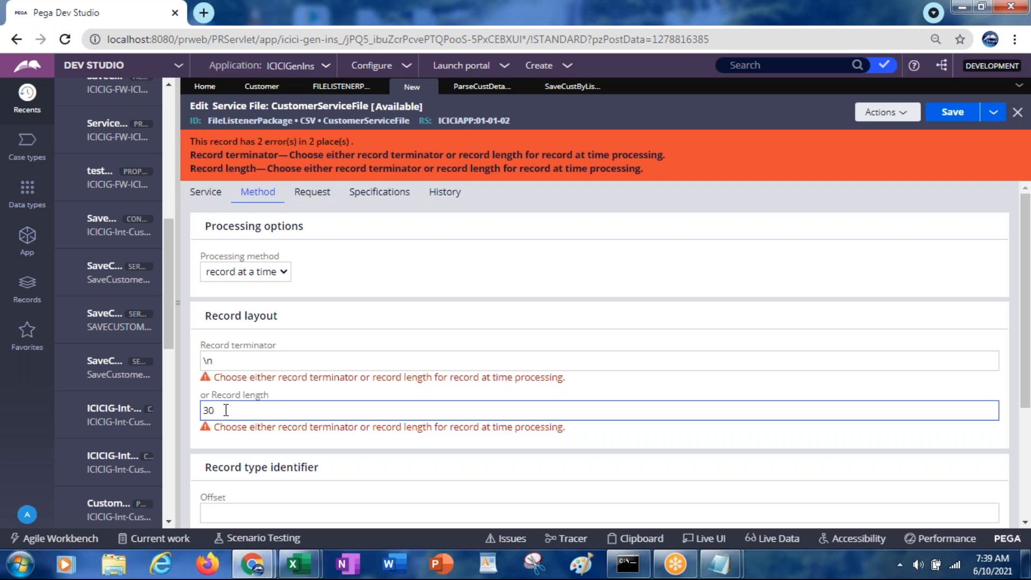
{"action": "key", "text": "BackSpace"}
{"action": "key", "text": "BackSpace"}
{"action": "left_click", "coordinate": [943, 114]}
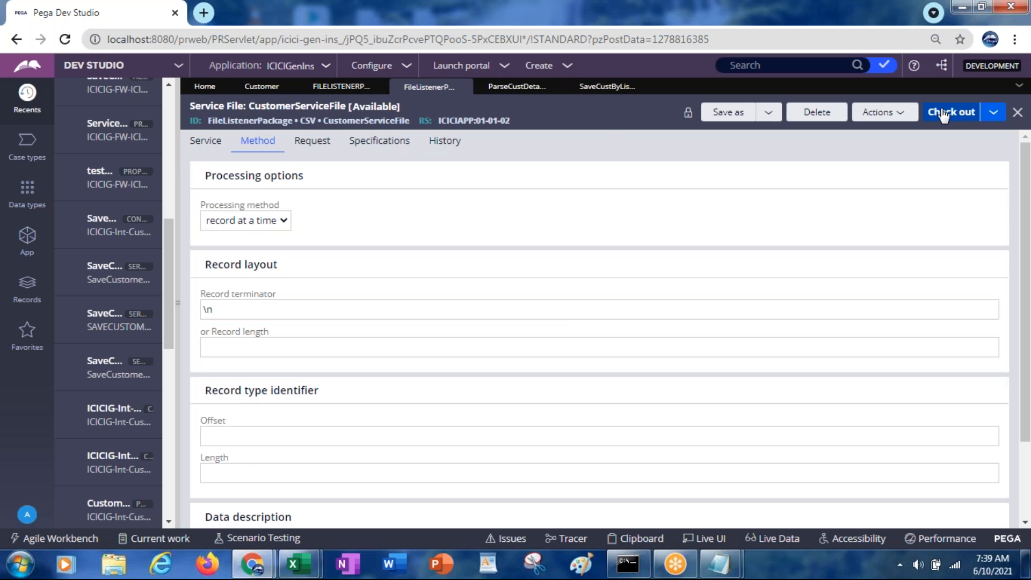
{"action": "left_click", "coordinate": [213, 308]}
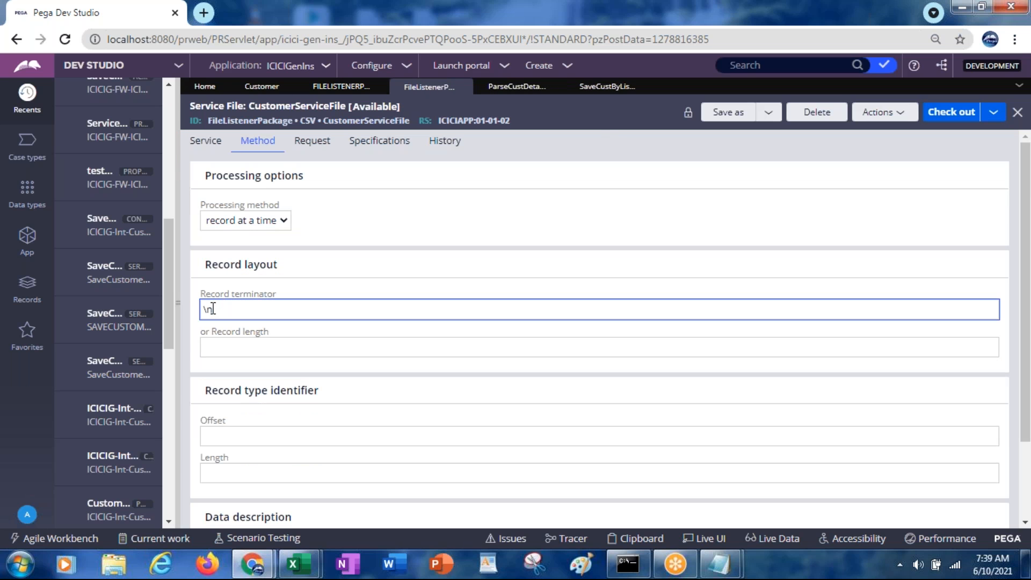
{"action": "left_click", "coordinate": [265, 351]}
{"action": "left_click", "coordinate": [432, 302]}
{"action": "left_click", "coordinate": [348, 260]}
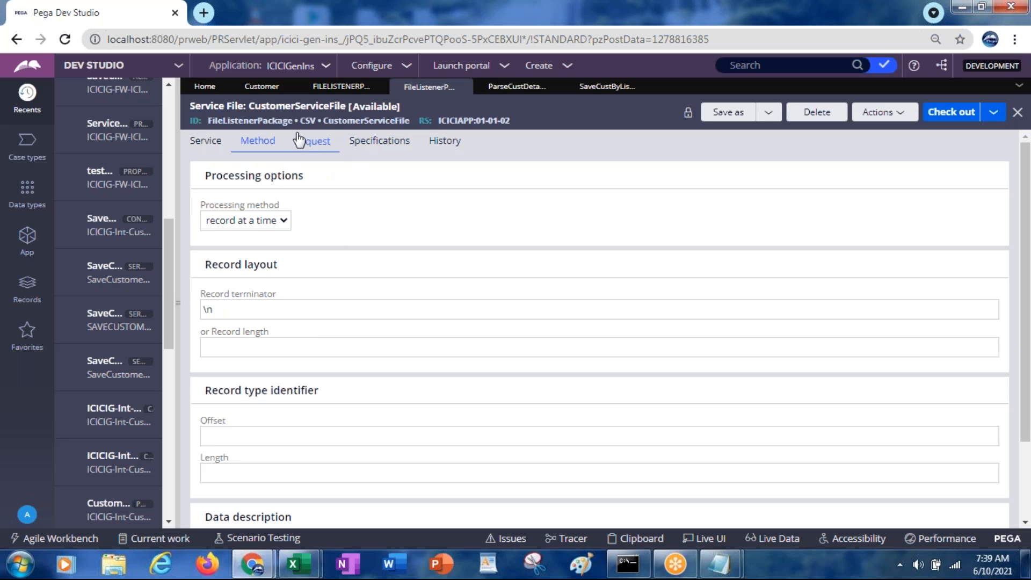
Check the FileListenerPackage service package, then review the untitled Notepad checklist from CSV File down to activity.
{"action": "left_click", "coordinate": [335, 88]}
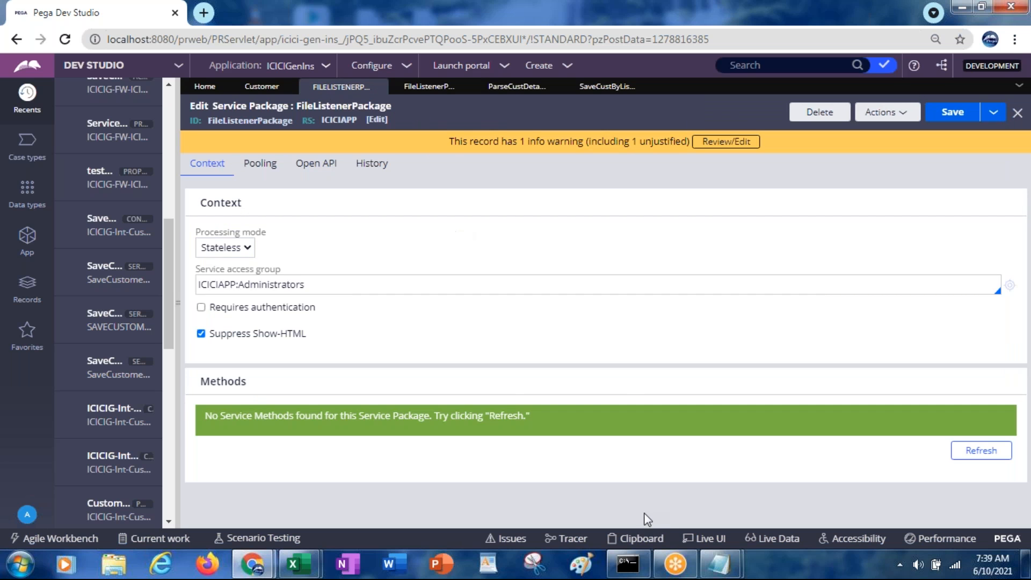
{"action": "mouse_move", "coordinate": [722, 567]}
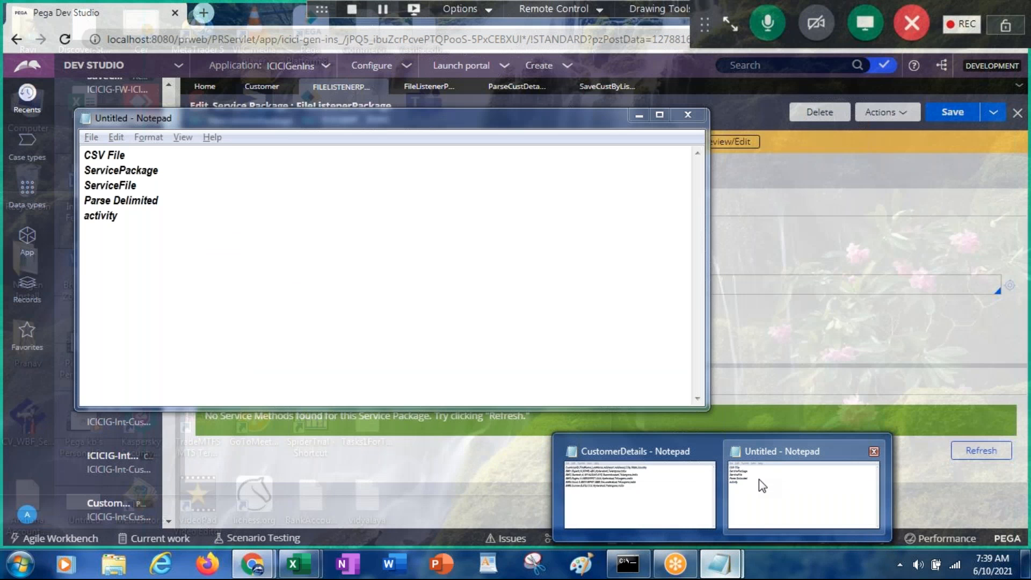
{"action": "left_click", "coordinate": [759, 479]}
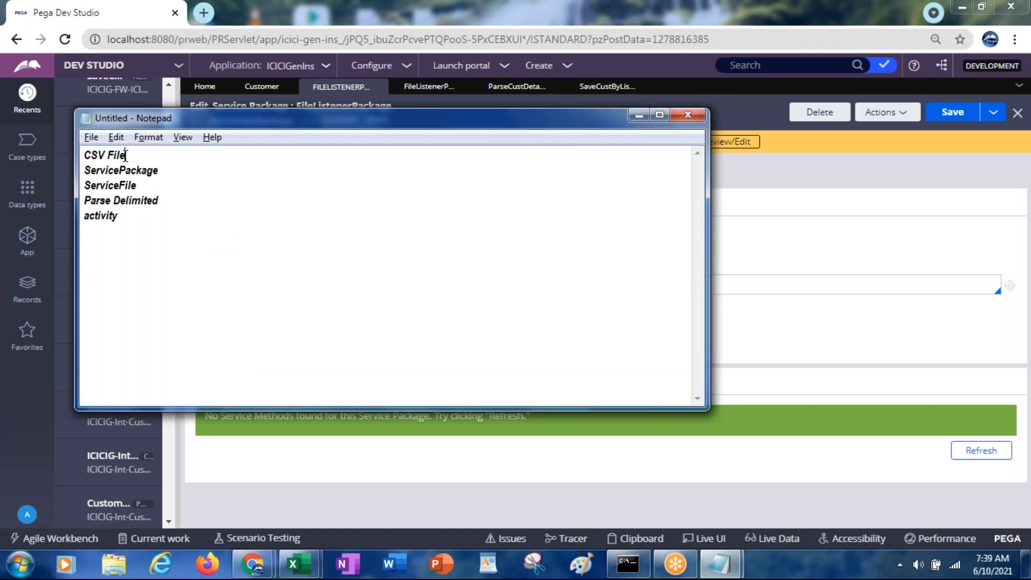
{"action": "left_click_drag", "start_coordinate": [127, 156], "coordinate": [83, 155]}
{"action": "left_click", "coordinate": [165, 170]}
{"action": "left_click_drag", "start_coordinate": [165, 170], "coordinate": [83, 170]}
{"action": "left_click_drag", "start_coordinate": [141, 185], "coordinate": [80, 185]}
{"action": "left_click_drag", "start_coordinate": [175, 199], "coordinate": [62, 213]}
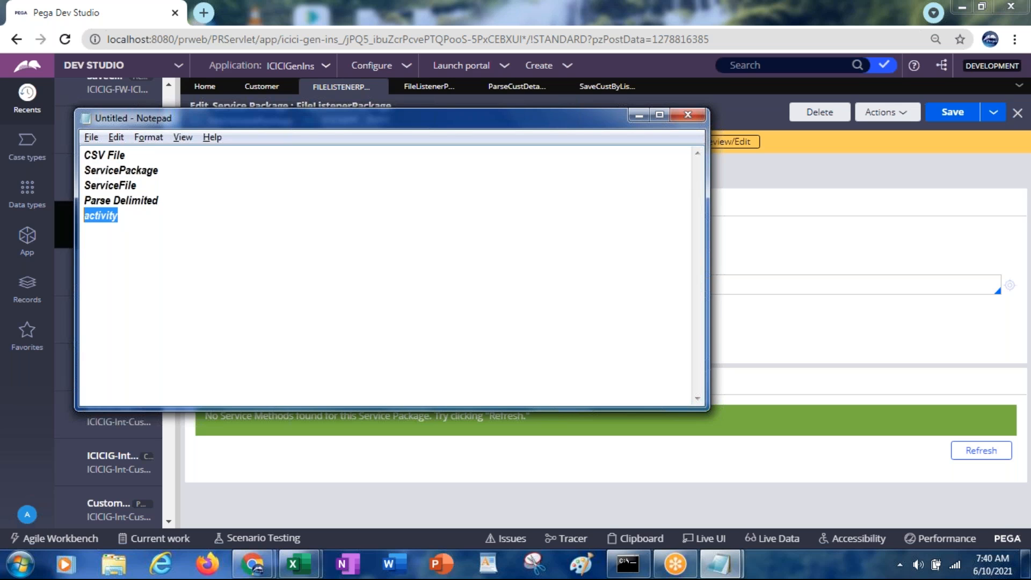
Add the entry FileListener to the Notepad checklist, separated by blank lines below activity, and return to Dev Studio.
{"action": "left_click", "coordinate": [137, 221]}
{"action": "key", "text": "Return"}
{"action": "key", "text": "Return"}
{"action": "key", "text": "Return"}
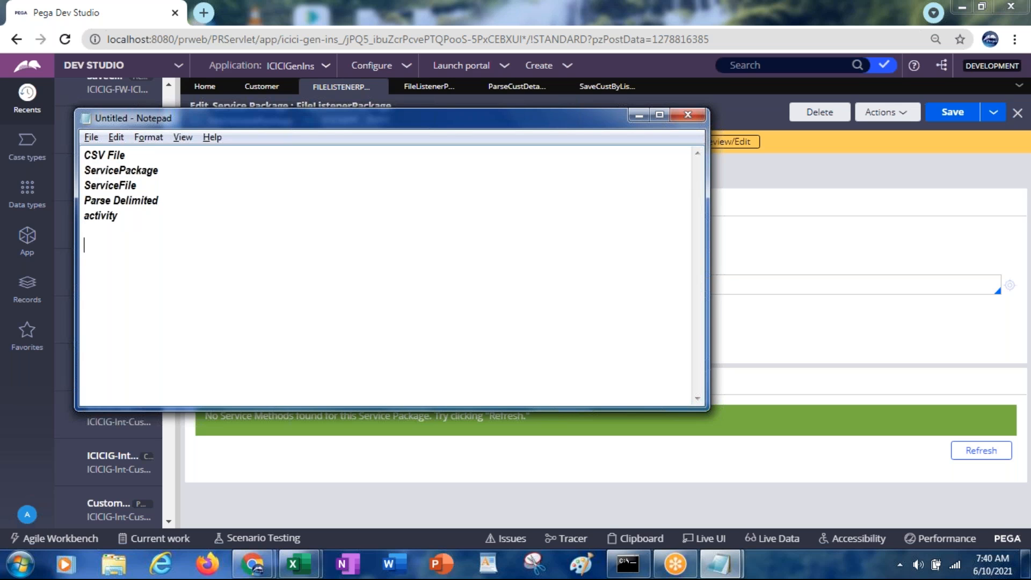
{"action": "type", "text": "FileListener"}
{"action": "key", "text": "alt+Tab"}
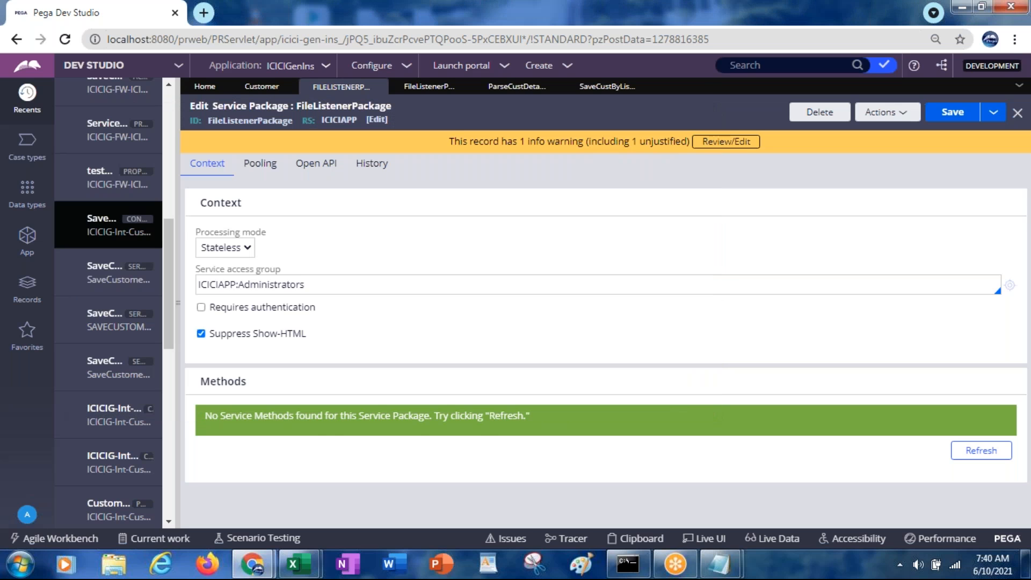
{"action": "key", "text": "alt+Tab"}
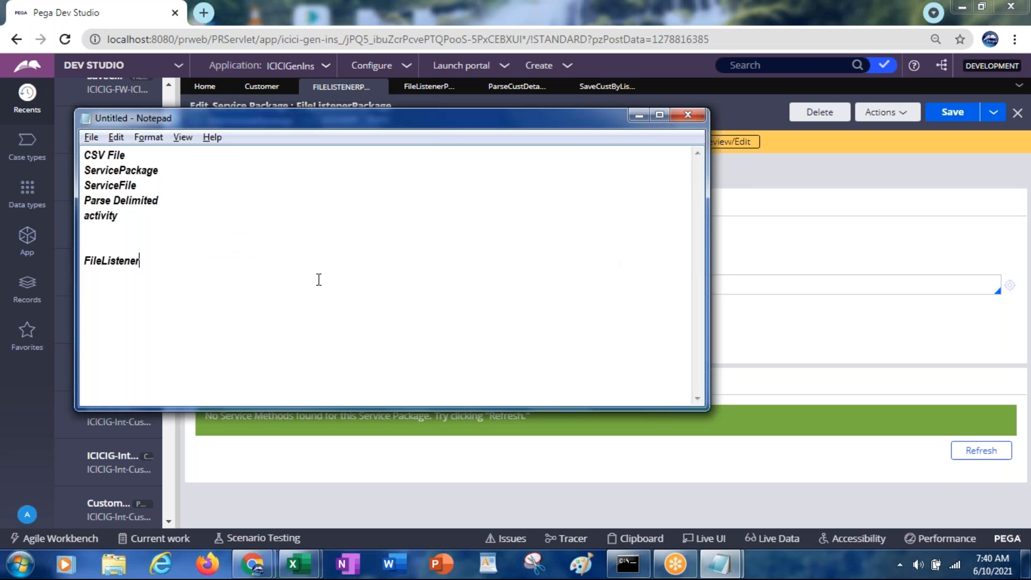
{"action": "key", "text": "alt+Tab"}
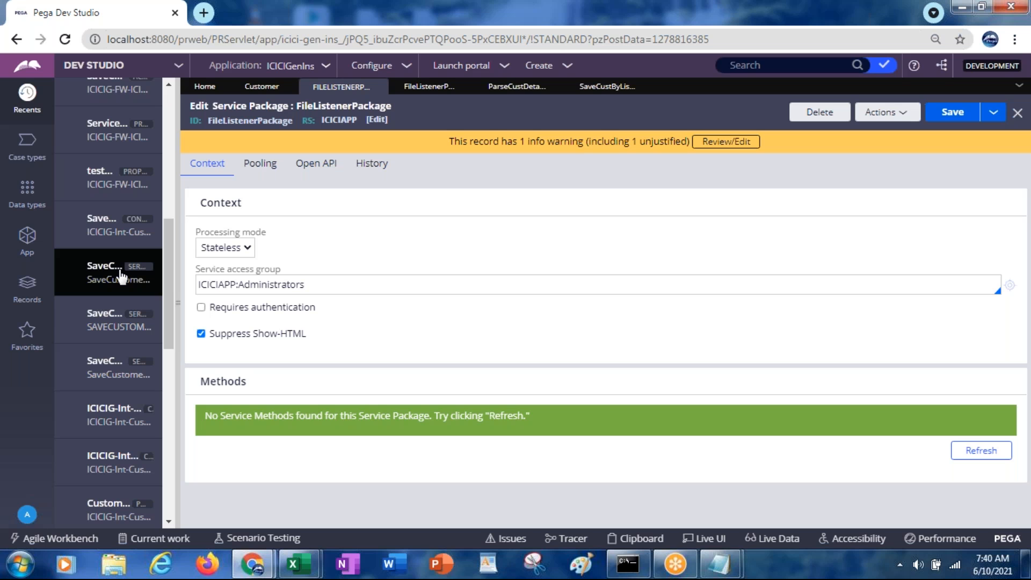
Run the CustomerServiceFile service file and choose to supply the file content as the request data.
{"action": "left_click", "coordinate": [412, 93]}
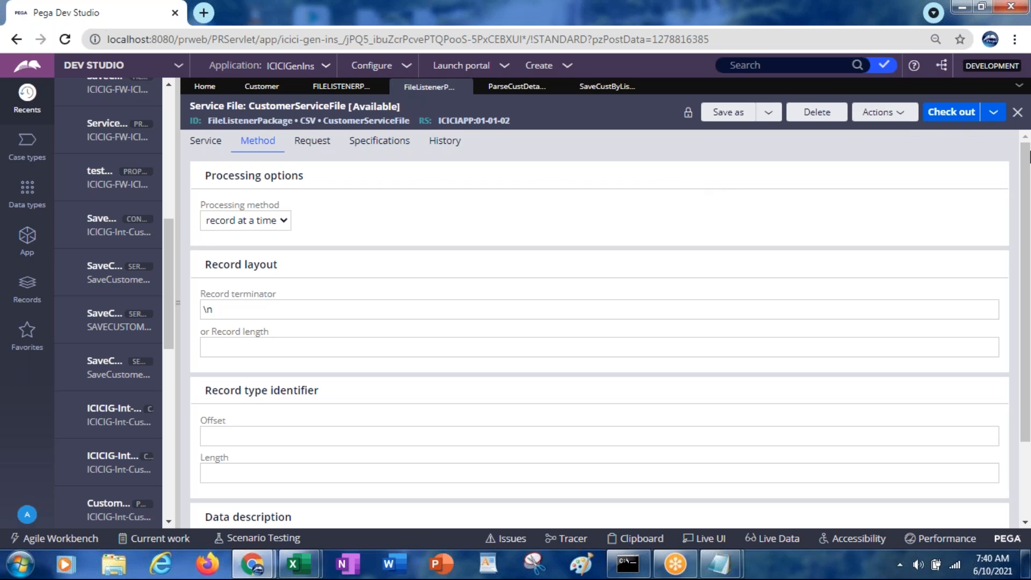
{"action": "left_click", "coordinate": [871, 114]}
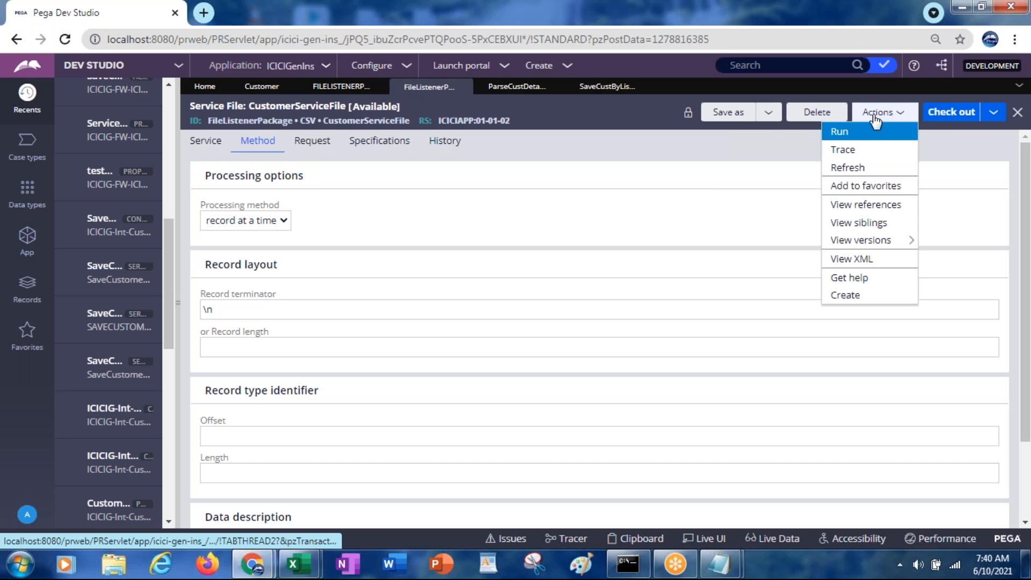
{"action": "left_click", "coordinate": [847, 136]}
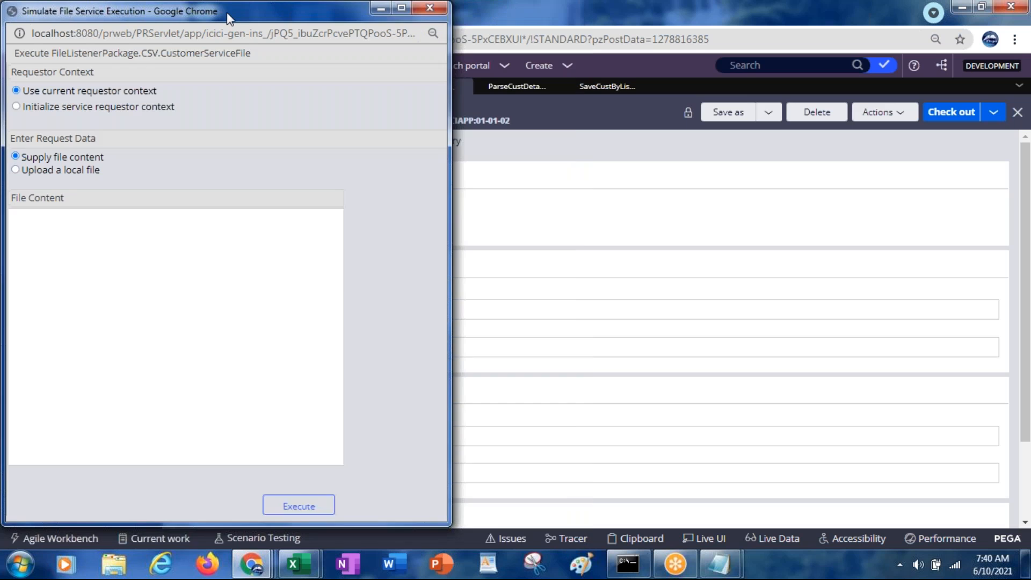
{"action": "left_click_drag", "start_coordinate": [225, 8], "coordinate": [391, 50]}
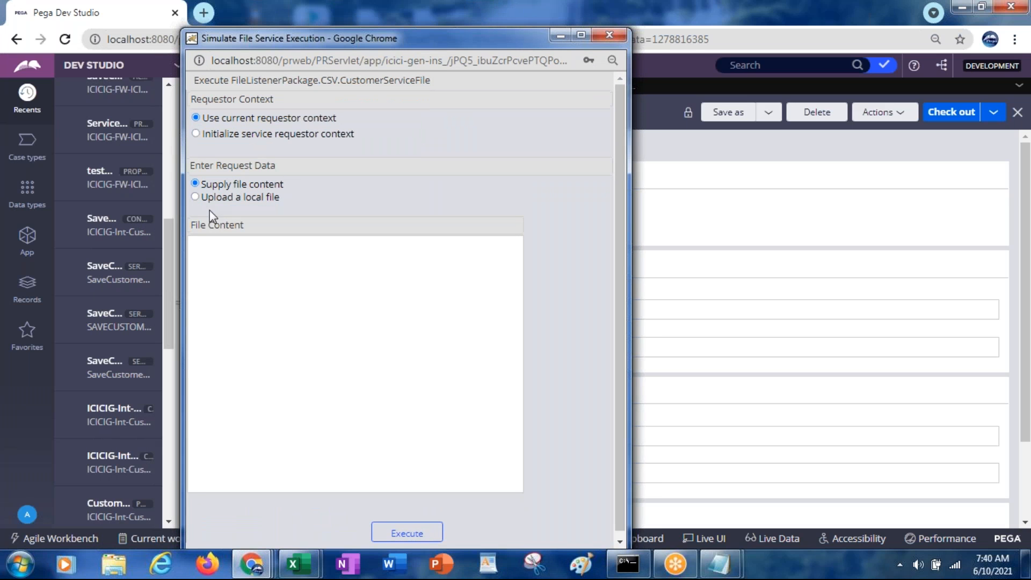
{"action": "left_click", "coordinate": [195, 197]}
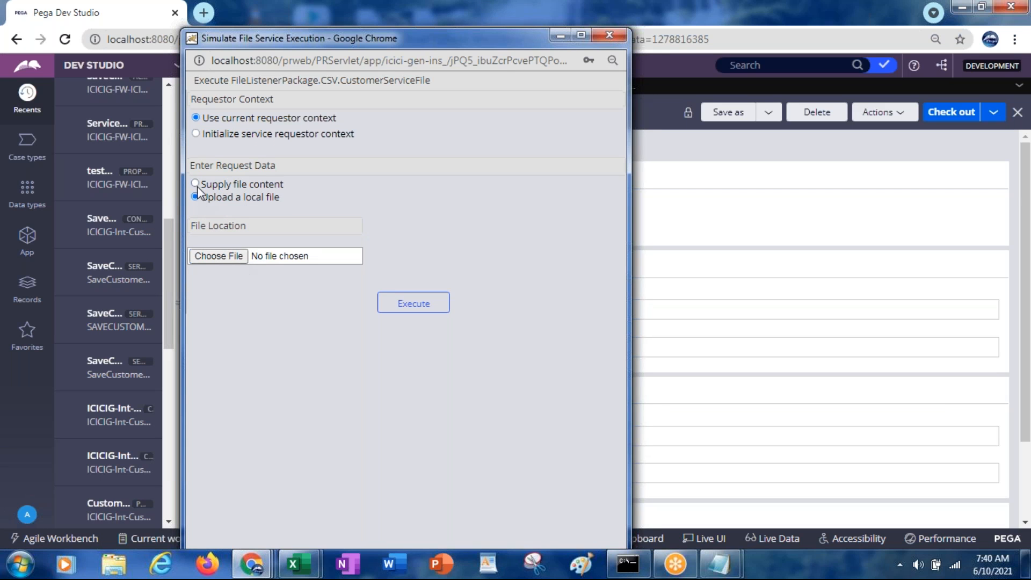
{"action": "left_click", "coordinate": [195, 184]}
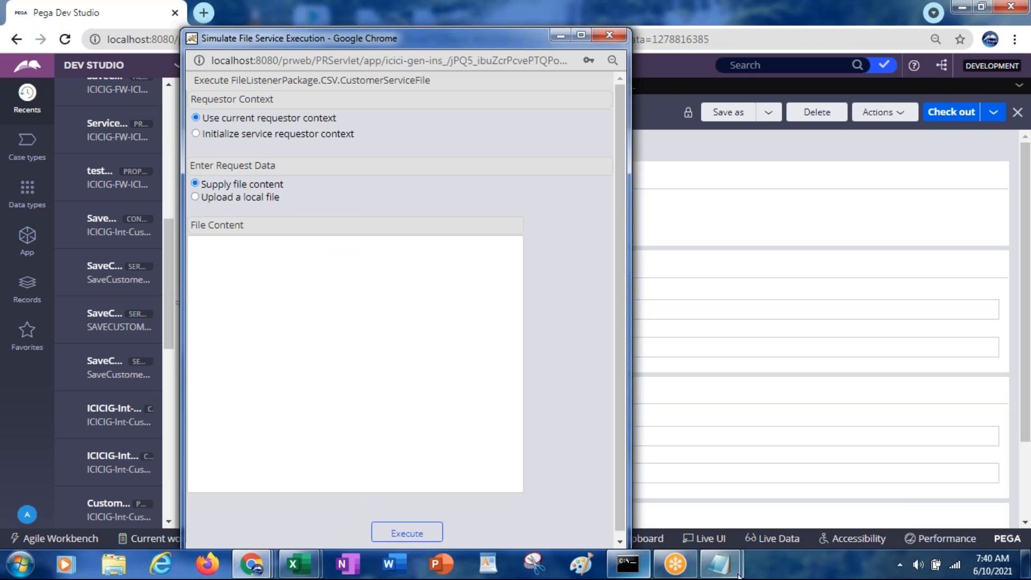
Switch to the CustomerDetails file in Notepad and retype the start of the CustomerID column heading.
{"action": "mouse_move", "coordinate": [719, 565]}
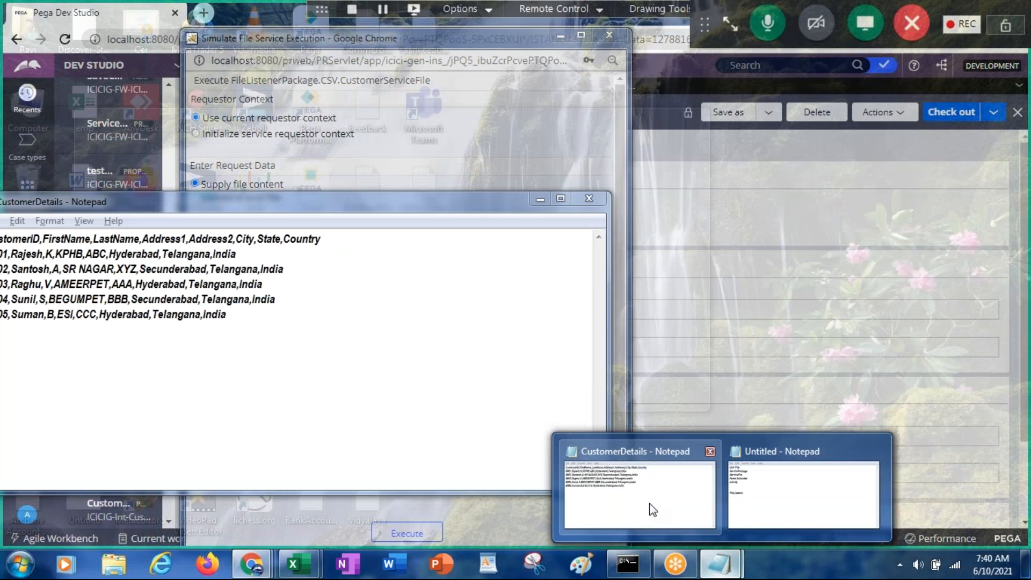
{"action": "left_click", "coordinate": [652, 509]}
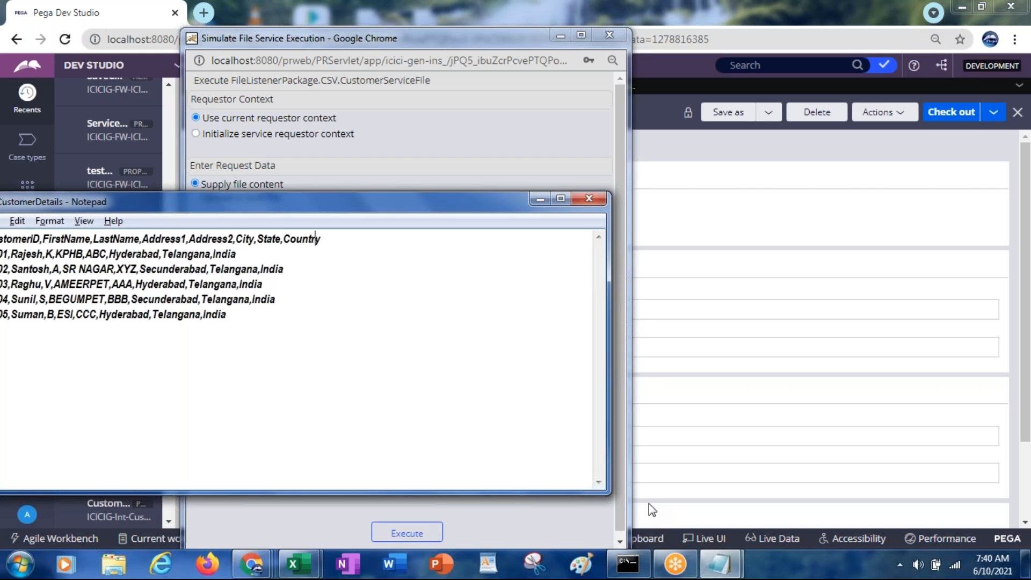
{"action": "key", "text": "Left"}
{"action": "key", "text": "Left"}
{"action": "key", "text": "Left"}
{"action": "key", "text": "Left"}
{"action": "key", "text": "Left"}
{"action": "left_click", "coordinate": [8, 242]}
{"action": "type", "text": "Cu"}
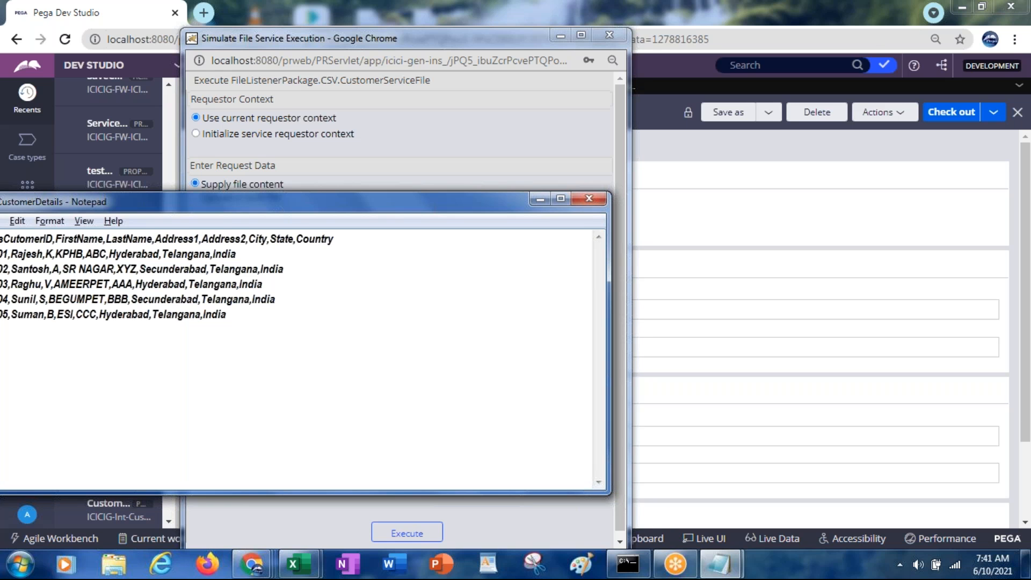
{"action": "type", "text": "s"}
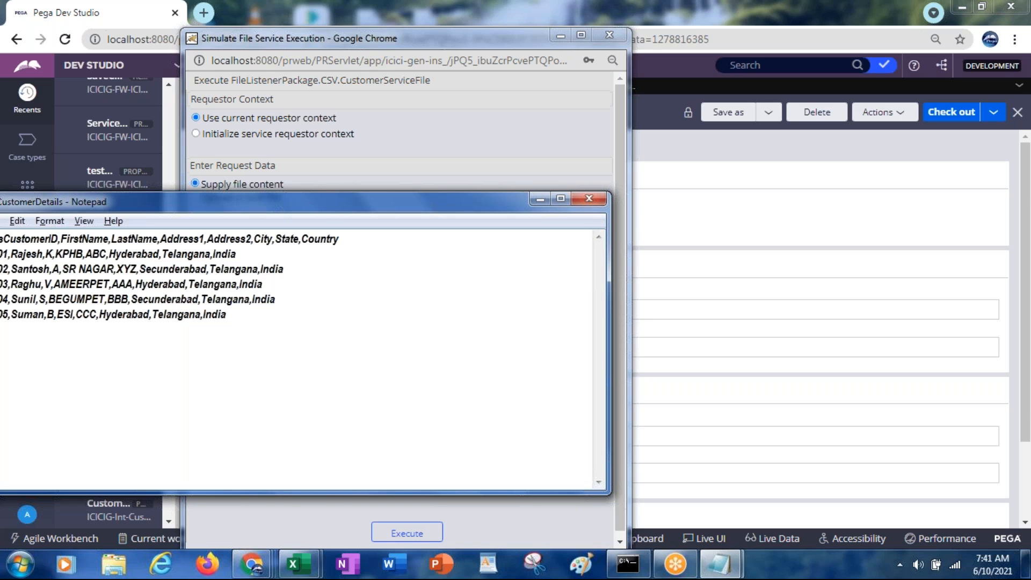
Examine the column headings in the CustomerDetails header row, from CustomerID through Country.
{"action": "key", "text": "shift+Right"}
{"action": "key", "text": "shift+Right"}
{"action": "key", "text": "shift+Right"}
{"action": "key", "text": "shift+Right"}
{"action": "key", "text": "shift+Right"}
{"action": "key", "text": "shift+Right"}
{"action": "key", "text": "shift+Right"}
{"action": "key", "text": "shift+Right"}
{"action": "key", "text": "shift+Right"}
{"action": "key", "text": "shift+Right"}
{"action": "key", "text": "shift+Right"}
{"action": "key", "text": "shift+Right"}
{"action": "key", "text": "shift+Right"}
{"action": "key", "text": "shift+Right"}
{"action": "key", "text": "shift+Right"}
{"action": "key", "text": "shift+Right"}
{"action": "key", "text": "shift+Right"}
{"action": "key", "text": "shift+Right"}
{"action": "key", "text": "shift+Right"}
{"action": "key", "text": "shift+Right"}
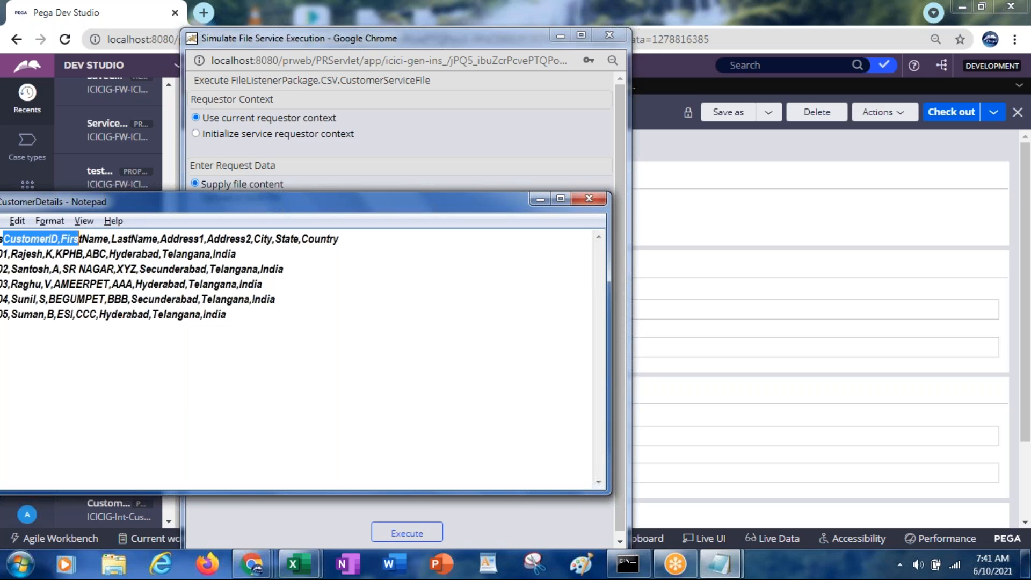
{"action": "key", "text": "shift+Right"}
{"action": "key", "text": "shift+Right"}
{"action": "key", "text": "shift+Right"}
{"action": "key", "text": "shift+Right"}
{"action": "key", "text": "shift+Right"}
{"action": "key", "text": "shift+Right"}
{"action": "key", "text": "shift+Right"}
{"action": "key", "text": "shift+Right"}
{"action": "key", "text": "shift+Right"}
{"action": "key", "text": "shift+Right"}
{"action": "key", "text": "shift+Right"}
{"action": "key", "text": "shift+Right"}
{"action": "key", "text": "shift+Right"}
{"action": "key", "text": "shift+Right"}
{"action": "key", "text": "shift+Right"}
{"action": "key", "text": "shift+Right"}
{"action": "key", "text": "shift+Right"}
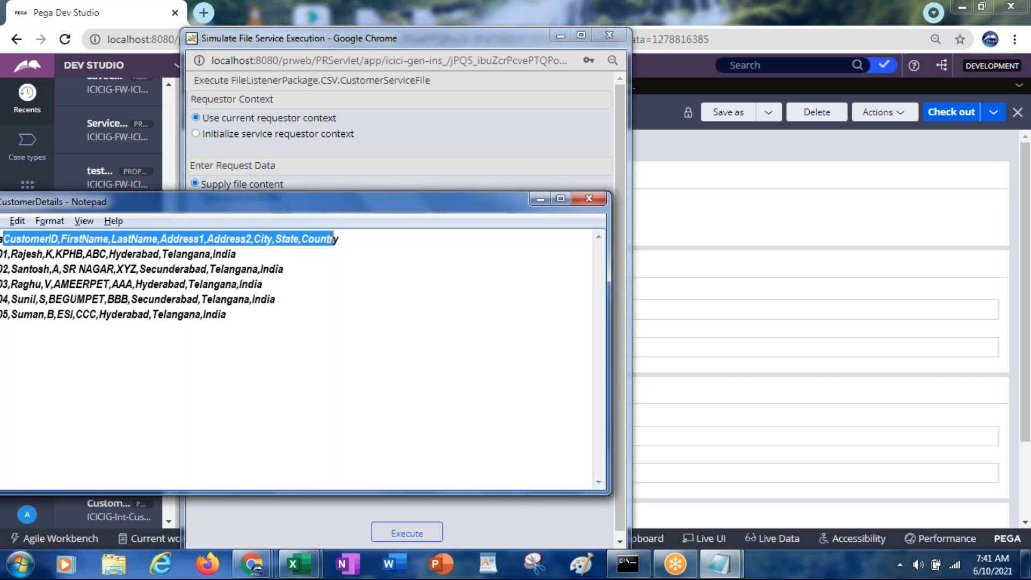
Copy the five customer records without the header row from CustomerDetails into the file content of the service simulation.
{"action": "left_click", "coordinate": [236, 254]}
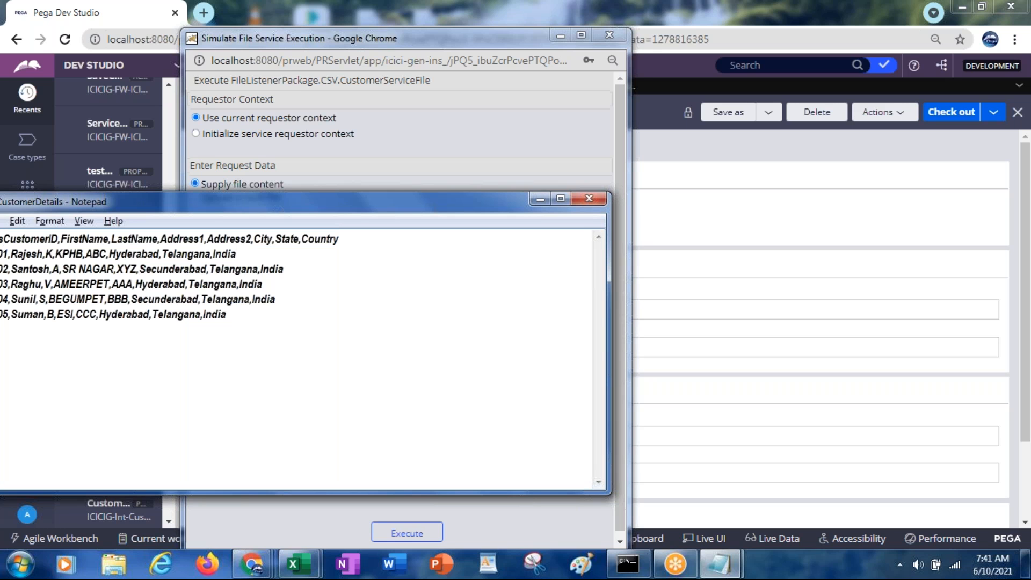
{"action": "key", "text": "shift+Down"}
{"action": "key", "text": "shift+Down"}
{"action": "key", "text": "shift+Down"}
{"action": "key", "text": "shift+Down"}
{"action": "key", "text": "shift+End"}
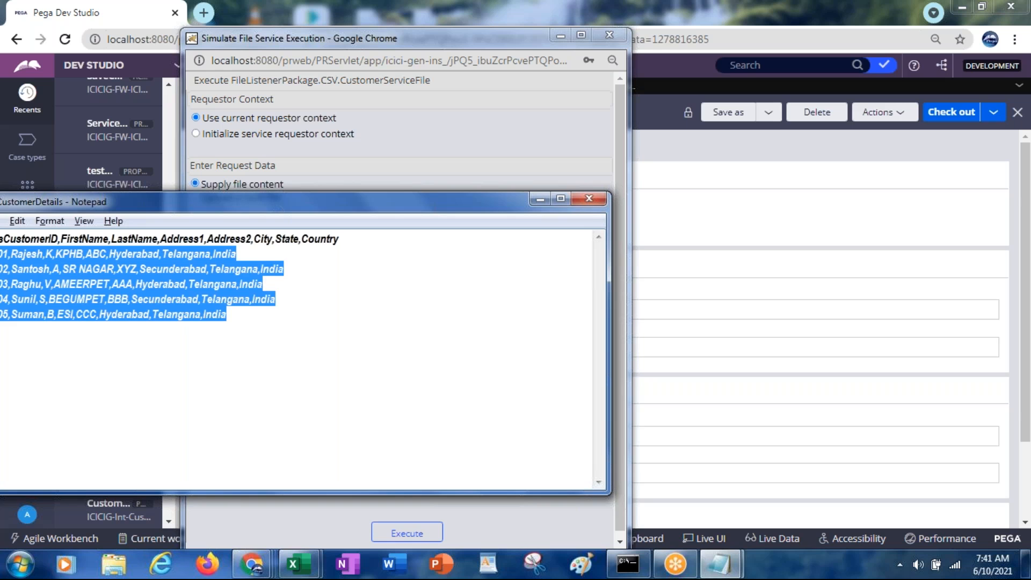
{"action": "key", "text": "alt+Tab"}
{"action": "left_click", "coordinate": [229, 251]}
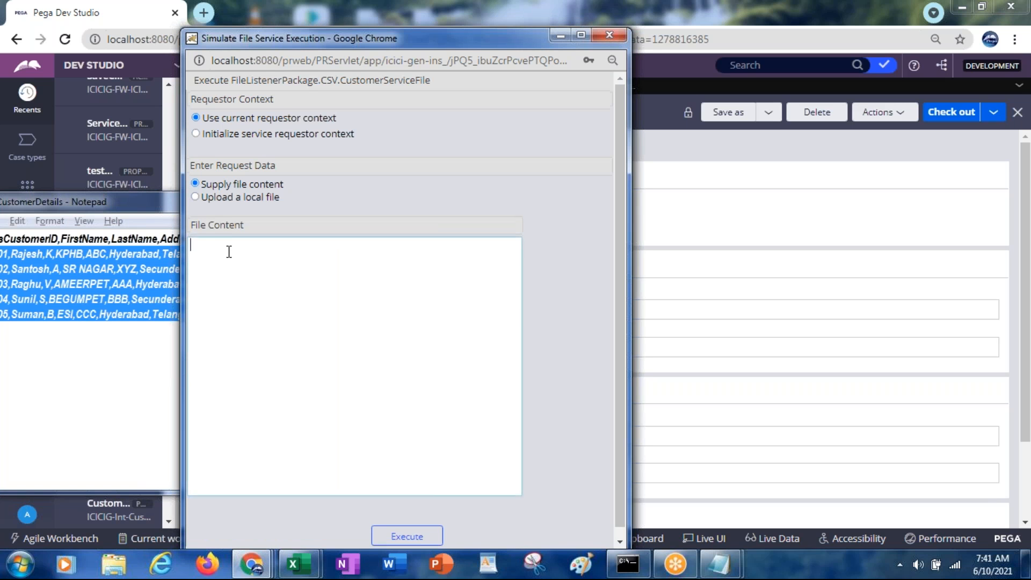
{"action": "type", "text": "B001,Rajesh,K,KPHB,ABC,Hyderabad,Telangana,India B002,Santosh,A,SR NAGAR,XYZ,Secunderabad,Telangana,India B003,Raghu,V,AMEERPET,AAA,Hyderabad,Telangana,India B004,Sunil,S,BEGUMPET,BBB,Secunderabad,Telangana,India B005,Suman,B,ESI,CCC,Hyderabad,Telangana,India"}
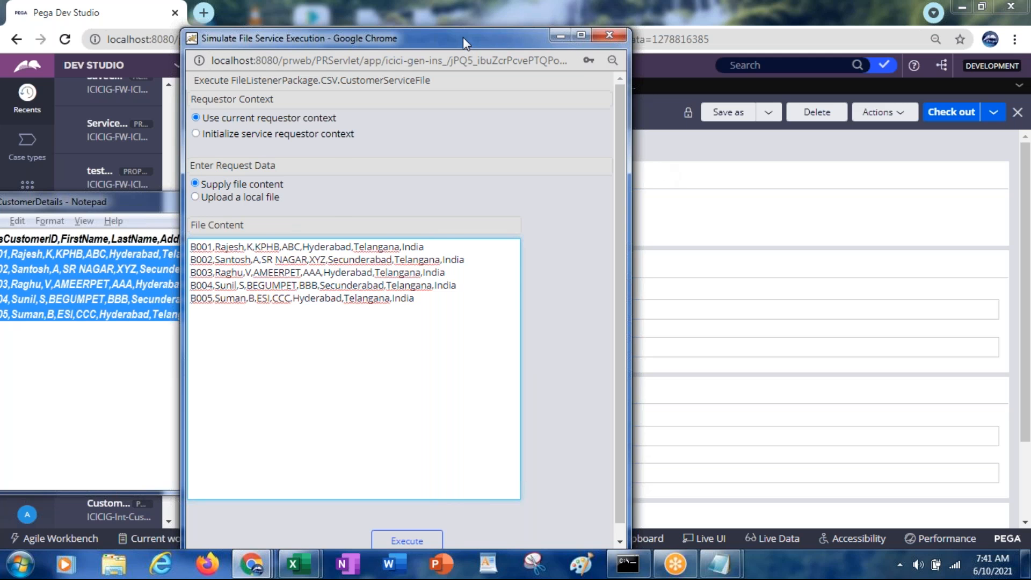
Move the simulation window out of the way and start a trace of the CustomerServiceFile service file.
{"action": "left_click_drag", "start_coordinate": [463, 37], "coordinate": [454, 10]}
{"action": "key", "text": "alt+Tab"}
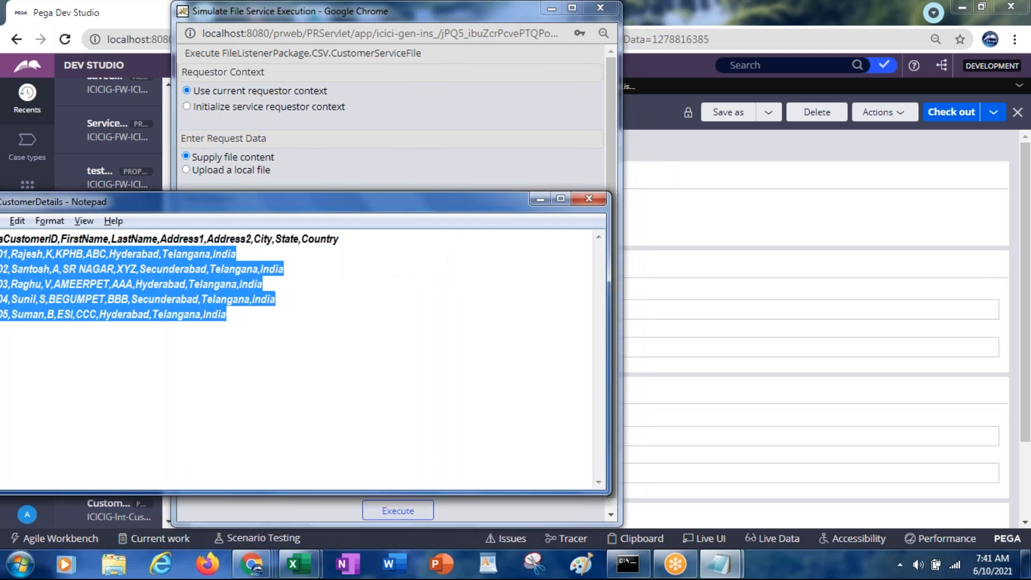
{"action": "left_click", "coordinate": [864, 114]}
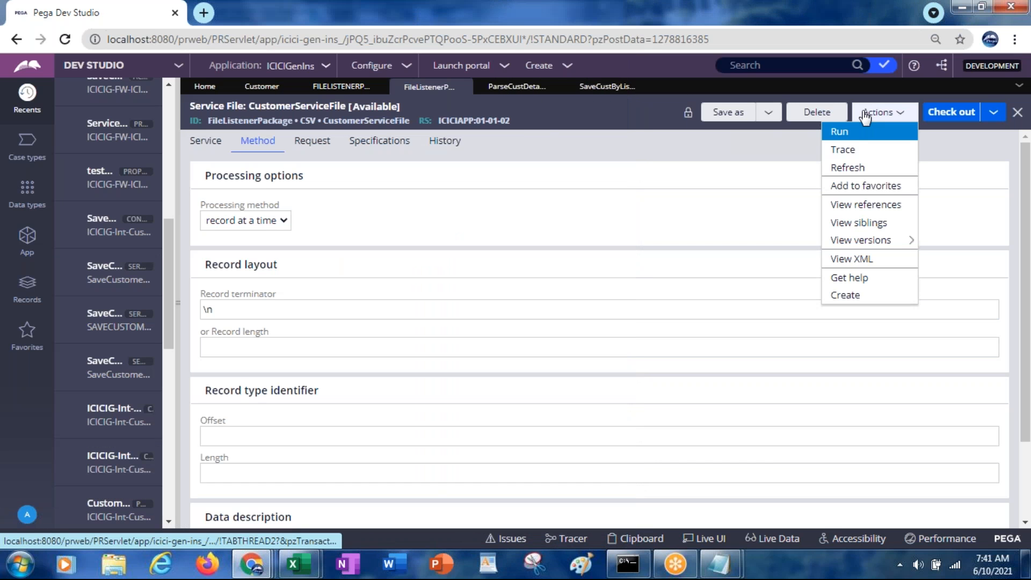
{"action": "left_click", "coordinate": [854, 155]}
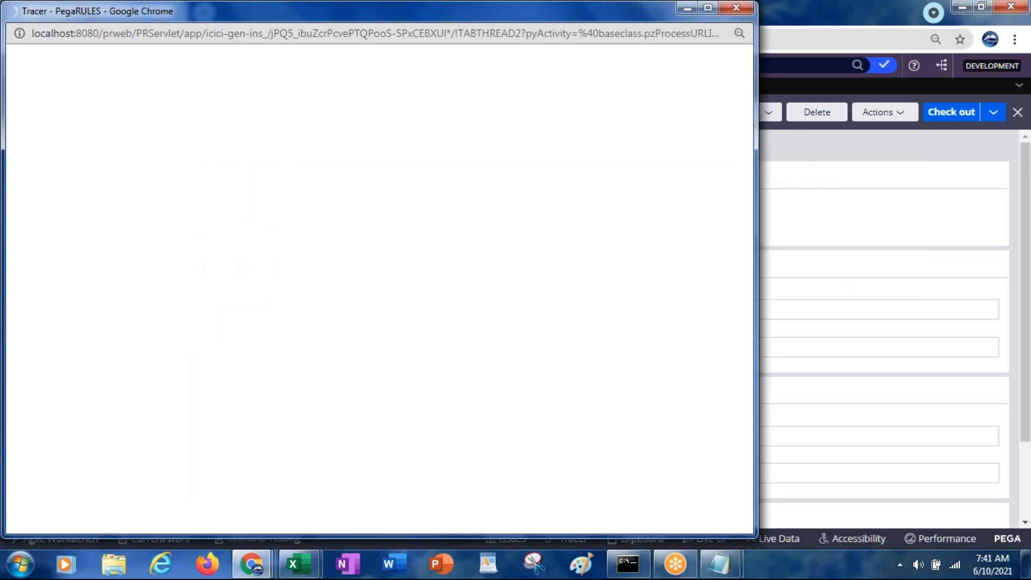
Return to the Simulate File Service Execution window and execute the service with the supplied customer records.
{"action": "key", "text": "alt+Tab"}
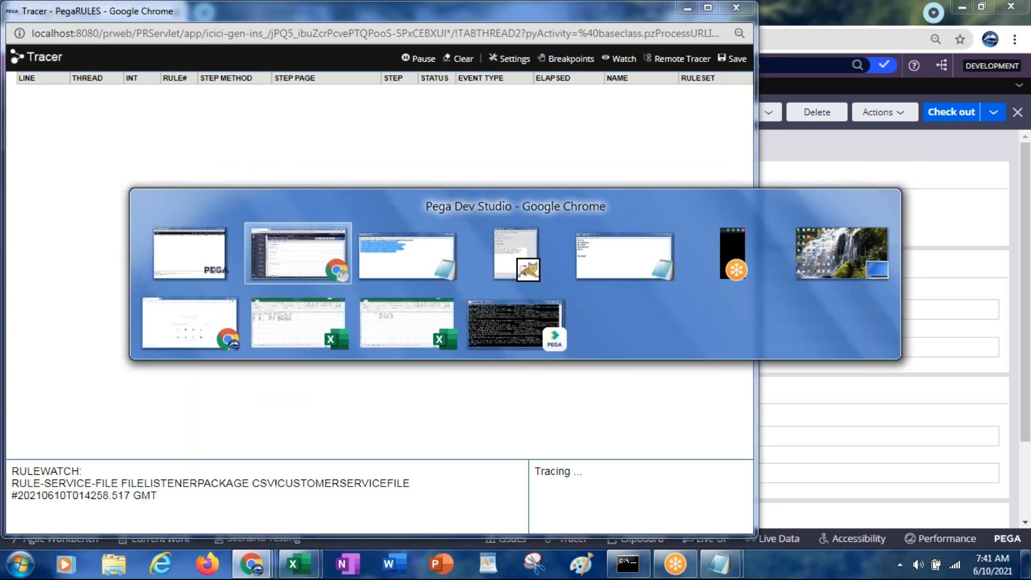
{"action": "key", "text": "alt+shift+Tab"}
{"action": "key", "text": "alt+Tab"}
{"action": "key", "text": "alt+Tab"}
{"action": "key", "text": "alt+Tab"}
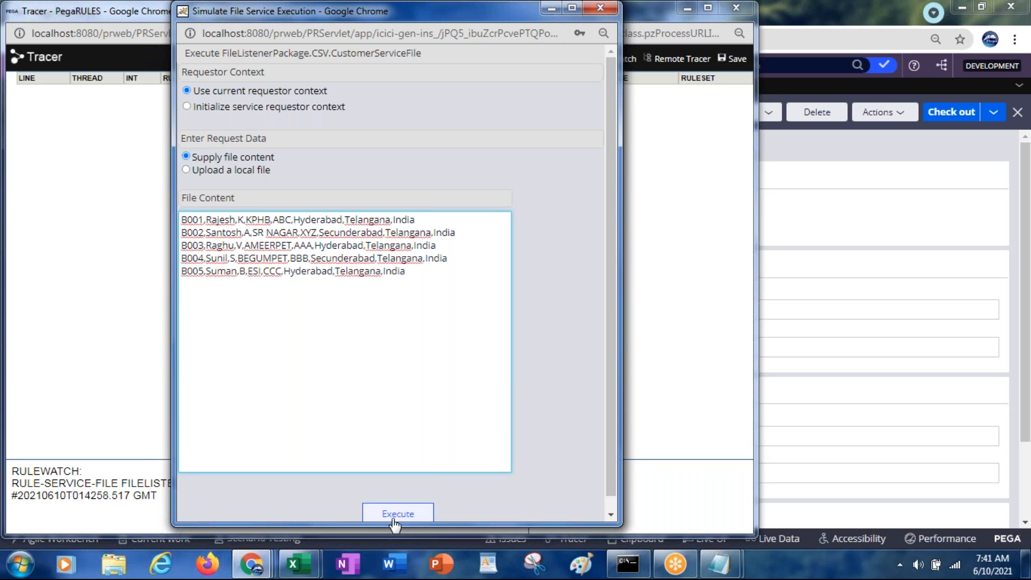
{"action": "left_click", "coordinate": [400, 519]}
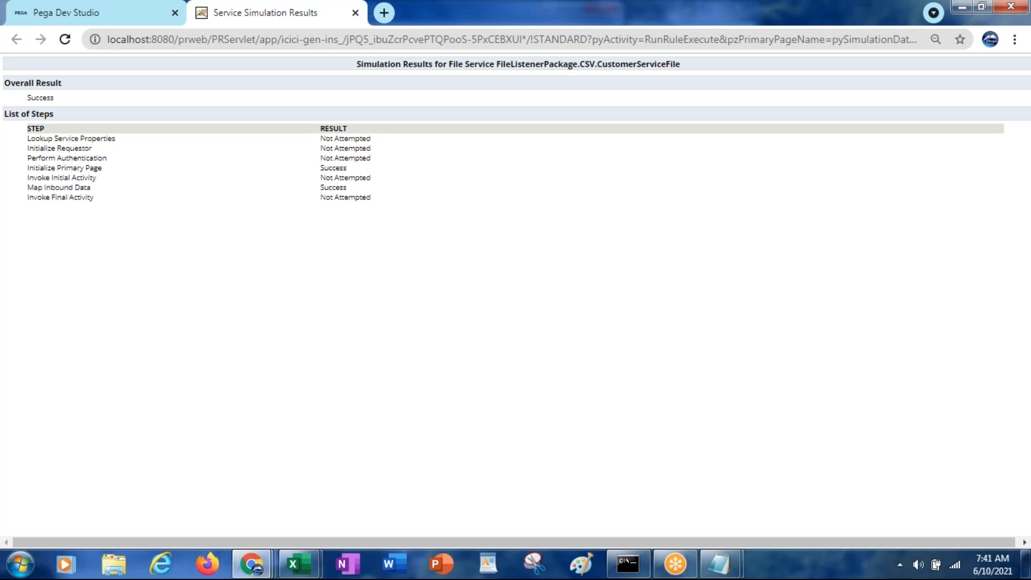
Return to Dev Studio and refresh the records of the Customer data type to check for the imported customers.
{"action": "key", "text": "alt+Tab"}
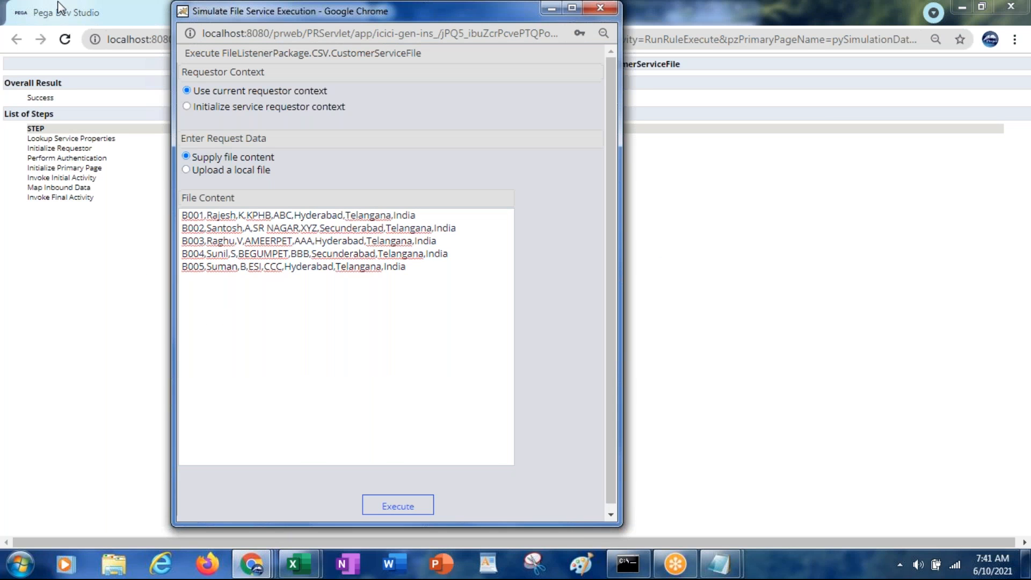
{"action": "left_click", "coordinate": [69, 16]}
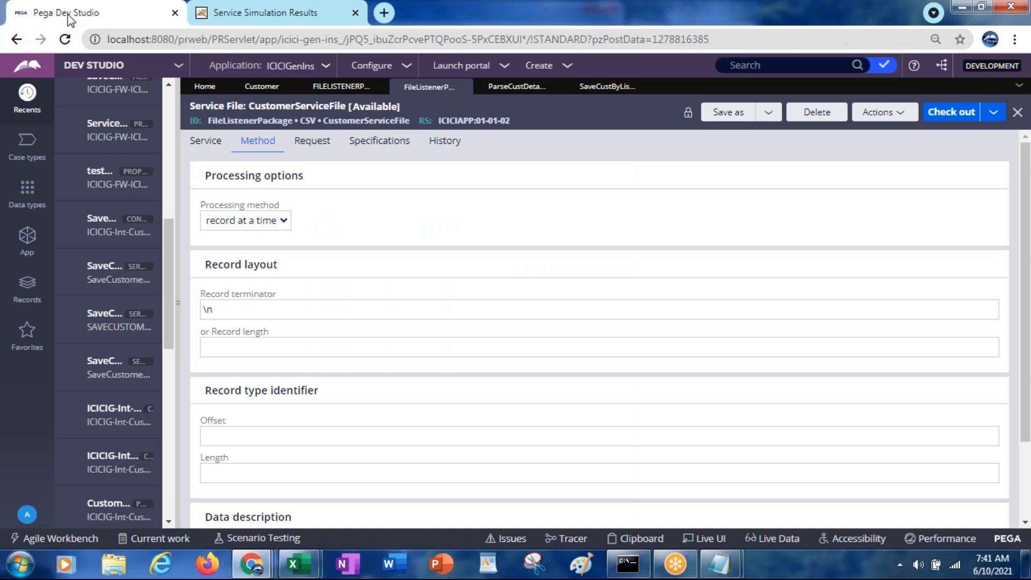
{"action": "left_click", "coordinate": [262, 87]}
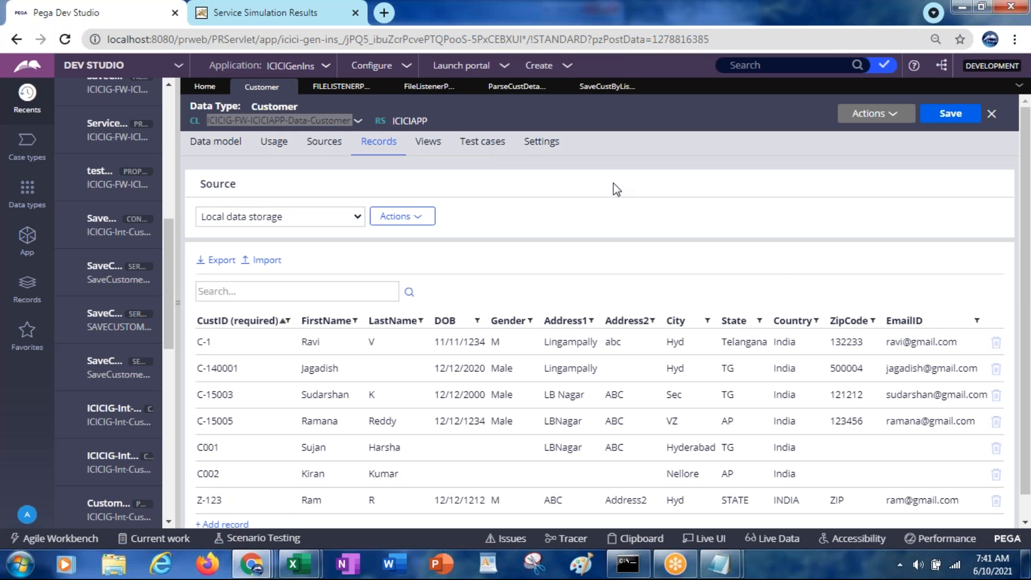
{"action": "left_click", "coordinate": [862, 117]}
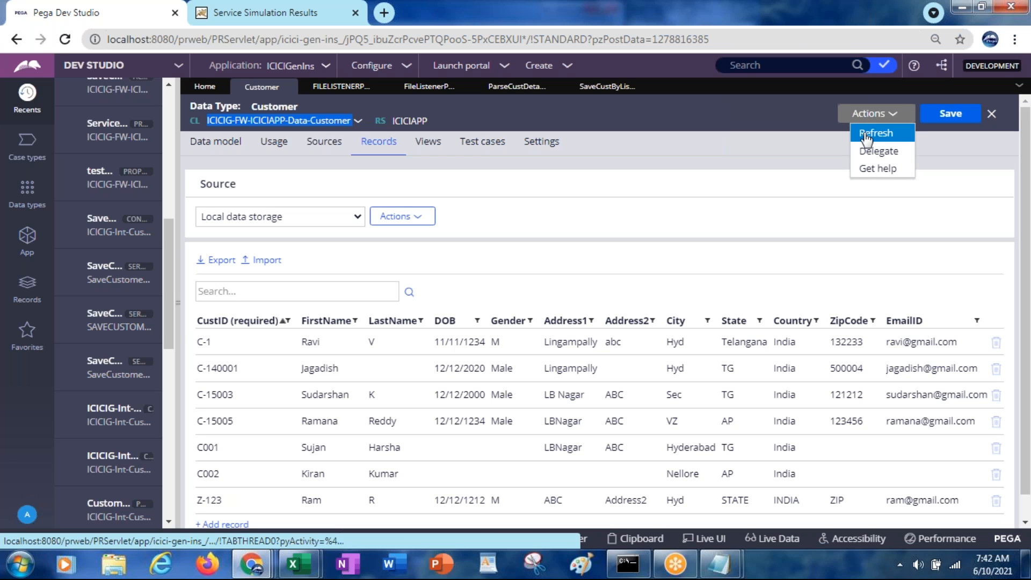
{"action": "left_click", "coordinate": [871, 134]}
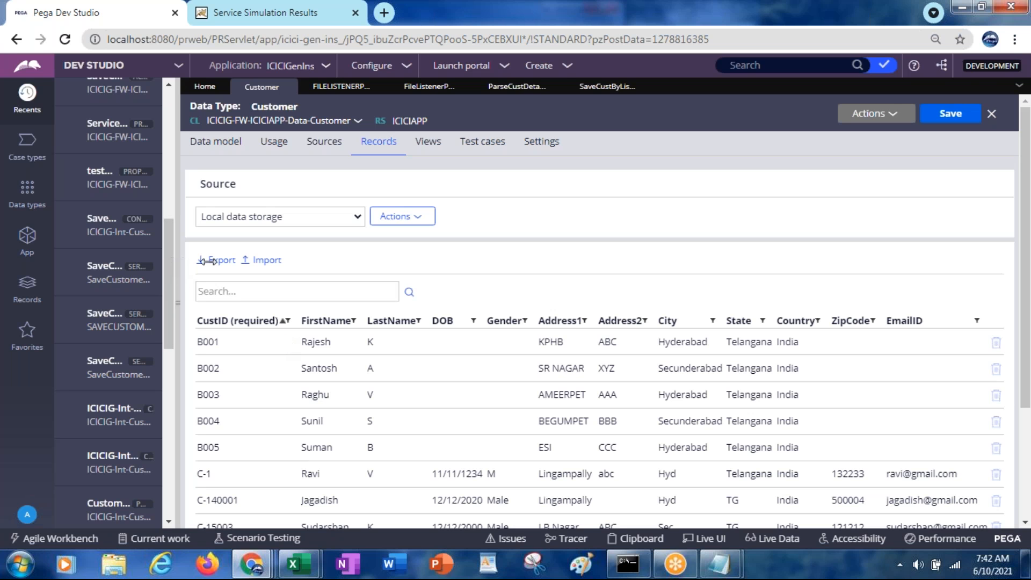
Widen the recent-items pane, and create a File Listener using CustDTFileListener as both short description and listener name.
{"action": "left_click_drag", "start_coordinate": [177, 262], "coordinate": [248, 269]}
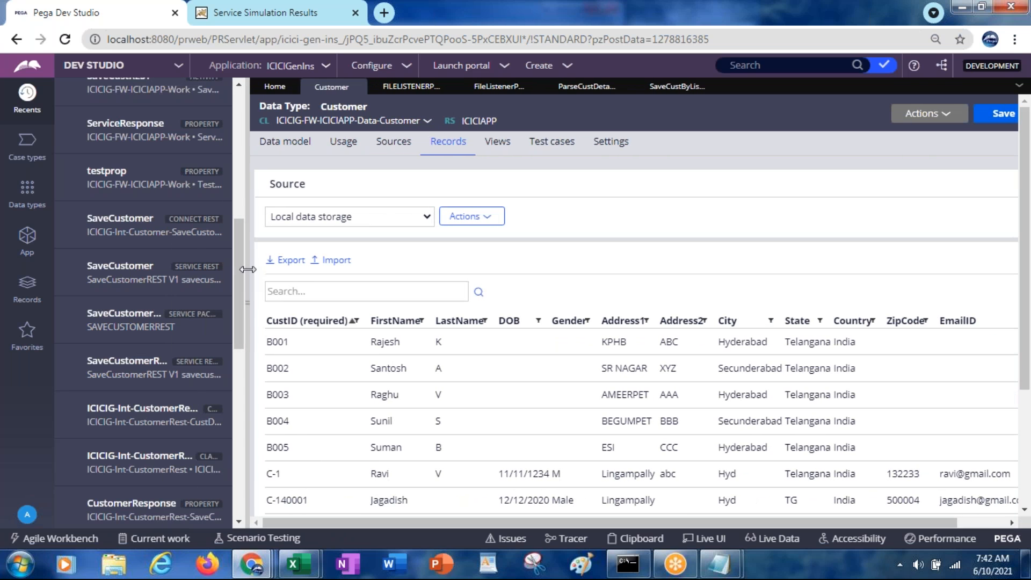
{"action": "left_click", "coordinate": [568, 67]}
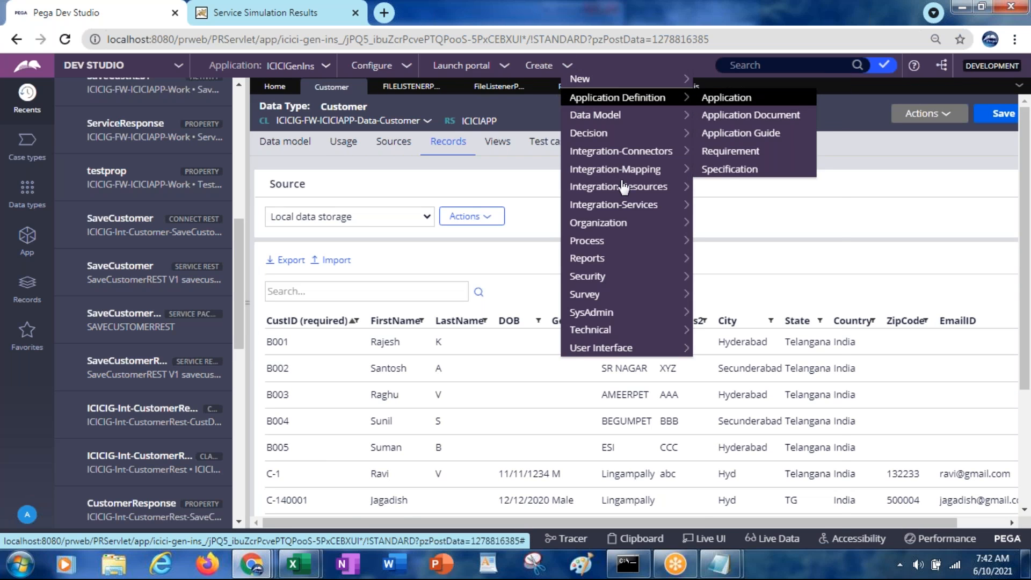
{"action": "mouse_move", "coordinate": [623, 187]}
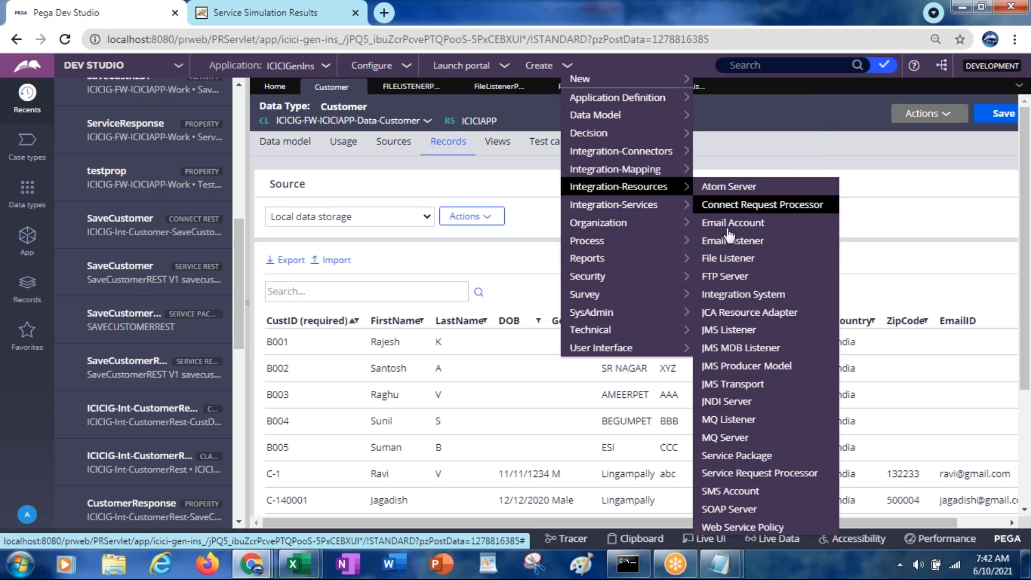
{"action": "left_click", "coordinate": [722, 259]}
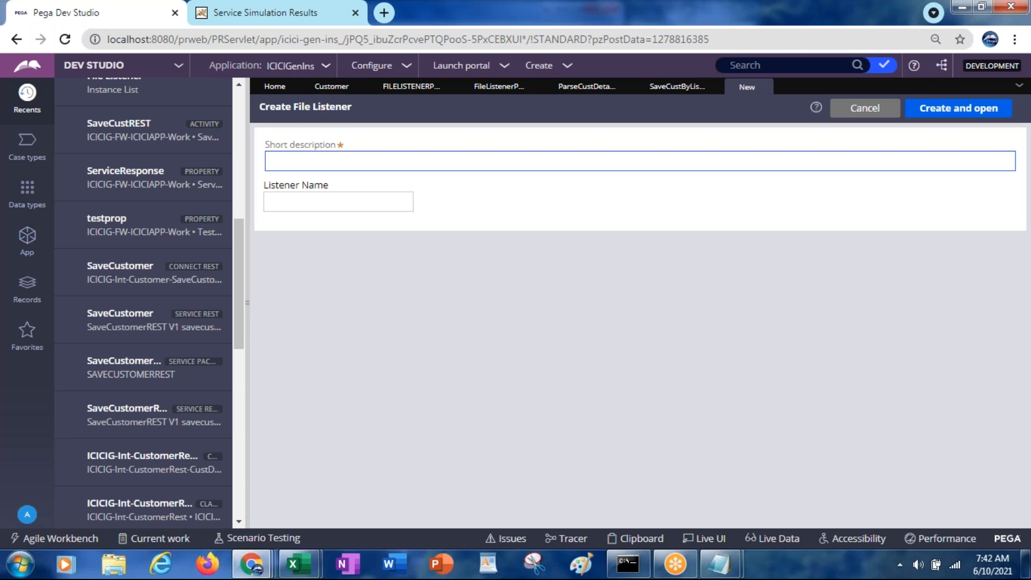
{"action": "type", "text": "CustDTFileListener"}
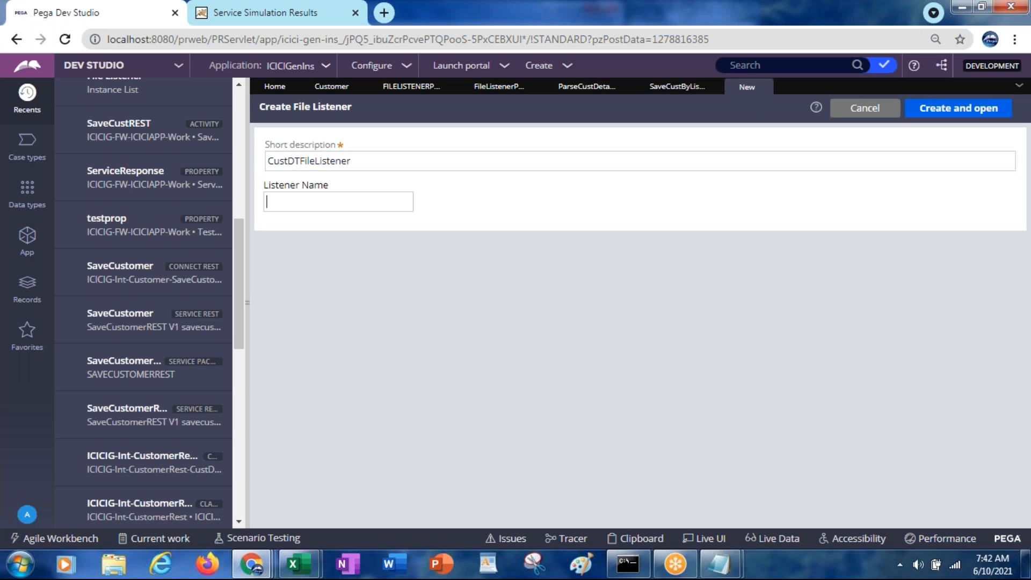
{"action": "double_click", "coordinate": [309, 161]}
{"action": "key", "text": "ctrl+c"}
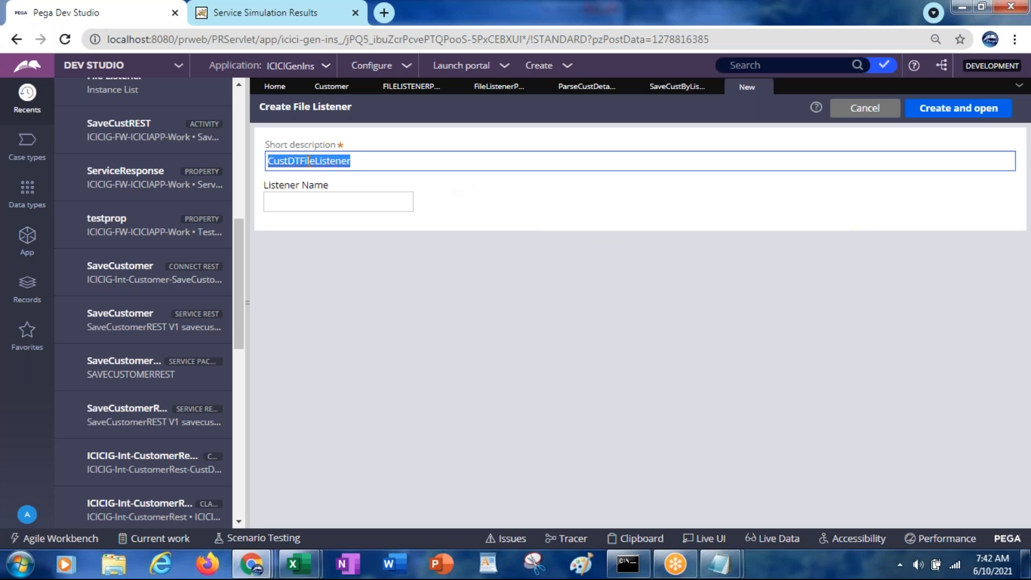
{"action": "left_click", "coordinate": [302, 202]}
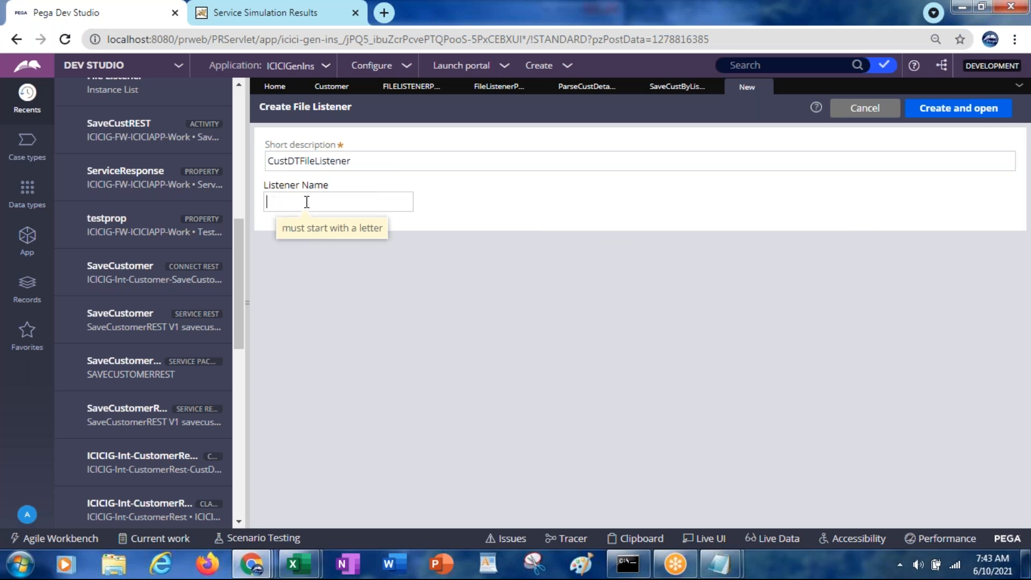
{"action": "key", "text": "ctrl+v"}
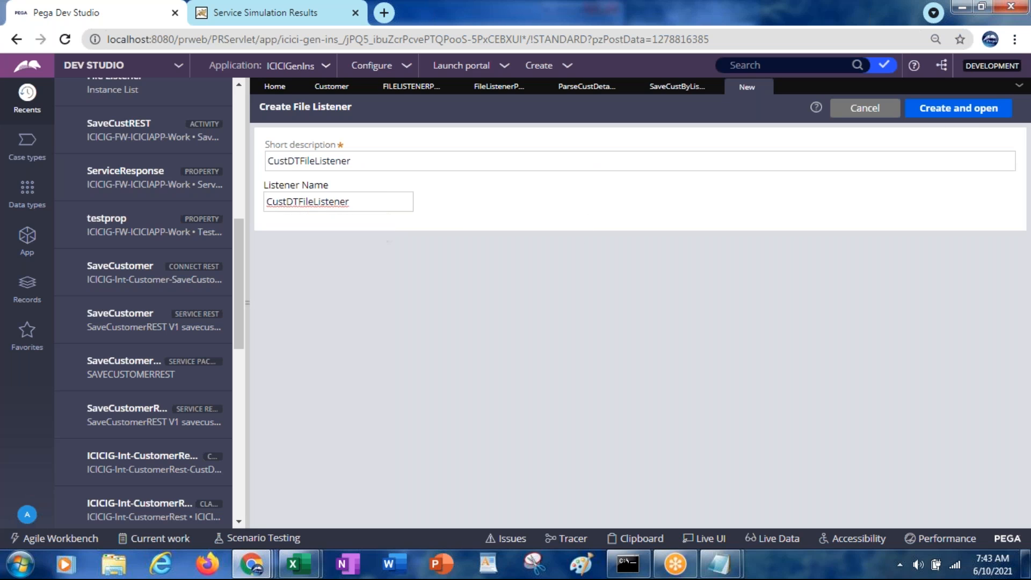
{"action": "left_click", "coordinate": [937, 110]}
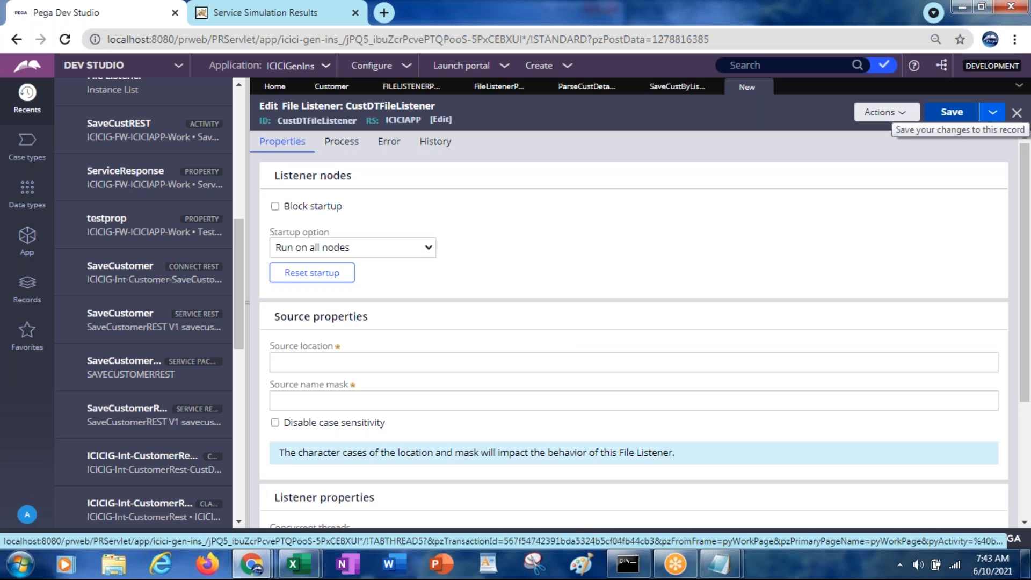
Try the Block startup setting and the node, host and NodeClassification based startup options, returning the listener to Run on all nodes.
{"action": "left_click", "coordinate": [275, 207]}
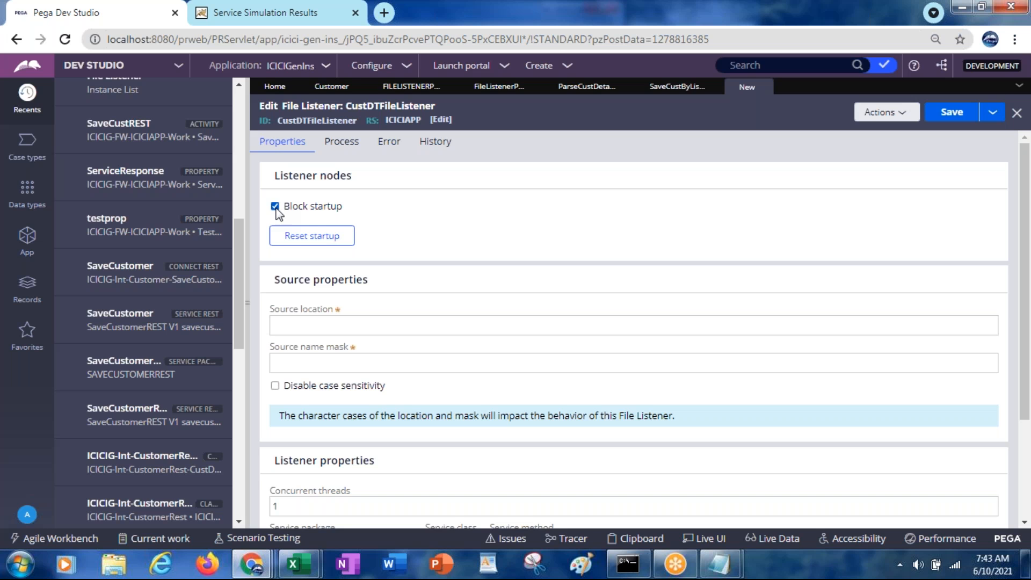
{"action": "left_click", "coordinate": [275, 207]}
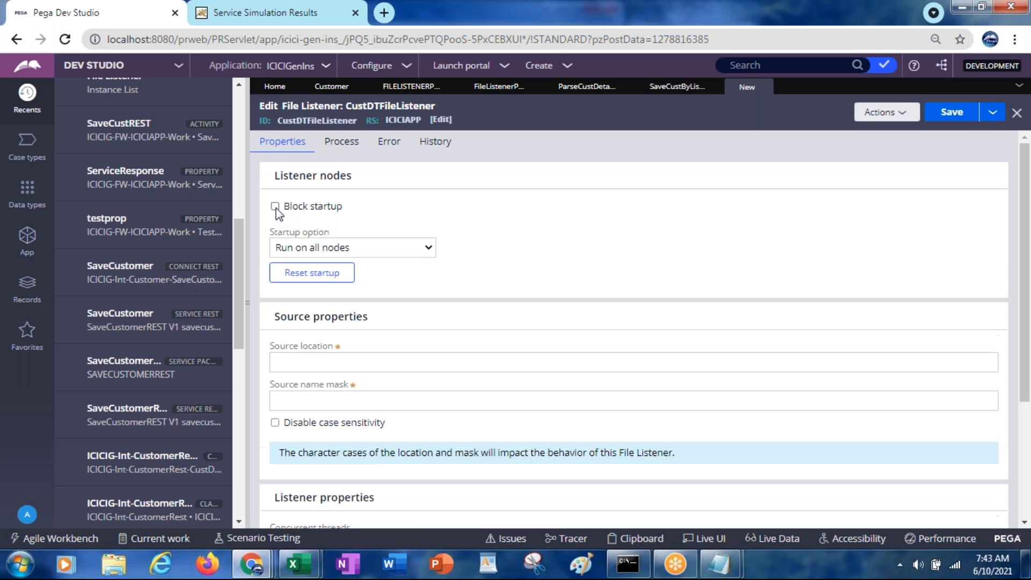
{"action": "left_click", "coordinate": [324, 253]}
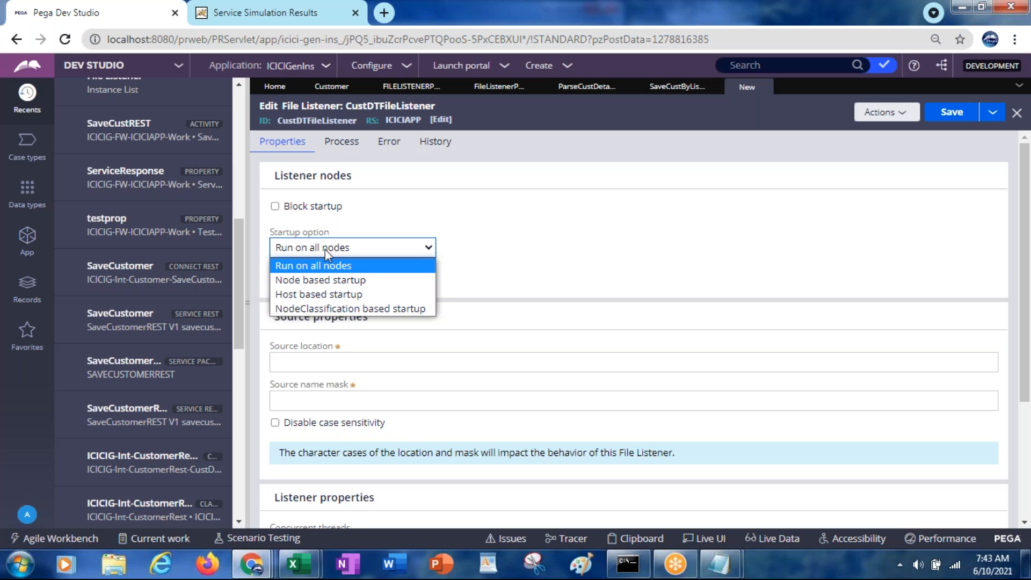
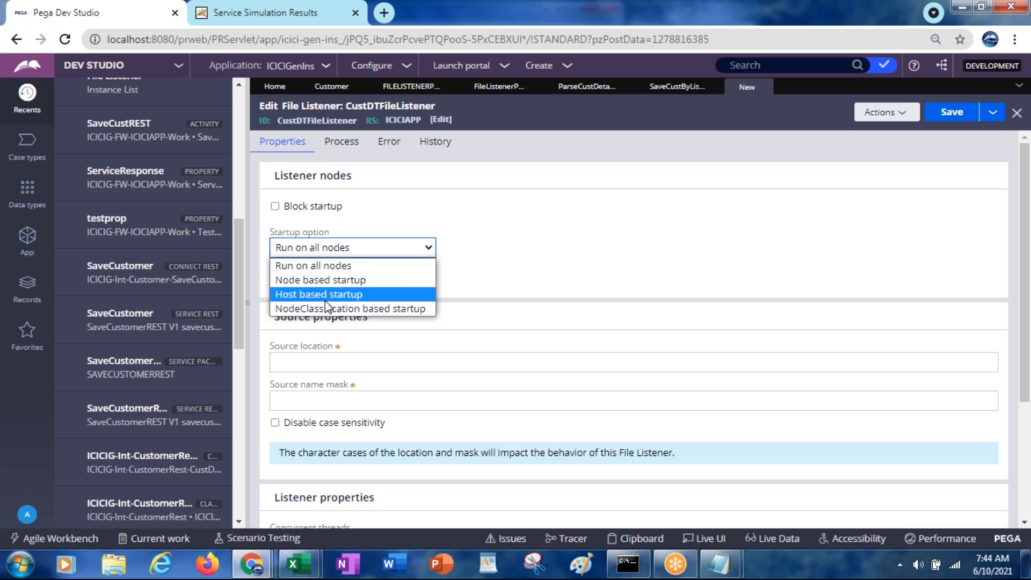
{"action": "left_click", "coordinate": [308, 280]}
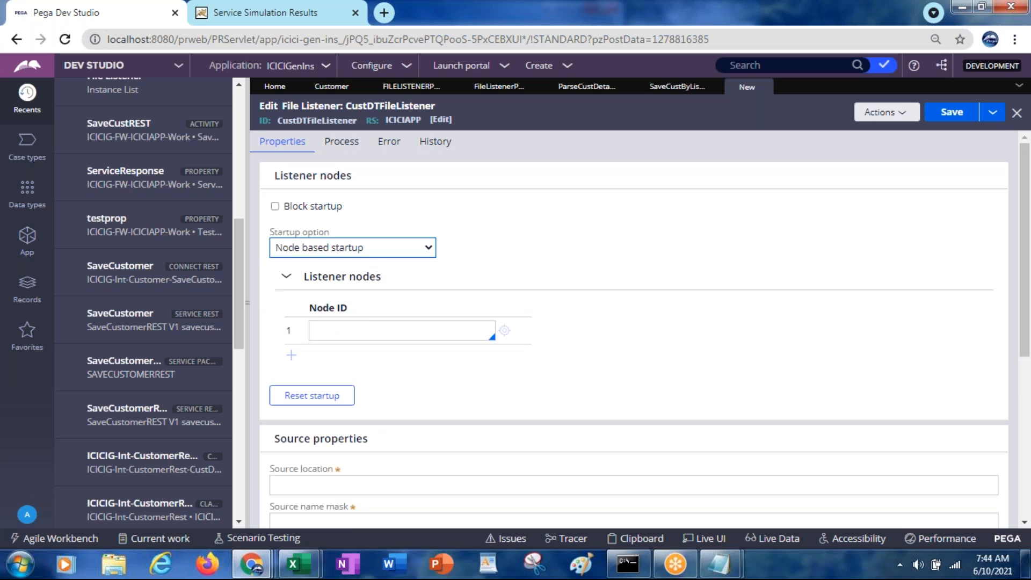
{"action": "left_click", "coordinate": [331, 324]}
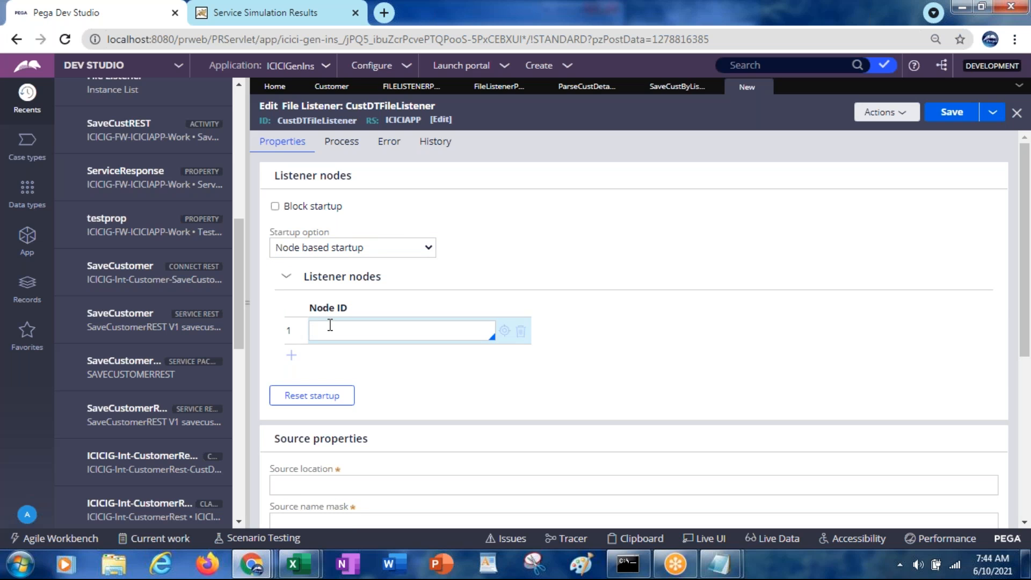
{"action": "left_click", "coordinate": [317, 248]}
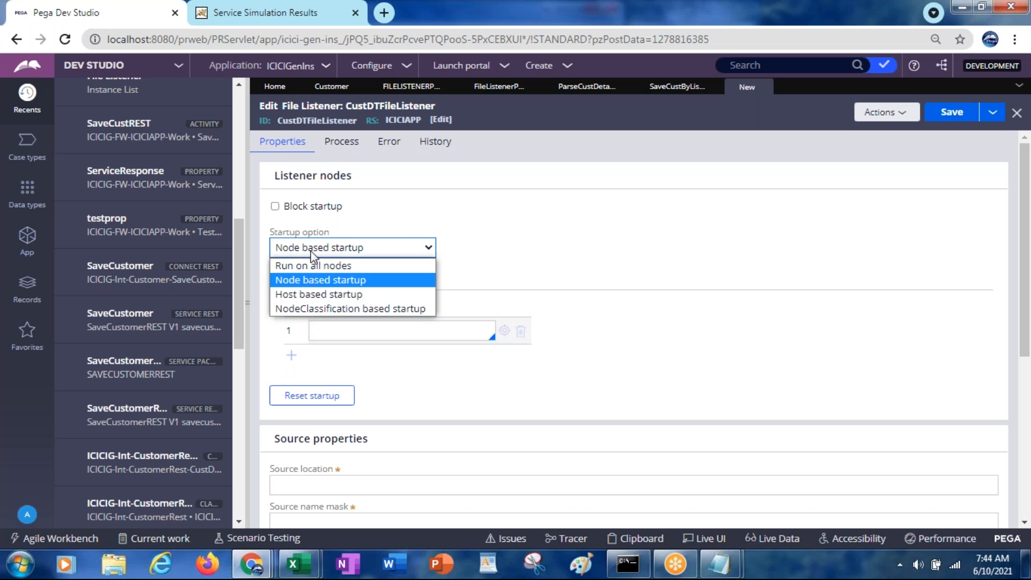
{"action": "left_click", "coordinate": [317, 295]}
{"action": "left_click", "coordinate": [347, 328]}
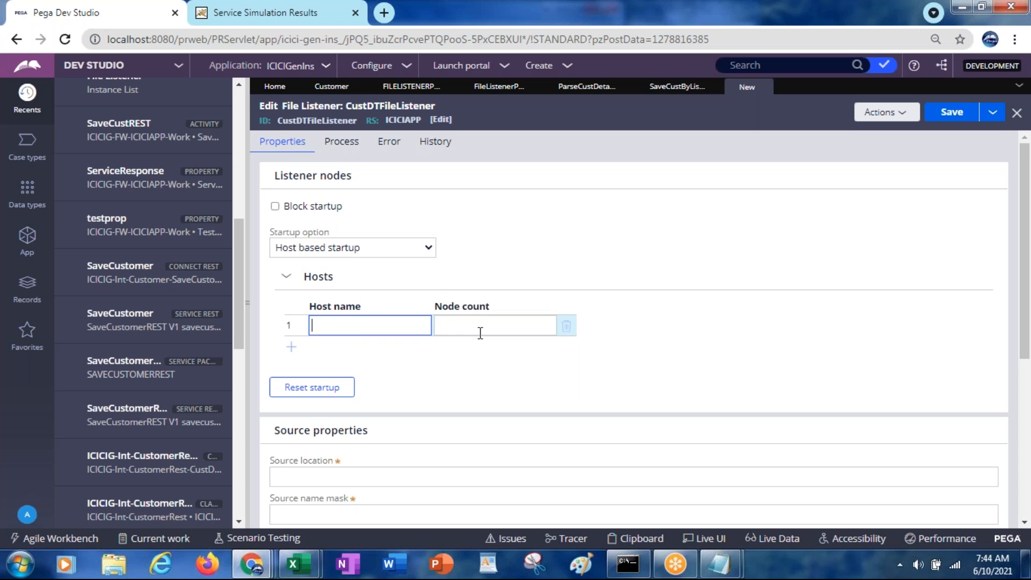
{"action": "left_click", "coordinate": [336, 252]}
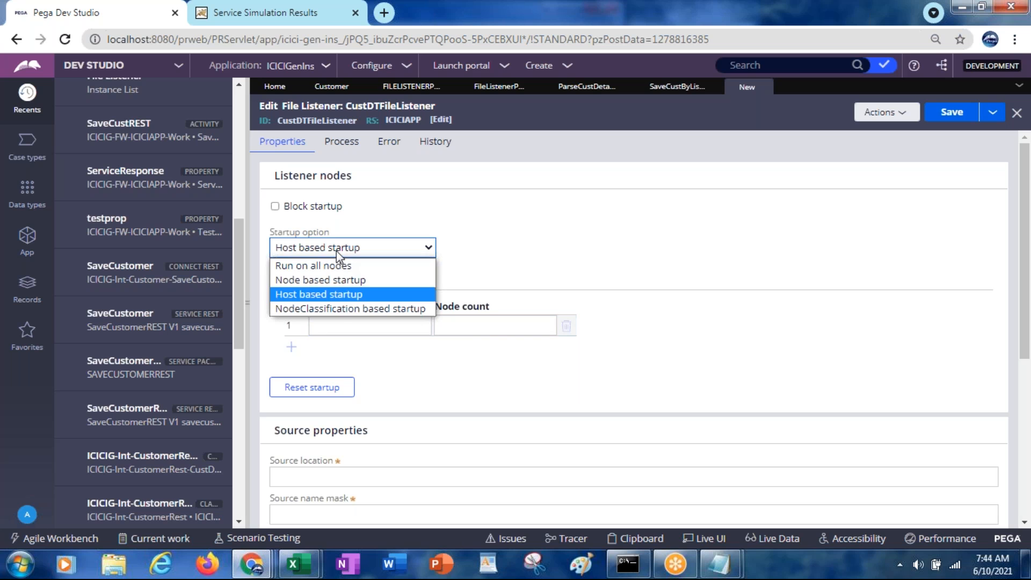
{"action": "left_click", "coordinate": [337, 310]}
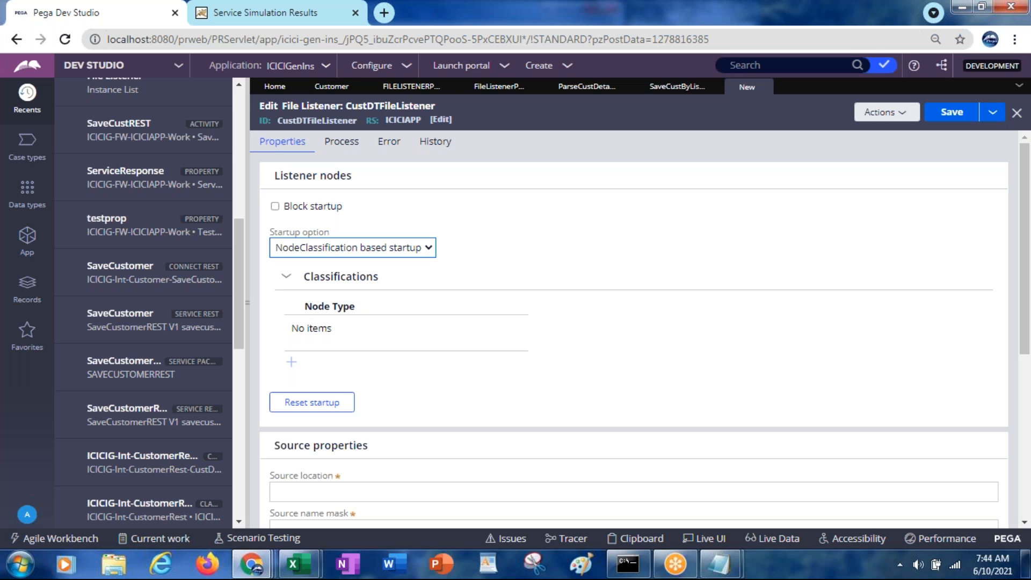
{"action": "left_click", "coordinate": [322, 248]}
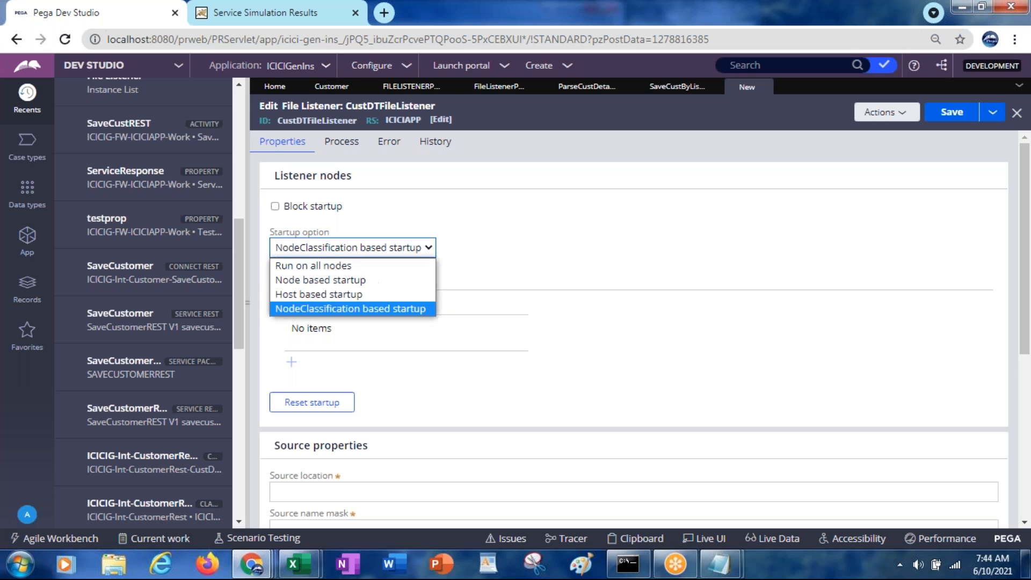
{"action": "left_click", "coordinate": [319, 267]}
{"action": "left_click", "coordinate": [440, 362]}
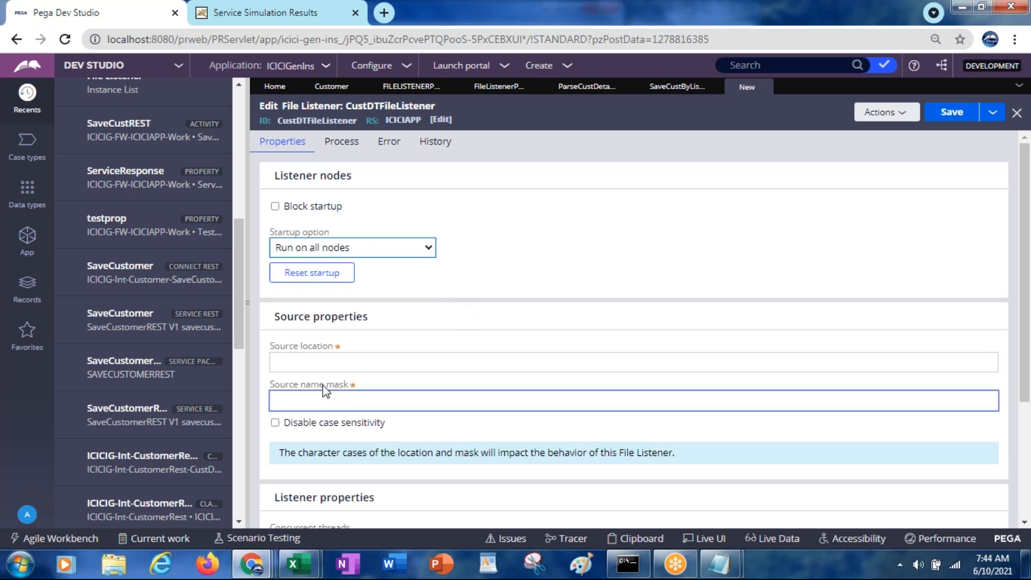
{"action": "left_click", "coordinate": [300, 363]}
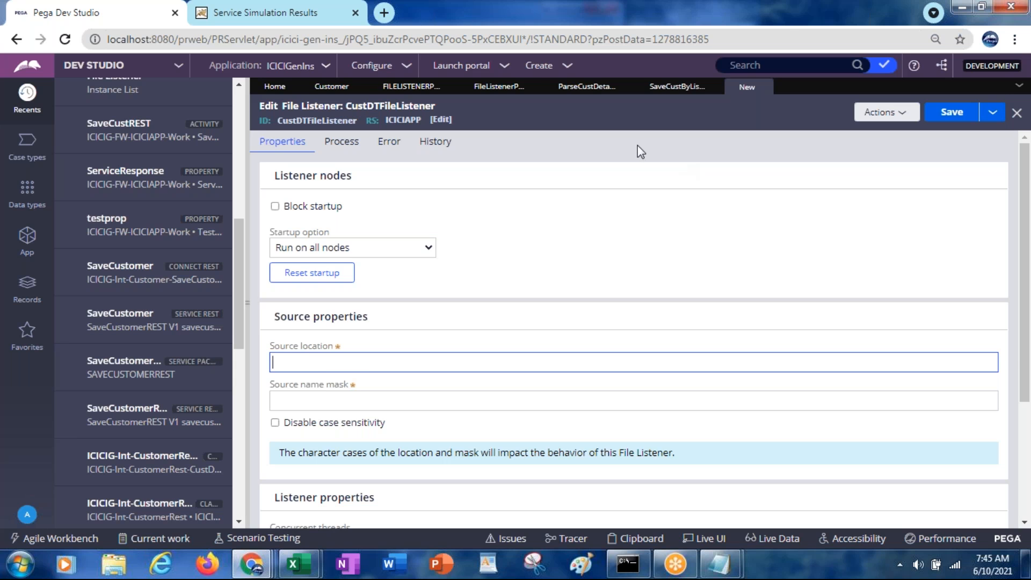
Run the CustomerServiceFile service file to review the simulation's options for uploading a local file or supplying file content.
{"action": "left_click", "coordinate": [491, 91]}
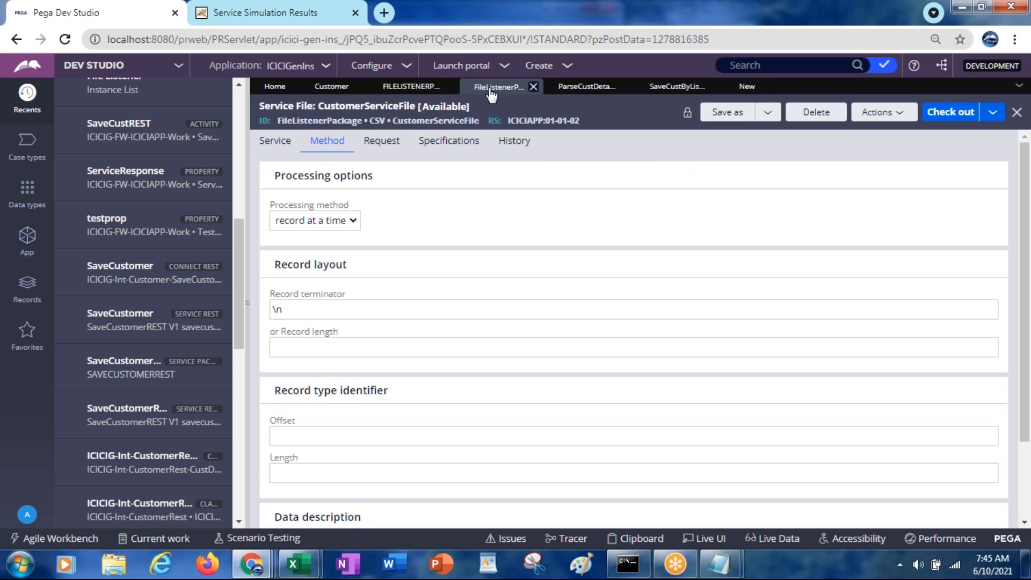
{"action": "left_click", "coordinate": [875, 112]}
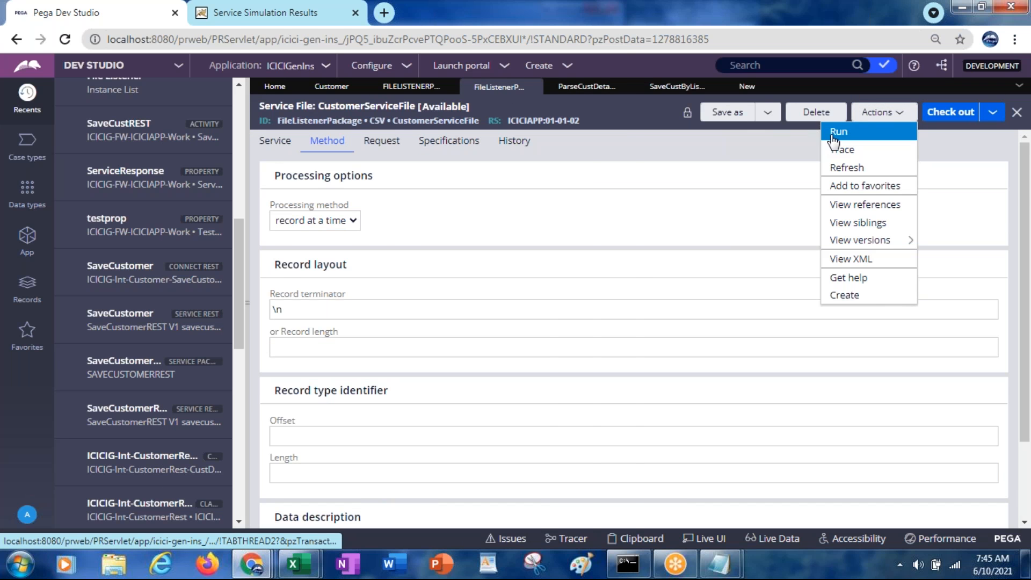
{"action": "left_click", "coordinate": [834, 133]}
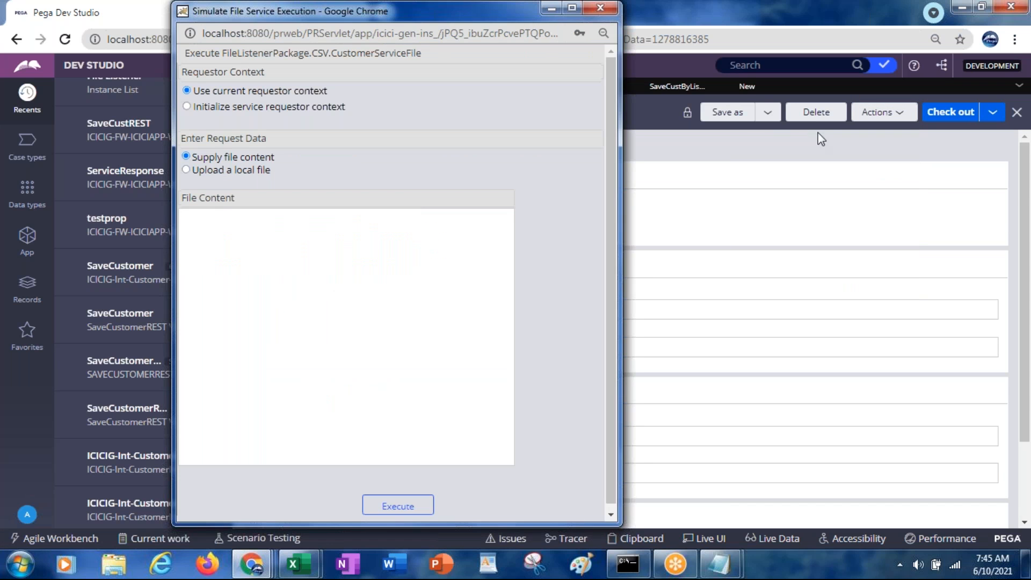
{"action": "left_click", "coordinate": [185, 169]}
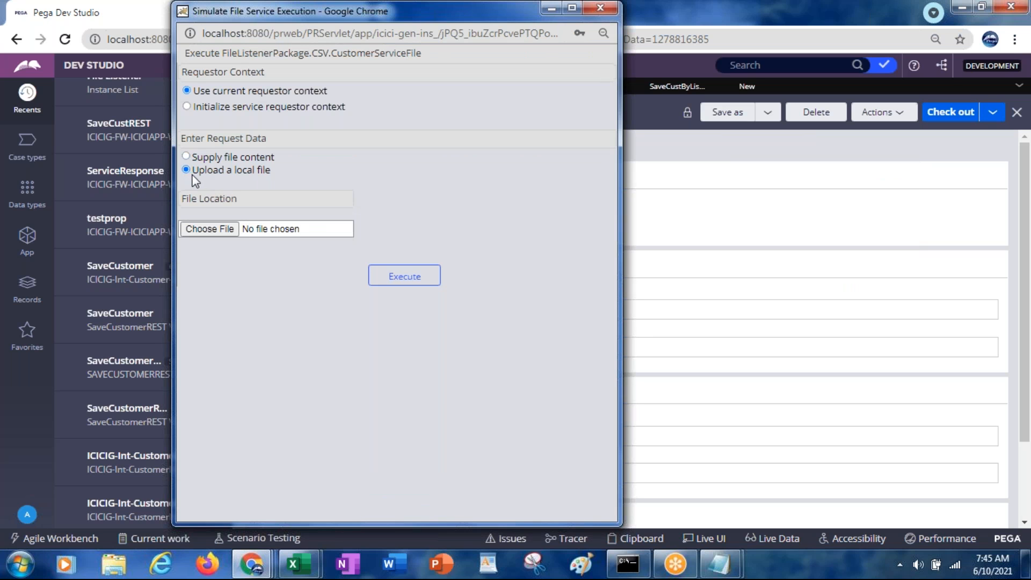
{"action": "left_click", "coordinate": [207, 230]}
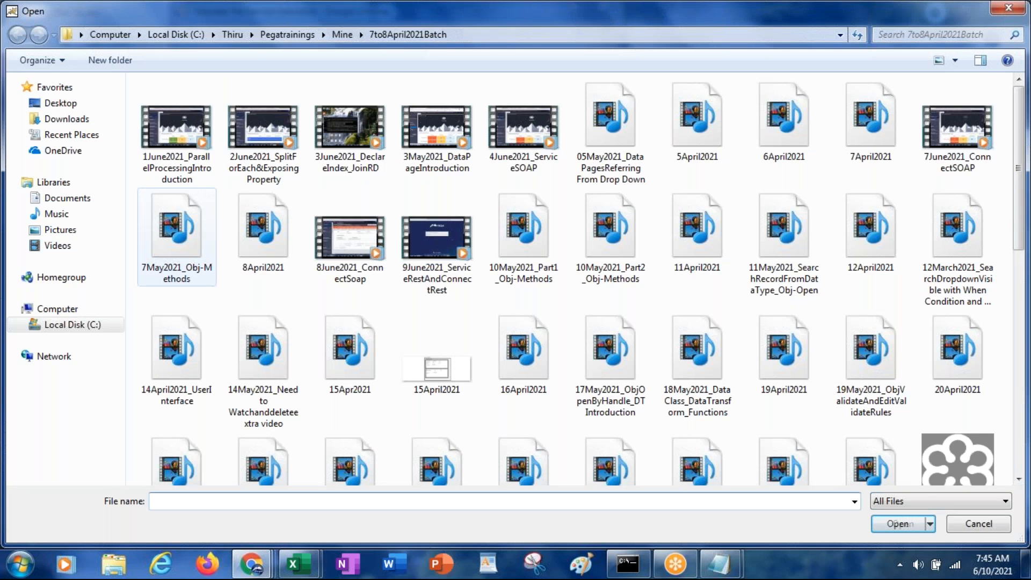
{"action": "key", "text": "Escape"}
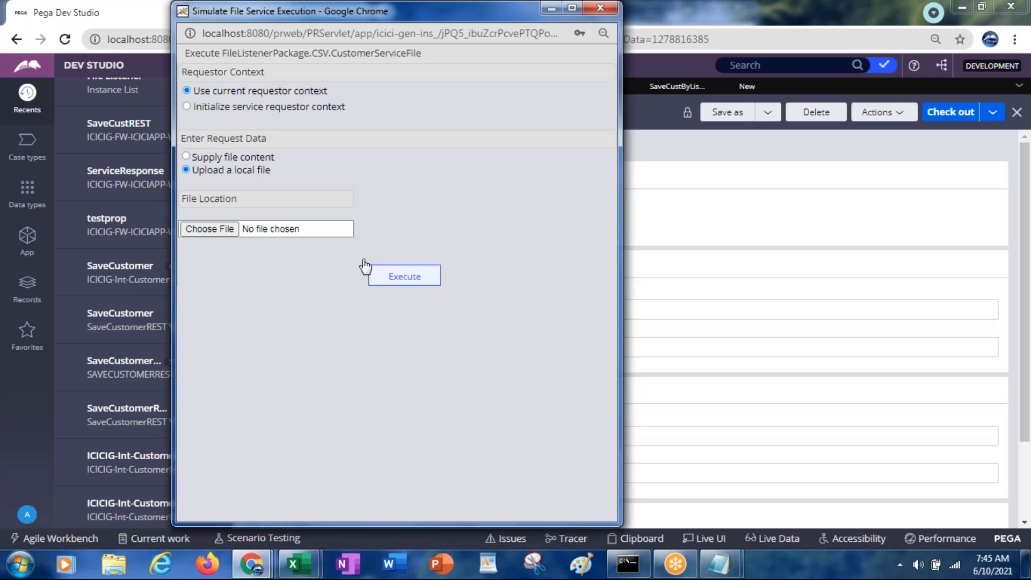
{"action": "left_click", "coordinate": [186, 157]}
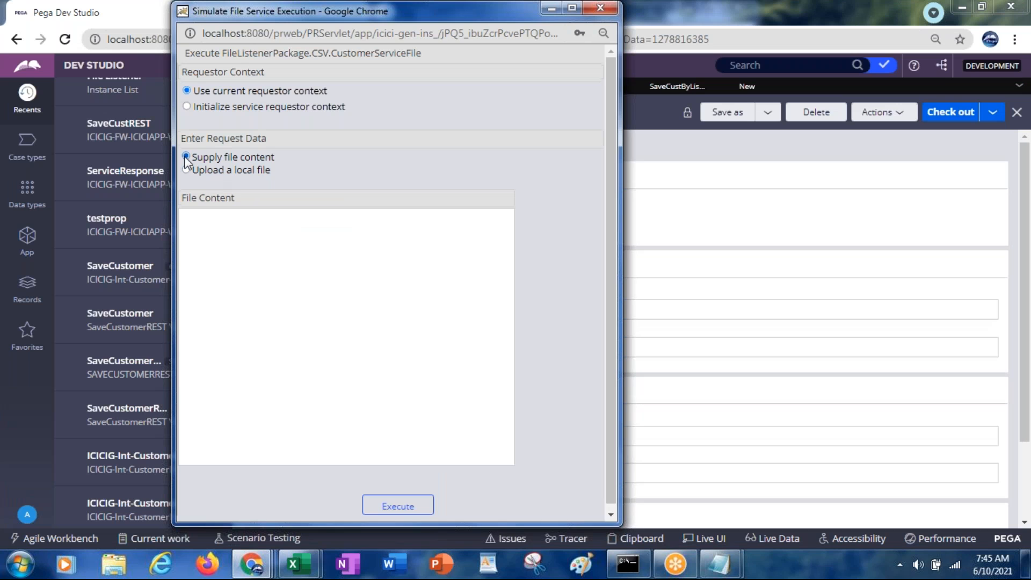
{"action": "left_click", "coordinate": [244, 311]}
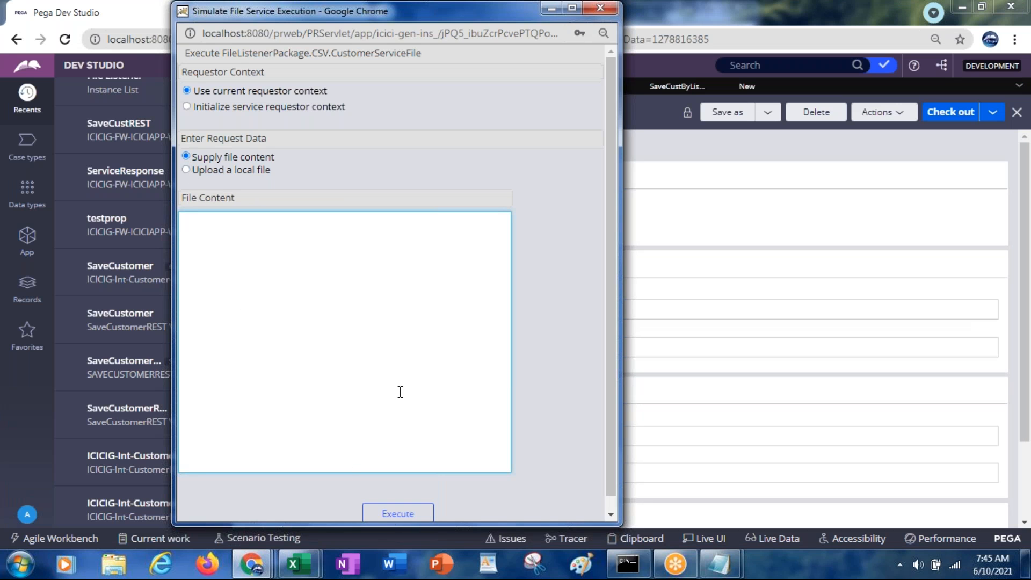
{"action": "key", "text": "alt+Tab"}
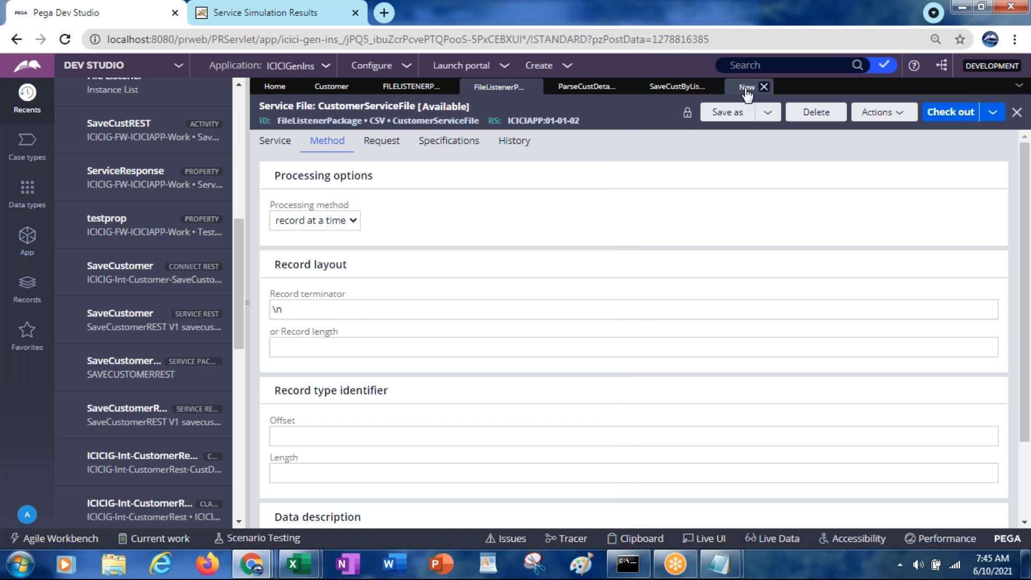
Return to the CustDTFileListener rule and set its source location to C:\PegaTraining1.
{"action": "left_click", "coordinate": [746, 89]}
{"action": "left_click", "coordinate": [299, 363]}
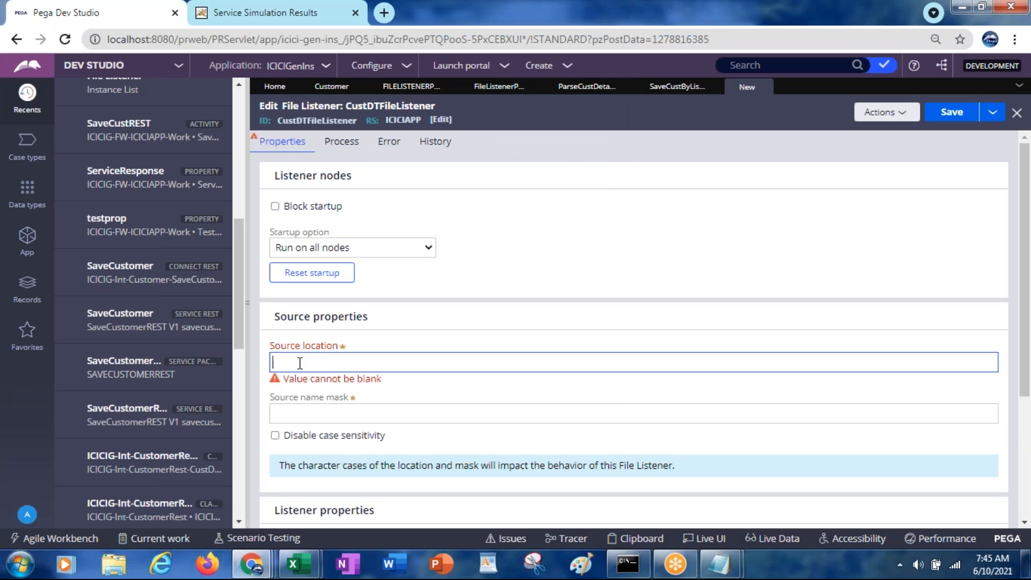
{"action": "type", "text": "C:\\PegaTraining1"}
{"action": "left_click_drag", "start_coordinate": [287, 364], "coordinate": [271, 364]}
Set the listener's source name mask to *.csv, trying the *.txt and *.xls patterns as well.
{"action": "left_click", "coordinate": [352, 412]}
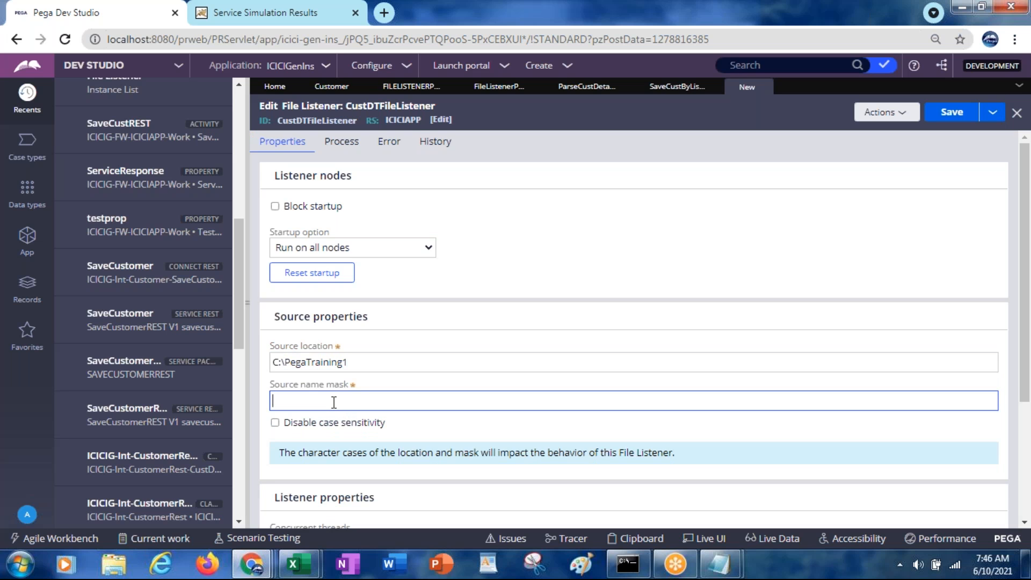
{"action": "type", "text": "*.*"}
{"action": "key", "text": "BackSpace"}
{"action": "type", "text": "csv"}
{"action": "key", "text": "BackSpace"}
{"action": "key", "text": "BackSpace"}
{"action": "key", "text": "BackSpace"}
{"action": "type", "text": "txt"}
{"action": "key", "text": "BackSpace"}
{"action": "key", "text": "BackSpace"}
{"action": "key", "text": "BackSpace"}
{"action": "type", "text": "xls"}
{"action": "key", "text": "BackSpace"}
{"action": "key", "text": "BackSpace"}
{"action": "key", "text": "BackSpace"}
{"action": "type", "text": "csv"}
Replace the asterisk in the source name mask with CustomerDetails so the mask is CustomerDetails.csv.
{"action": "key", "text": "Left"}
{"action": "key", "text": "Left"}
{"action": "key", "text": "Left"}
{"action": "key", "text": "Left"}
{"action": "key", "text": "BackSpace"}
{"action": "type", "text": "CustomerDetails"}
Bring up the CustomerDetails text file in Notepad to check its name and customer records, and then put it away.
{"action": "left_click", "coordinate": [719, 564]}
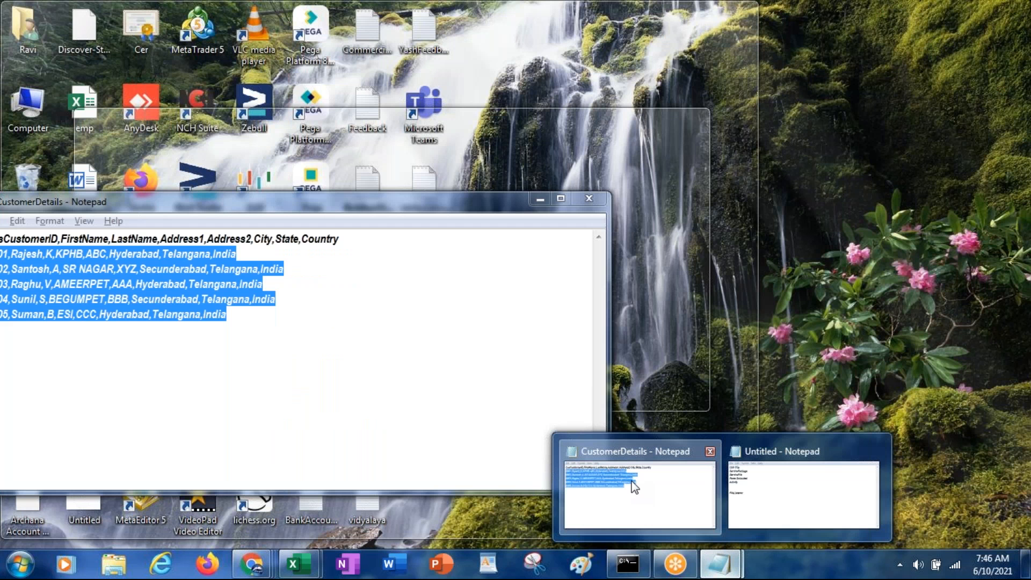
{"action": "left_click", "coordinate": [634, 487]}
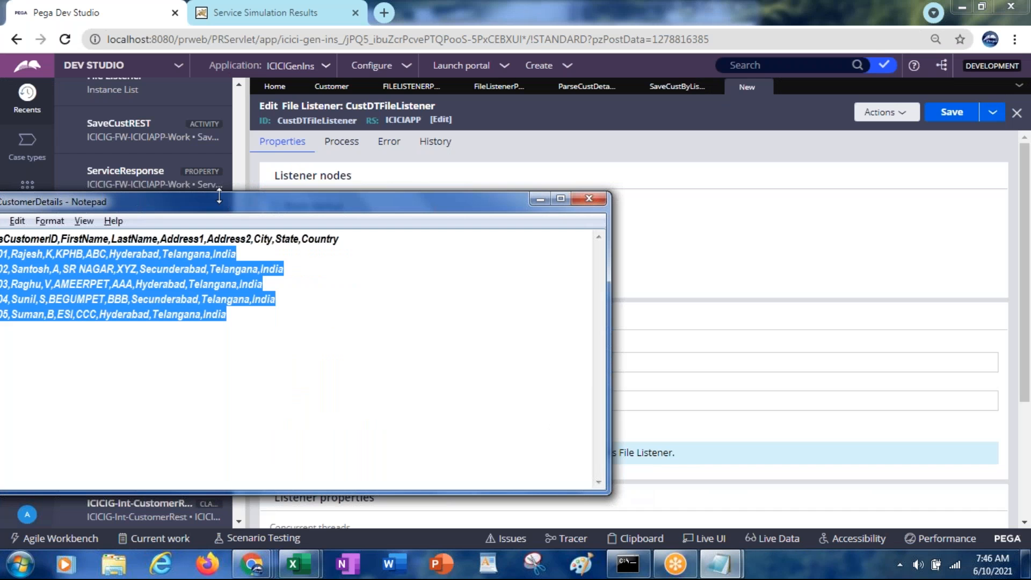
{"action": "left_click_drag", "start_coordinate": [219, 197], "coordinate": [329, 191]}
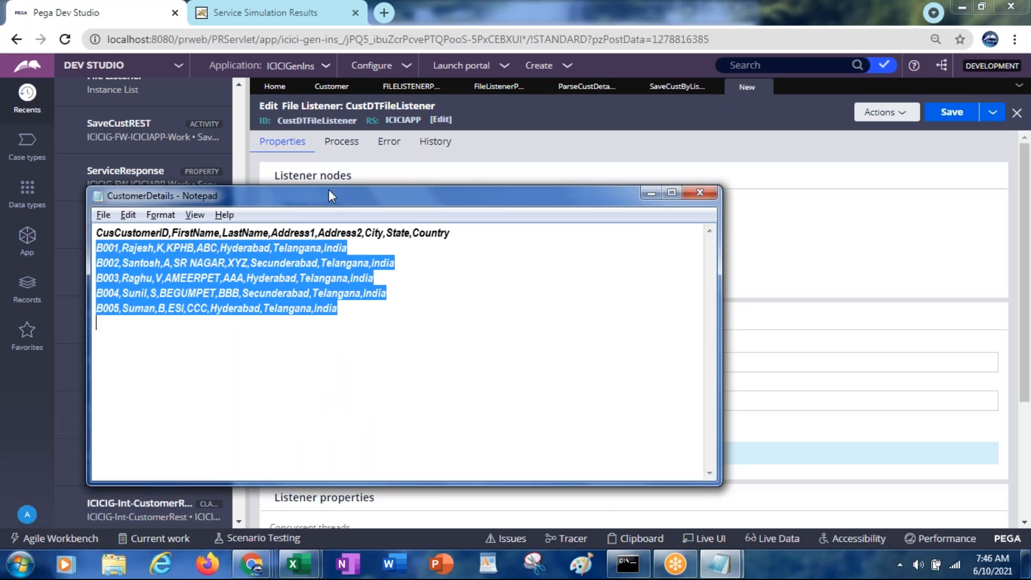
{"action": "key", "text": "super+Down"}
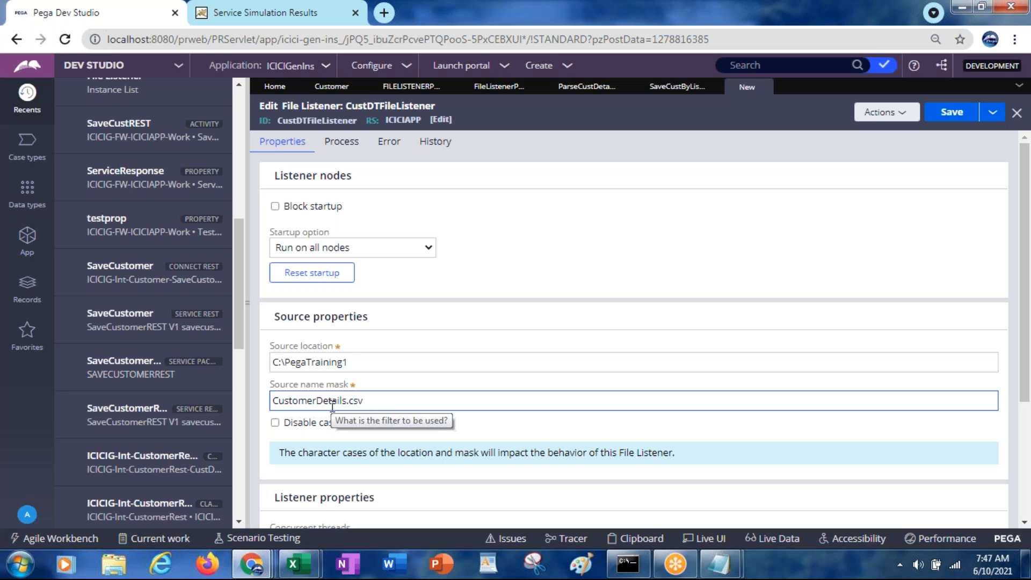
Replace CustomerDetails in the listener's source name mask with an asterisk so the mask is *.csv.
{"action": "key", "text": "BackSpace"}
{"action": "key", "text": "BackSpace"}
{"action": "key", "text": "BackSpace"}
{"action": "key", "text": "BackSpace"}
{"action": "key", "text": "BackSpace"}
{"action": "key", "text": "BackSpace"}
{"action": "key", "text": "BackSpace"}
{"action": "key", "text": "BackSpace"}
{"action": "key", "text": "BackSpace"}
{"action": "key", "text": "BackSpace"}
{"action": "key", "text": "BackSpace"}
{"action": "key", "text": "BackSpace"}
{"action": "key", "text": "BackSpace"}
{"action": "key", "text": "BackSpace"}
{"action": "key", "text": "BackSpace"}
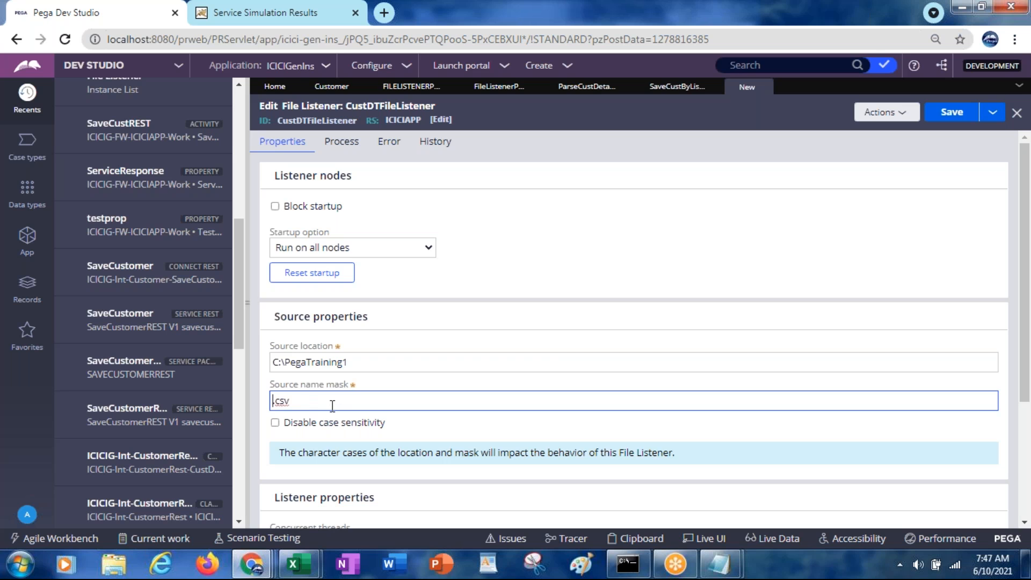
{"action": "type", "text": "*"}
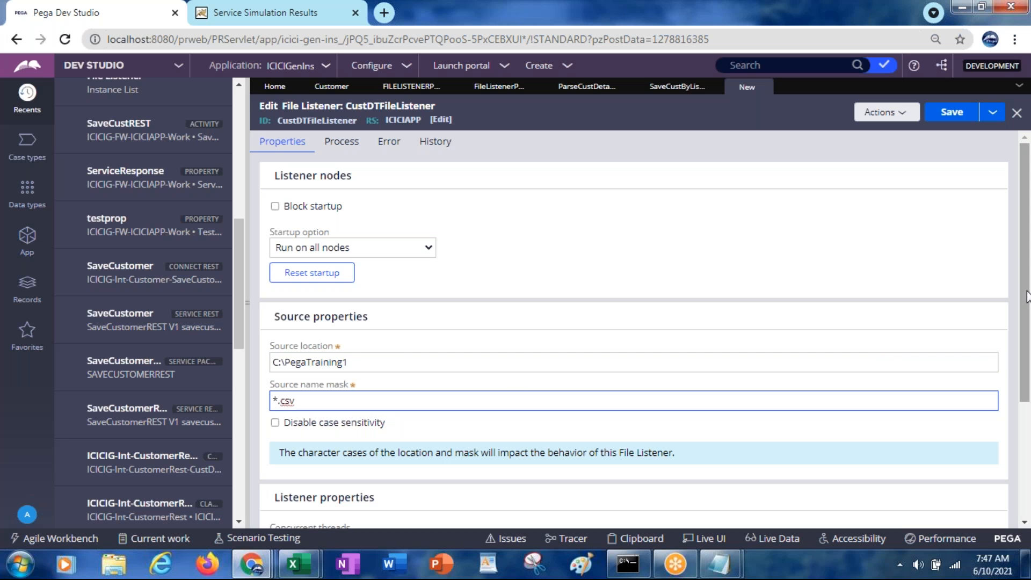
Set the listener's concurrent threads to 10.
{"action": "left_click_drag", "start_coordinate": [1025, 297], "coordinate": [1019, 396]}
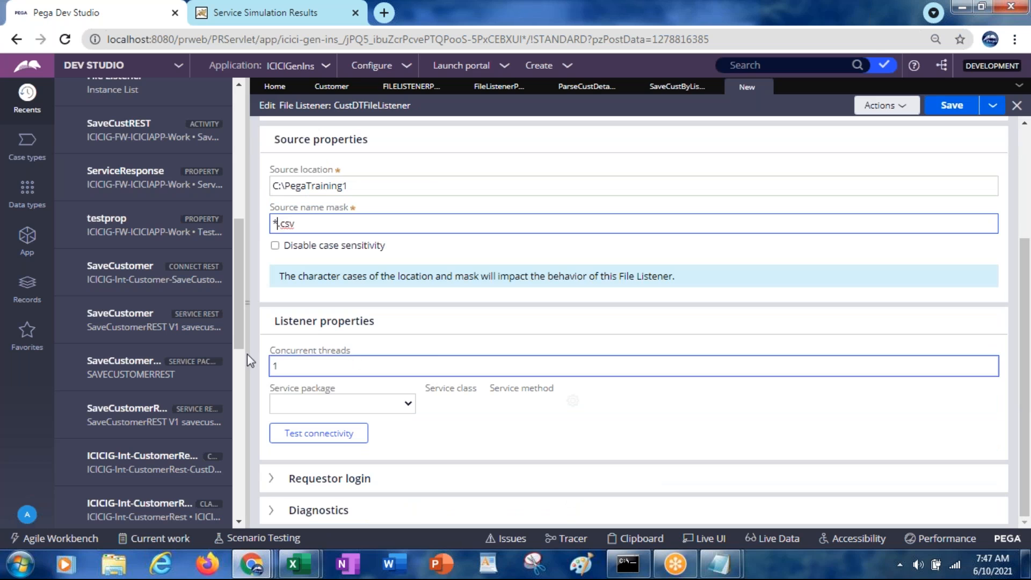
{"action": "left_click", "coordinate": [316, 364]}
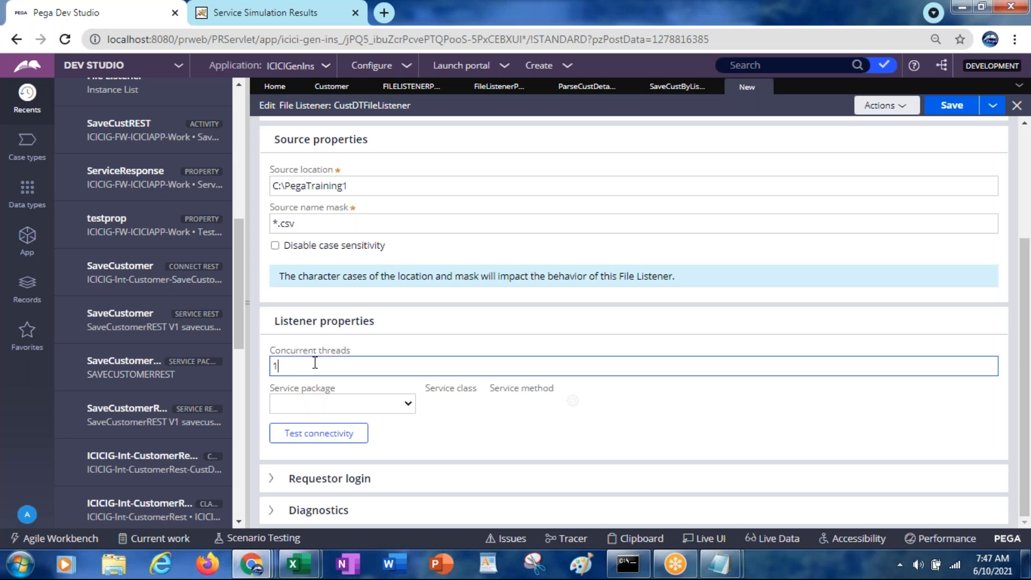
{"action": "key", "text": "BackSpace"}
{"action": "type", "text": "10"}
{"action": "double_click", "coordinate": [329, 186]}
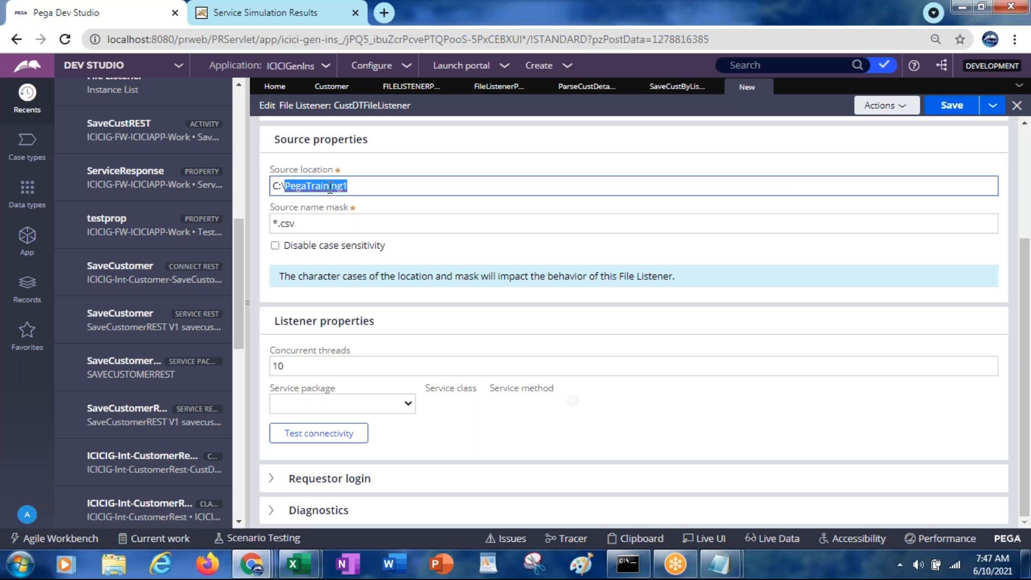
{"action": "left_click", "coordinate": [301, 369]}
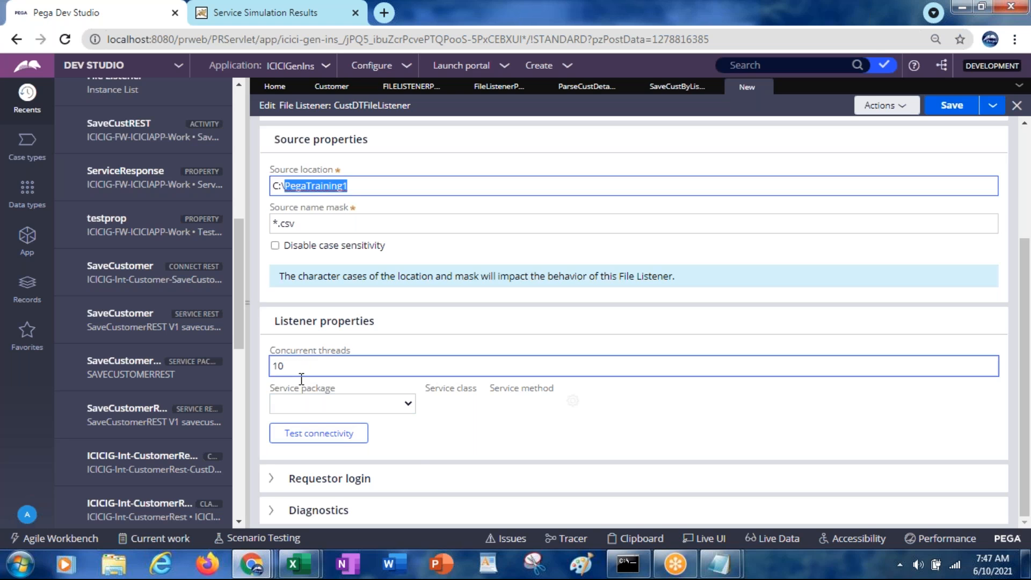
Assign the listener the FileListenerPackage service package, the CSV service class and the CustomerServiceFile service method.
{"action": "left_click", "coordinate": [308, 409]}
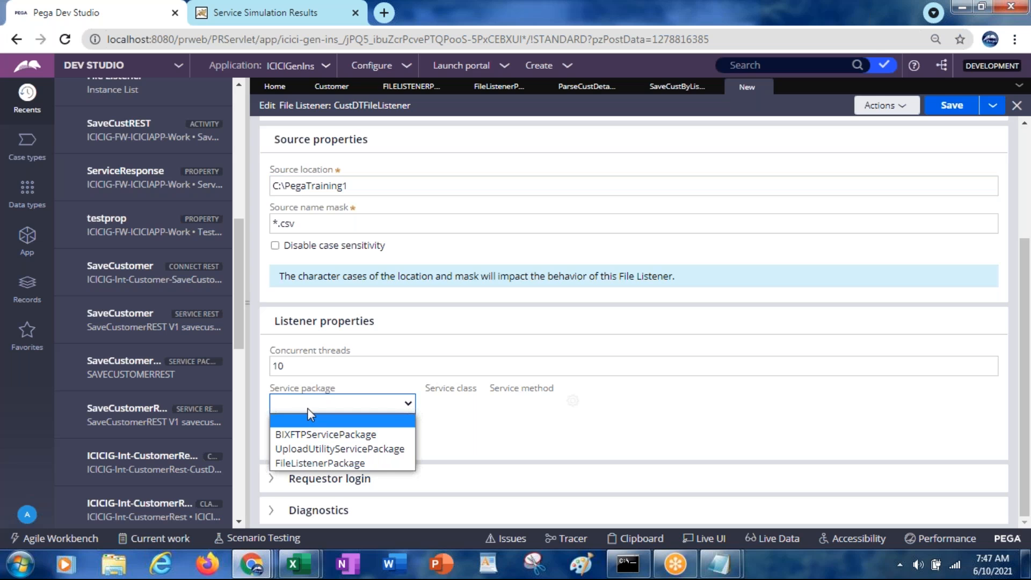
{"action": "left_click", "coordinate": [310, 462]}
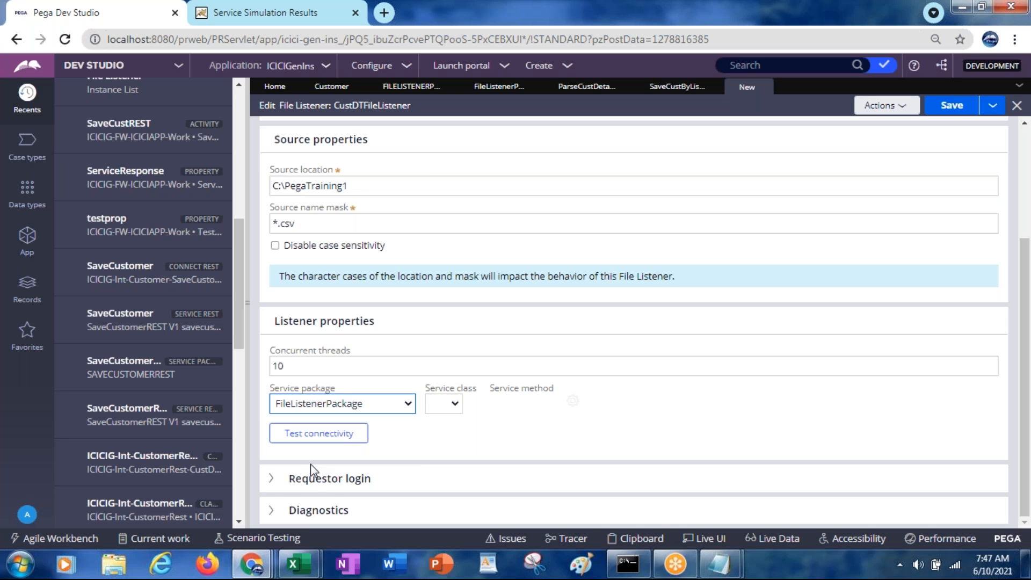
{"action": "left_click", "coordinate": [443, 412]}
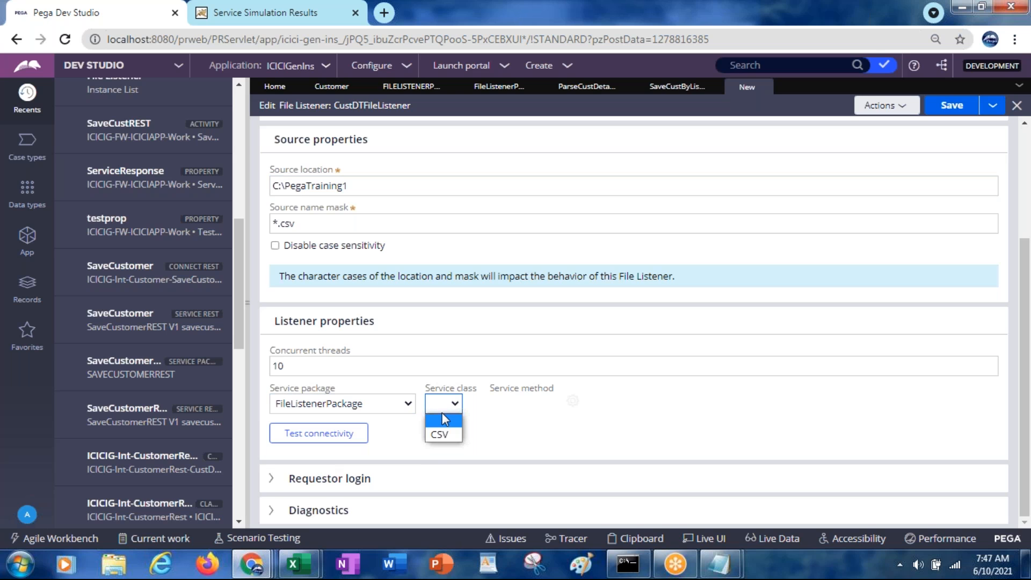
{"action": "left_click", "coordinate": [444, 442]}
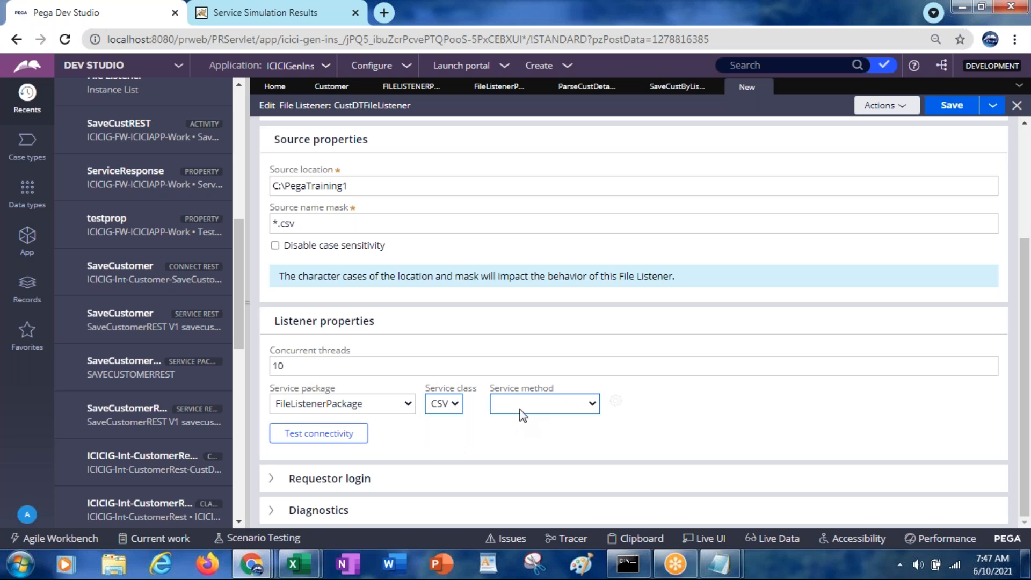
{"action": "left_click", "coordinate": [519, 406]}
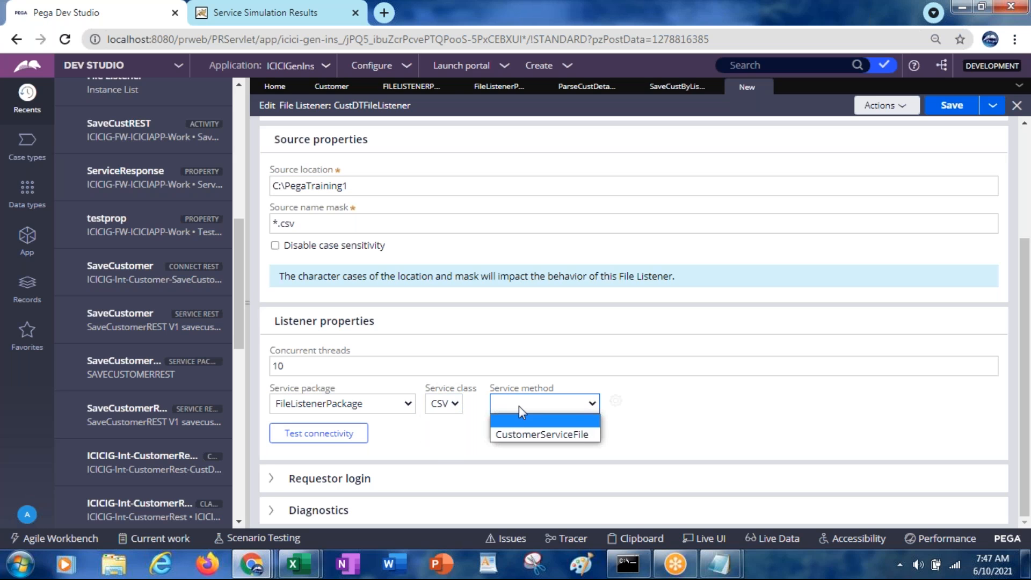
{"action": "left_click", "coordinate": [527, 434]}
{"action": "left_click", "coordinate": [664, 409]}
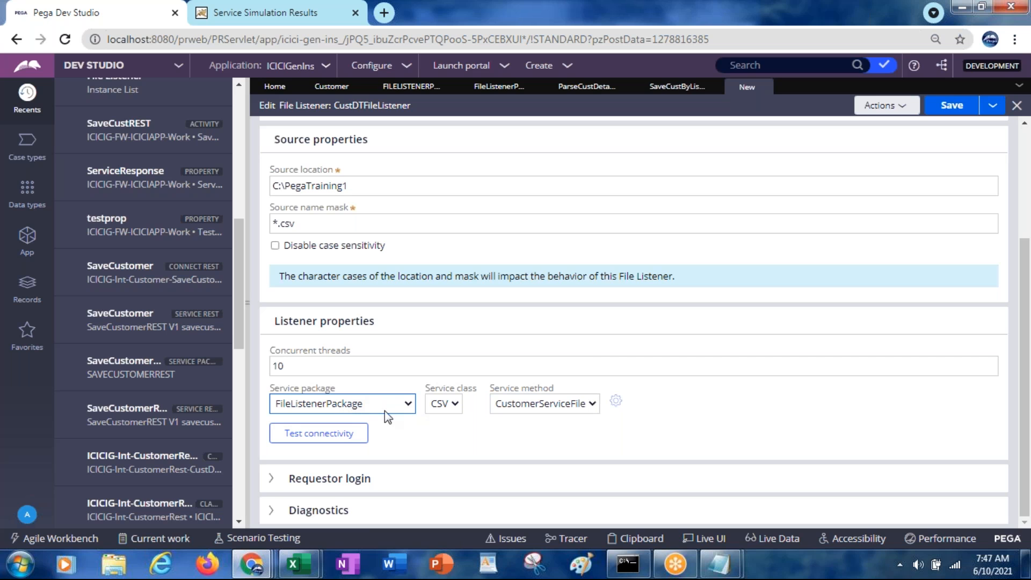
Refresh the FileListenerPackage service package to check its methods, and check the class and method names in the CustomerServiceFile rule's ID.
{"action": "left_click", "coordinate": [406, 88]}
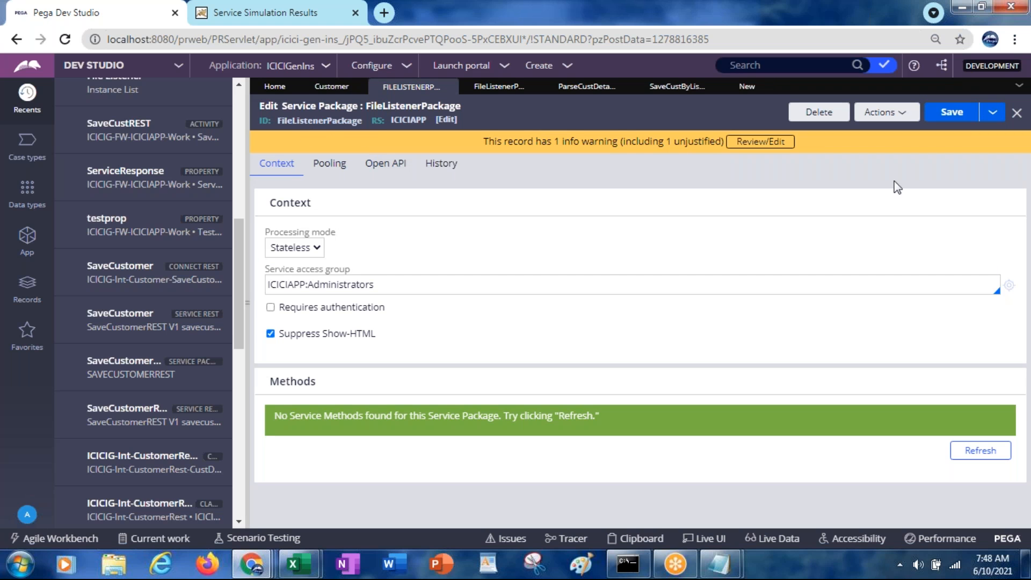
{"action": "left_click", "coordinate": [887, 121]}
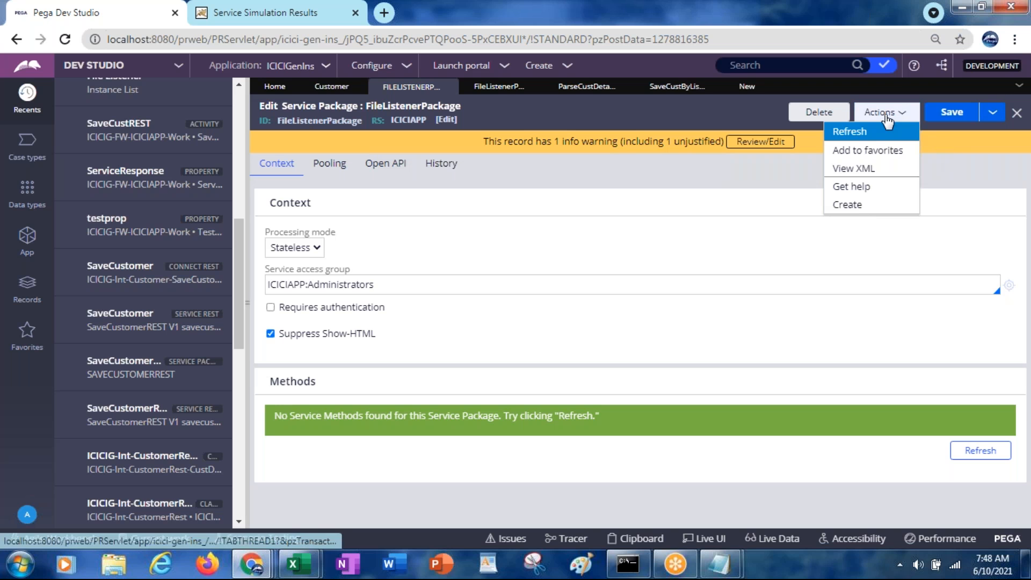
{"action": "left_click", "coordinate": [844, 131]}
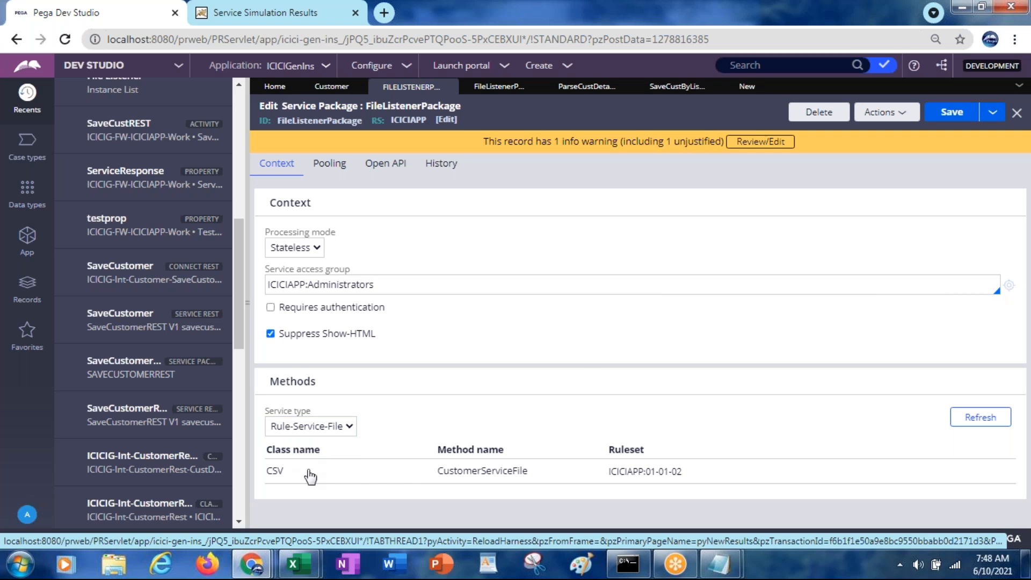
{"action": "left_click", "coordinate": [499, 94]}
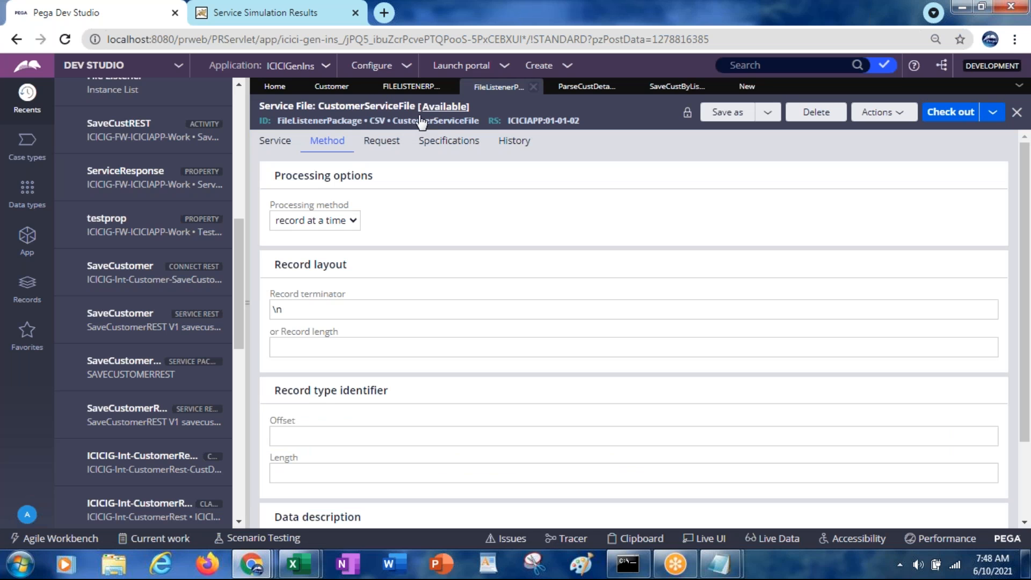
{"action": "double_click", "coordinate": [378, 119]}
{"action": "double_click", "coordinate": [420, 121]}
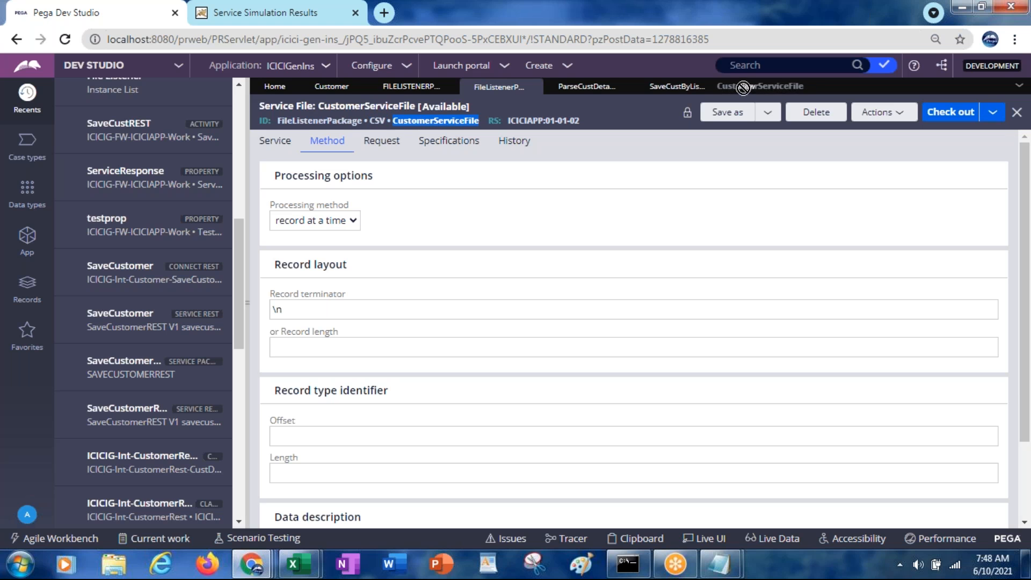
Return to the CustDTFileListener rule and enable generating a report file and persisting Log-Service-File instances in its reporting settings.
{"action": "left_click", "coordinate": [747, 87]}
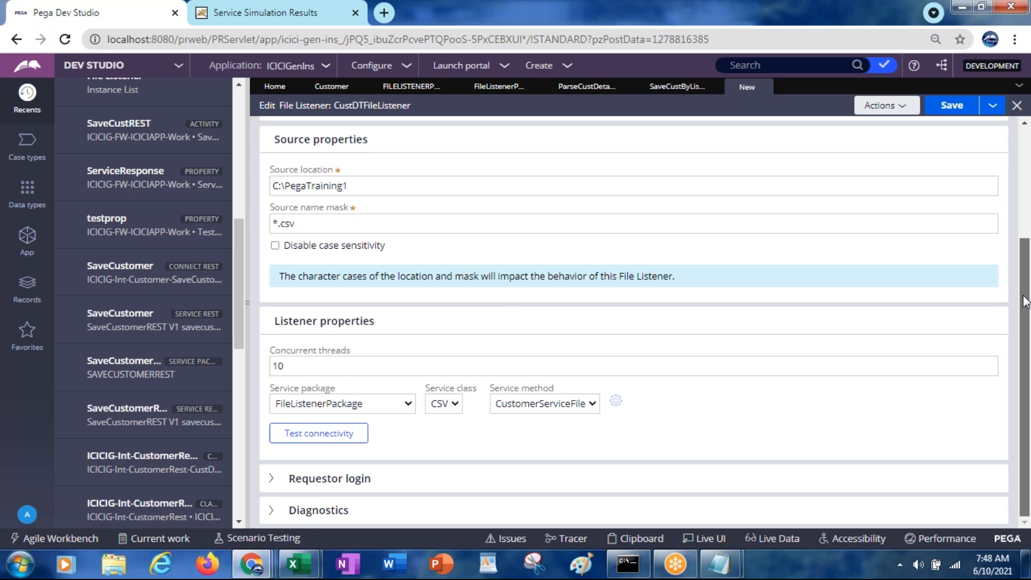
{"action": "left_click_drag", "start_coordinate": [1026, 302], "coordinate": [1025, 301]}
{"action": "scroll", "coordinate": [1026, 302], "scroll_direction": "up", "scroll_amount": 4}
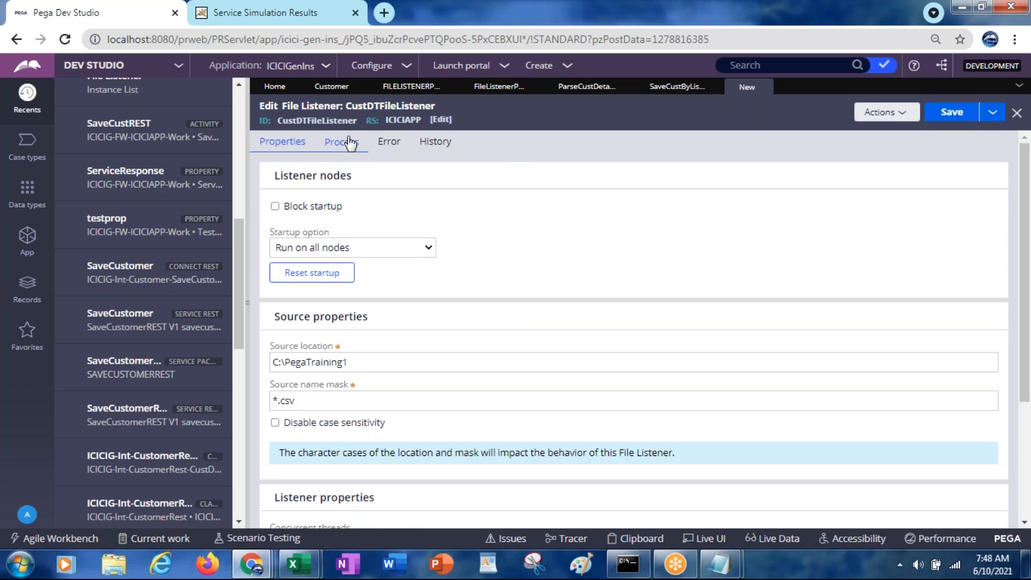
{"action": "left_click", "coordinate": [348, 143]}
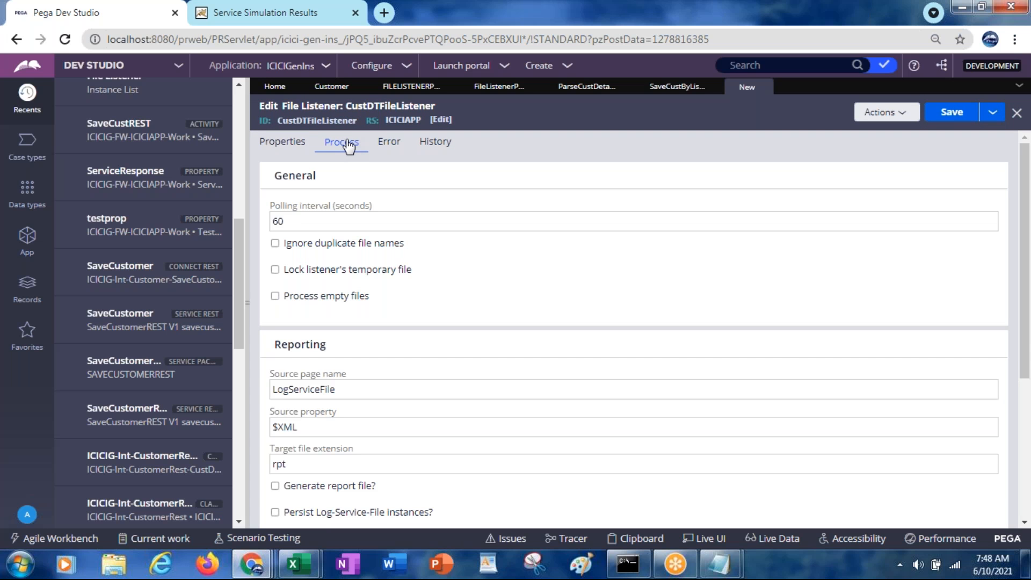
{"action": "left_click", "coordinate": [312, 215]}
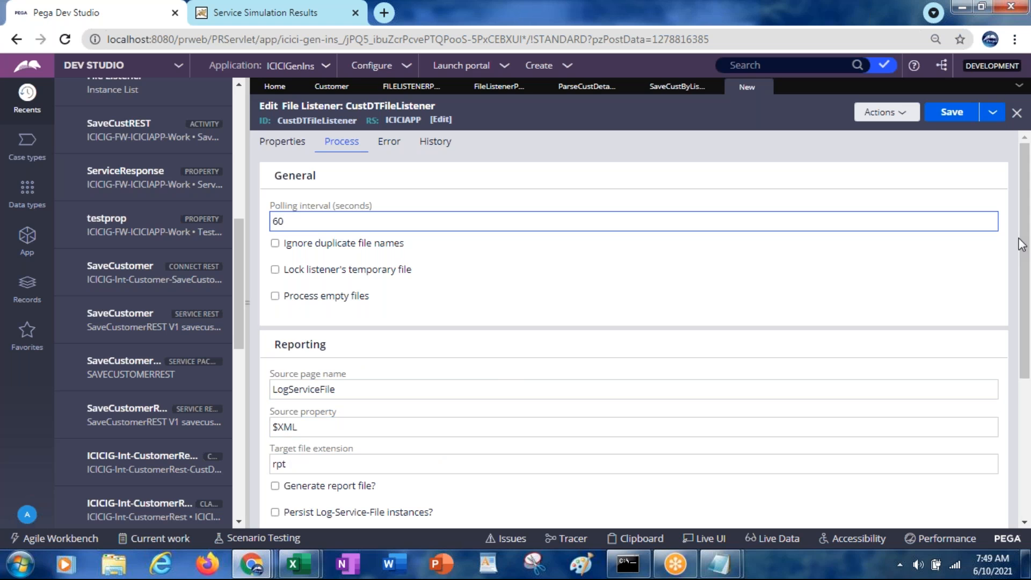
{"action": "left_click_drag", "start_coordinate": [1024, 248], "coordinate": [1028, 322]}
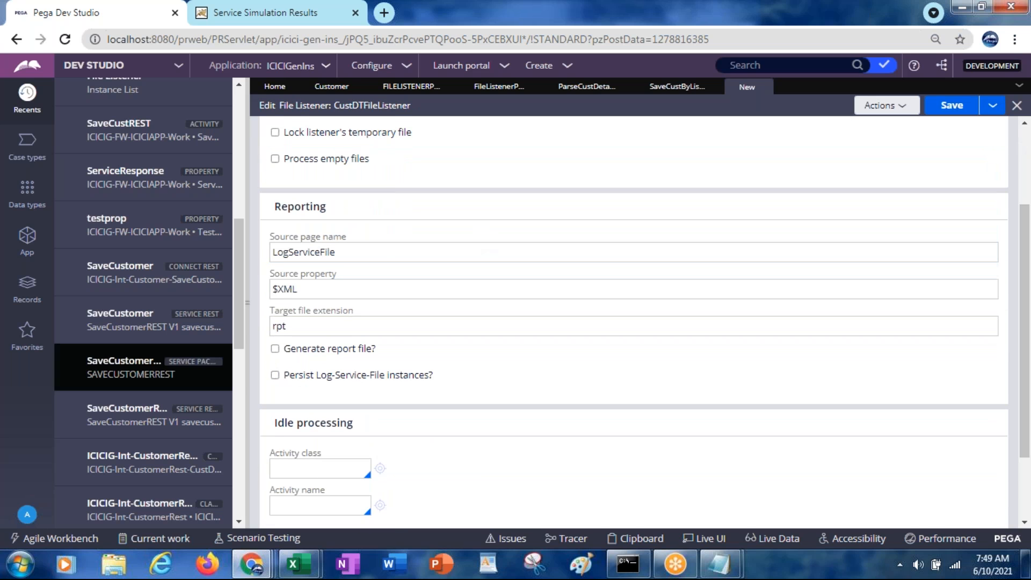
{"action": "left_click", "coordinate": [275, 350]}
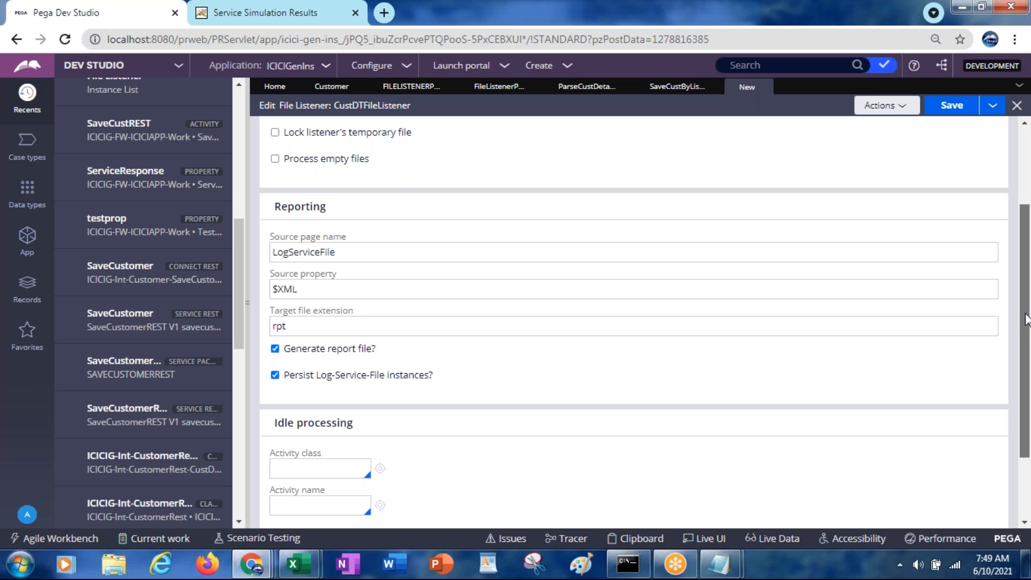
Choose Delete as the cleanup file operation and save the CustDTFileListener rule.
{"action": "left_click_drag", "start_coordinate": [1026, 319], "coordinate": [1024, 388]}
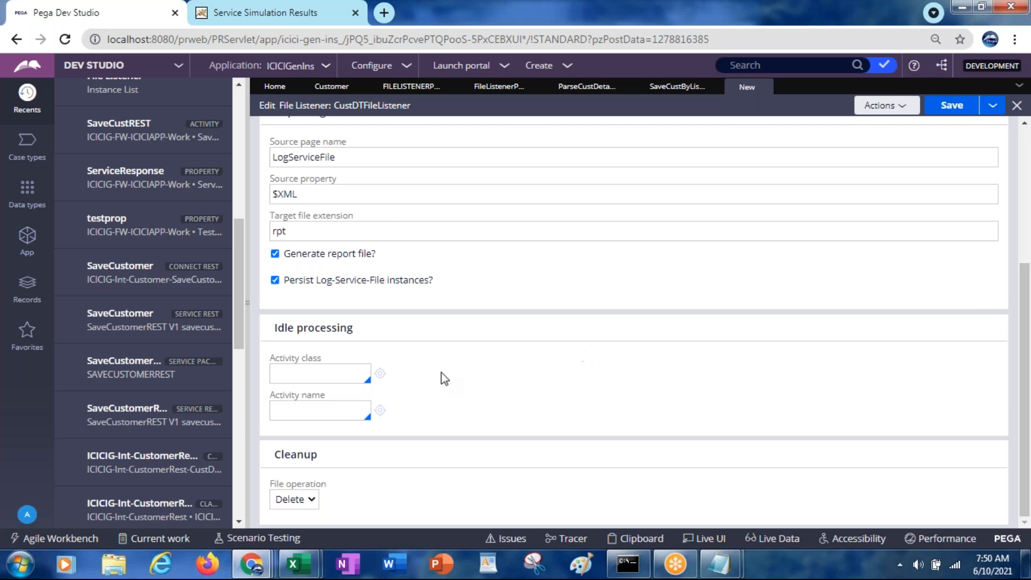
{"action": "left_click", "coordinate": [321, 371]}
{"action": "left_click", "coordinate": [290, 504]}
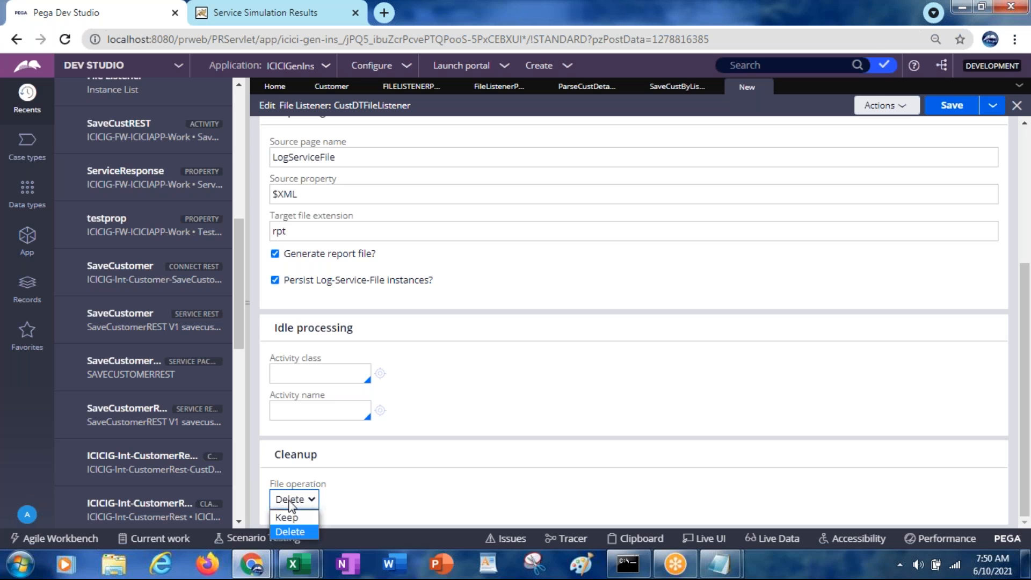
{"action": "left_click", "coordinate": [290, 531]}
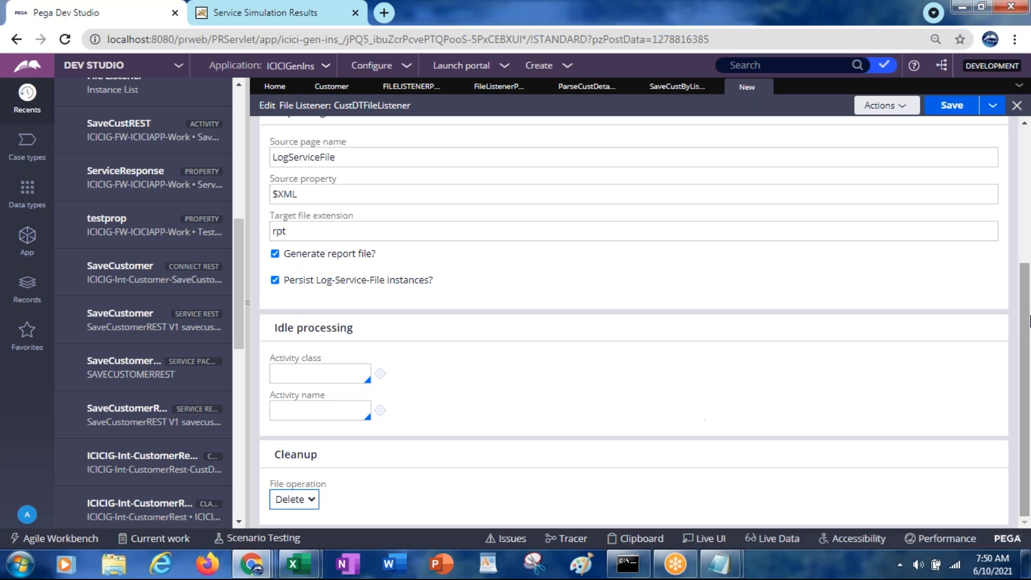
{"action": "left_click_drag", "start_coordinate": [1023, 306], "coordinate": [1004, 134]}
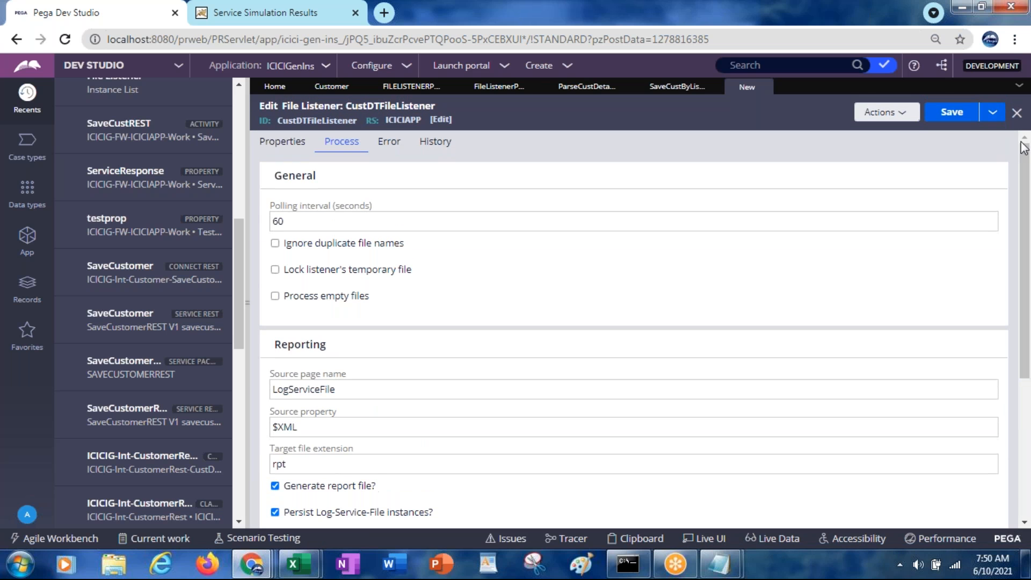
{"action": "left_click", "coordinate": [959, 113]}
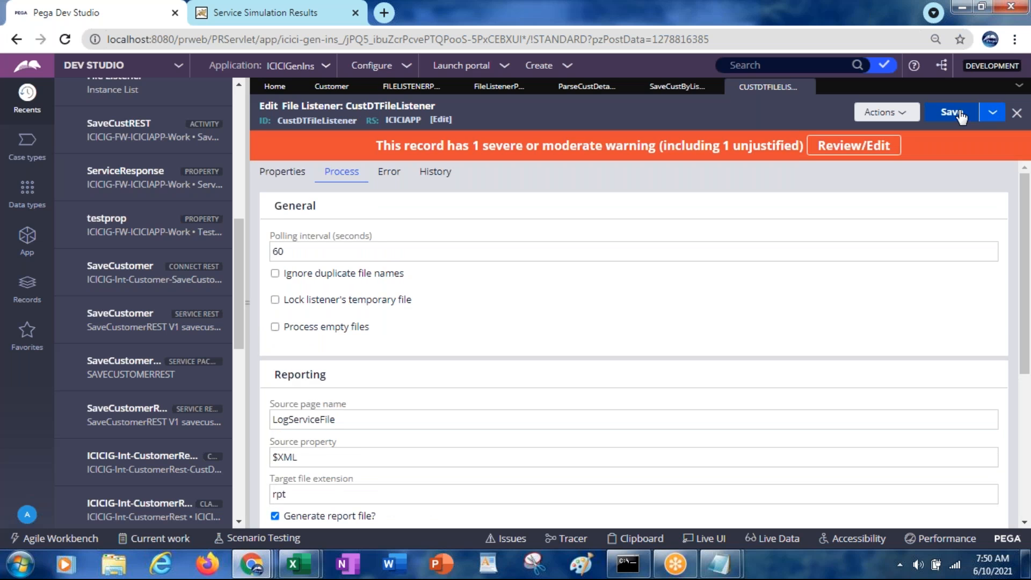
Review the source location and source name mask in the saved listener's properties.
{"action": "left_click", "coordinate": [288, 176]}
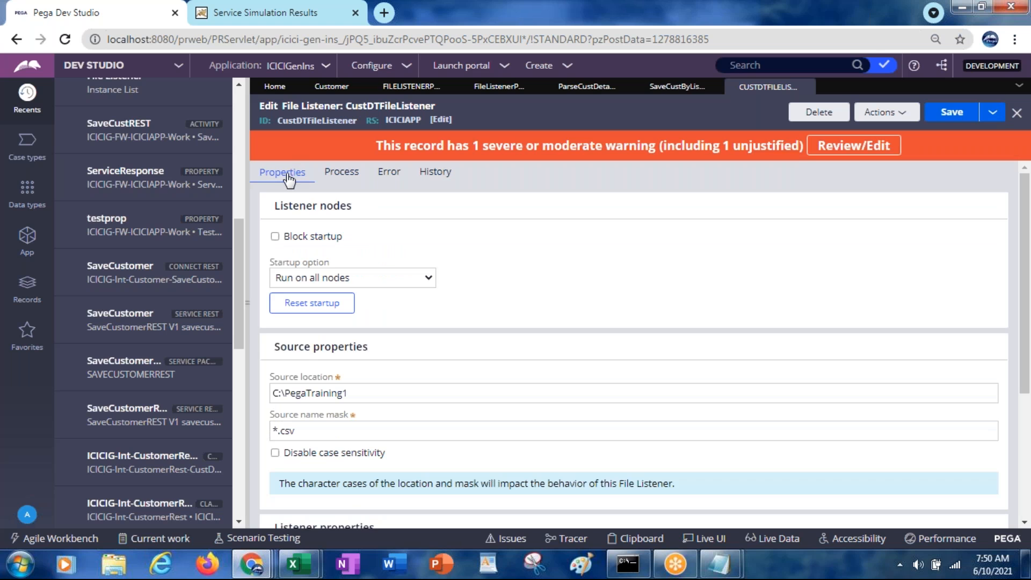
{"action": "left_click", "coordinate": [296, 406]}
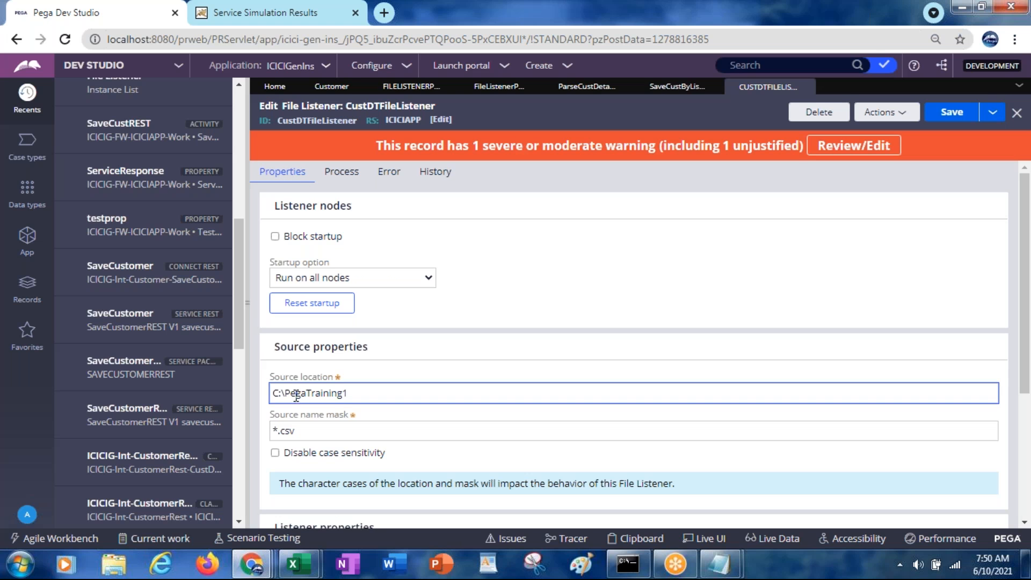
{"action": "double_click", "coordinate": [296, 392]}
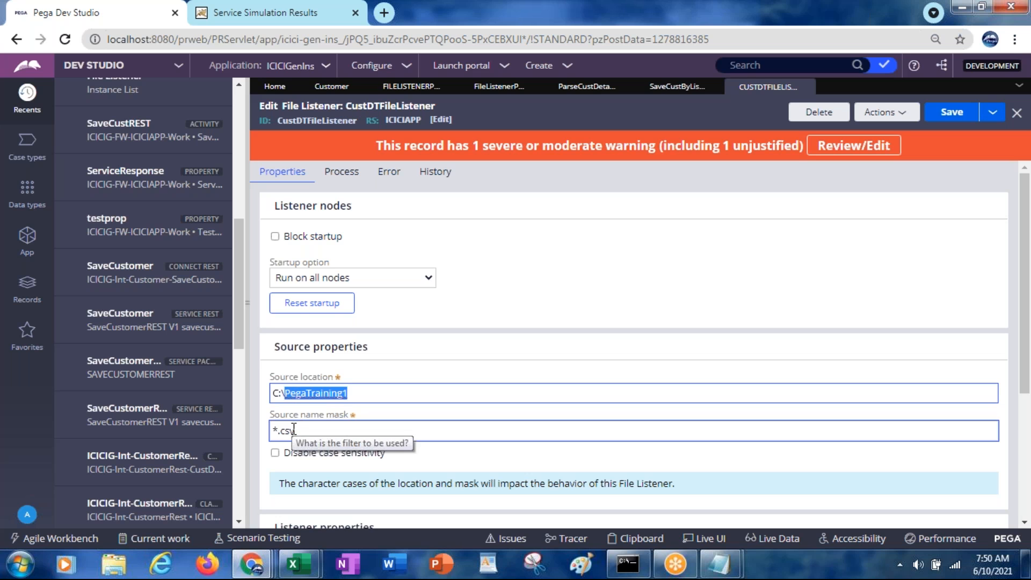
Create a folder named PegaTraining1 on the C: drive in Windows Explorer and open it.
{"action": "left_click", "coordinate": [113, 564]}
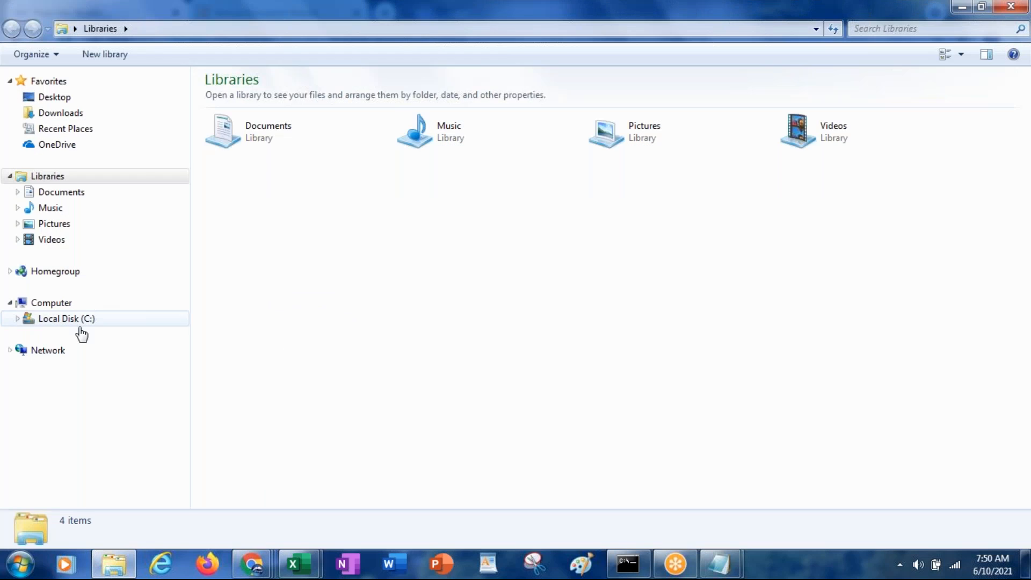
{"action": "left_click", "coordinate": [81, 321]}
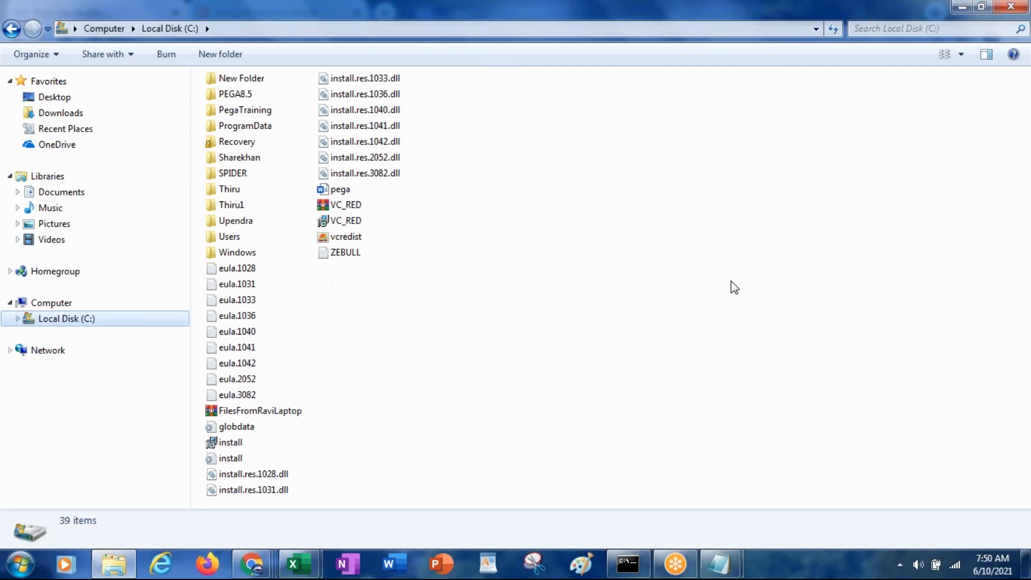
{"action": "right_click", "coordinate": [714, 220]}
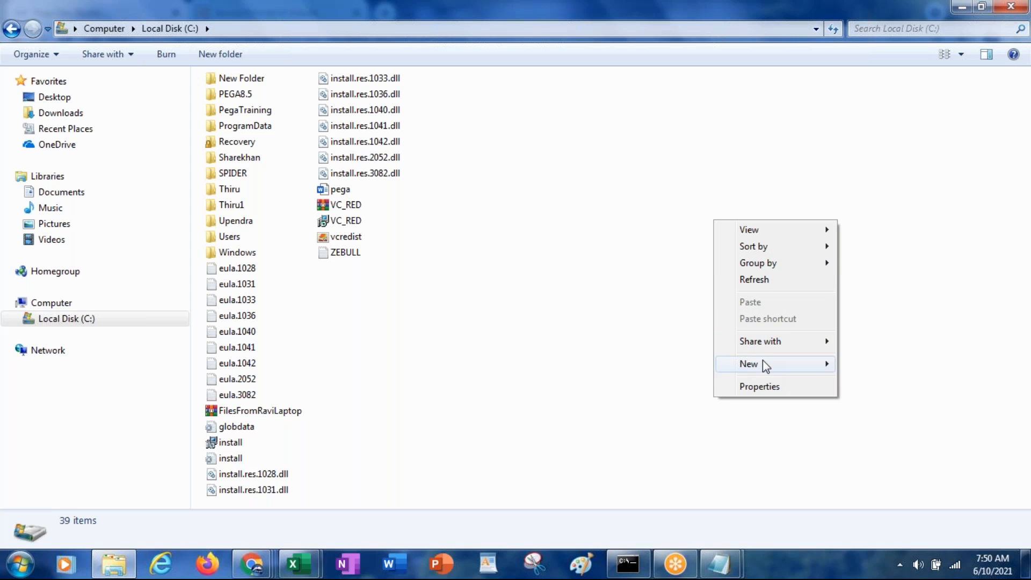
{"action": "mouse_move", "coordinate": [766, 365]}
{"action": "left_click", "coordinate": [890, 130]}
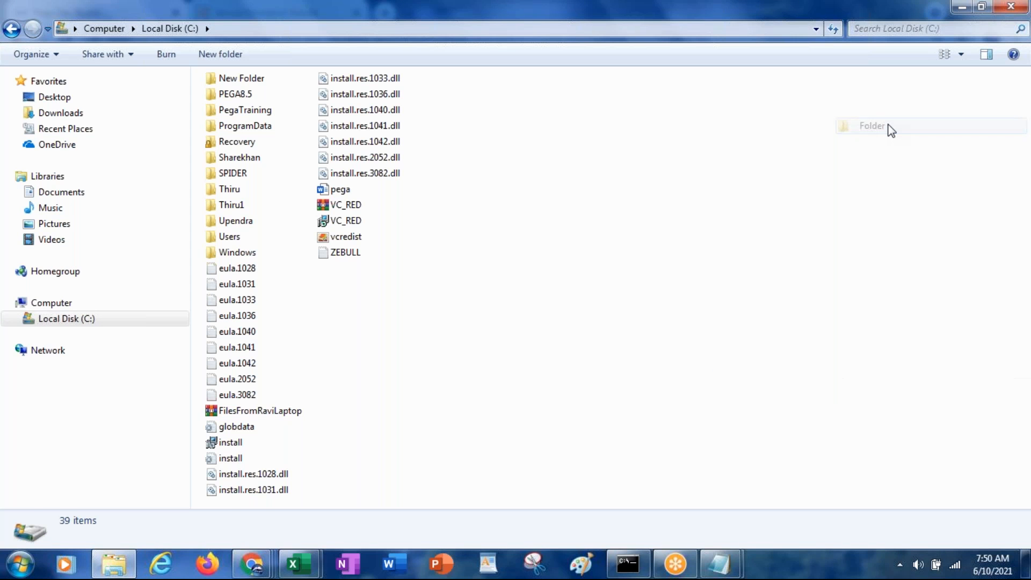
{"action": "type", "text": "Pega"}
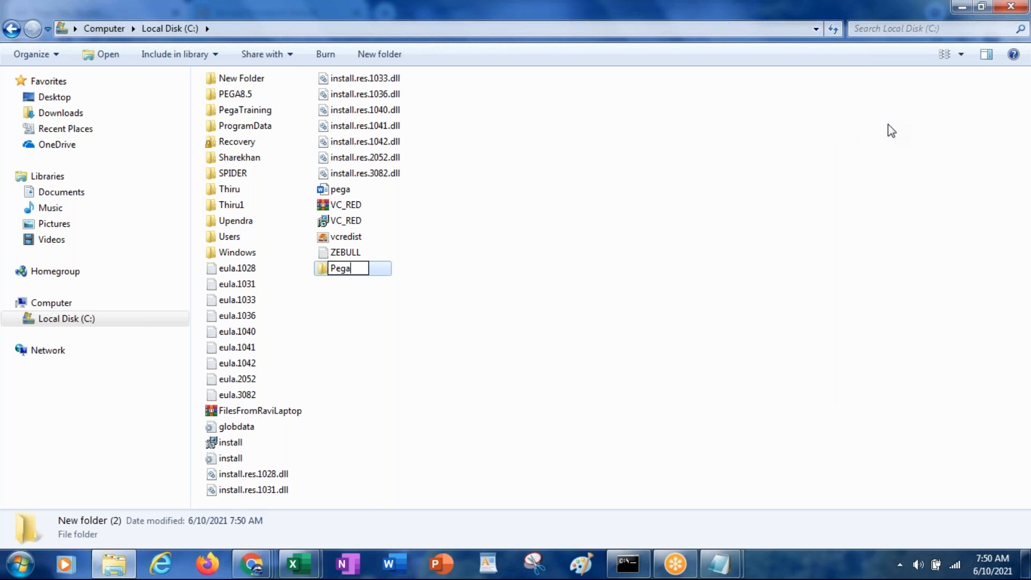
{"action": "type", "text": "Training1"}
{"action": "key", "text": "Return"}
{"action": "key", "text": "Return"}
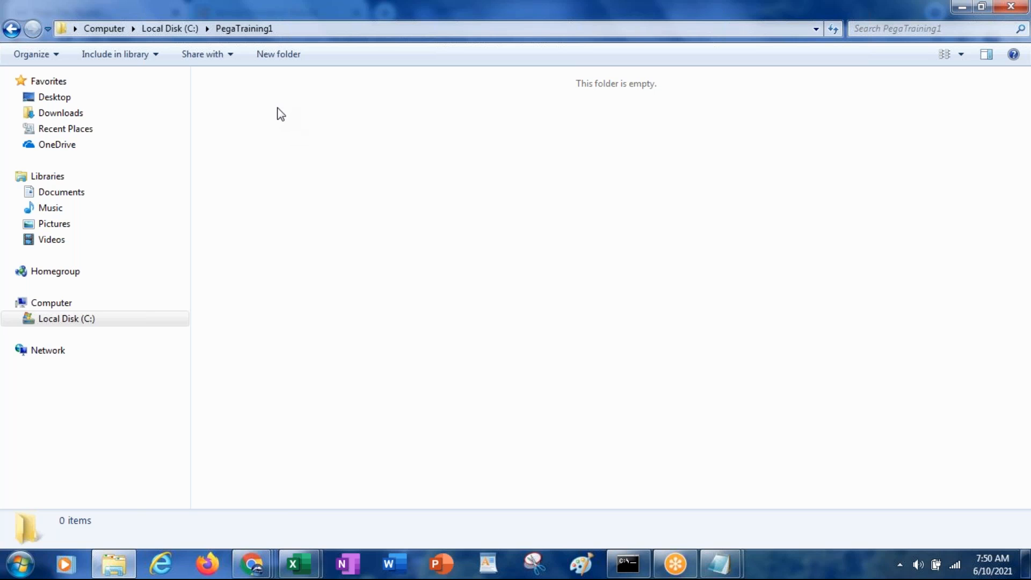
Return to the CustDTFileListener rule, set its source location to C:\PegaTraining1\ and save the rule.
{"action": "key", "text": "alt+Tab"}
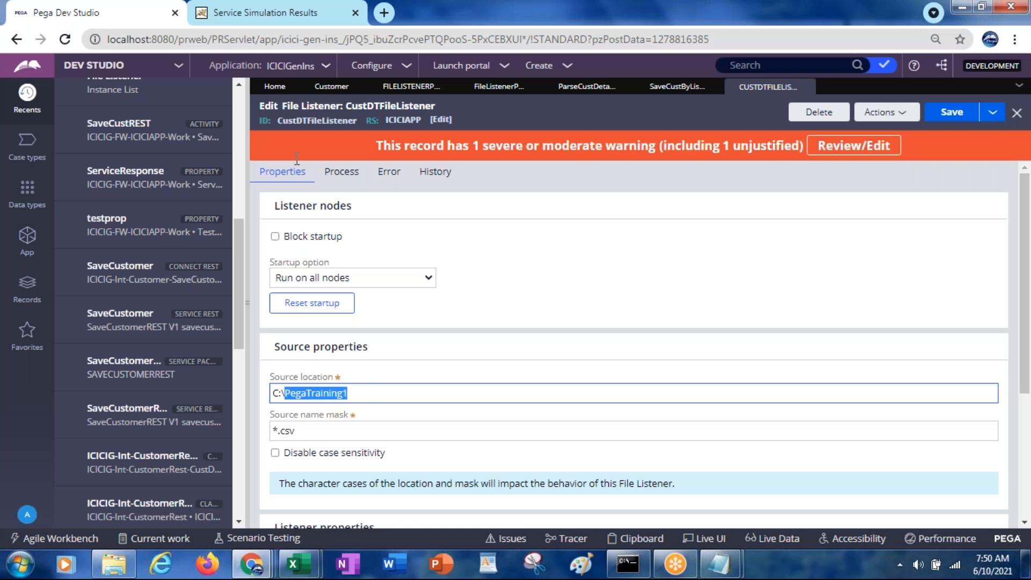
{"action": "left_click", "coordinate": [369, 396]}
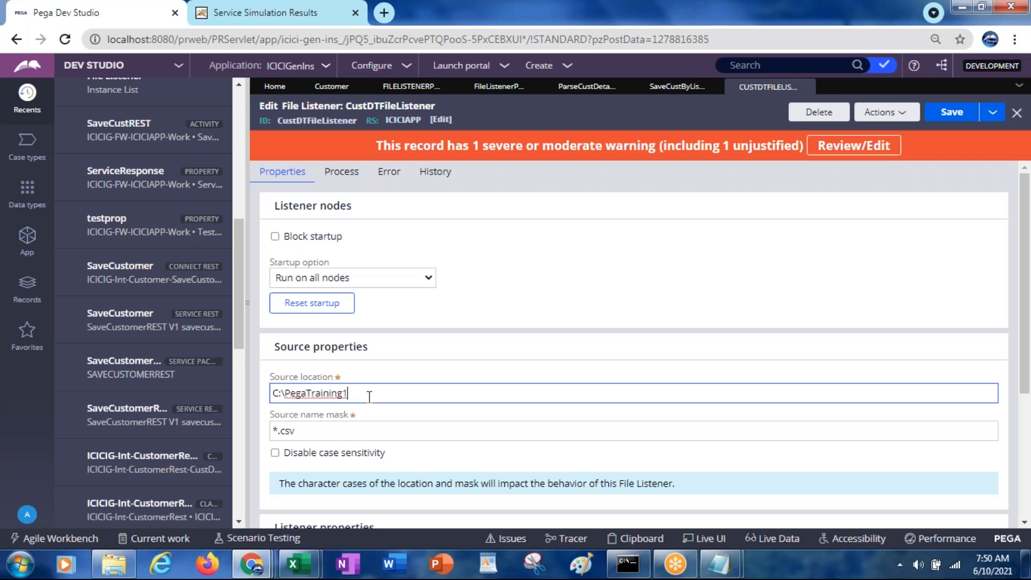
{"action": "type", "text": "\\"}
{"action": "left_click", "coordinate": [944, 117]}
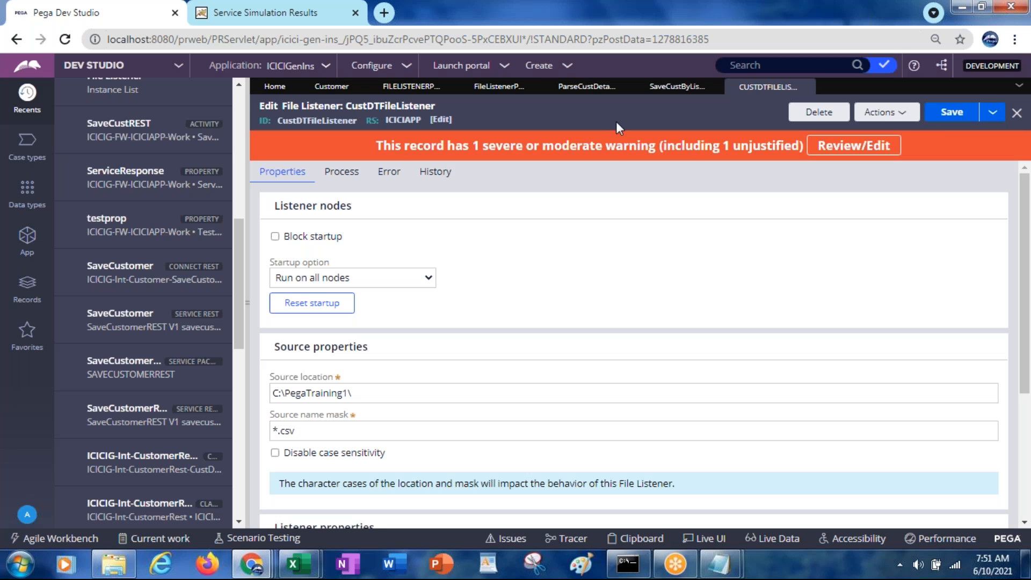
{"action": "left_click", "coordinate": [311, 40]}
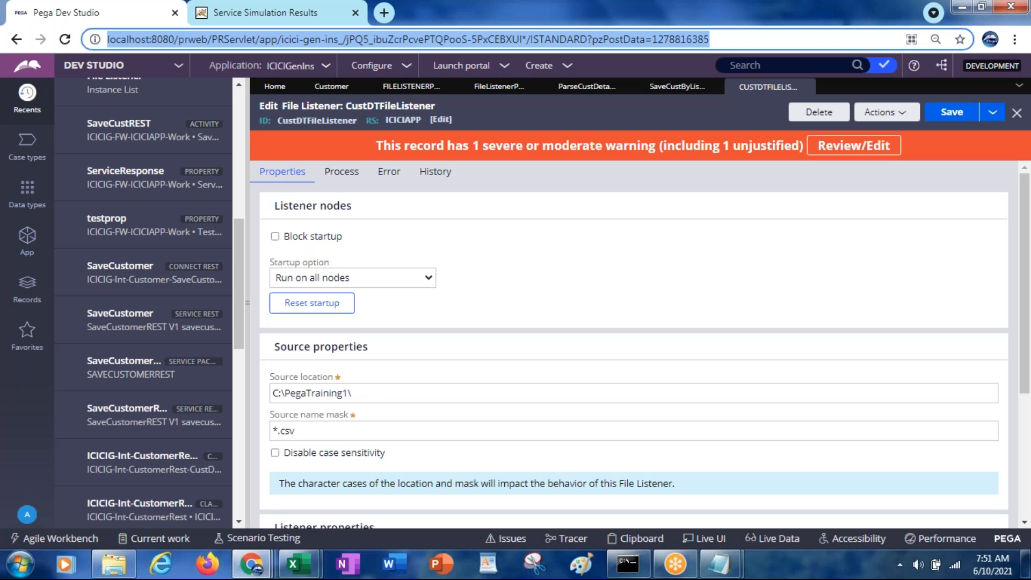
{"action": "left_click", "coordinate": [210, 567]}
{"action": "left_click", "coordinate": [208, 564]}
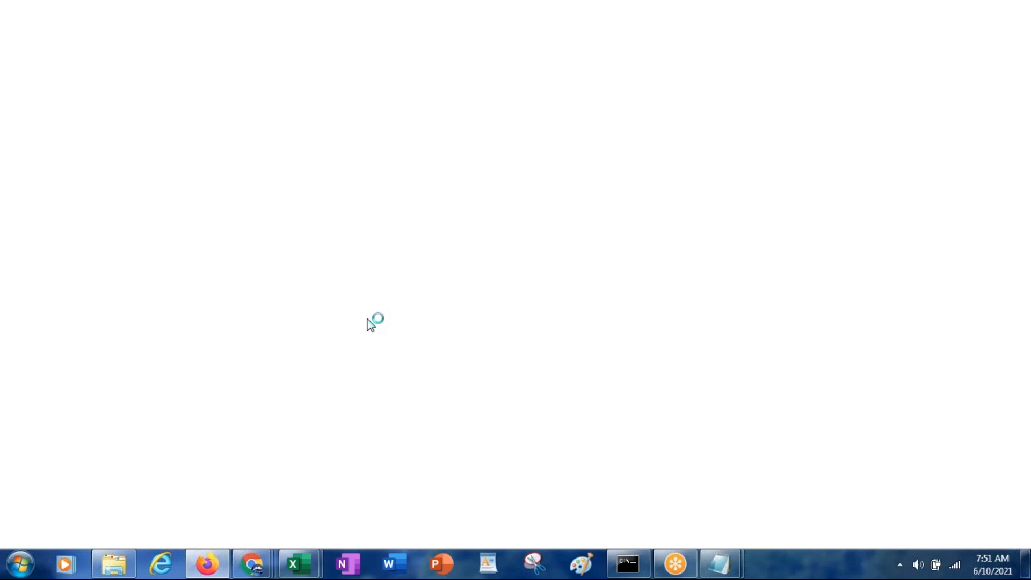
{"action": "key", "text": "alt+Tab"}
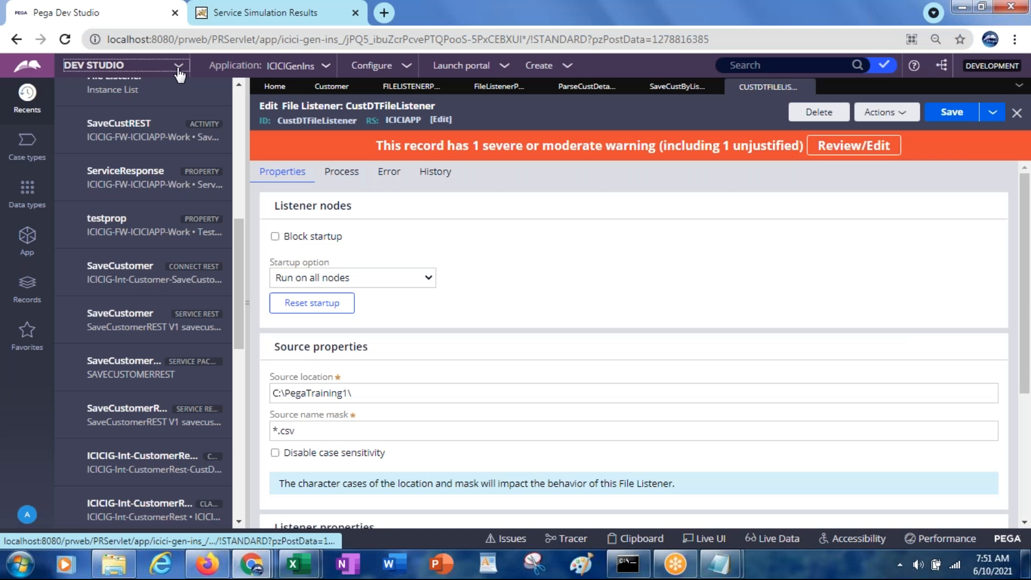
Switch from Dev Studio to Admin Studio and open the Listeners page among its resources.
{"action": "left_click", "coordinate": [179, 70]}
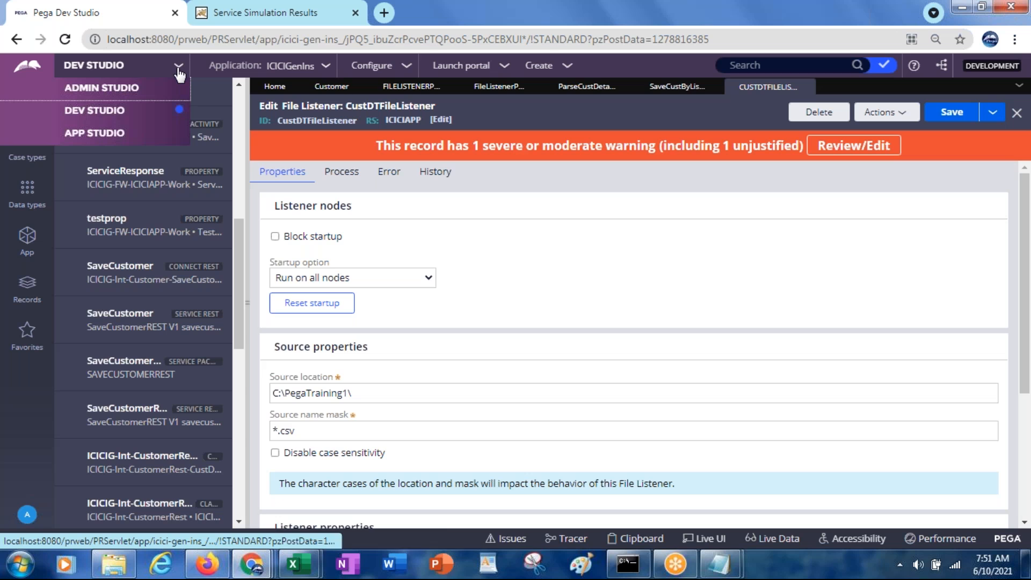
{"action": "left_click", "coordinate": [111, 92]}
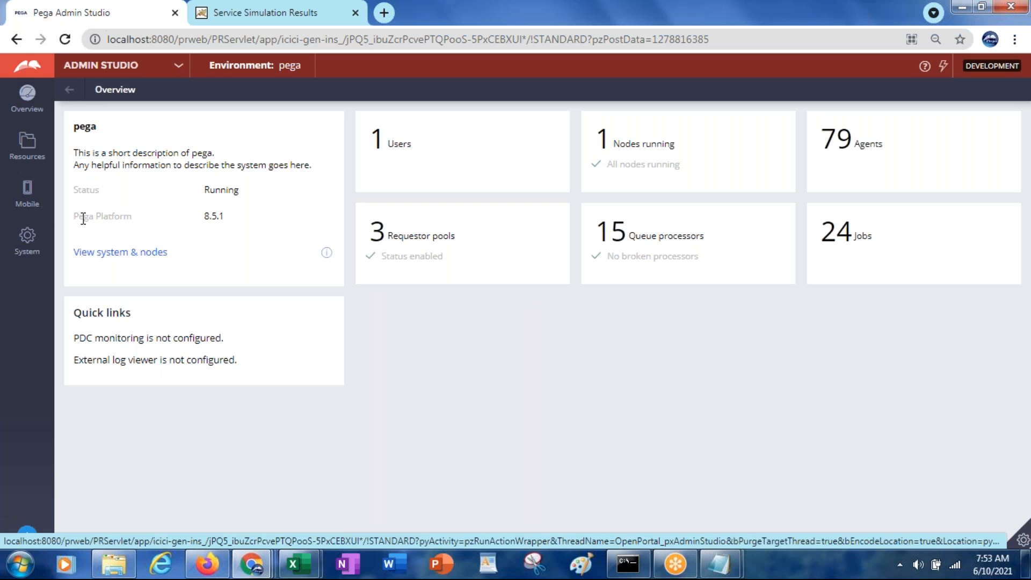
{"action": "left_click", "coordinate": [26, 142]}
{"action": "left_click", "coordinate": [26, 141]}
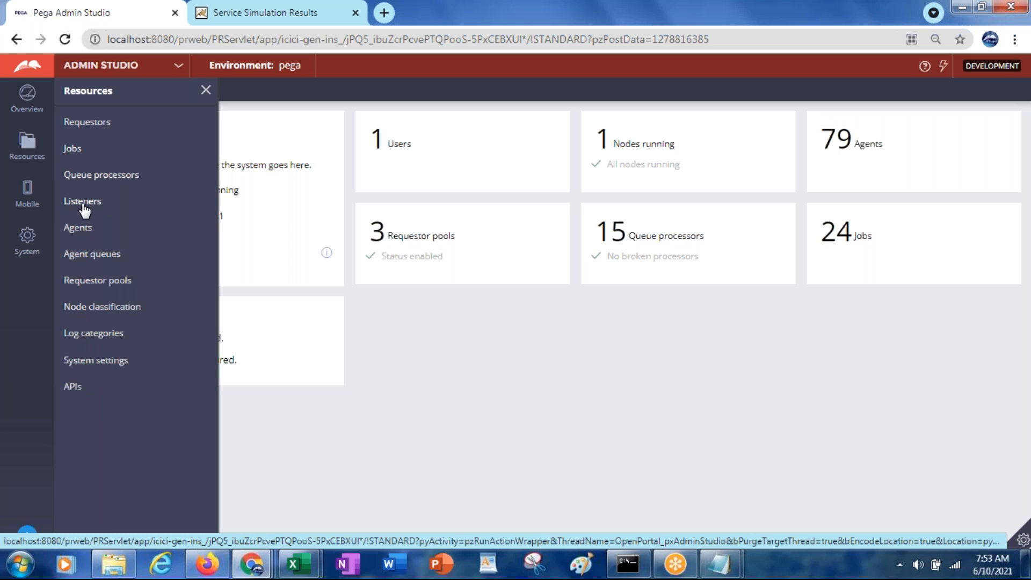
{"action": "left_click", "coordinate": [206, 90]}
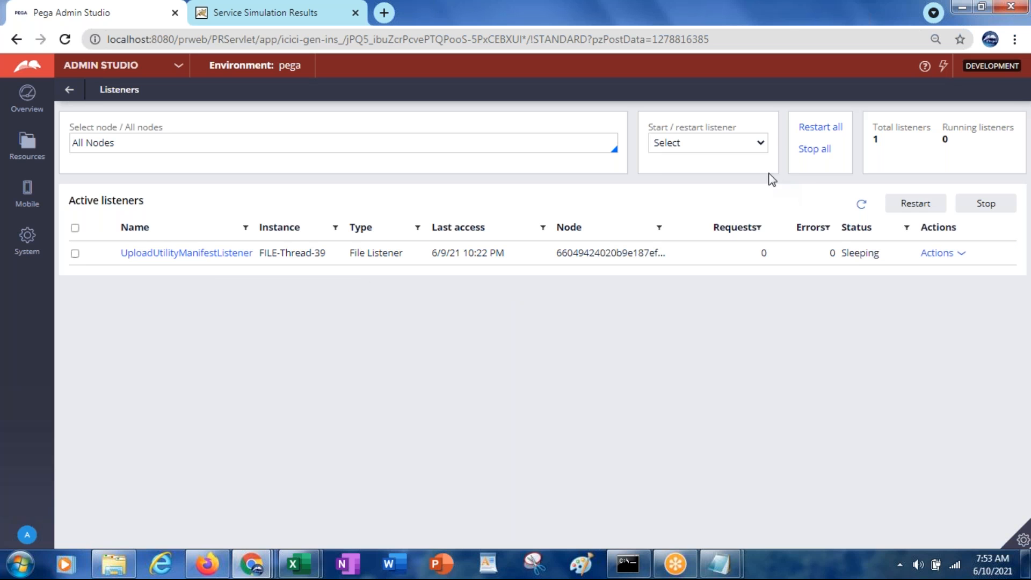
Start a new instance of CustDTFileListener on all nodes and refresh the active listeners list.
{"action": "left_click", "coordinate": [701, 143]}
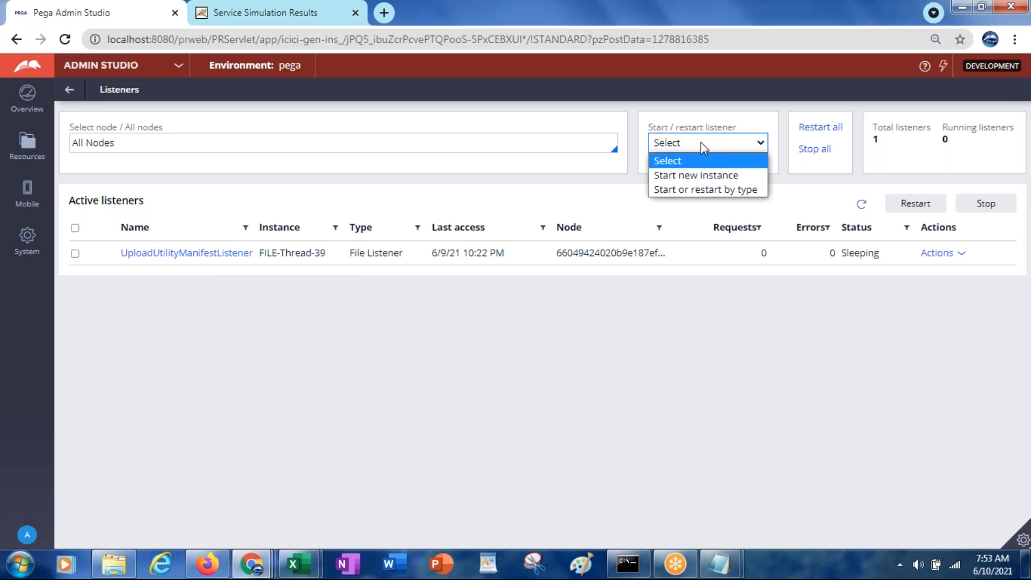
{"action": "left_click", "coordinate": [694, 175]}
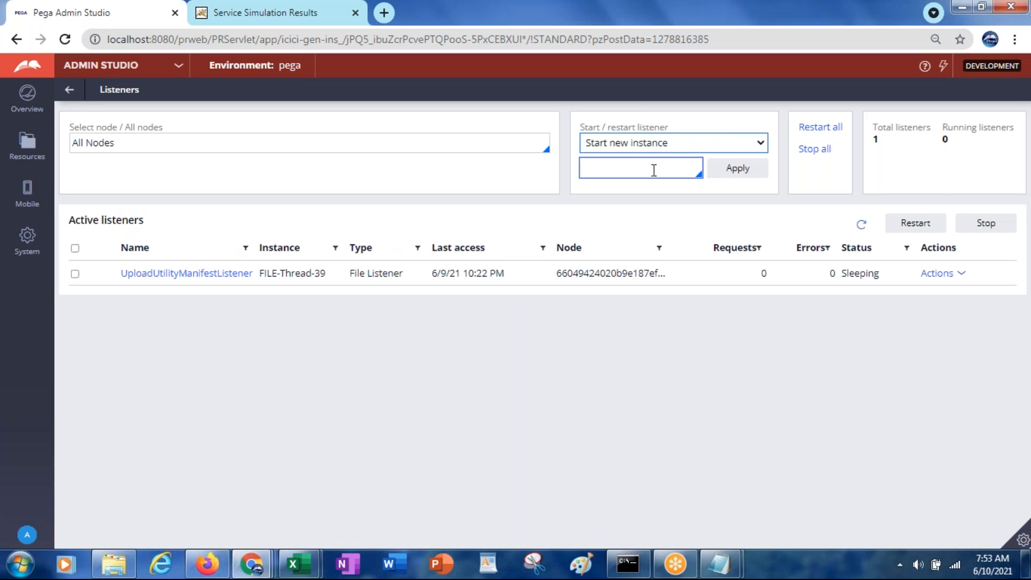
{"action": "left_click", "coordinate": [654, 169]}
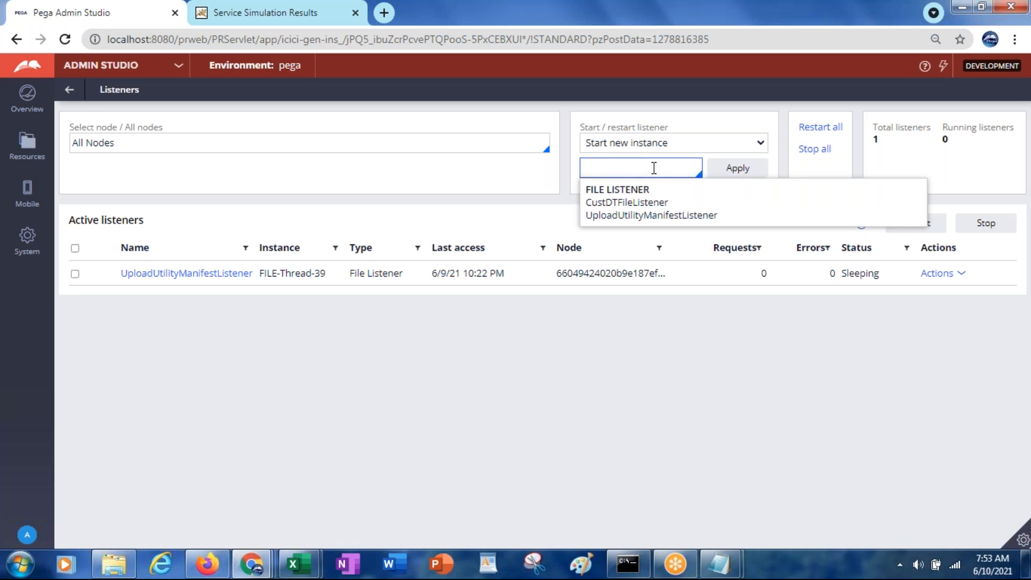
{"action": "left_click", "coordinate": [615, 203]}
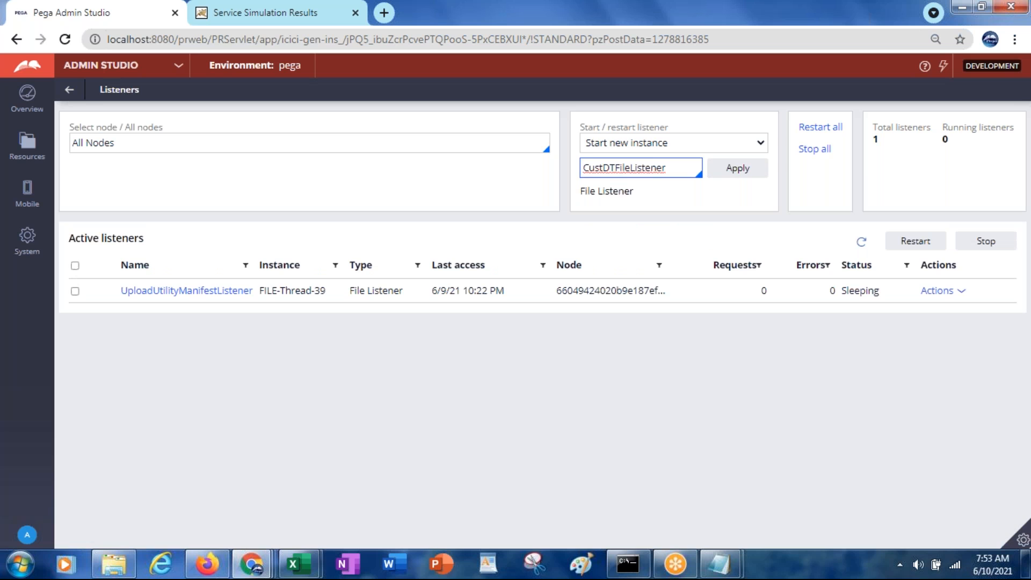
{"action": "left_click", "coordinate": [731, 176]}
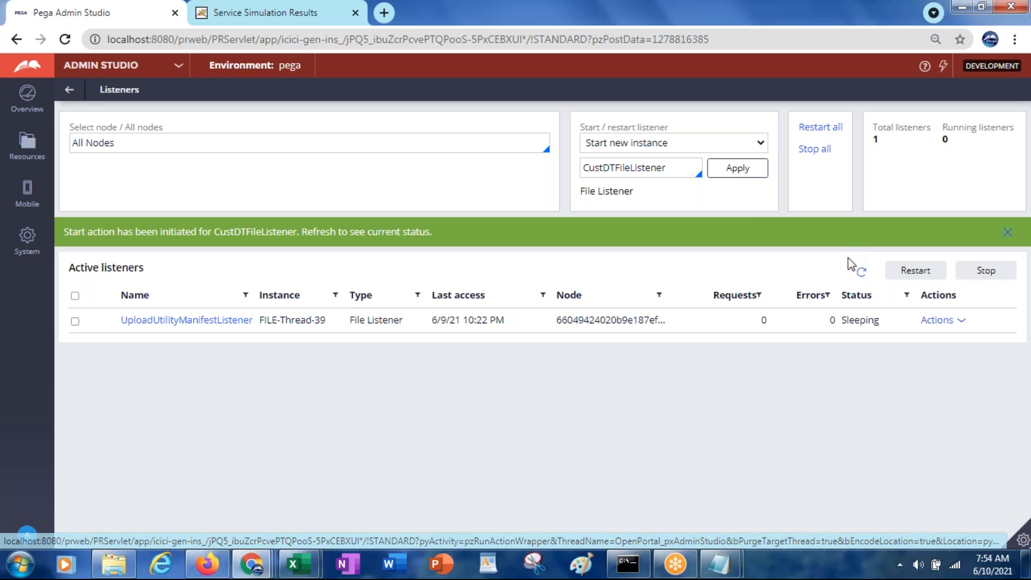
{"action": "left_click", "coordinate": [862, 273]}
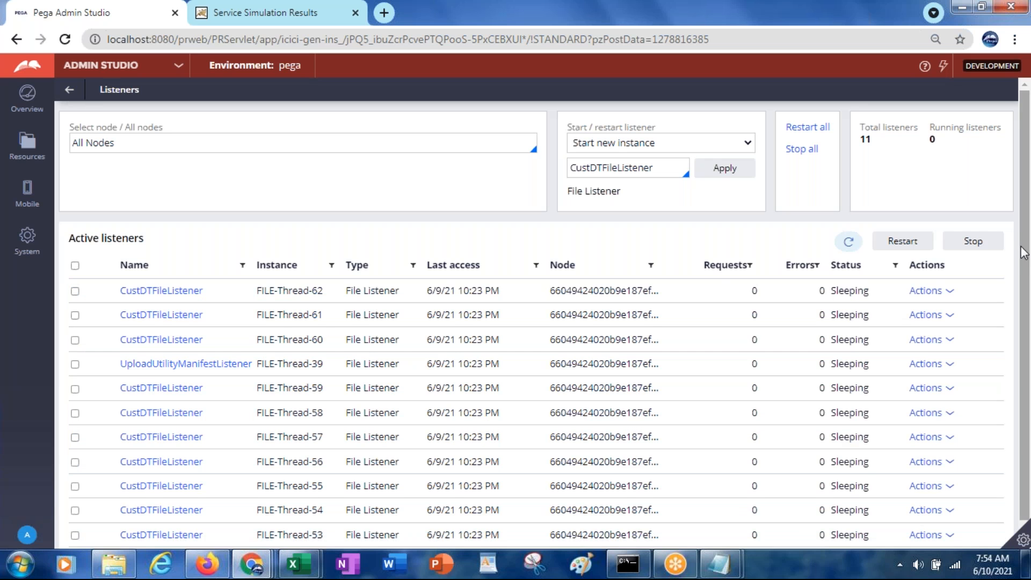
{"action": "scroll", "coordinate": [1021, 253], "scroll_direction": "down", "scroll_amount": 1}
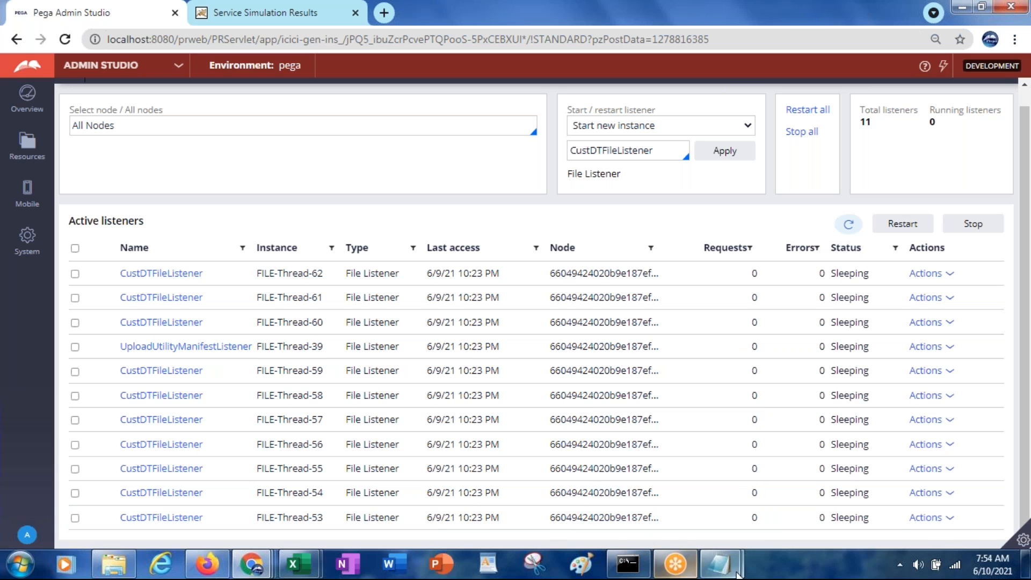
Switch to the CustomerDetails file in Notepad and delete its column header line, including the empty line left behind.
{"action": "mouse_move", "coordinate": [726, 573]}
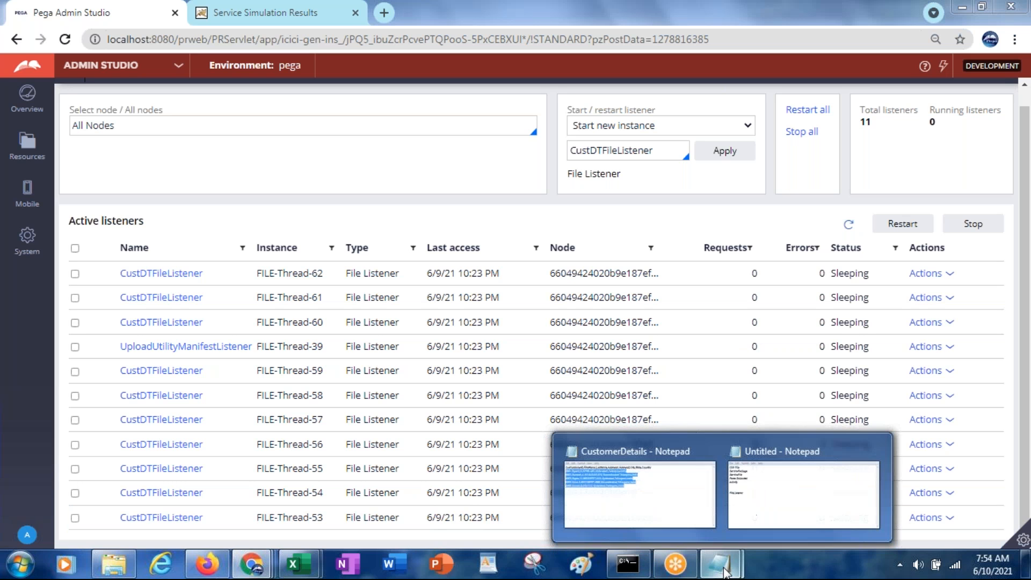
{"action": "left_click", "coordinate": [627, 499]}
{"action": "left_click", "coordinate": [486, 221]}
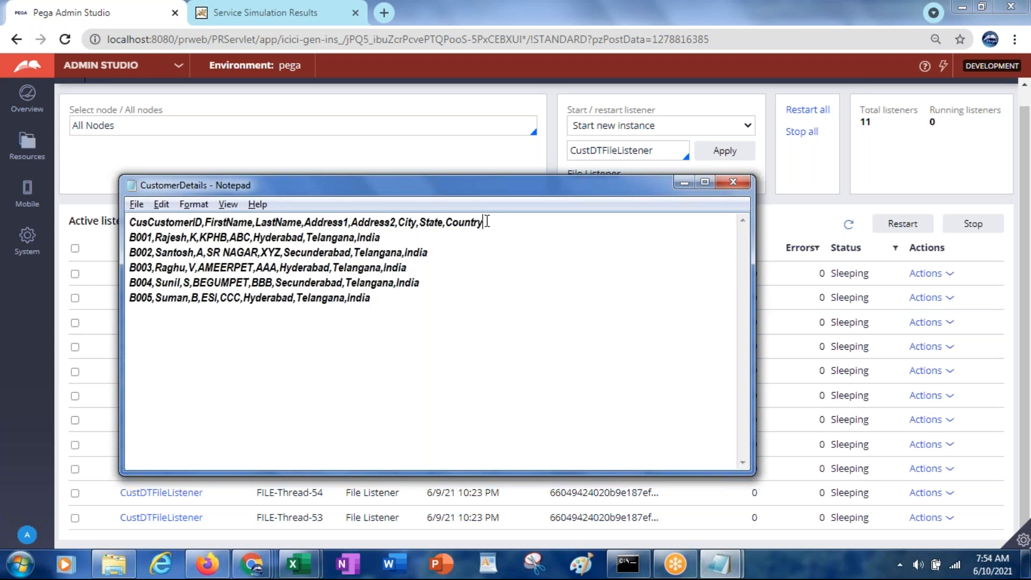
{"action": "key", "text": "shift+Left"}
{"action": "key", "text": "shift+Left"}
{"action": "key", "text": "shift+Left"}
{"action": "key", "text": "shift+Left"}
{"action": "key", "text": "shift+Left"}
{"action": "key", "text": "shift+Left"}
{"action": "key", "text": "shift+Left"}
{"action": "key", "text": "shift+Left"}
{"action": "key", "text": "shift+Left"}
{"action": "key", "text": "shift+Left"}
{"action": "key", "text": "shift+Left"}
{"action": "key", "text": "shift+Left"}
{"action": "key", "text": "shift+Left"}
{"action": "key", "text": "shift+Left"}
{"action": "key", "text": "shift+Left"}
{"action": "key", "text": "shift+Left"}
{"action": "key", "text": "shift+Left"}
{"action": "key", "text": "shift+Left"}
{"action": "key", "text": "shift+Left"}
{"action": "key", "text": "shift+Left"}
{"action": "key", "text": "shift+Left"}
{"action": "key", "text": "shift+Left"}
{"action": "key", "text": "shift+Left"}
{"action": "key", "text": "shift+Left"}
{"action": "key", "text": "shift+Left"}
{"action": "key", "text": "shift+Left"}
{"action": "key", "text": "shift+Left"}
{"action": "key", "text": "shift+Left"}
{"action": "key", "text": "shift+Left"}
{"action": "key", "text": "shift+Left"}
{"action": "key", "text": "shift+Left"}
{"action": "key", "text": "shift+Left"}
{"action": "key", "text": "shift+Left"}
{"action": "key", "text": "shift+Left"}
{"action": "key", "text": "shift+Left"}
{"action": "key", "text": "shift+Left"}
{"action": "key", "text": "shift+Left"}
{"action": "key", "text": "shift+Left"}
{"action": "key", "text": "shift+Left"}
{"action": "key", "text": "shift+Left"}
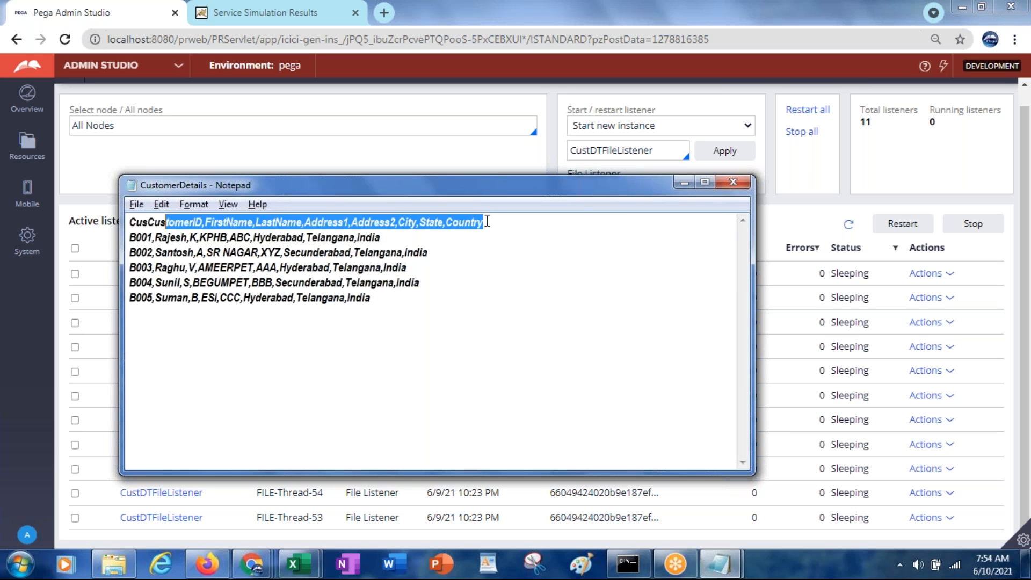
{"action": "key", "text": "Delete"}
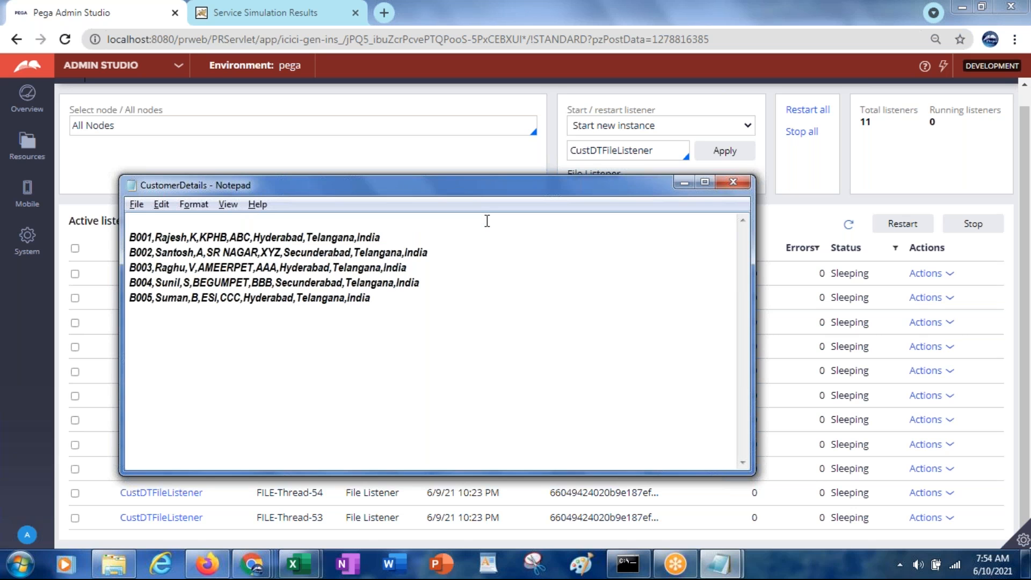
{"action": "key", "text": "Delete"}
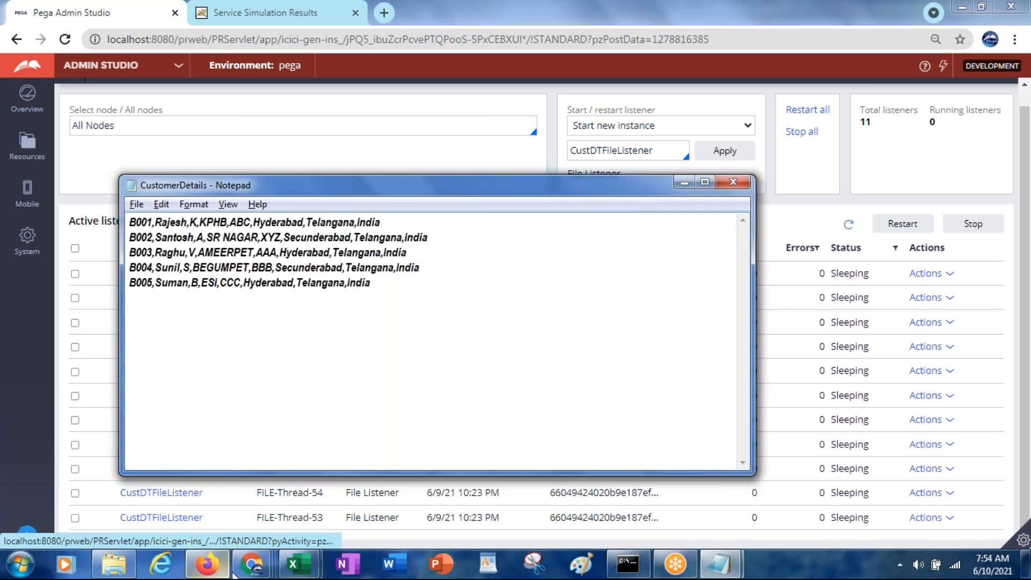
Switch to the browser, change from Admin Studio to Dev Studio and open the Customer data type's records.
{"action": "mouse_move", "coordinate": [247, 573]}
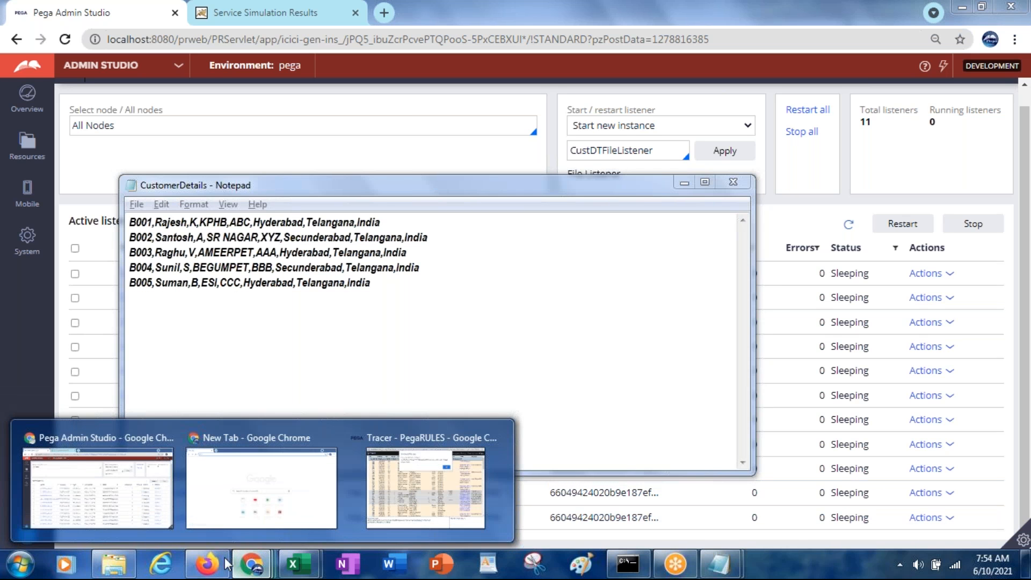
{"action": "left_click", "coordinate": [139, 479]}
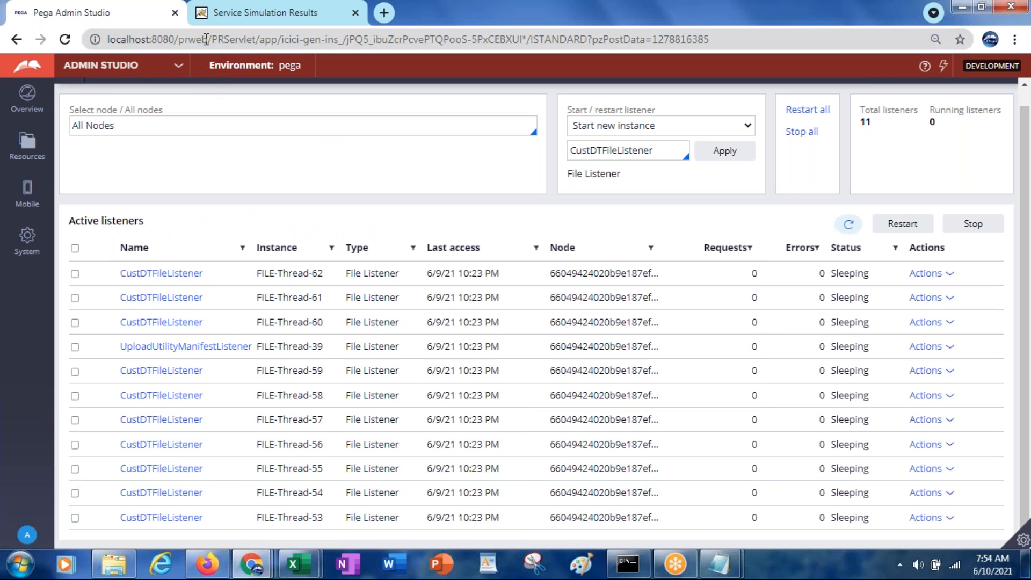
{"action": "left_click", "coordinate": [180, 74]}
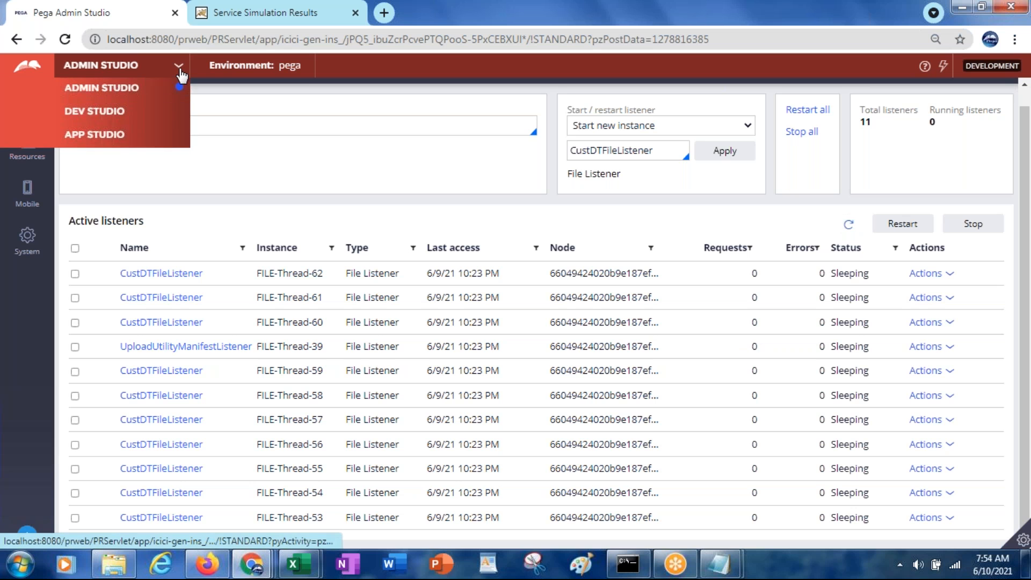
{"action": "left_click", "coordinate": [110, 115]}
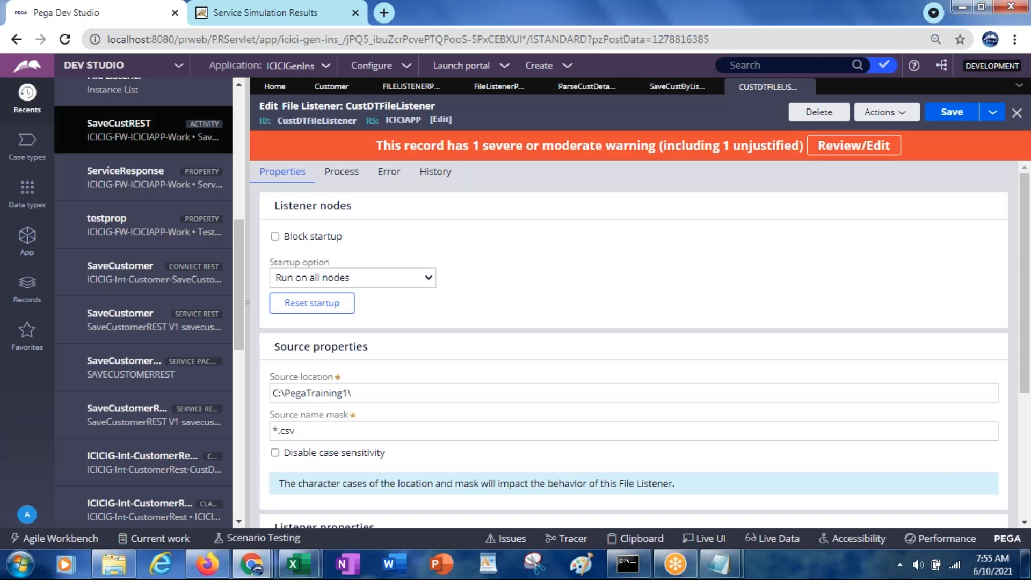
{"action": "left_click", "coordinate": [326, 88]}
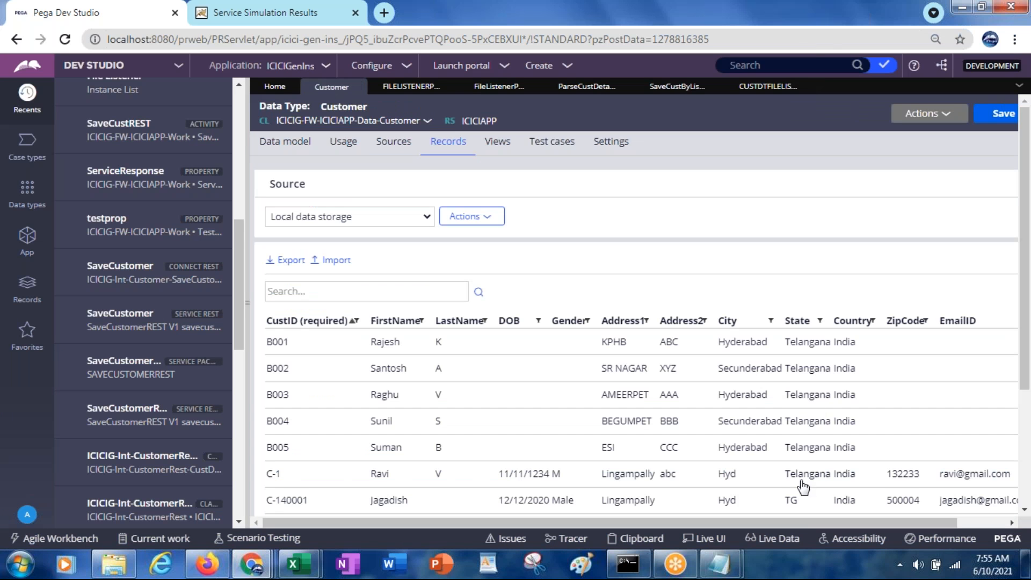
Delete the first five Customer records, the ones matching the CustomerDetails file, and save the data type.
{"action": "left_click_drag", "start_coordinate": [808, 522], "coordinate": [856, 522]}
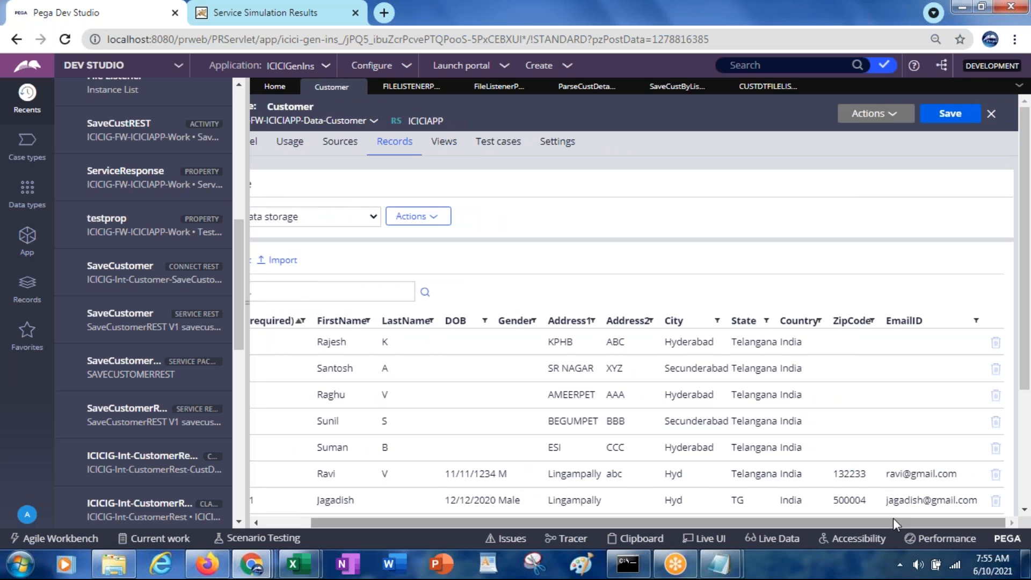
{"action": "left_click", "coordinate": [996, 342]}
{"action": "left_click", "coordinate": [996, 343]}
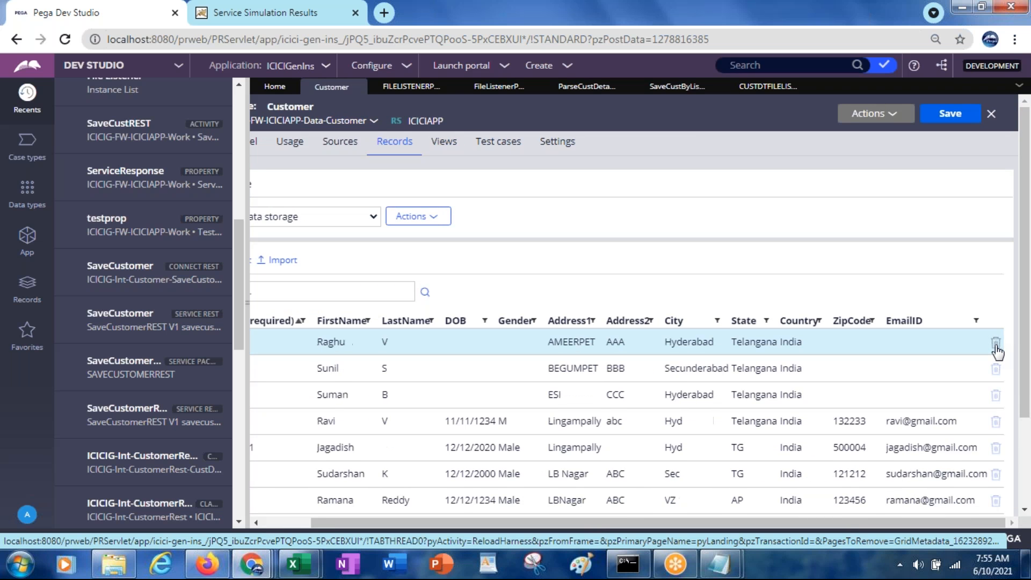
{"action": "left_click", "coordinate": [995, 344]}
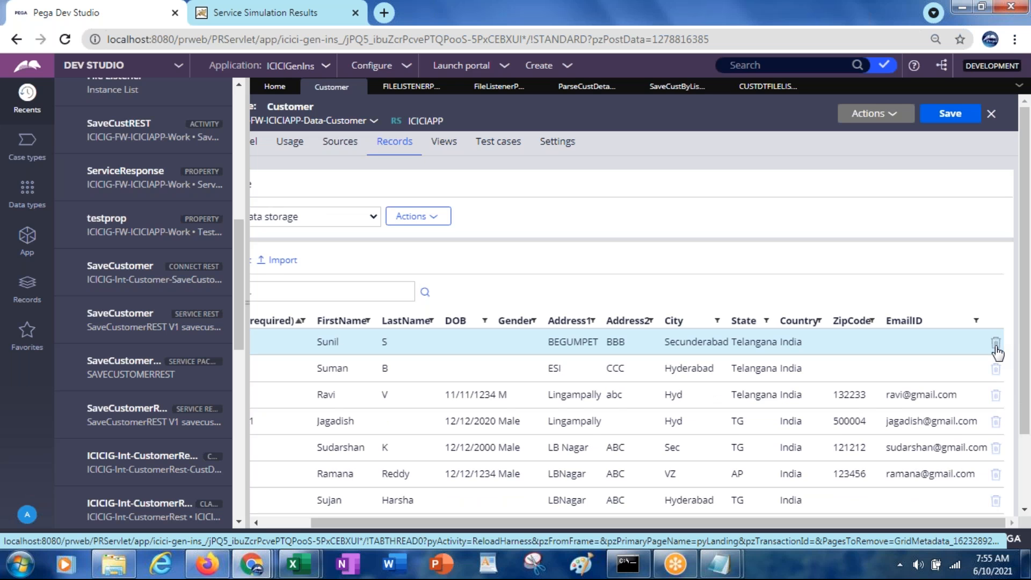
{"action": "left_click", "coordinate": [995, 344]}
{"action": "left_click", "coordinate": [994, 347]}
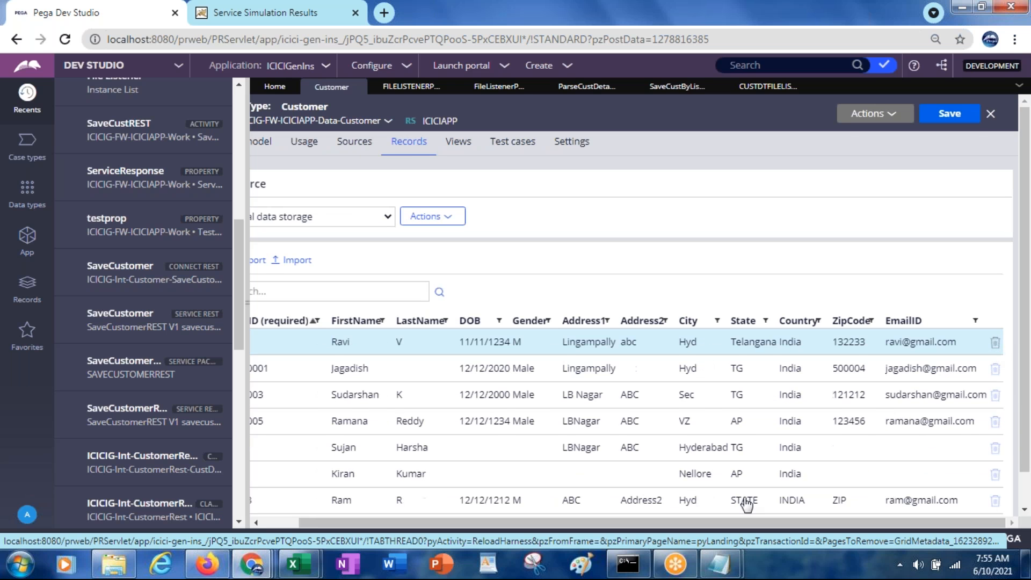
{"action": "left_click_drag", "start_coordinate": [619, 524], "coordinate": [583, 523]}
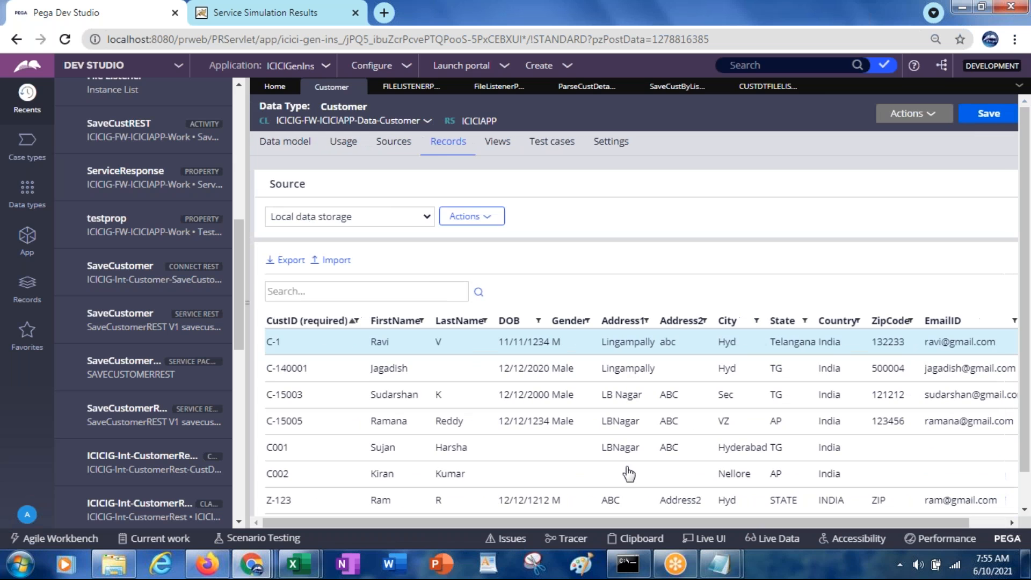
{"action": "left_click", "coordinate": [982, 118]}
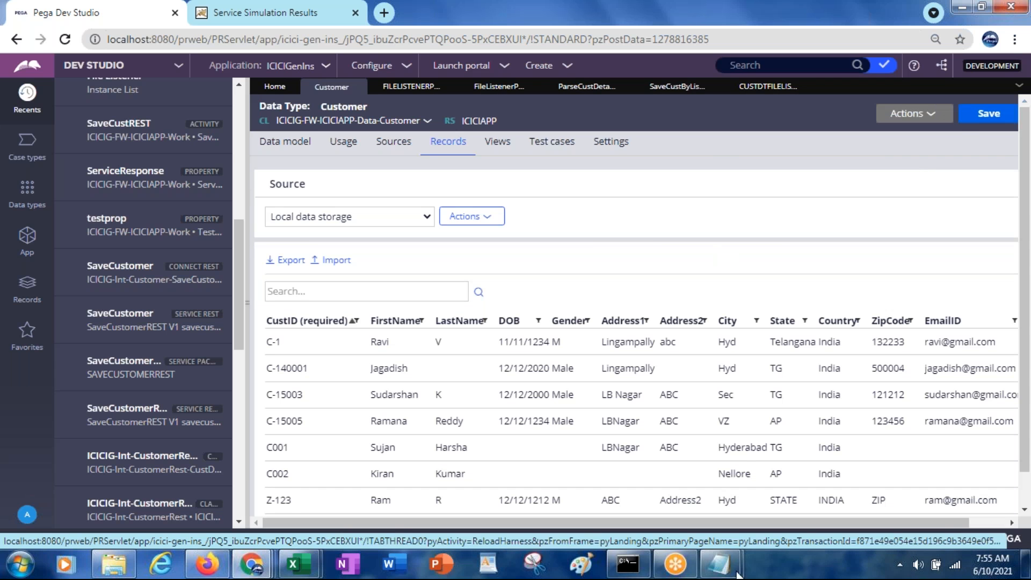
Switch to the CustomerDetails file in Notepad and start saving a copy into the C:\PegaTraining1 folder.
{"action": "mouse_move", "coordinate": [722, 570]}
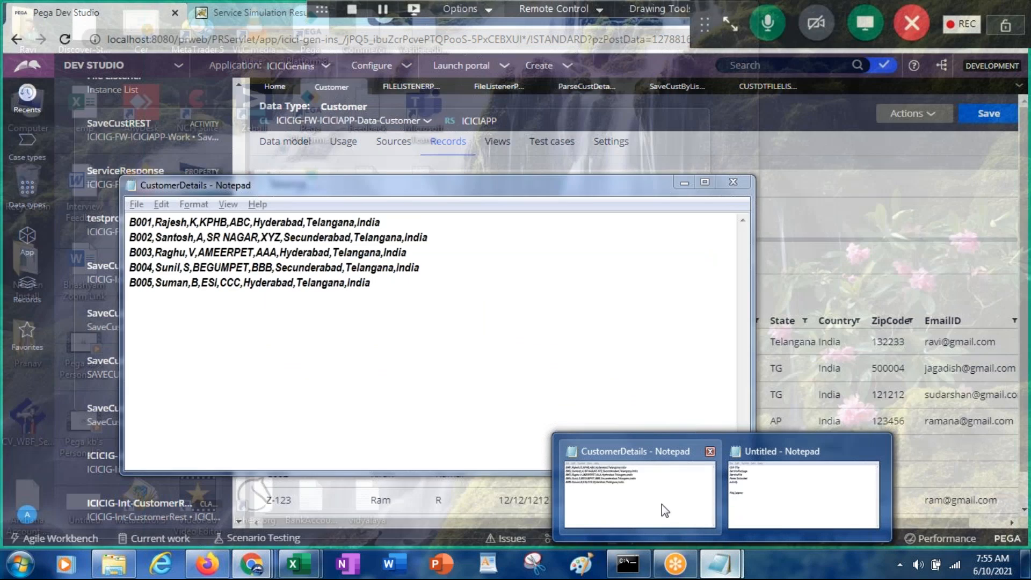
{"action": "left_click", "coordinate": [662, 504]}
{"action": "left_click", "coordinate": [136, 205]}
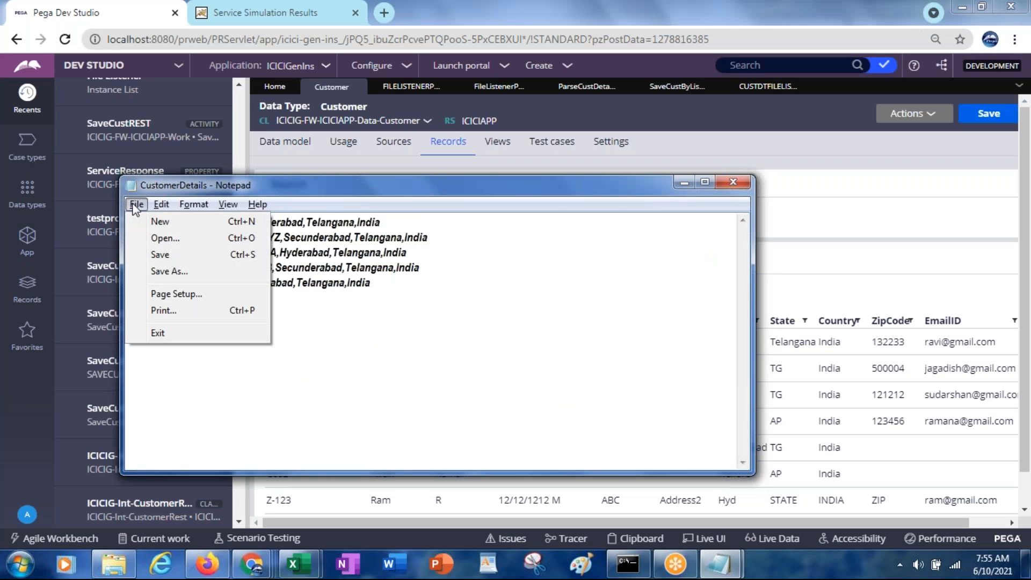
{"action": "left_click", "coordinate": [169, 271]}
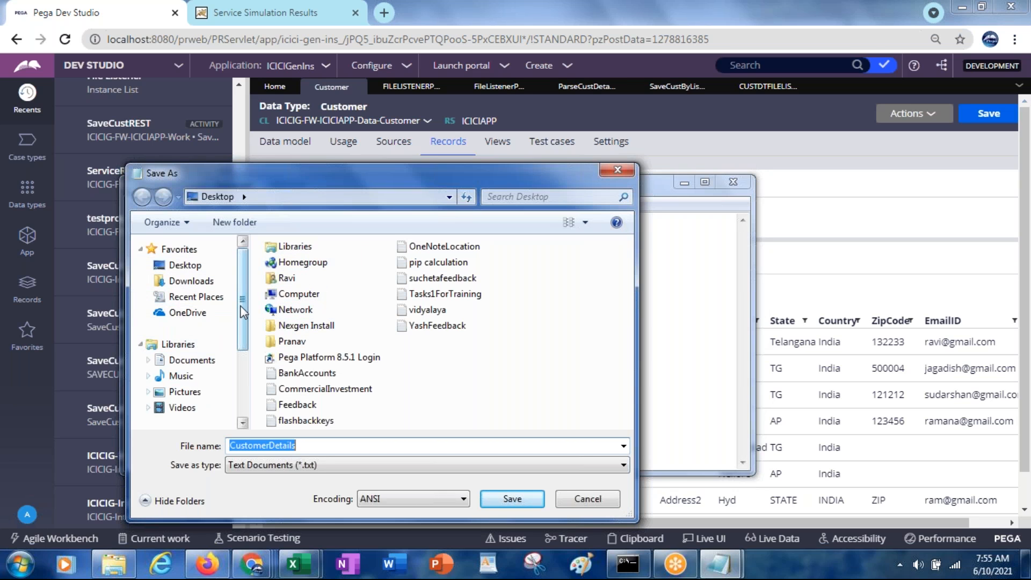
{"action": "left_click_drag", "start_coordinate": [242, 311], "coordinate": [243, 378]}
{"action": "left_click", "coordinate": [196, 369]}
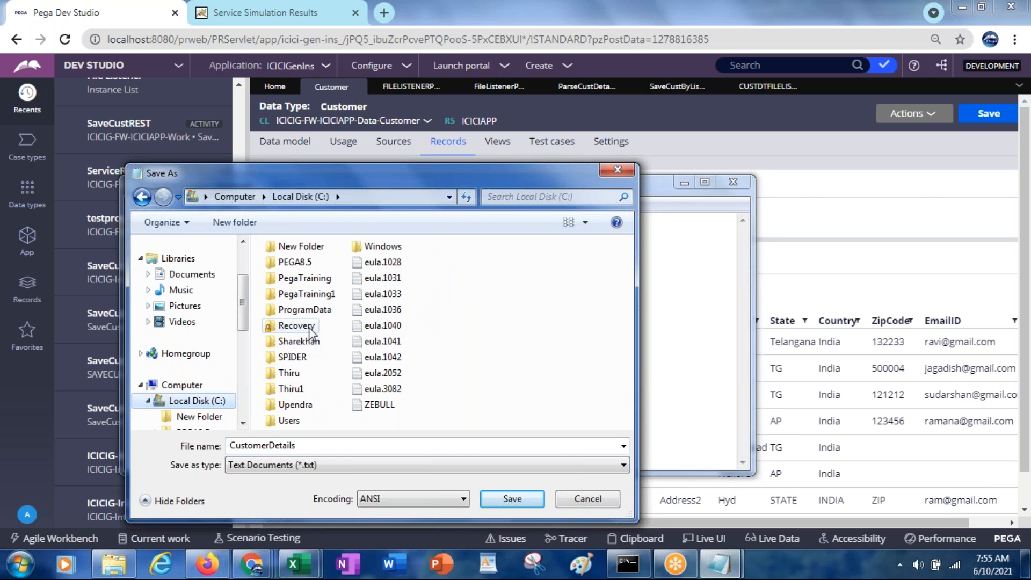
{"action": "double_click", "coordinate": [300, 293]}
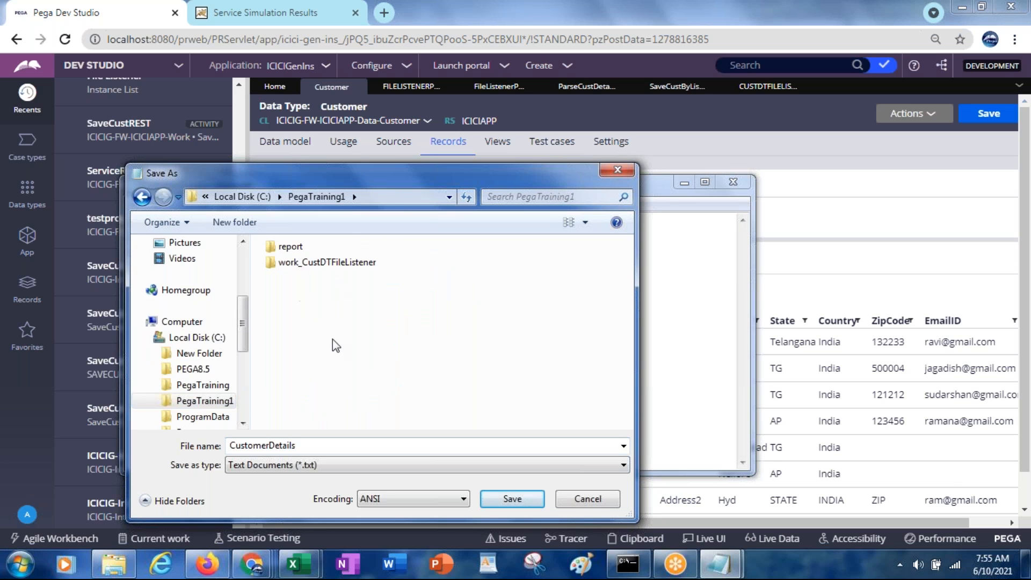
Name the copy "CustomerDetails.csv" in quotation marks, save it and minimize Notepad.
{"action": "double_click", "coordinate": [310, 447]}
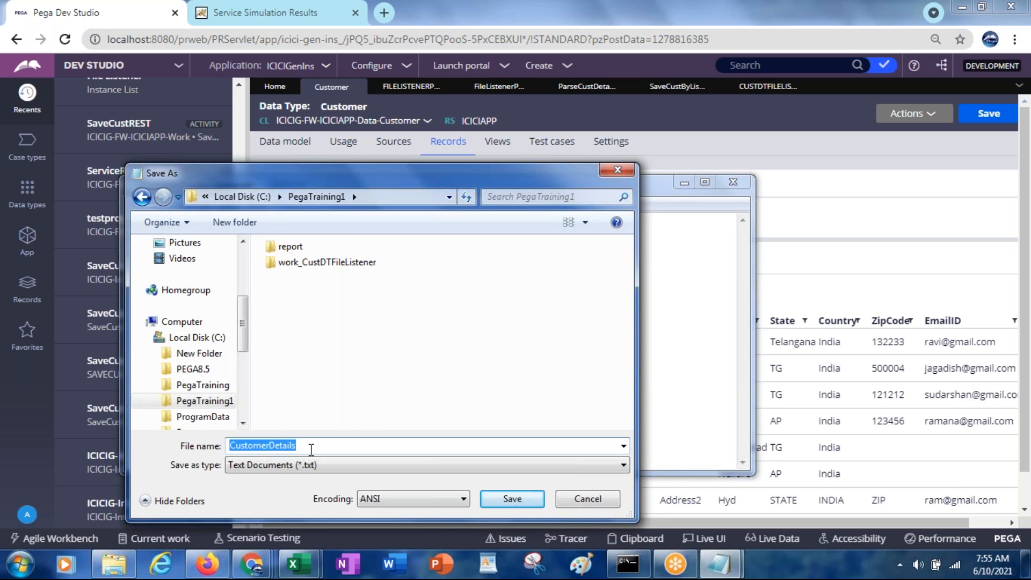
{"action": "left_click", "coordinate": [311, 449]}
{"action": "type", "text": ".csv\""}
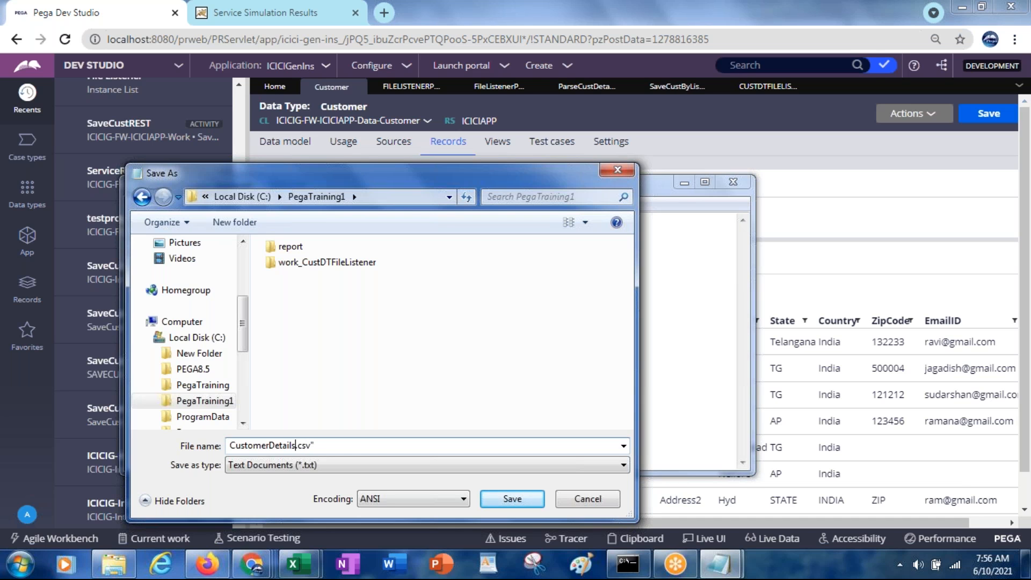
{"action": "key", "text": "Home"}
{"action": "type", "text": "\""}
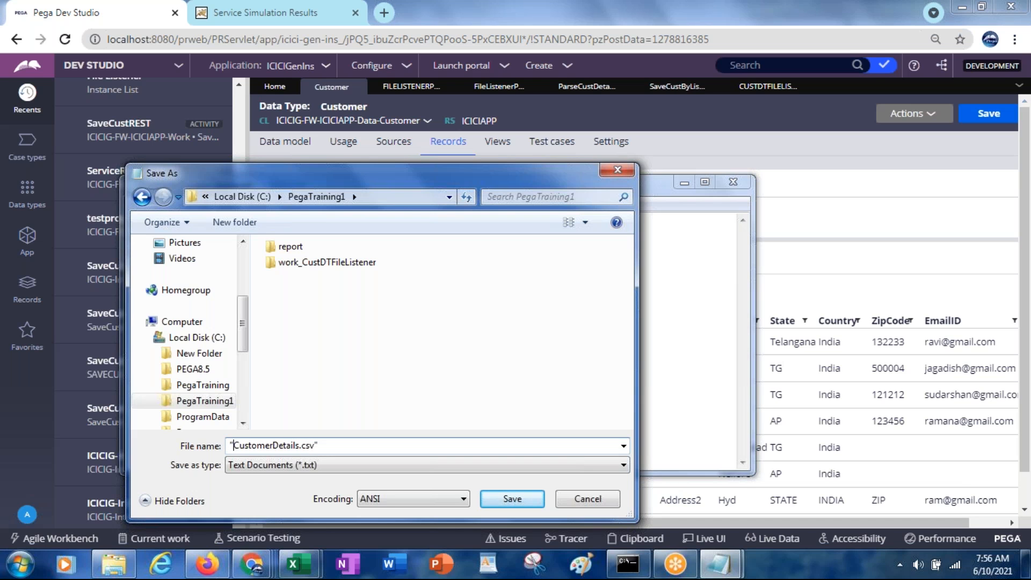
{"action": "left_click", "coordinate": [524, 499]}
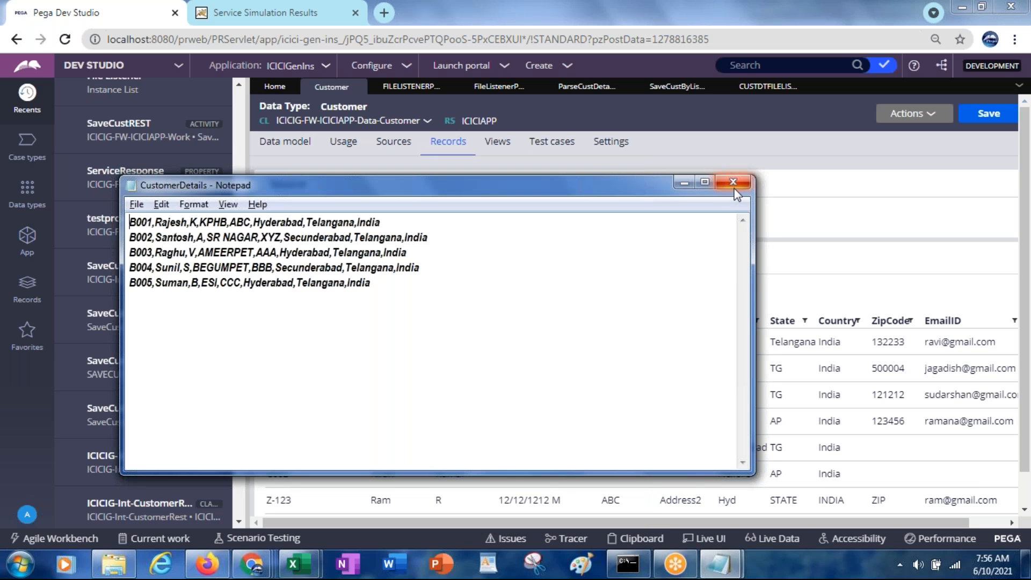
{"action": "left_click", "coordinate": [683, 184]}
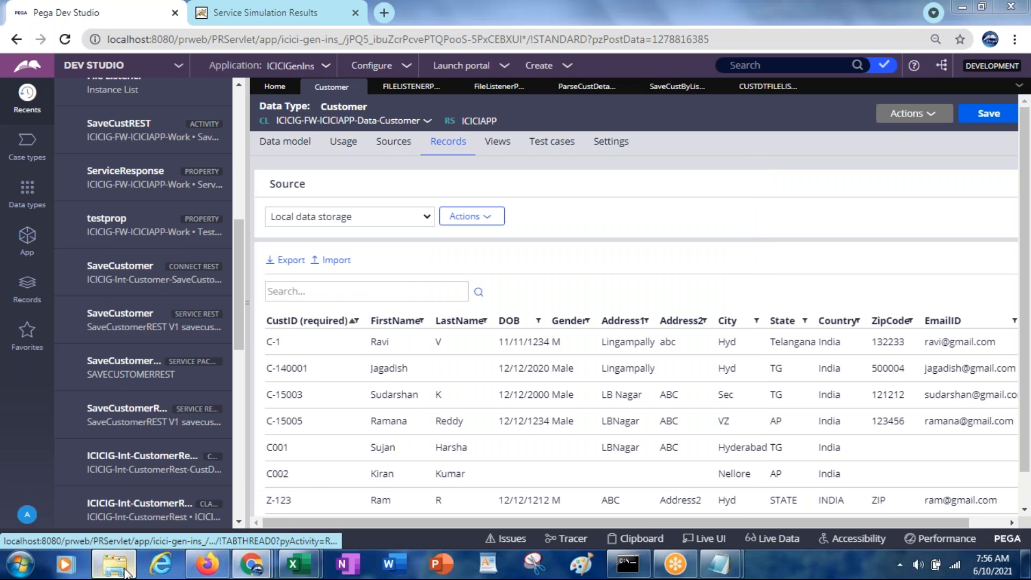
Check the PegaTraining1 folder in Windows Explorer for the CustomerDetails file, and return to the browser.
{"action": "left_click", "coordinate": [110, 552]}
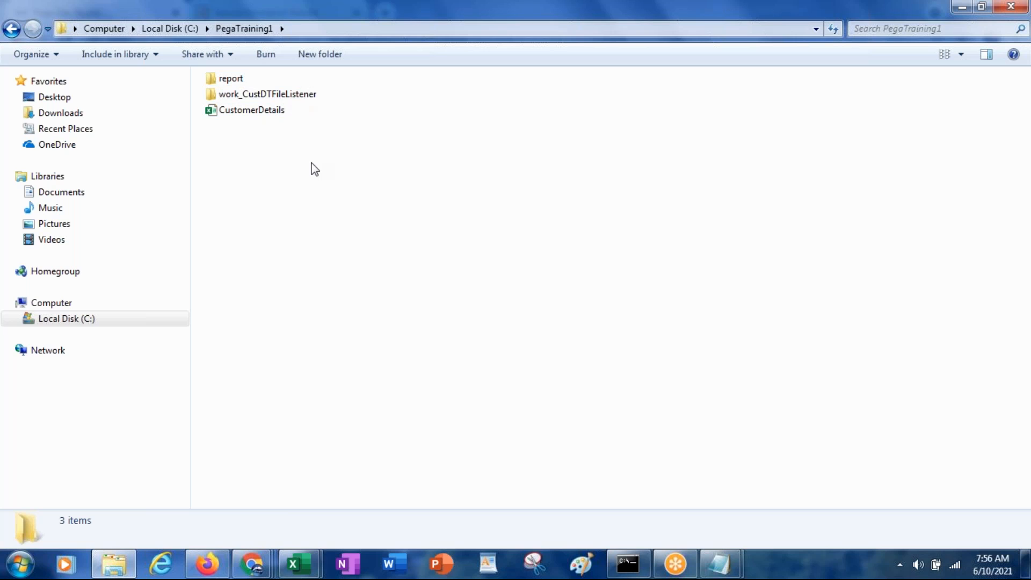
{"action": "key", "text": "alt+Tab"}
{"action": "key", "text": "alt+Tab"}
{"action": "key", "text": "alt+Tab"}
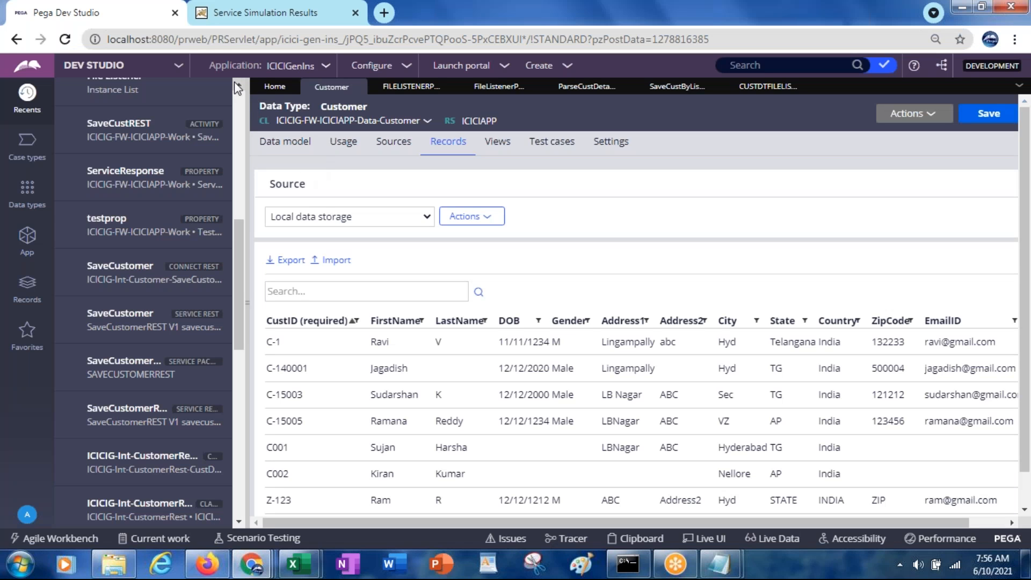
Switch to Admin Studio, refresh the active listeners list and examine the request counts of the CustDTFileListener instances.
{"action": "left_click", "coordinate": [178, 66]}
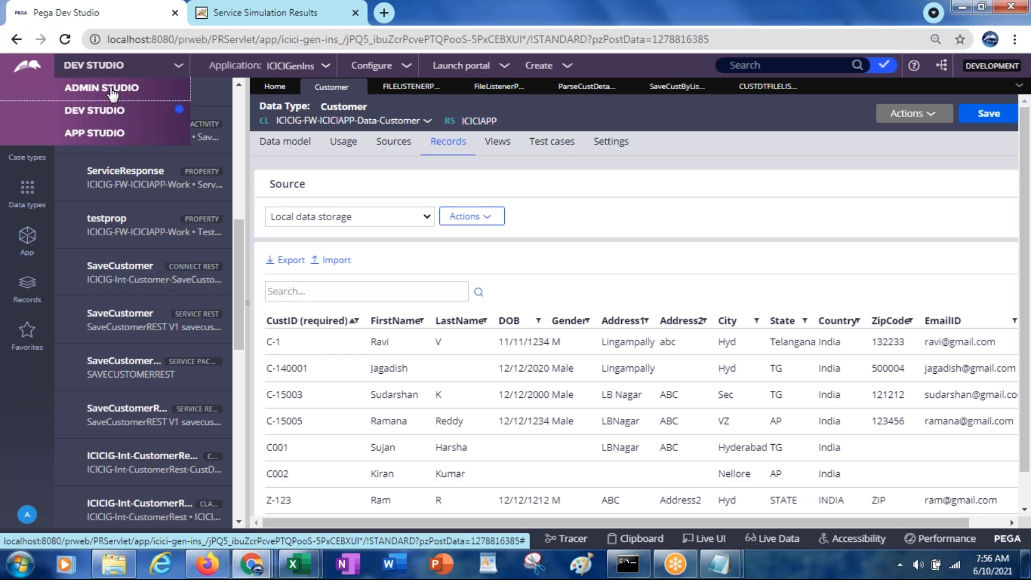
{"action": "left_click", "coordinate": [112, 92]}
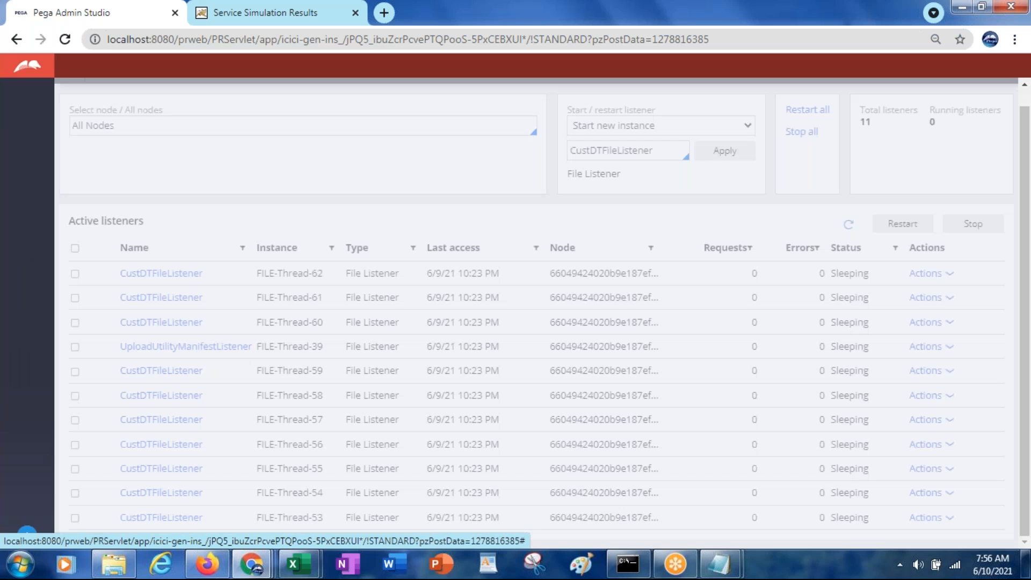
{"action": "key", "text": "alt+Tab"}
{"action": "key", "text": "alt+Tab"}
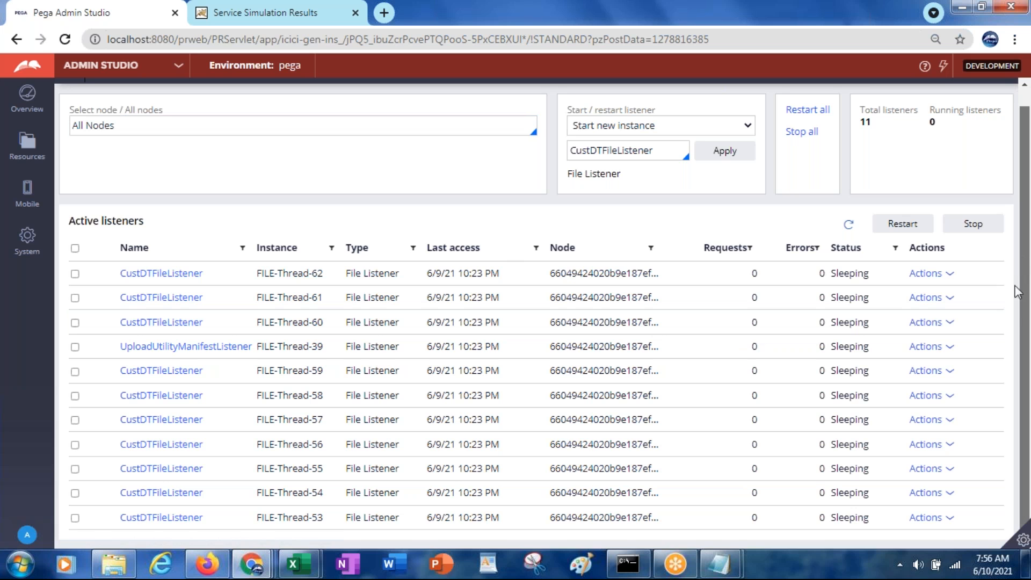
{"action": "scroll", "coordinate": [1015, 252], "scroll_direction": "up", "scroll_amount": 1}
{"action": "scroll", "coordinate": [1016, 240], "scroll_direction": "up", "scroll_amount": 1}
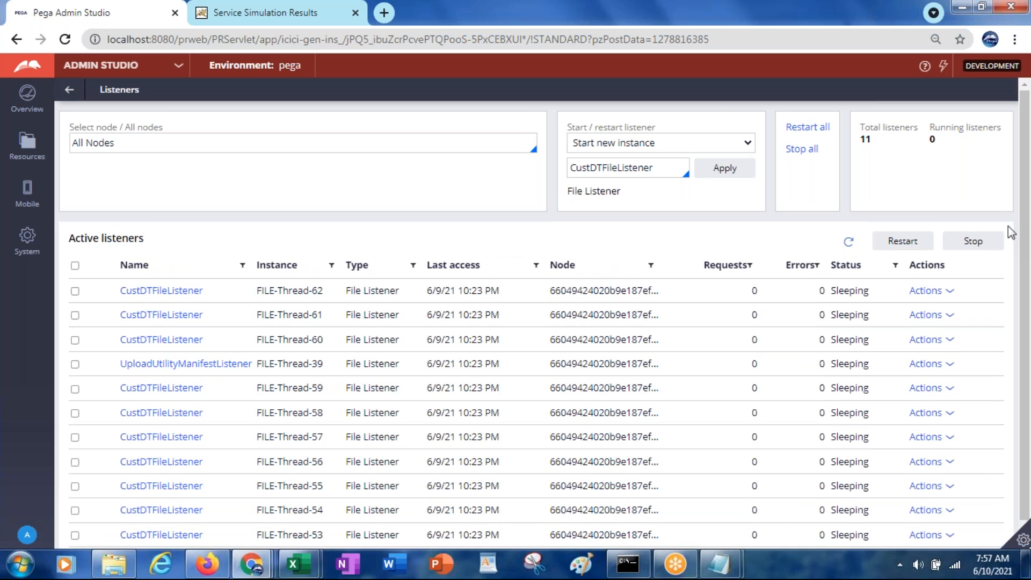
{"action": "left_click", "coordinate": [849, 245]}
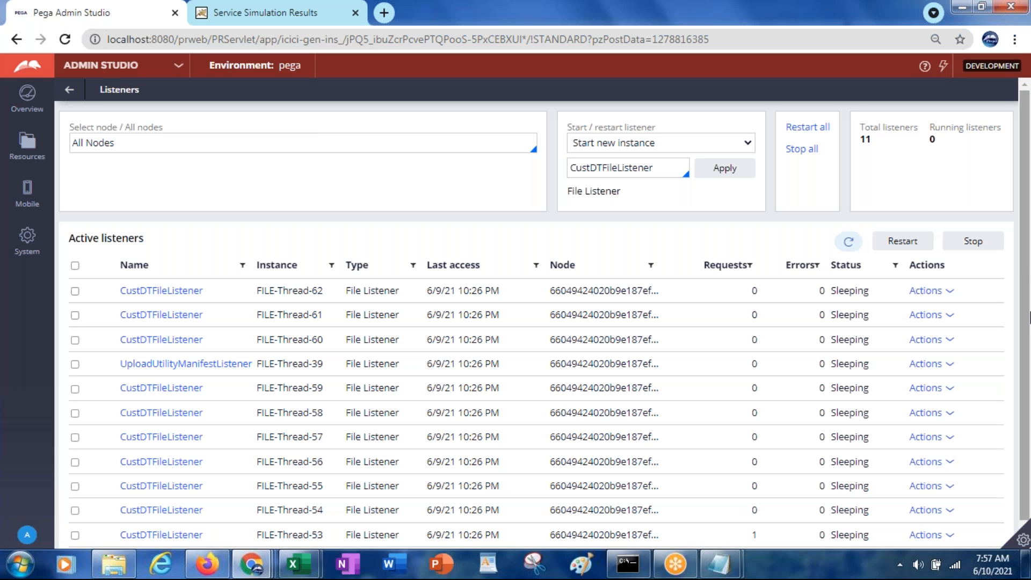
{"action": "scroll", "coordinate": [1012, 404], "scroll_direction": "down", "scroll_amount": 1}
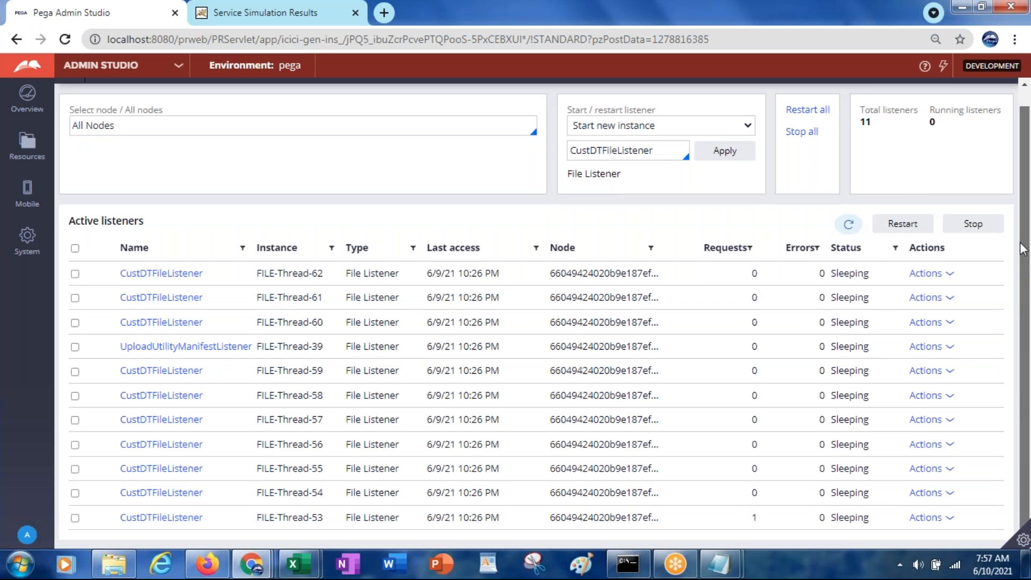
{"action": "scroll", "coordinate": [1023, 242], "scroll_direction": "up", "scroll_amount": 1}
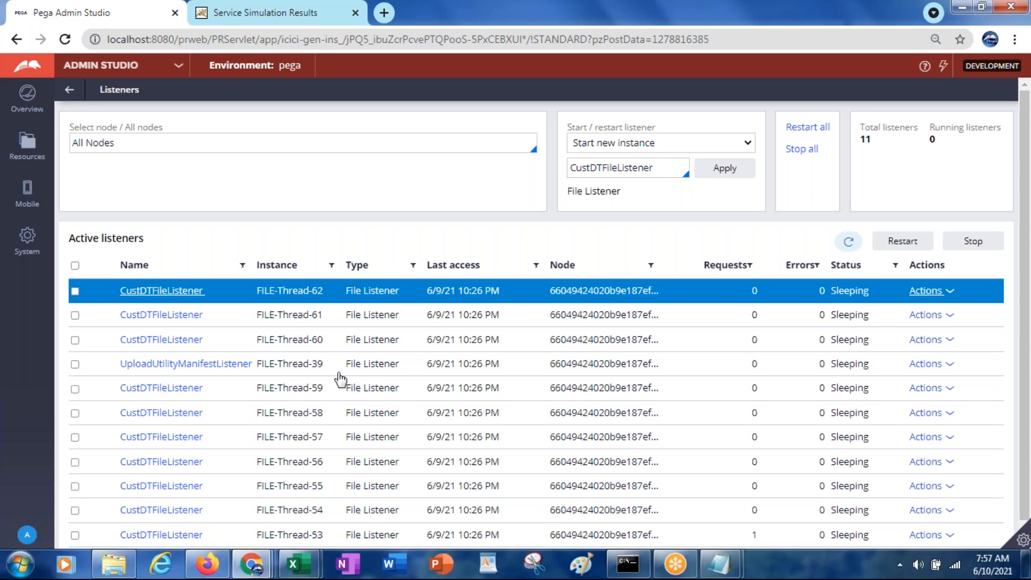
Check in Windows Explorer whether PegaTraining1 still holds the CSV file, and refresh the active listeners in Admin Studio again.
{"action": "key", "text": "alt+Tab"}
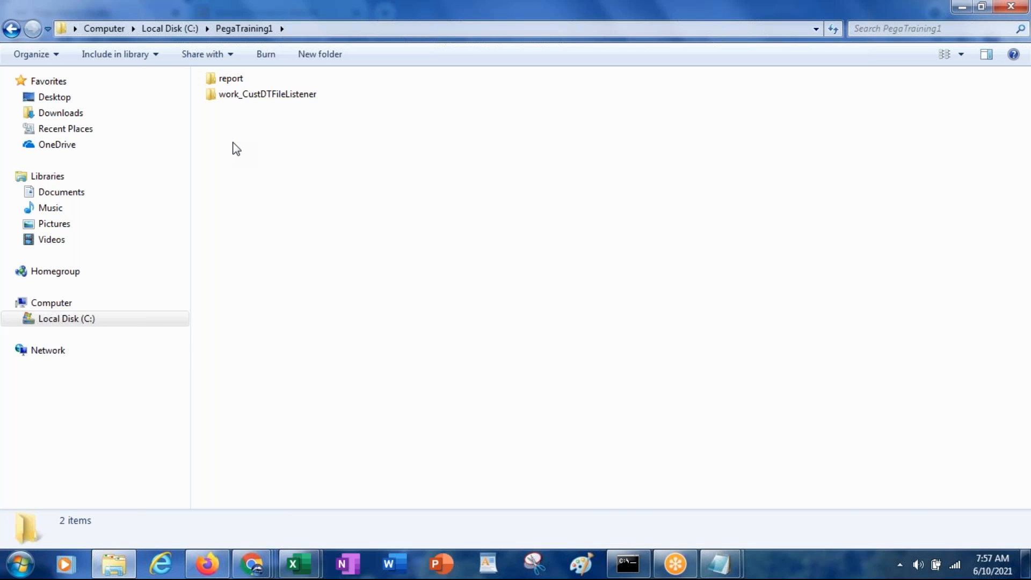
{"action": "key", "text": "alt+Tab"}
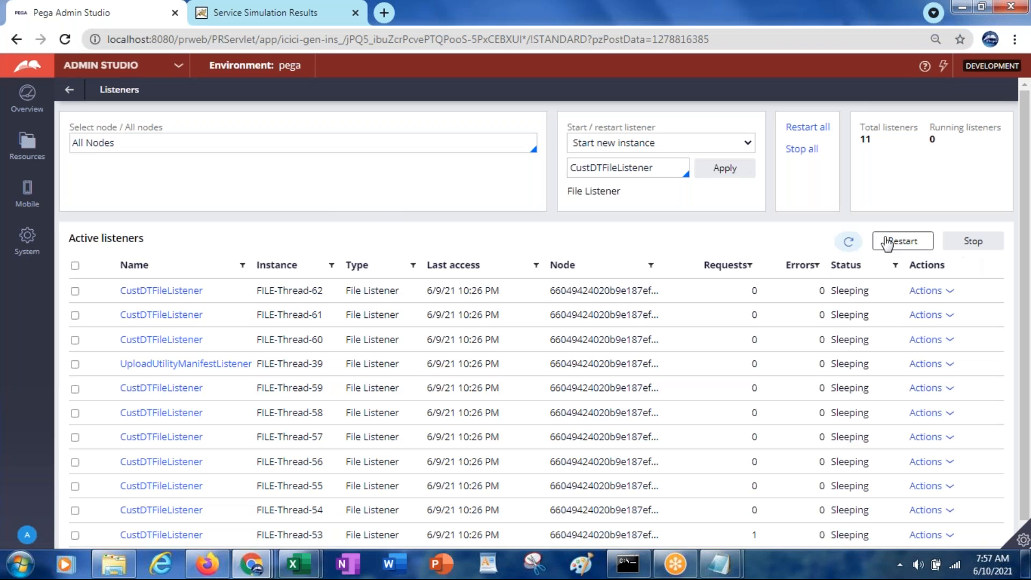
{"action": "left_click", "coordinate": [848, 244]}
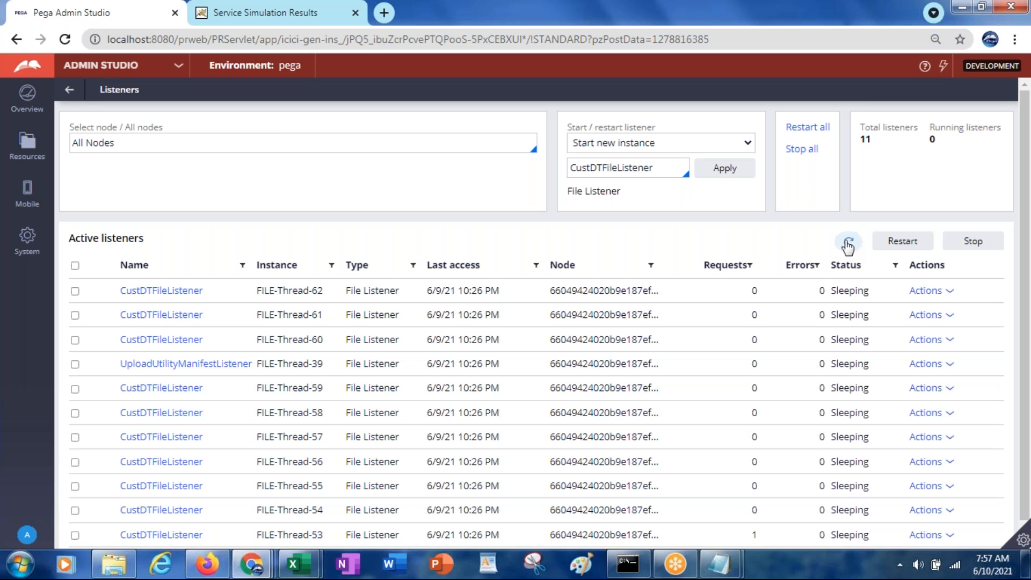
{"action": "left_click", "coordinate": [848, 246]}
{"action": "left_click", "coordinate": [848, 244]}
Switch to Dev Studio and refresh the Customer data type's records to check for the customers from the CSV.
{"action": "left_click", "coordinate": [179, 67]}
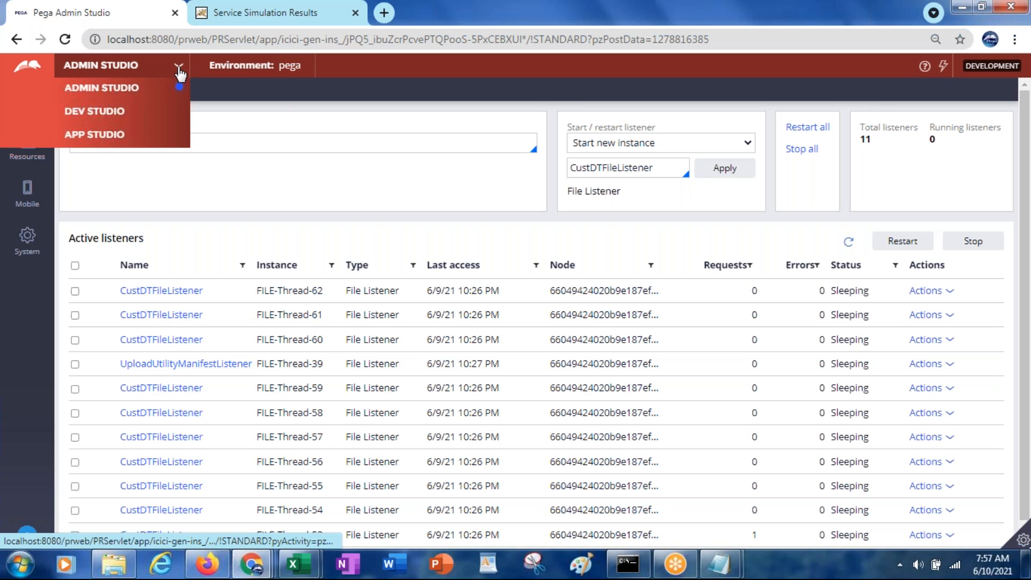
{"action": "left_click", "coordinate": [116, 112]}
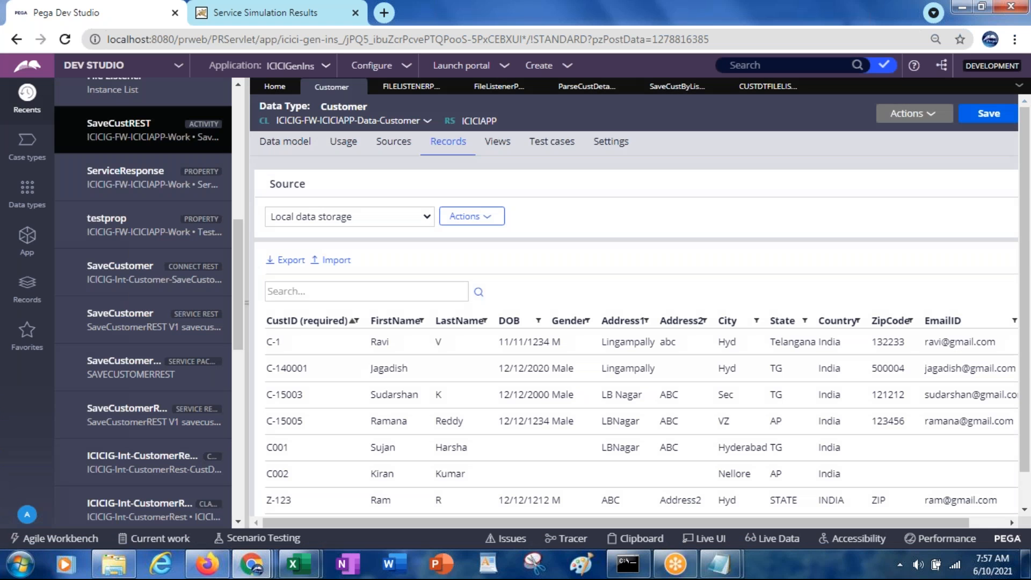
{"action": "left_click", "coordinate": [910, 119]}
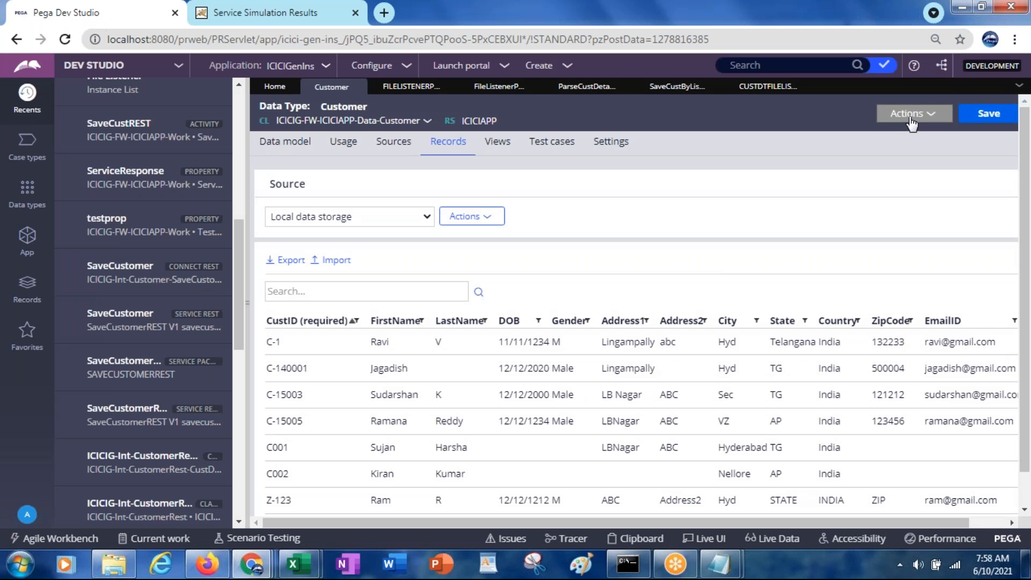
{"action": "left_click", "coordinate": [908, 131]}
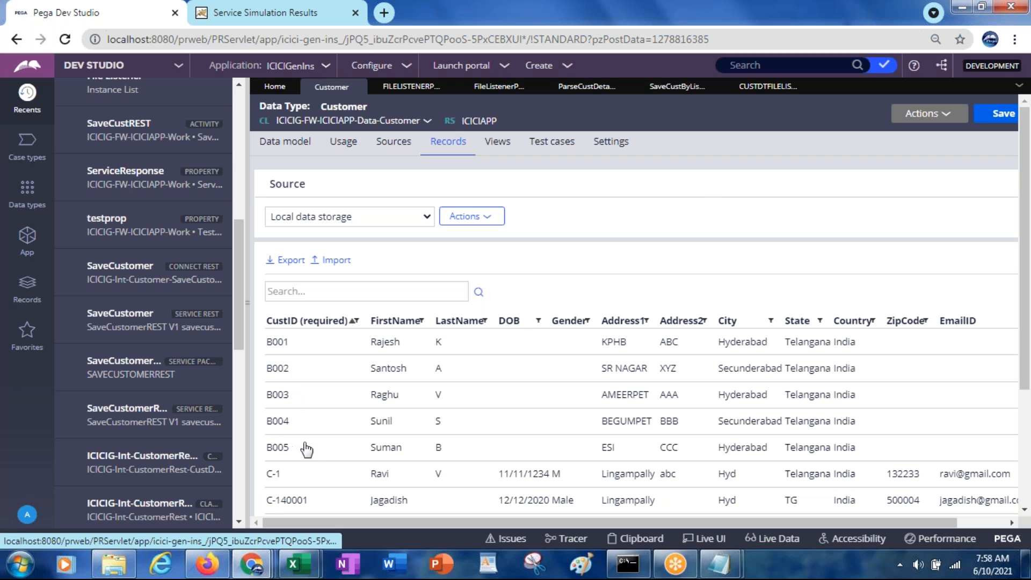
Look over the CustomerServiceFile service, the ParseCustDetails parse rule and the SaveCustByListener activity.
{"action": "left_click", "coordinate": [499, 98]}
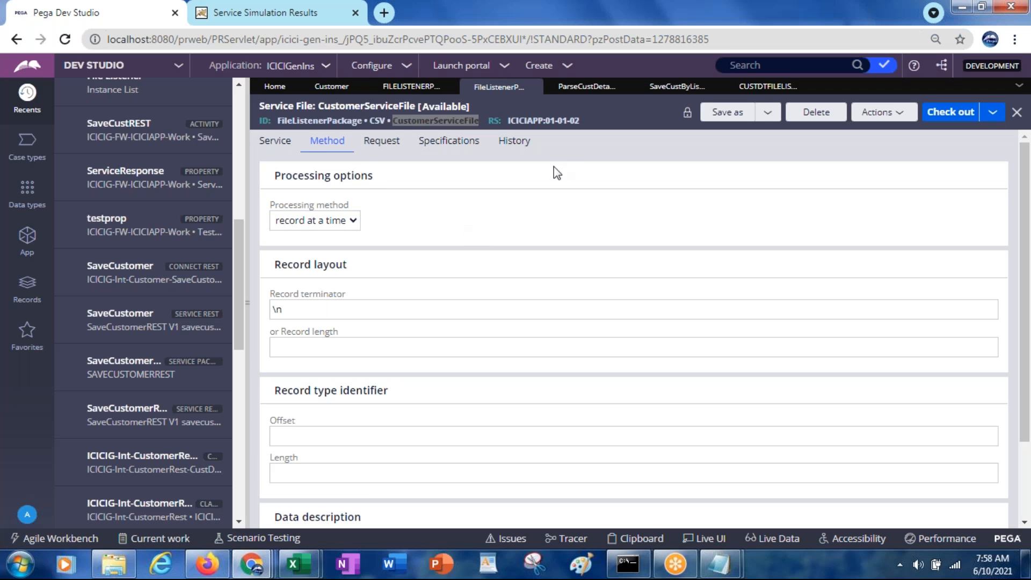
{"action": "left_click", "coordinate": [589, 92]}
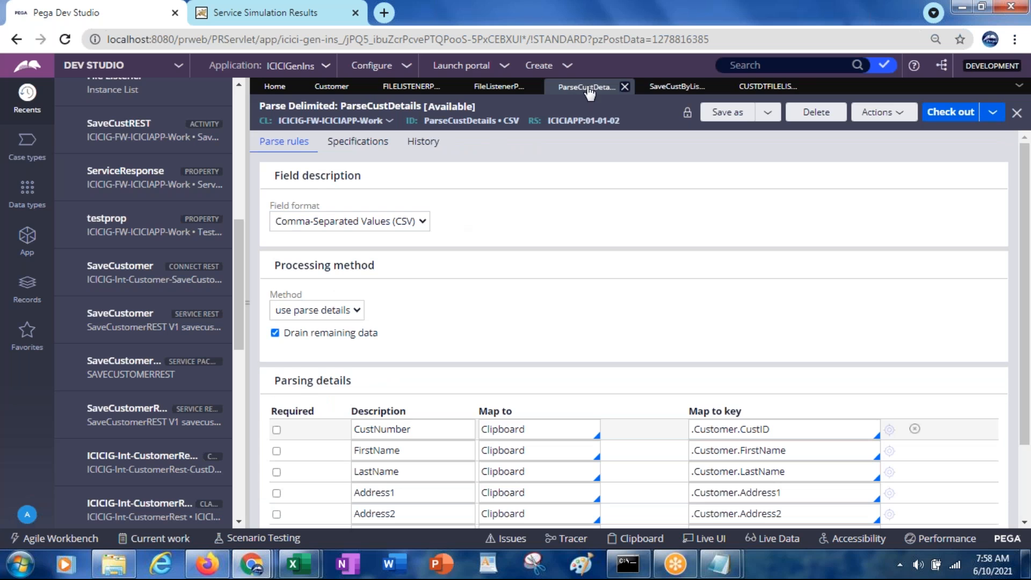
{"action": "left_click", "coordinate": [664, 91]}
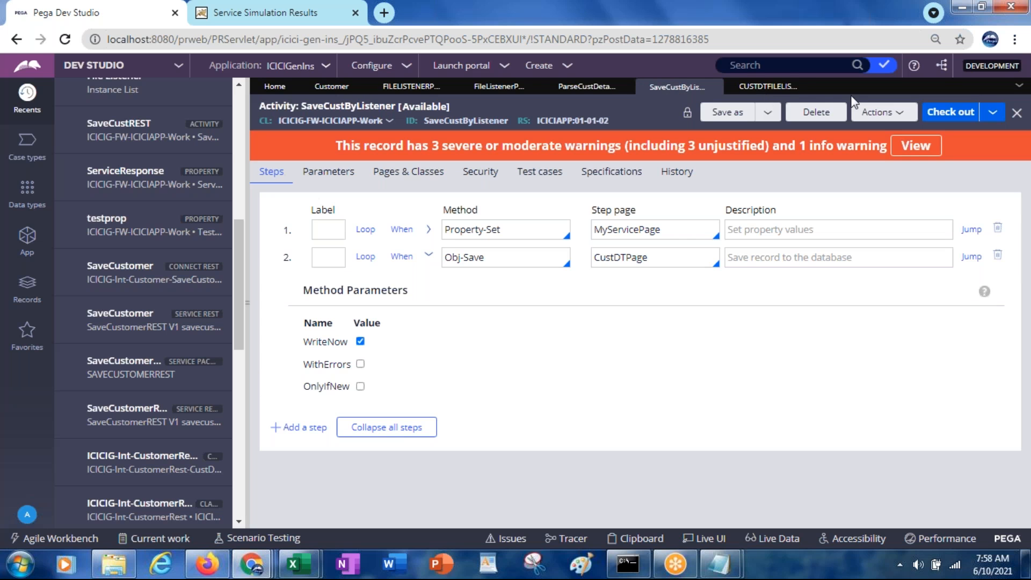
In the CustDTFileListener's process settings, set the cleanup file operation to Keep and save the listener.
{"action": "left_click", "coordinate": [769, 90]}
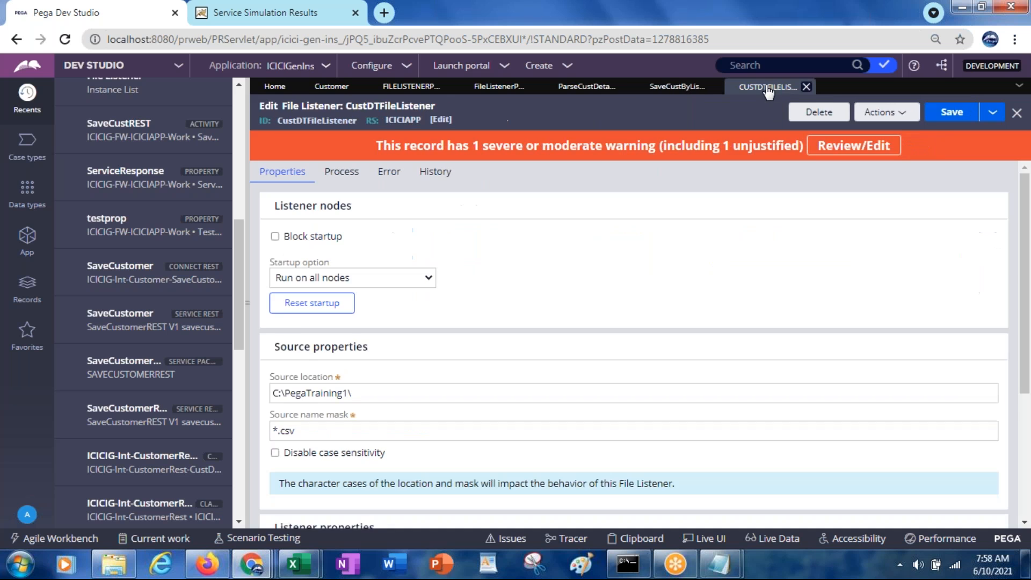
{"action": "left_click", "coordinate": [346, 178]}
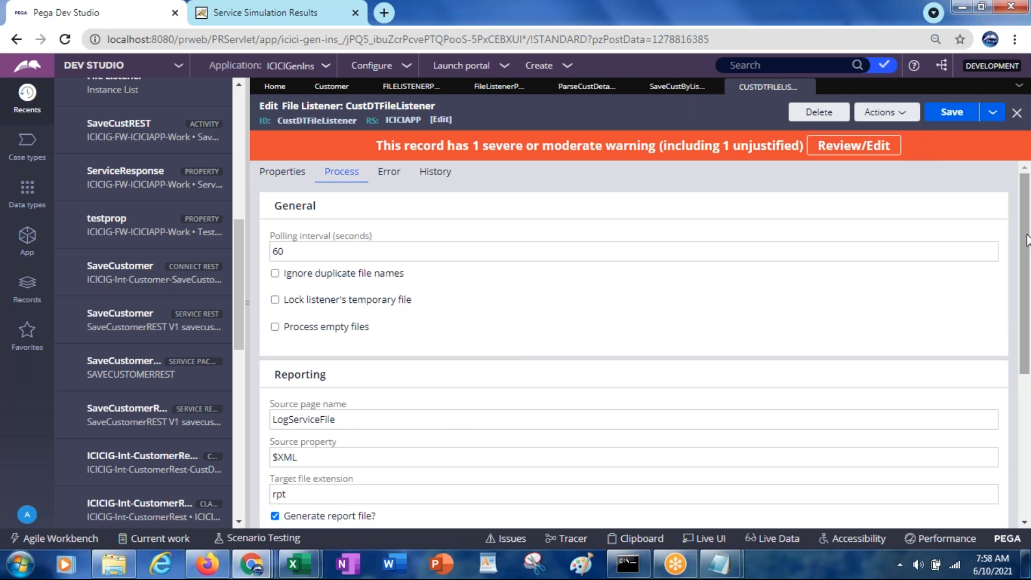
{"action": "scroll", "coordinate": [1010, 346], "scroll_direction": "down", "scroll_amount": 3}
{"action": "scroll", "coordinate": [1011, 349], "scroll_direction": "down", "scroll_amount": 1}
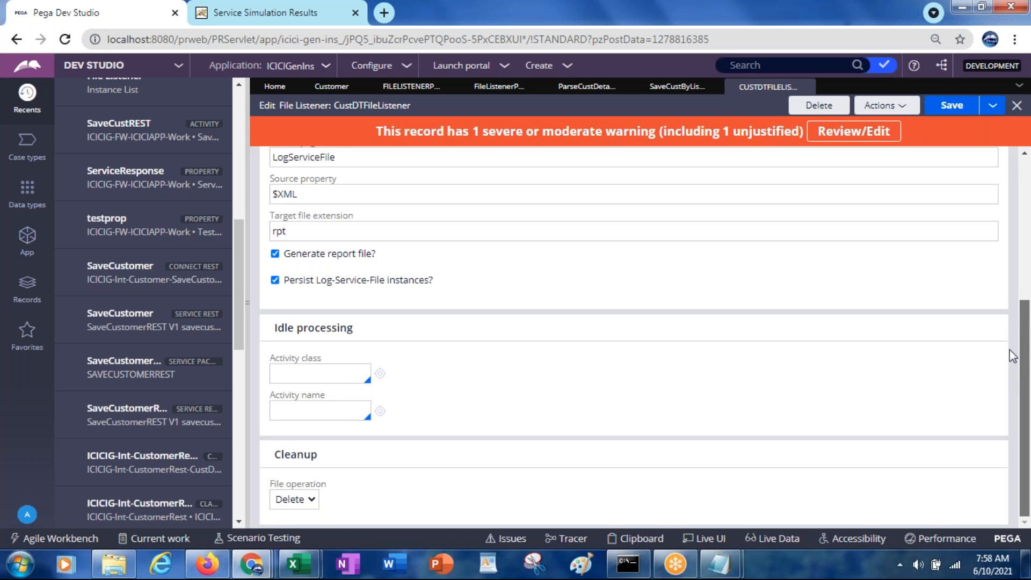
{"action": "left_click_drag", "start_coordinate": [1023, 349], "coordinate": [1022, 237]}
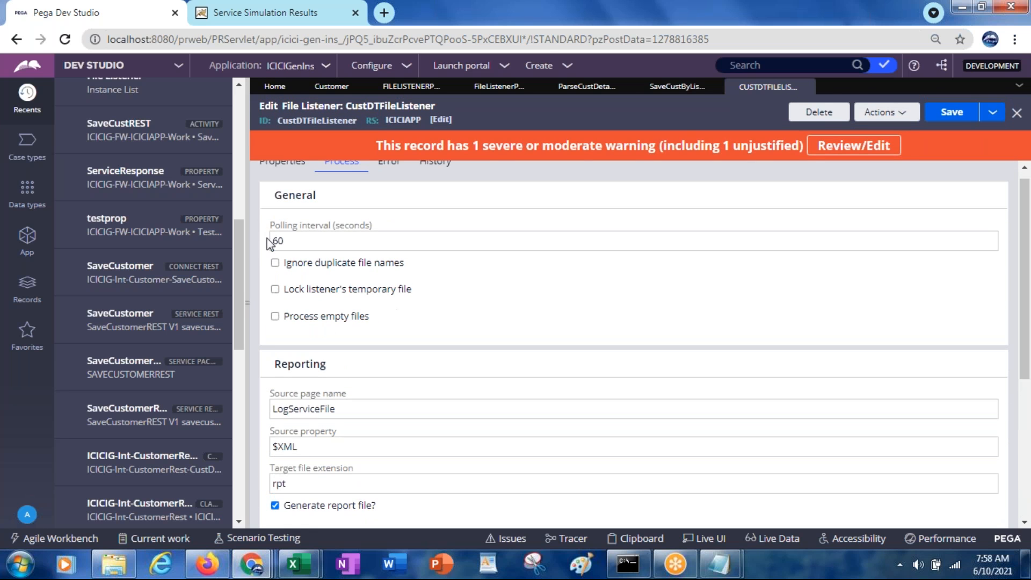
{"action": "left_click", "coordinate": [311, 241]}
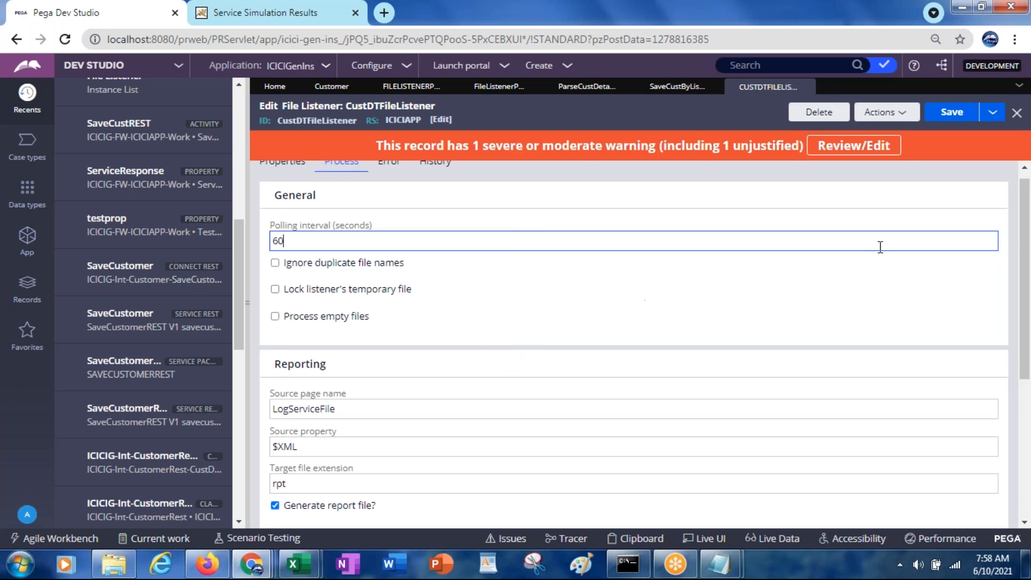
{"action": "scroll", "coordinate": [1025, 279], "scroll_direction": "down", "scroll_amount": 5}
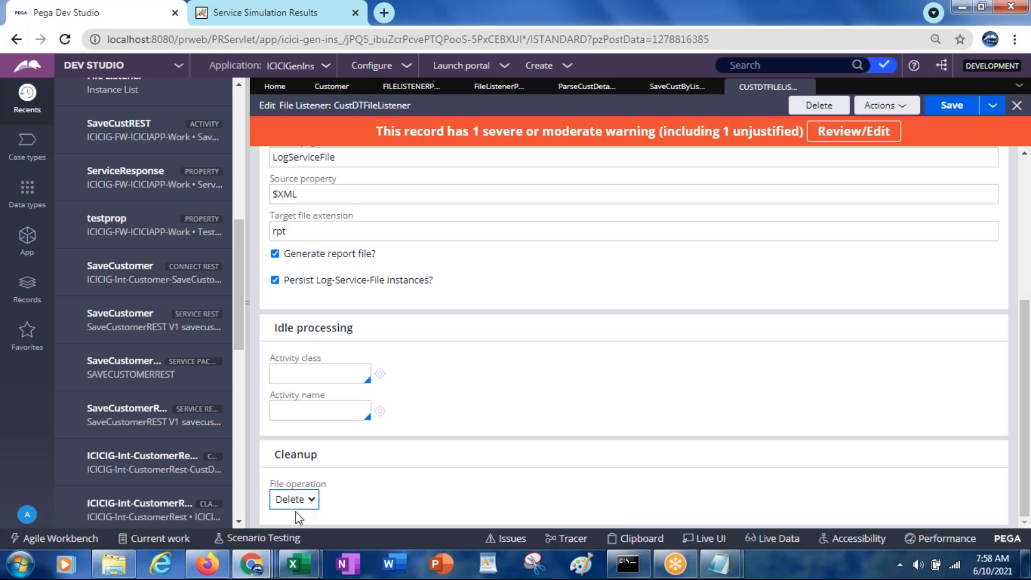
{"action": "left_click", "coordinate": [293, 501]}
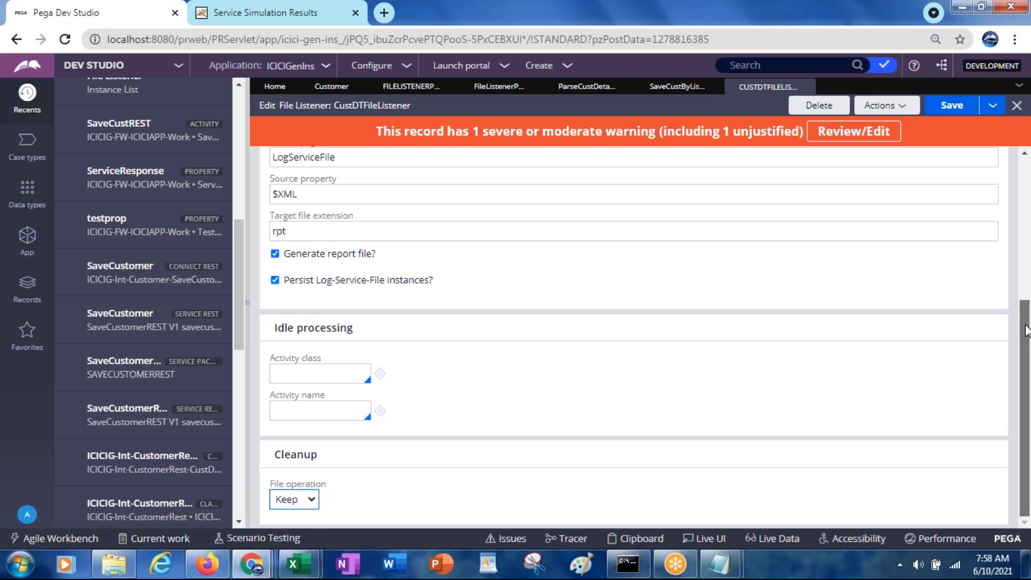
{"action": "left_click_drag", "start_coordinate": [1028, 320], "coordinate": [1030, 191]}
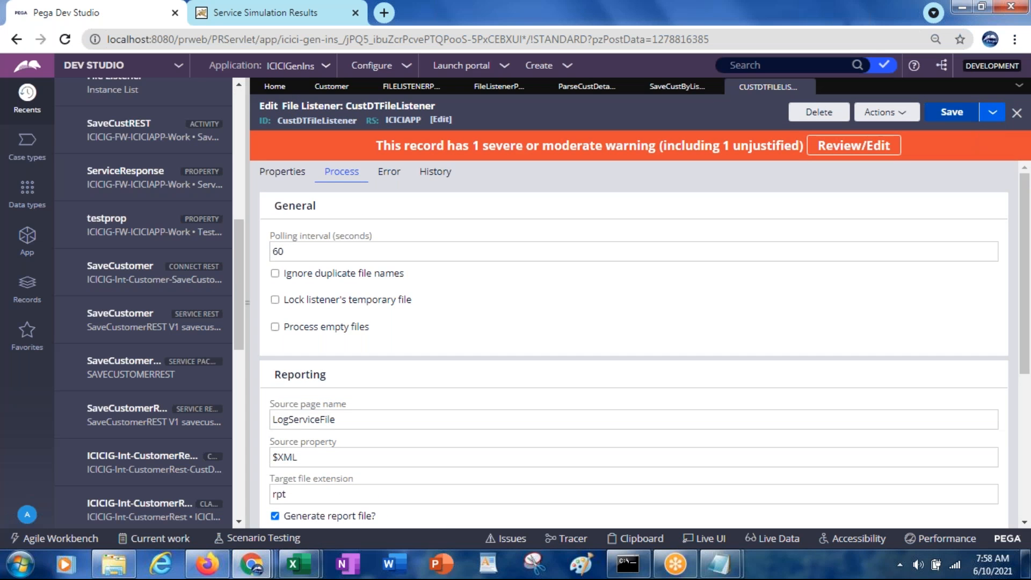
{"action": "left_click", "coordinate": [952, 114]}
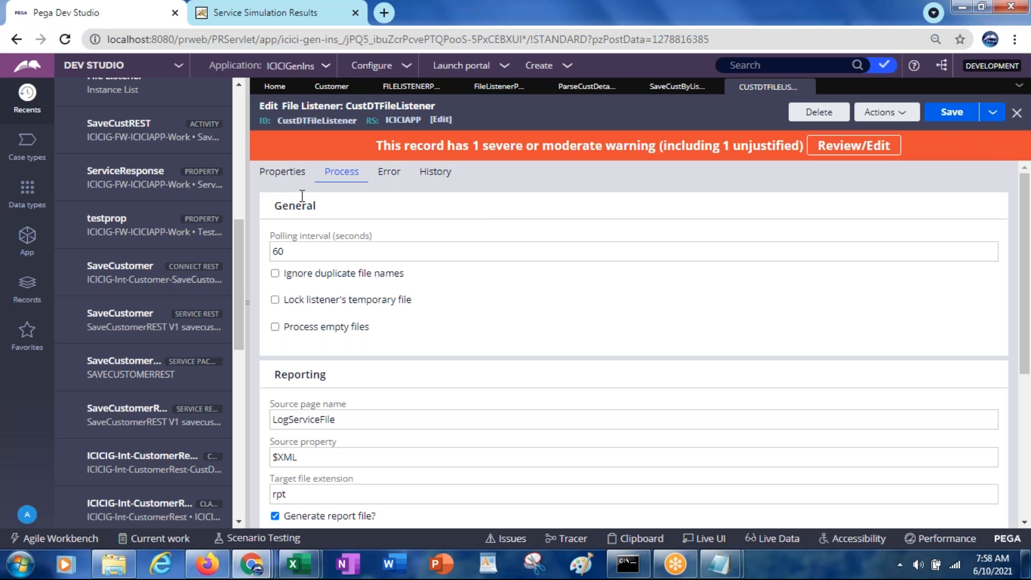
Set the CustDTFileListener's concurrent threads to 1 in its listener properties and save the record.
{"action": "left_click", "coordinate": [288, 179]}
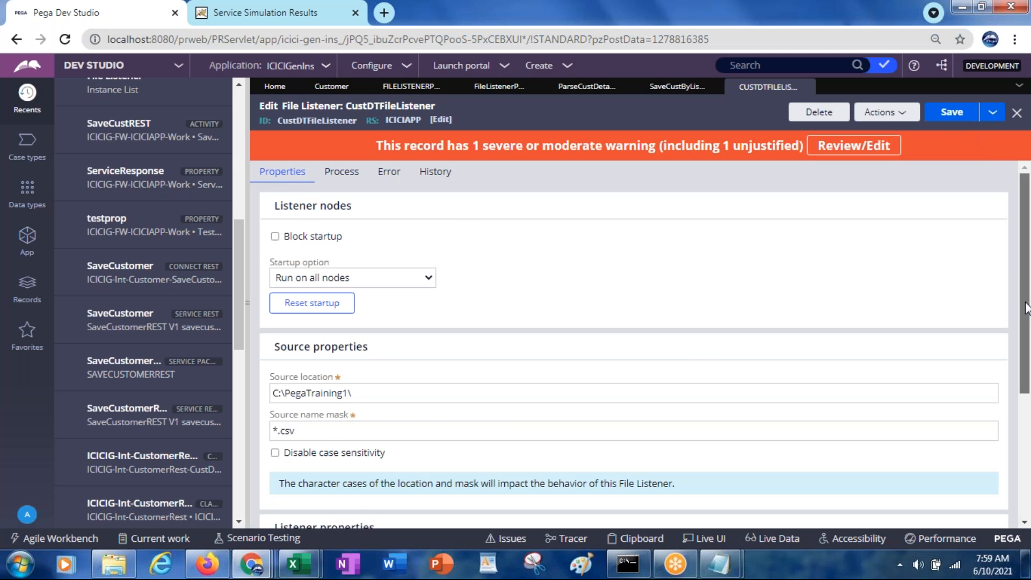
{"action": "left_click_drag", "start_coordinate": [1024, 347], "coordinate": [1024, 454]}
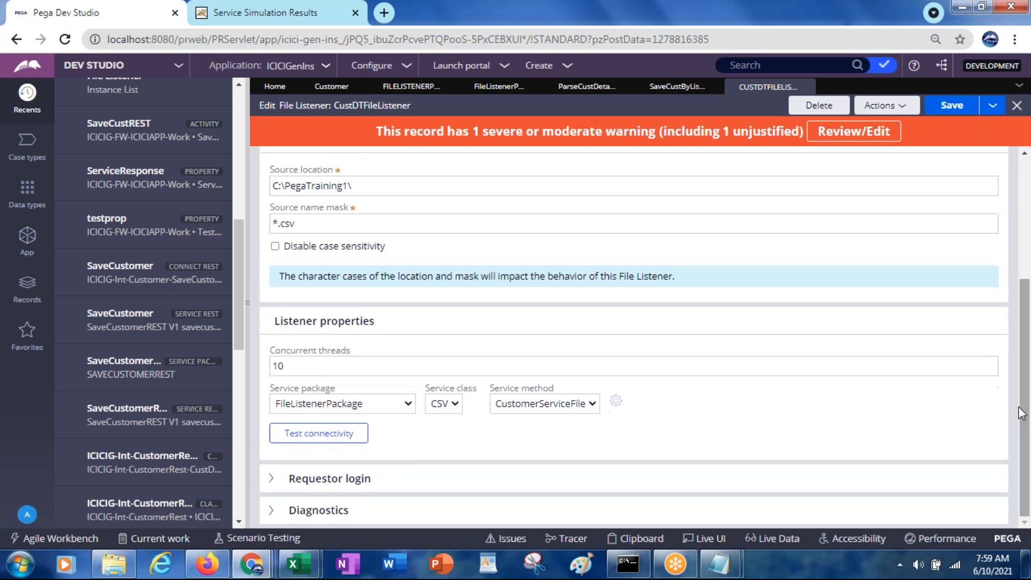
{"action": "left_click", "coordinate": [290, 369]}
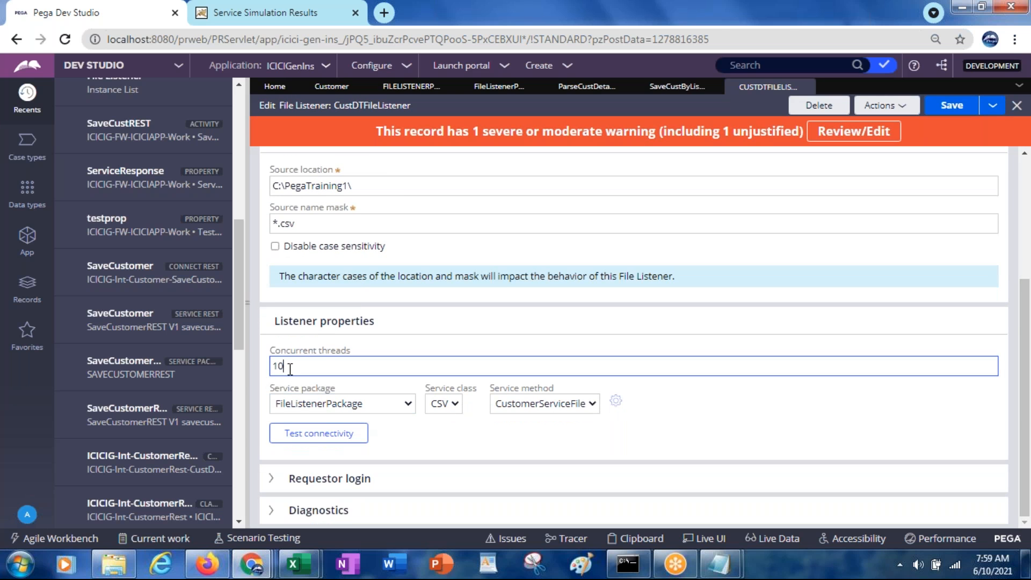
{"action": "key", "text": "BackSpace"}
{"action": "left_click_drag", "start_coordinate": [1026, 375], "coordinate": [987, 173]}
{"action": "left_click", "coordinate": [953, 123]}
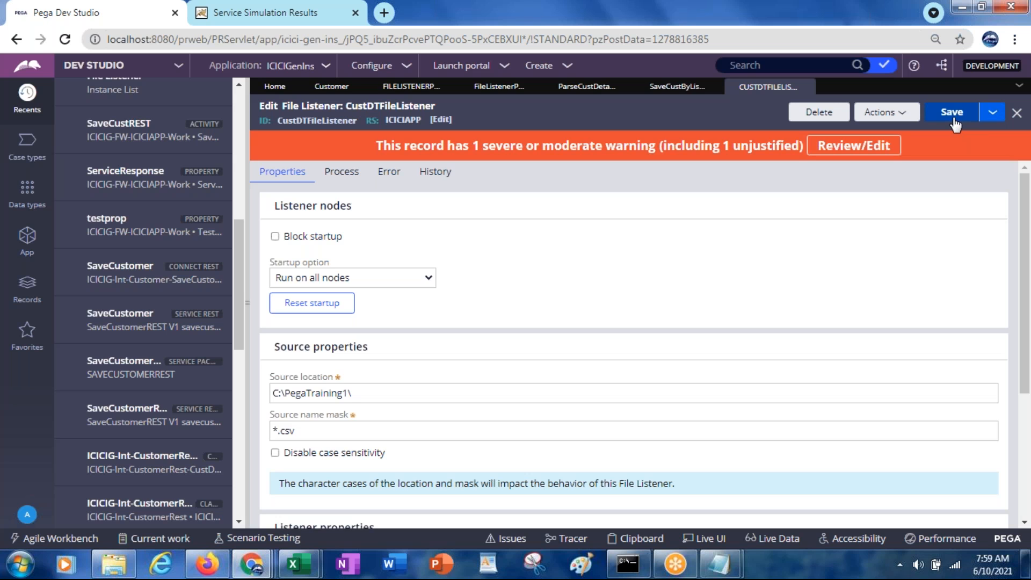
Review the listener's supporting rules: SaveCustByListener activity, ParseCustDetails, CustomerServiceFile method settings and the FileListenerPackage service package.
{"action": "left_click", "coordinate": [676, 87]}
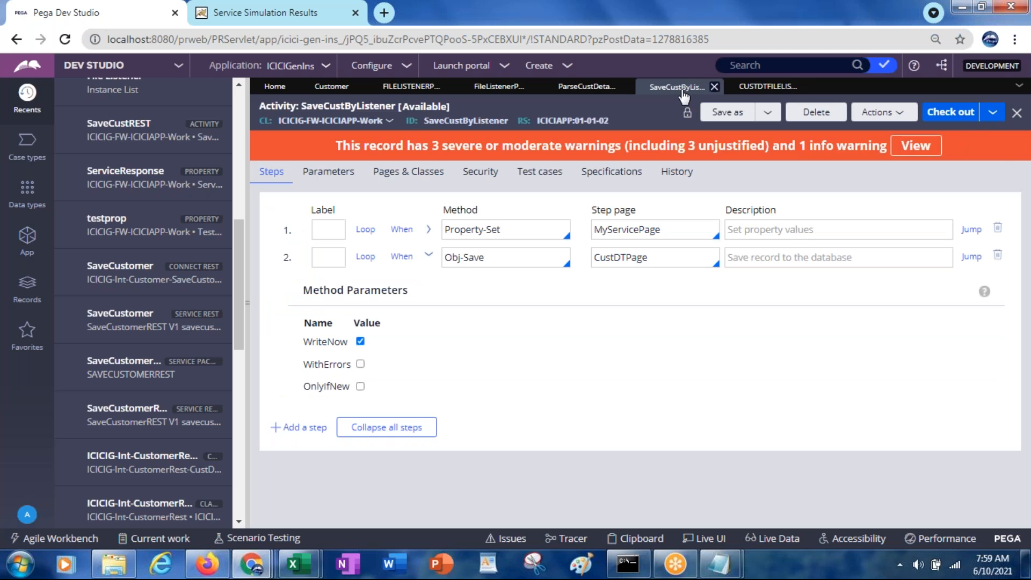
{"action": "left_click", "coordinate": [586, 87]}
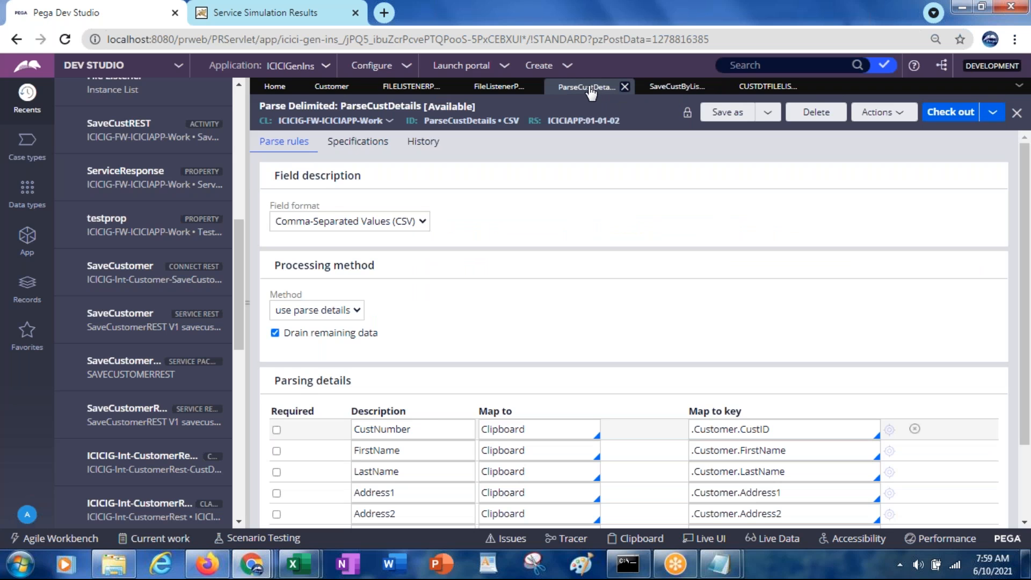
{"action": "left_click", "coordinate": [488, 94]}
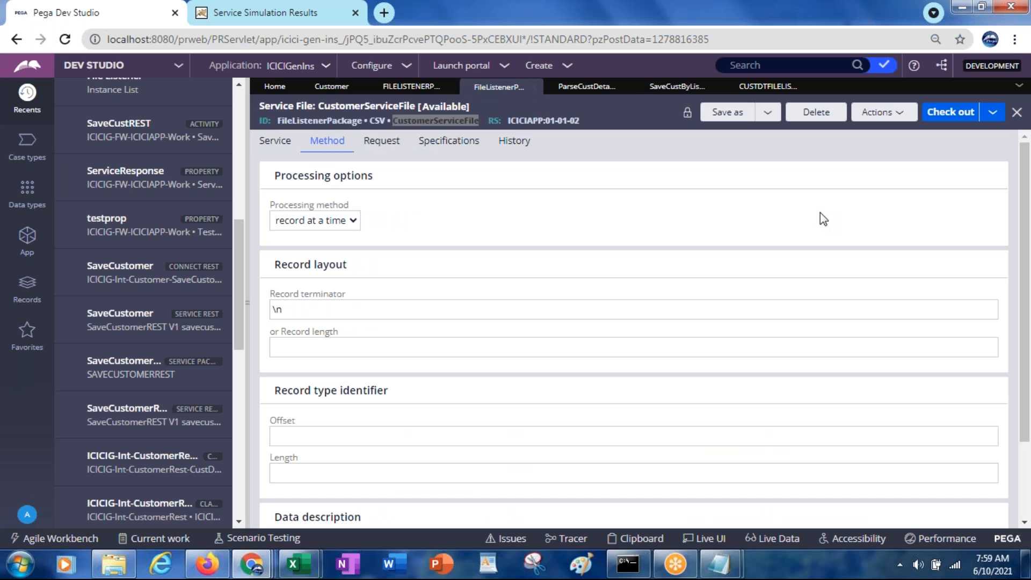
{"action": "scroll", "coordinate": [1018, 334], "scroll_direction": "down", "scroll_amount": 2}
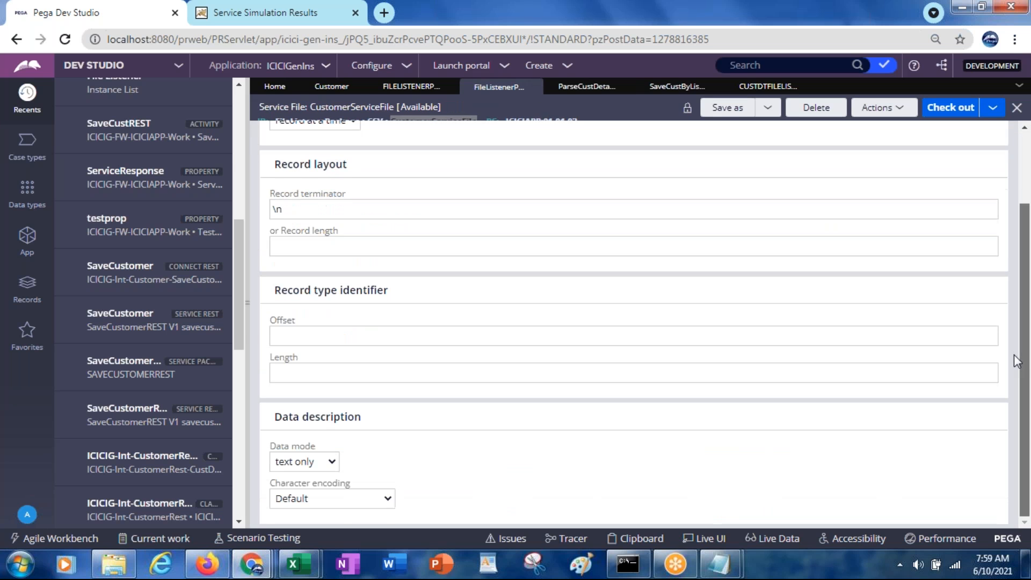
{"action": "scroll", "coordinate": [1021, 217], "scroll_direction": "up", "scroll_amount": 2}
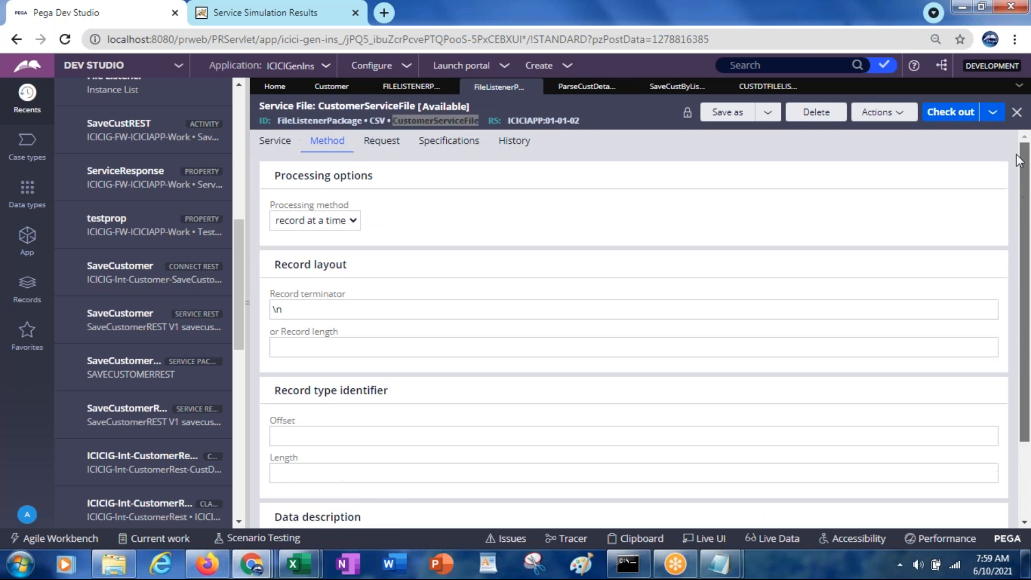
{"action": "left_click", "coordinate": [390, 91]}
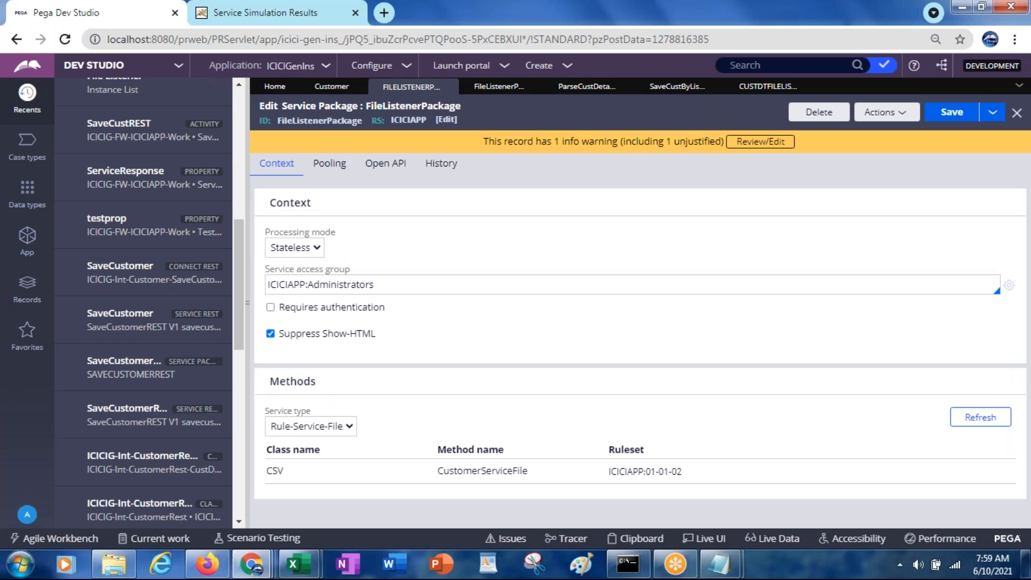
Switch to Admin Studio, stop all listeners and refresh the active listeners list.
{"action": "left_click", "coordinate": [180, 67]}
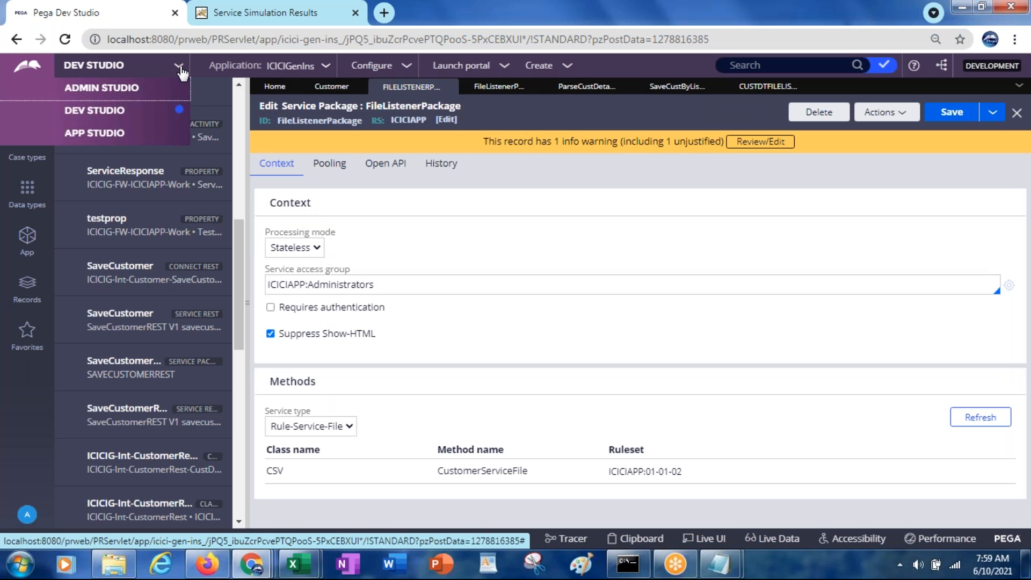
{"action": "left_click", "coordinate": [137, 90]}
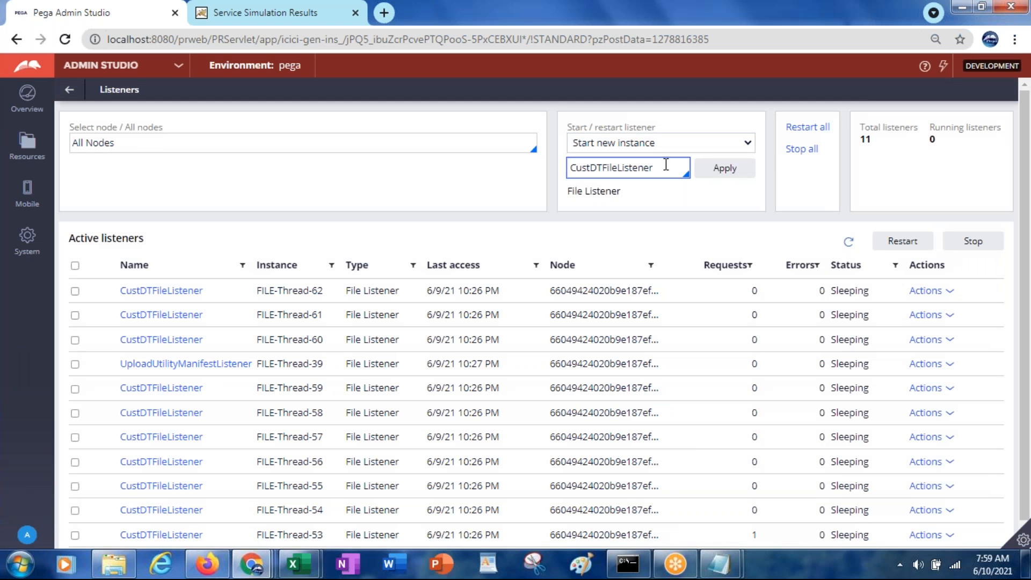
{"action": "left_click", "coordinate": [651, 168]}
{"action": "left_click", "coordinate": [797, 155]}
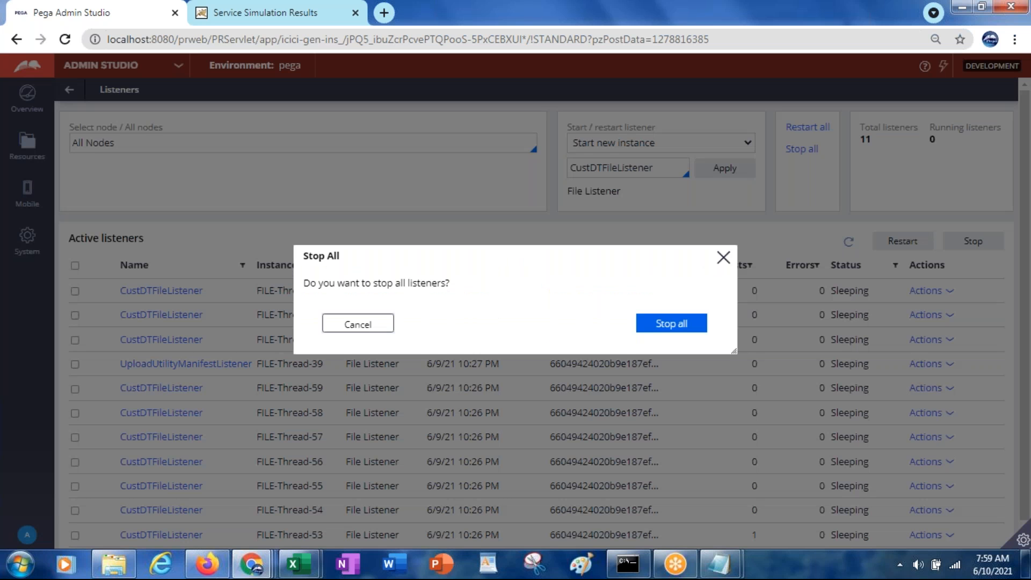
{"action": "left_click", "coordinate": [660, 328]}
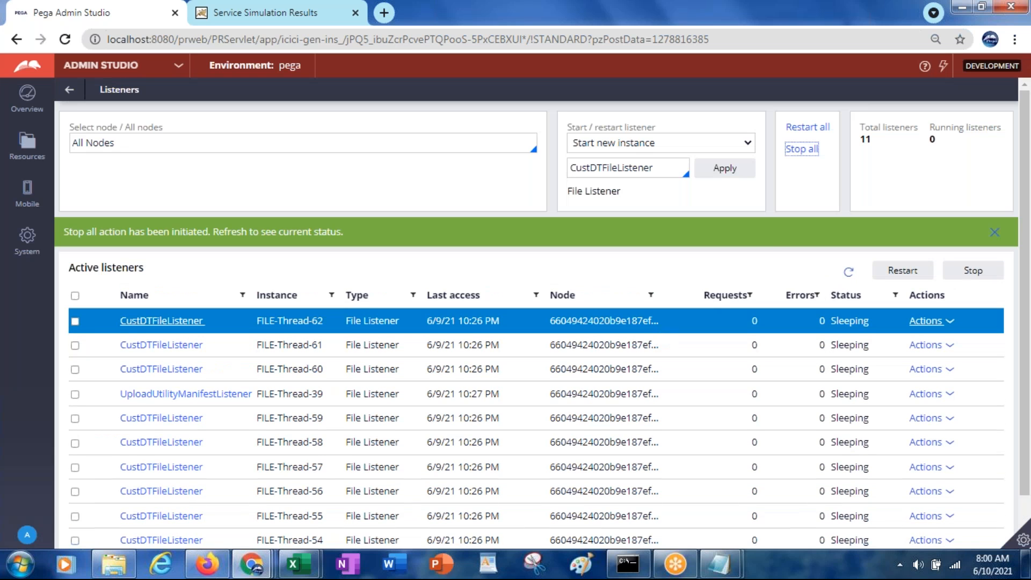
{"action": "left_click", "coordinate": [848, 273]}
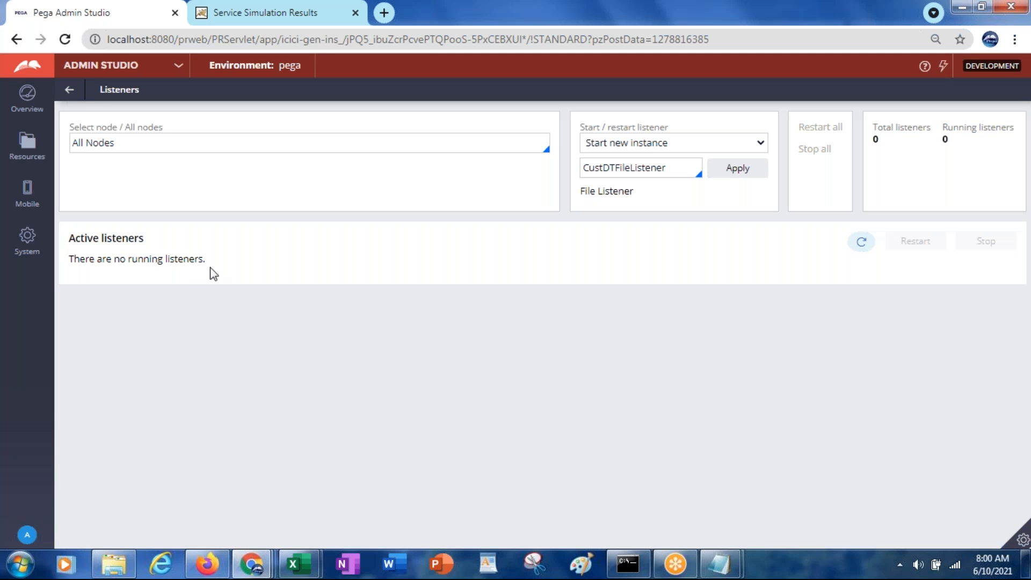
Start a new instance of CustDTFileListener, refresh the active listeners and switch to the PegaTraining1 folder in Windows Explorer.
{"action": "left_click", "coordinate": [691, 171]}
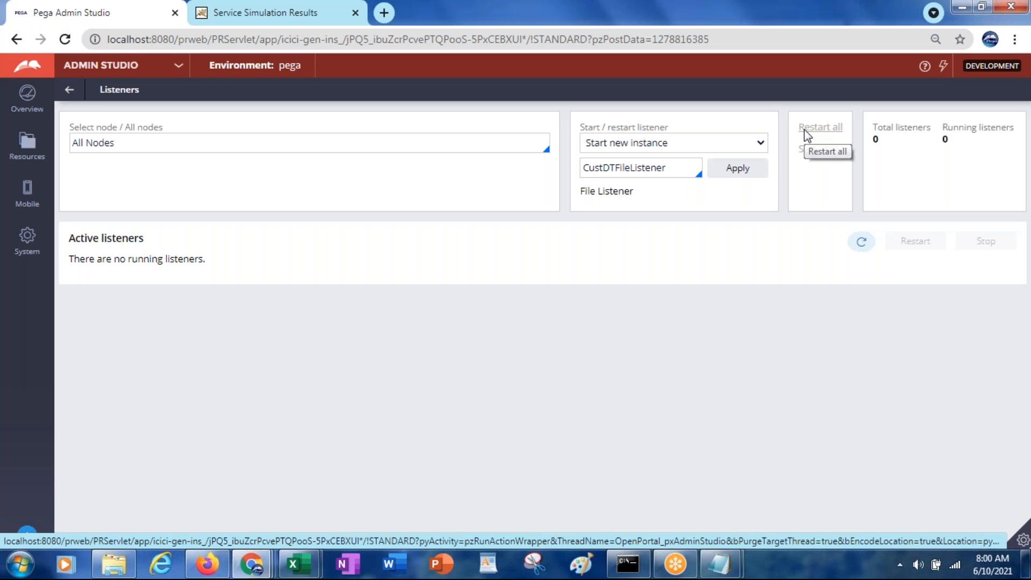
{"action": "left_click", "coordinate": [724, 170]}
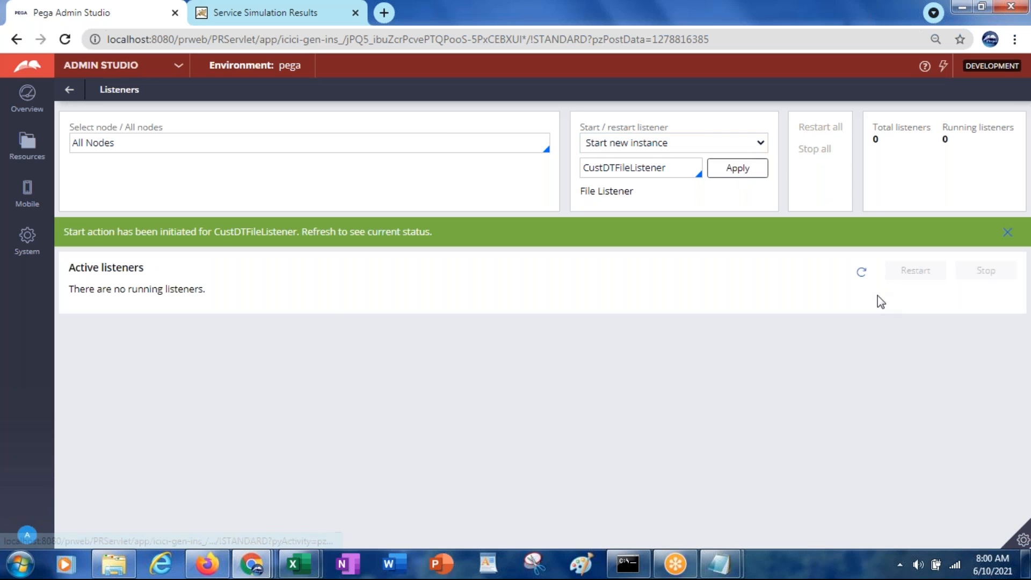
{"action": "left_click", "coordinate": [861, 273]}
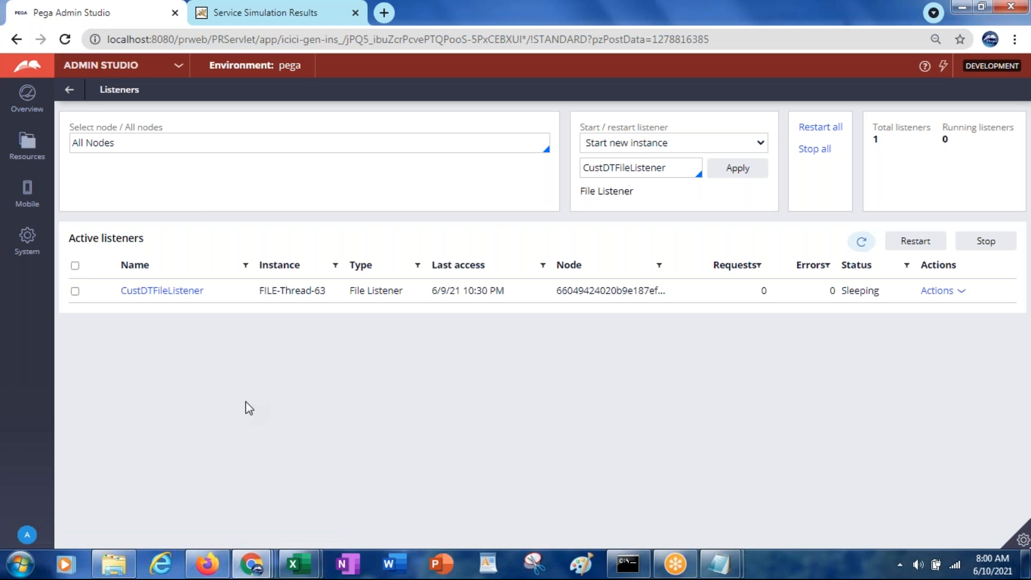
{"action": "key", "text": "alt+Tab"}
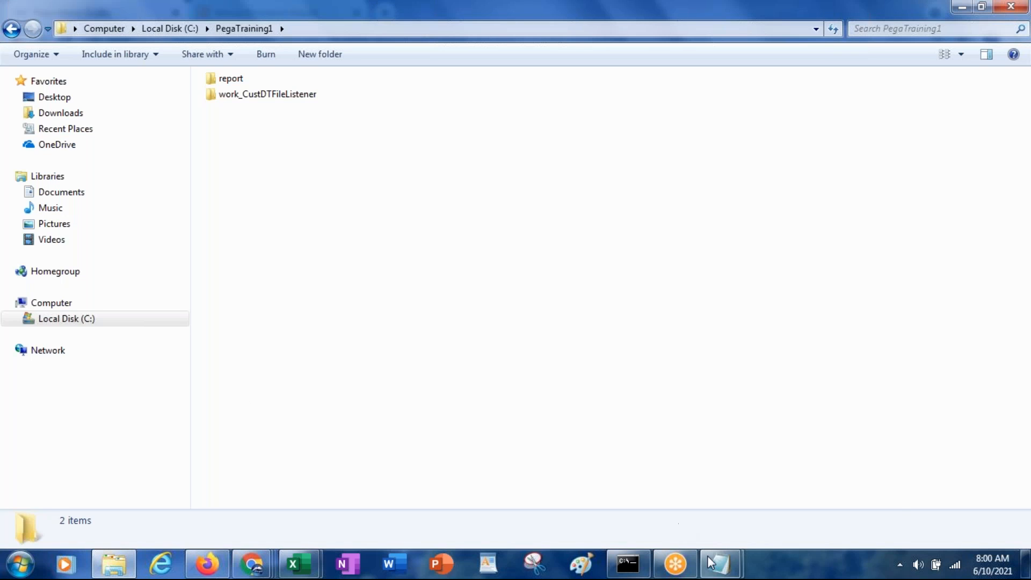
Save a copy of the CustomerDetails text file in the PegaTraining1 folder as "CustDetails.csv".
{"action": "mouse_move", "coordinate": [706, 558]}
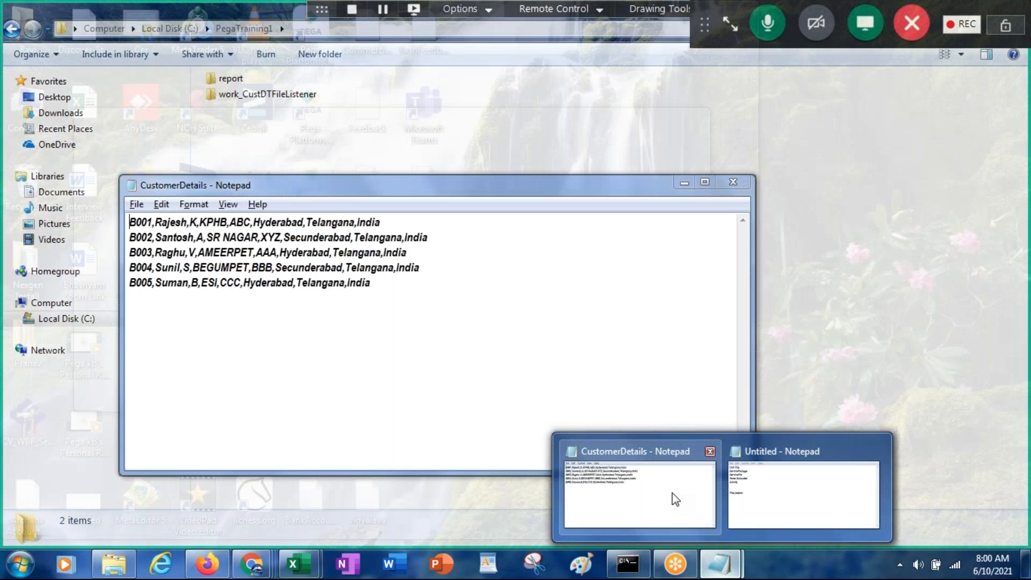
{"action": "left_click", "coordinate": [675, 499]}
{"action": "left_click", "coordinate": [134, 204]}
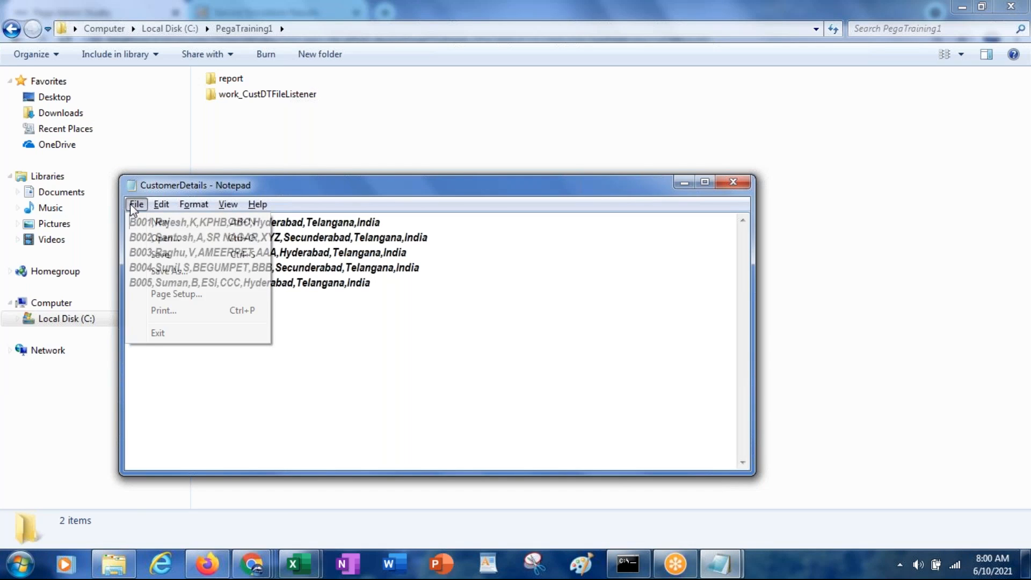
{"action": "left_click", "coordinate": [163, 272]}
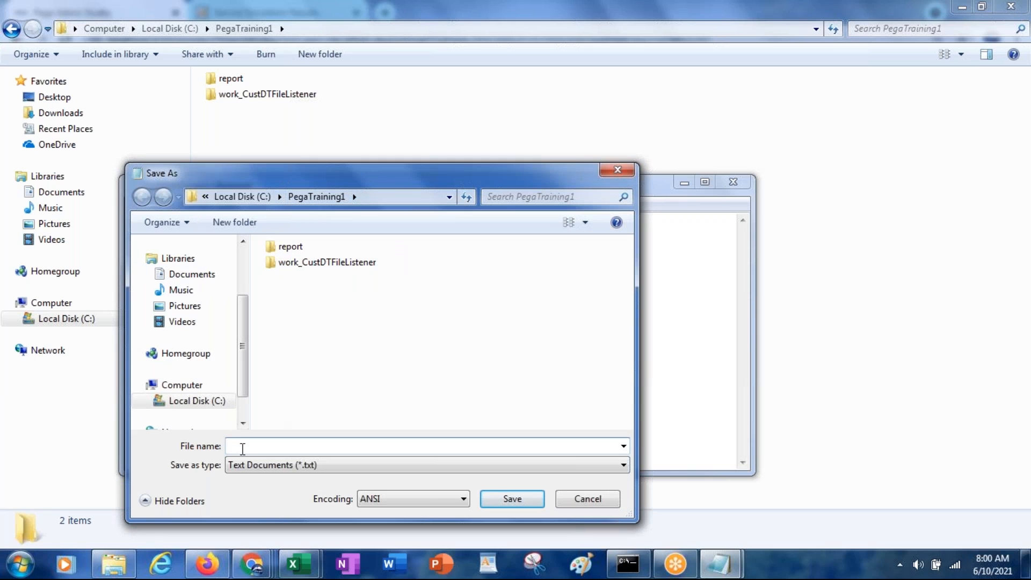
{"action": "type", "text": "Cus"}
{"action": "key", "text": "BackSpace"}
{"action": "key", "text": "BackSpace"}
{"action": "key", "text": "BackSpace"}
{"action": "type", "text": "cUST"}
{"action": "key", "text": "BackSpace"}
{"action": "key", "text": "BackSpace"}
{"action": "key", "text": "BackSpace"}
{"action": "key", "text": "BackSpace"}
{"action": "type", "text": "CustDetails.csv\""}
{"action": "key", "text": "Home"}
{"action": "type", "text": "\""}
{"action": "left_click", "coordinate": [513, 499]}
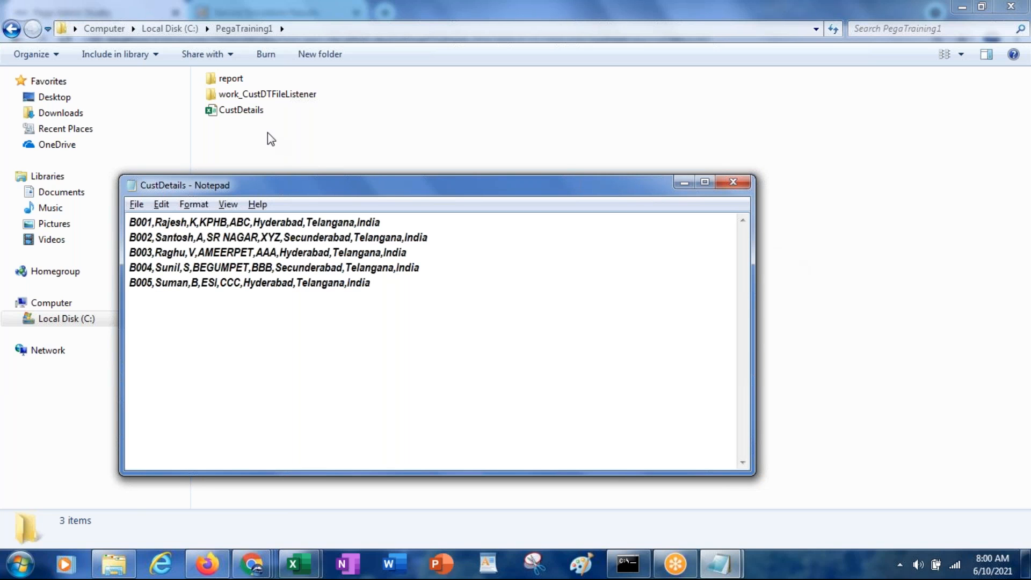
Check PegaTraining1's report folder for the report file generated for CustDetails.csv.
{"action": "left_click", "coordinate": [289, 160]}
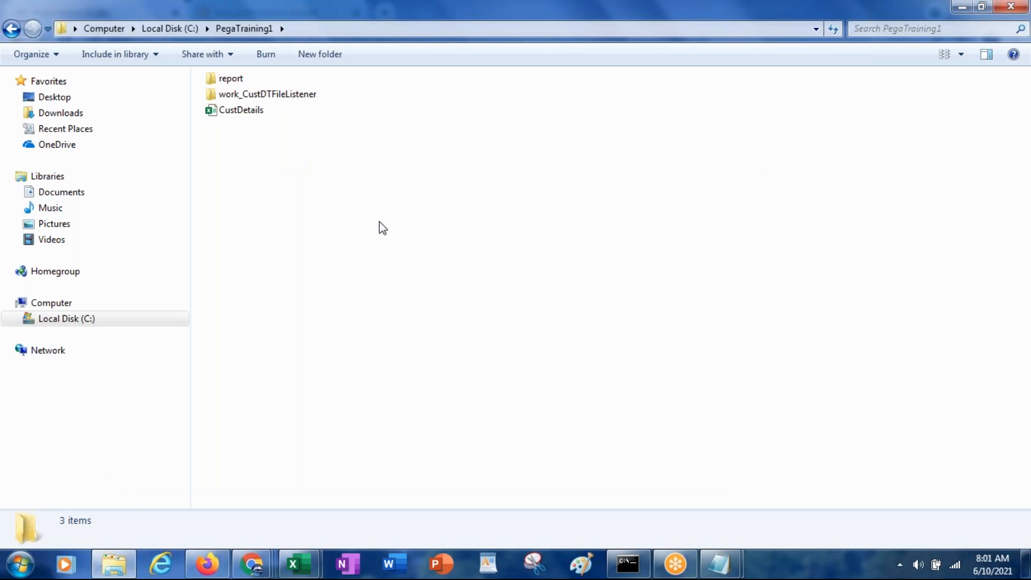
{"action": "double_click", "coordinate": [223, 79]}
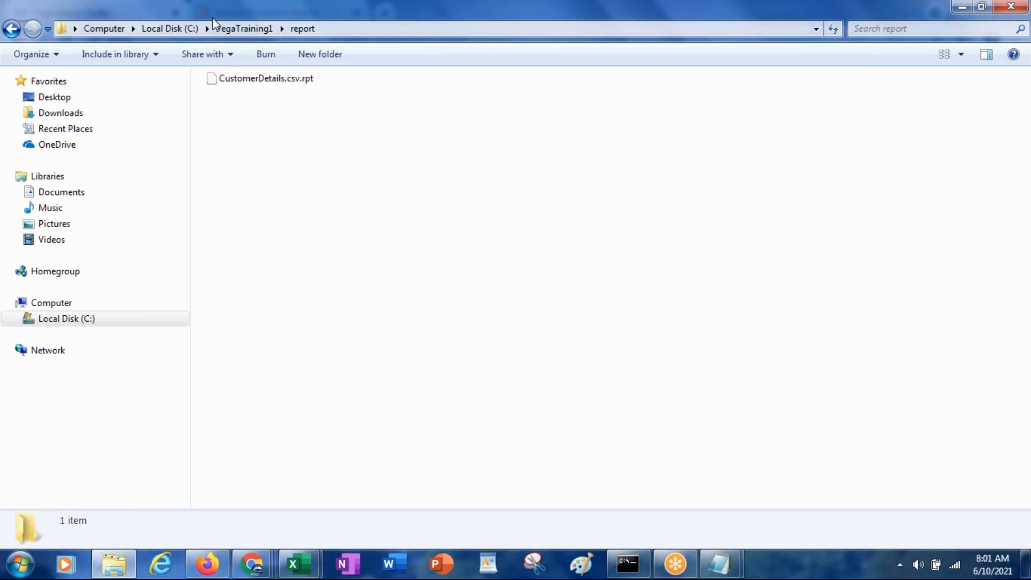
{"action": "left_click", "coordinate": [241, 28]}
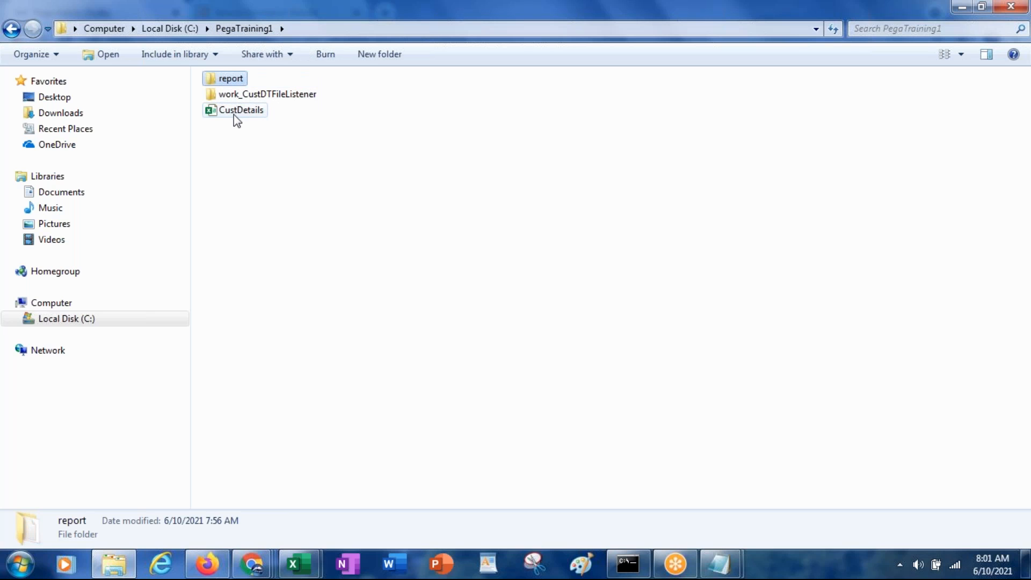
{"action": "double_click", "coordinate": [224, 81]}
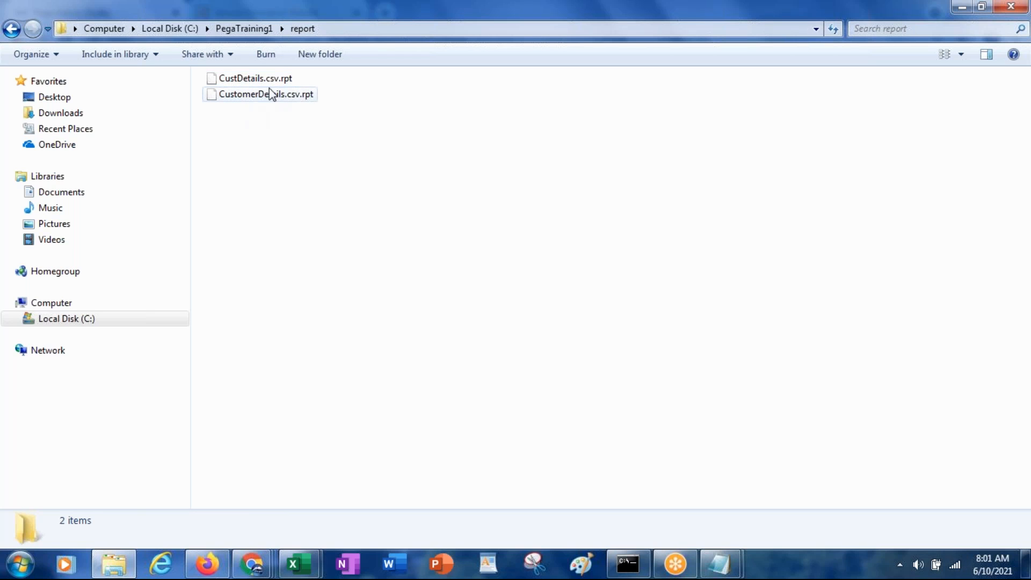
{"action": "key", "text": "BackSpace"}
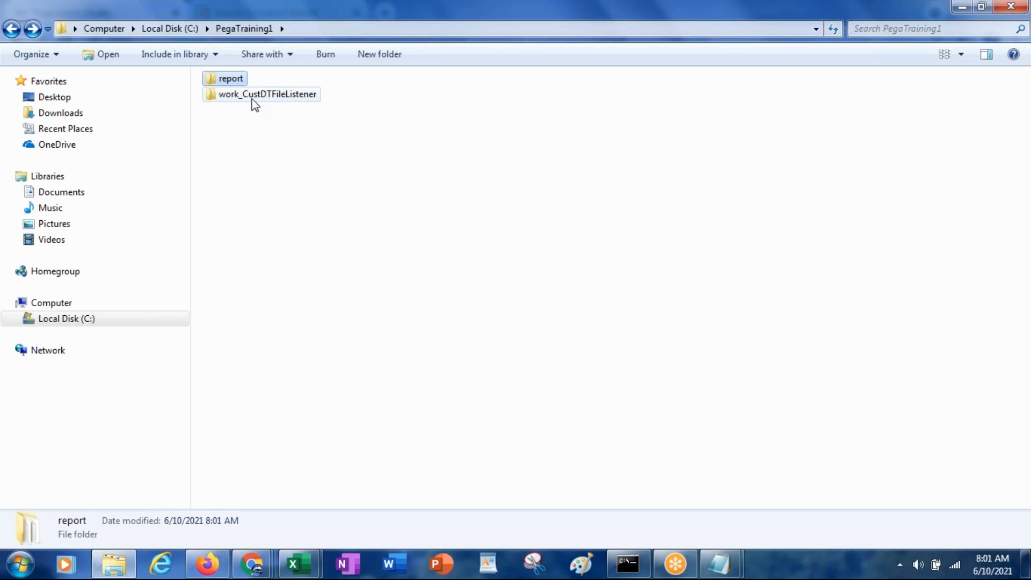
Inspect the processed CustDetails file in work_CustDTFileListener's completed folder, close it and return to the PegaTraining1 folder.
{"action": "double_click", "coordinate": [251, 96]}
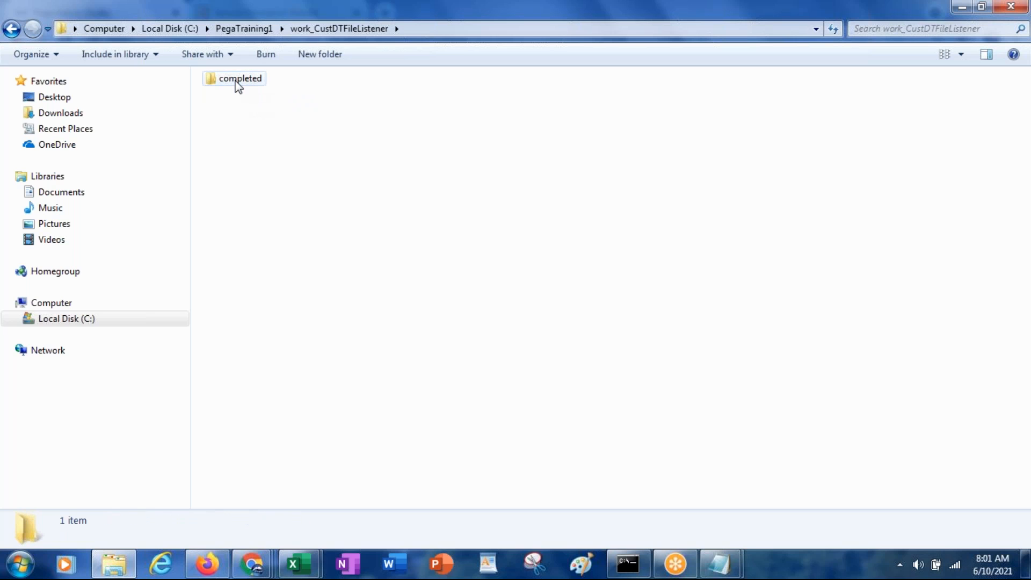
{"action": "double_click", "coordinate": [236, 82]}
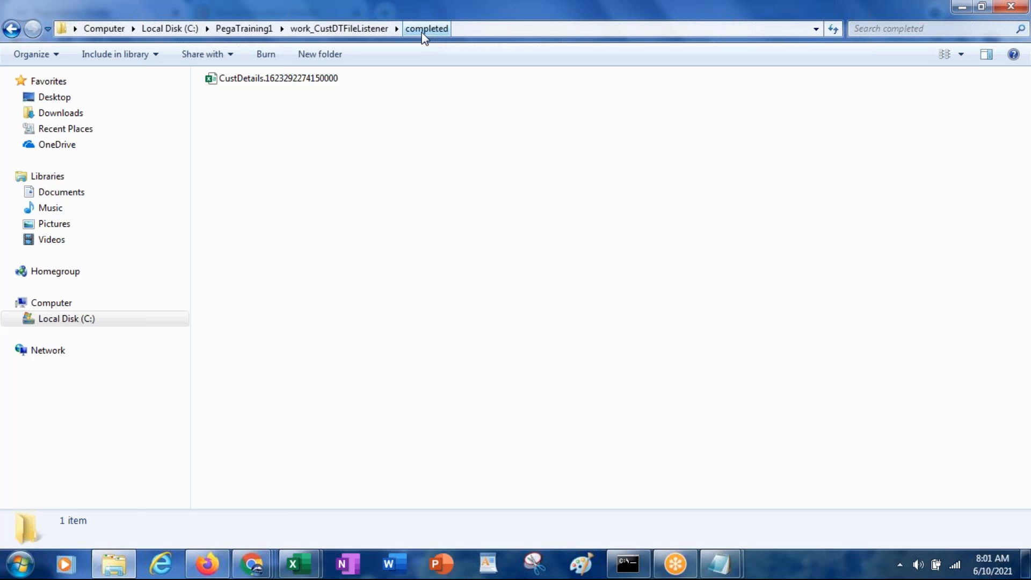
{"action": "left_click", "coordinate": [264, 82]}
{"action": "right_click", "coordinate": [263, 82]}
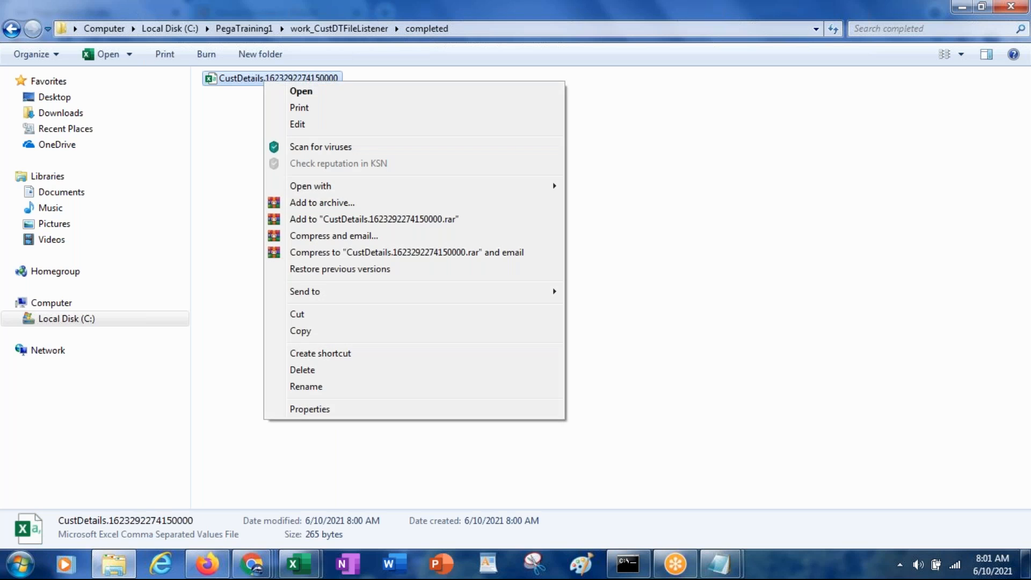
{"action": "left_click", "coordinate": [299, 125]}
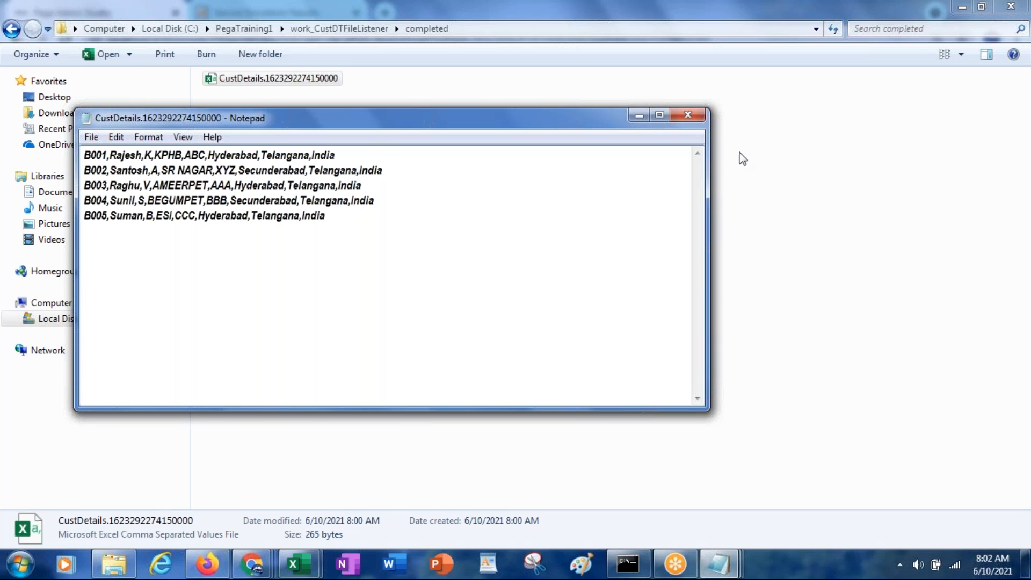
{"action": "left_click", "coordinate": [688, 115]}
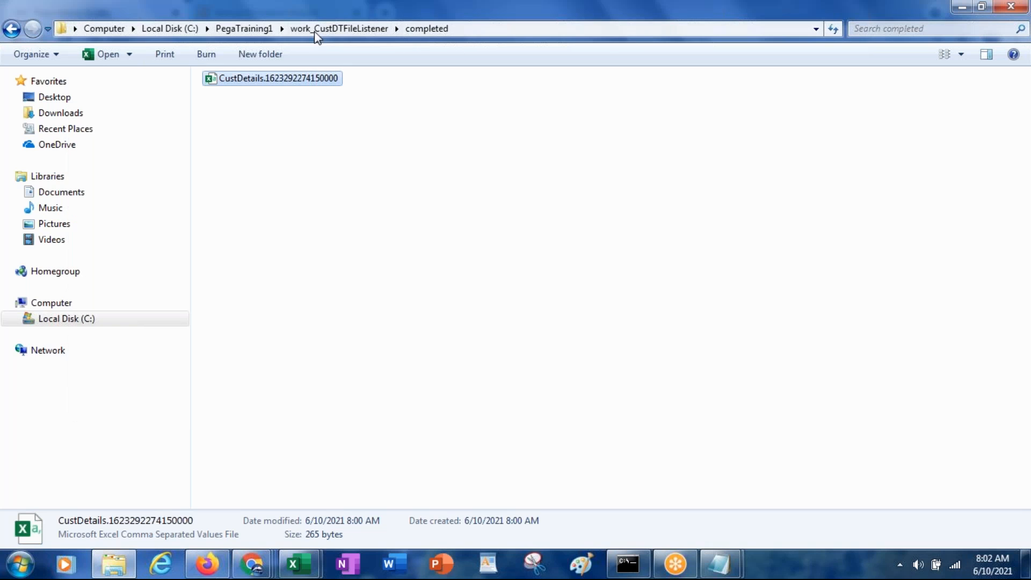
{"action": "left_click", "coordinate": [258, 29]}
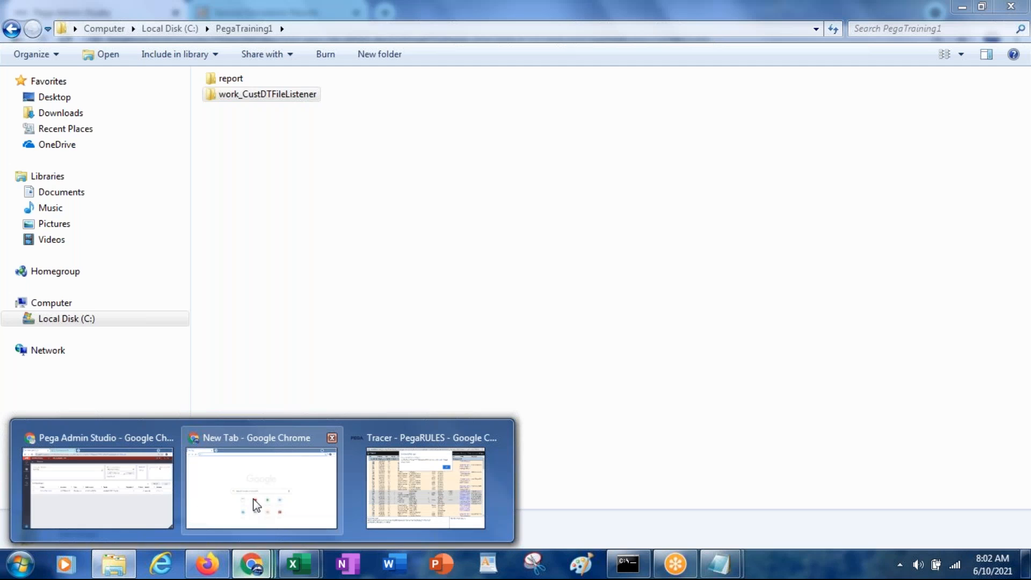
Switch to the Tracer window, dismiss the session error, review the traced parse and save events, and close Tracer.
{"action": "mouse_move", "coordinate": [307, 500]}
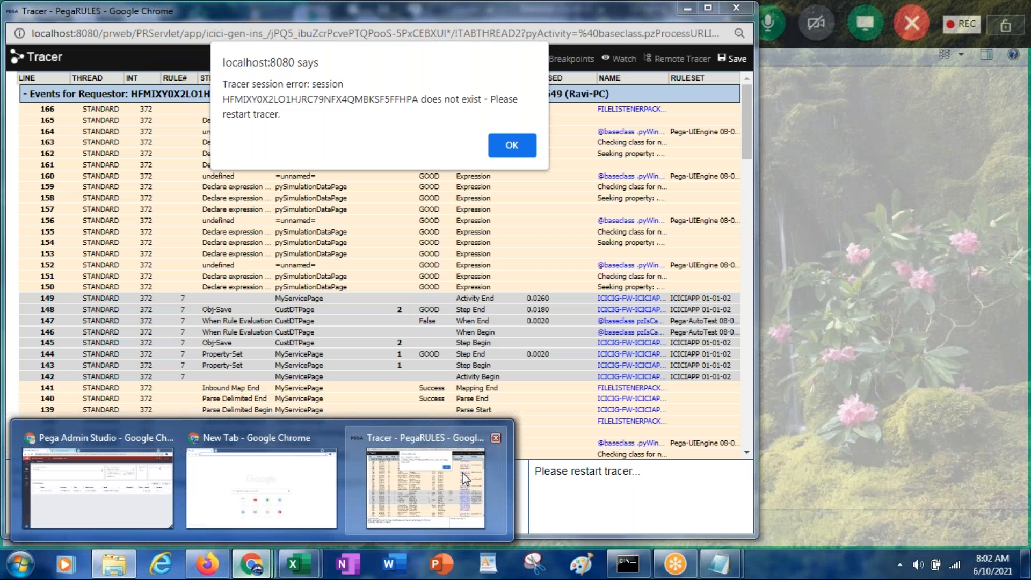
{"action": "left_click", "coordinate": [465, 479]}
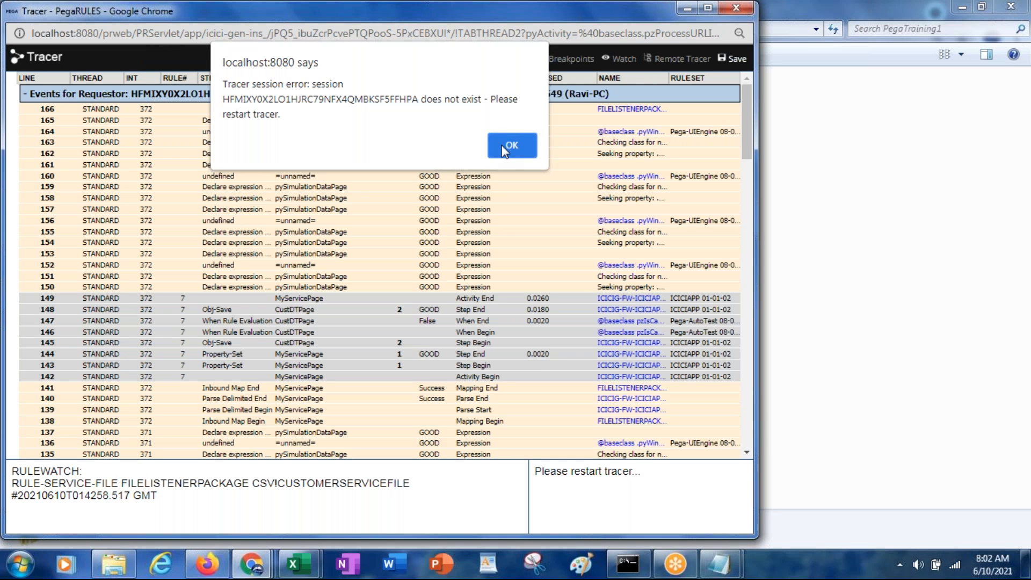
{"action": "left_click", "coordinate": [503, 150]}
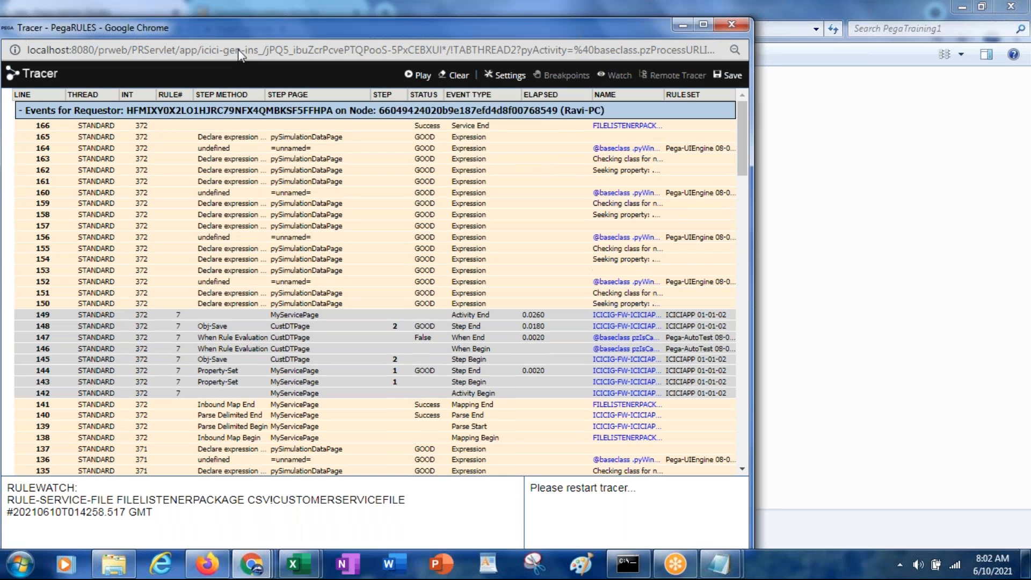
{"action": "left_click_drag", "start_coordinate": [245, 20], "coordinate": [231, 71]}
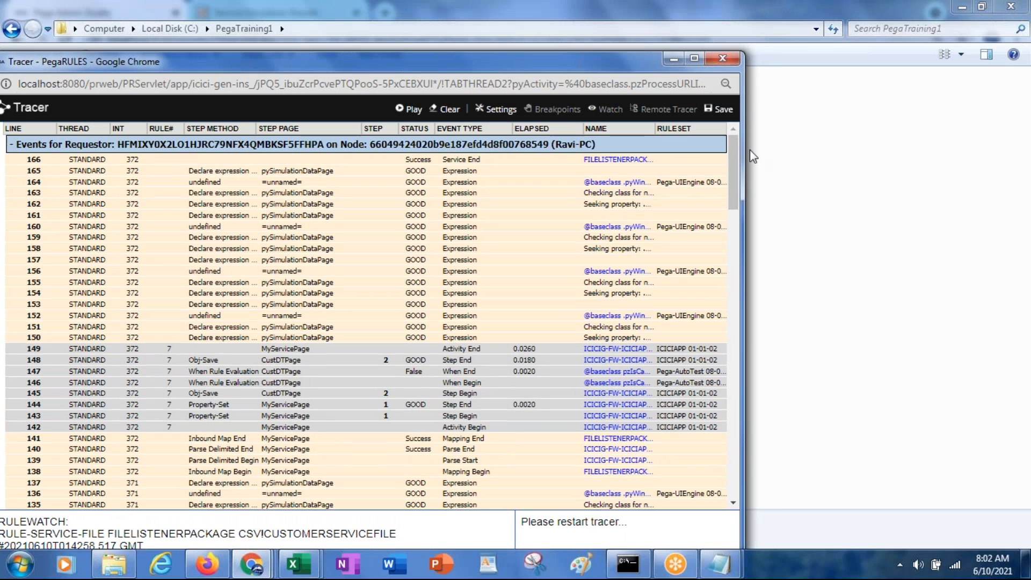
{"action": "left_click_drag", "start_coordinate": [734, 152], "coordinate": [742, 383]}
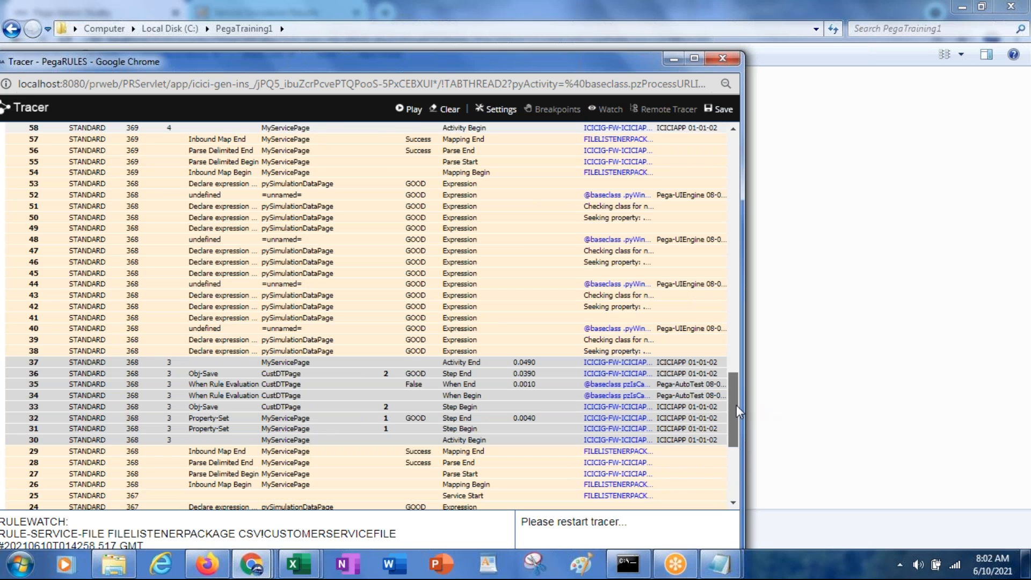
{"action": "left_click_drag", "start_coordinate": [737, 406], "coordinate": [736, 376]}
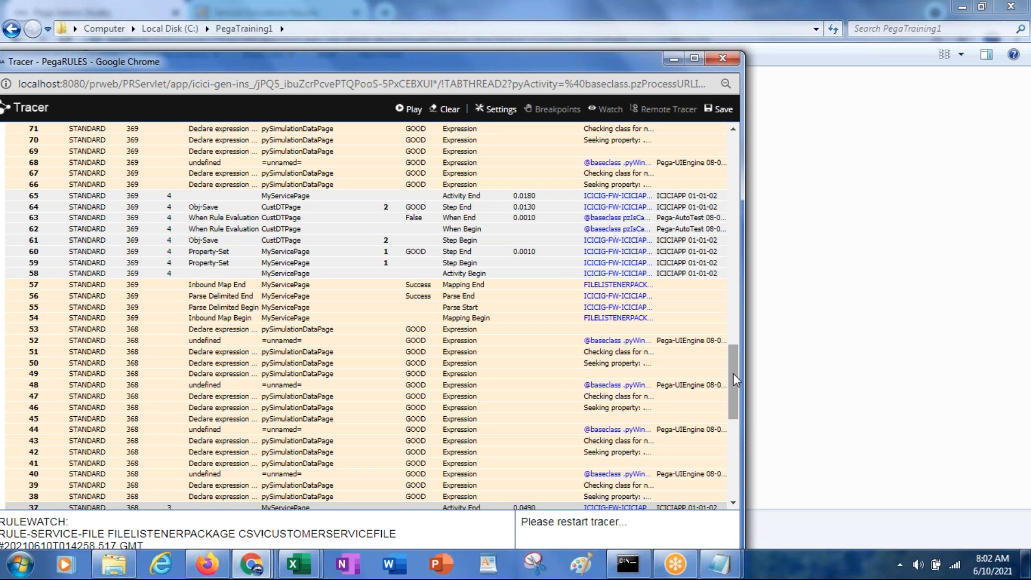
{"action": "left_click_drag", "start_coordinate": [733, 375], "coordinate": [735, 303]}
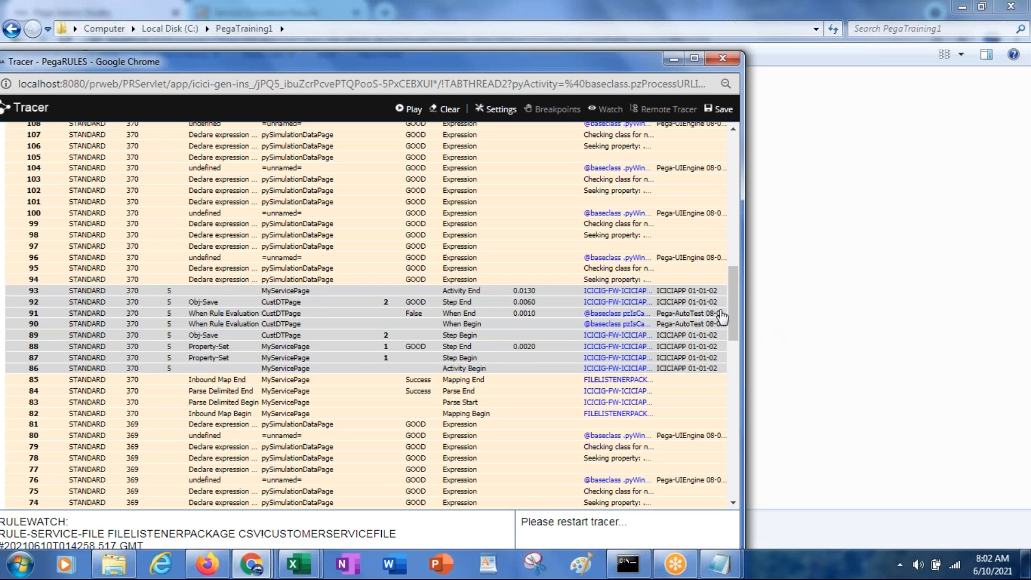
{"action": "left_click_drag", "start_coordinate": [736, 313], "coordinate": [741, 108]}
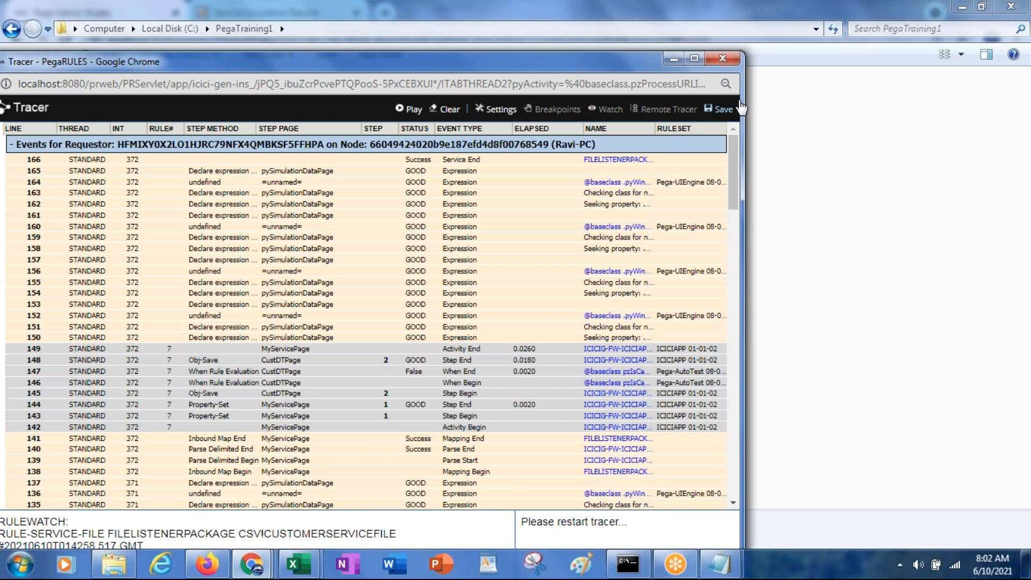
{"action": "left_click", "coordinate": [728, 62]}
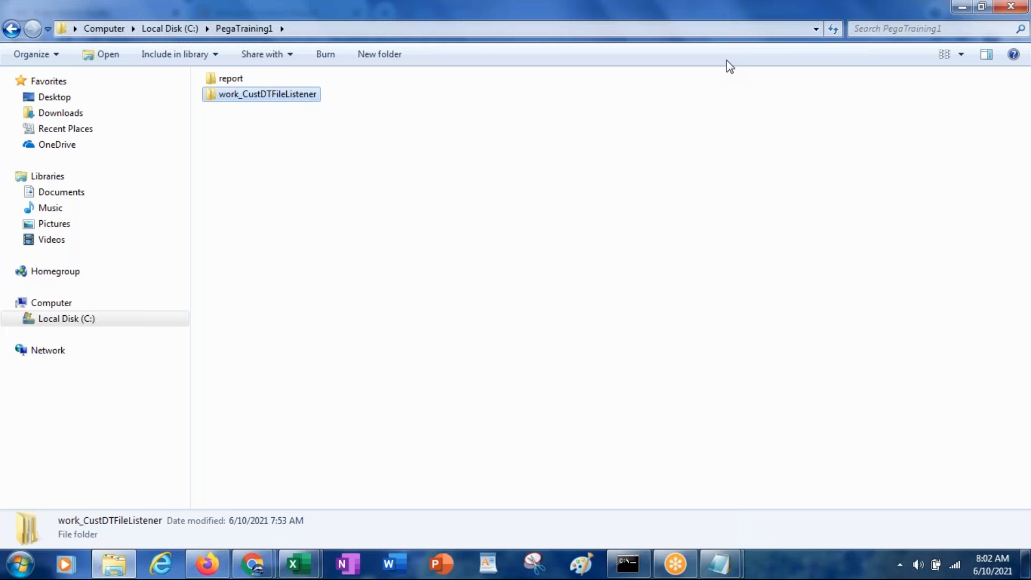
Switch to Pega Admin Studio in Chrome and change the workspace to Dev Studio.
{"action": "key", "text": "alt+Tab"}
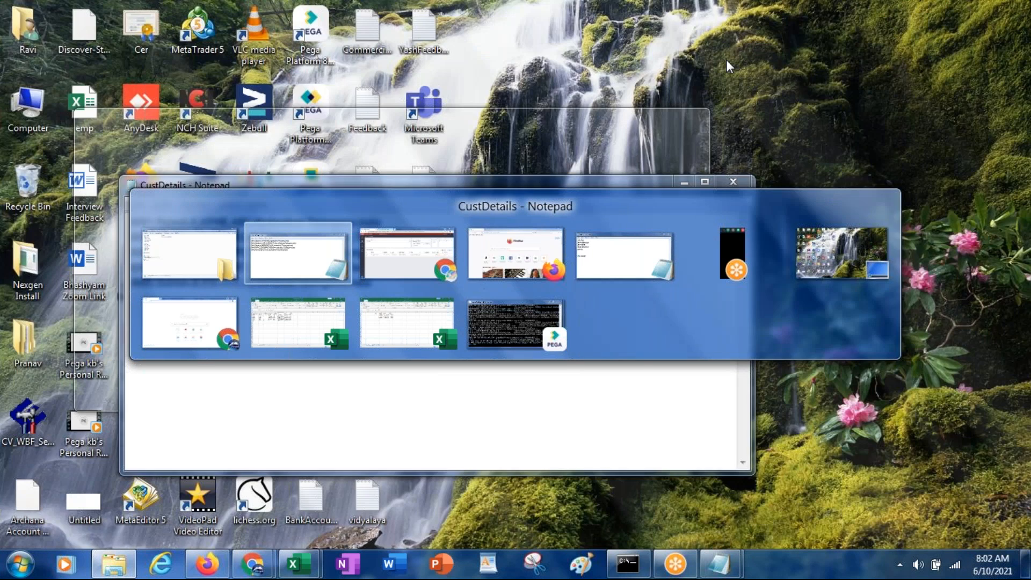
{"action": "key", "text": "alt+Tab"}
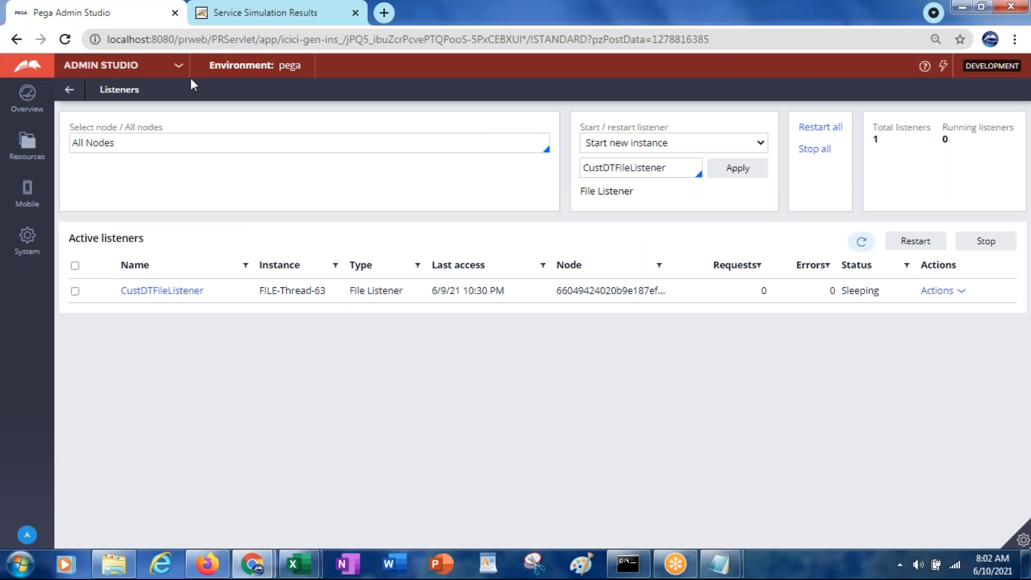
{"action": "left_click", "coordinate": [179, 67]}
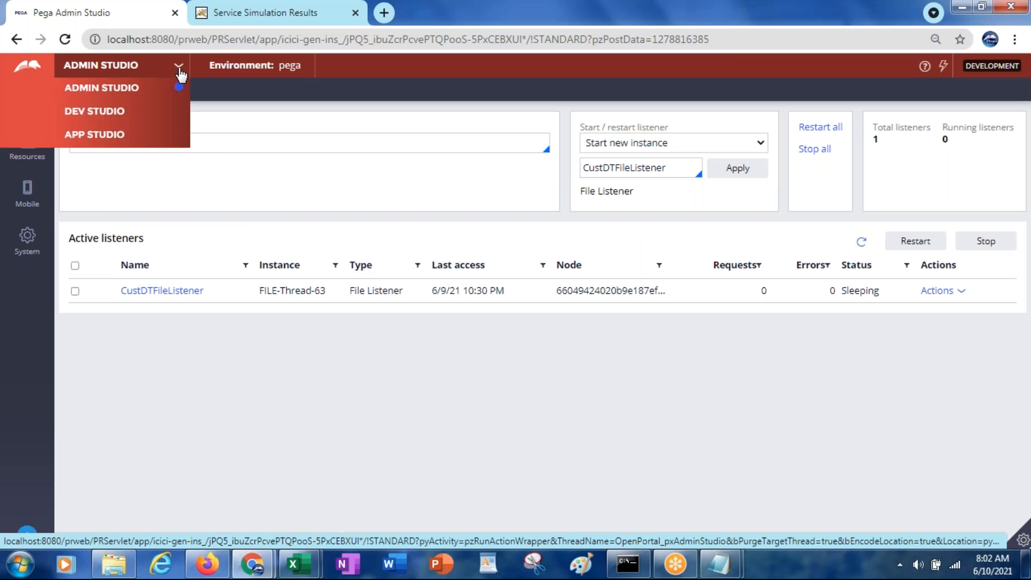
{"action": "left_click", "coordinate": [115, 110]}
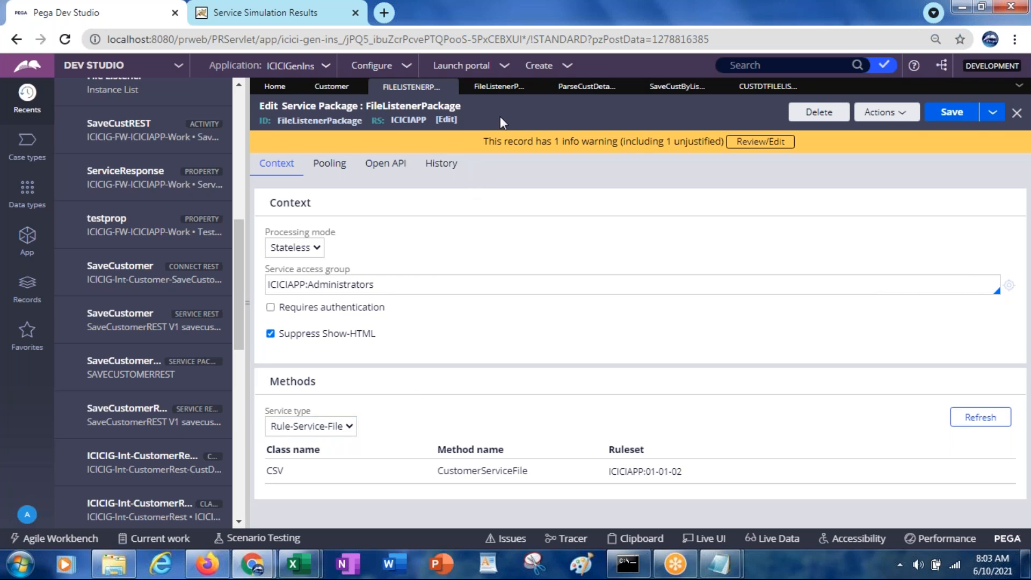
Review the CustomerServiceFile rule's primary page class, page name, processing method and record terminator.
{"action": "left_click", "coordinate": [494, 92]}
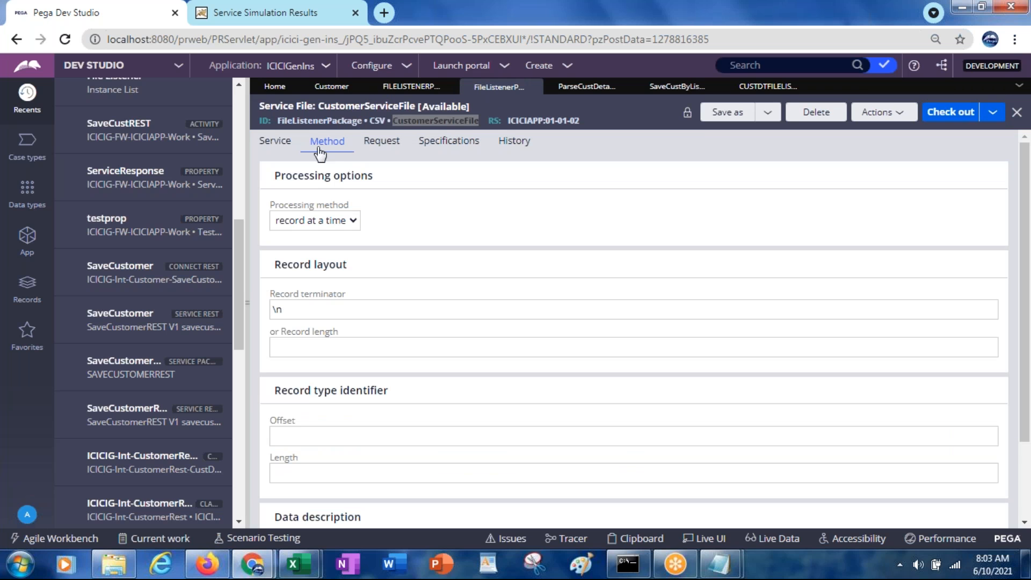
{"action": "left_click", "coordinate": [276, 142]}
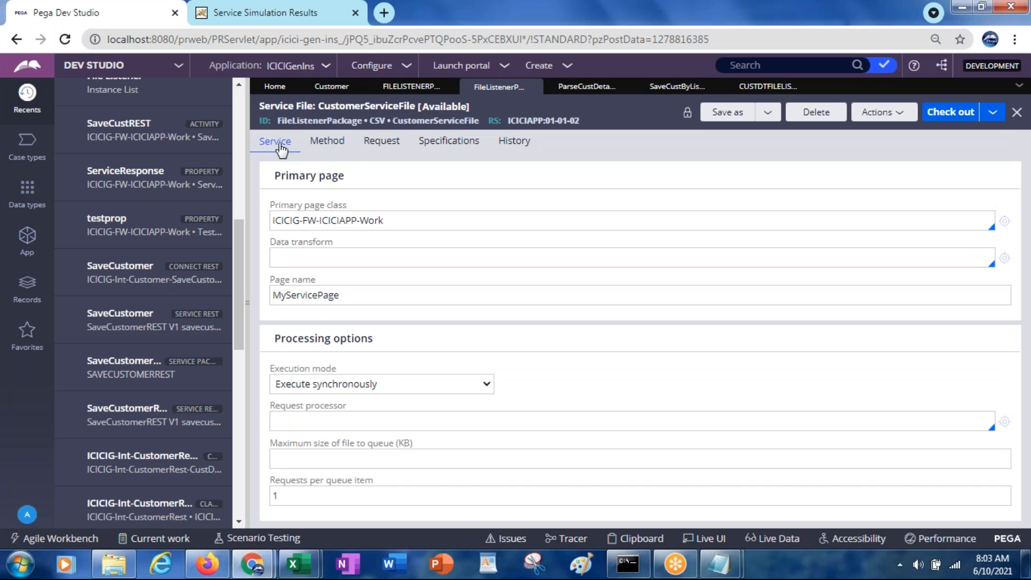
{"action": "left_click", "coordinate": [349, 224]}
{"action": "left_click", "coordinate": [340, 299]}
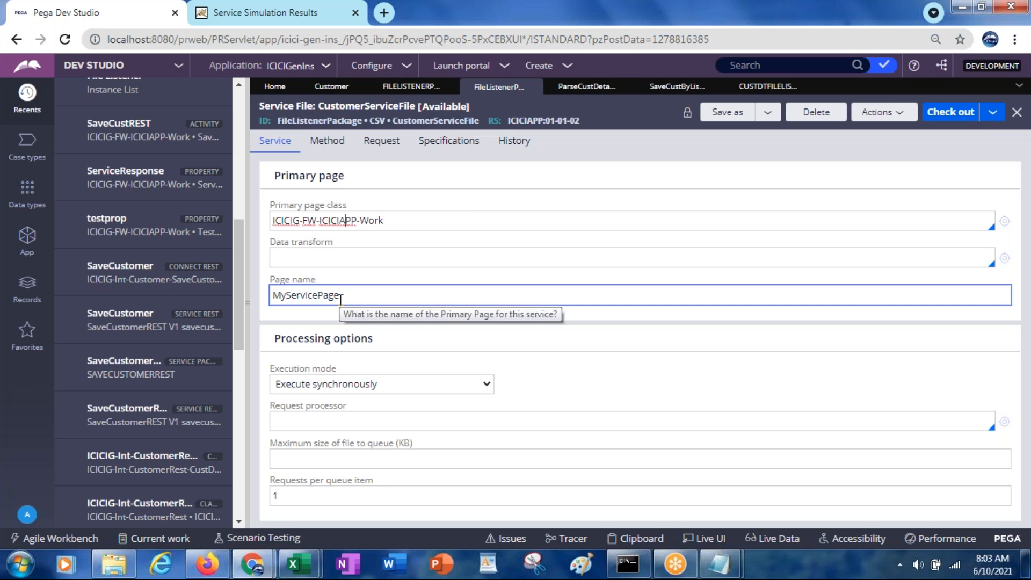
{"action": "left_click", "coordinate": [320, 144]}
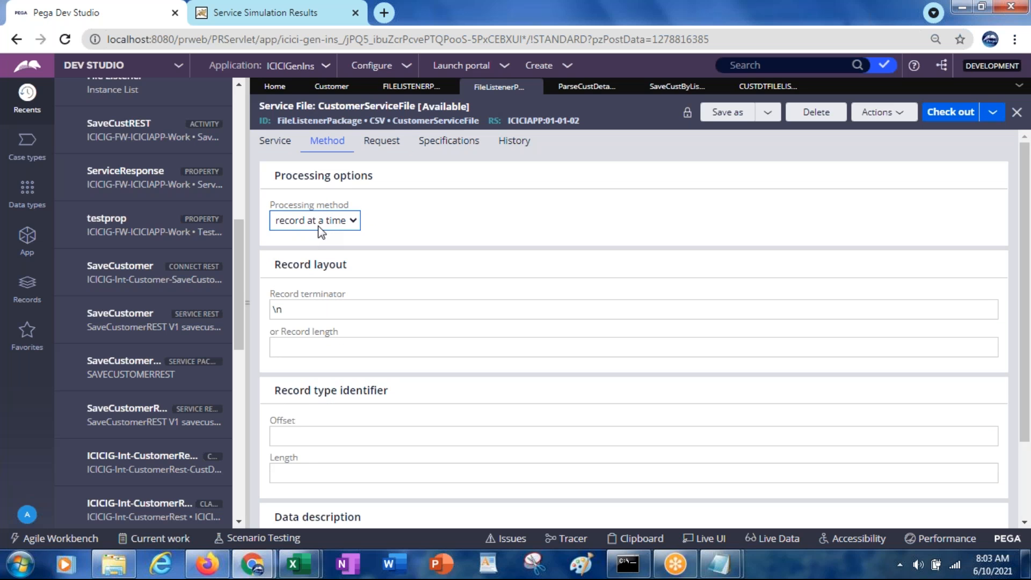
{"action": "left_click", "coordinate": [300, 310]}
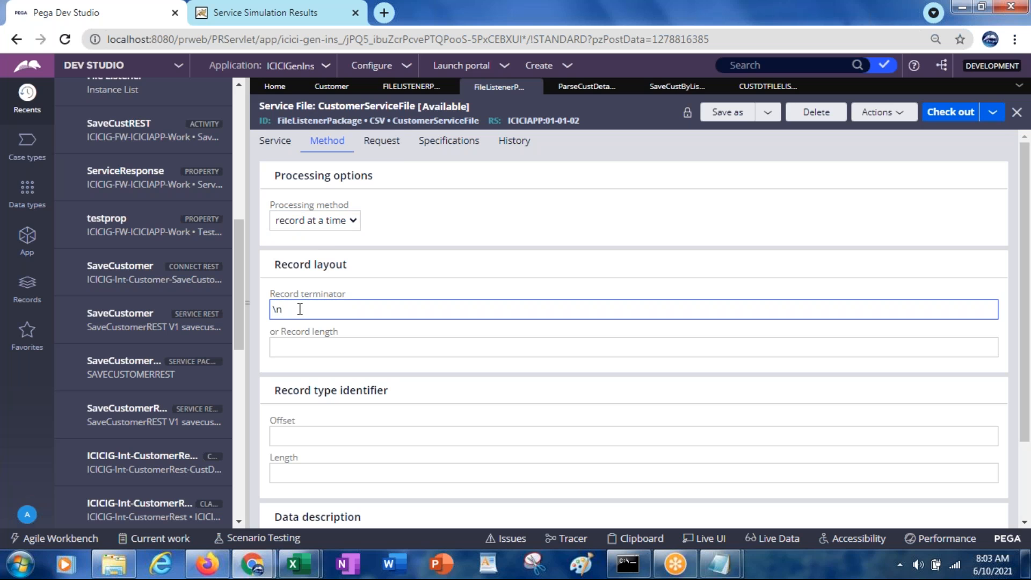
Review CustomerServiceFile's parse segment mapping, along with the ParseCustDetails parse rule and SaveCustByListener activity it references.
{"action": "left_click", "coordinate": [373, 145]}
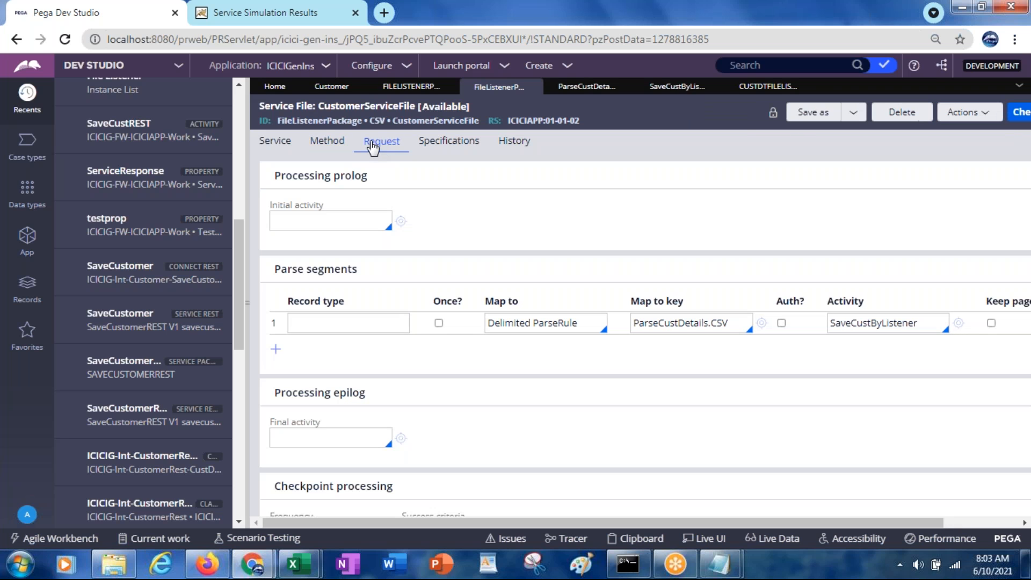
{"action": "left_click", "coordinate": [532, 323]}
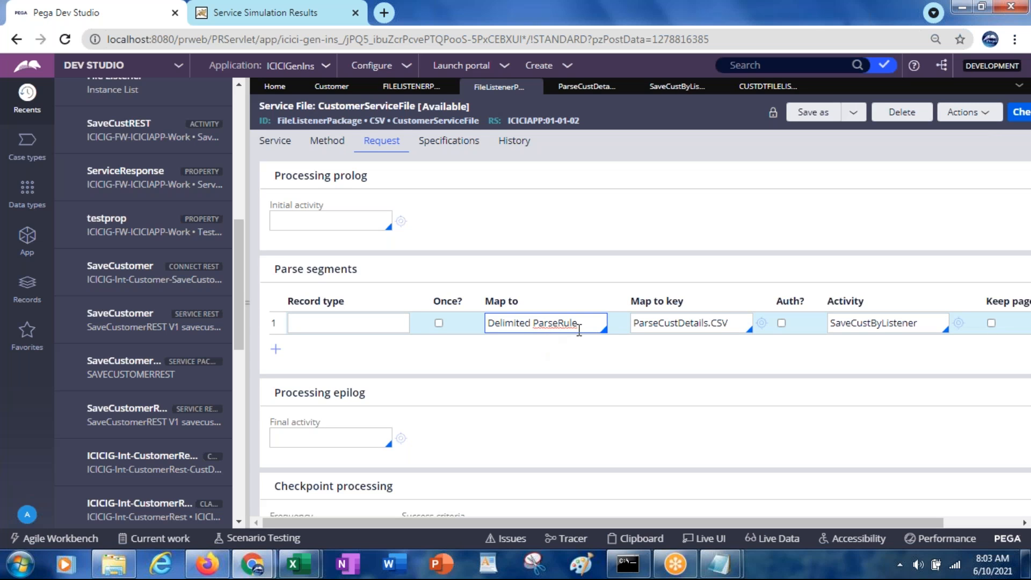
{"action": "left_click", "coordinate": [706, 323]}
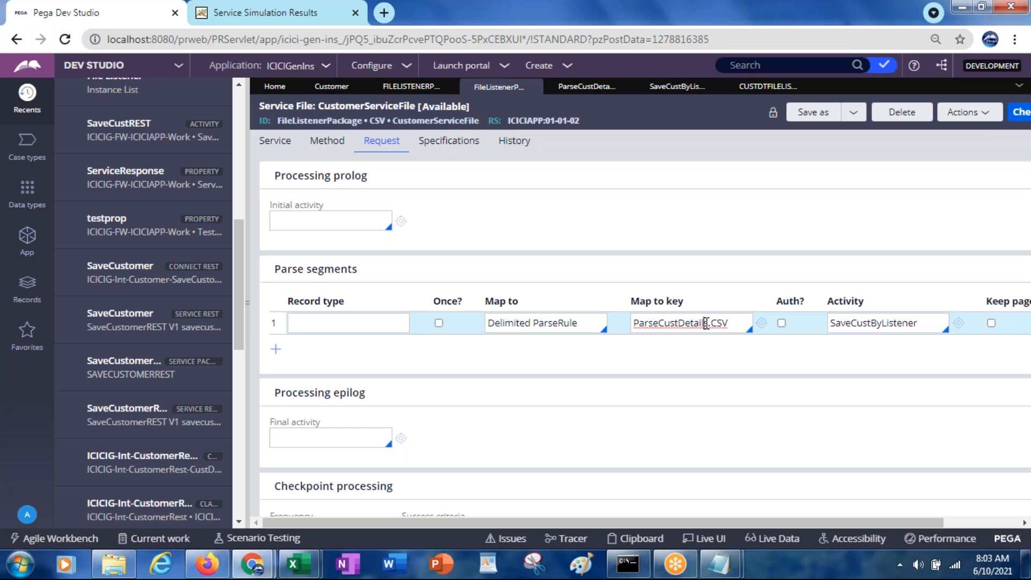
{"action": "left_click", "coordinate": [886, 323]}
{"action": "left_click", "coordinate": [590, 89]}
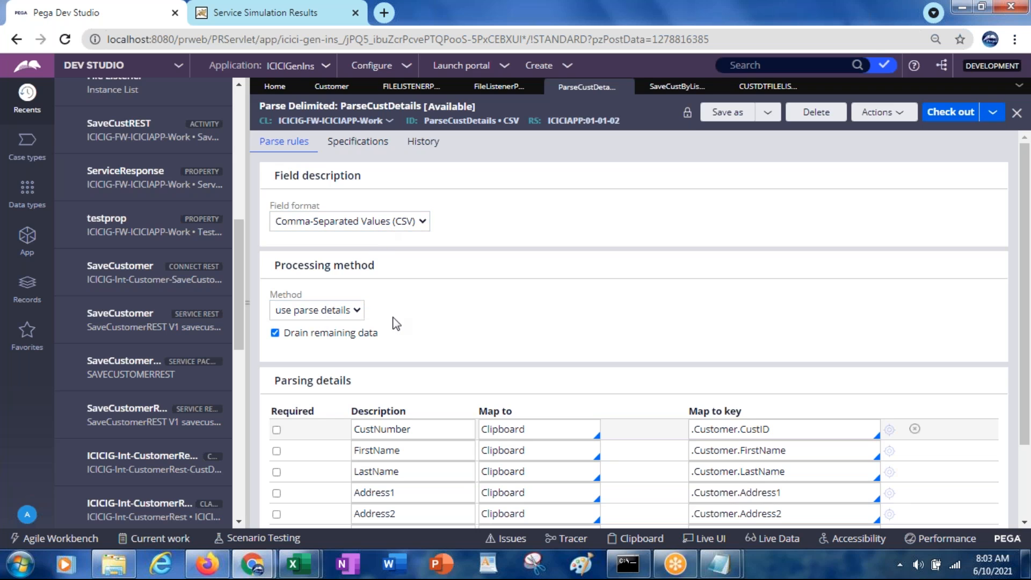
{"action": "left_click", "coordinate": [669, 94]}
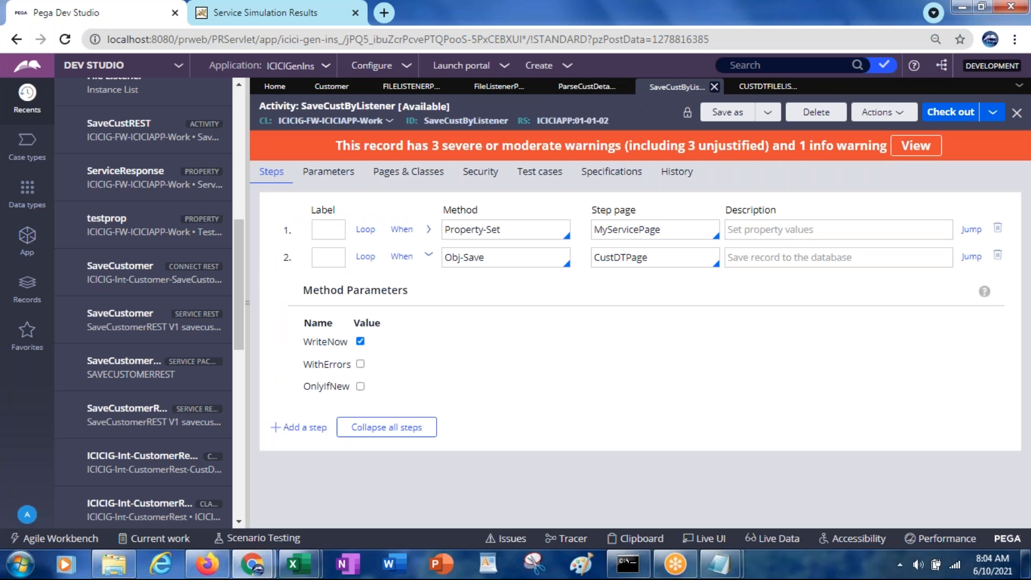
Review CustDTFileListener's startup option, source location and name mask, concurrent threads and service package settings.
{"action": "left_click", "coordinate": [750, 95]}
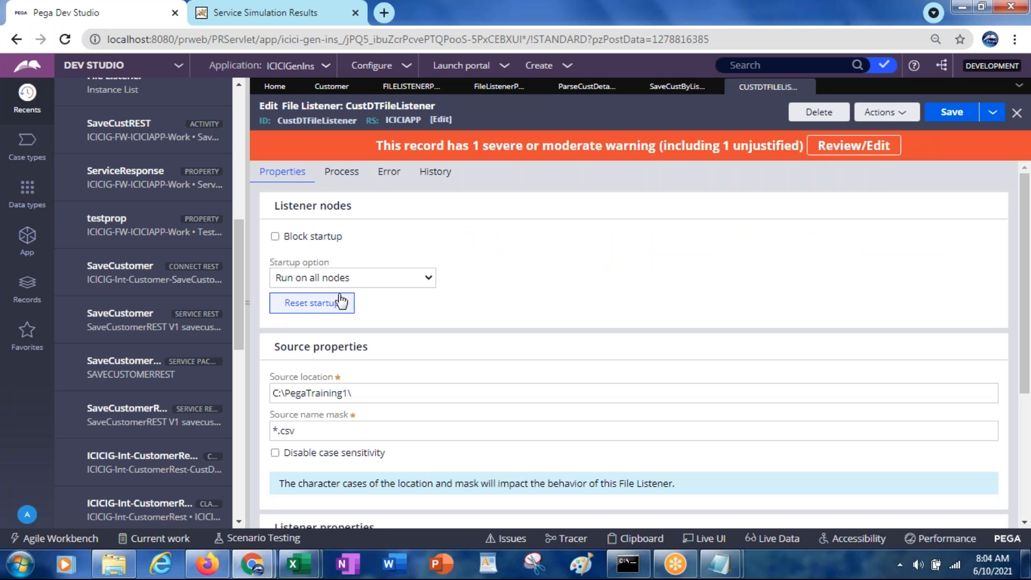
{"action": "left_click", "coordinate": [347, 389]}
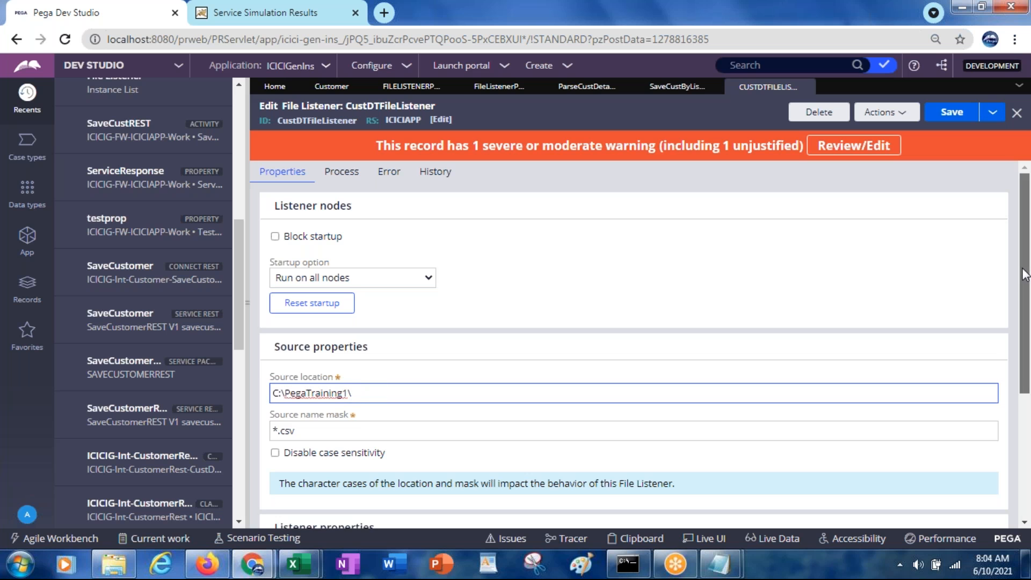
{"action": "left_click_drag", "start_coordinate": [1025, 275], "coordinate": [1021, 325]}
{"action": "scroll", "coordinate": [1021, 324], "scroll_direction": "down", "scroll_amount": 2}
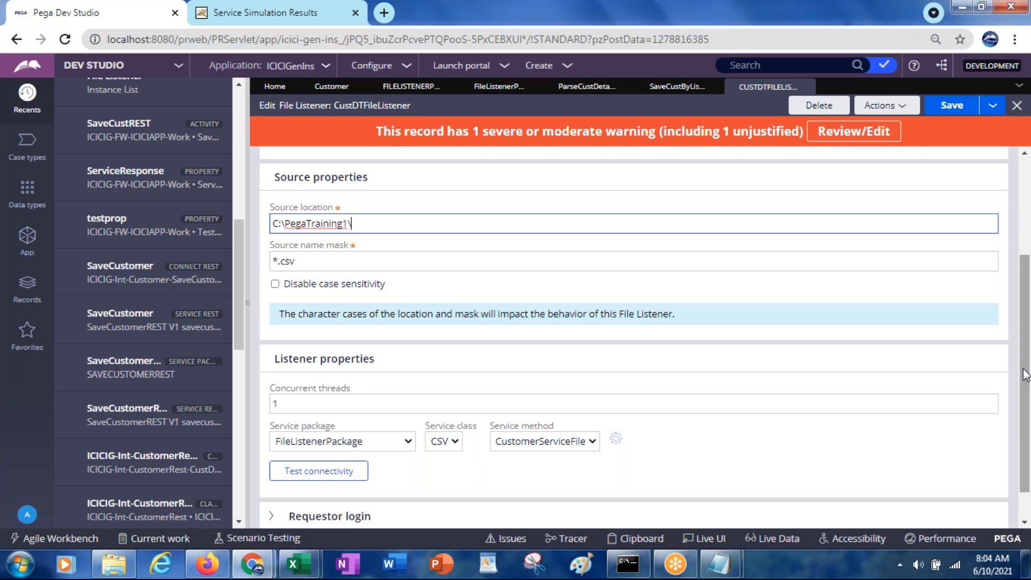
{"action": "left_click_drag", "start_coordinate": [1024, 366], "coordinate": [1024, 364]}
{"action": "scroll", "coordinate": [1024, 366], "scroll_direction": "up", "scroll_amount": 3}
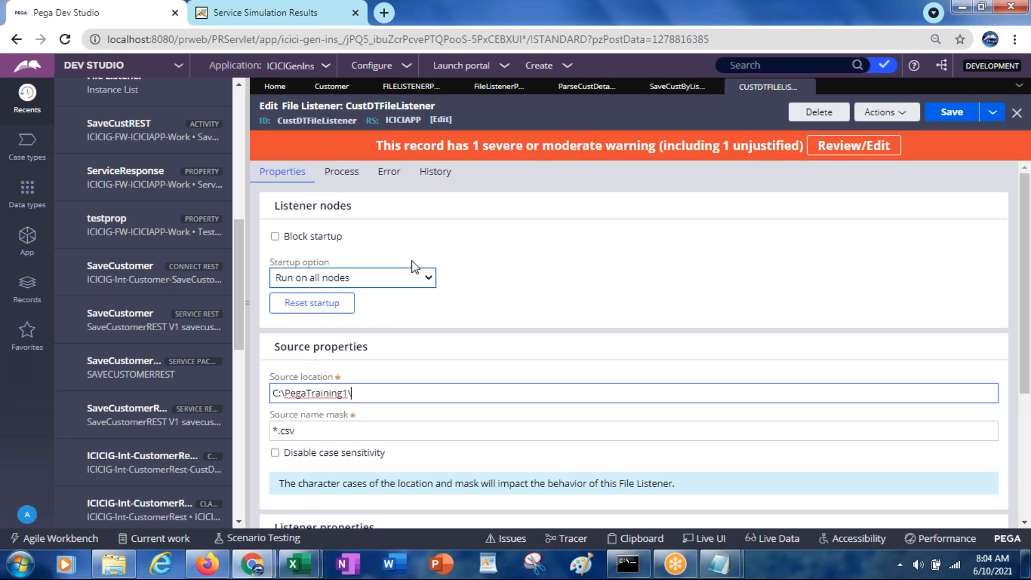
Examine CustDTFileListener's process settings, from the polling interval and reporting options to the cleanup file operation.
{"action": "left_click", "coordinate": [342, 172]}
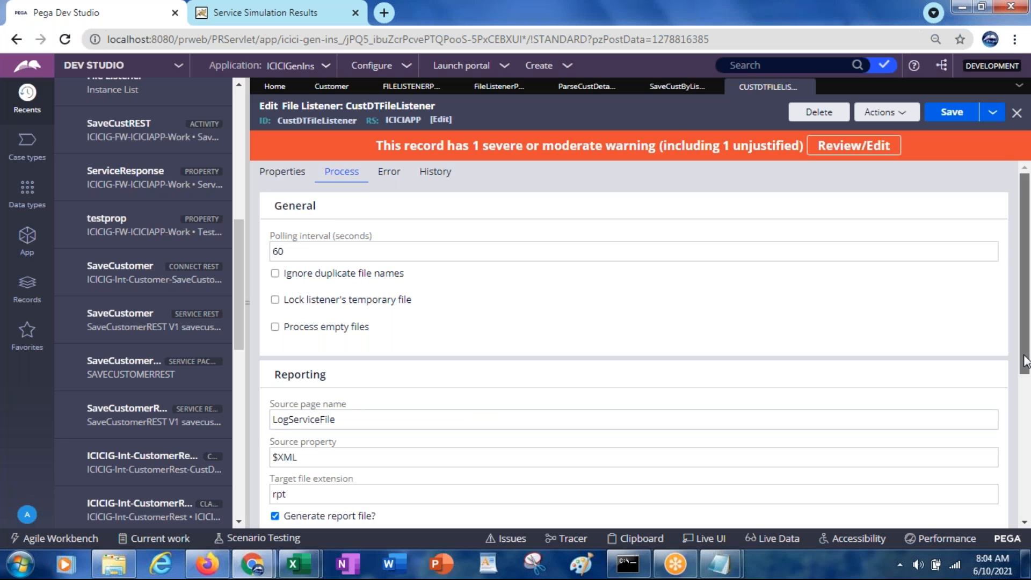
{"action": "left_click_drag", "start_coordinate": [1025, 361], "coordinate": [1023, 476]}
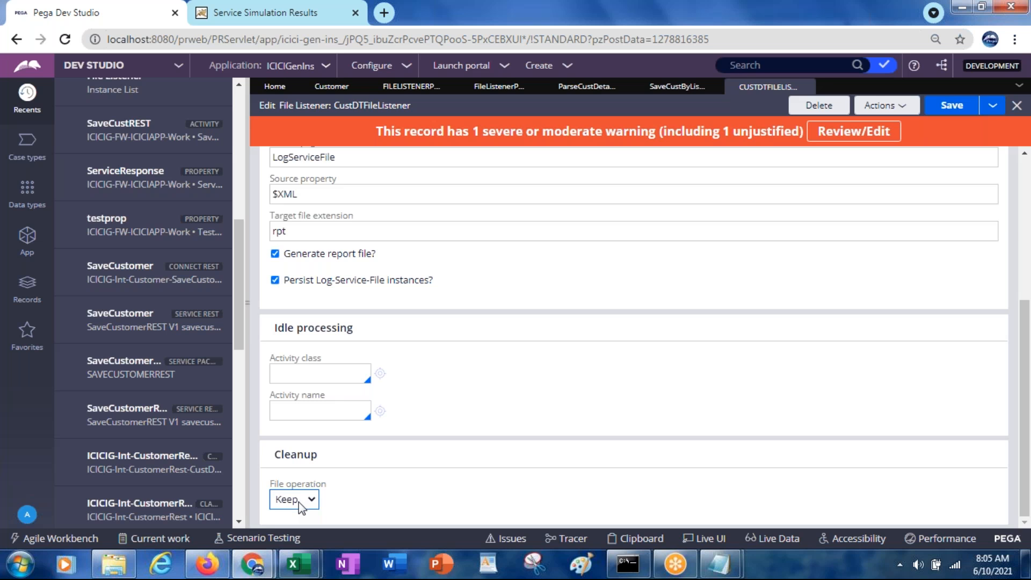
{"action": "left_click", "coordinate": [870, 234]}
{"action": "left_click", "coordinate": [853, 205]}
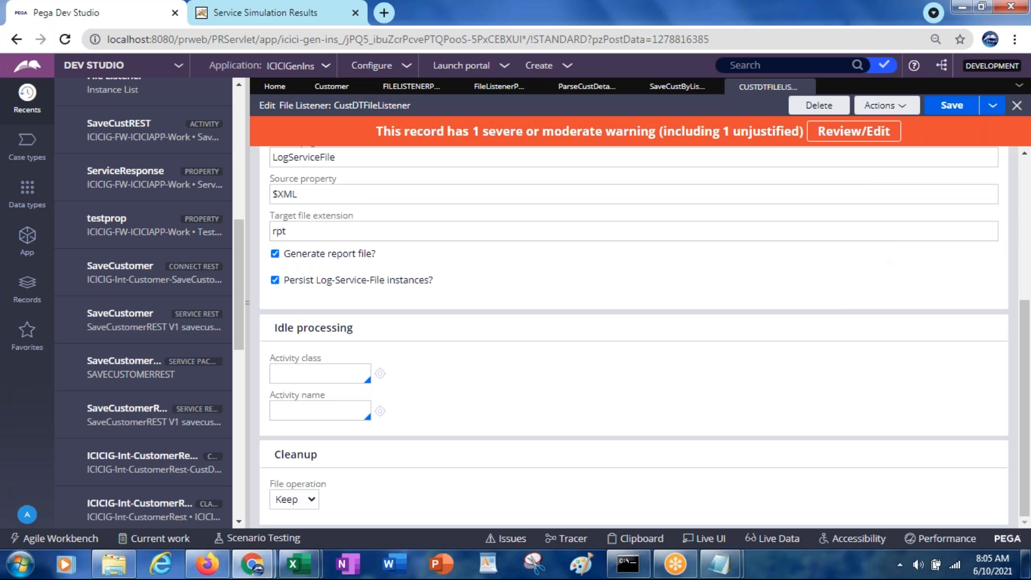